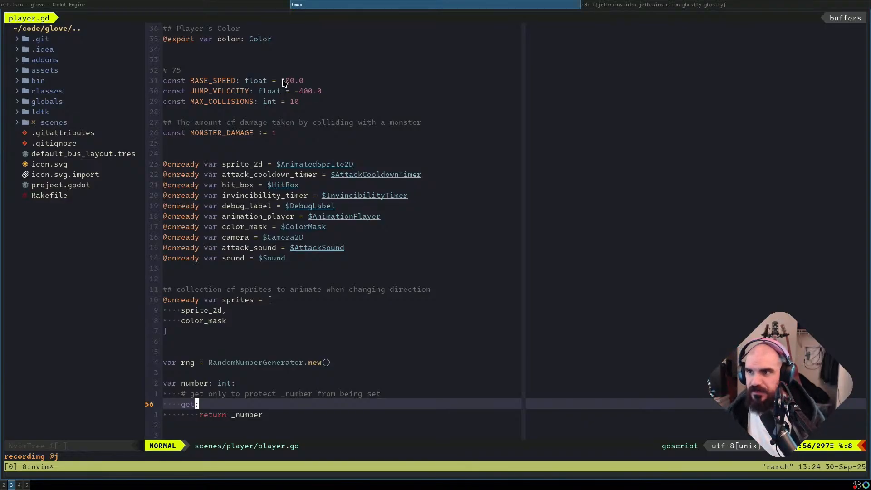
Stop the macro recording and place the cursor on the blank line above the number variable in player.gd
key("q")
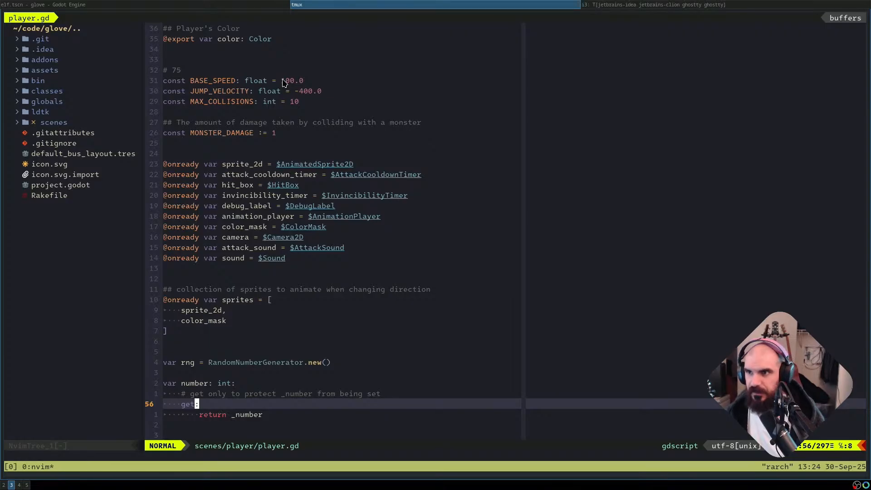
key("j")
key("k")
key("k")
key("k")
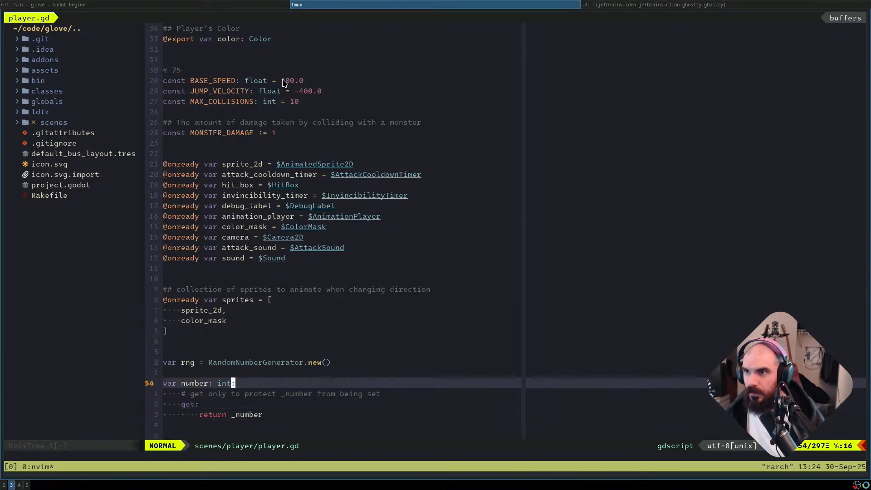
key("k")
key("ctrl+b")
key("quotedbl")
type("git pul")
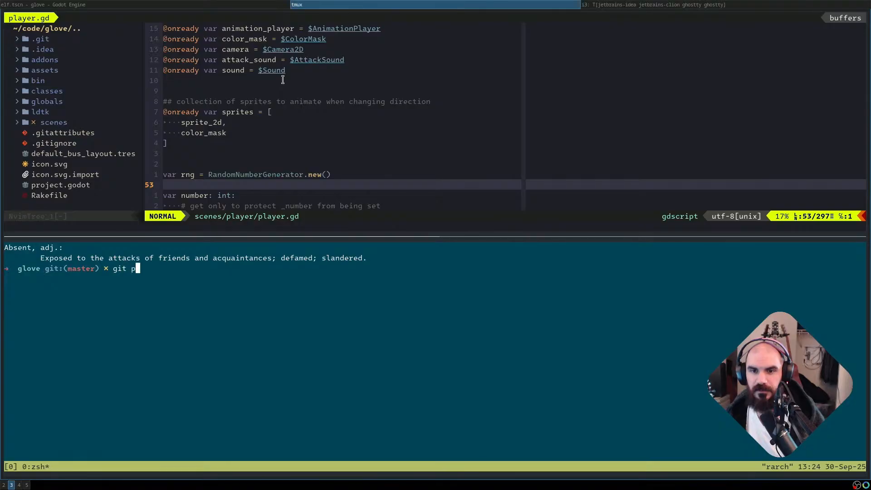
key("ctrl+u")
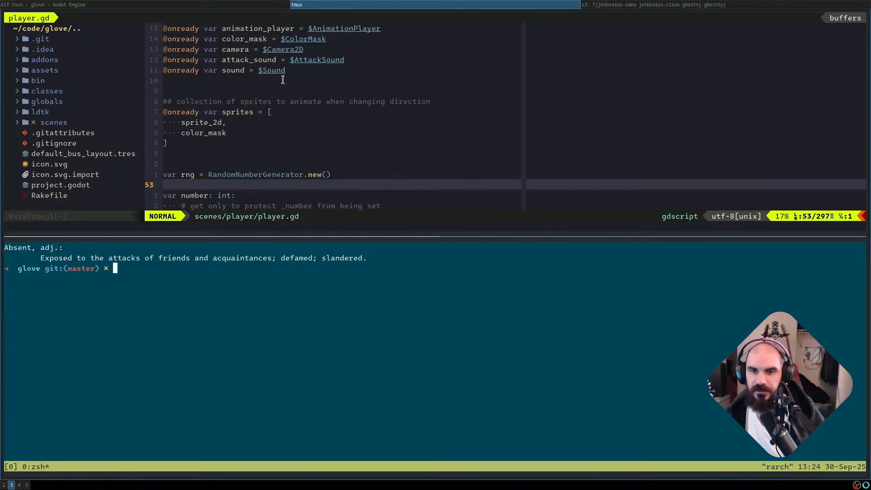
key("ctrl+d")
Open the floating lazygit view of the repository and try to pull the remote changes into master
key("space")
key("g")
key("p")
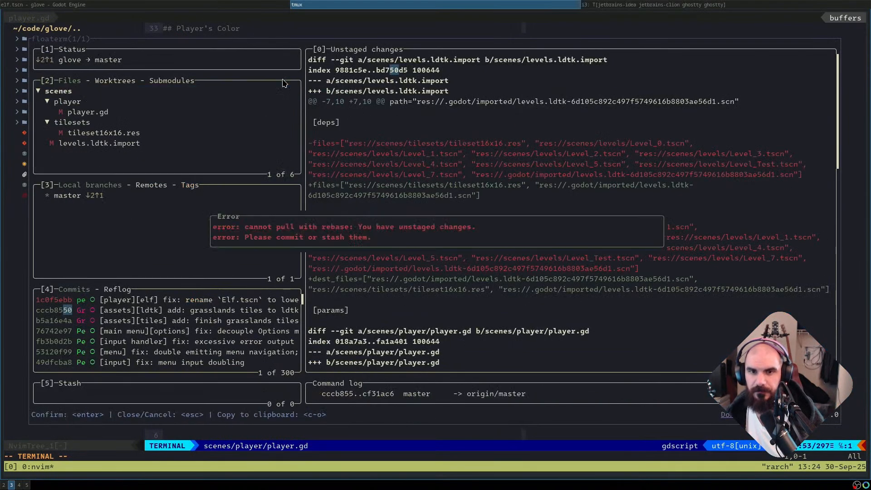
key("Escape")
Stage player.gd and draft the commit summary "[player] tune: adjust player movement speed using lerp to make players not"
key("Down")
key("Down")
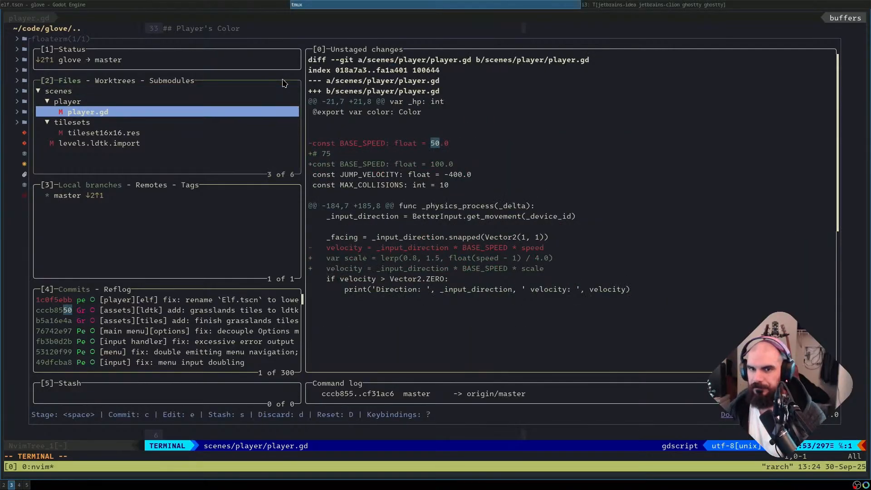
key("space")
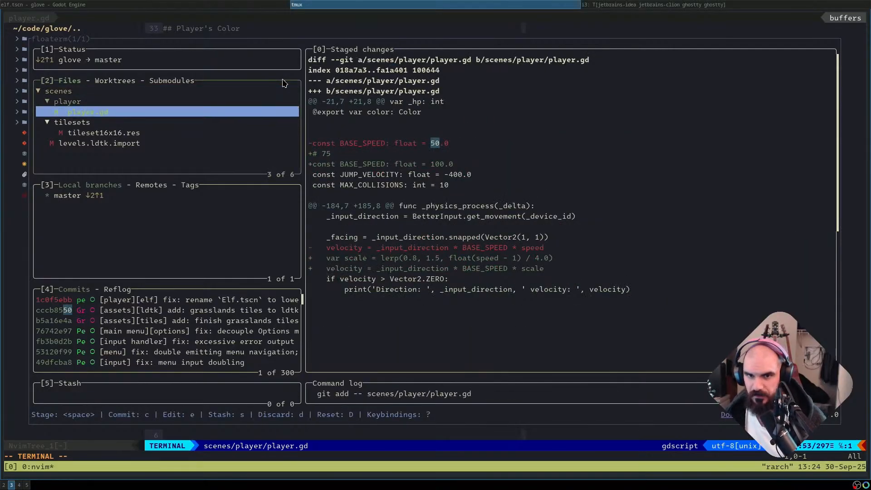
key("c")
type("[player] ")
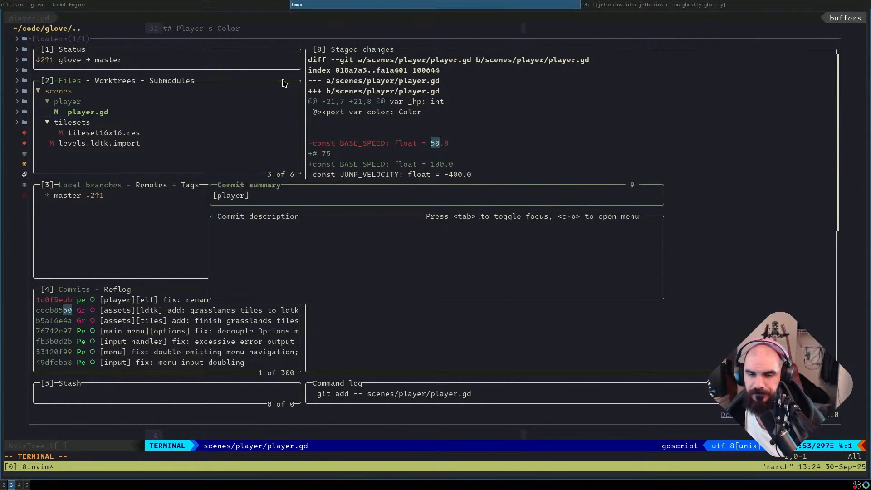
type("tune: ")
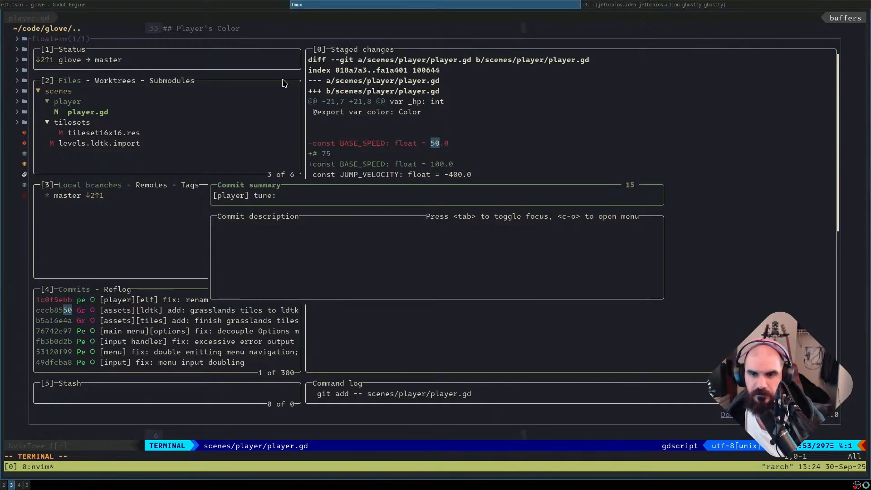
type("adjust playe")
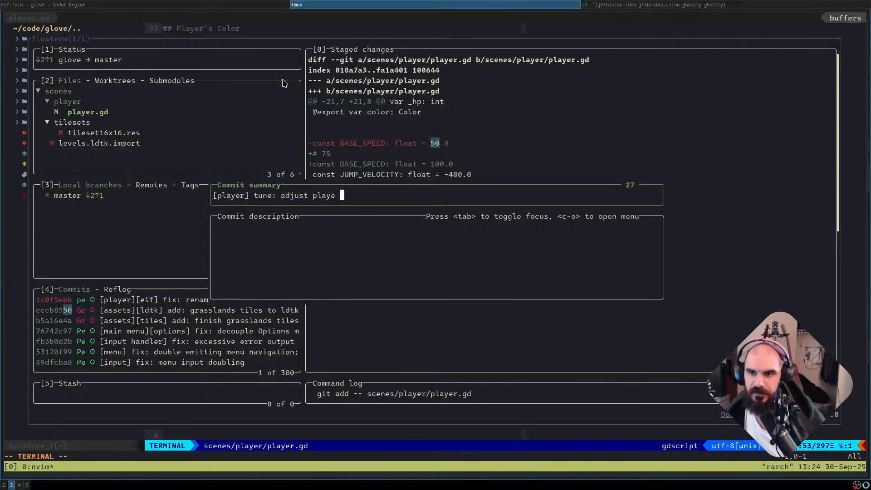
type("r movement speed ")
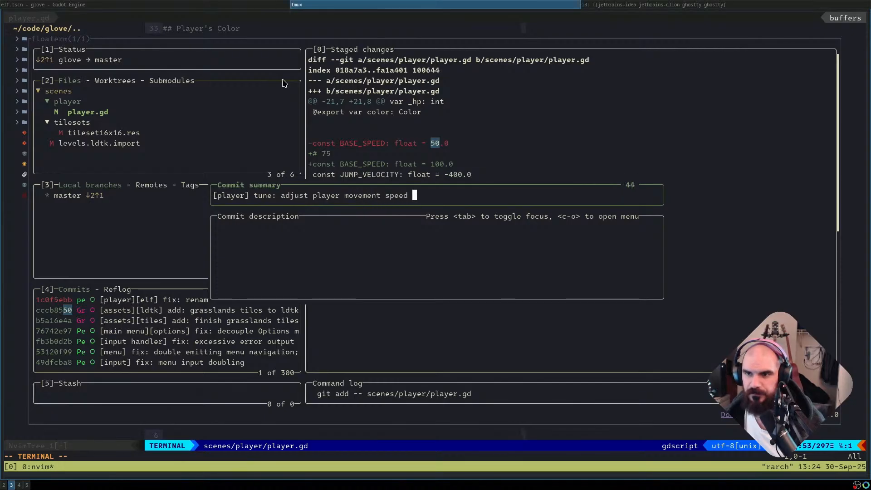
type("using lerp")
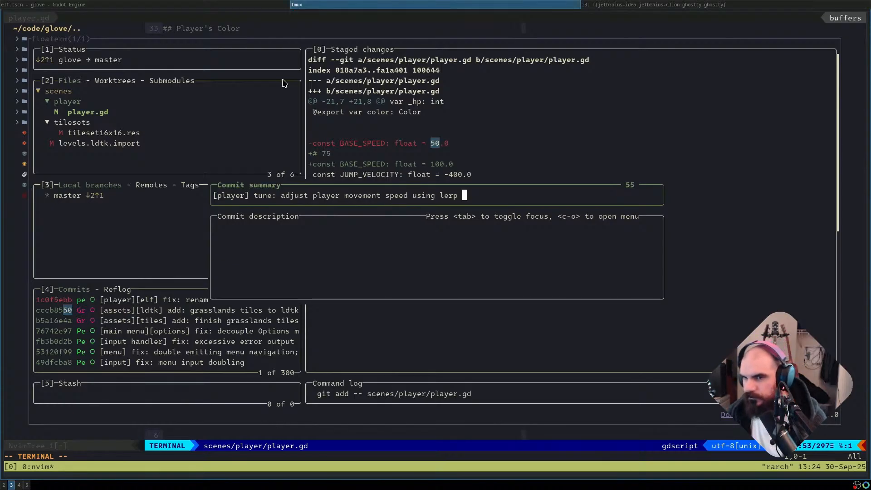
type("to make ")
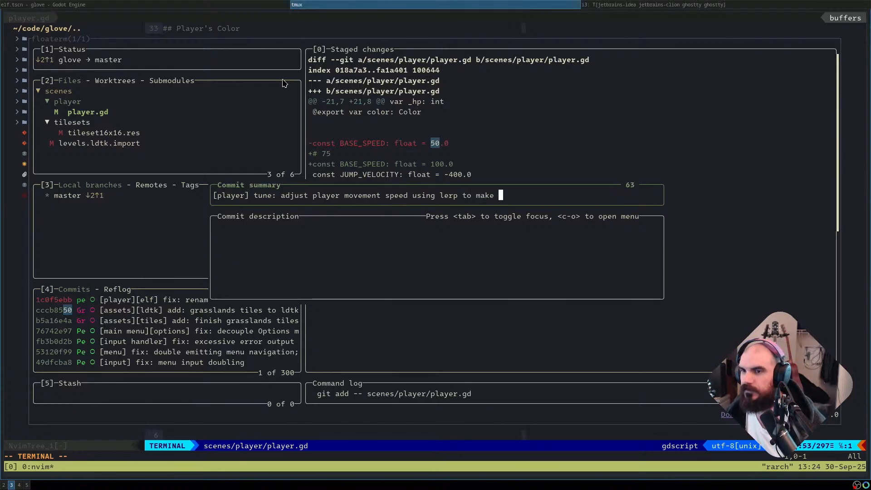
type("players not")
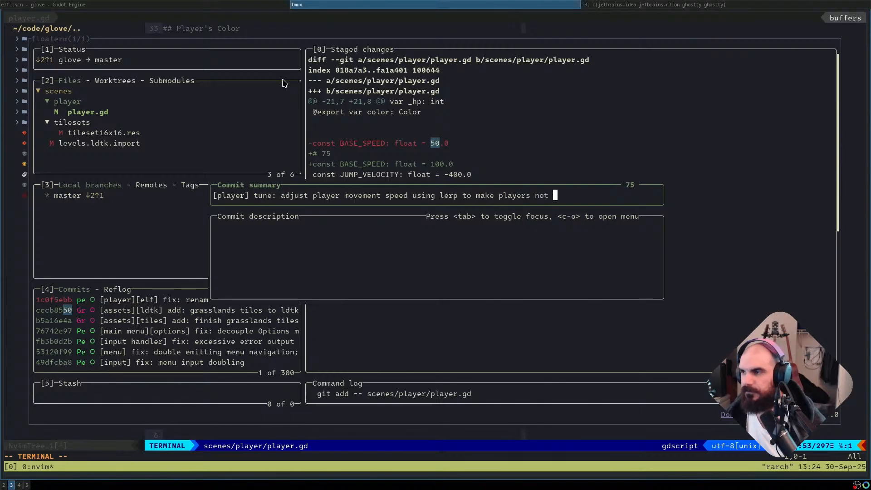
Leave the commit summary and close the shell output and error dialog to return to the changed-files list
key("ctrl+h")
key("Escape")
key("Escape")
key("Escape")
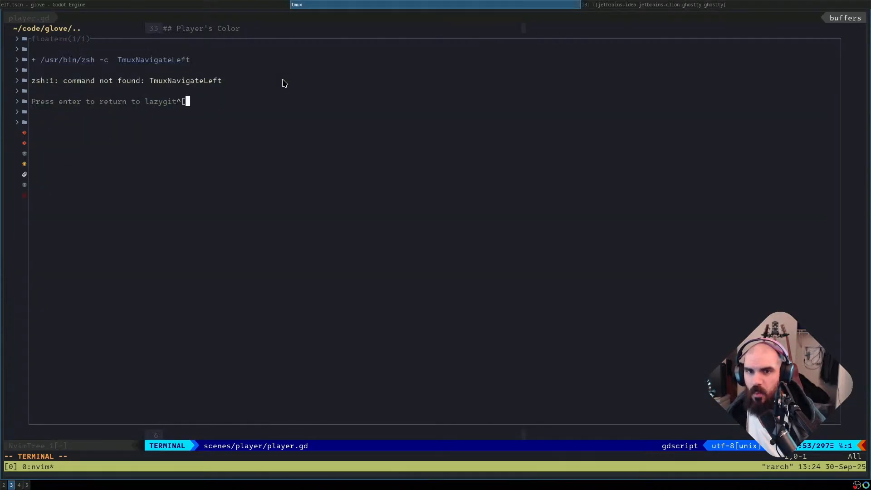
key("BackSpace")
key("BackSpace")
key("BackSpace")
key("Return")
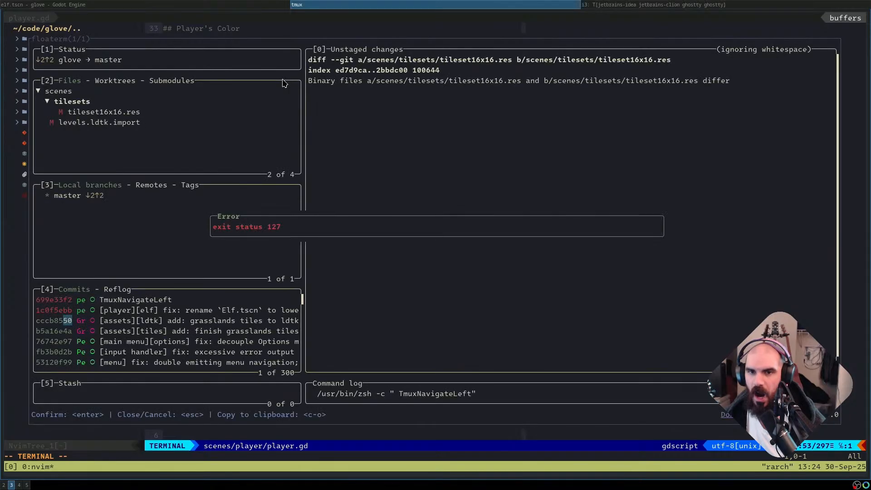
key("Escape")
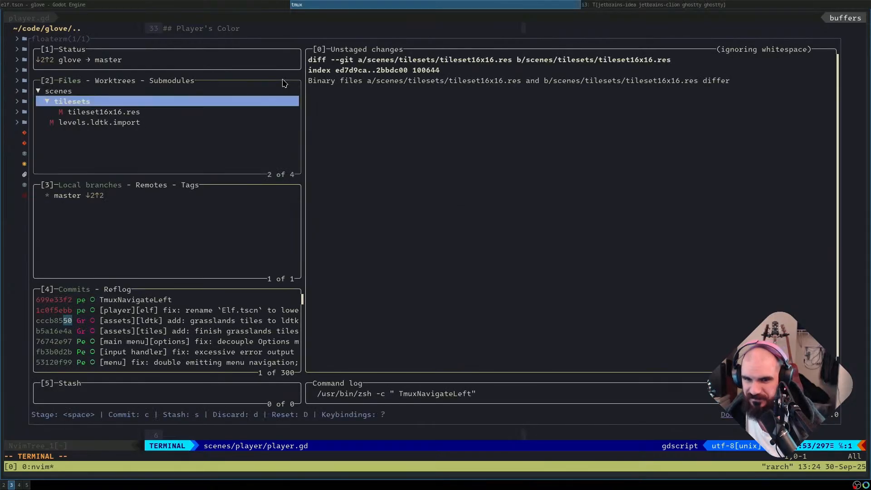
Reword the latest commit as "[player] tune: use lerp to adjust player movement based on stats so that the difference in move speed is not so dramatic"
key("l")
key("l")
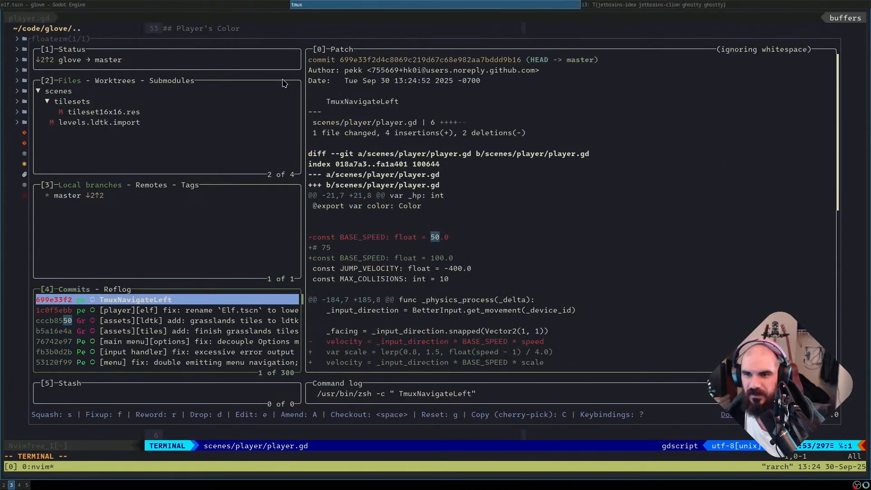
key("r")
key("BackSpace")
key("BackSpace")
key("BackSpace")
key("BackSpace")
key("BackSpace")
key("BackSpace")
key("BackSpace")
key("BackSpace")
key("BackSpace")
key("BackSpace")
key("BackSpace")
key("BackSpace")
key("BackSpace")
key("BackSpace")
key("BackSpace")
key("BackSpace")
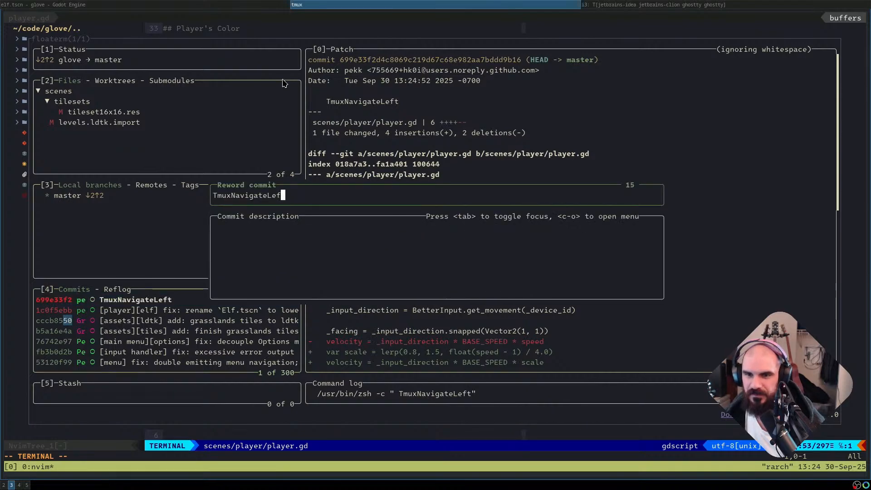
type("[")
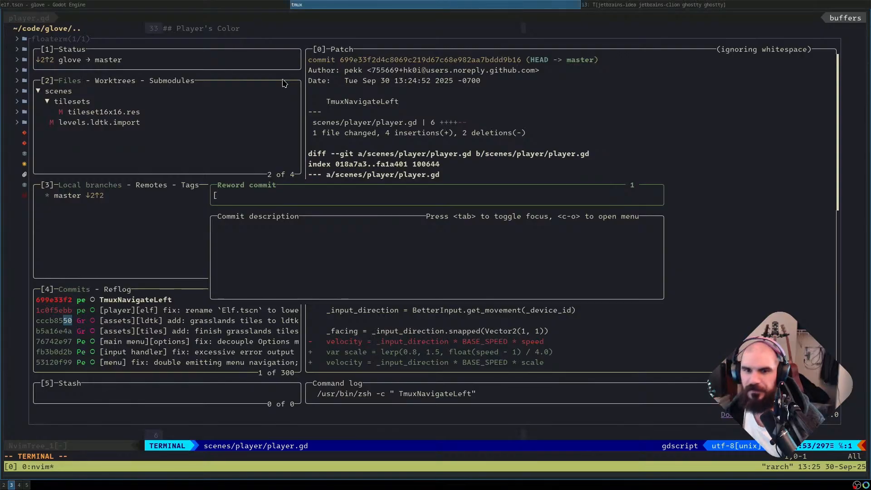
type("player] tune:")
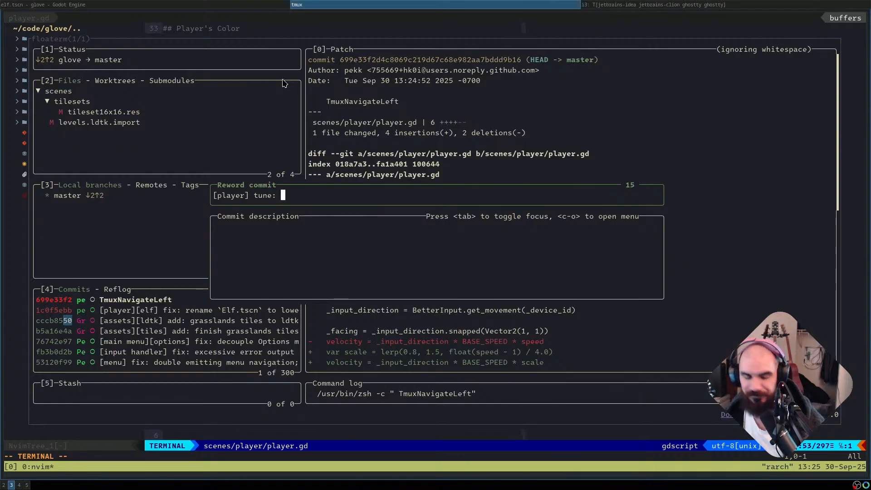
type("use lerp to ")
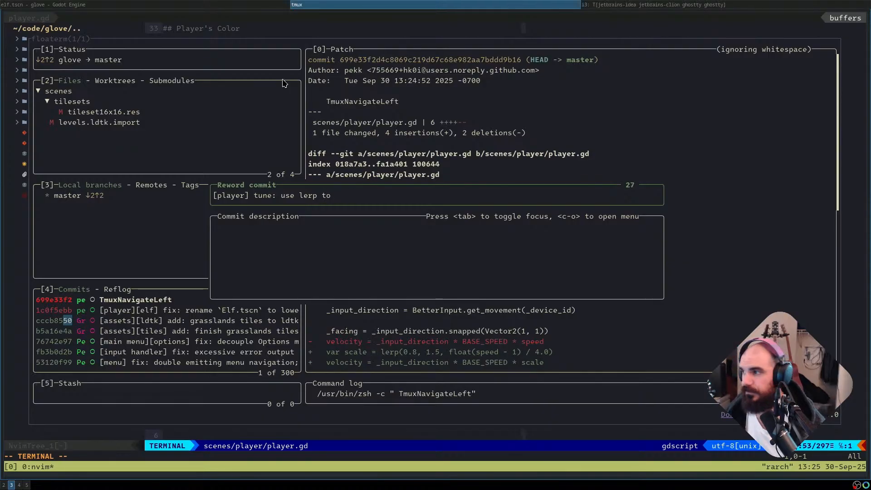
type("adjust ")
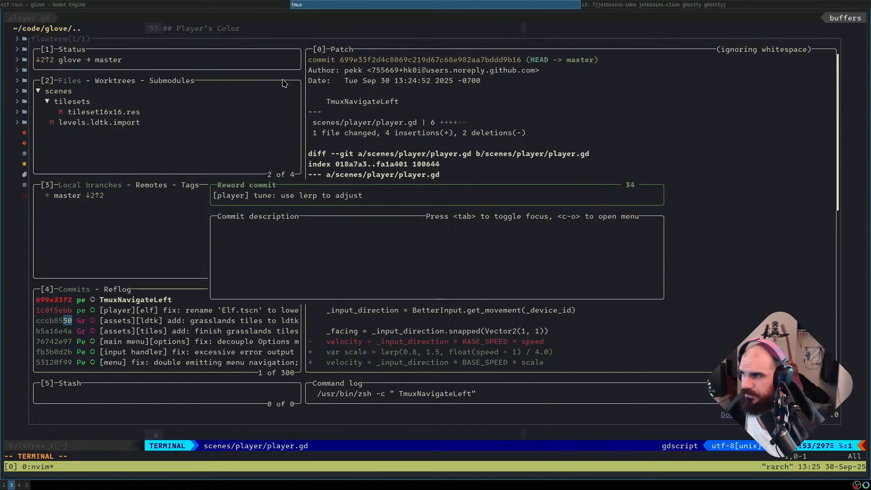
type("player movement")
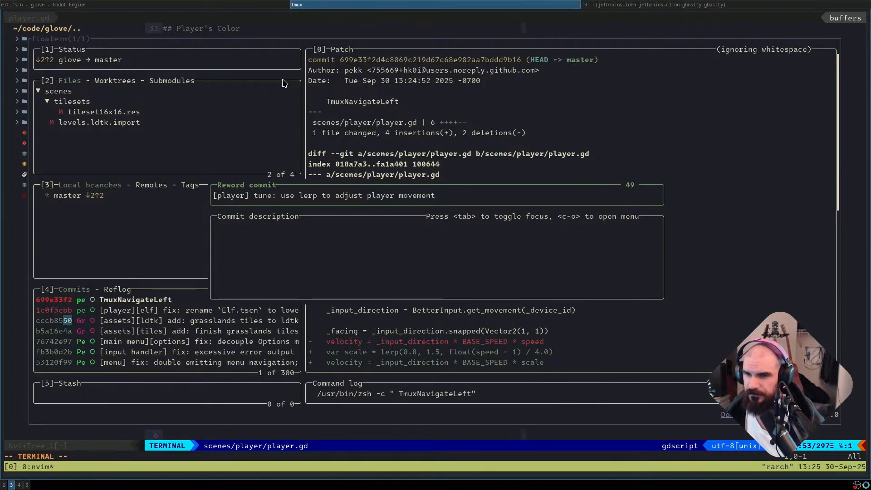
type(" based on sta")
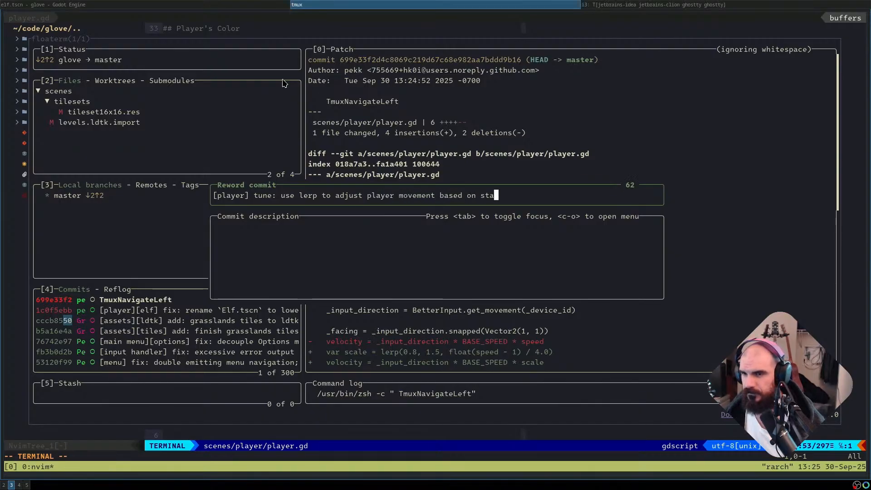
type("ts so that ")
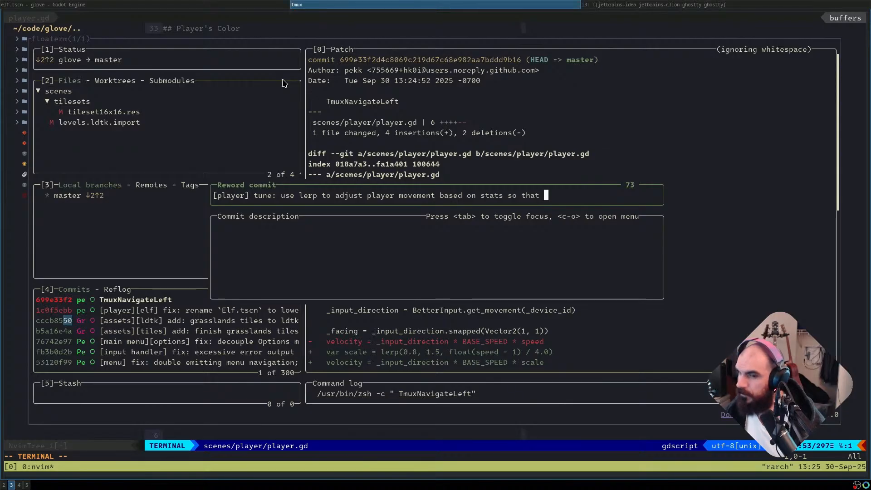
type("el")
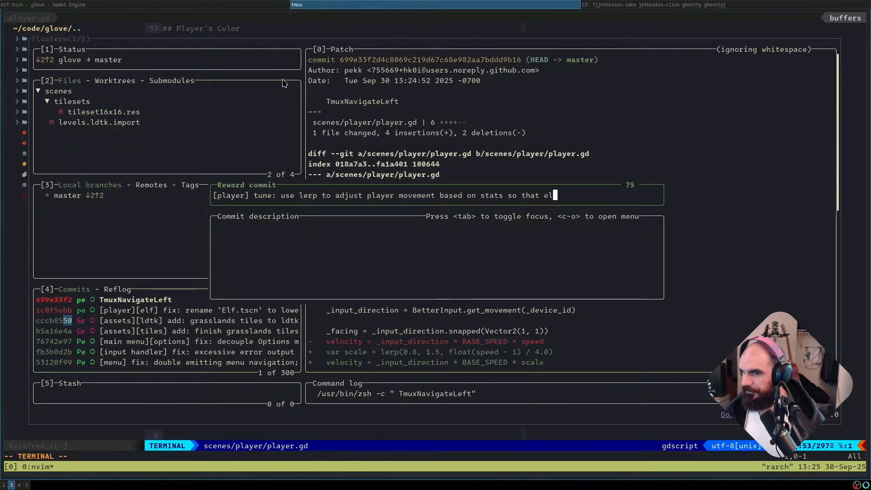
key("BackSpace")
key("BackSpace")
type("the ")
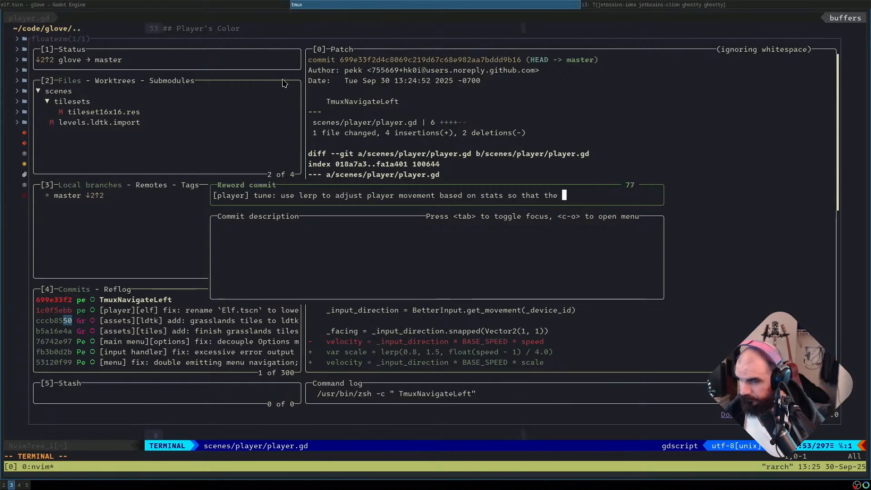
type("diff")
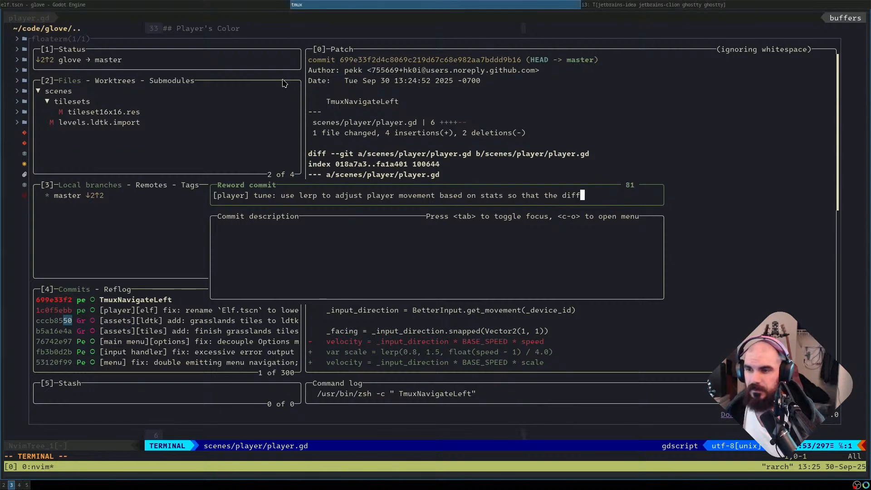
type("erence in move spee")
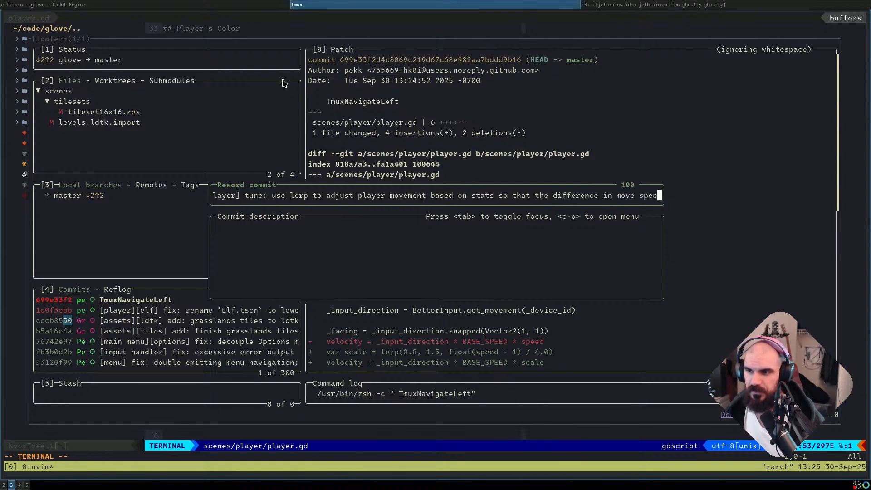
type("d is not so ")
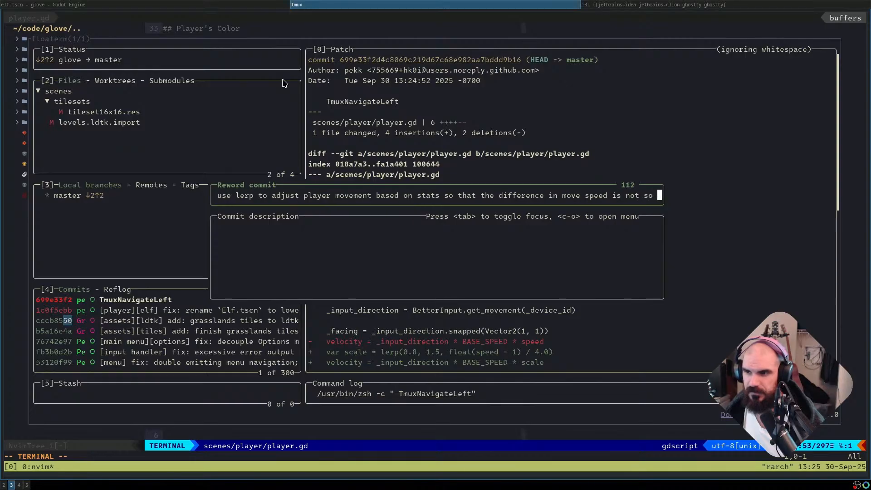
type("dramatic")
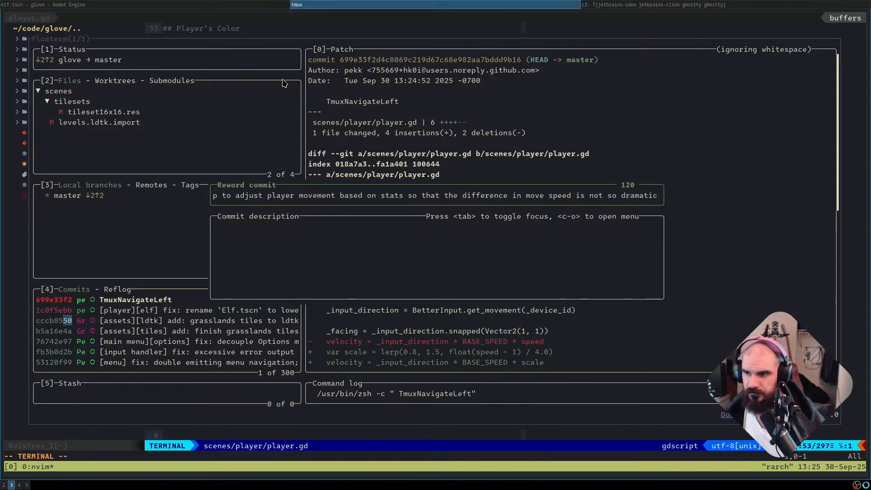
key("Return")
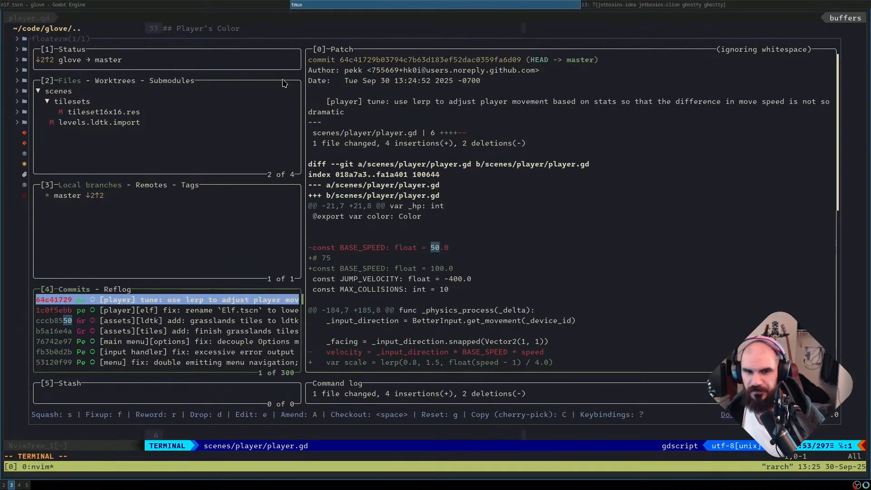
Try again to pull the remote changes into master
key("p")
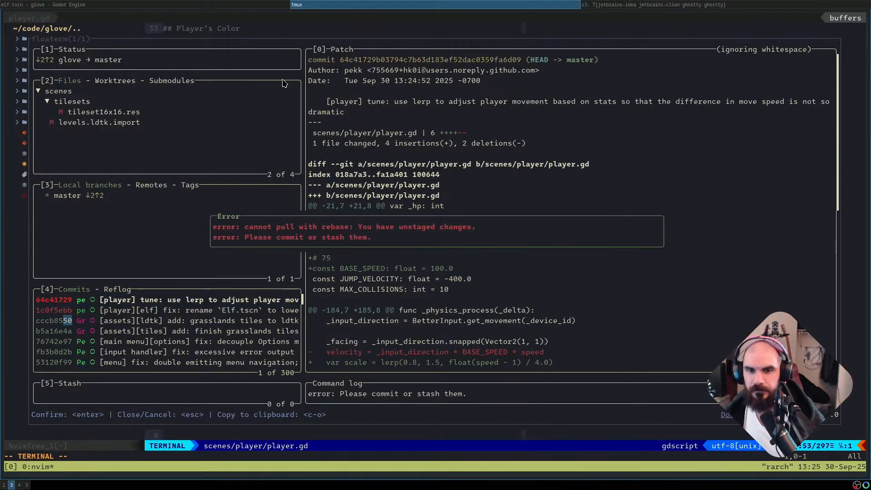
key("Escape")
key("h")
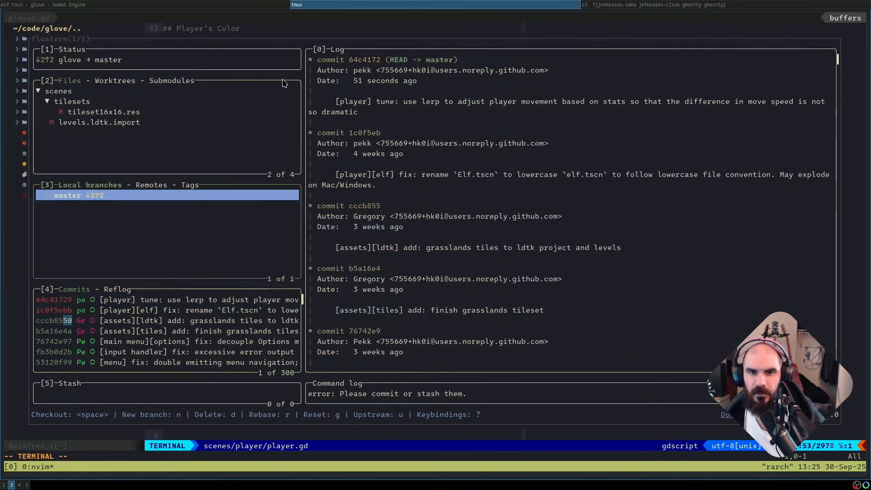
Stash all changes under the name "idk", pull the remote changes into master, and leave the Git interface
key("h")
key("s")
key("Escape")
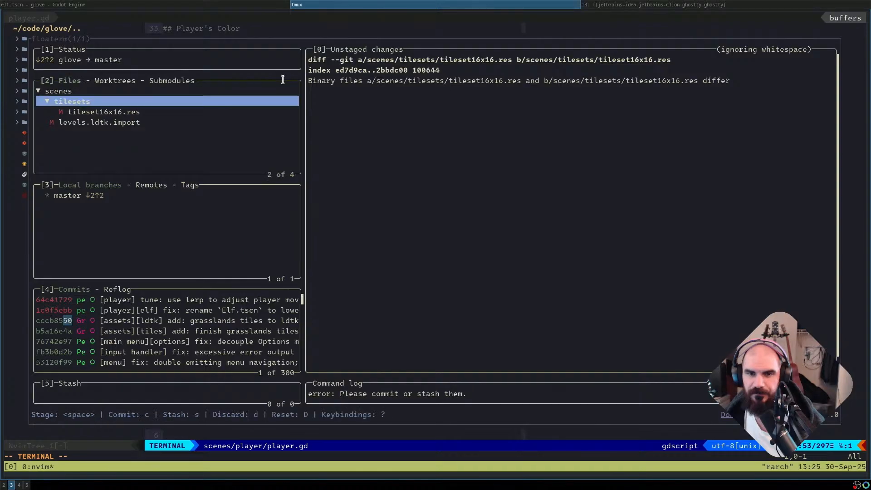
key("shift+s")
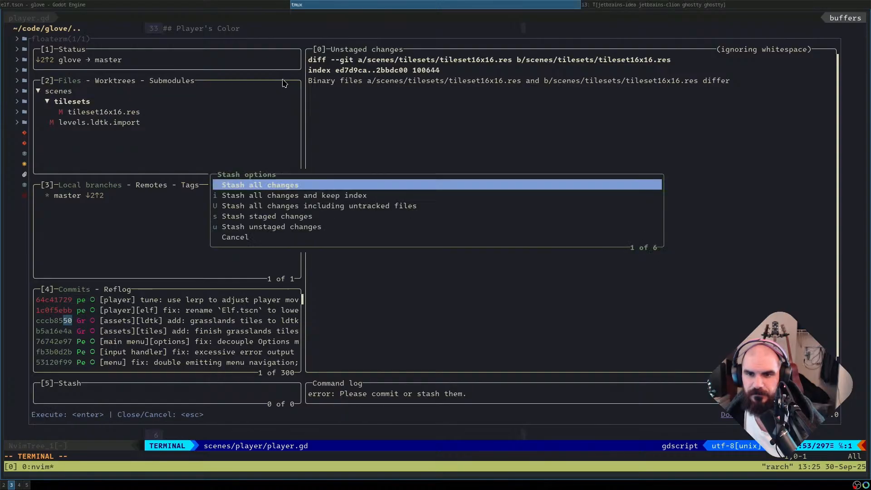
key("Return")
type("idk")
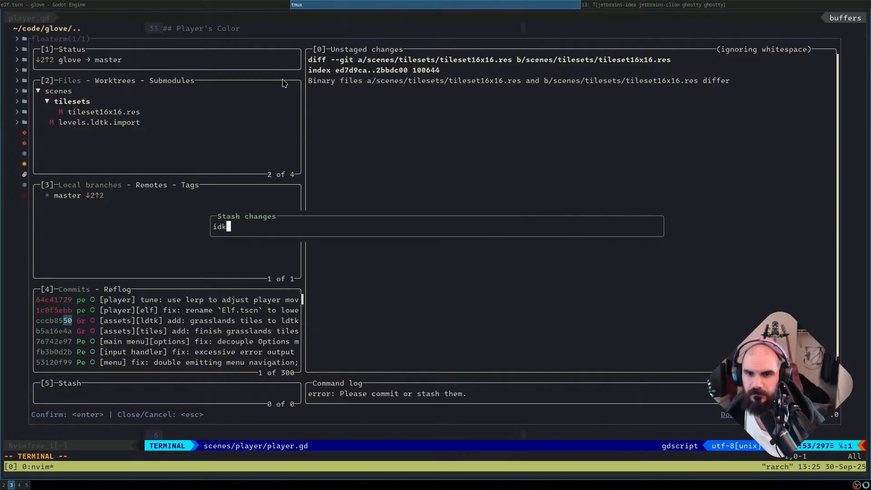
key("Return")
key("p")
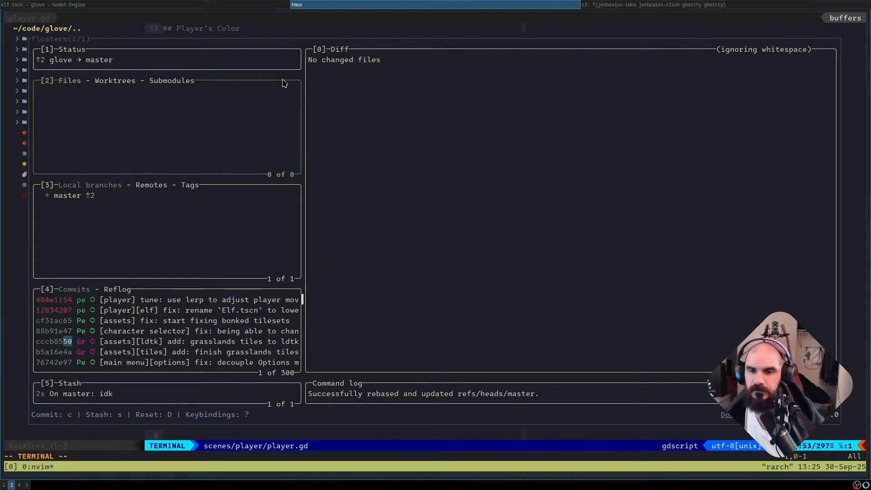
key("q")
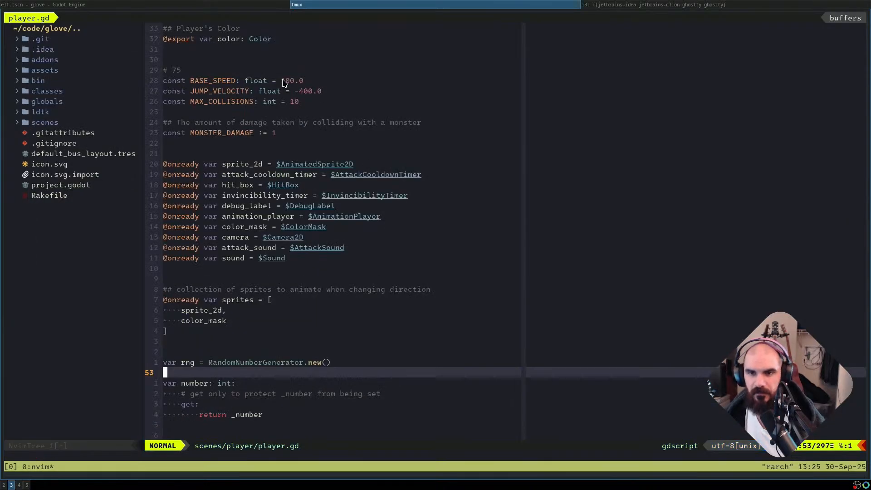
Switch to the Godot editor and reload the externally modified elf.tscn from disk
key("super+h")
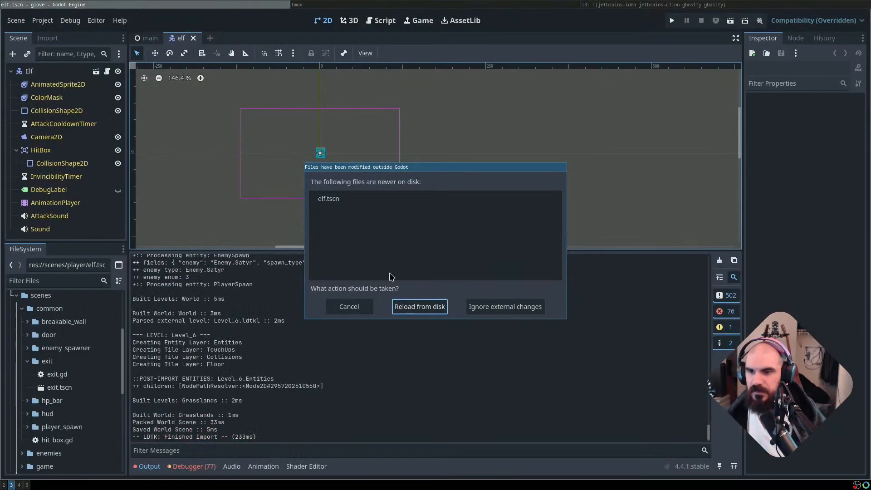
left_click(419, 316)
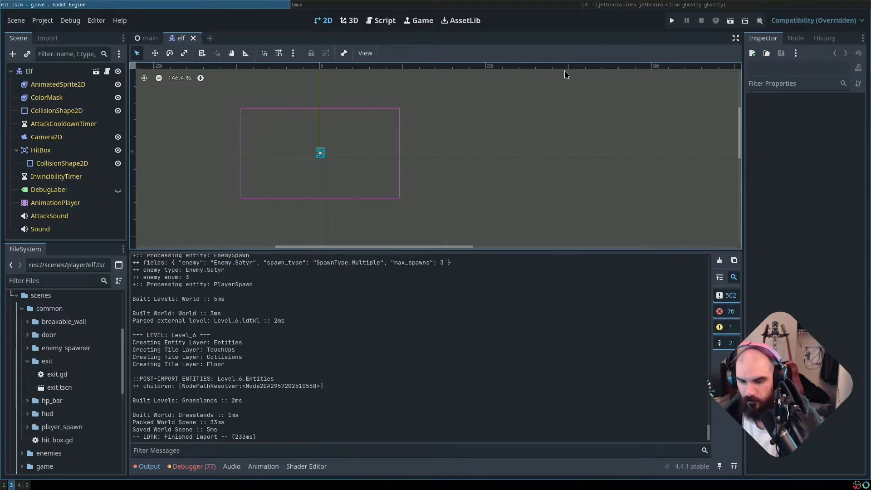
Run the project, playtest the Elf's movement and attacks in the level, and stop the game
key("F5")
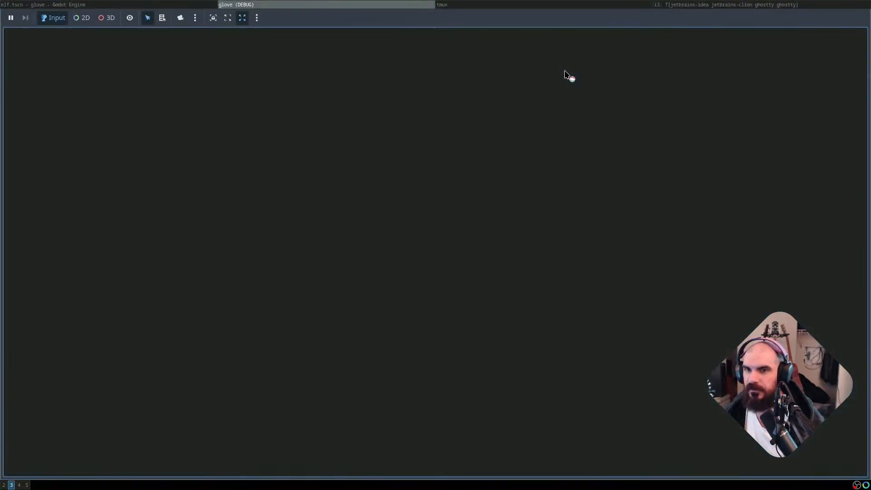
key("Return")
key("Return")
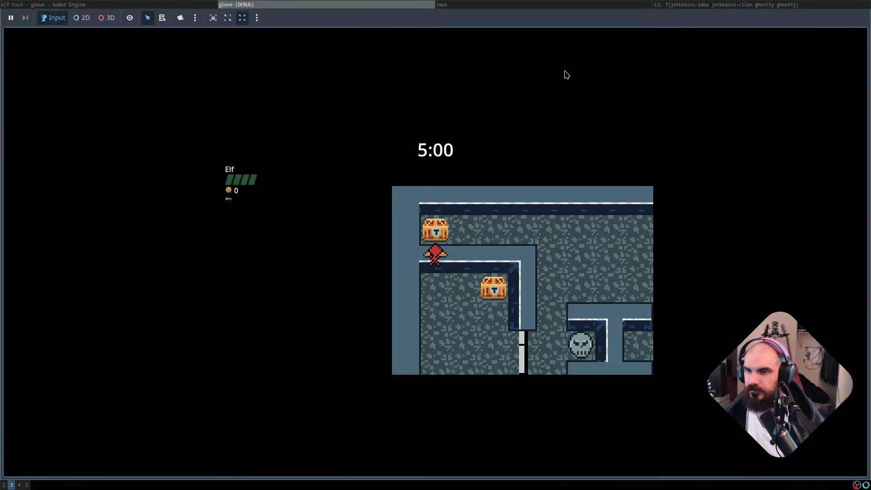
key("Down")
key("Right")
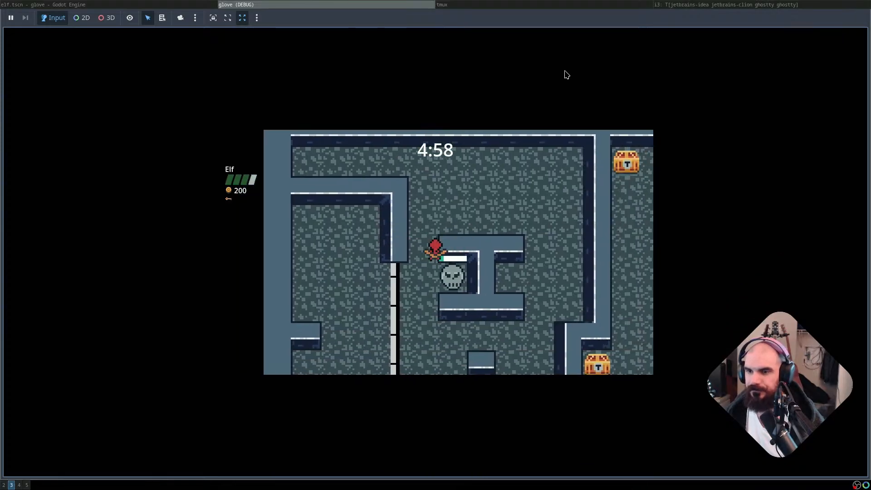
key("Left")
key("Down")
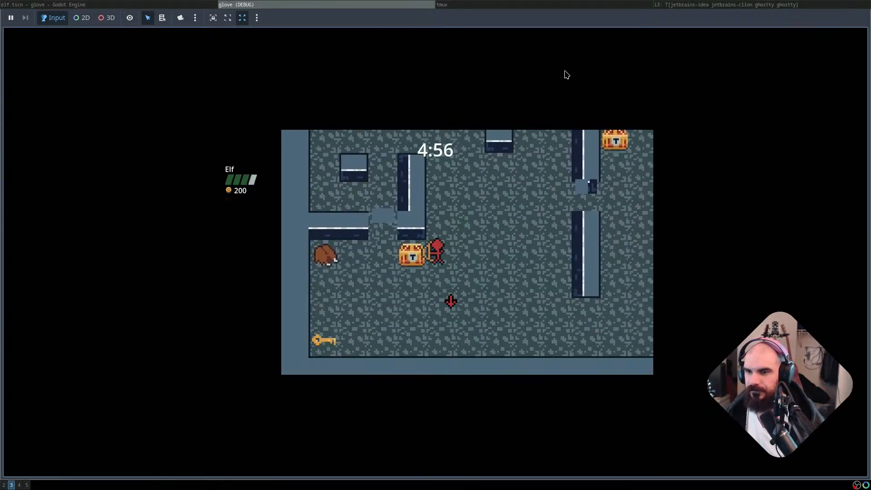
key("space")
key("space")
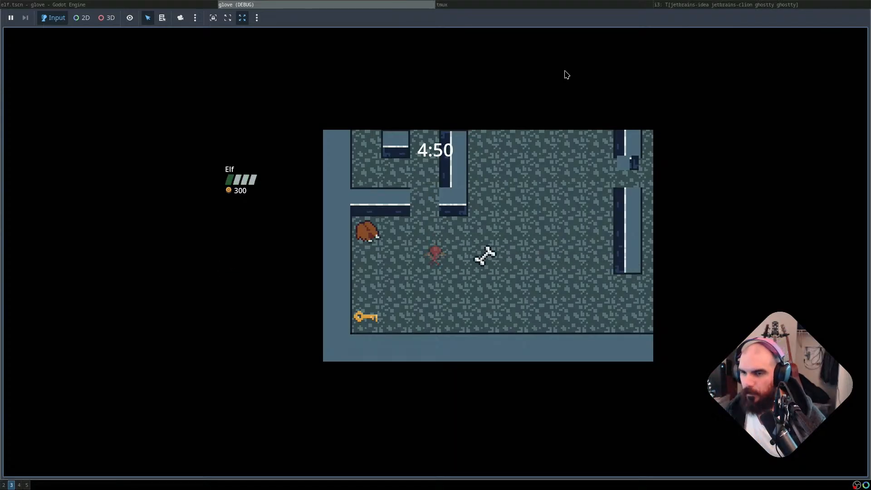
key("F8")
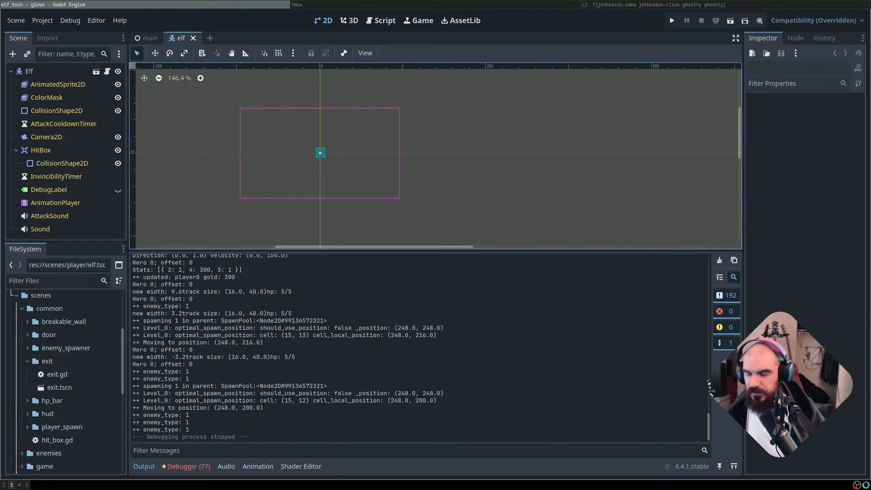
scroll(336, 191, "up", 1)
scroll(312, 298, "up", 2)
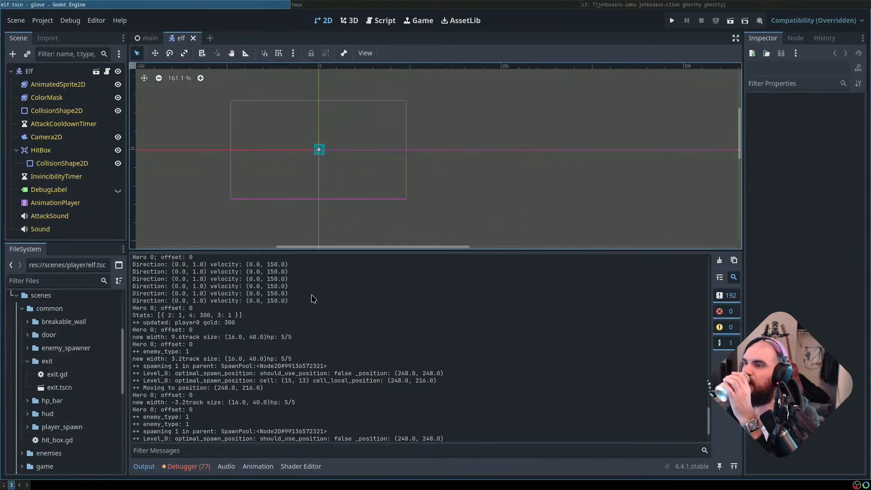
scroll(323, 279, "down", 1)
scroll(384, 178, "down", 2)
left_click_drag(337, 169, 447, 178)
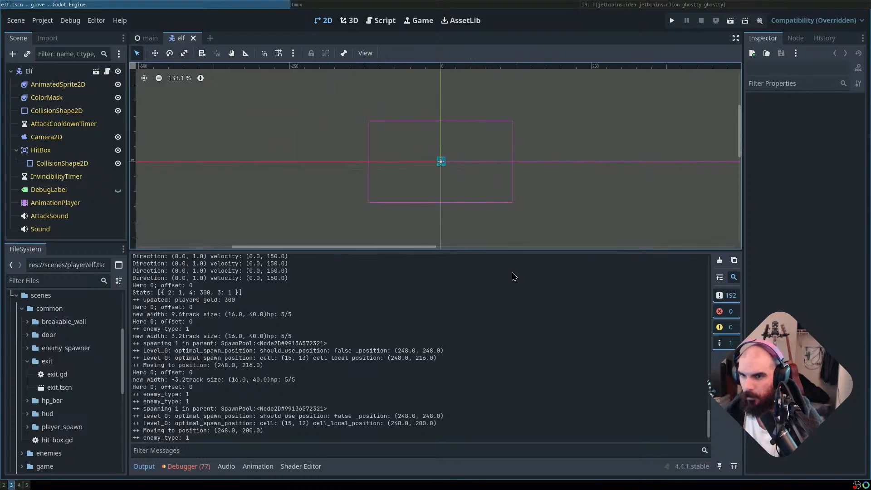
left_click_drag(487, 250, 487, 270)
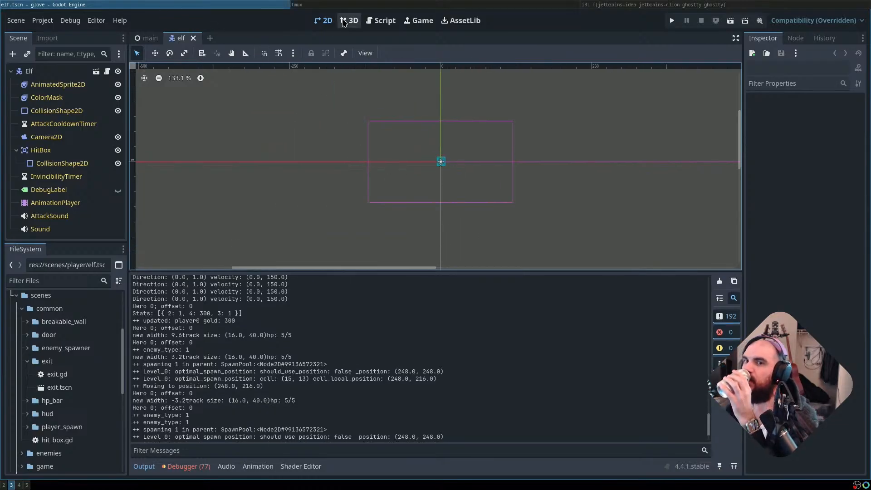
key("super+Right")
key("super+Left")
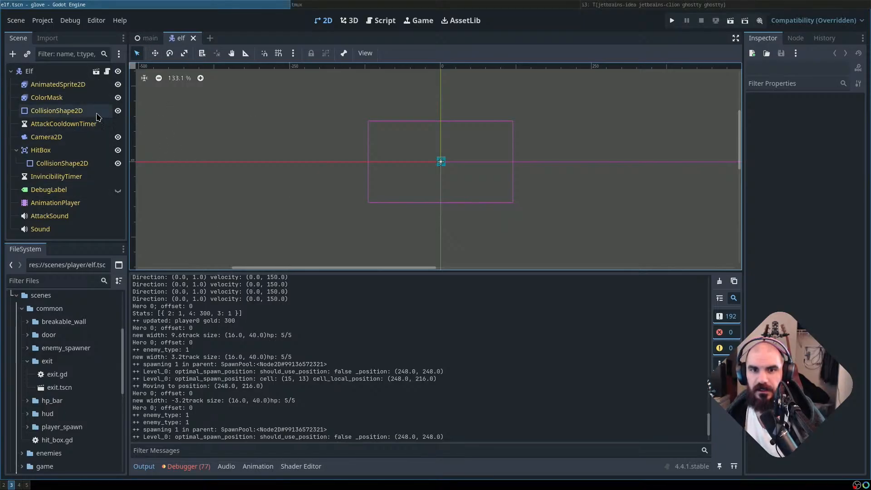
Switch to the main scene and look through the project's scenes, player and ldtk folders for the tileset and level files
left_click(149, 39)
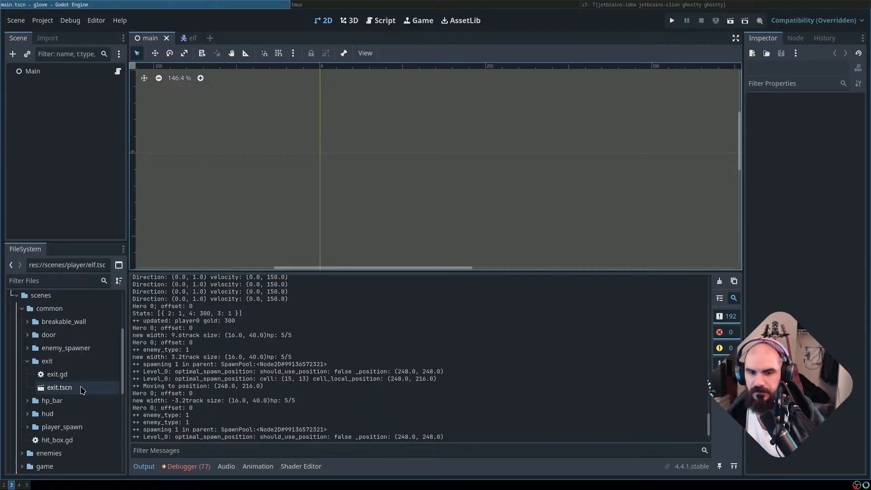
scroll(75, 354, "up", 4)
scroll(70, 383, "down", 6)
scroll(73, 388, "down", 5)
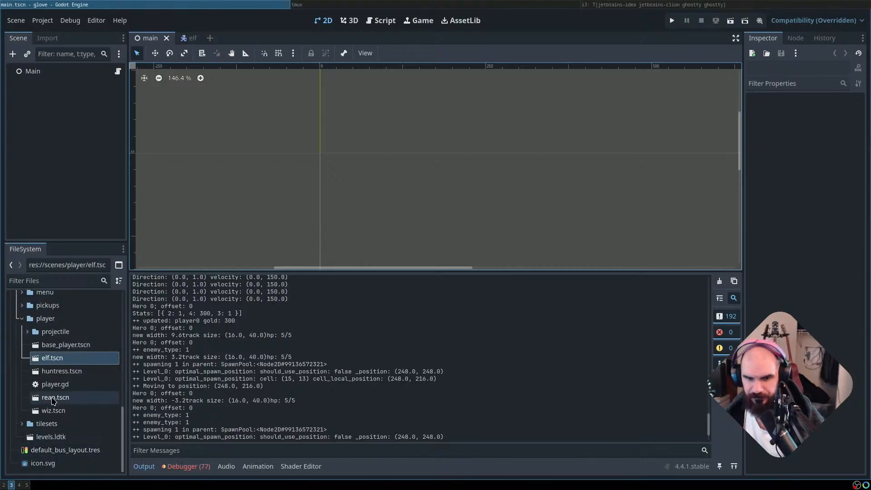
scroll(56, 354, "up", 5)
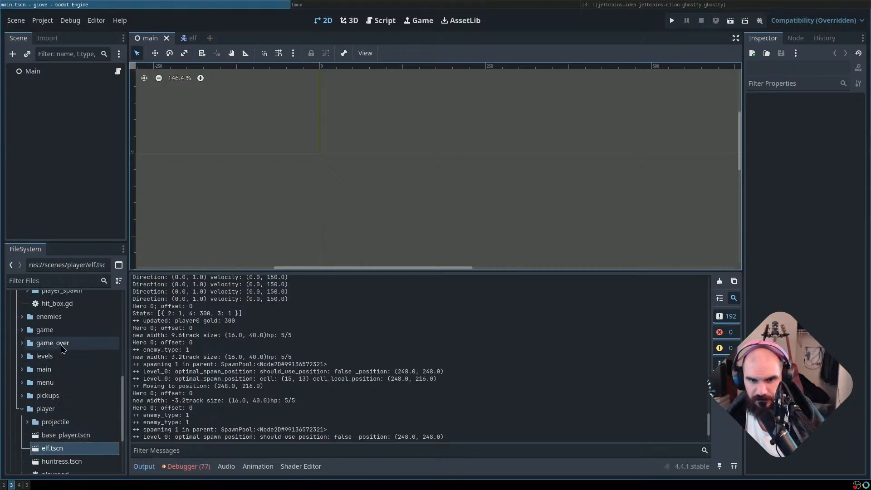
scroll(45, 390, "up", 1)
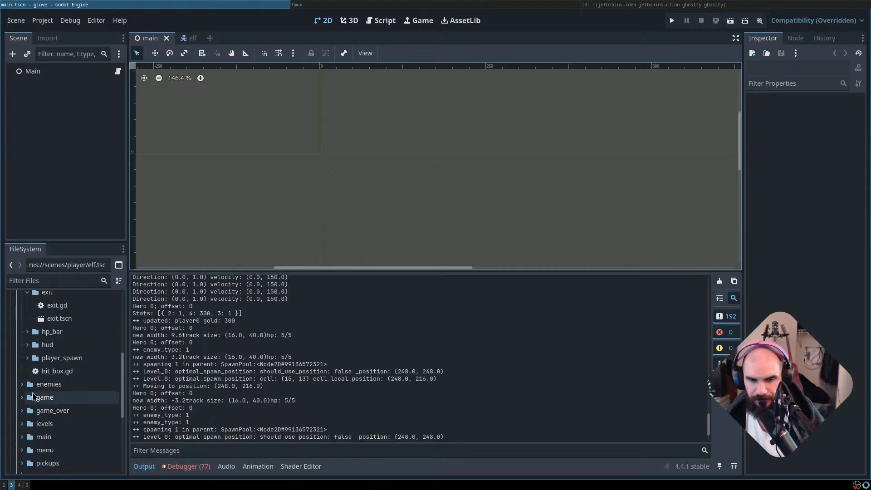
scroll(40, 347, "up", 3)
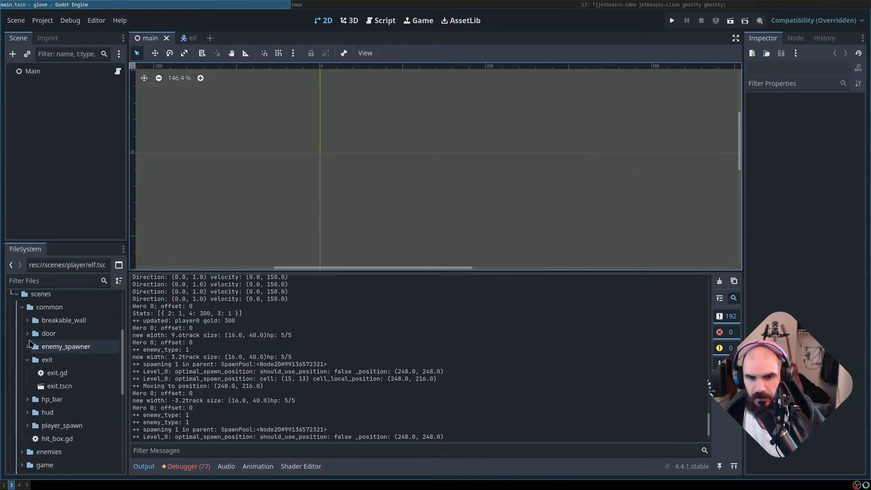
scroll(39, 331, "up", 5)
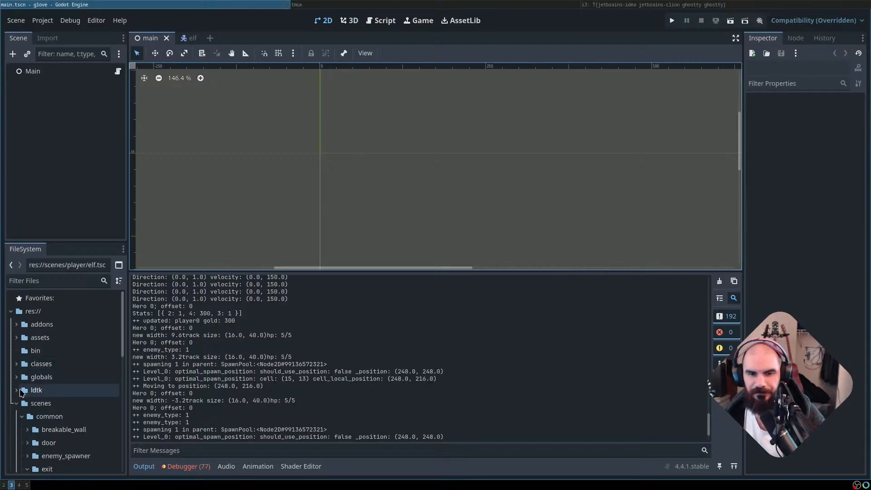
left_click(28, 391)
scroll(21, 393, "down", 12)
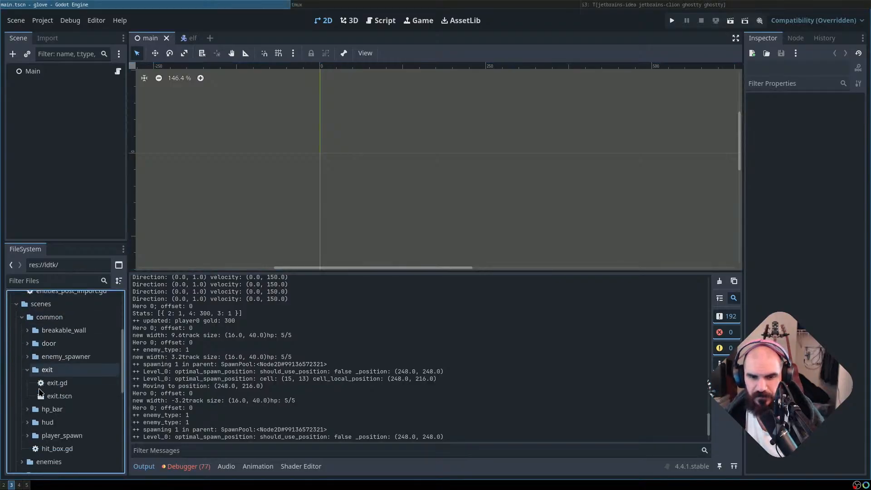
scroll(45, 399, "up", 15)
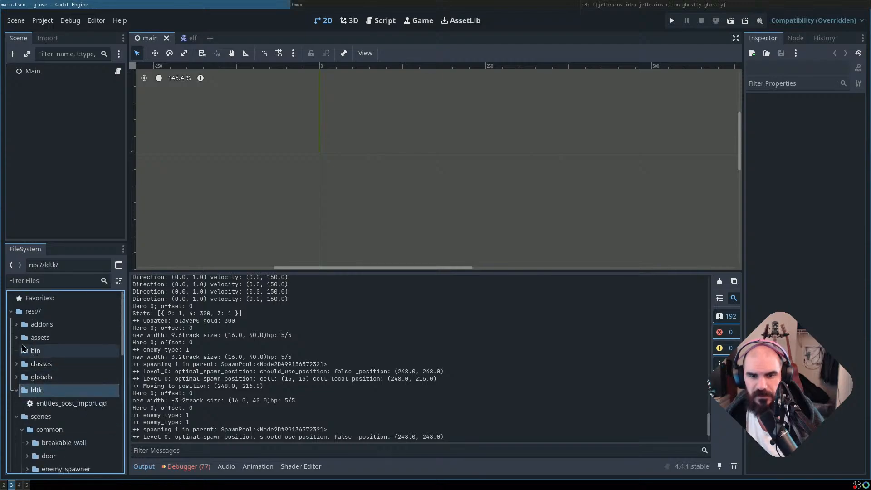
Open tileset16x16.res from the assets/tilesets folder and enlarge the TileSet editor to inspect its tile atlas
double_click(25, 339)
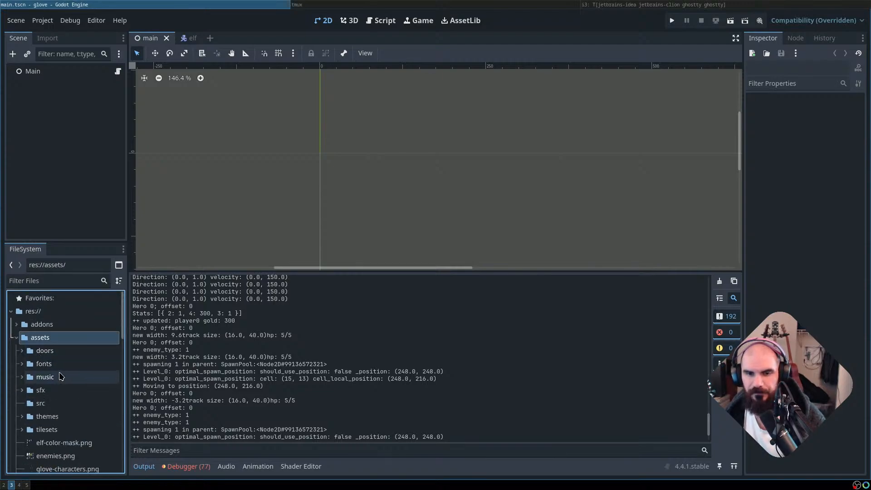
scroll(68, 393, "down", 2)
left_click(68, 398)
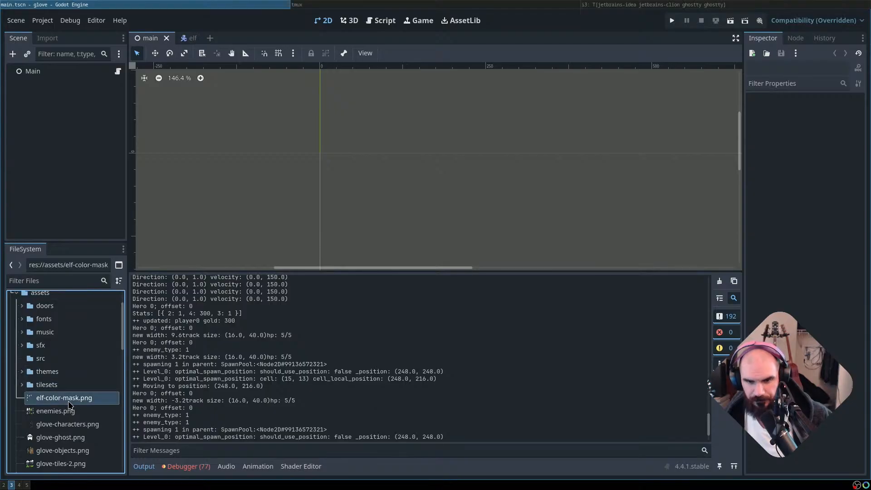
double_click(50, 383)
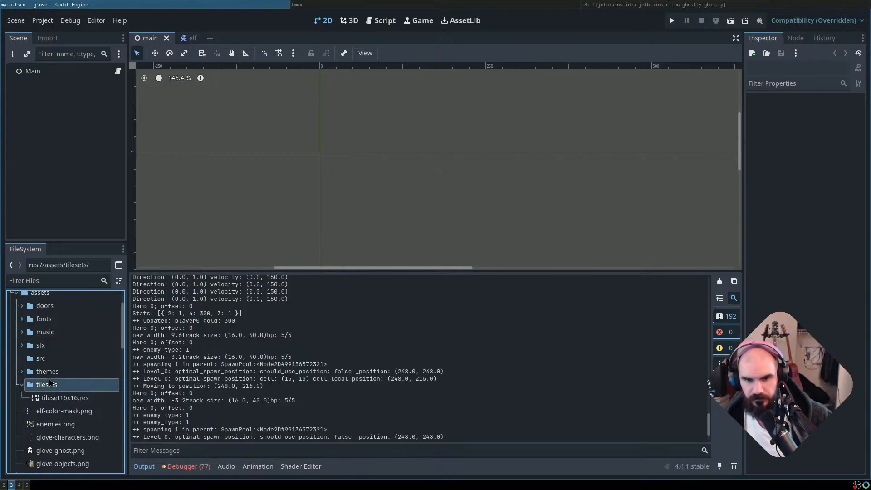
double_click(68, 397)
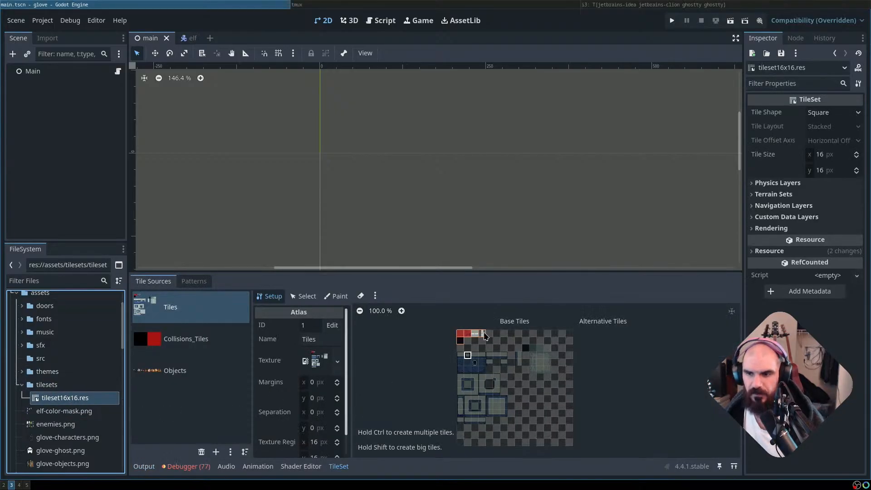
left_click_drag(488, 271, 488, 239)
scroll(515, 358, "up", 2)
scroll(516, 360, "up", 2)
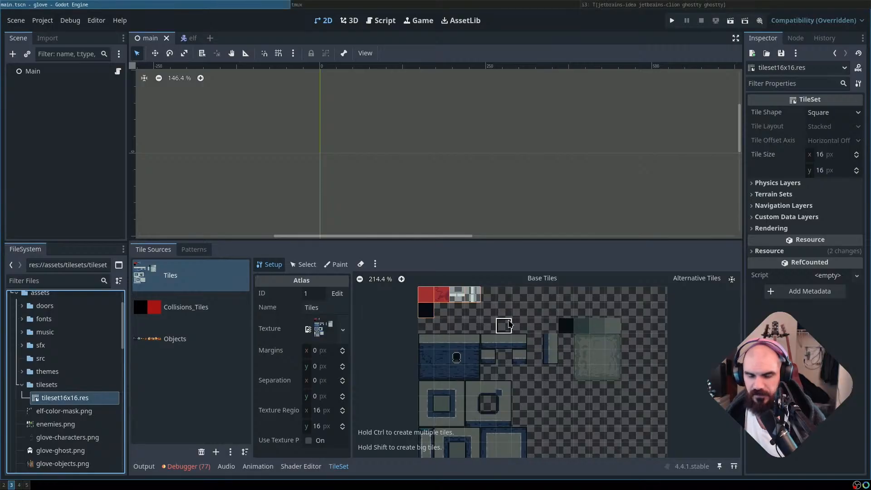
Check the contents of the themes folder under assets and collapse it again
left_click(68, 386)
left_click(67, 376)
double_click(67, 375)
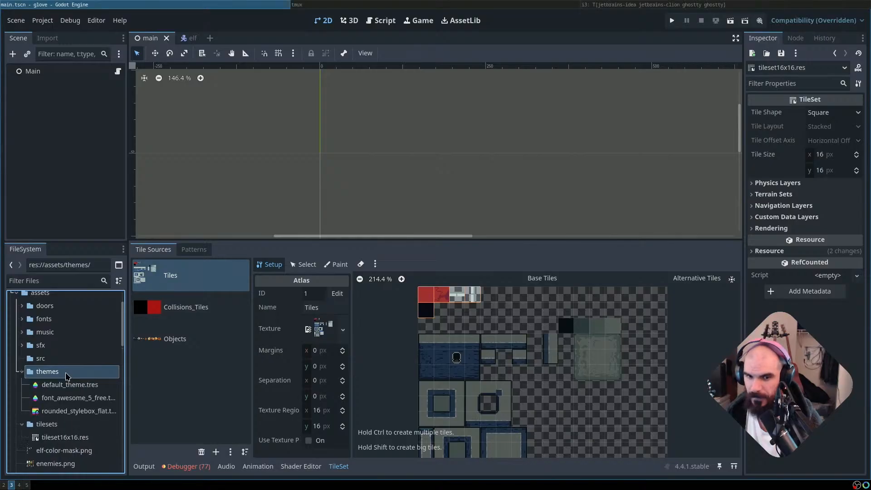
double_click(67, 377)
View the tileset's Collisions_Tiles source, return to the Tiles source, and collapse the tilesets folder
left_click(171, 322)
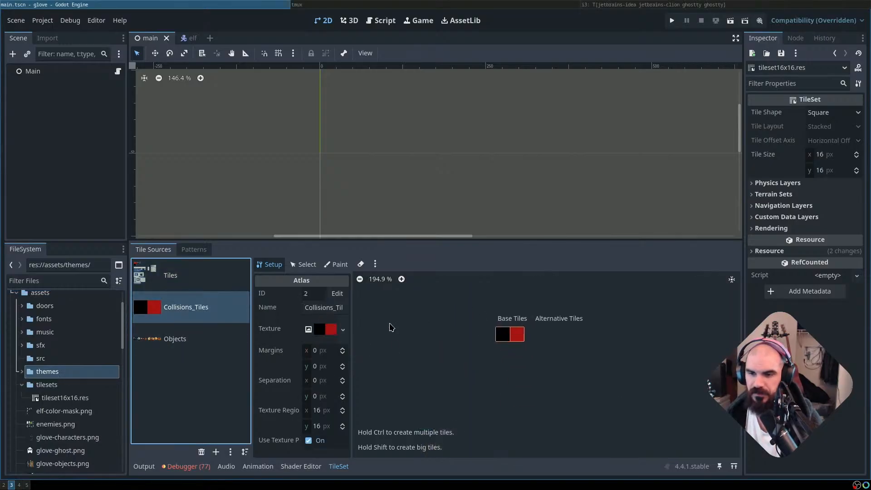
left_click(178, 285)
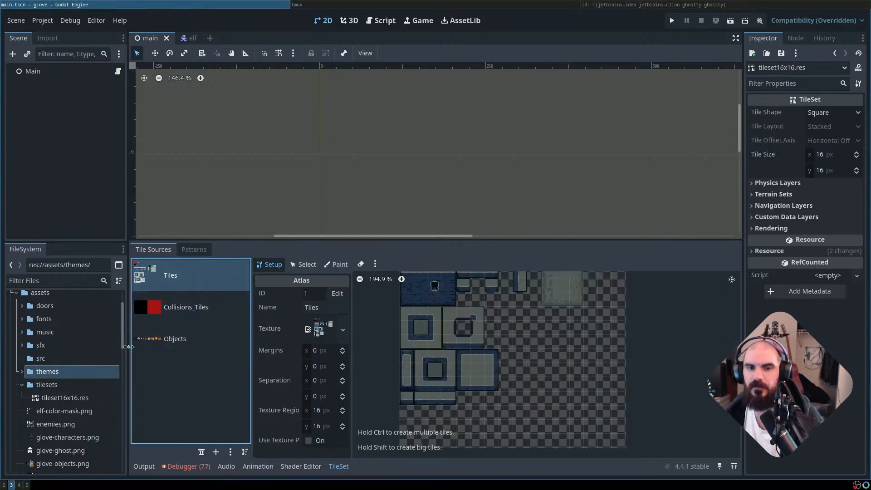
left_click(55, 388)
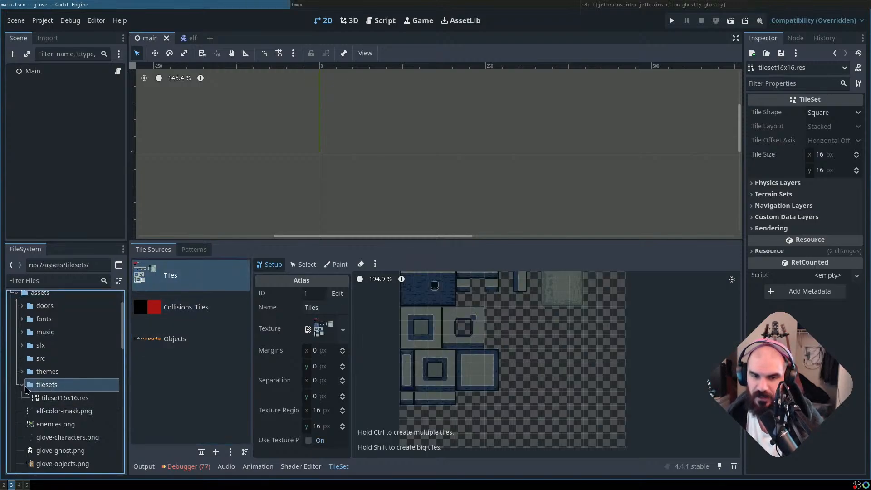
left_click(22, 385)
scroll(54, 363, "up", 2)
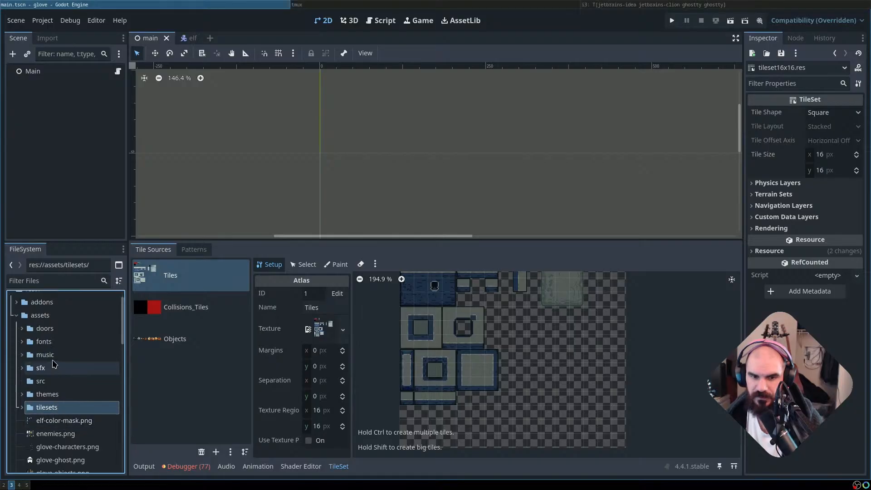
Look through the project's file tree, collapsing the ldtk folder and the common folder under scenes
scroll(68, 354, "down", 5)
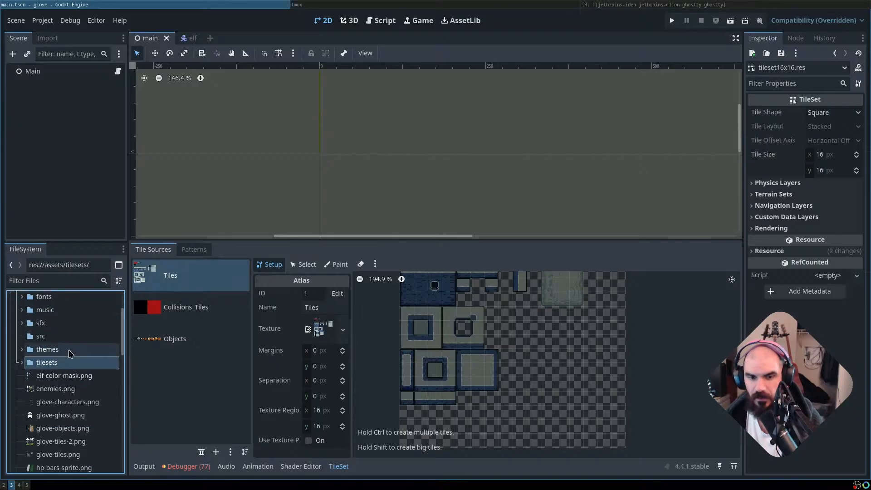
scroll(80, 381, "down", 3)
double_click(61, 386)
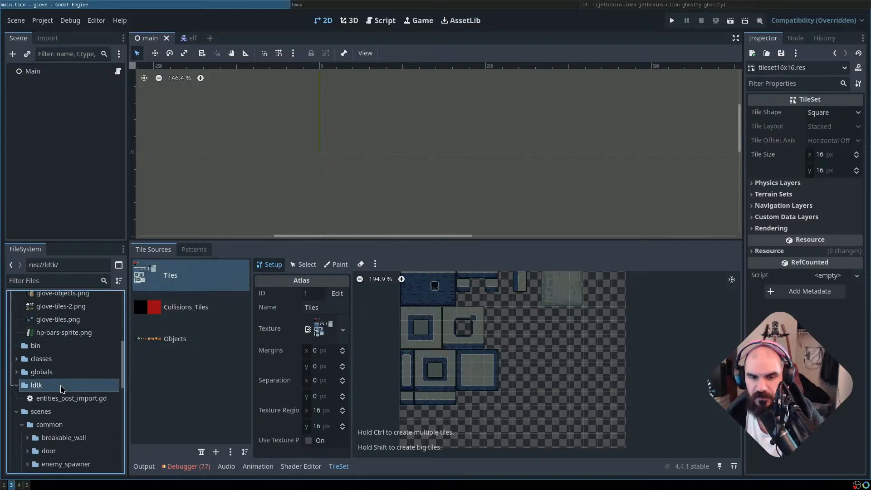
scroll(68, 391, "down", 3)
scroll(71, 393, "up", 2)
double_click(56, 358)
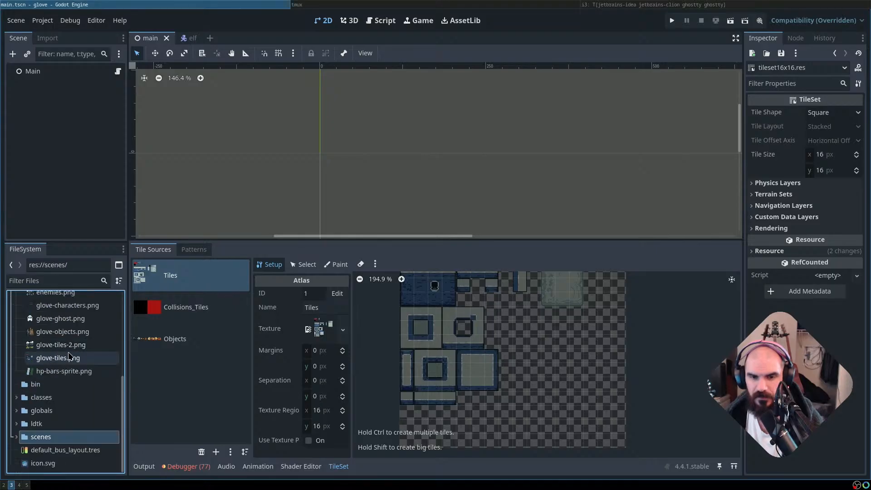
double_click(54, 438)
scroll(76, 404, "down", 3)
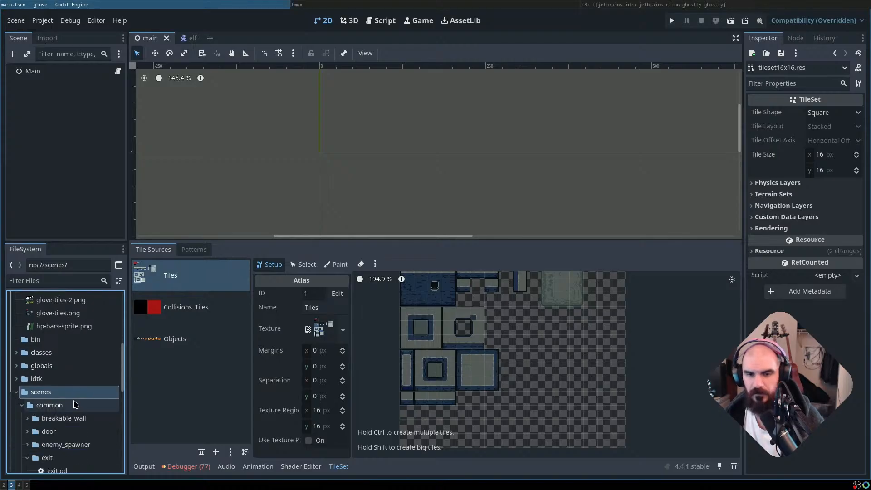
double_click(56, 407)
scroll(69, 415, "down", 3)
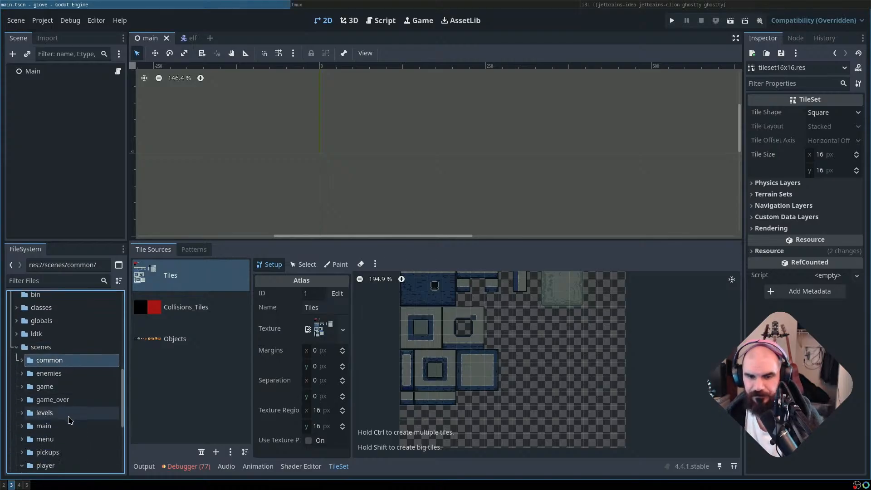
Expand the levels folder under scenes and look through its level scene files
scroll(69, 420, "down", 1)
double_click(57, 398)
scroll(75, 407, "down", 5)
scroll(76, 407, "down", 3)
scroll(68, 362, "up", 3)
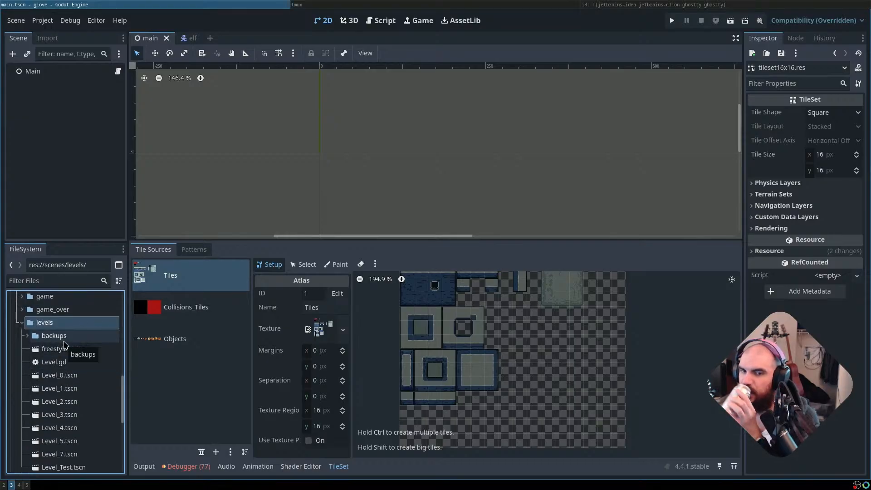
scroll(64, 379, "down", 2)
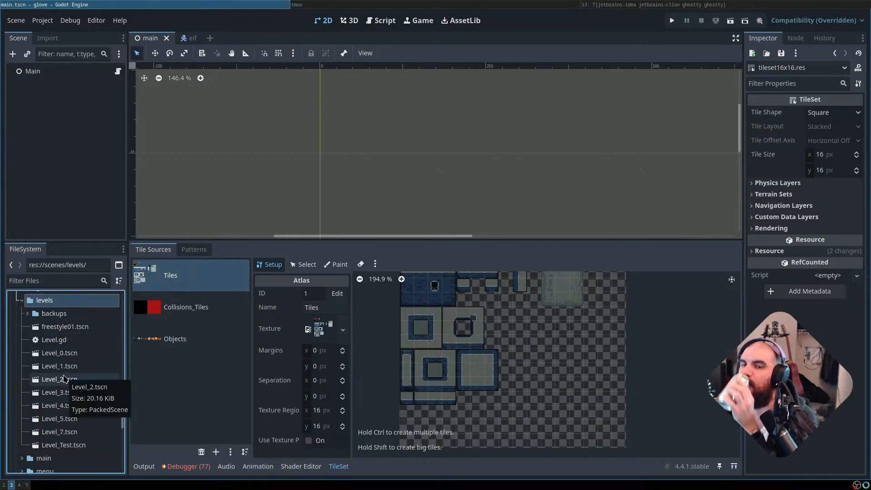
scroll(64, 390, "down", 4)
scroll(63, 402, "down", 4)
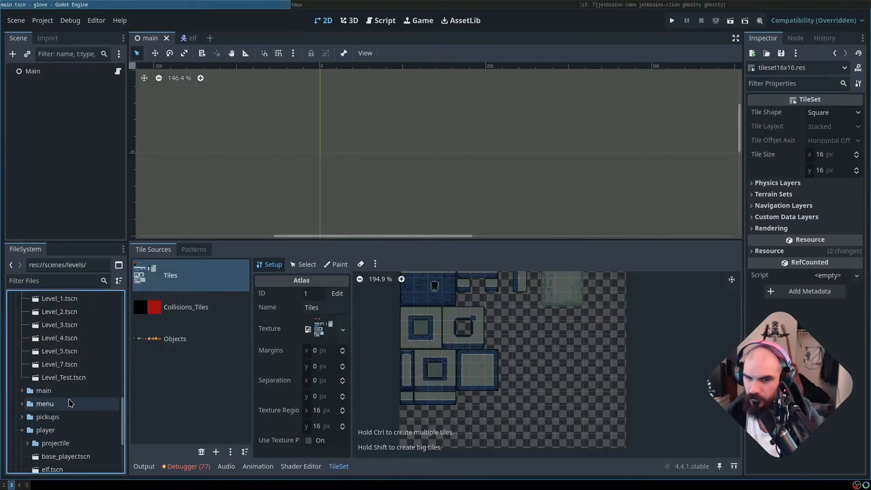
Collapse the player folder and open tileset16x16.res from the scenes/tilesets folder
double_click(62, 410)
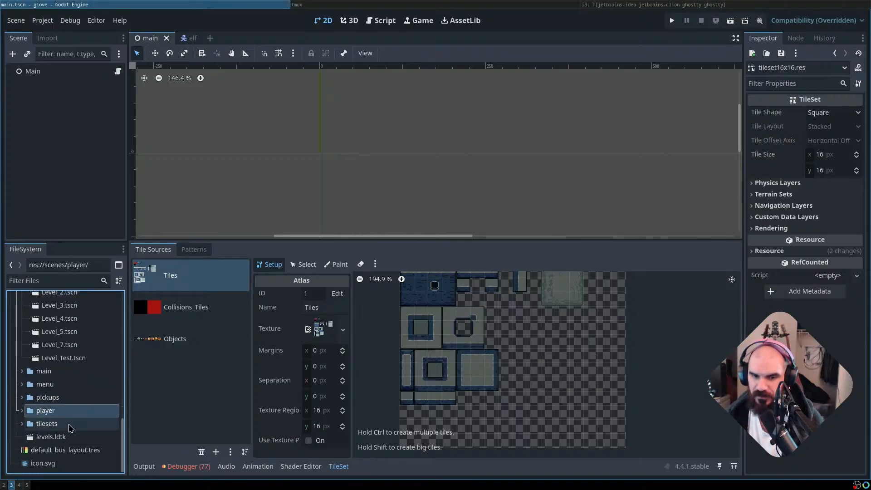
double_click(46, 424)
left_click(86, 438)
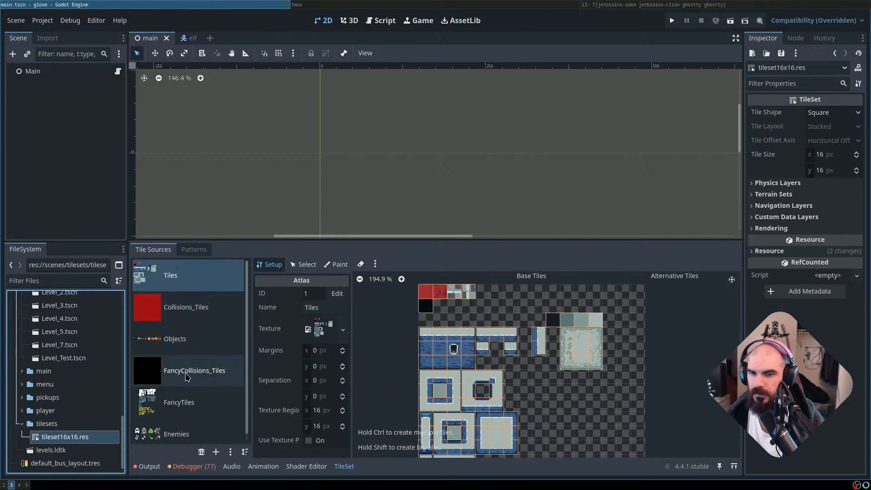
View the tileset's Collisions_Tiles, Objects, Tiles and FancyCollisions_Tiles sources
left_click(216, 309)
left_click(204, 339)
left_click(205, 277)
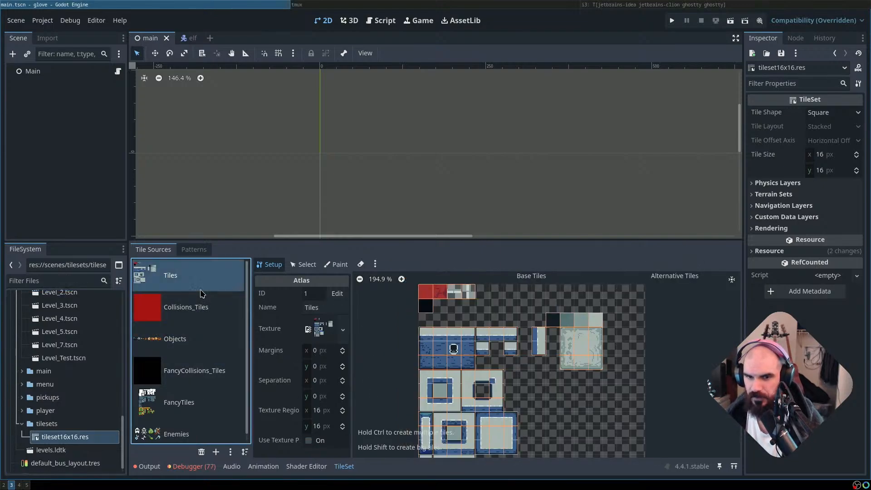
left_click(186, 385)
Select the FancyTiles source, examine its tile atlas up close and read the atlas warning
left_click(191, 401)
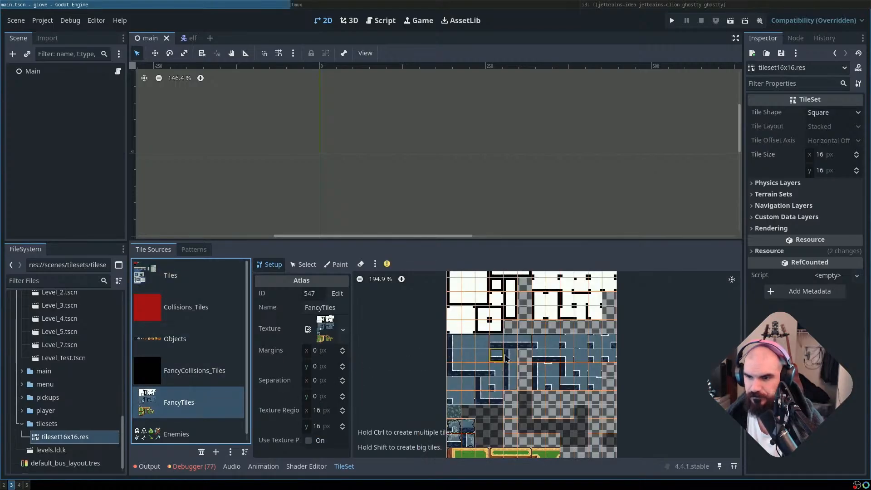
scroll(455, 334, "up", 3)
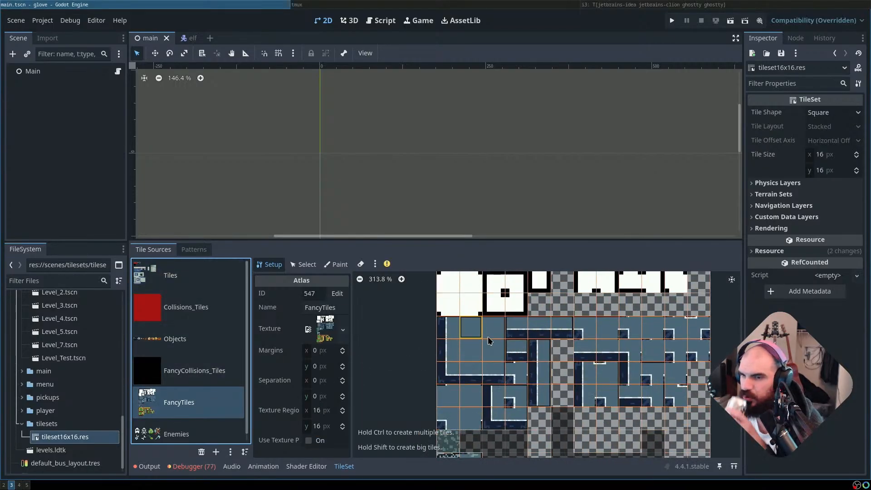
left_click_drag(589, 382, 527, 314)
scroll(560, 313, "down", 4)
scroll(565, 371, "down", 1)
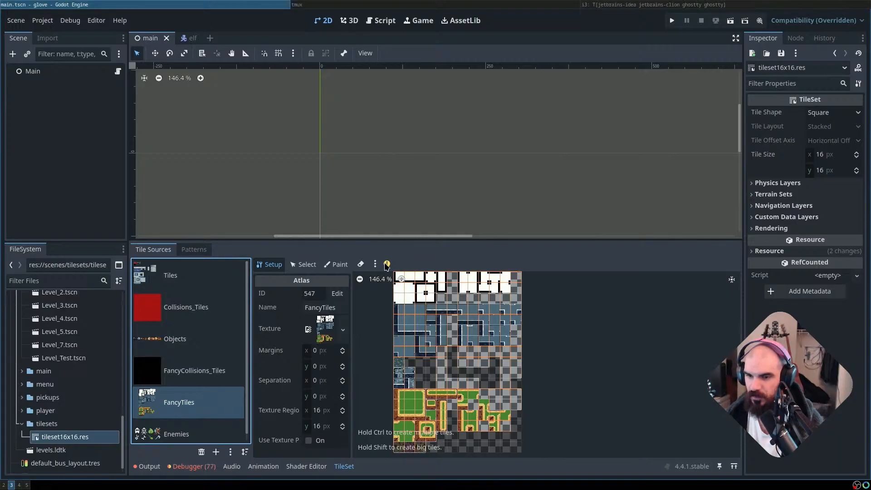
mouse_move(387, 265)
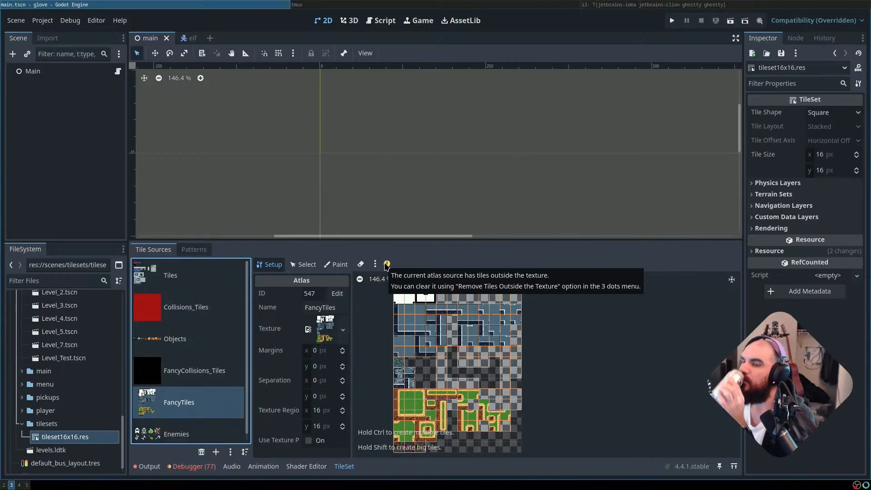
Remove the FancyTiles atlas's tiles in fully transparent texture regions and its tiles outside the texture
left_click(375, 264)
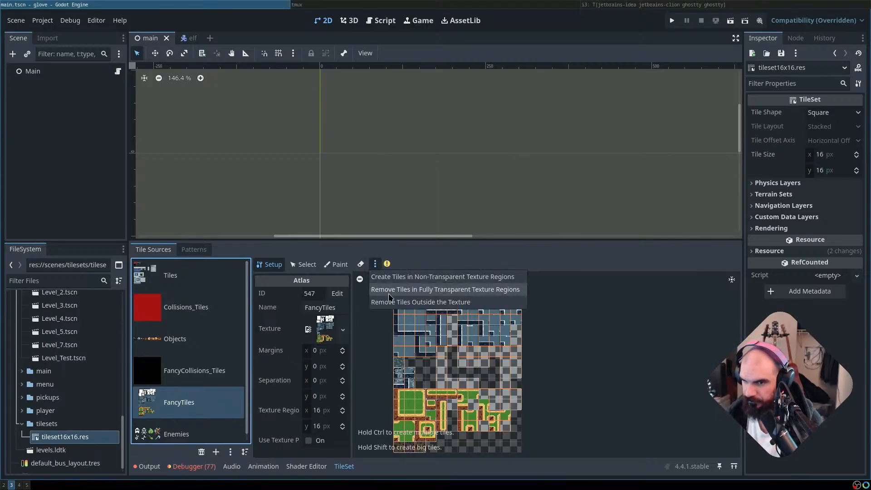
left_click(413, 290)
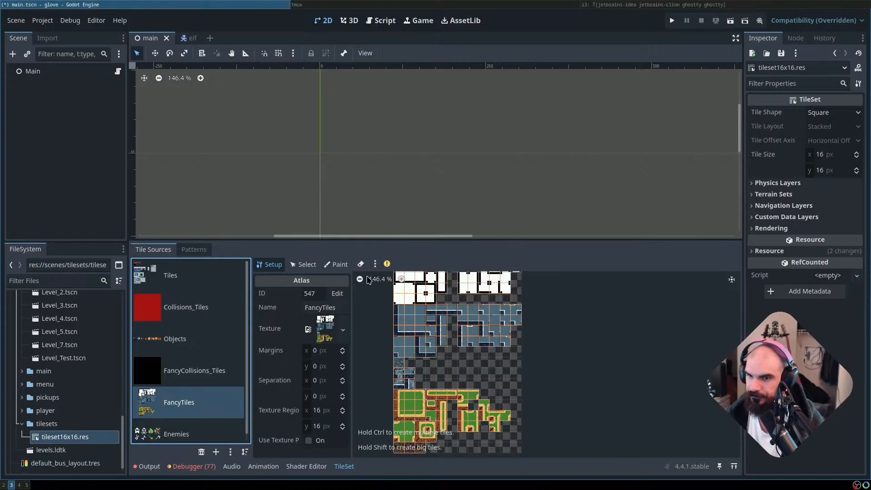
left_click(374, 264)
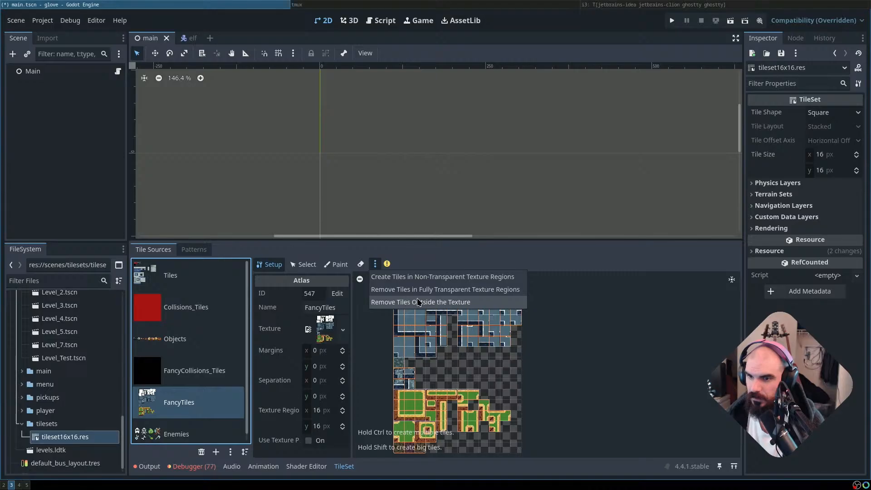
left_click(432, 300)
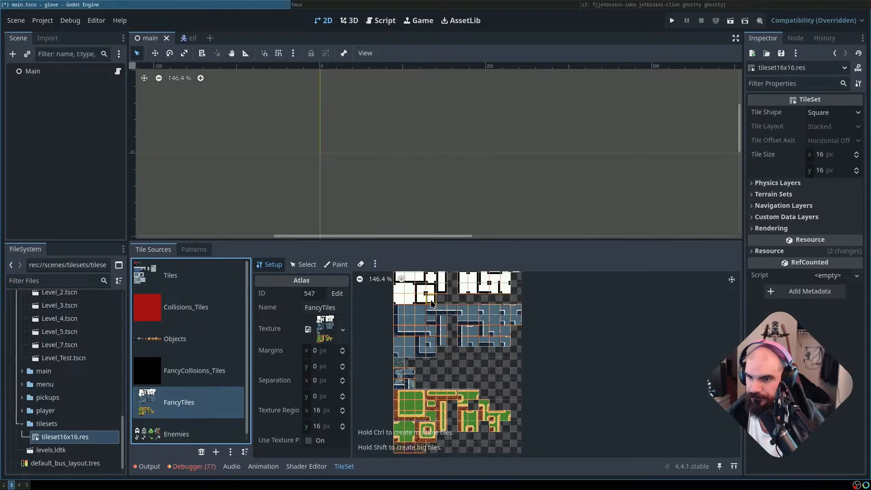
Repeat the removal of tiles in fully transparent regions of FancyTiles and inspect the remaining atlas tiles
left_click(376, 264)
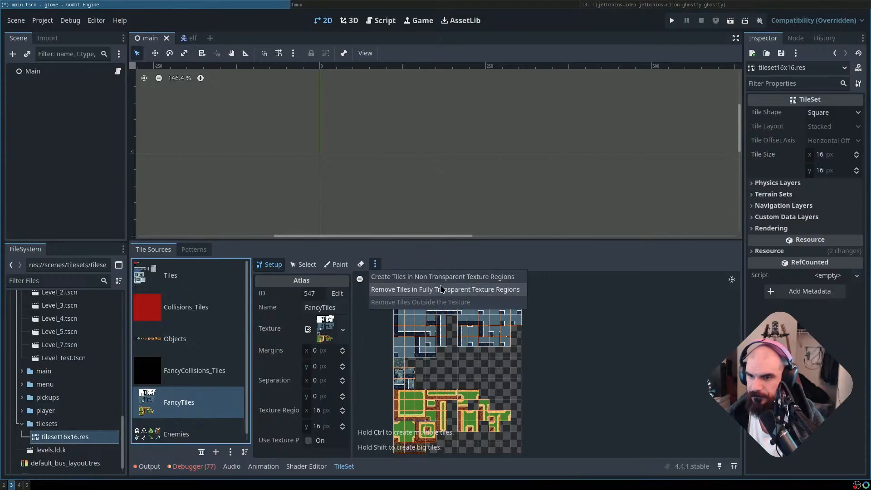
left_click(480, 291)
scroll(479, 342, "down", 1)
mouse_move(489, 341)
left_mouse_down()
mouse_move(505, 355)
mouse_move(479, 342)
mouse_move(488, 358)
mouse_move(500, 347)
left_mouse_up()
scroll(474, 348, "up", 1)
scroll(490, 359, "down", 1)
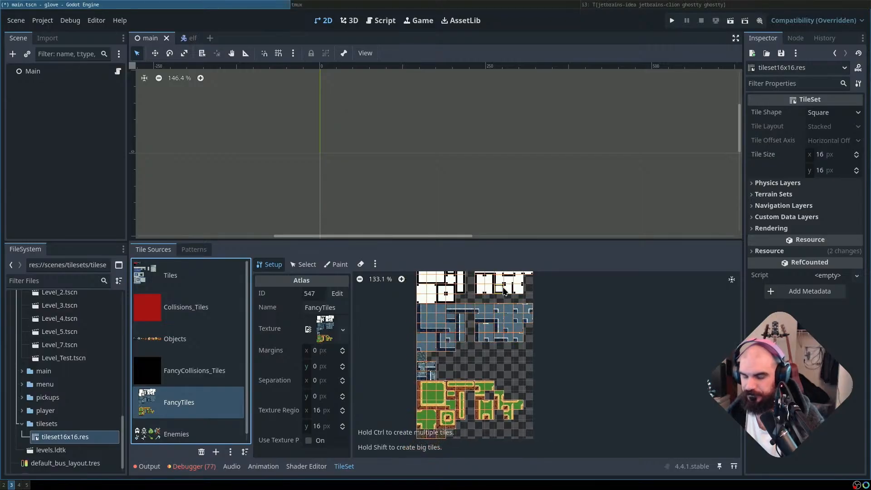
Run the project and start a game from its menu
key("F5")
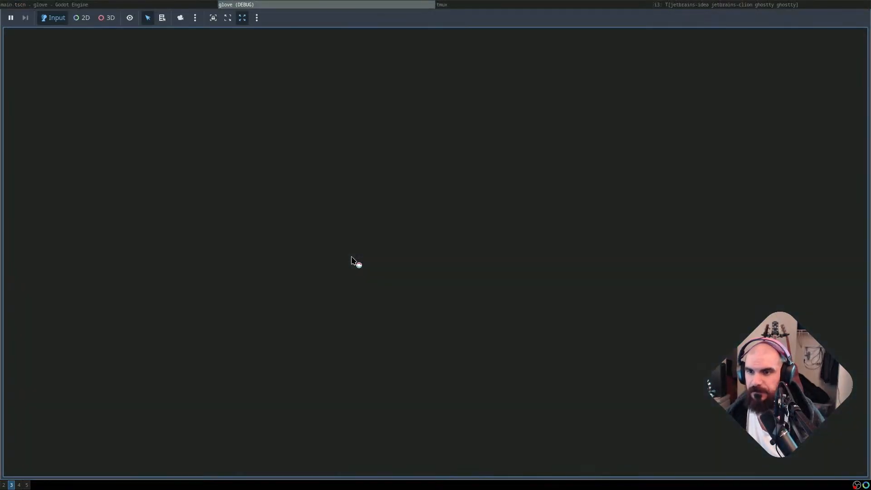
key("Return")
key("Return")
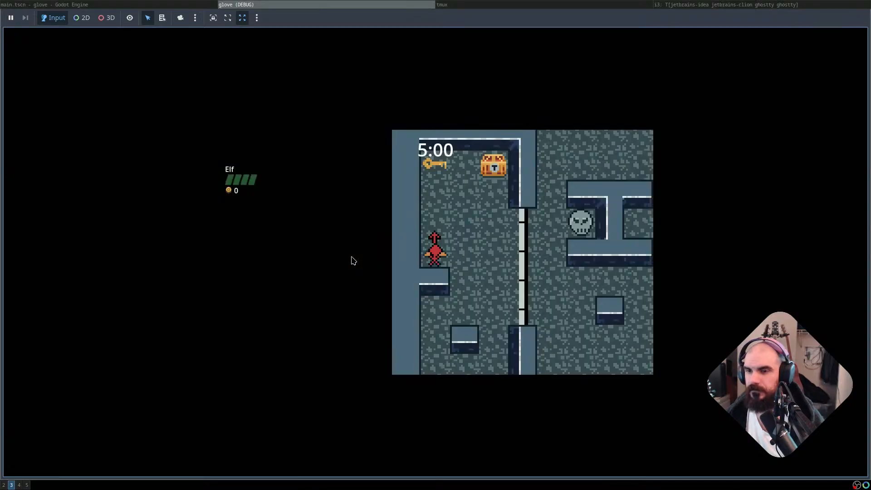
Walk the elf around the first room, collecting the key and treasure chests along the walls, and stop the running game
key("w")
key("d")
key("s")
key("a")
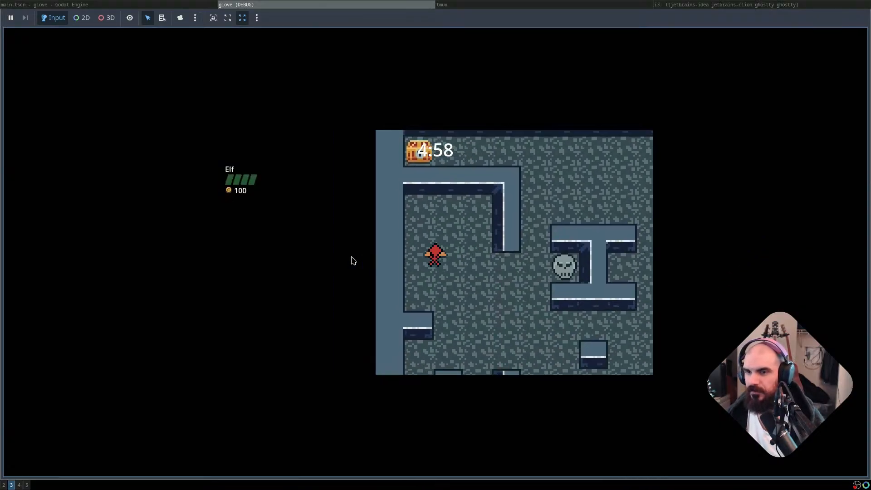
key("w")
key("d")
key("s")
key("d")
key("w")
key("a")
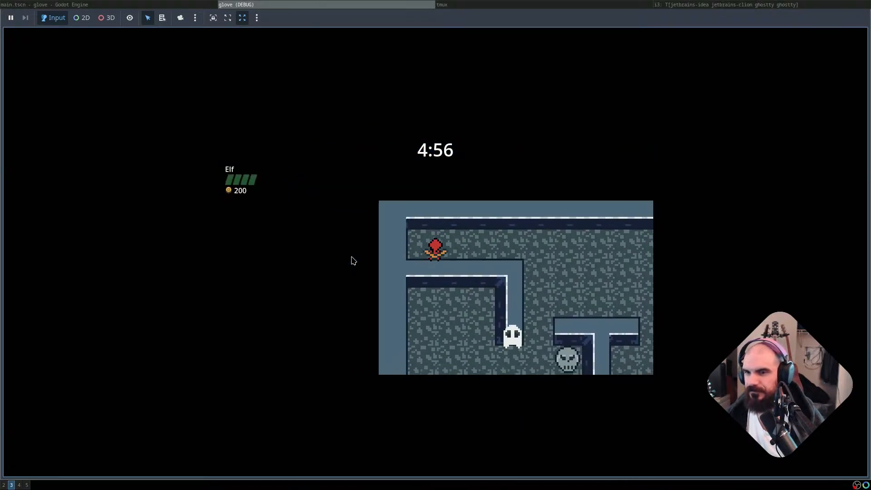
key("s")
key("s")
key("F8")
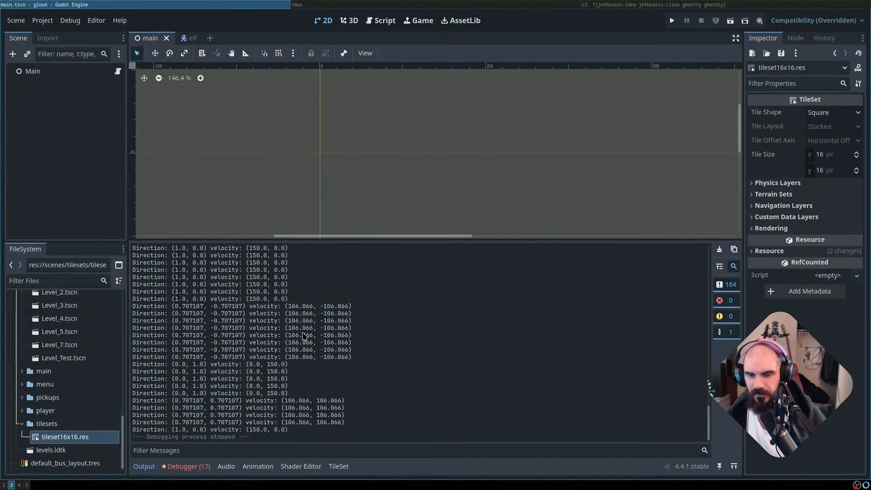
Reopen the TileSet editor and run the removal of fully transparent tiles on FancyTiles once more, checking the atlas
left_click(337, 467)
left_click(374, 264)
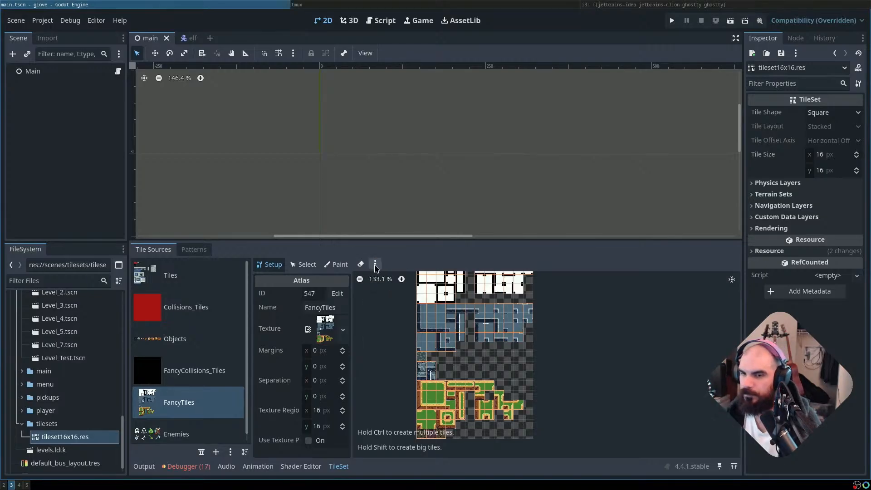
left_click(393, 292)
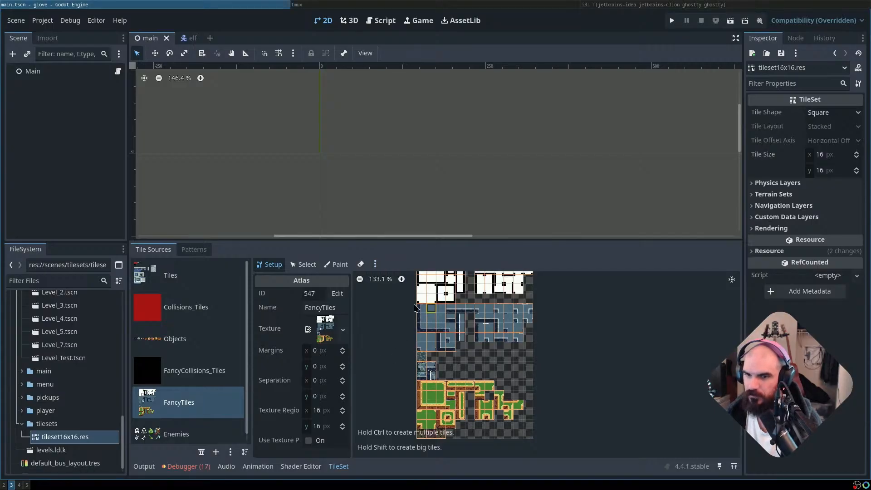
scroll(504, 328, "up", 2)
scroll(506, 330, "down", 1)
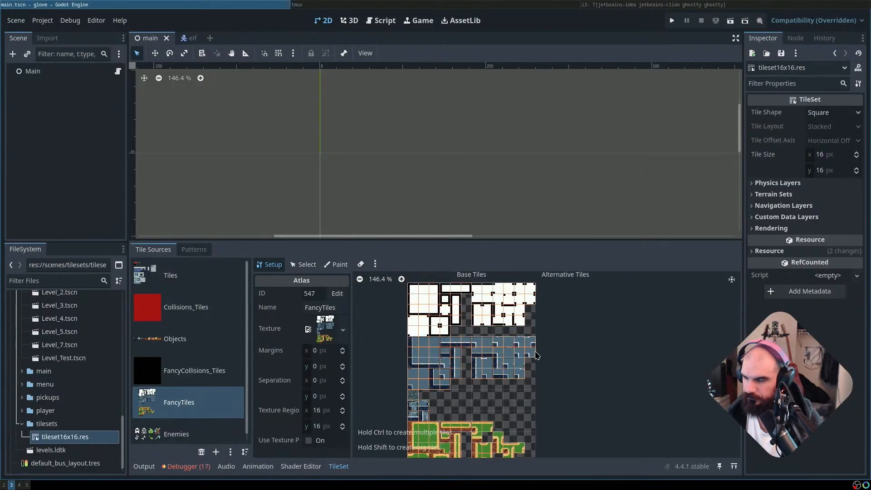
Create tiles in the non-transparent texture regions of the FancyTiles atlas and examine the blue wall tiles
left_click(374, 264)
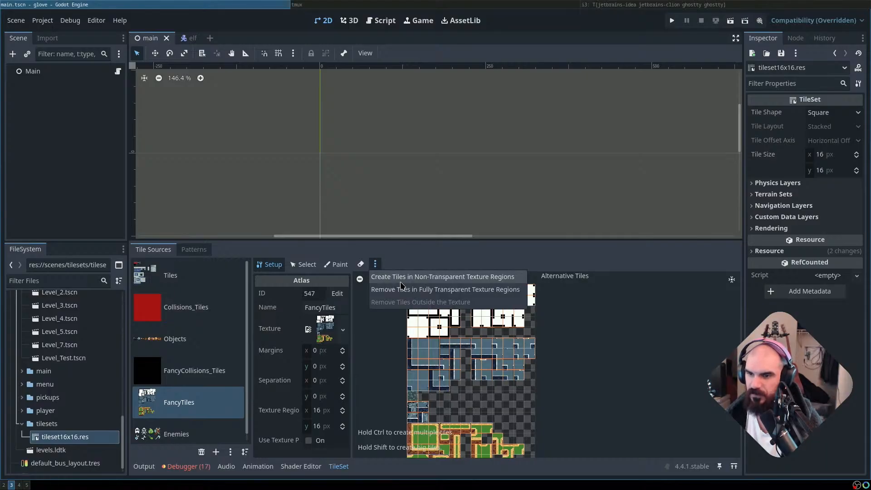
left_click(401, 277)
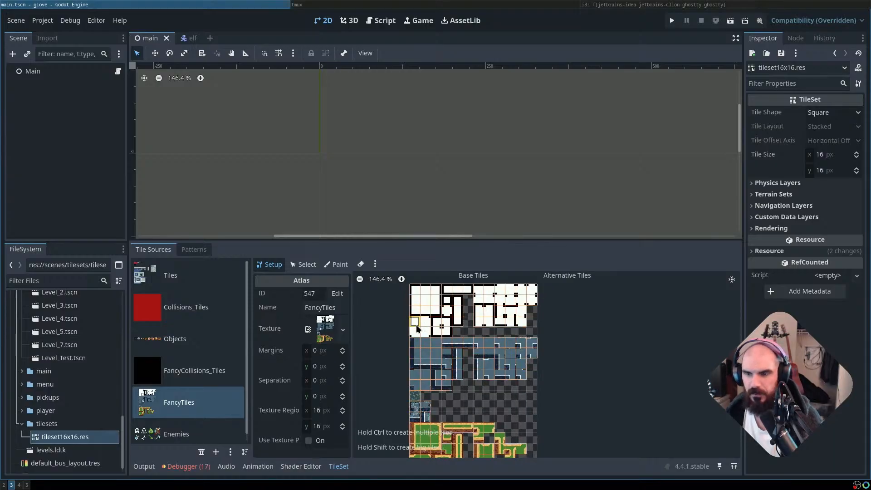
scroll(582, 359, "down", 3)
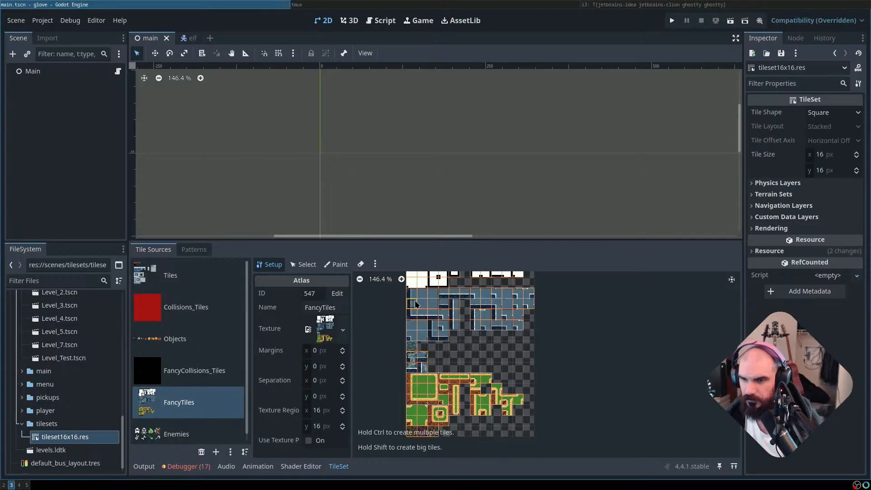
scroll(428, 318, "up", 5)
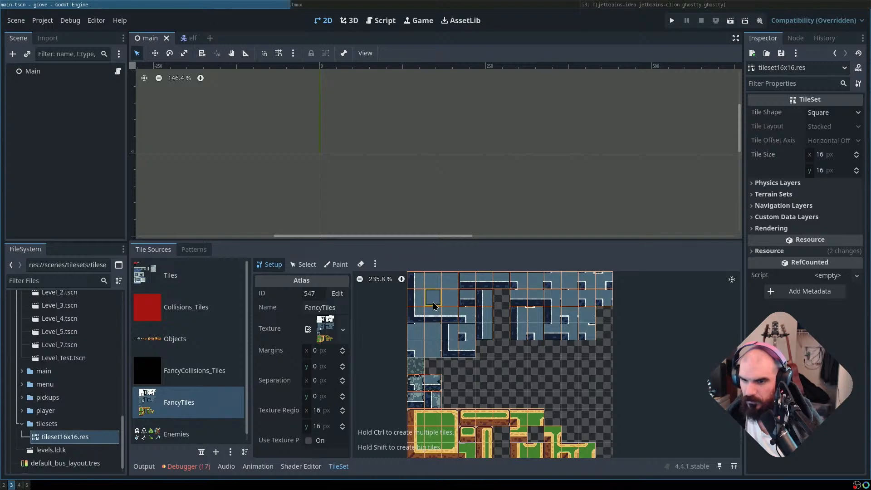
Try creating tiles in the empty area below the blue wall tiles of FancyTiles and undo it
scroll(494, 372, "down", 2)
left_click_drag(495, 372, 510, 386)
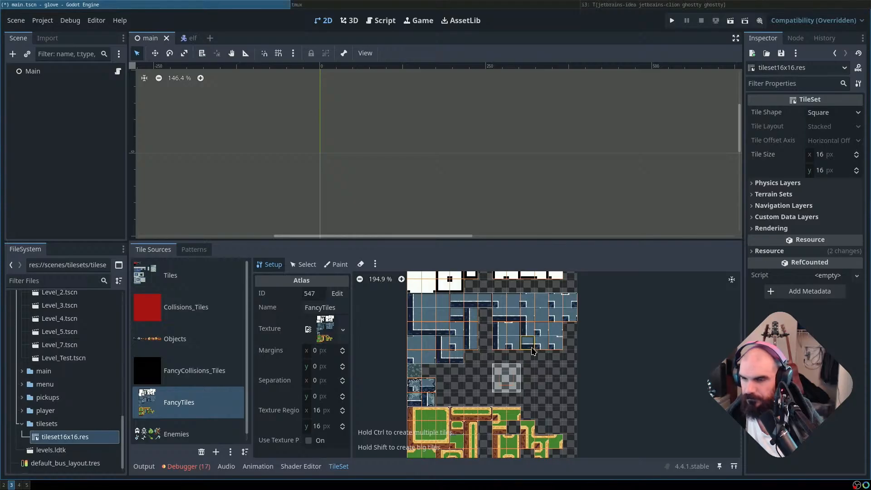
key("ctrl+z")
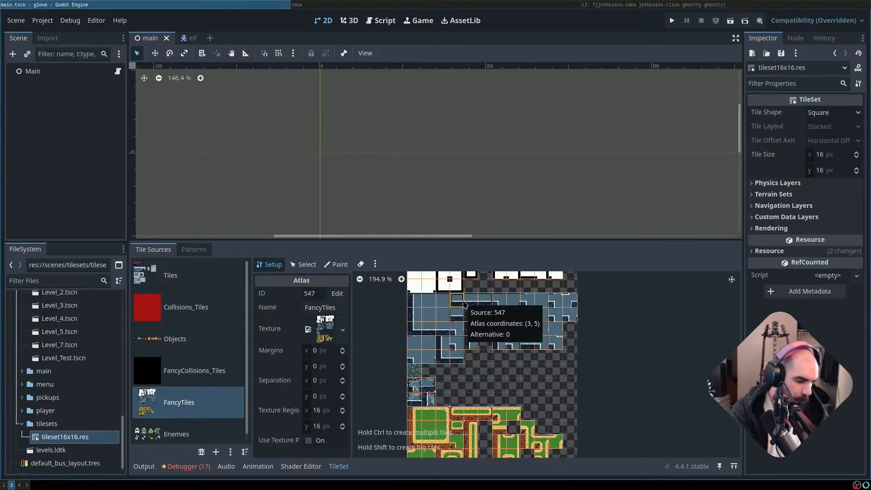
Examine the white template tiles and the blue wall tiles in the FancyTiles atlas
scroll(482, 336, "down", 3)
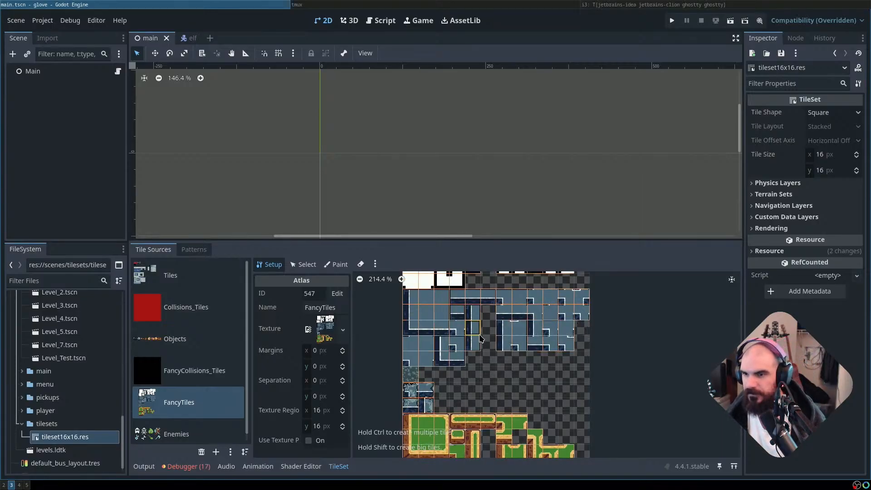
scroll(481, 348, "down", 1)
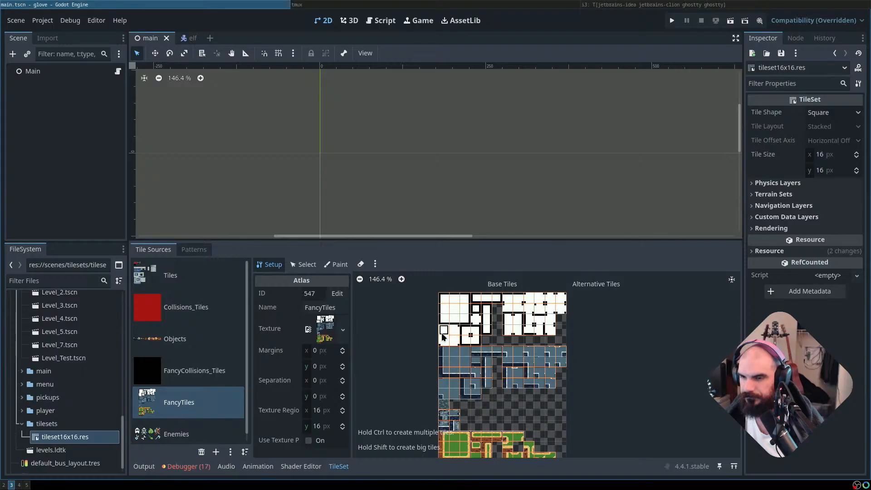
left_click(375, 264)
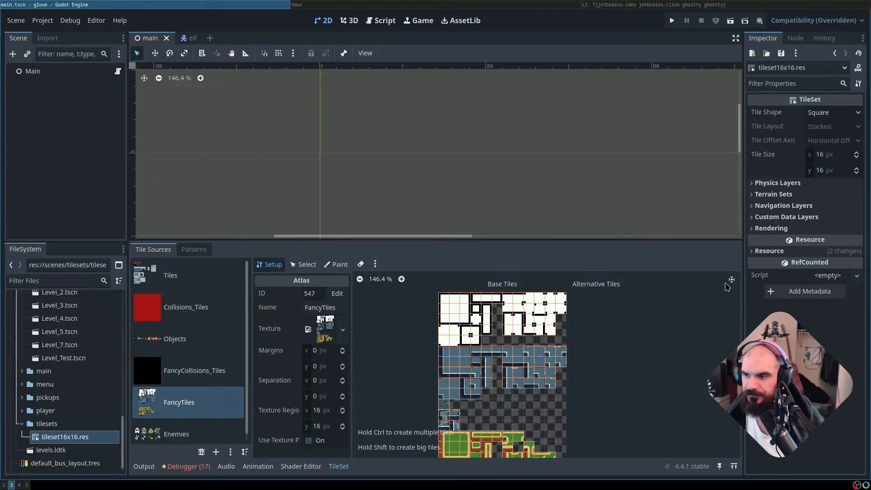
scroll(485, 308, "up", 5)
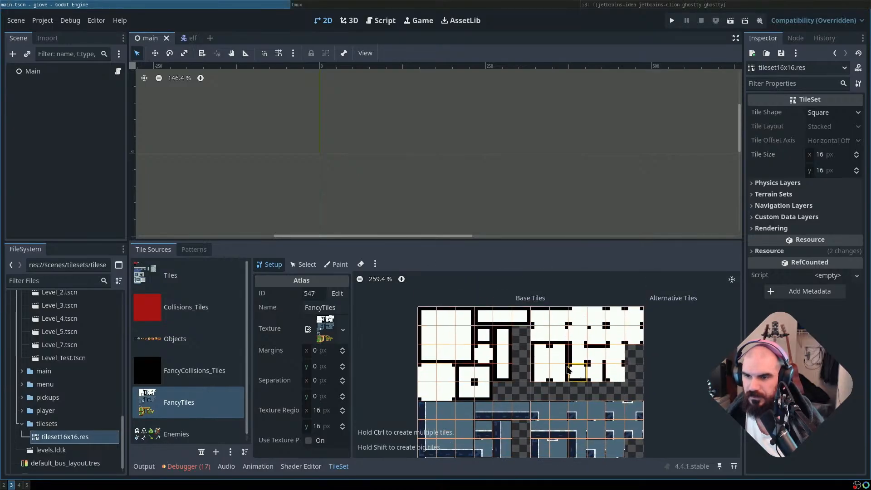
scroll(534, 365, "up", 2)
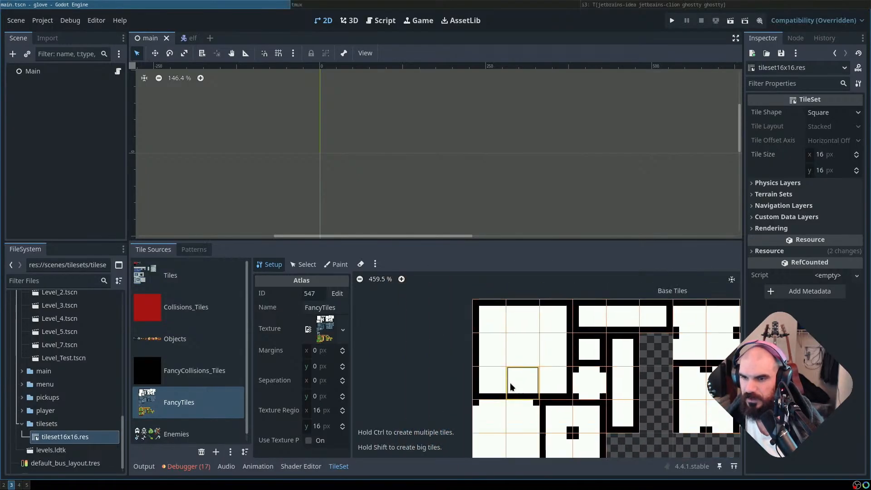
Undo the last tileset change and remove the FancyTiles tiles that lie outside the texture
left_click(336, 264)
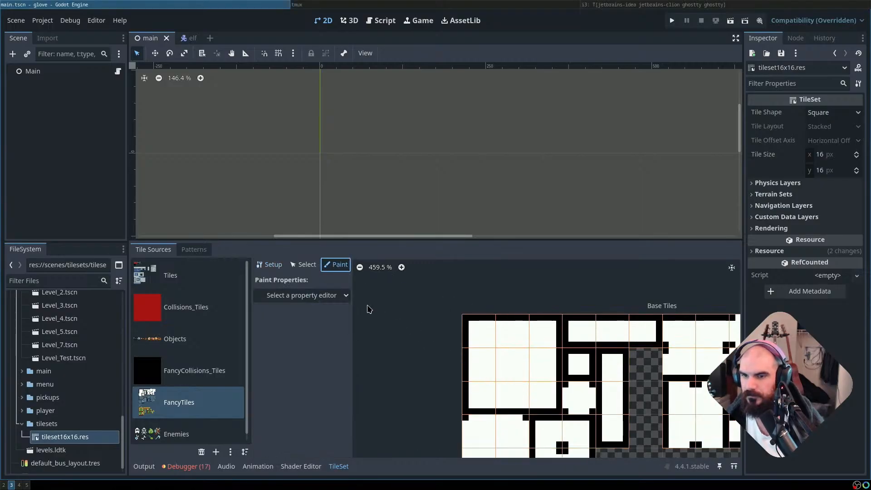
key("ctrl+z")
left_click(274, 265)
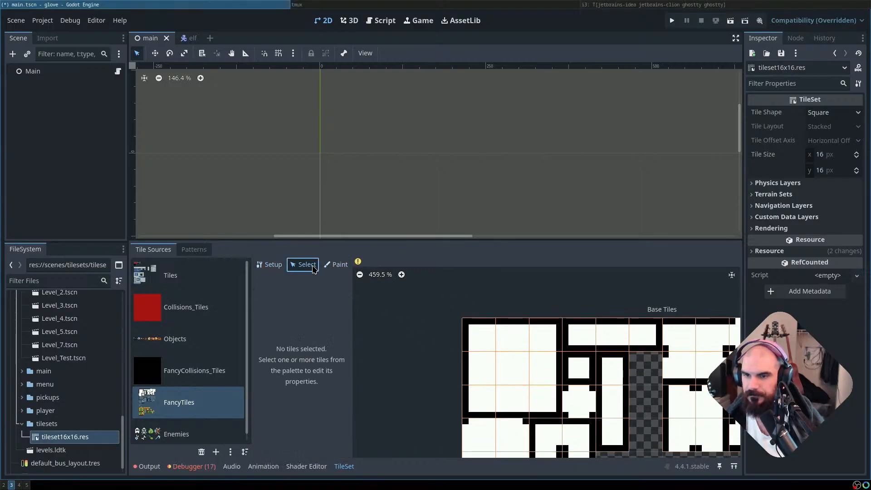
left_click(375, 264)
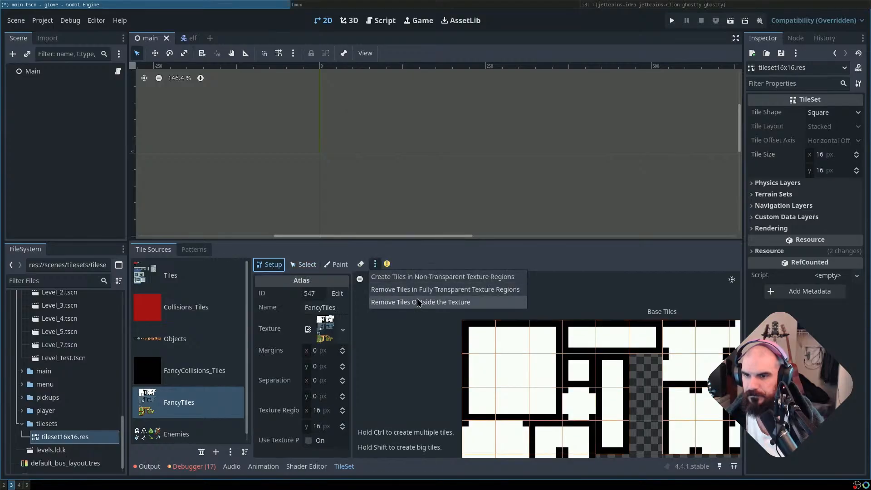
left_click(417, 303)
Rerun the removal of fully transparent tiles on FancyTiles and the creation of tiles in its non-transparent texture regions
left_click(375, 266)
left_click(413, 289)
left_click(376, 266)
left_click(402, 287)
left_click(377, 267)
left_click(407, 276)
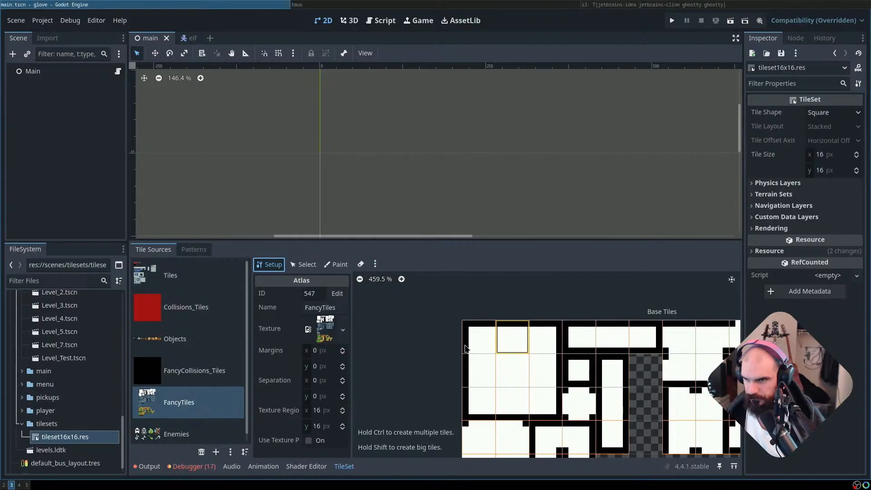
Select tiles in the large white block at the start of the FancyTiles atlas to view their tile properties
left_click(336, 264)
left_click(303, 264)
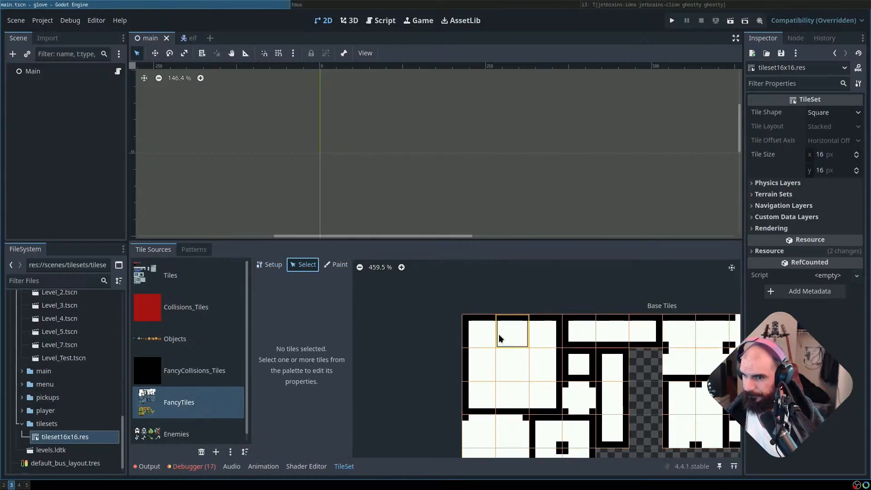
left_click_drag(504, 324, 546, 395)
left_click(481, 344)
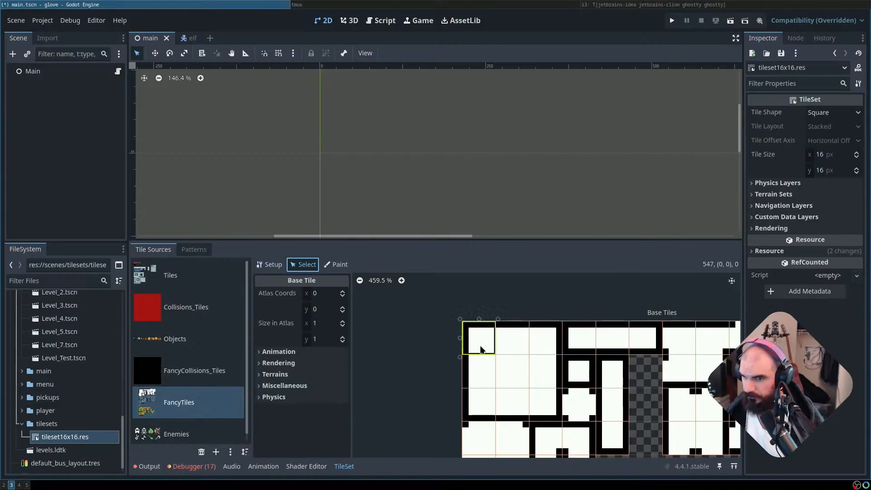
left_click_drag(498, 350, 546, 315)
Select all the blue wall tiles of FancyTiles together with the four cracked blue tiles below them
scroll(551, 385, "down", 3)
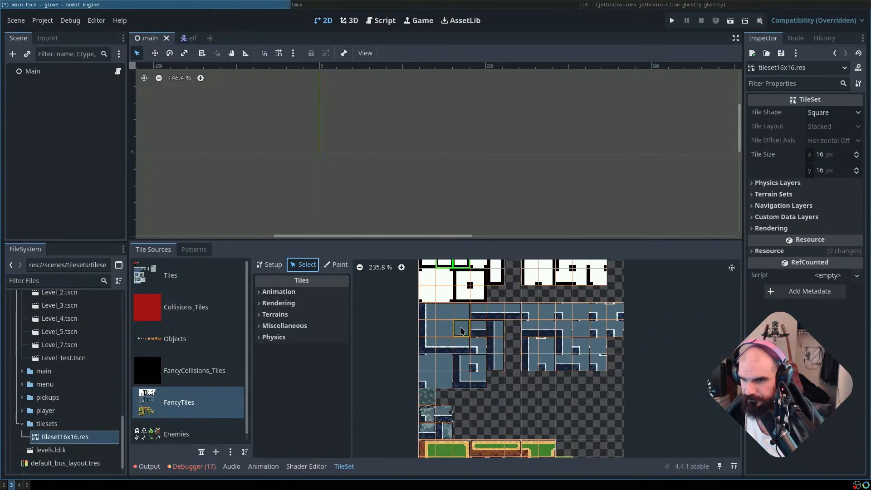
left_click_drag(428, 311, 489, 389)
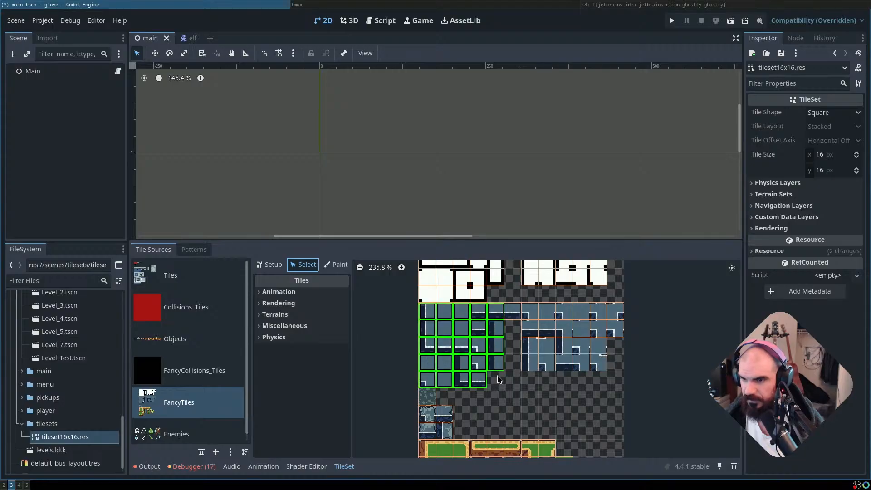
left_click_drag(516, 312, 617, 313)
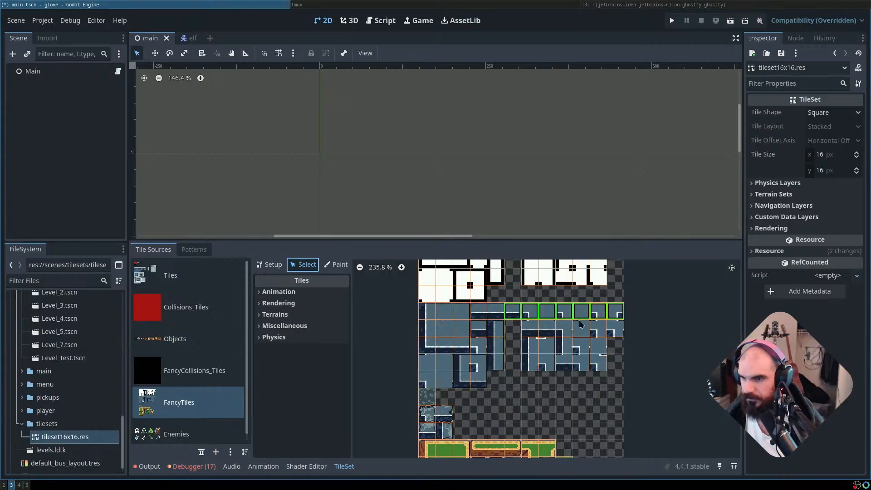
left_click_drag(528, 332, 622, 330)
left_click_drag(529, 344, 601, 368)
left_click_drag(512, 318, 482, 383)
left_click_drag(495, 326, 502, 366)
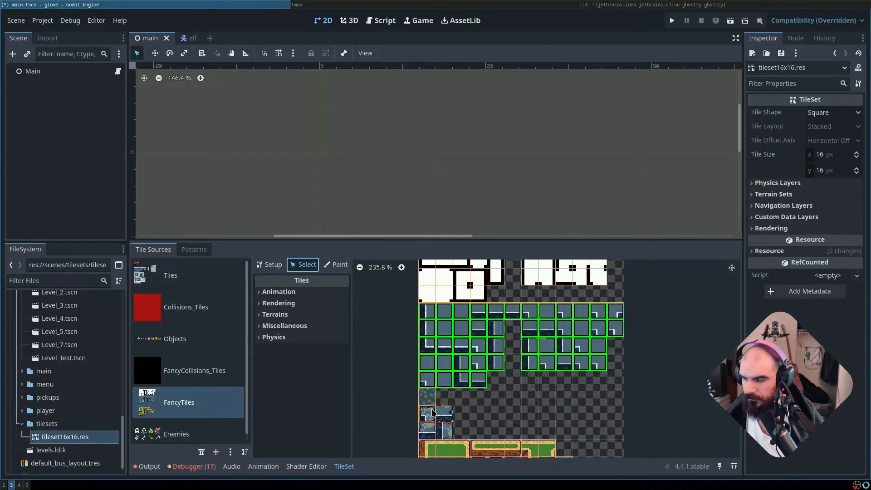
left_click_drag(432, 417, 446, 431)
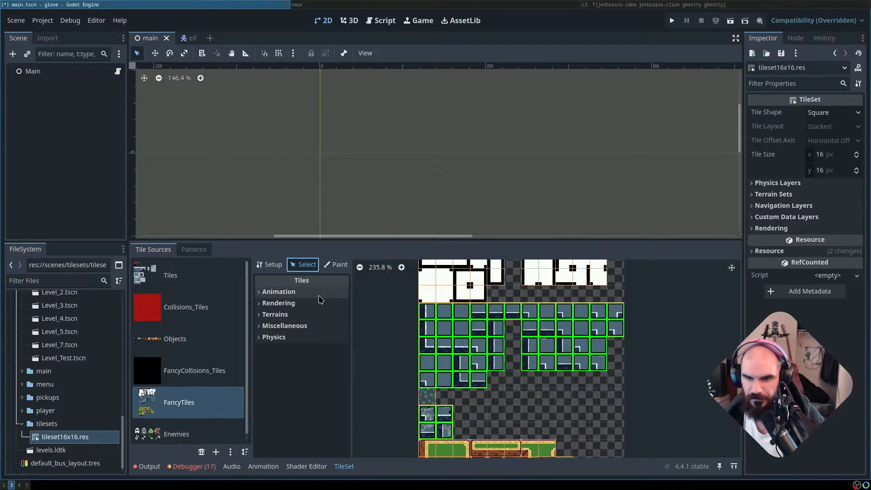
Inspect the Physics Layer 0 properties and collision polygon of the selected blue tiles
left_click(293, 337)
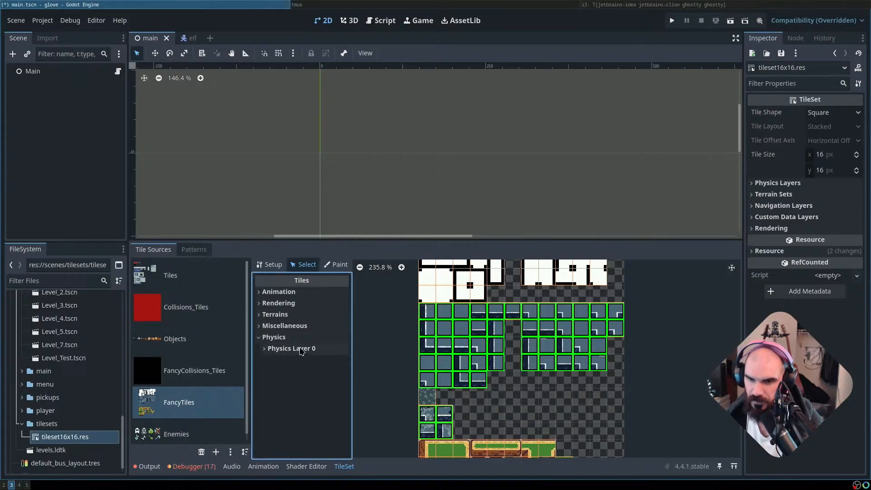
left_click(301, 349)
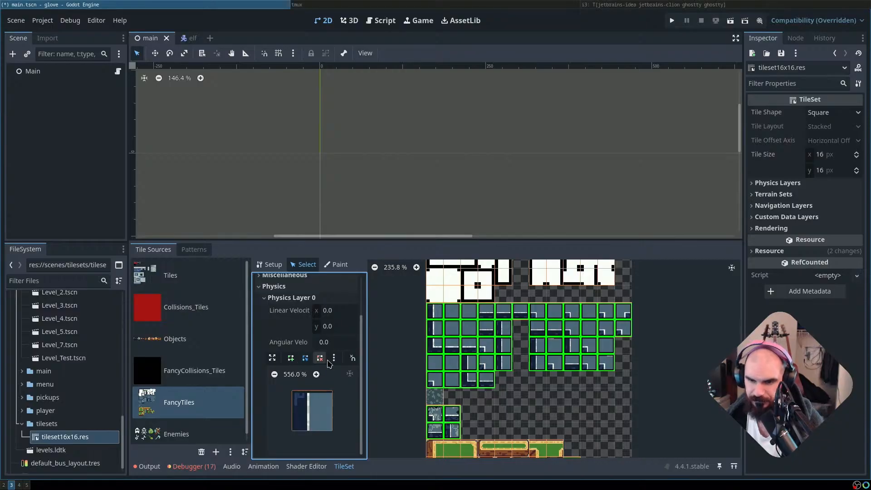
mouse_move(337, 395)
left_mouse_down()
mouse_move(321, 342)
mouse_move(329, 403)
left_mouse_up()
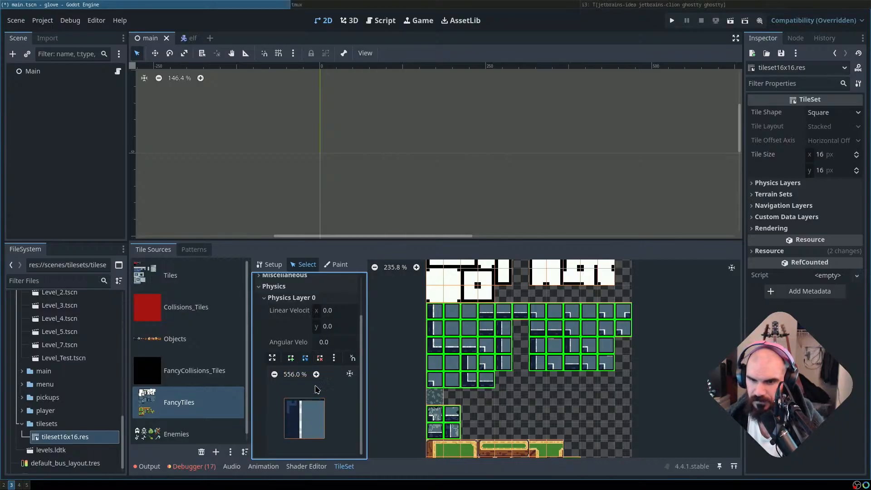
Choose Physics Layer 0 as the property to paint on FancyTiles and check which tiles have collision shapes
left_click(336, 264)
left_click(333, 296)
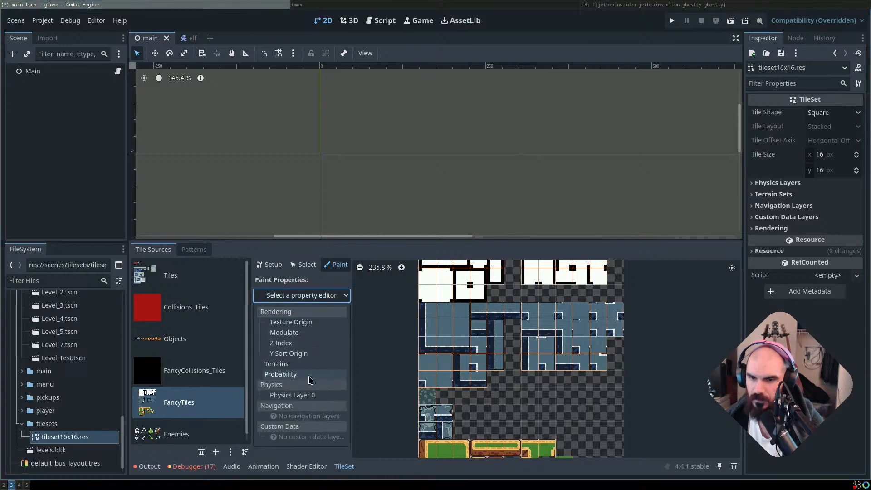
left_click(292, 395)
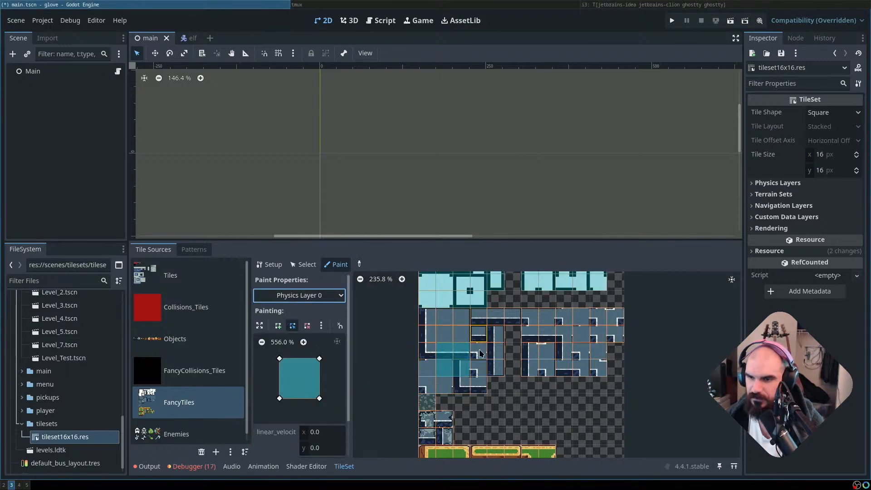
scroll(485, 338, "down", 5)
scroll(517, 379, "up", 3)
scroll(535, 358, "down", 3)
scroll(548, 342, "down", 2)
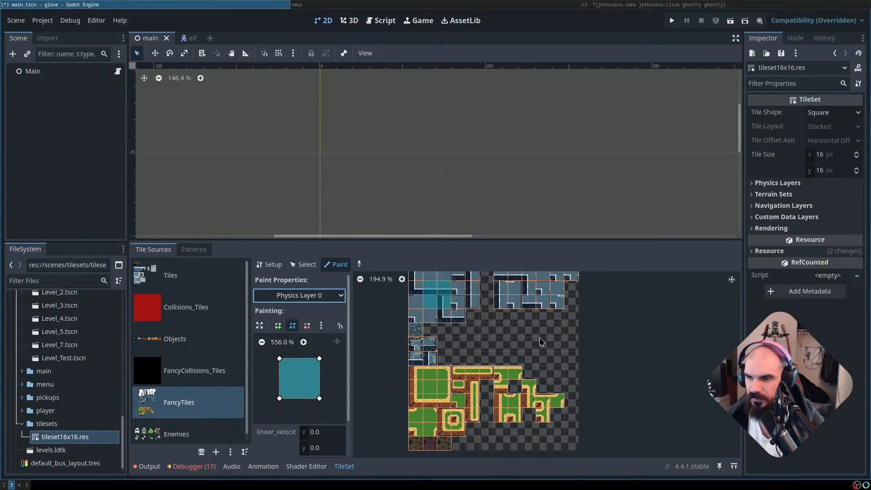
Paint Physics Layer 0 collision over a block of blue wall tiles and clear it again with an empty polygon
mouse_move(413, 329)
left_mouse_down()
mouse_move(421, 321)
mouse_move(459, 359)
left_mouse_up()
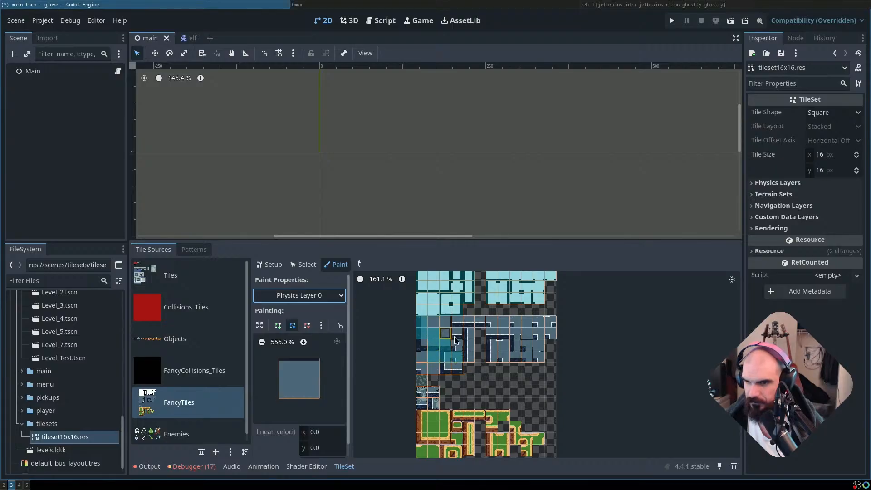
mouse_move(422, 322)
left_mouse_down()
mouse_move(434, 345)
mouse_move(433, 332)
left_mouse_up()
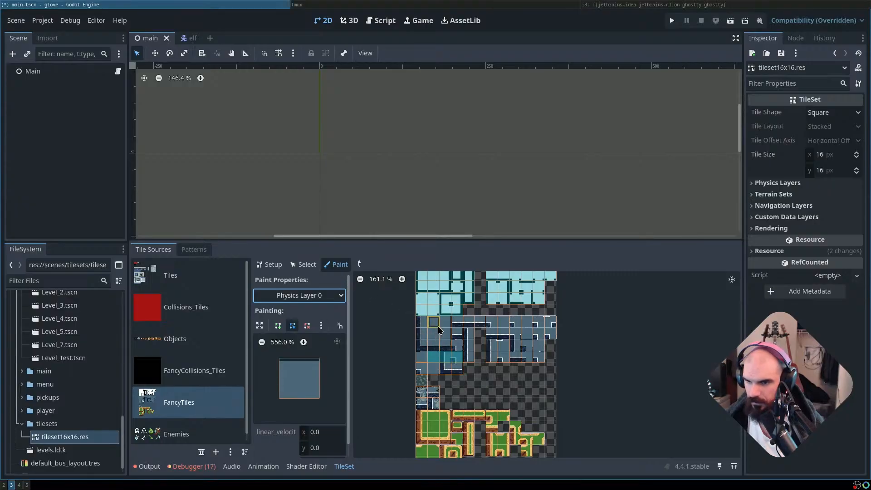
left_click_drag(436, 339, 431, 337)
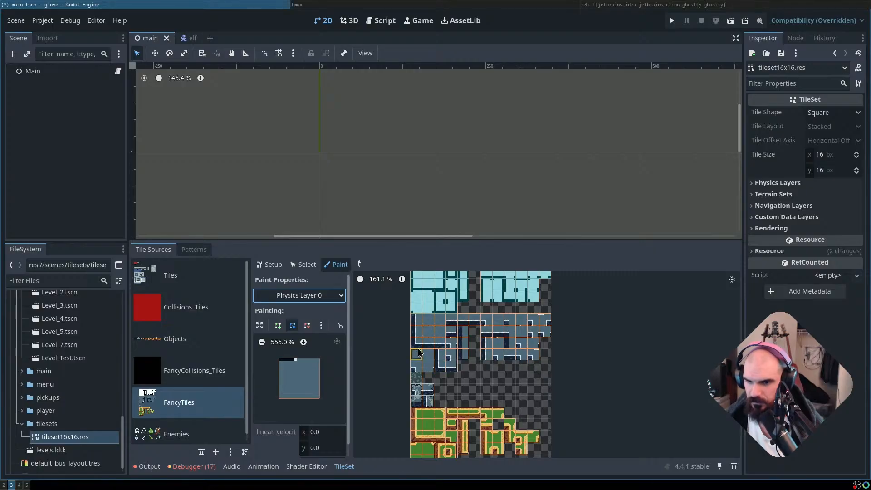
Return to painting Physics Layer 0 and clear the collision from two white tiles just above the blue wall tiles
left_click(313, 265)
left_click(339, 266)
scroll(310, 345, "down", 1)
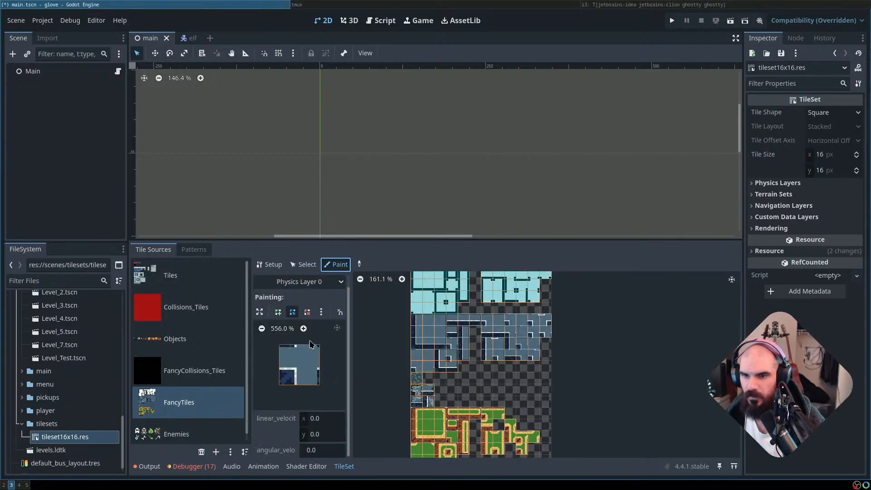
scroll(422, 341, "up", 5)
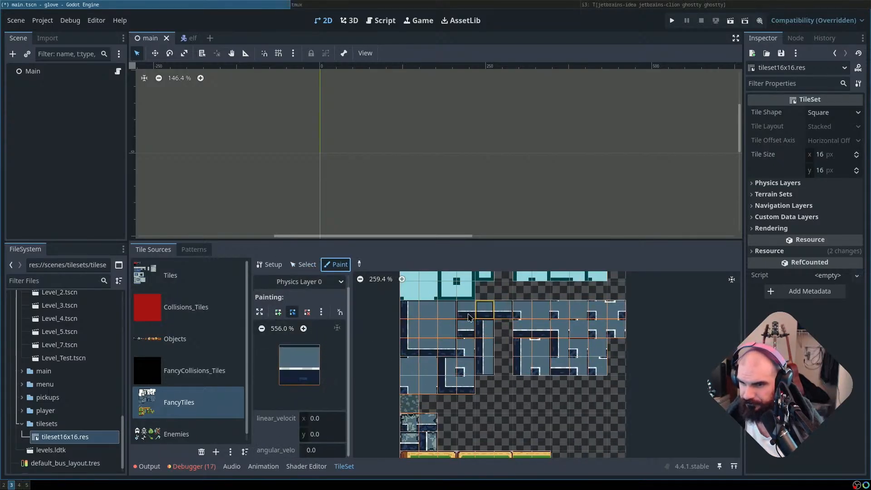
mouse_move(434, 362)
left_mouse_down()
mouse_move(447, 377)
mouse_move(431, 378)
left_mouse_up()
left_click_drag(463, 306, 445, 310)
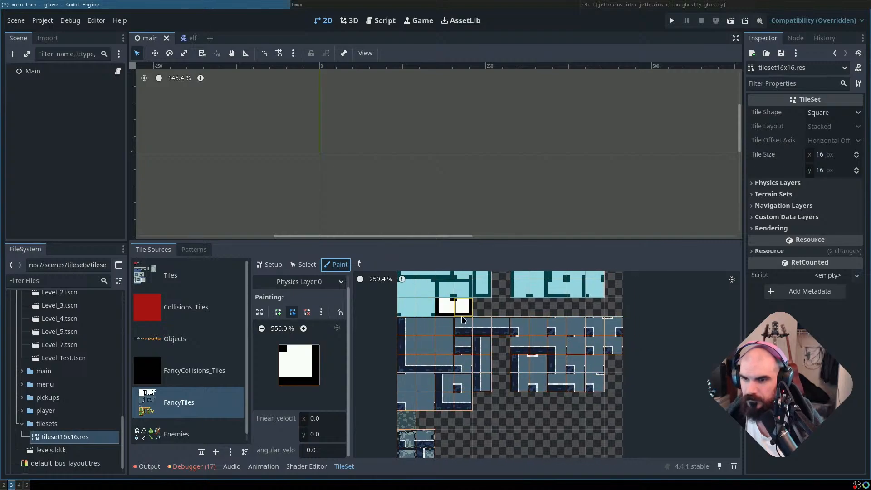
Reselect Physics Layer 0 as the paint property and apply the empty polygon to a blue wall tile
left_click(315, 283)
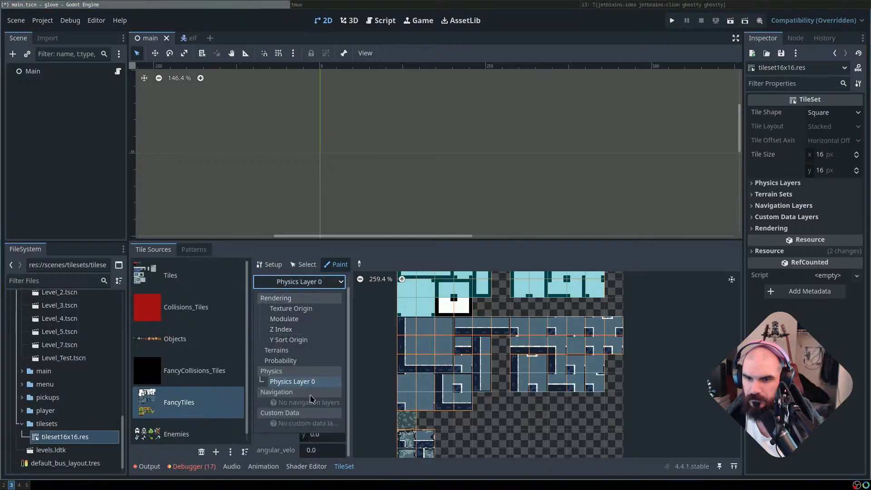
left_click(302, 382)
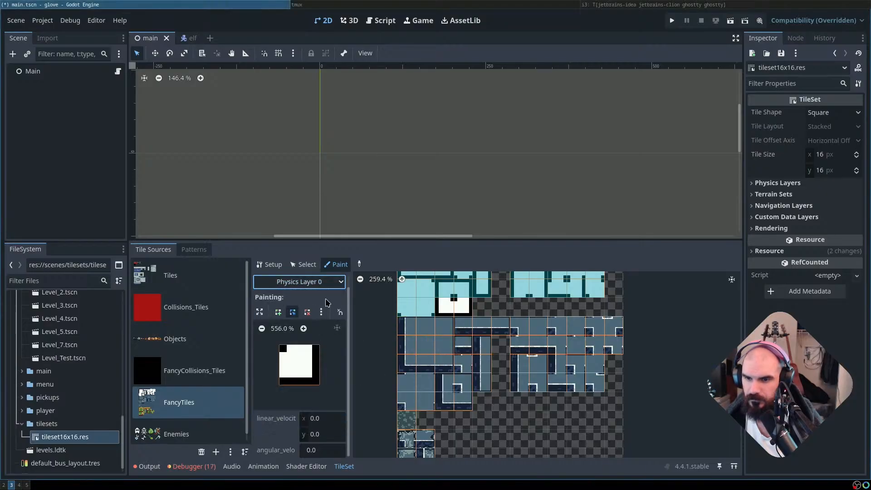
left_click(360, 265)
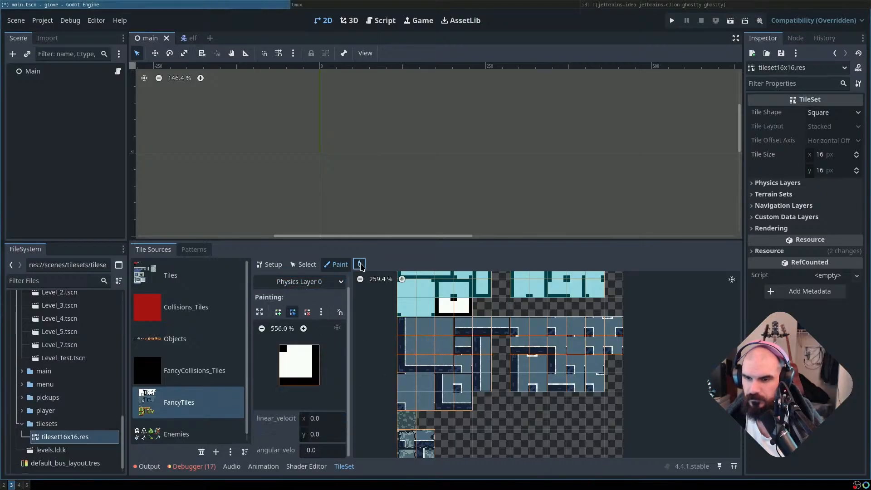
left_click(326, 268)
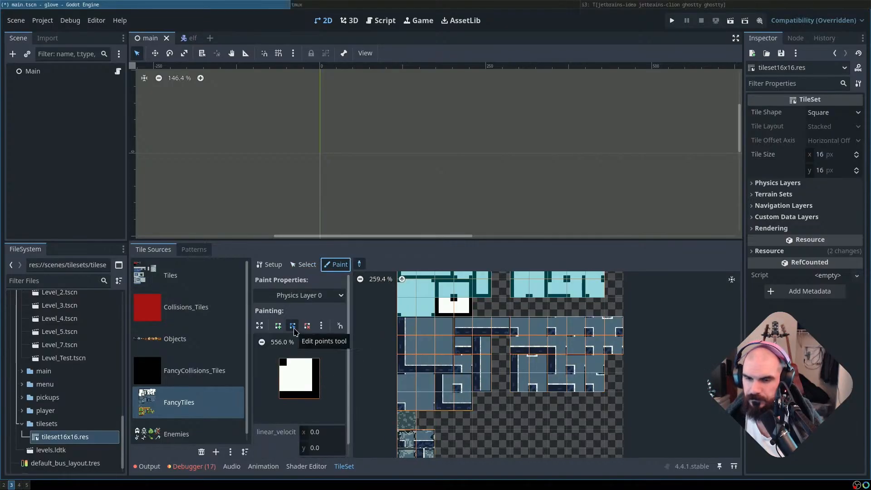
scroll(327, 318, "down", 1)
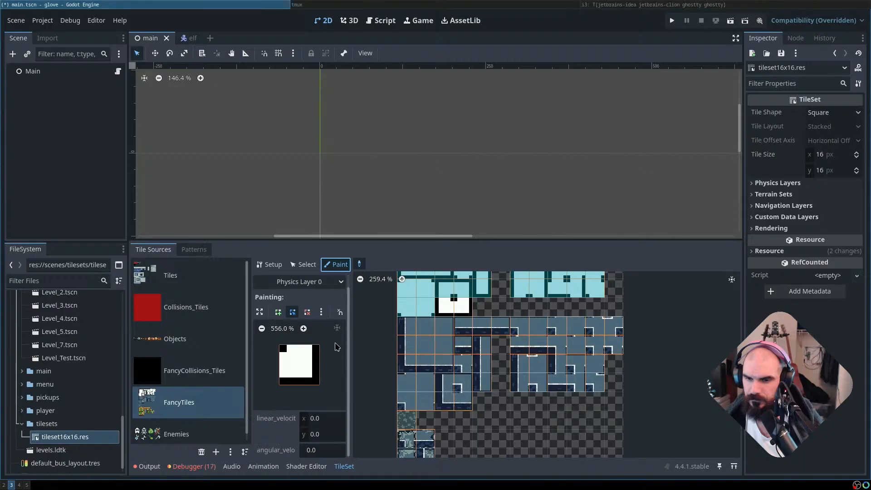
scroll(370, 386, "down", 1)
scroll(434, 347, "down", 1)
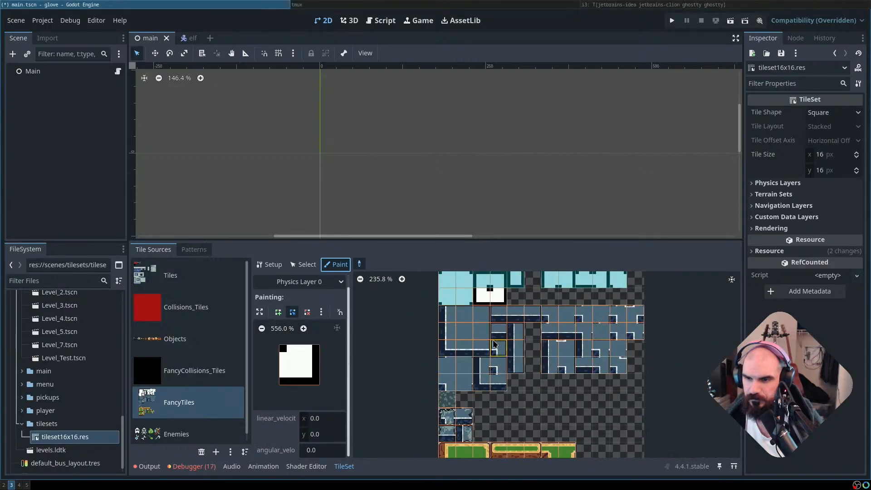
left_click(471, 338)
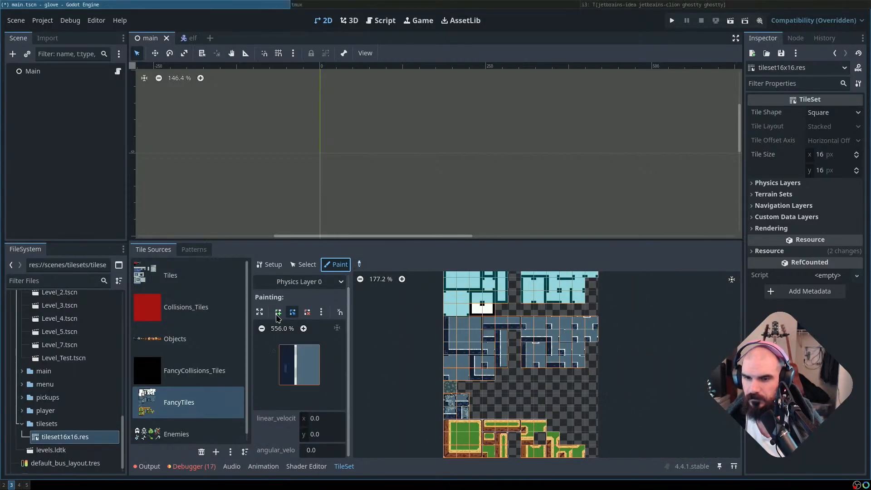
left_click(304, 267)
left_click(280, 268)
left_click(347, 271)
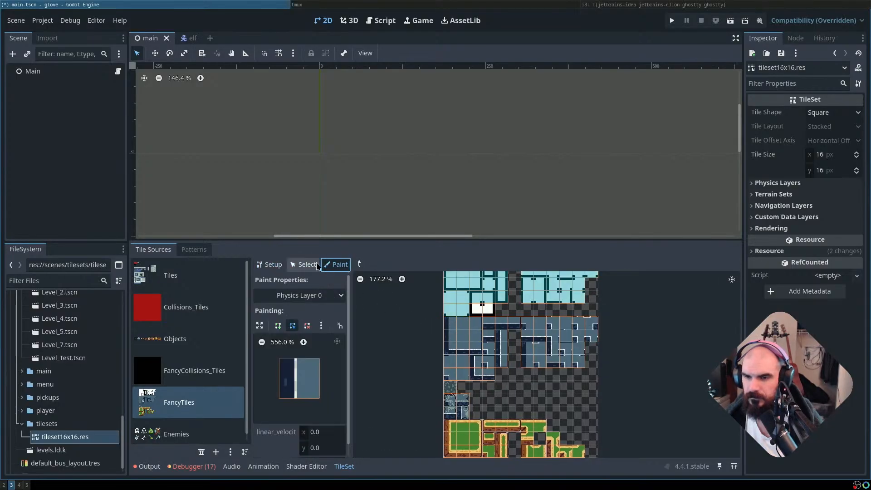
left_click(271, 264)
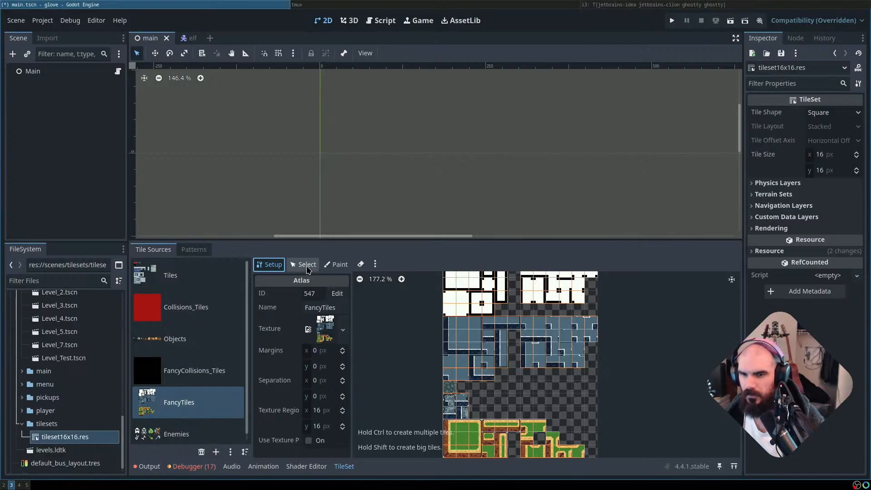
left_click(308, 267)
left_click(272, 265)
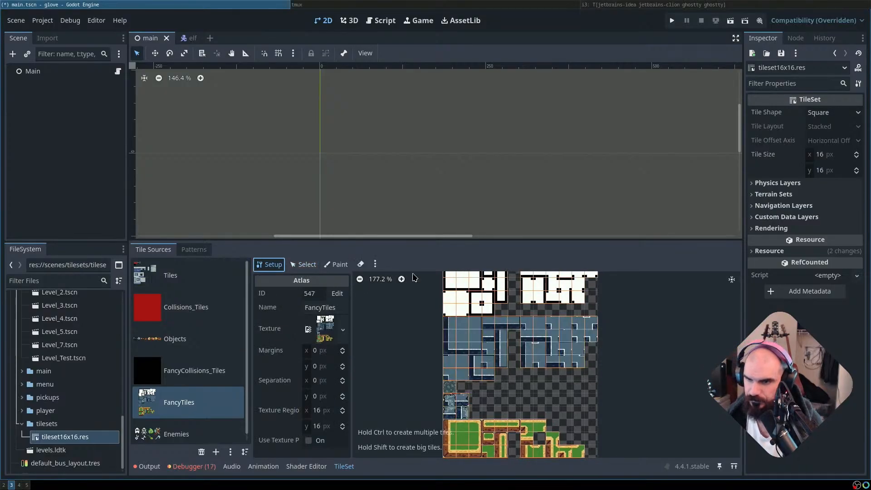
Remove FancyTiles atlas tiles in fully transparent texture regions and create tiles in the non-transparent regions
left_click(376, 265)
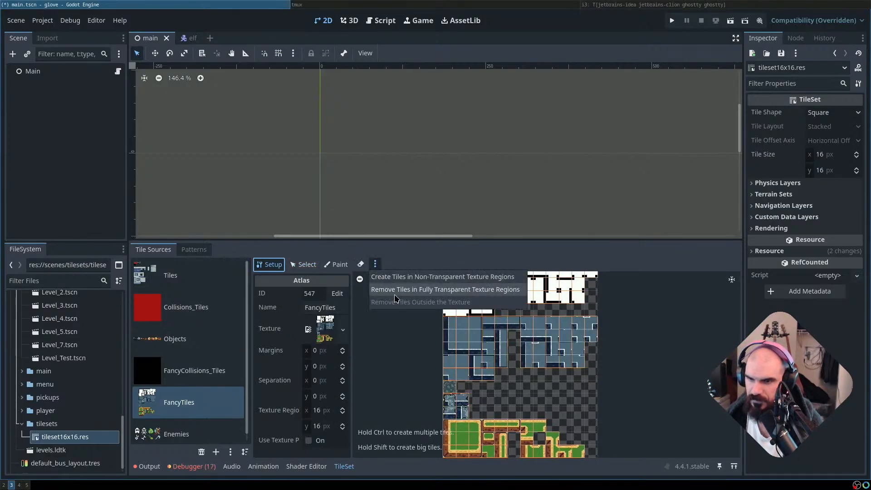
left_click(395, 297)
left_click(376, 264)
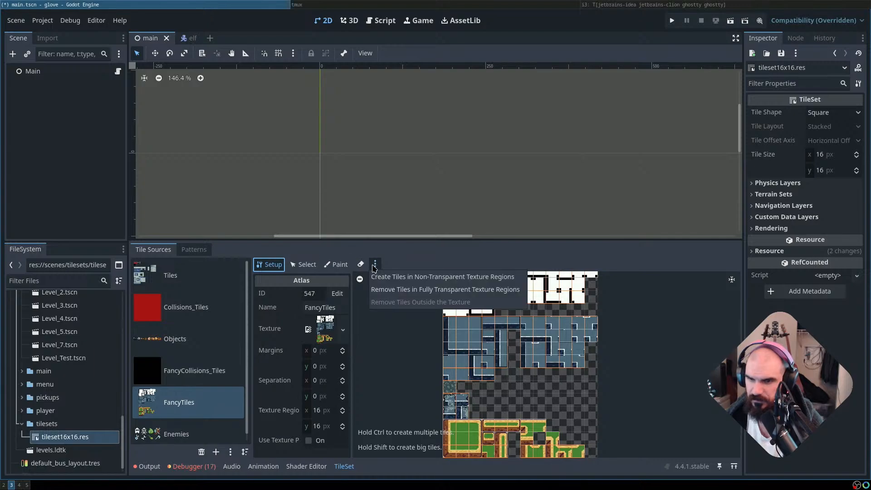
left_click(399, 274)
Return to painting FancyTiles with Physics Layer 0 as the paint property and look over the blue wall tiles
left_click(335, 265)
scroll(476, 334, "up", 1)
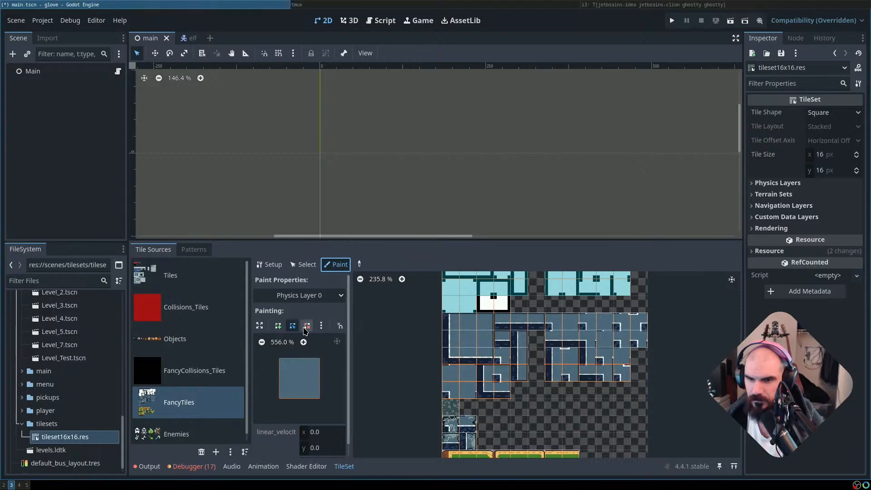
left_click(299, 295)
left_click(307, 297)
left_click(307, 297)
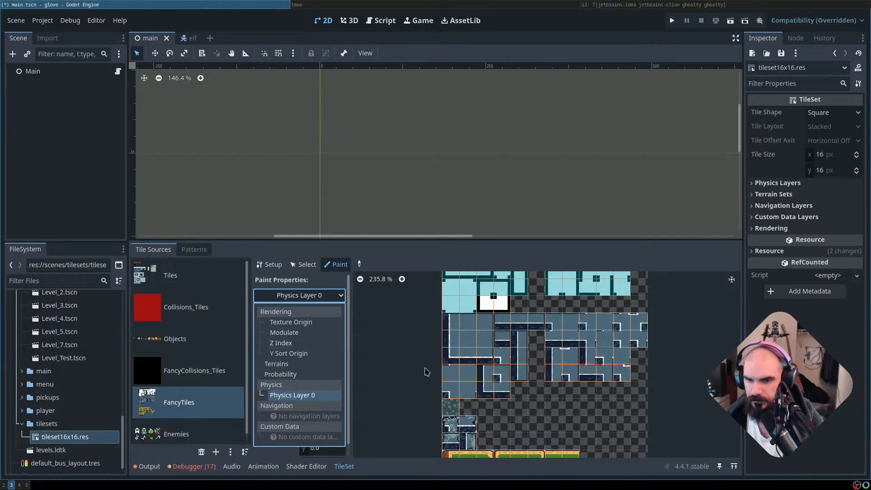
left_click(485, 348)
scroll(454, 390, "down", 1)
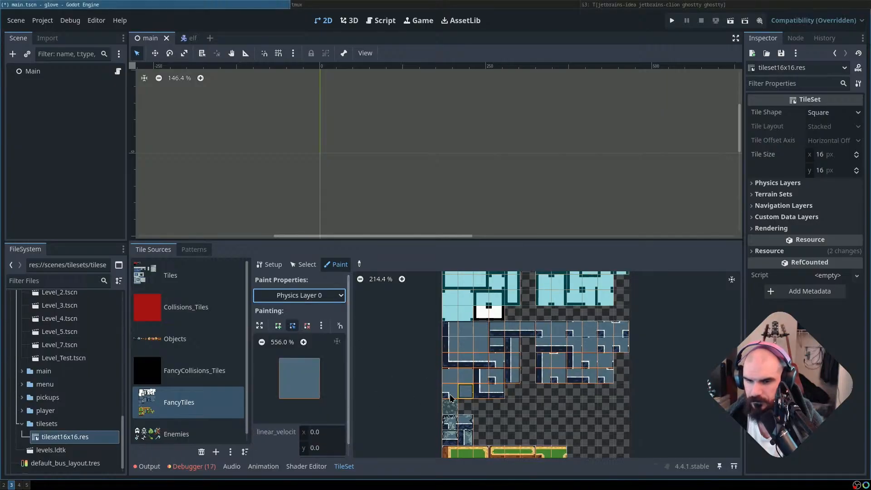
scroll(567, 331, "down", 1)
scroll(531, 331, "up", 1)
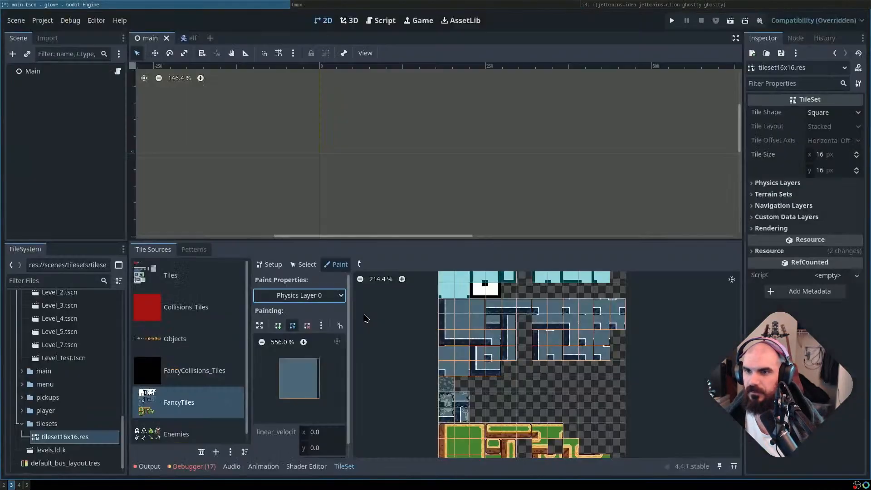
Switch to the Brave browser and search the web for "godot paint tileset is erasing" in a new tab
key("super+2")
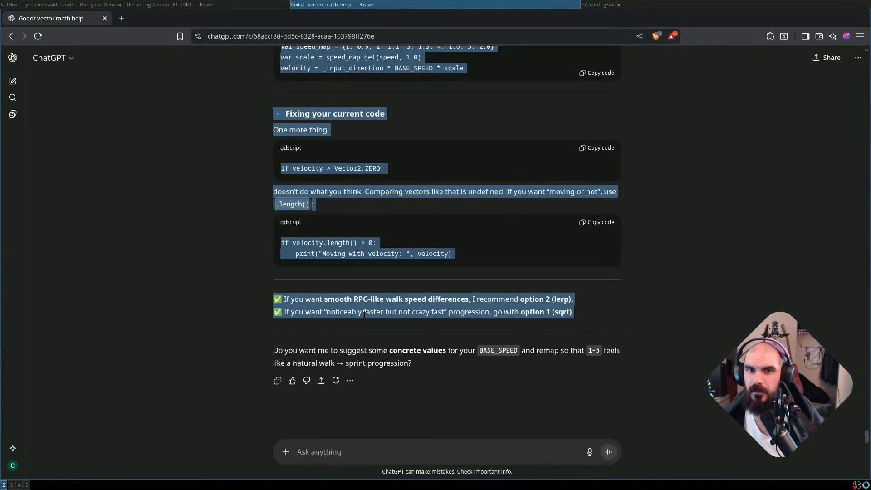
key("super+h")
key("ctrl+t")
type("godot")
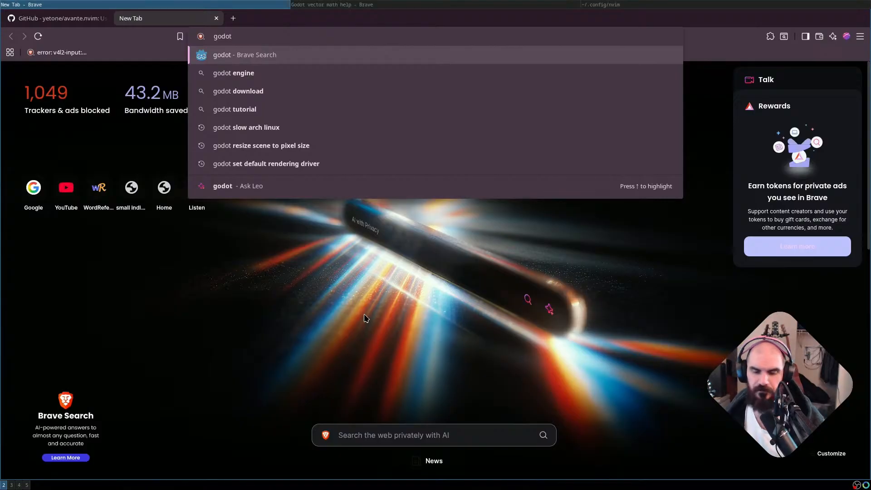
type(" paint")
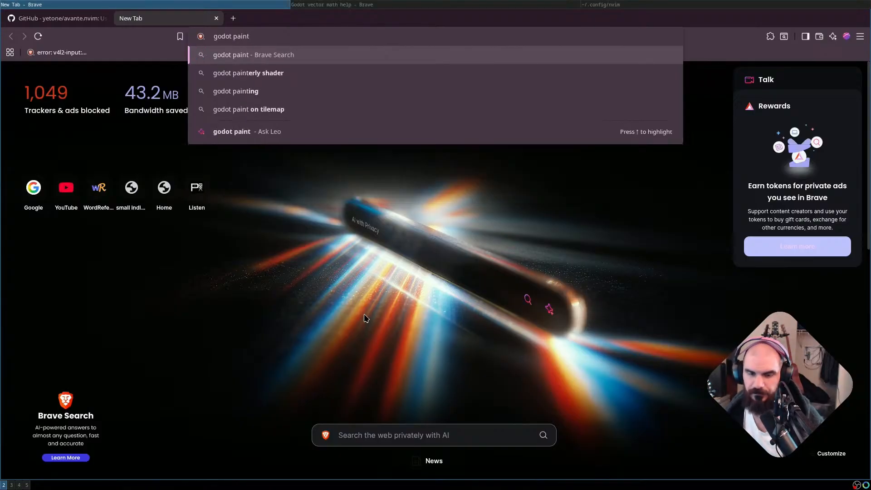
type(" tileset")
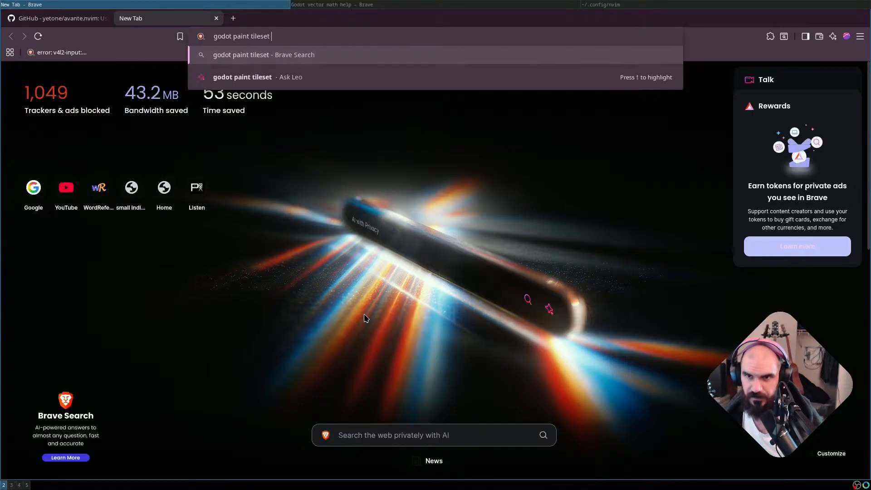
type(" is erasing")
key("Return")
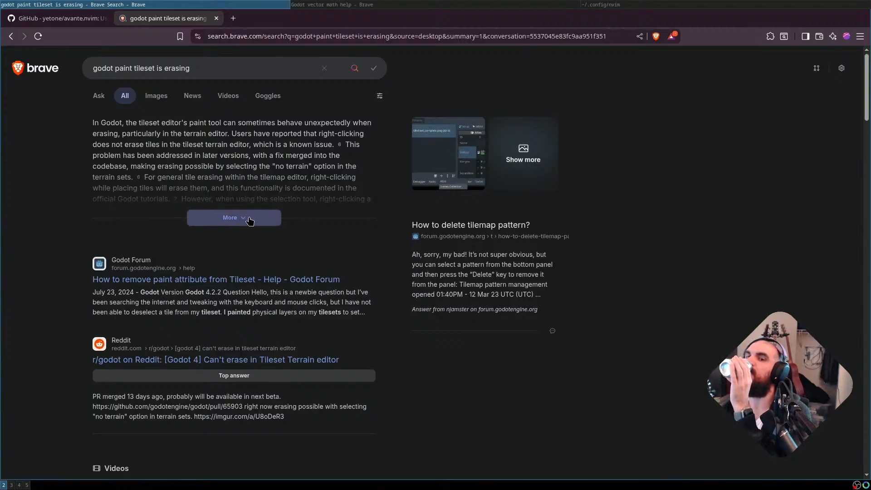
Open the Godot Forum thread "How to remove paint attribute from Tileset" and read the reply about replacing the physics layer
scroll(249, 227, "down", 2)
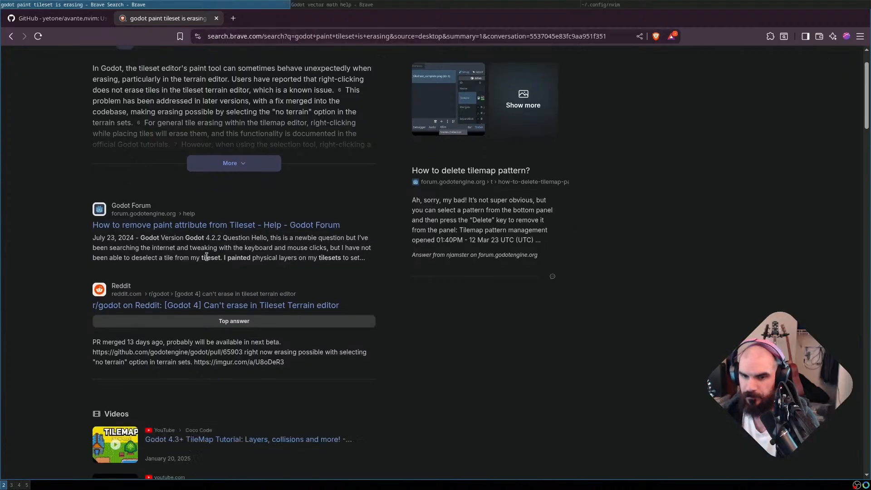
left_click(247, 227)
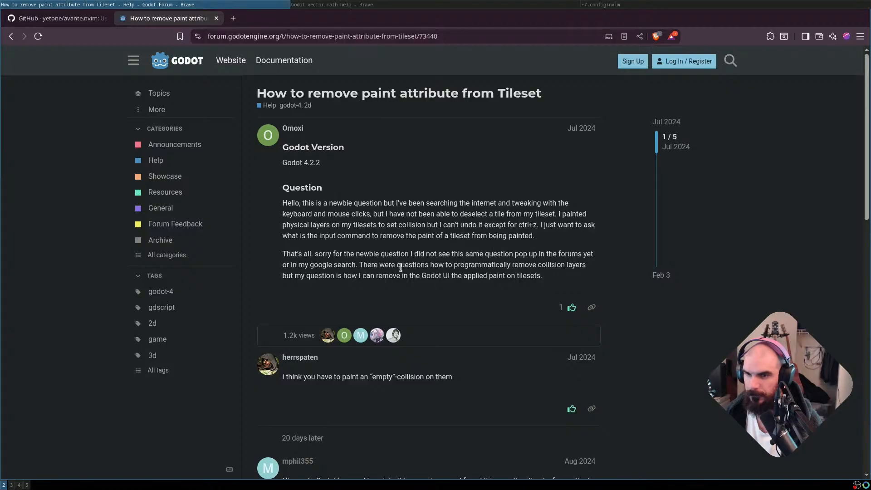
scroll(346, 263, "down", 2)
scroll(358, 274, "down", 3)
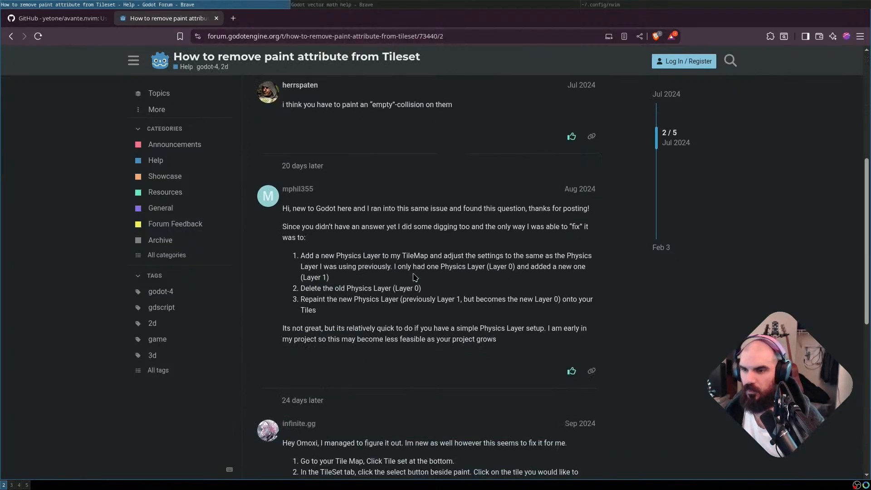
left_click_drag(341, 289, 423, 290)
left_click(382, 297)
left_click_drag(327, 300, 459, 305)
left_click(460, 308)
scroll(499, 308, "down", 2)
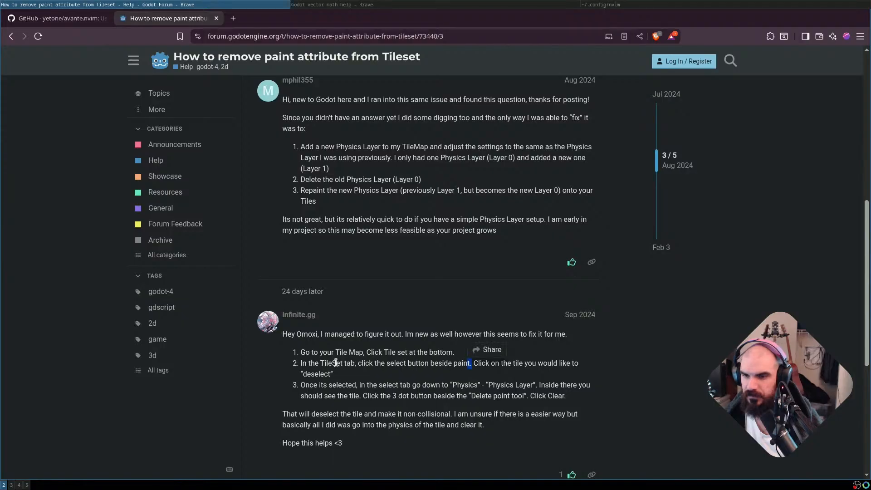
Read the remaining forum replies on clearing a tile's physics shape and on the shortcuts for painting and erasing collision
scroll(384, 362, "down", 1)
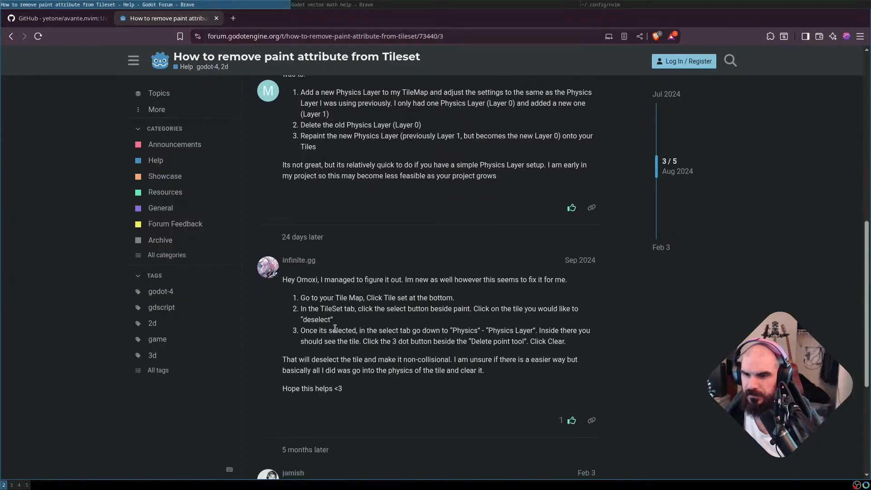
left_click_drag(490, 331, 580, 346)
left_click(361, 352)
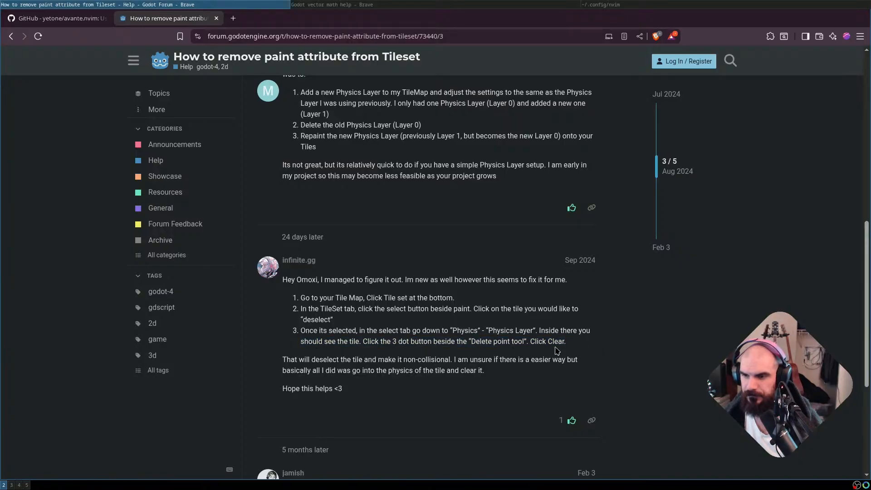
left_click_drag(414, 342, 520, 349)
left_click(375, 353)
left_click_drag(374, 345, 429, 341)
left_click(494, 345)
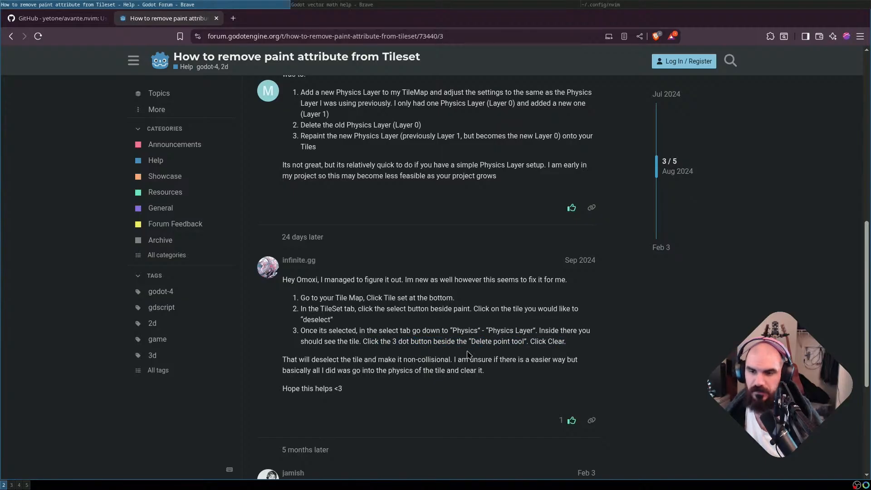
scroll(451, 359, "down", 3)
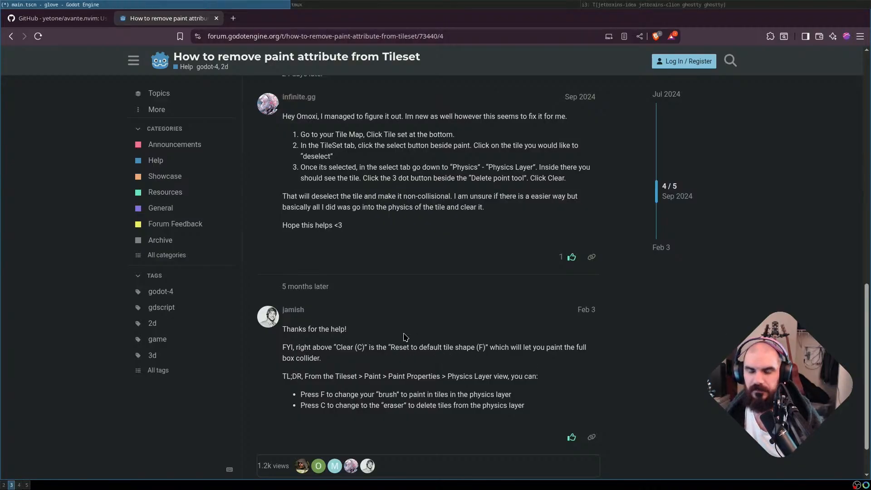
Switch back to Godot and try alternating the Physics Layer 0 brush between the default tile shape and an empty polygon
key("super+3")
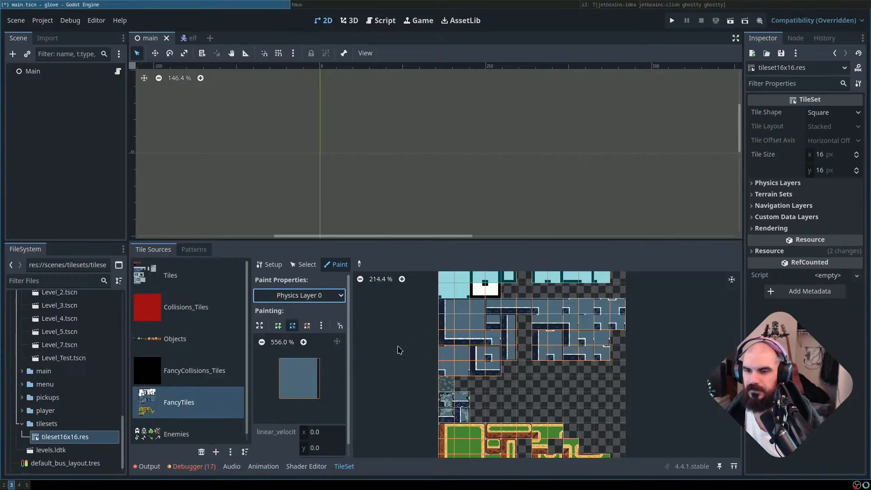
scroll(317, 370, "down", 1)
key("f")
key("c")
key("f")
key("c")
key("f")
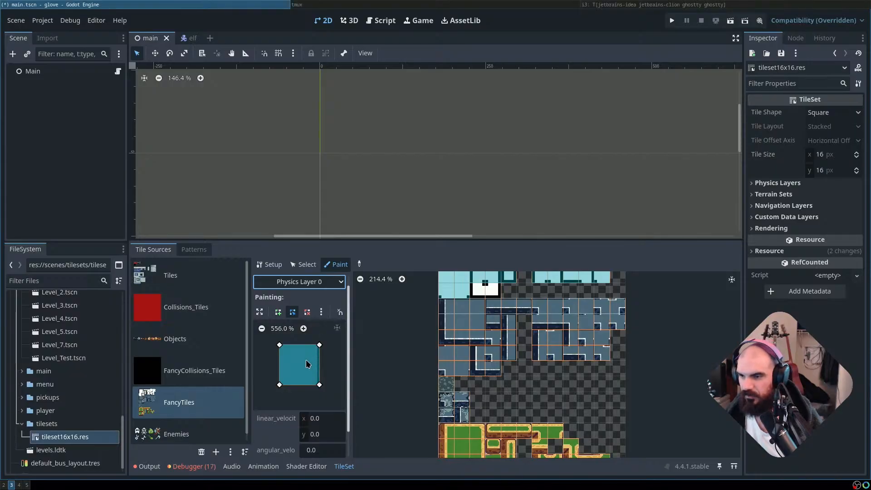
scroll(308, 372, "up", 1)
scroll(328, 369, "down", 3)
key("c")
key("f")
left_click(321, 312)
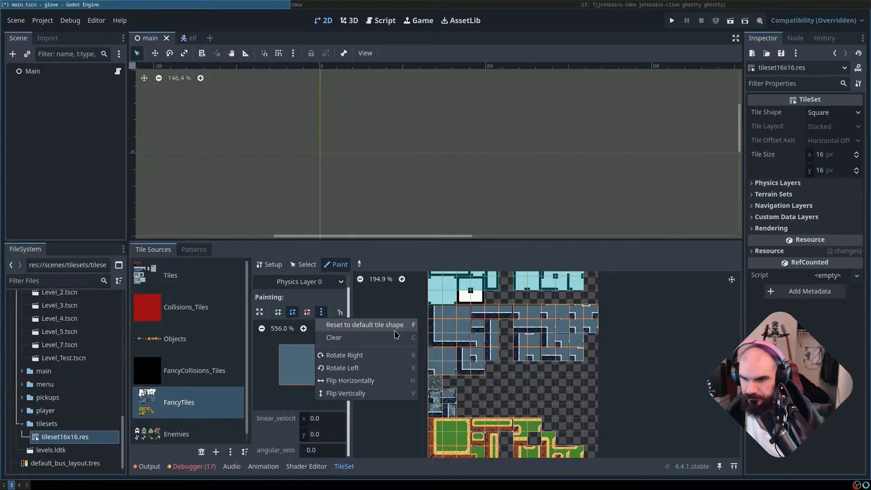
left_click(531, 328)
Reset the brush to the default tile shape and paint Physics Layer 0 collision on the first tiles of the blue wall block
key("f")
left_click_drag(434, 315, 466, 331)
left_click(435, 312, "ctrl")
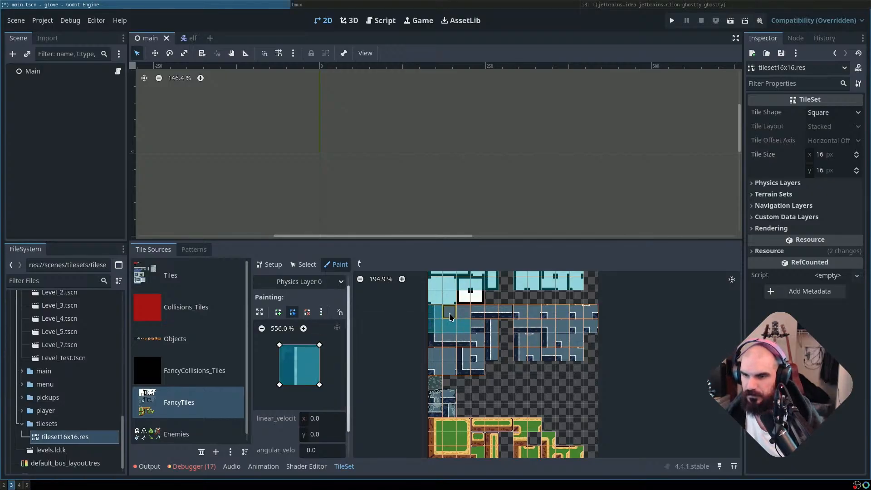
left_click(451, 313, "ctrl")
left_click(435, 314)
left_click(452, 321)
left_click(436, 327, "ctrl")
Paint full-tile collision across the remaining blue wall tiles and the small blue stone tiles beneath them
mouse_move(435, 315)
left_mouse_down()
mouse_move(455, 327)
mouse_move(461, 297)
mouse_move(478, 297)
mouse_move(463, 318)
mouse_move(535, 313)
left_mouse_up()
mouse_move(478, 326)
left_mouse_down()
mouse_move(490, 331)
mouse_move(461, 354)
mouse_move(438, 341)
mouse_move(483, 345)
mouse_move(460, 369)
mouse_move(436, 369)
left_mouse_up()
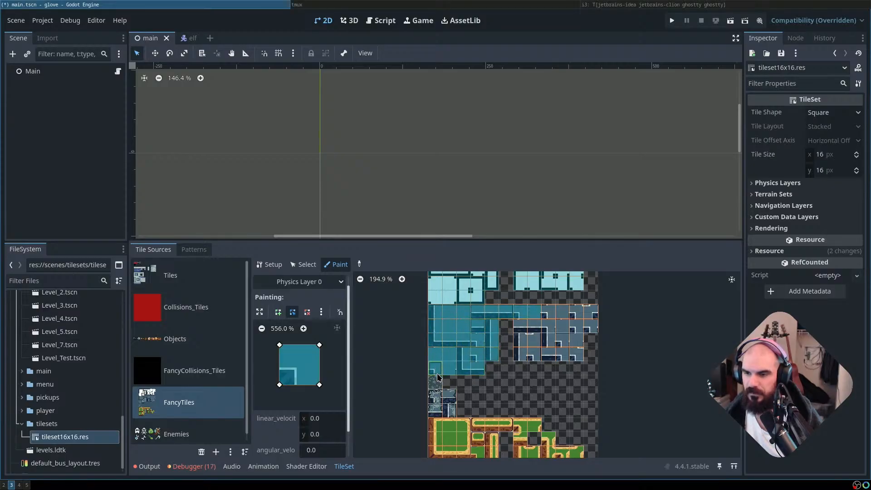
left_click_drag(435, 399, 447, 399)
mouse_move(516, 323)
left_mouse_down()
mouse_move(529, 360)
mouse_move(585, 354)
mouse_move(533, 336)
left_mouse_up()
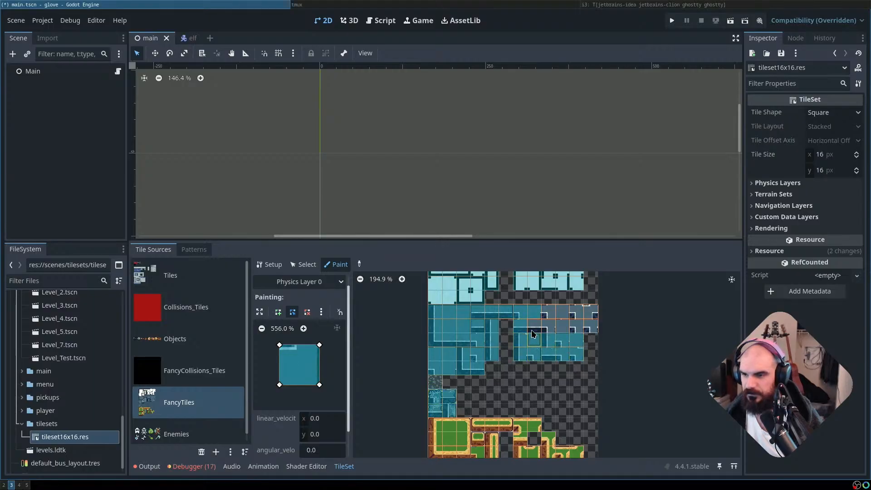
Paint full-tile collision over the large green grass block and the grass tiles directly below it
scroll(544, 330, "down", 4)
scroll(449, 363, "up", 5)
mouse_move(433, 325)
left_mouse_down()
mouse_move(483, 331)
mouse_move(469, 368)
mouse_move(431, 354)
mouse_move(452, 346)
mouse_move(455, 419)
left_mouse_up()
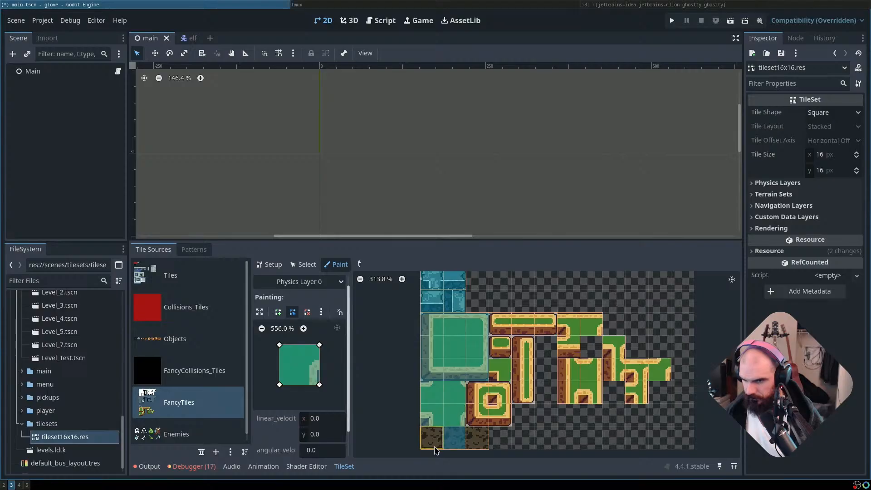
Clear the collision from the middle brown tile in the bottom row and reset the brush to the default tile shape
left_click(476, 440, "ctrl")
left_click(459, 441)
key("f")
Paint full-tile collision over the remaining grass platform tiles and check the collision coverage across the atlas
mouse_move(482, 404)
left_mouse_down()
mouse_move(500, 390)
mouse_move(502, 327)
mouse_move(528, 320)
mouse_move(541, 321)
mouse_move(524, 337)
mouse_move(530, 388)
mouse_move(554, 362)
mouse_move(563, 328)
mouse_move(565, 382)
mouse_move(578, 399)
mouse_move(589, 371)
mouse_move(617, 360)
mouse_move(668, 372)
mouse_move(641, 398)
mouse_move(585, 327)
mouse_move(597, 346)
left_mouse_up()
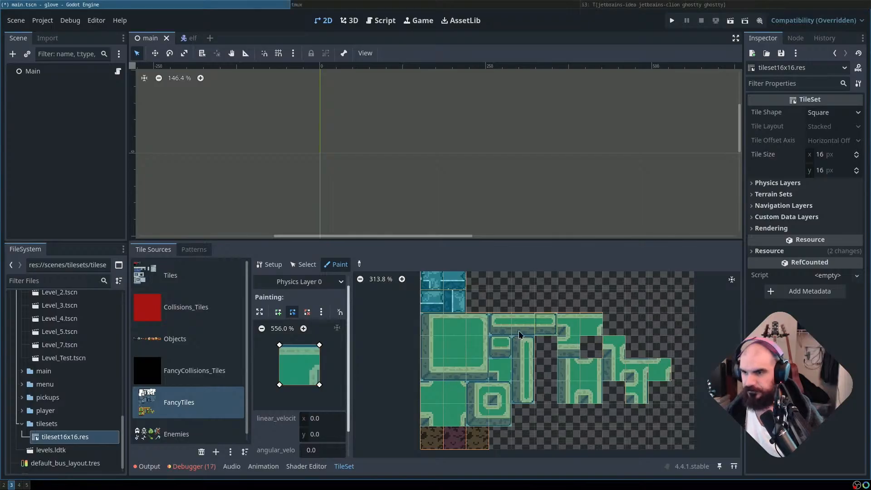
scroll(599, 341, "down", 5)
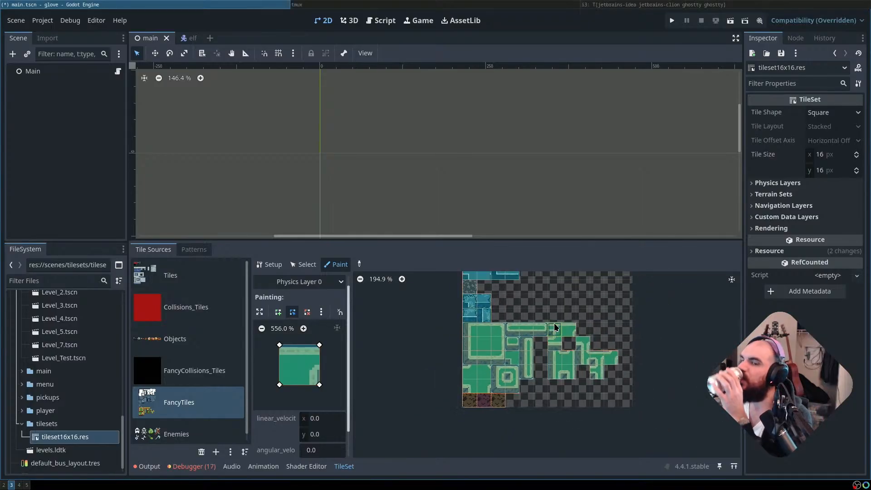
scroll(533, 316, "down", 5)
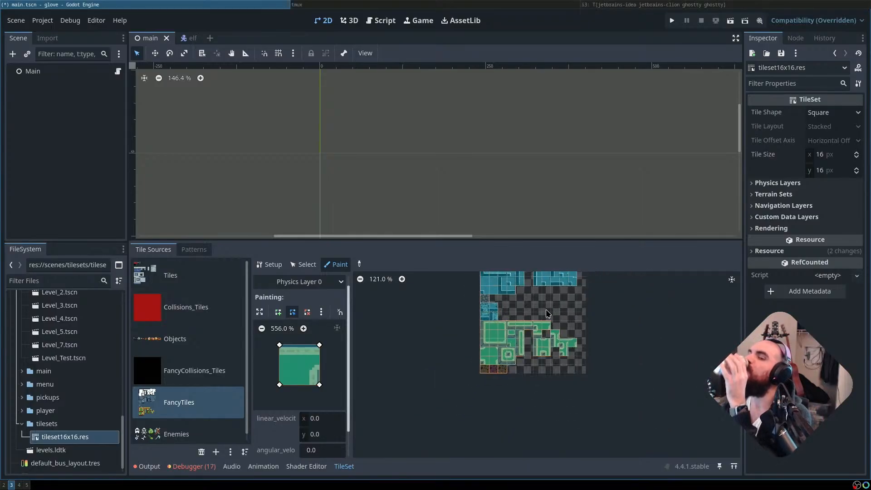
scroll(543, 368, "up", 4)
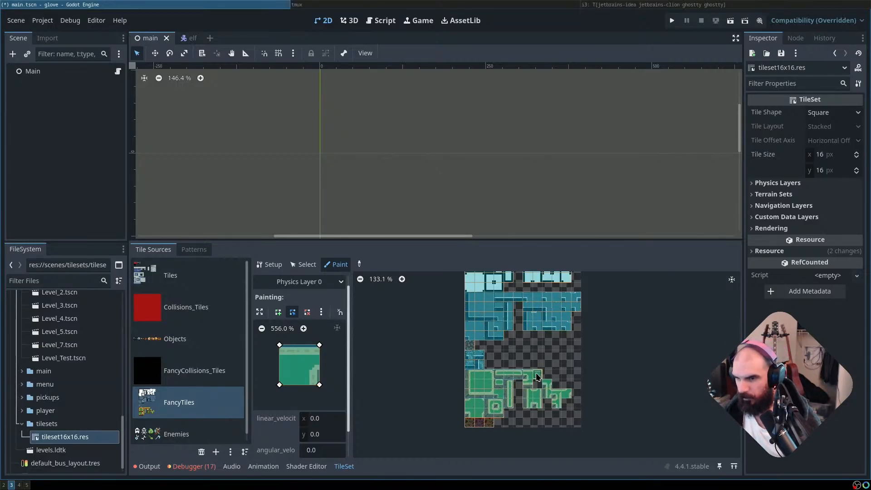
scroll(534, 370, "up", 2)
scroll(597, 317, "down", 3)
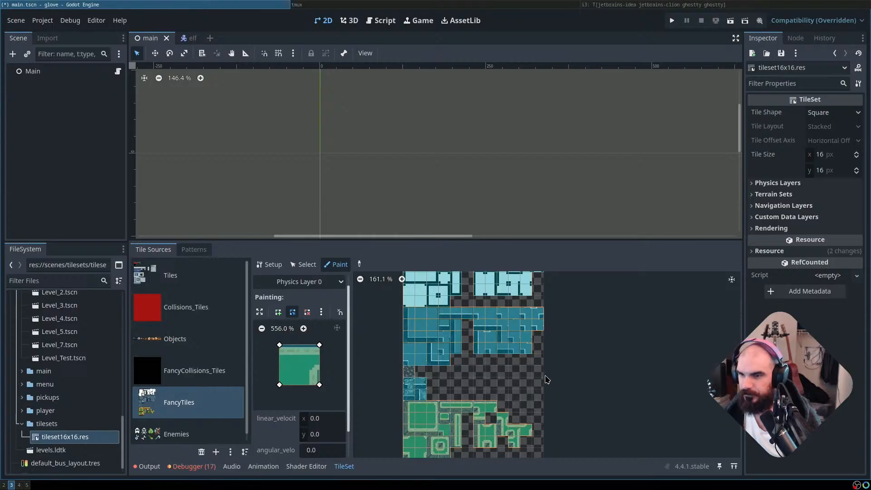
scroll(551, 386, "up", 3)
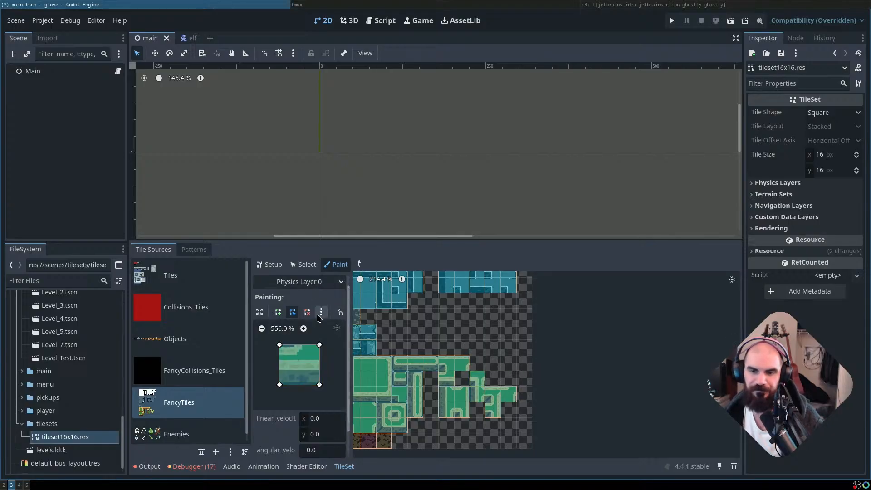
Save the scene with the updated tileset, run the project and start a game with the Elf
scroll(596, 364, "down", 2)
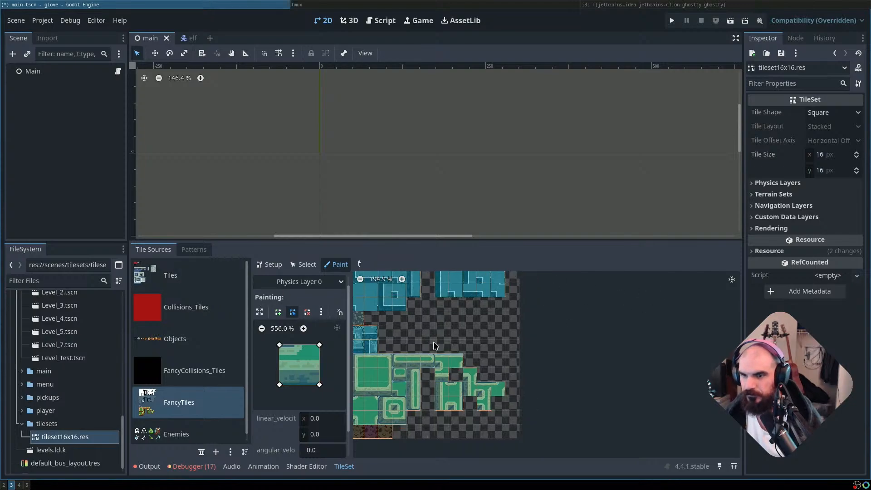
key("ctrl+s")
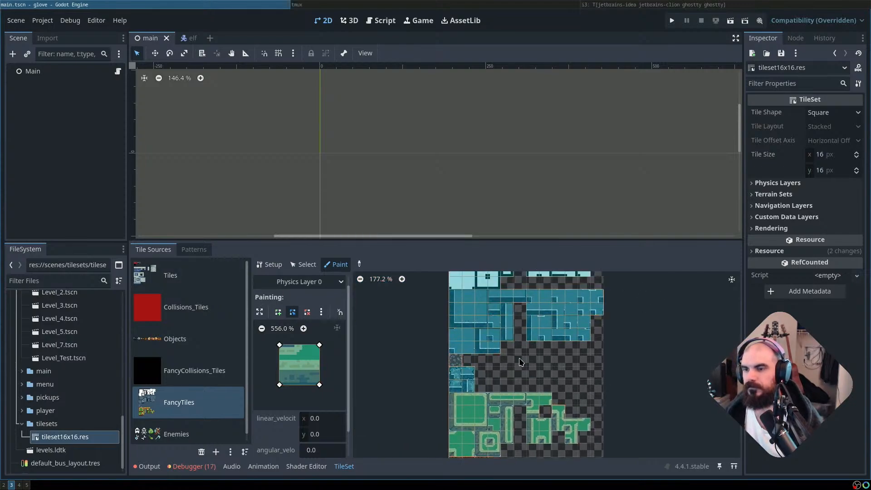
key("F5")
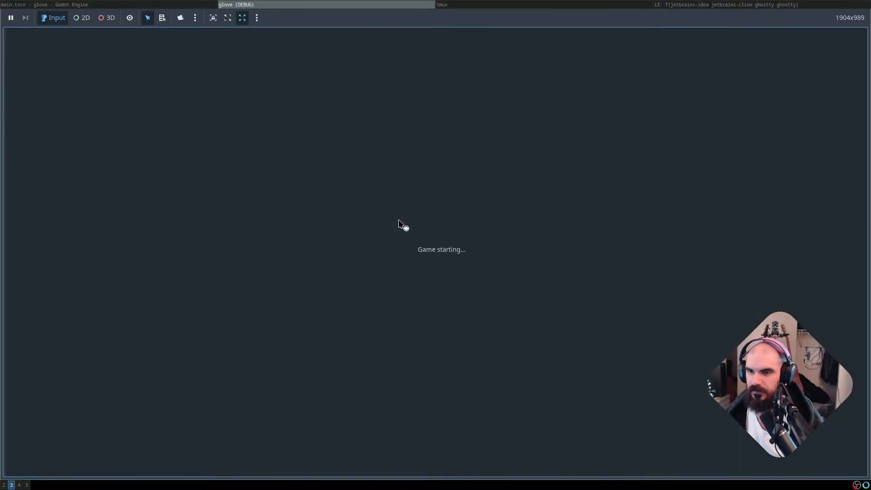
key("Return")
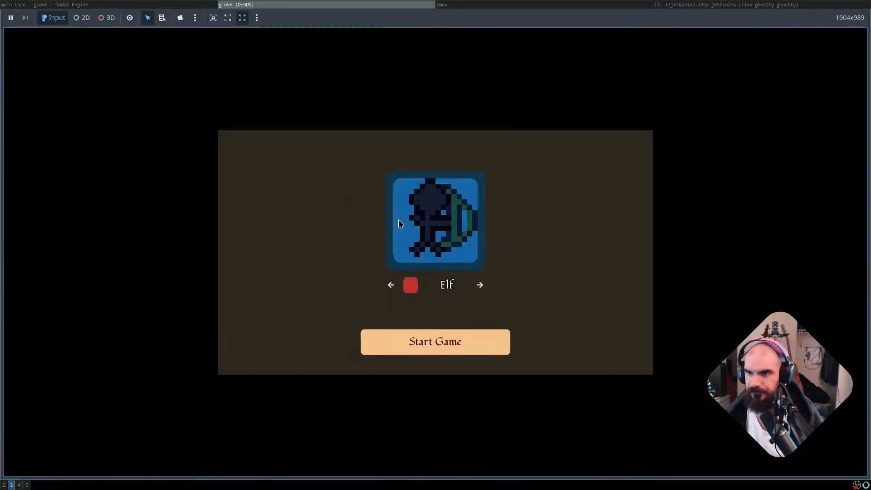
key("Return")
Playtest the Elf near the H-shaped wall, moving in all directions and shooting the ghost and skull spawner
key("w")
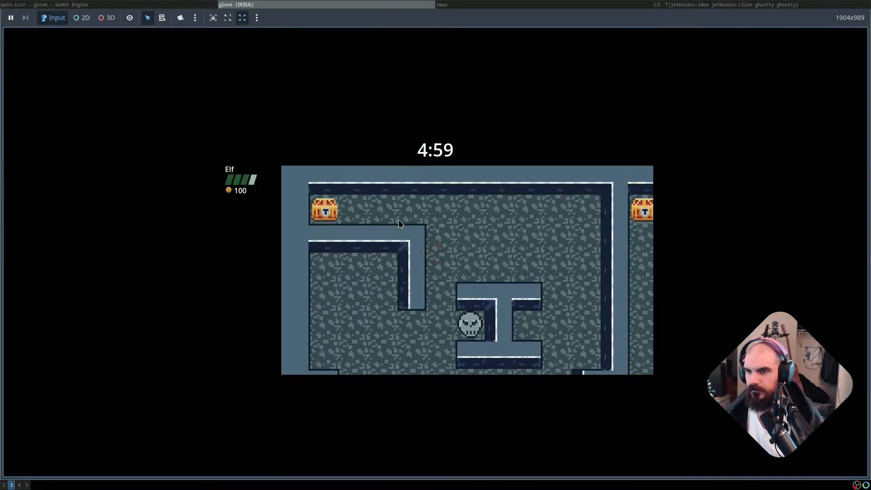
key("a")
key("d")
key("s")
key("space")
key("space")
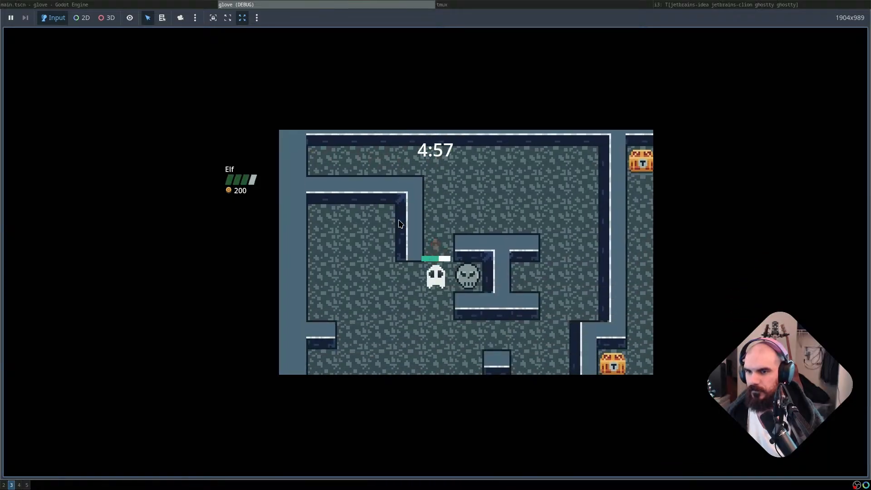
key("space")
key("s")
key("a")
key("w")
key("d")
key("space")
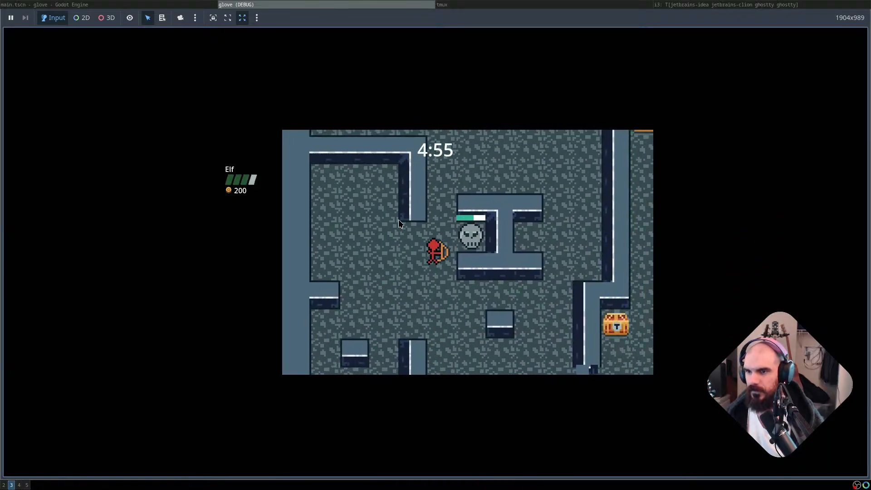
key("d")
key("space")
key("w")
key("space")
key("space")
key("space")
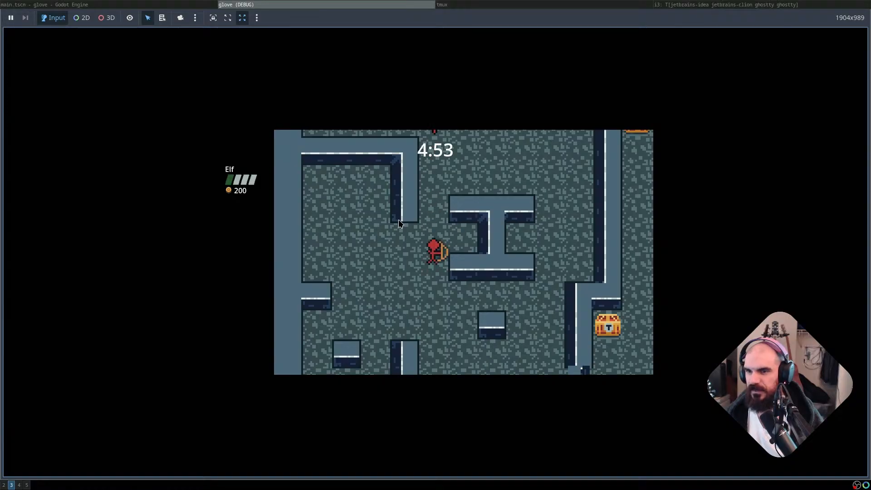
Walk the Elf through the wall gap to the treasure chest and across the lower room, and stop the game
key("s")
key("a")
key("space")
key("space")
key("space")
key("s")
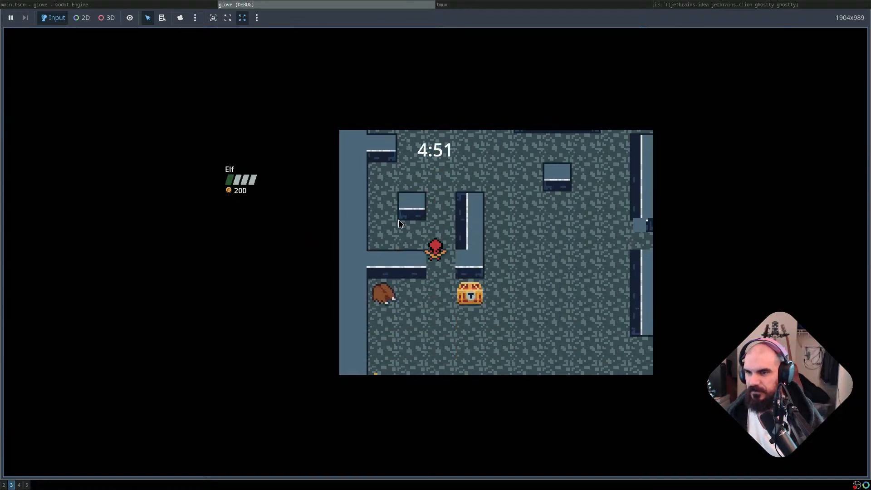
key("d")
key("a")
key("s")
key("d")
key("w")
key("d")
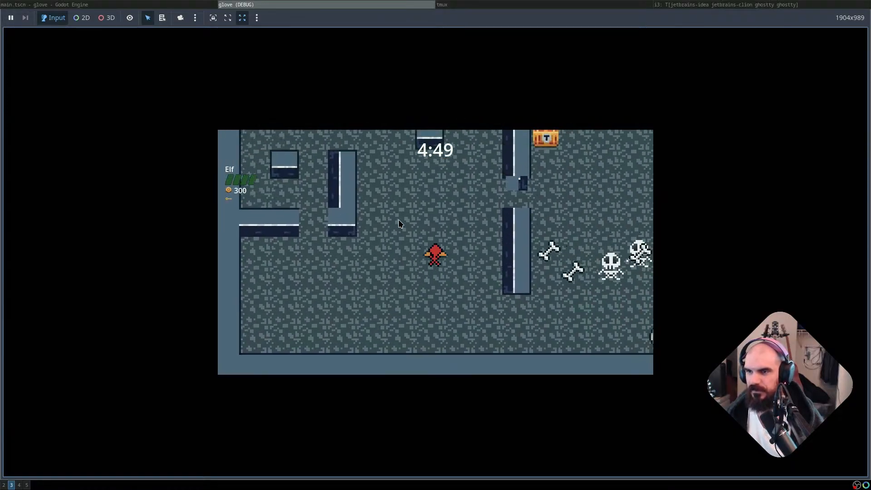
key("F8")
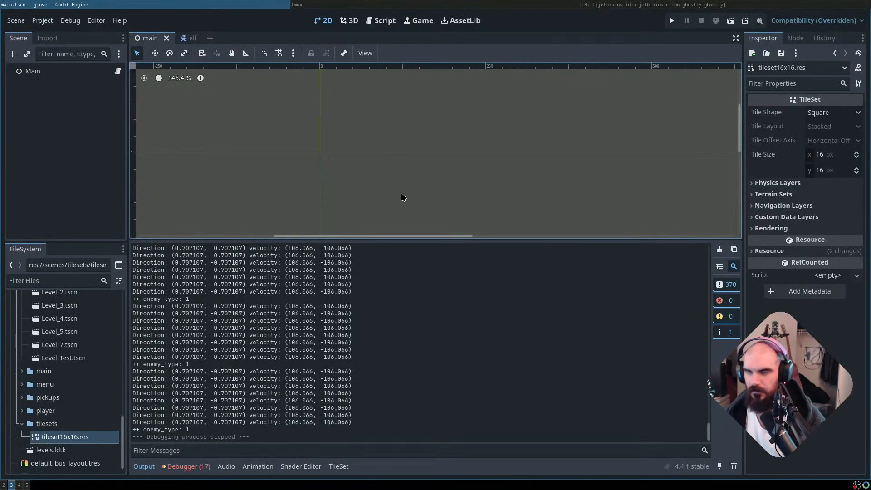
Find breakable_wall.tscn by searching for "breaka", open the scene and inspect its Sprite2D node
key("ctrl+o")
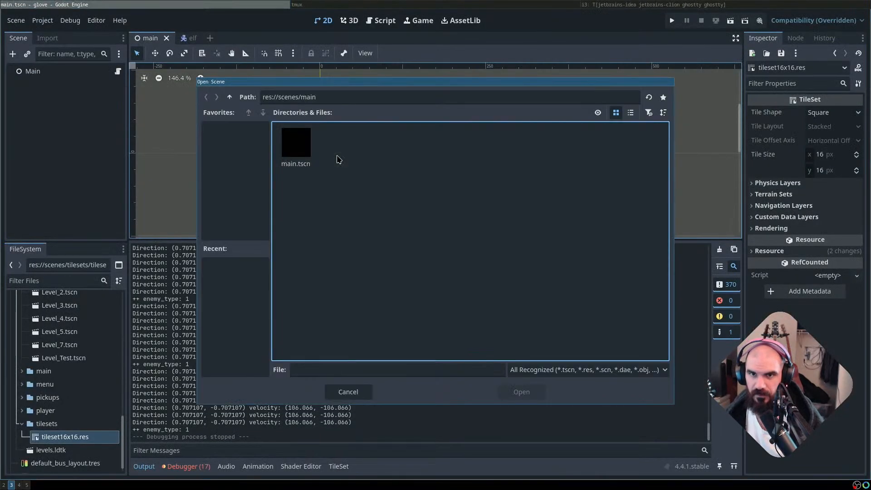
key("Escape")
key("shift+alt+o")
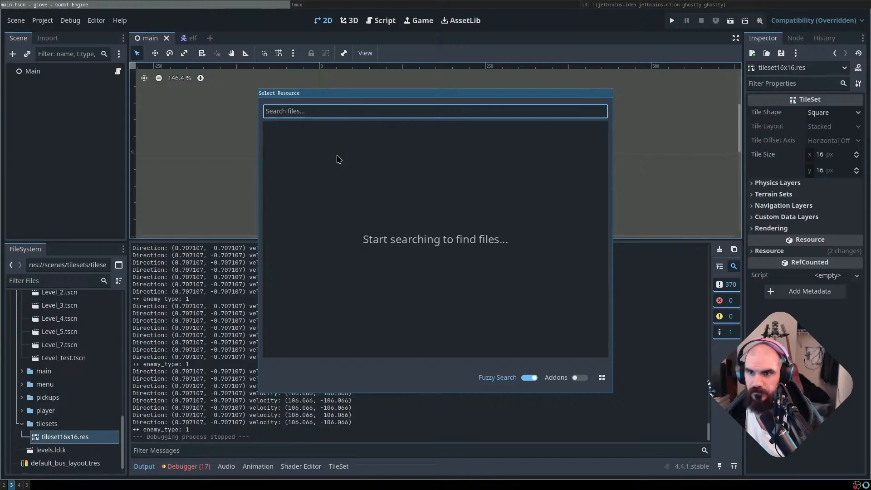
type("breaka")
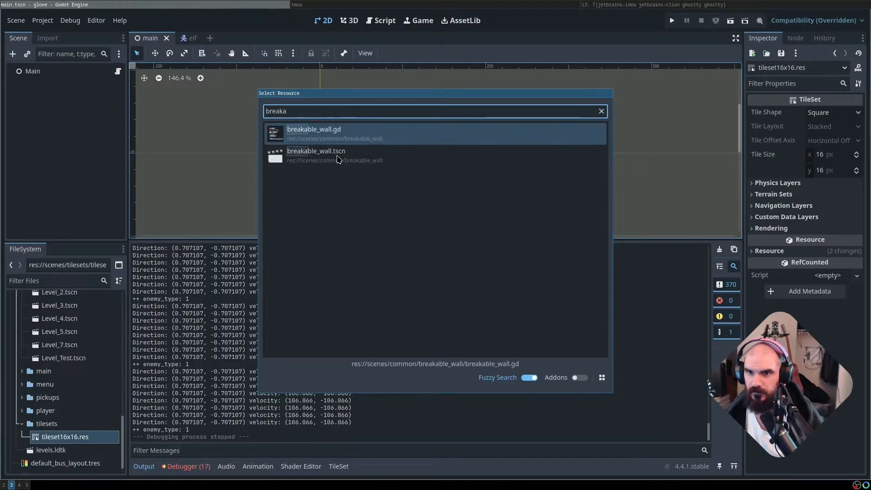
double_click(337, 158)
scroll(247, 115, "up", 10)
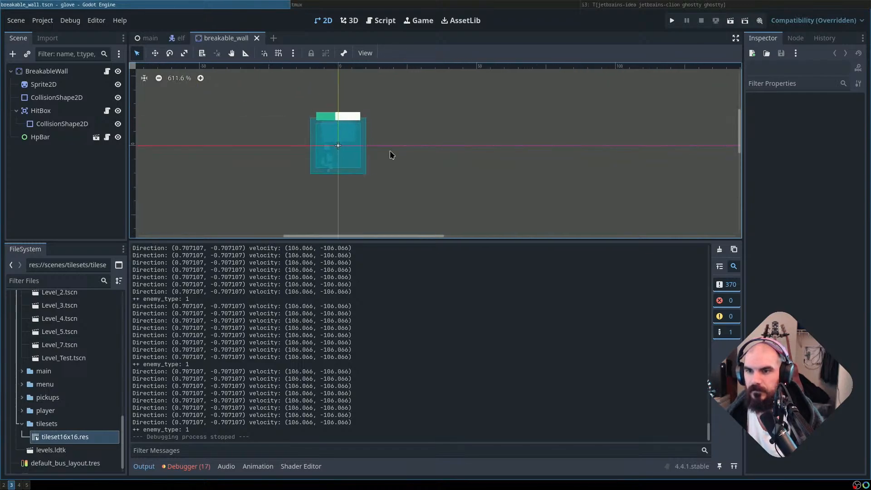
left_click(43, 137)
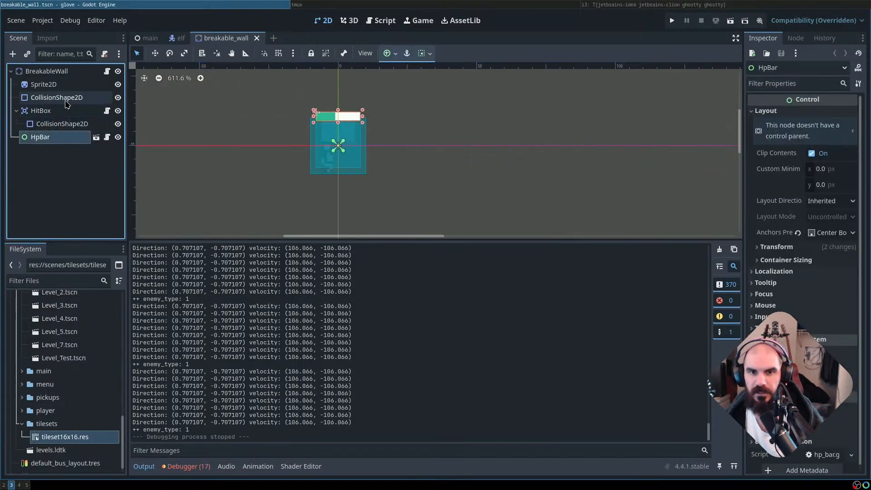
left_click(42, 85)
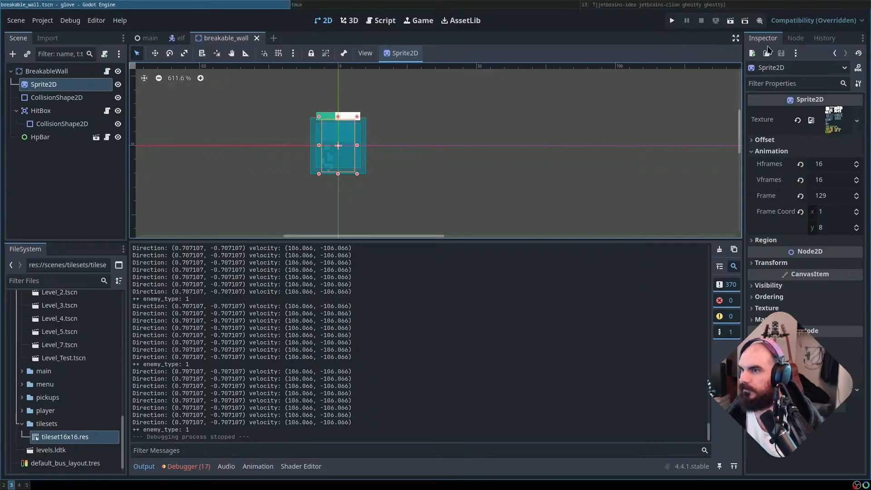
Dock the Inspector in its own outermost column beside the Scene dock and widen it
left_click(862, 39)
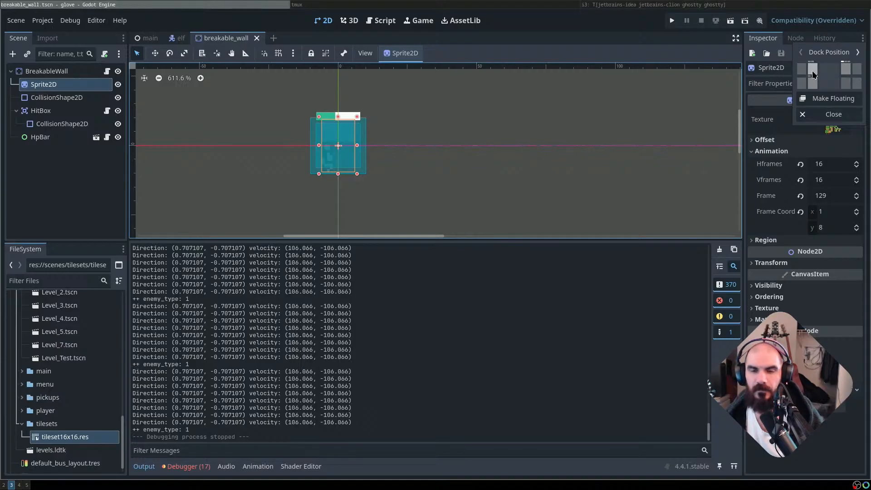
left_click(812, 72)
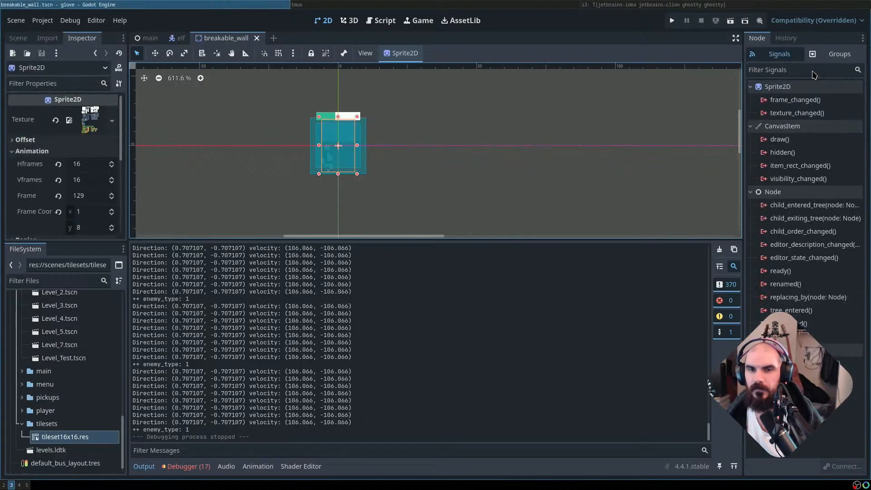
left_click(123, 37)
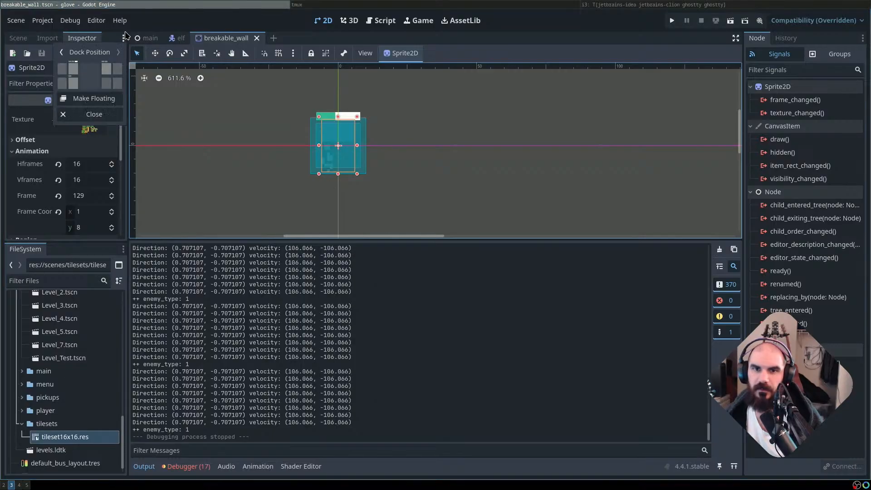
left_click(62, 68)
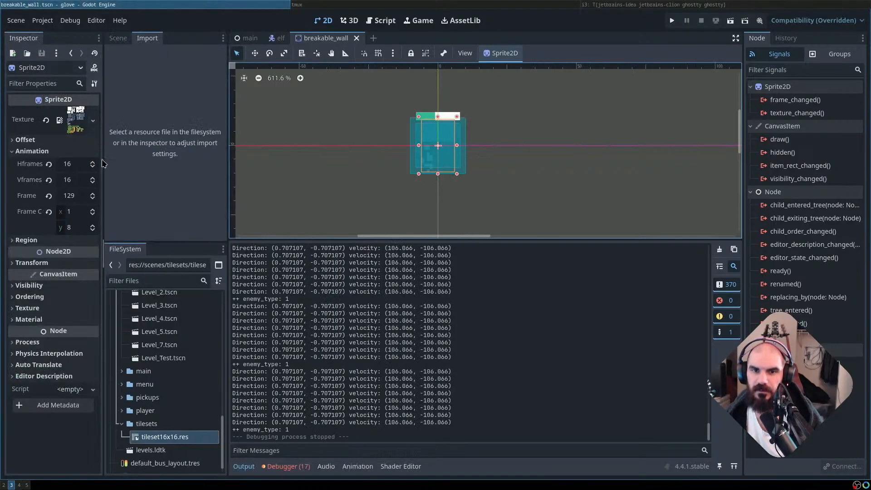
left_click_drag(103, 167, 151, 166)
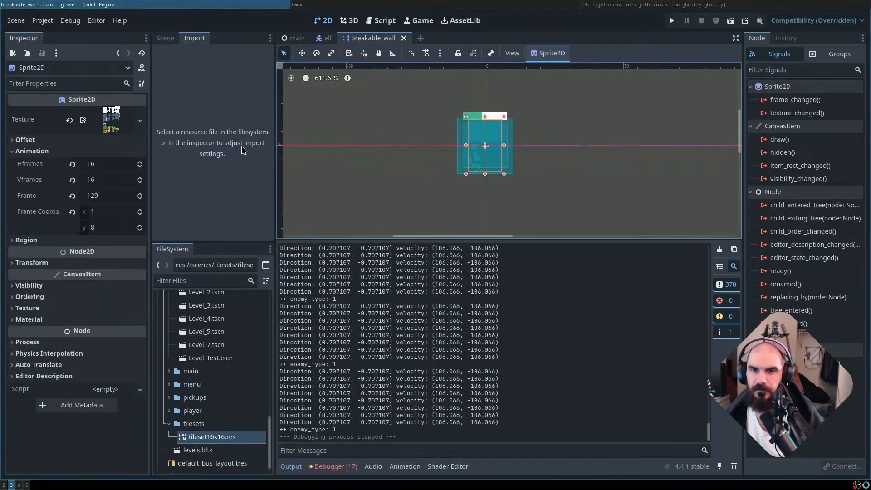
Enlarge the 2D viewport by shrinking the output area below it, keeping the breakable wall in view
left_click_drag(552, 241, 557, 300)
scroll(561, 211, "up", 3)
left_click_drag(528, 170, 597, 216)
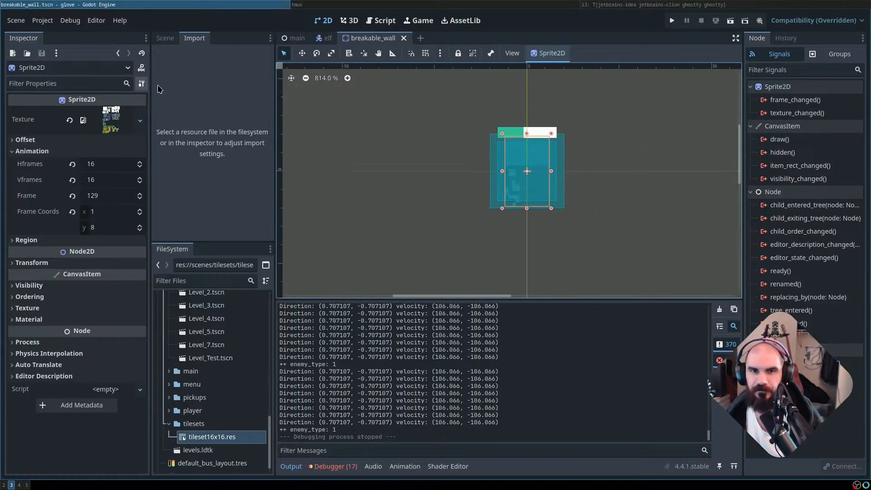
Show the scene tree, select Sprite2D, and reset its Hframes and Vframes to 1
left_click(165, 38)
left_click(203, 97)
left_click(191, 85)
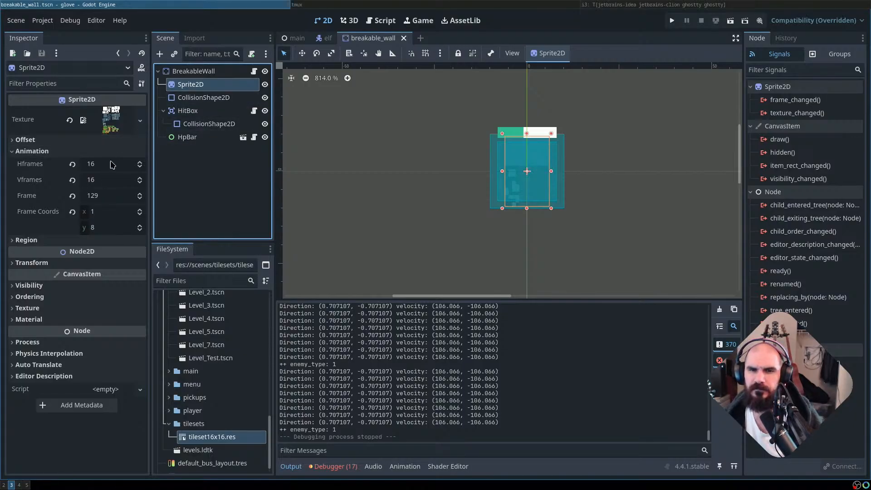
left_click(72, 164)
left_click(72, 180)
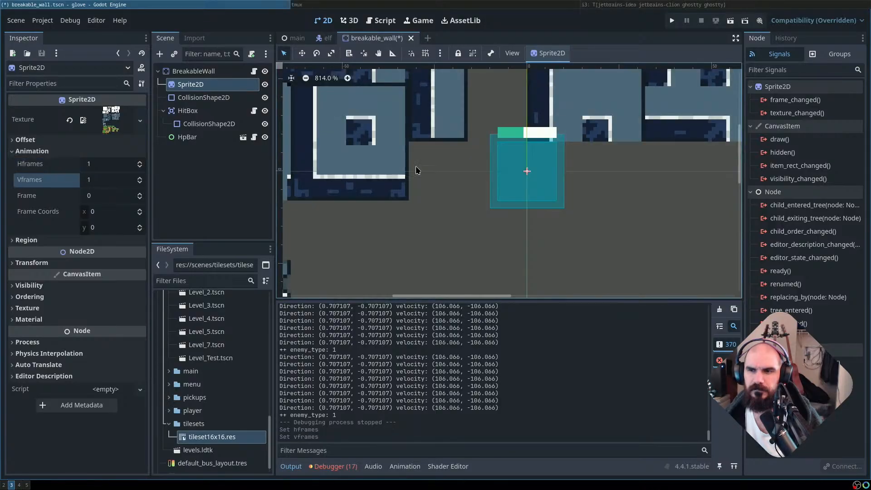
scroll(470, 165, "down", 1)
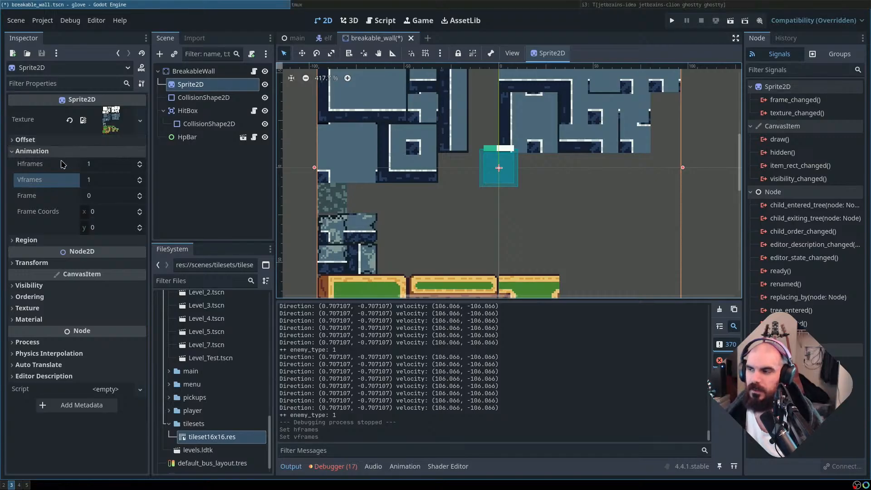
Switch to Neovim and open breakable_wall.gd by searching the project files for "breakable"
key("super+l")
key("ctrl+p")
type("breakable")
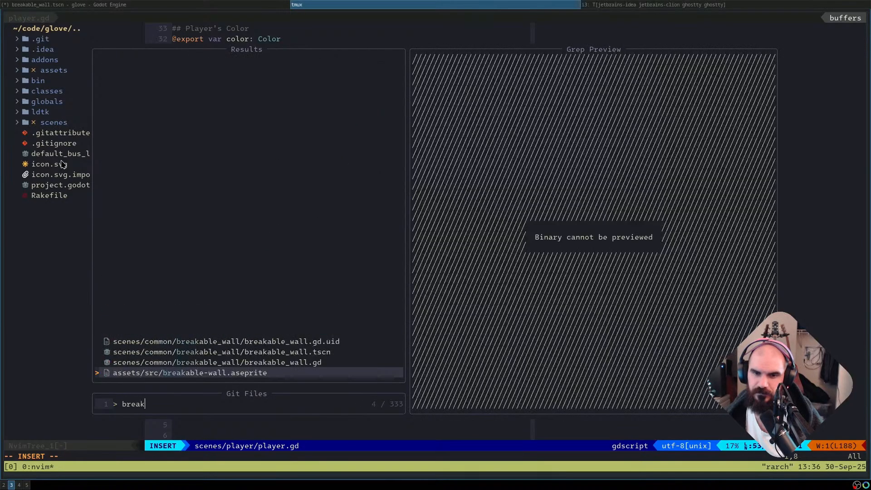
key("Up")
key("Return")
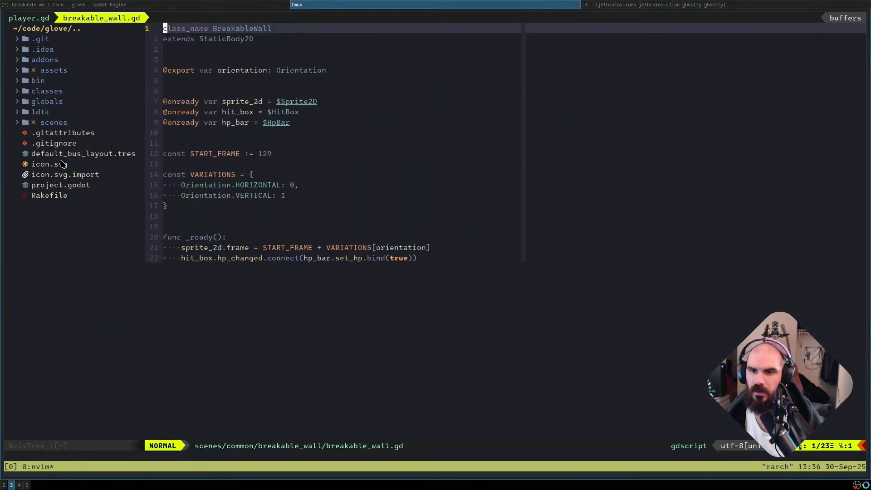
Read through breakable_wall.gd, examining START_FRAME, VARIATIONS and how _ready sets the sprite frame
key("j")
key("j")
key("j")
key("j")
key("j")
key("j")
key("j")
key("j")
key("j")
key("j")
key("j")
key("j")
key("j")
key("j")
key("j")
key("j")
key("j")
key("j")
key("j")
key("j")
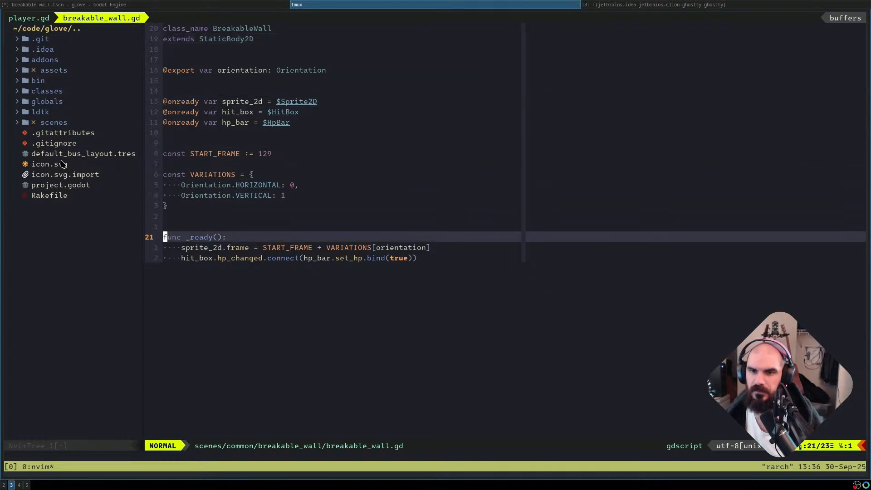
key("j")
key("j")
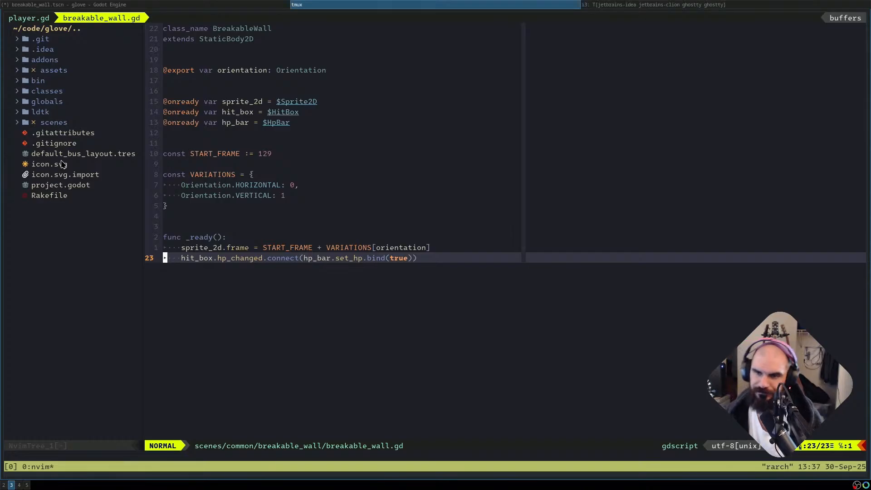
Return to Godot and examine the full sprite sheet of the breakable wall to locate its tile rows and columns
key("super+h")
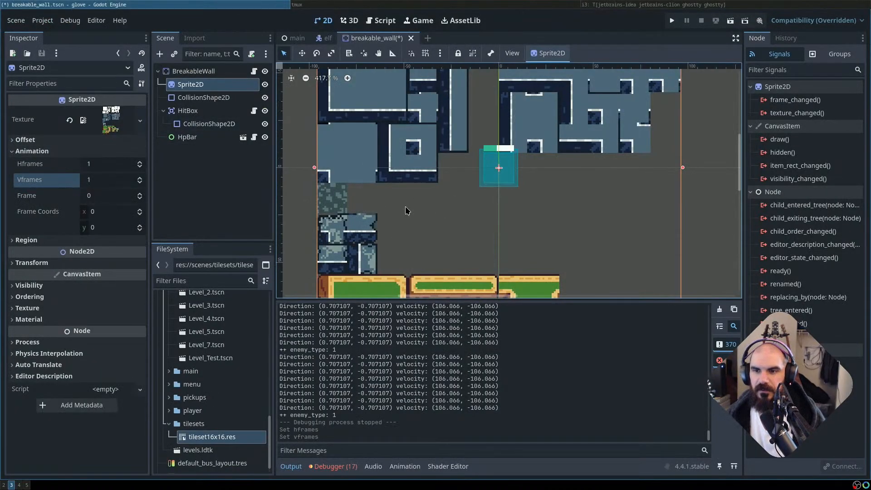
scroll(405, 210, "down", 7)
scroll(453, 205, "up", 2)
scroll(470, 195, "up", 2)
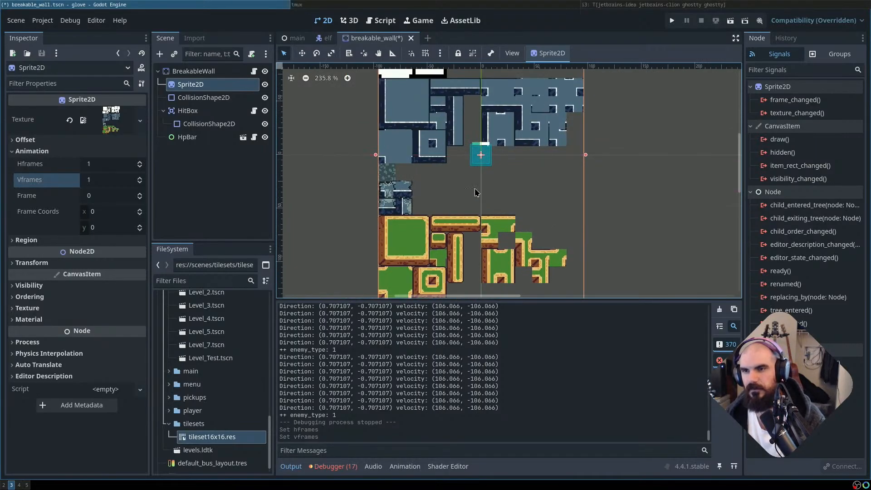
scroll(477, 177, "down", 4)
scroll(482, 148, "down", 2)
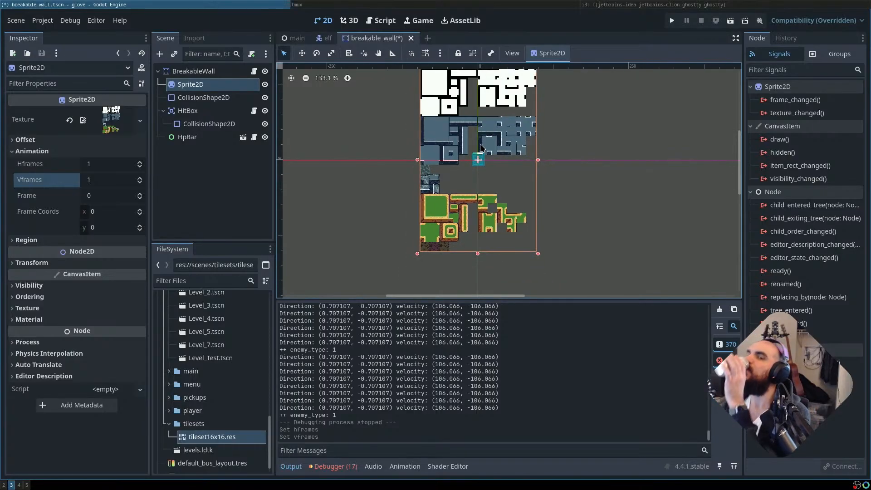
scroll(462, 170, "down", 1)
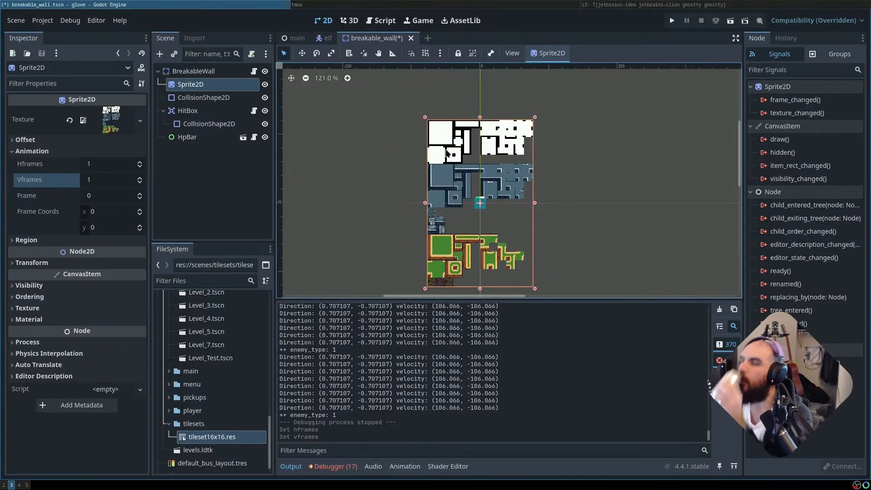
scroll(473, 201, "up", 4)
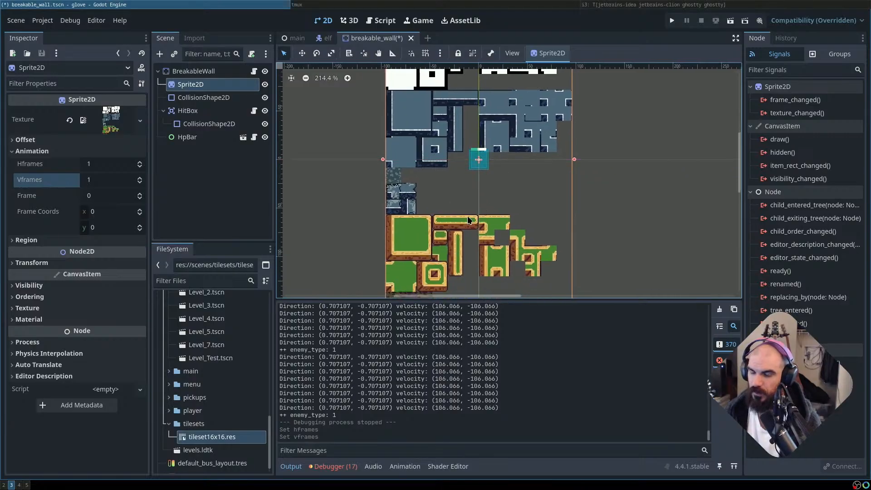
scroll(442, 213, "down", 5)
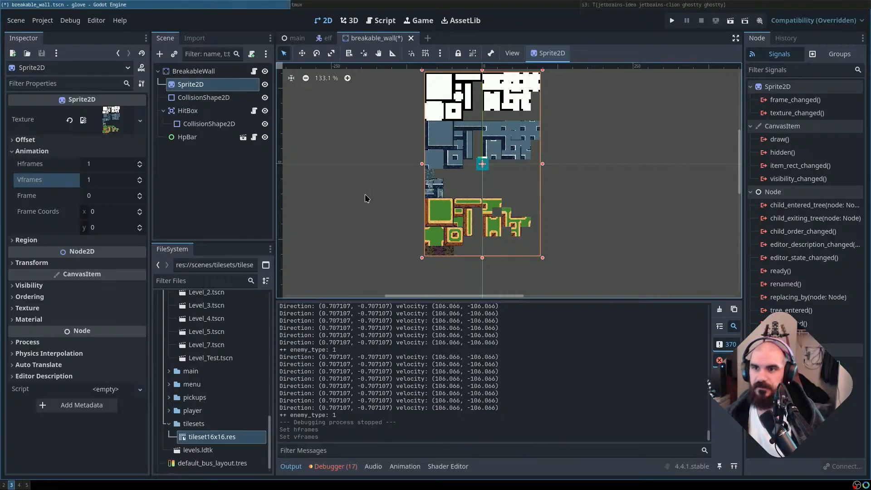
key("super+s")
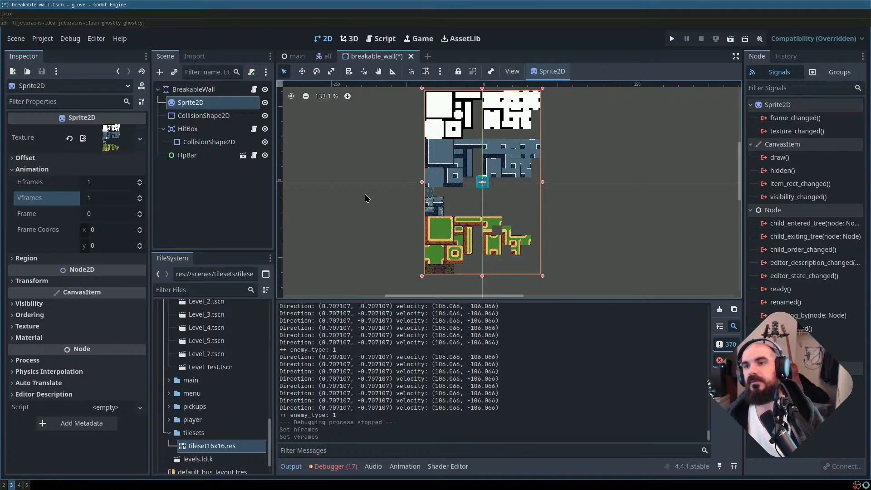
key("super+e")
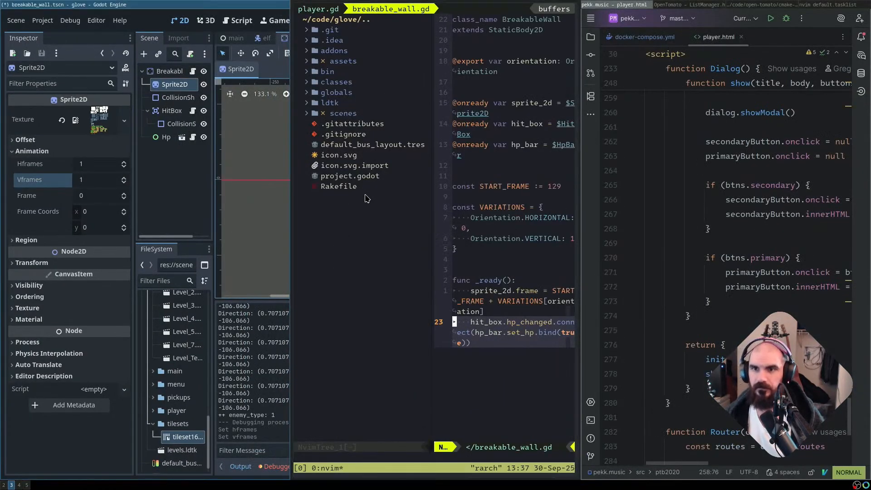
key("super+e")
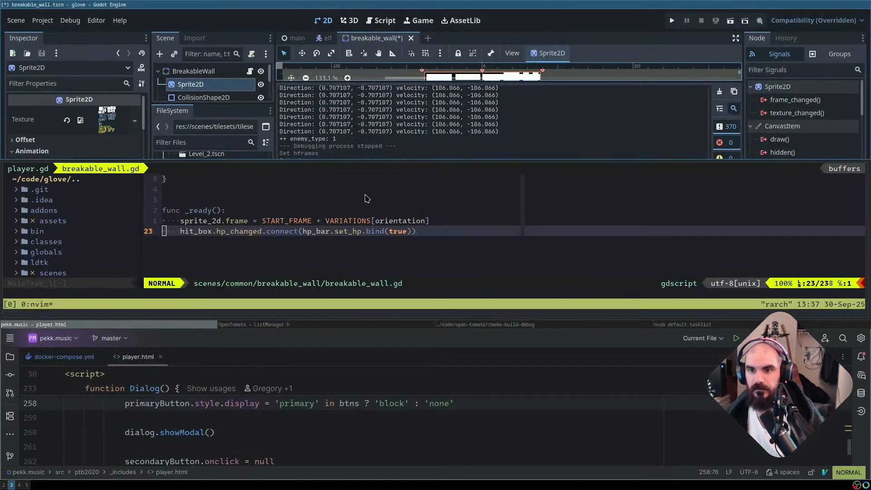
key("super+w")
key("super+Right")
key("super+Left")
key("super+s")
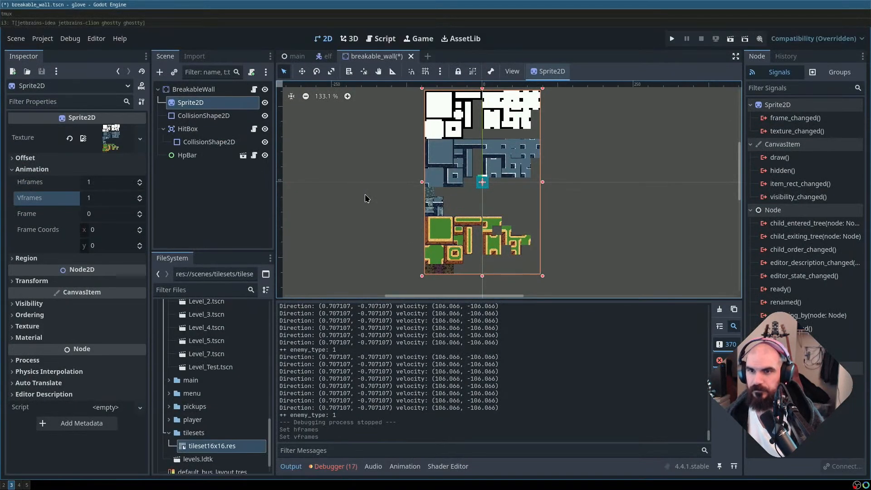
key("super+e")
key("super+r")
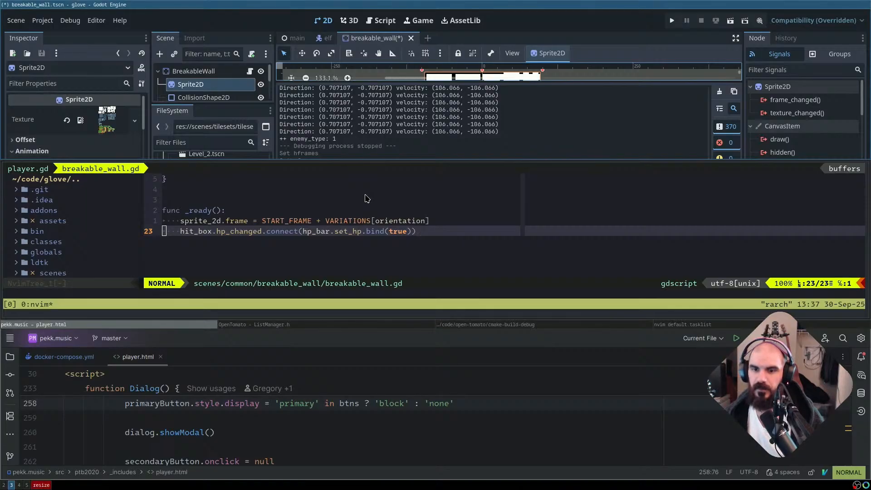
key("Escape")
left_click(372, 192)
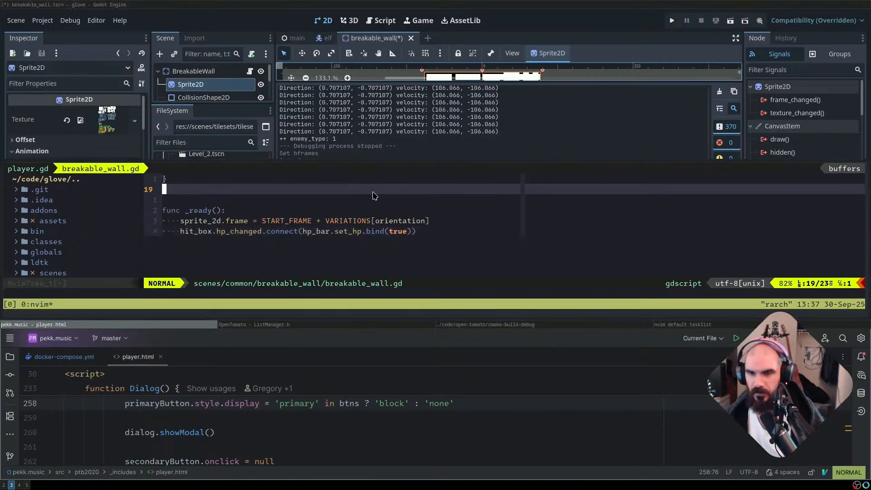
key("super+w")
key("super+Left")
key("super+Right")
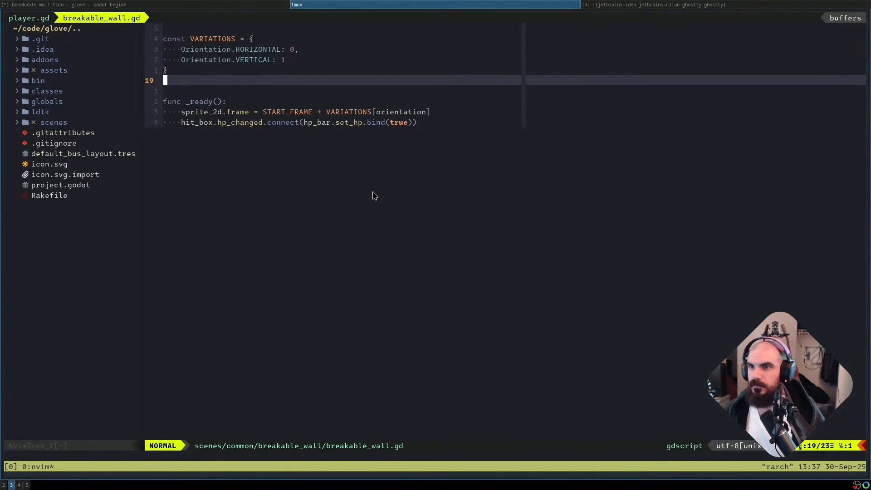
key("super+Left")
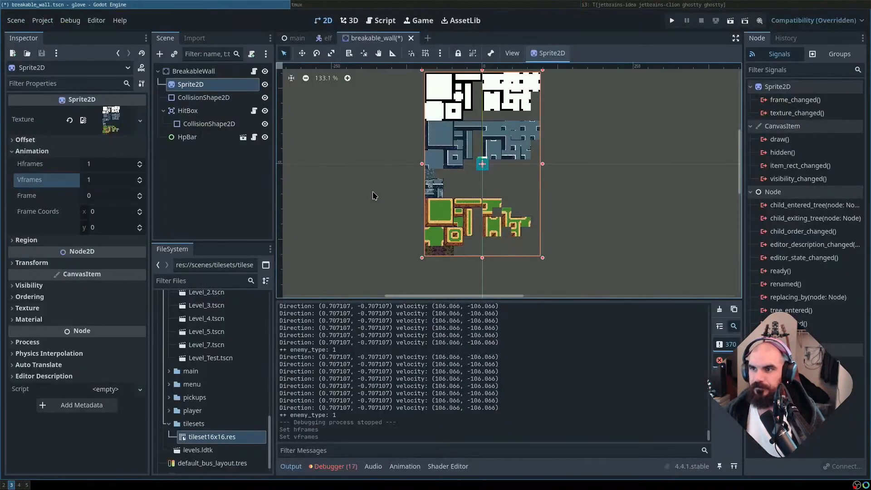
key("super+Right")
key("super+Right")
key("super+Left")
key("super+Left")
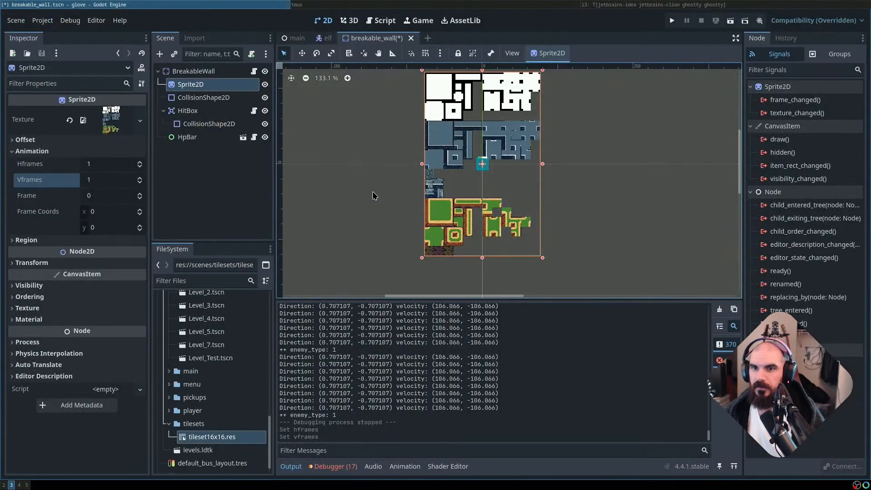
Try to launch Aseprite from the application launcher, using both "aseprite" and "Aseprite" as the name
key("super+d")
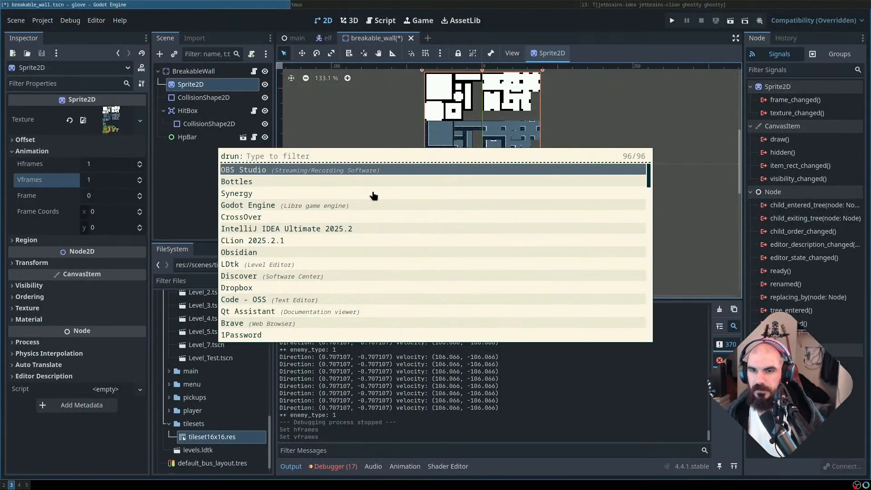
type("aseprite")
key("Return")
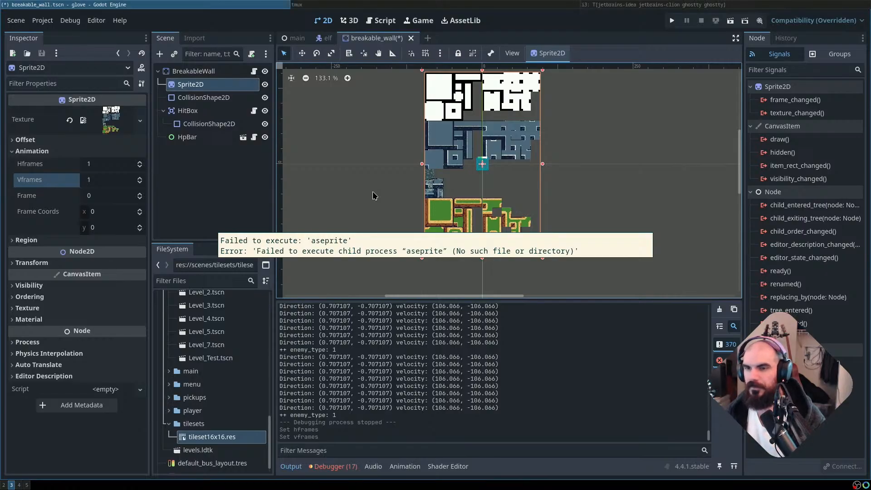
key("Return")
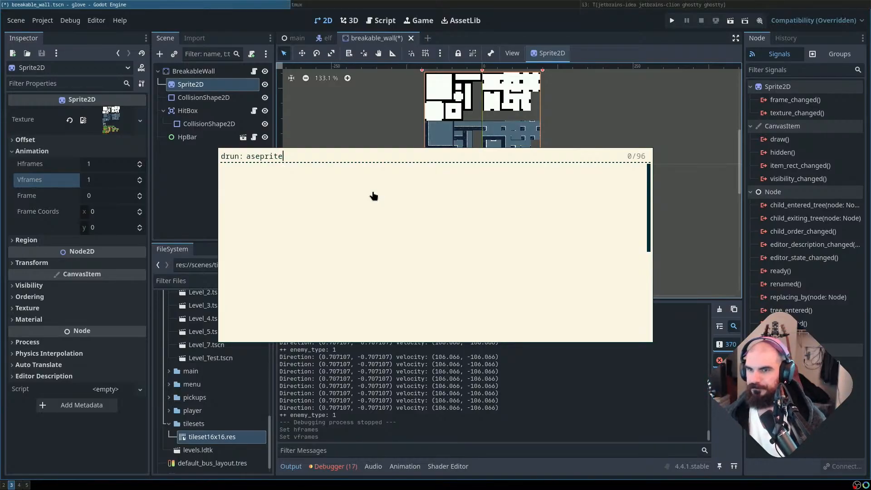
key("BackSpace")
key("BackSpace")
key("BackSpace")
type("Aseprite")
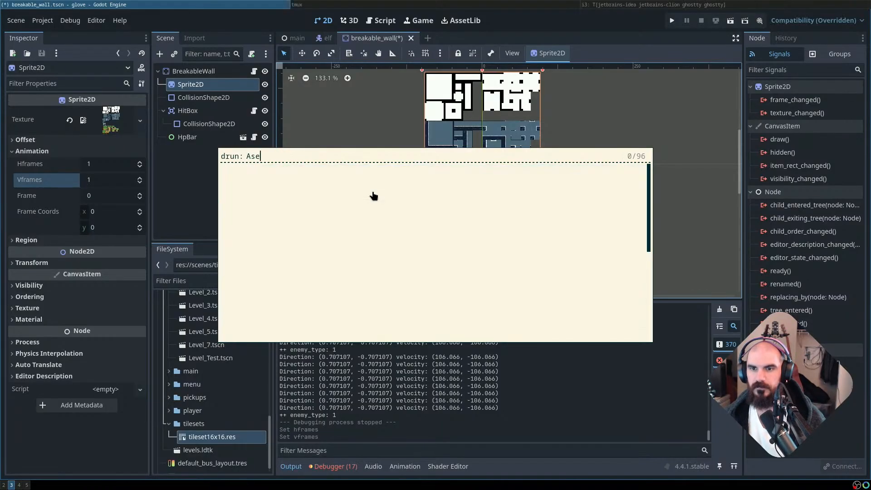
key("Escape")
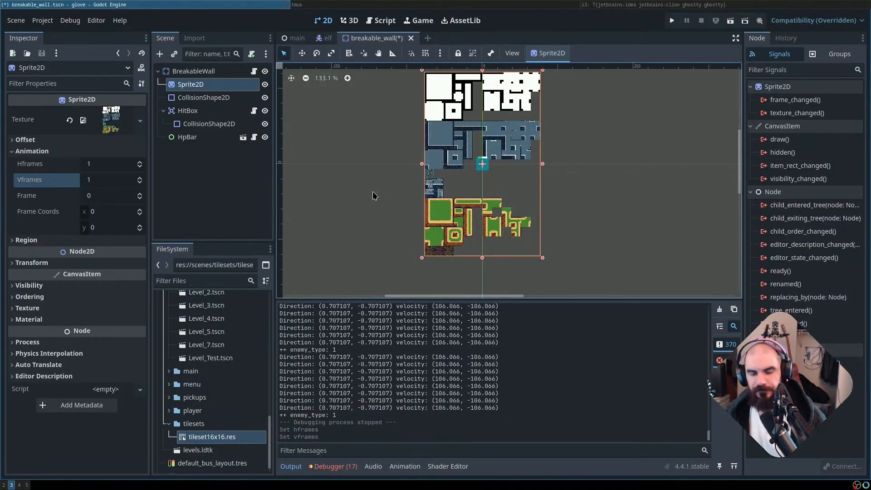
Launch LibreSprite by searching the application launcher for "libr"
key("super+d")
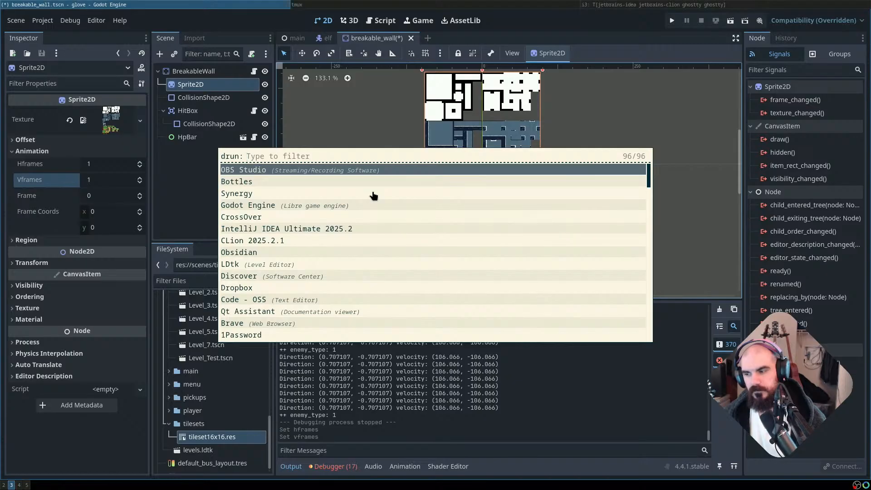
type("libr")
key("Down")
key("Return")
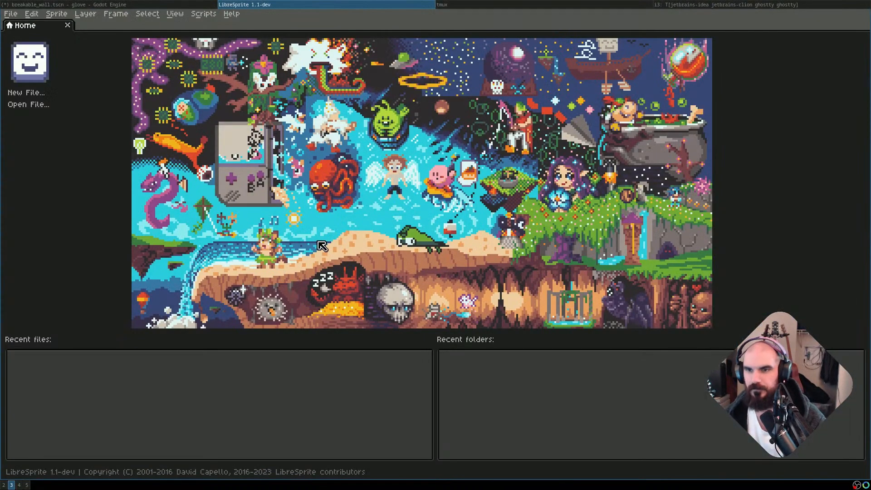
Begin opening a file, browse to the code/glove project, and check its ldtk folder for the tileset image
left_click(29, 103)
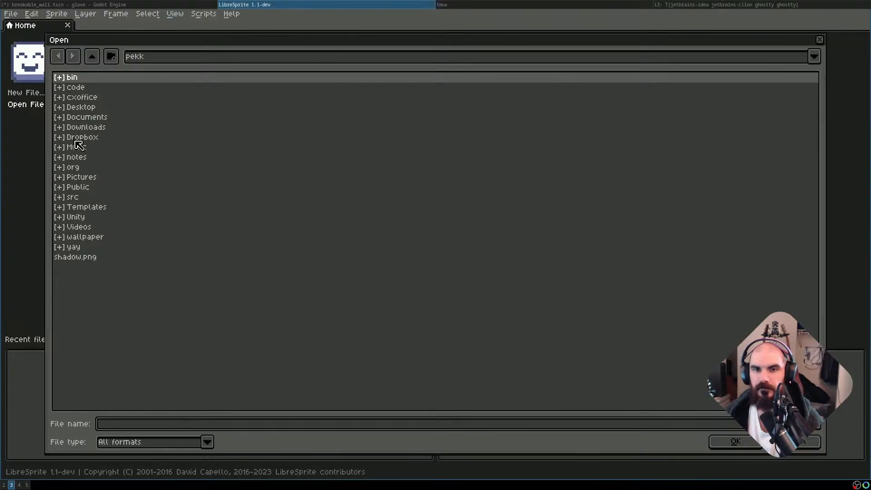
left_click(90, 90)
double_click(89, 90)
double_click(100, 97)
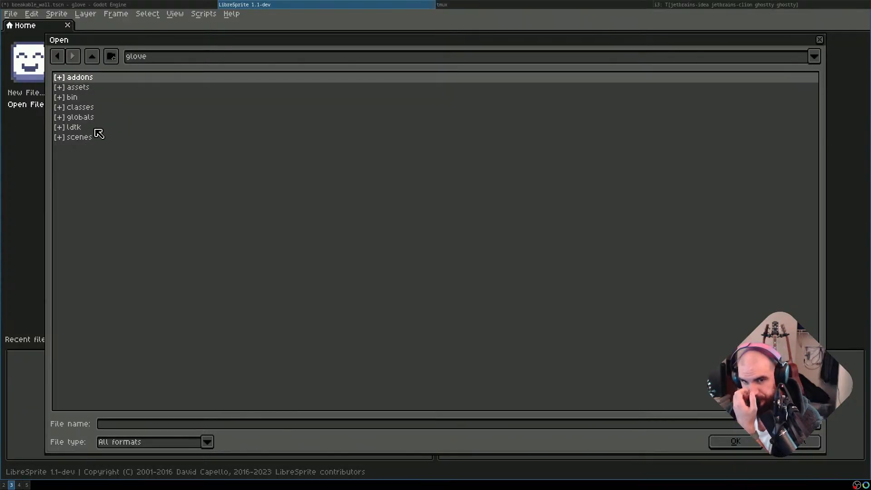
left_click(97, 128)
double_click(97, 129)
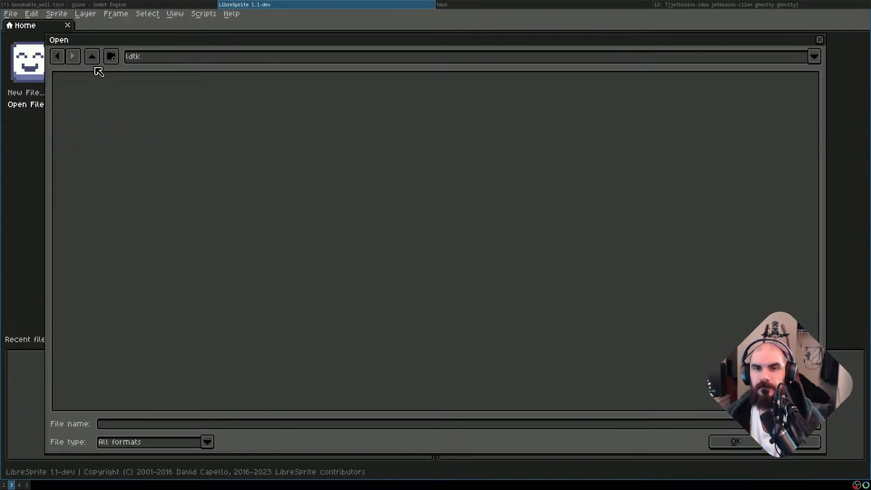
left_click(94, 62)
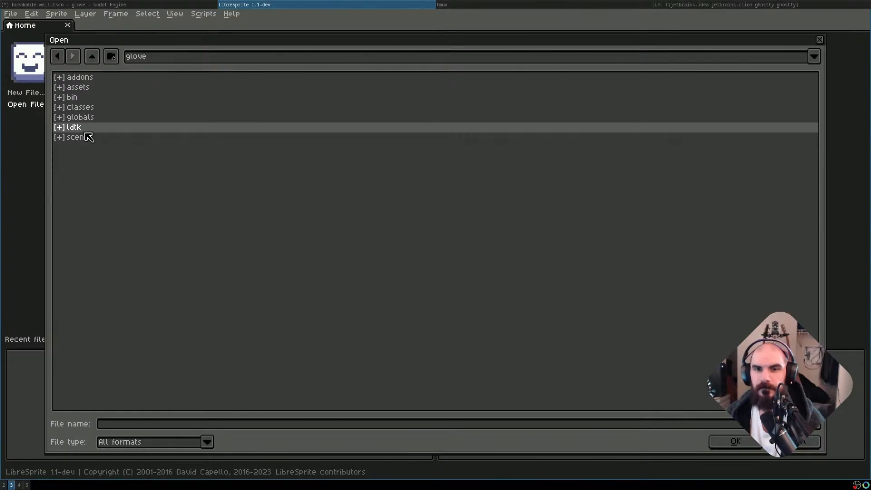
Look for the tileset image in the project's scenes folder and in assets/tilesets
double_click(85, 138)
left_click(92, 57)
left_click(85, 89)
double_click(86, 89)
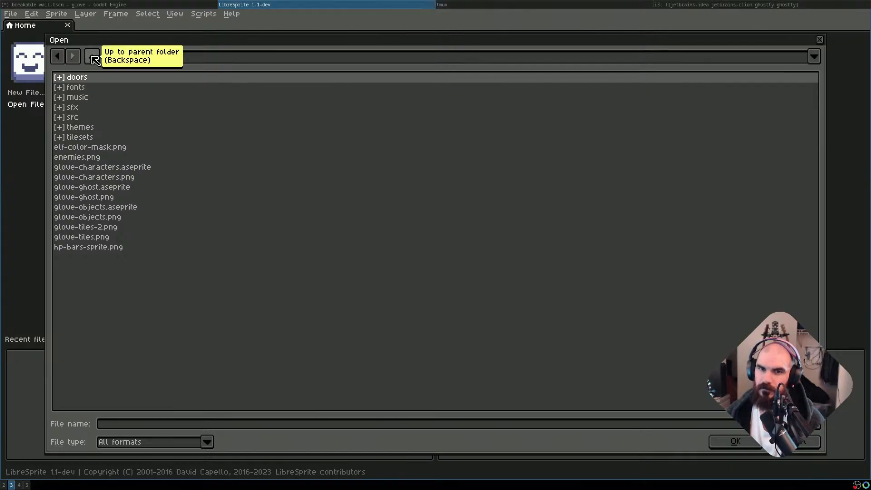
double_click(86, 136)
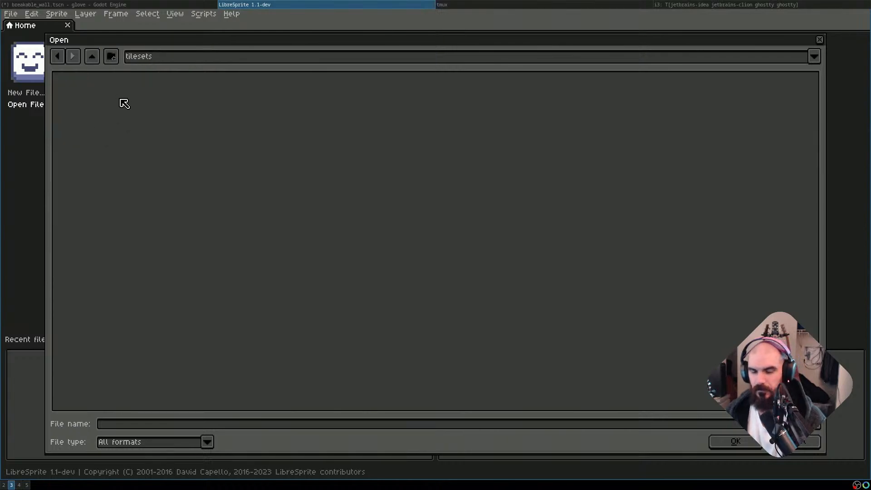
left_click(93, 56)
left_click(99, 57)
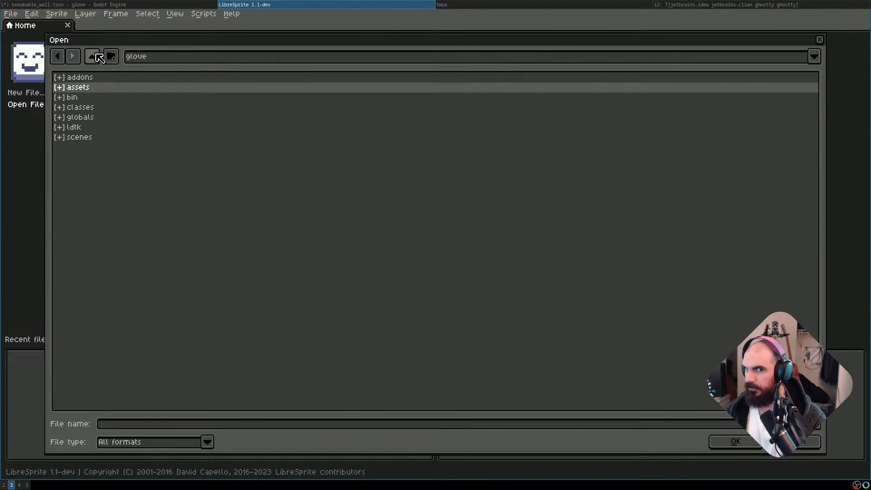
Look for the tileset image in scenes/levels and check the available file type filters
double_click(98, 139)
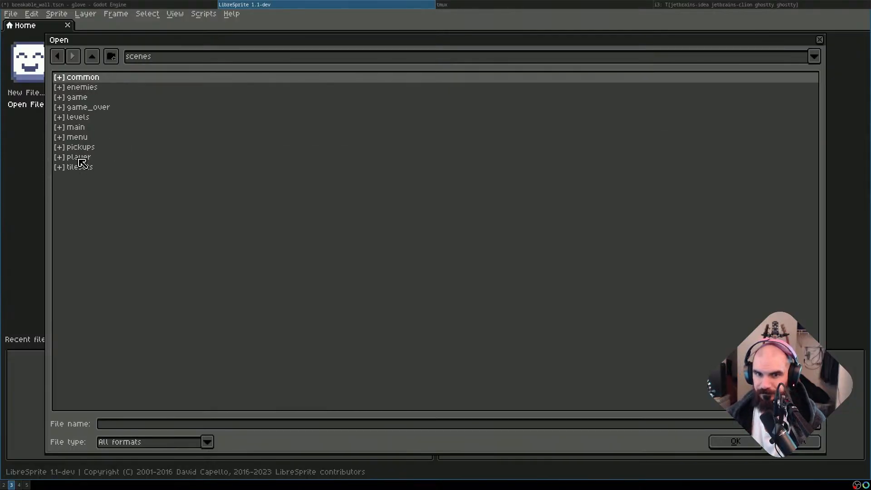
double_click(89, 117)
left_click(99, 58)
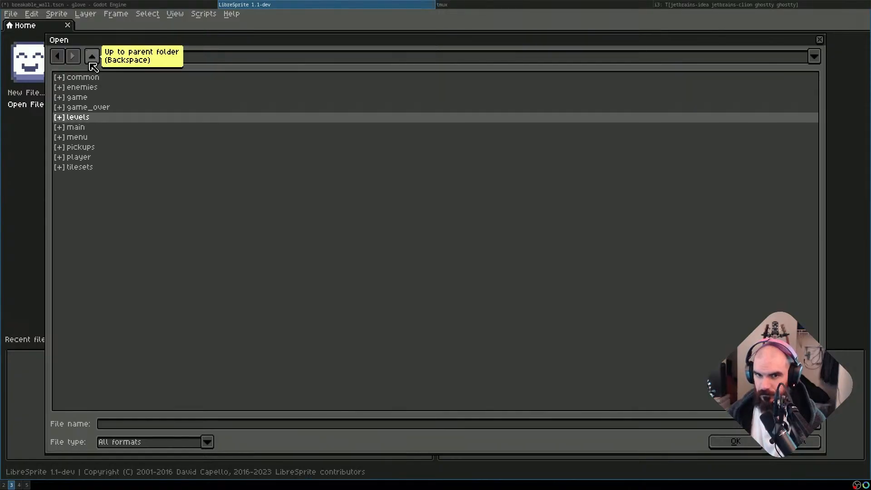
double_click(76, 118)
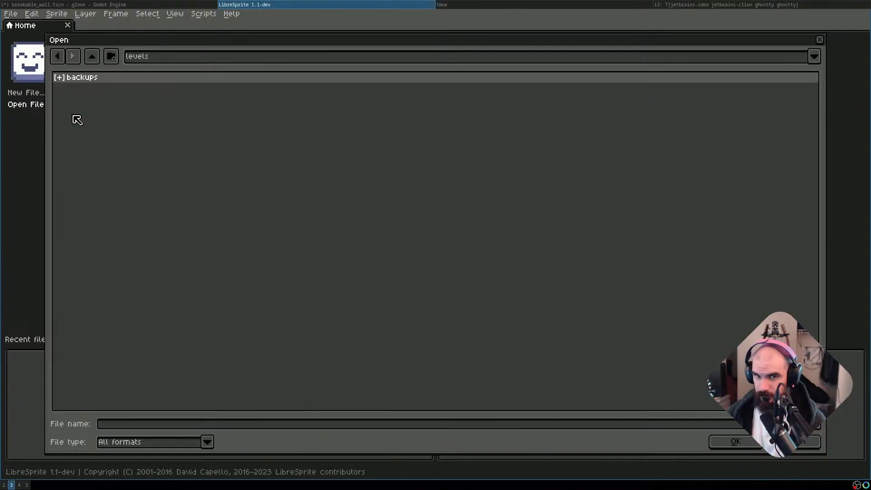
left_click(97, 58)
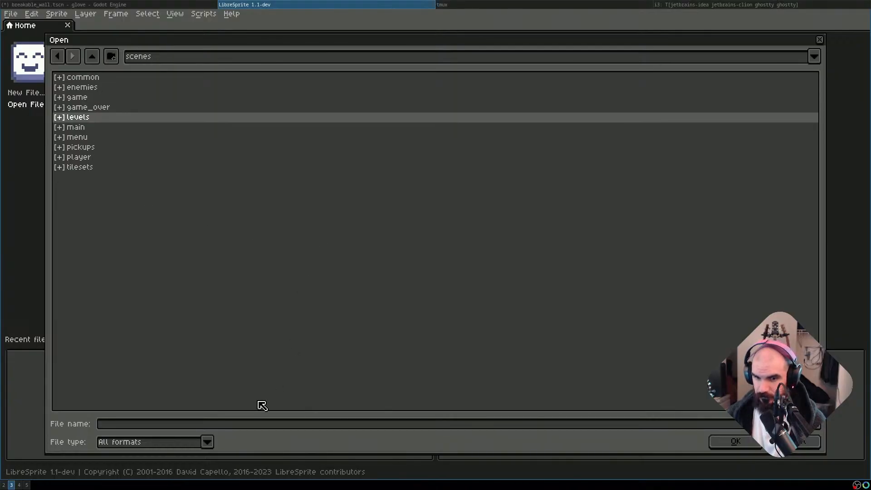
left_click(207, 441)
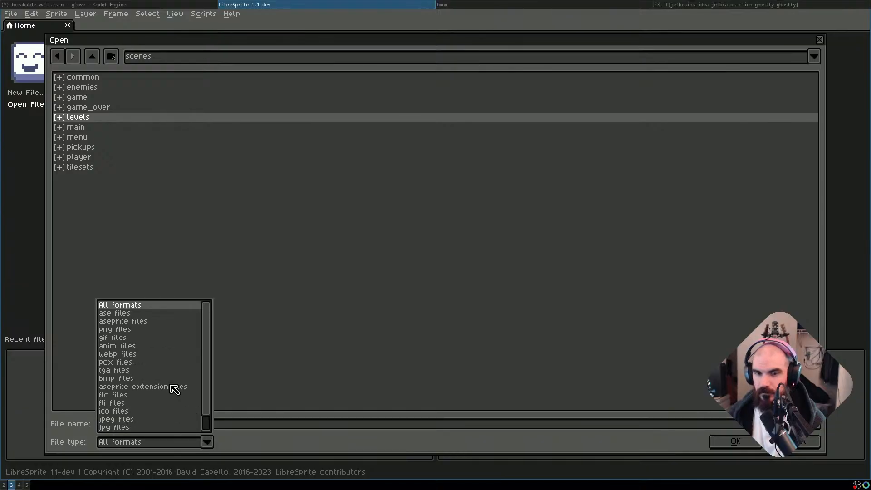
left_click(194, 214)
Return to the assets folder, check glove-characters.aseprite and the tilesets folder, and switch back to Godot
left_click(92, 56)
left_click(102, 82)
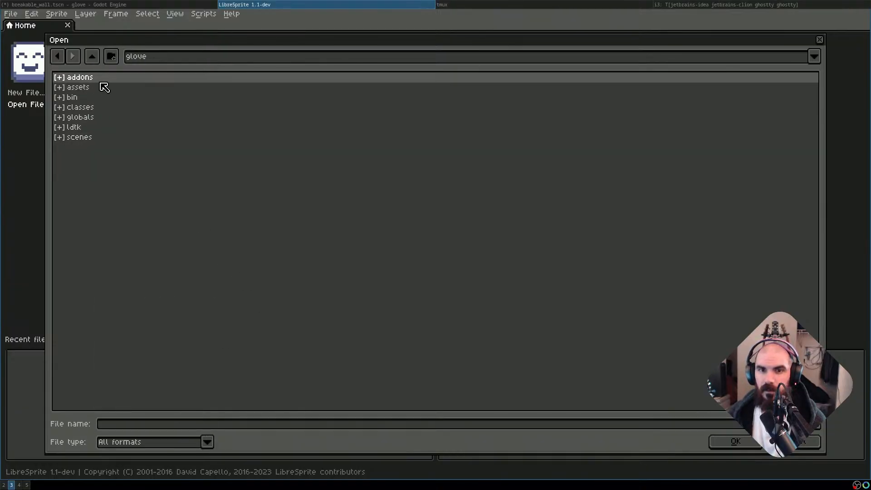
double_click(104, 87)
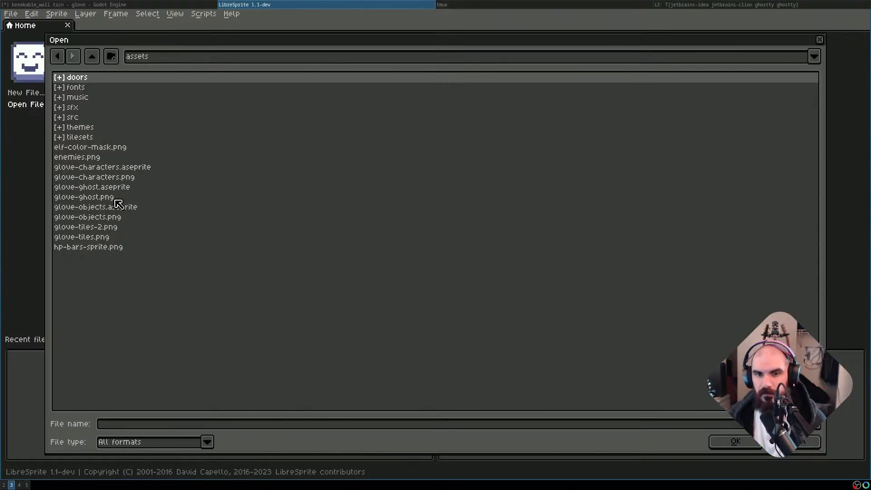
left_click(112, 171)
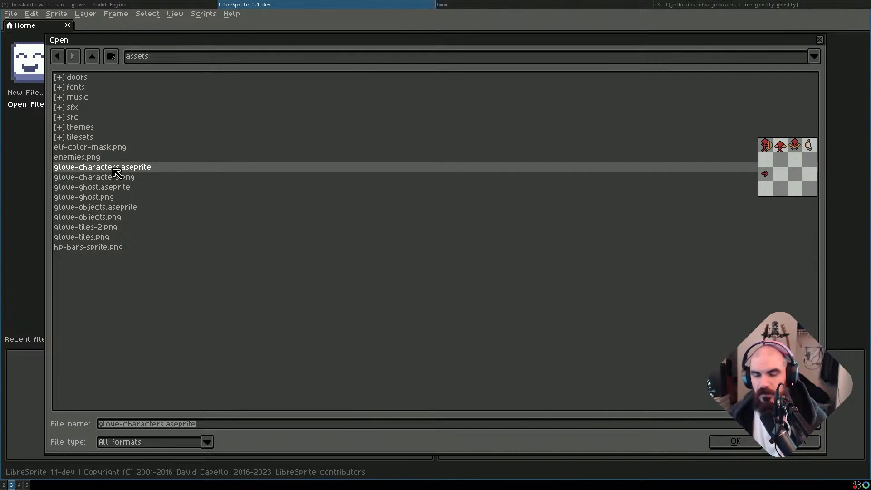
double_click(98, 138)
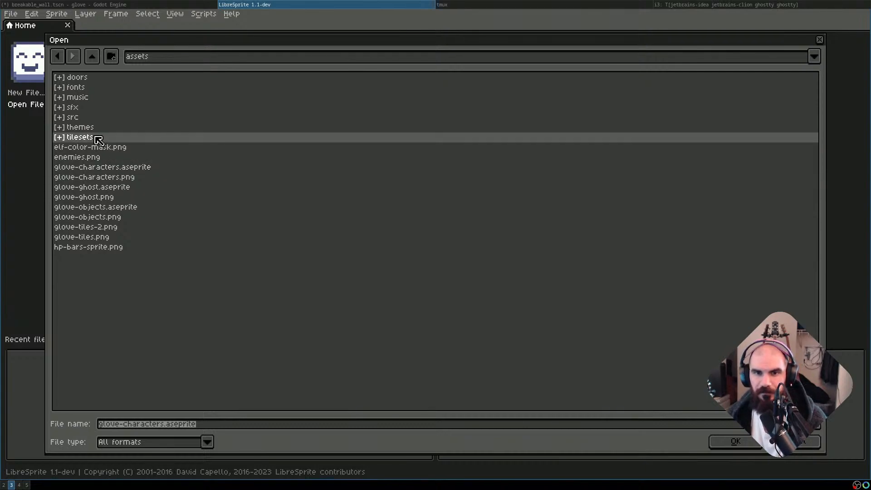
left_click(93, 64)
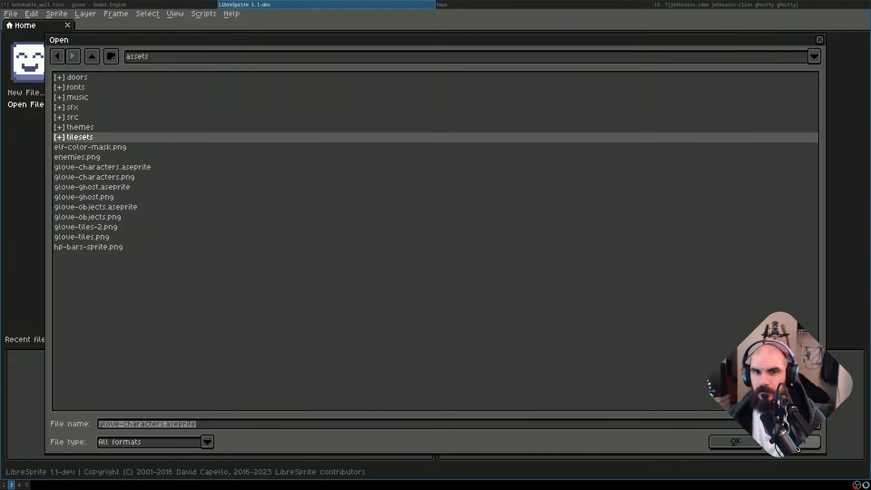
key("super+Left")
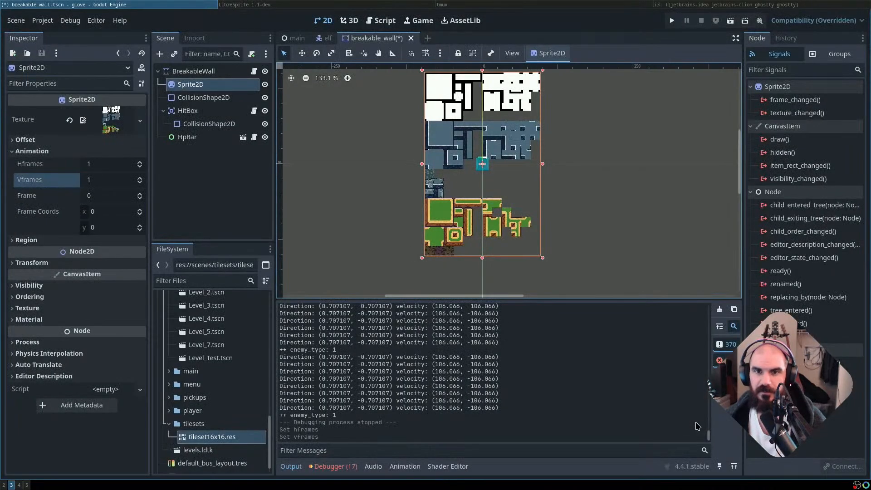
Look through the scenes folder for the tileset image, collapse its levels and tilesets subfolders, and select levels.ldtk
scroll(198, 388, "up", 5)
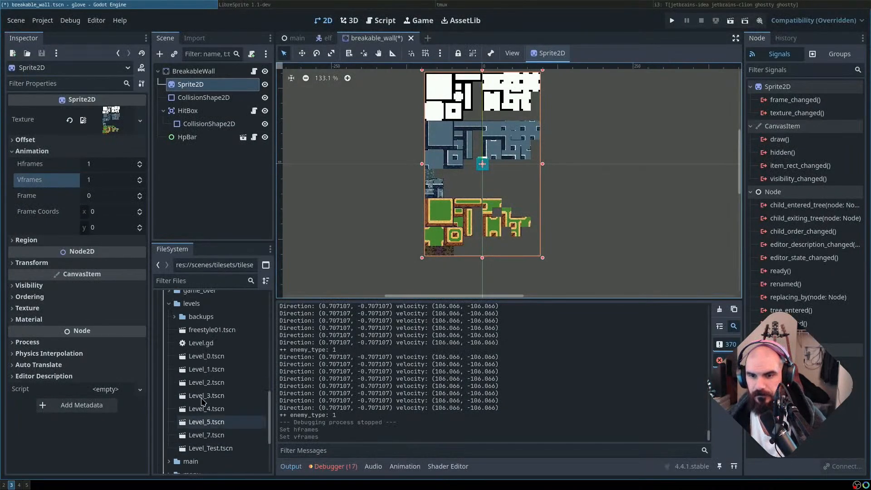
scroll(194, 383, "up", 2)
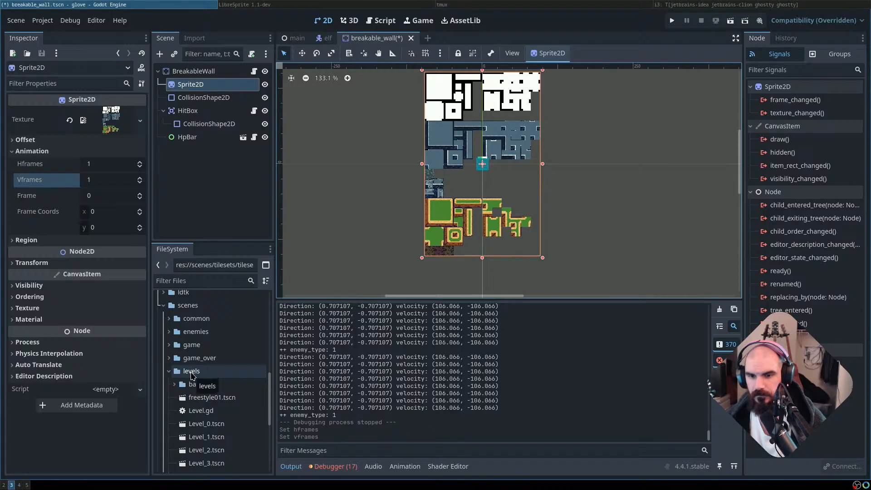
double_click(192, 372)
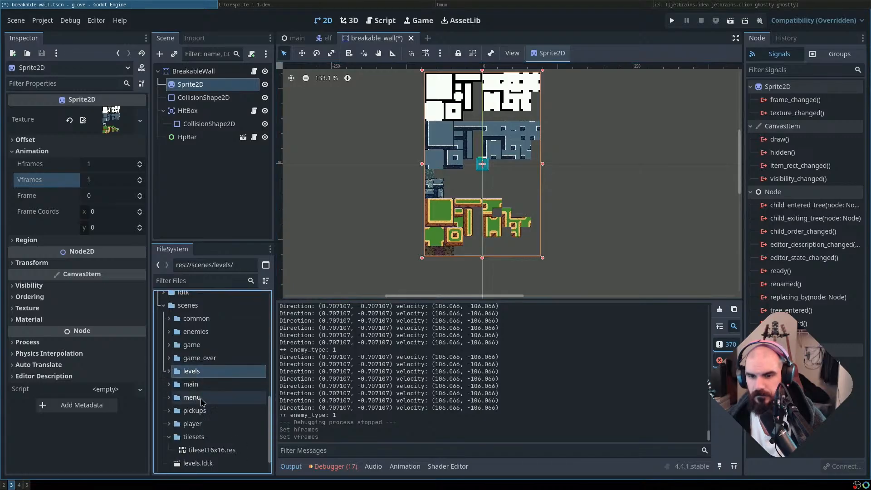
scroll(199, 449, "down", 2)
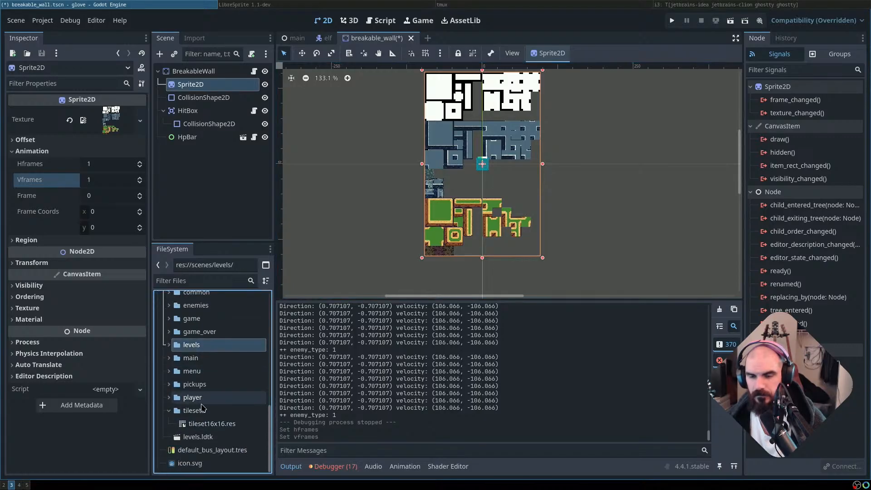
left_click(225, 438)
scroll(220, 408, "up", 2)
scroll(210, 390, "down", 1)
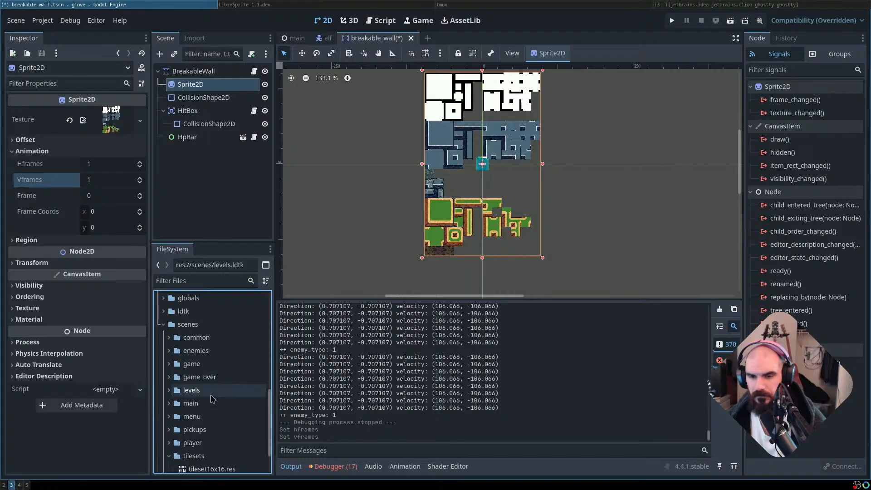
scroll(203, 394, "up", 2)
left_click(169, 456)
scroll(194, 398, "down", 2)
Expand scenes/levels to check its files for the tileset image, and collapse the folder again
double_click(193, 357)
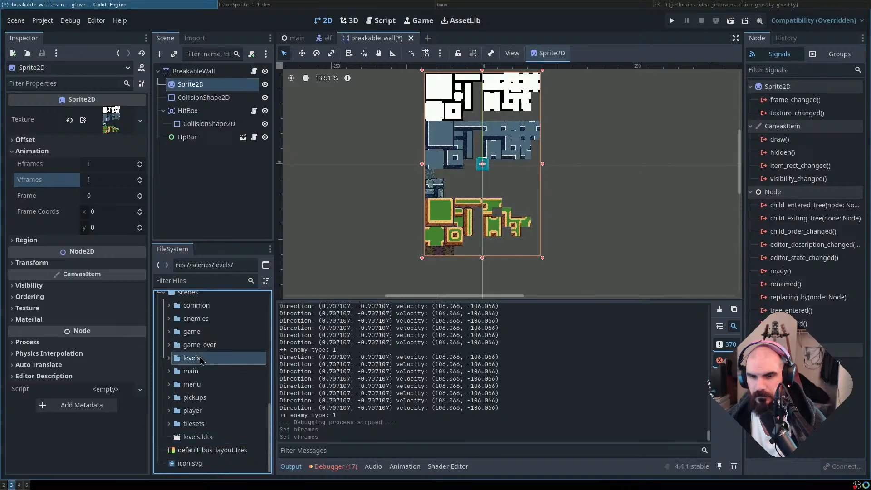
scroll(217, 355, "down", 1)
scroll(215, 355, "down", 3)
scroll(222, 340, "up", 2)
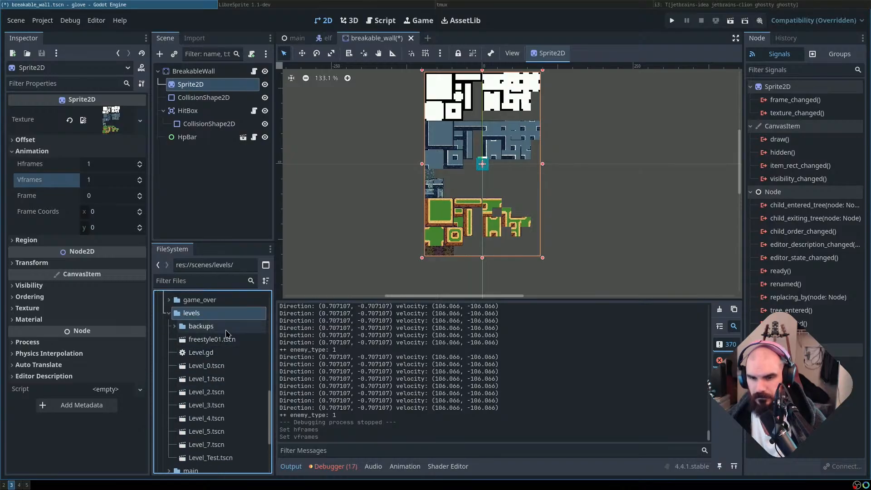
double_click(206, 317)
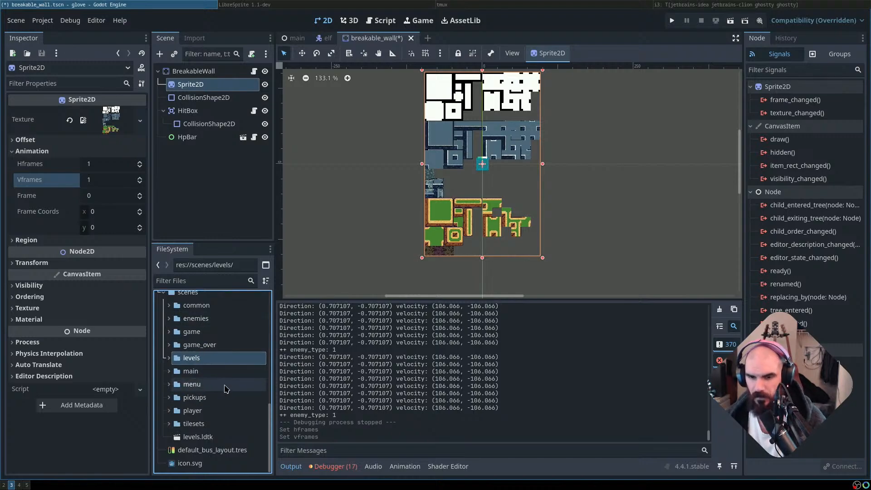
Collapse the scenes folder and look for the tileset image in assets, including its tilesets subfolder
scroll(225, 378, "up", 3)
left_click(212, 361)
scroll(213, 359, "up", 5)
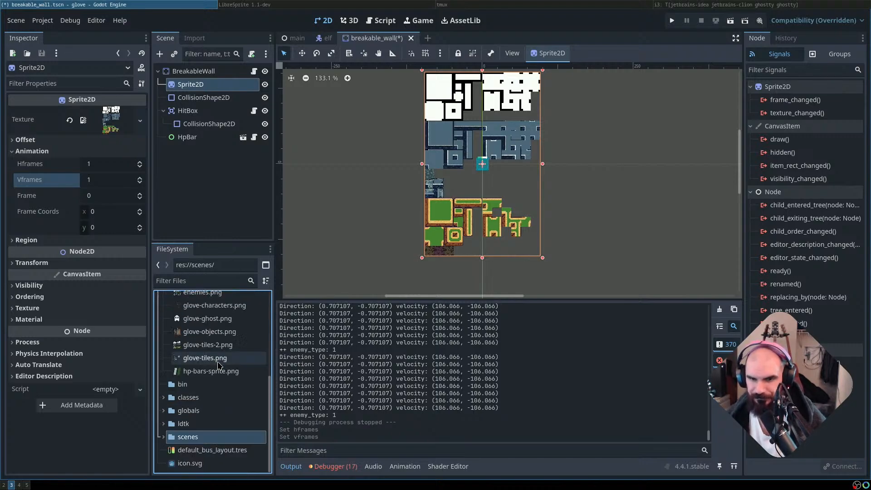
scroll(239, 336, "up", 3)
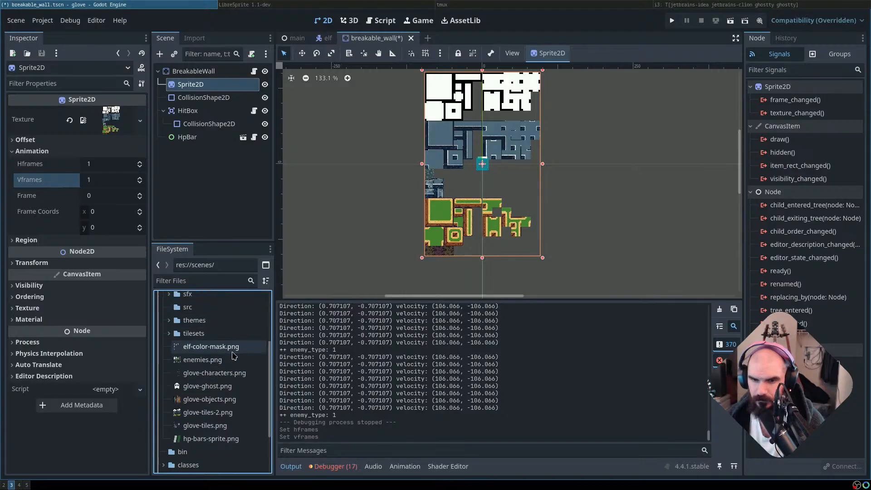
double_click(214, 358)
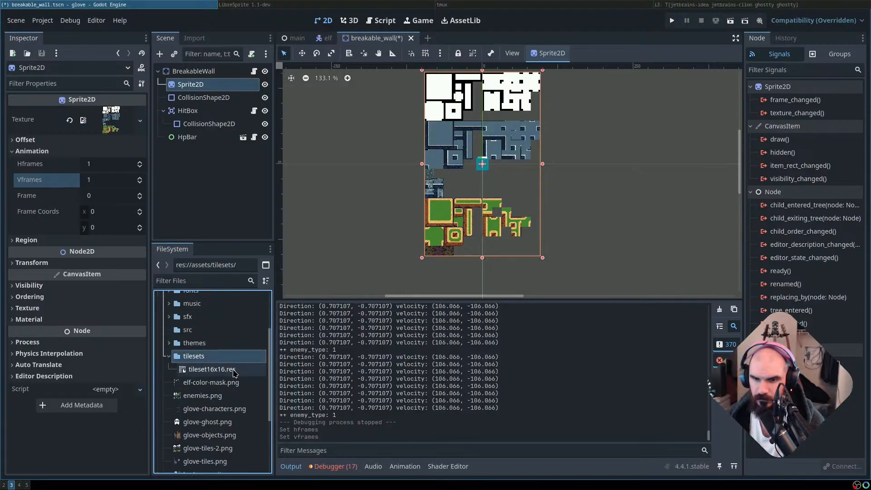
double_click(207, 356)
left_click(214, 343)
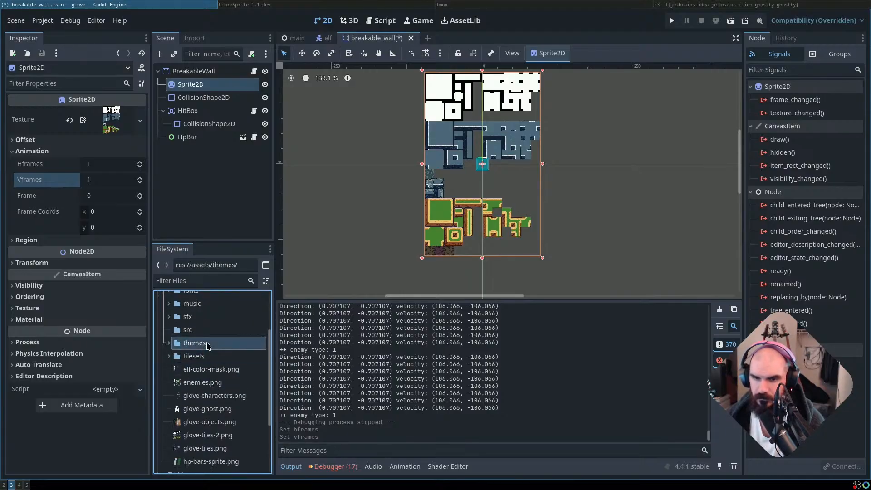
scroll(213, 343, "up", 3)
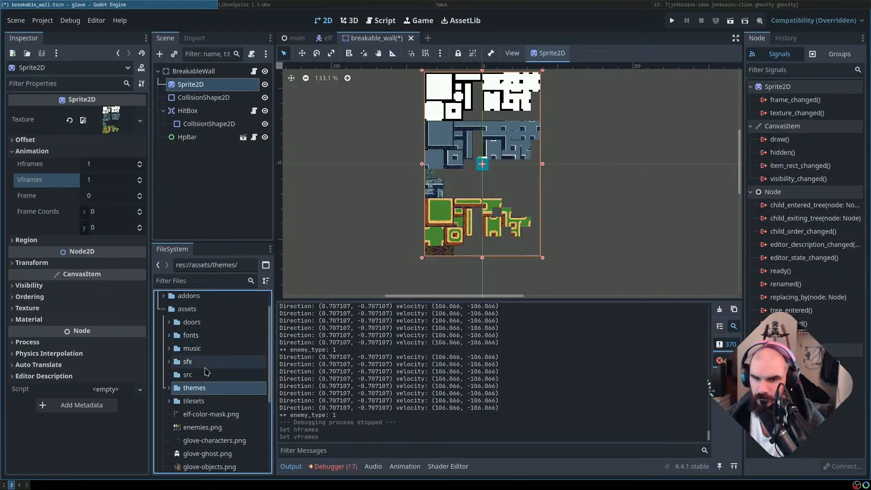
Collapse and reopen the assets folder, and check its image files down to the scenes folder
double_click(200, 309)
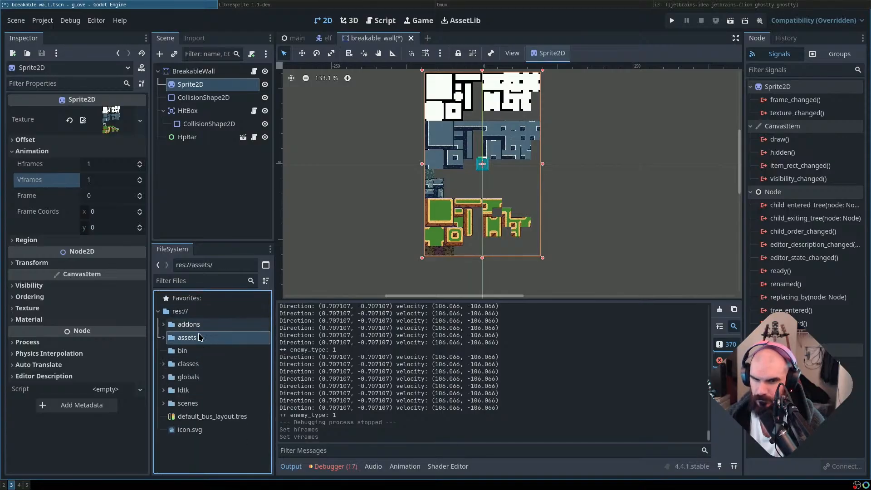
double_click(203, 341)
scroll(213, 363, "down", 5)
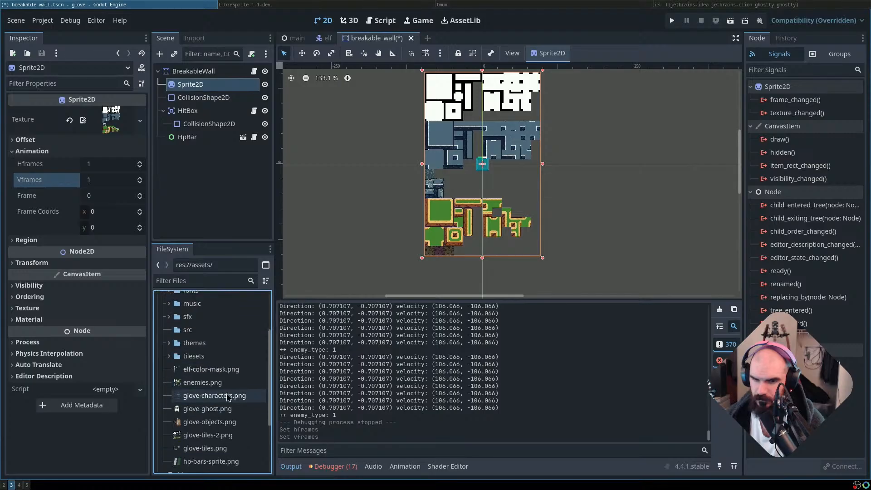
scroll(220, 388, "down", 3)
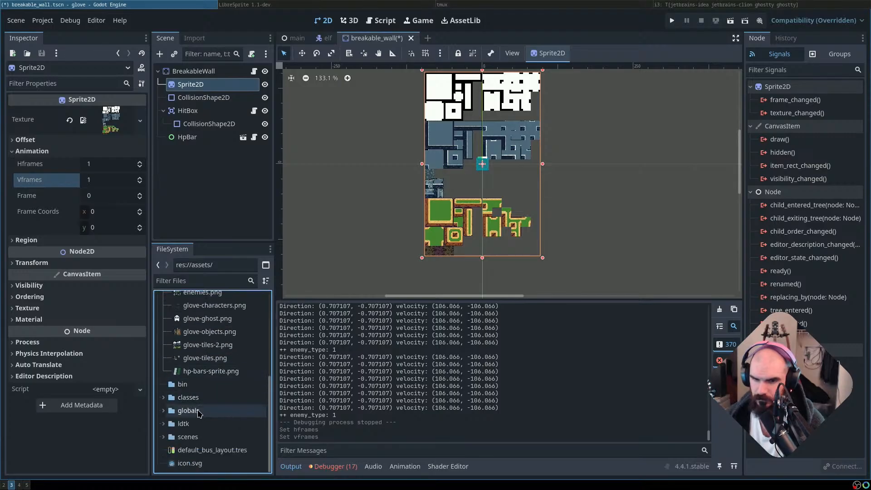
left_click(190, 438)
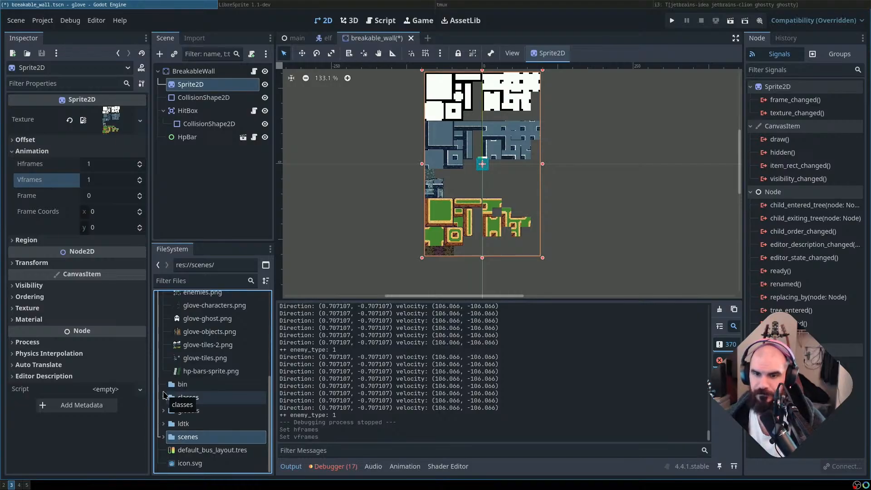
Expand the Sprite2D texture and read its load path to identify the source image file
left_click(111, 119)
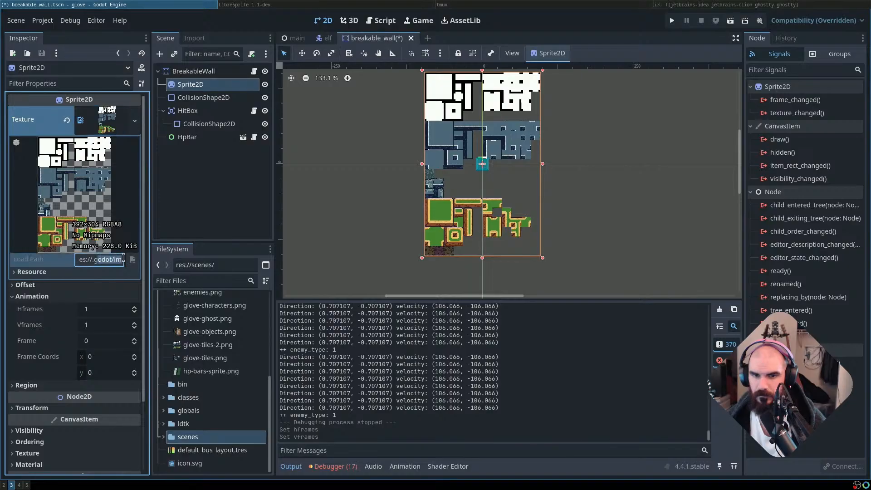
left_click(107, 257)
mouse_move(107, 257)
left_mouse_down()
mouse_move(129, 256)
mouse_move(113, 256)
left_mouse_up()
left_click(81, 256)
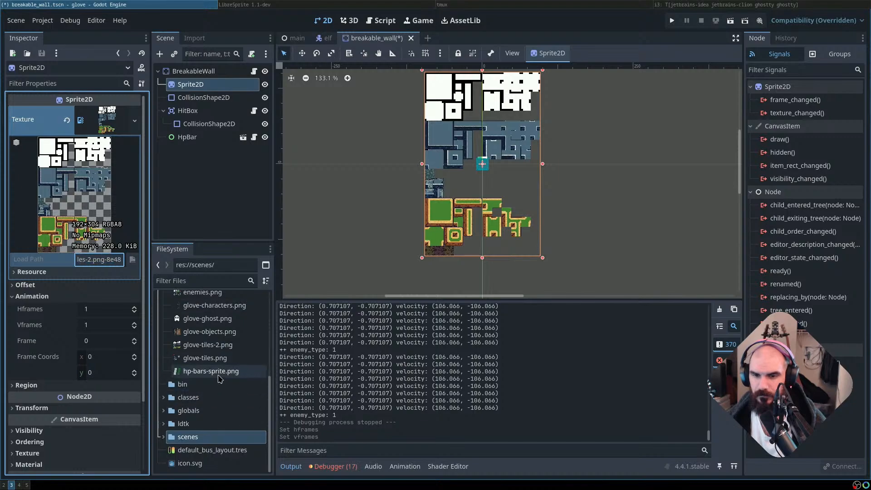
Find glove-tiles-2.png in the project's assets folder and select it
mouse_move(211, 347)
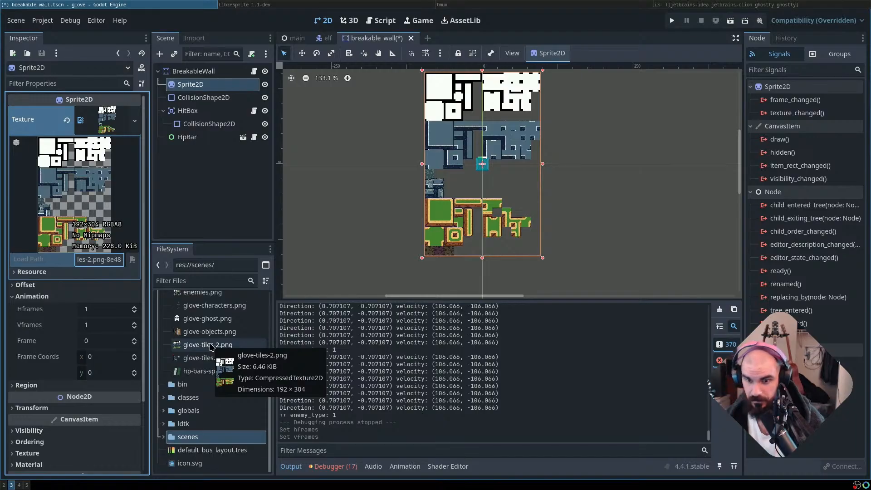
left_click(211, 346)
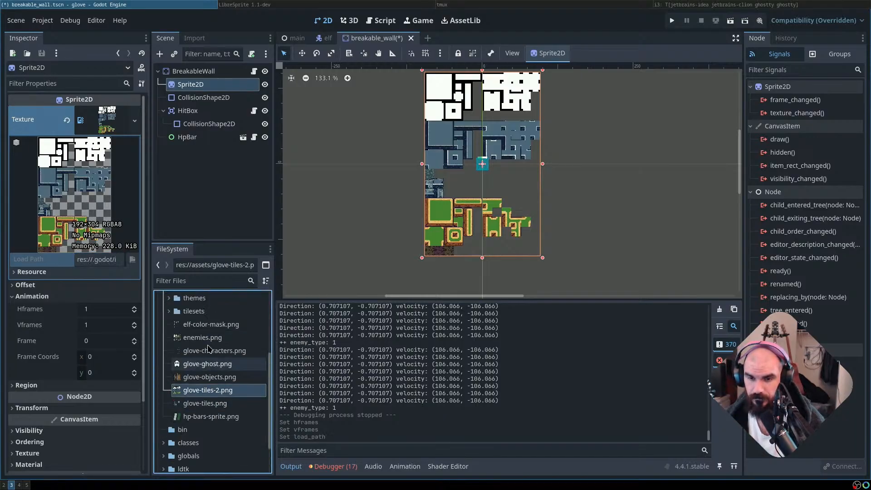
mouse_move(209, 348)
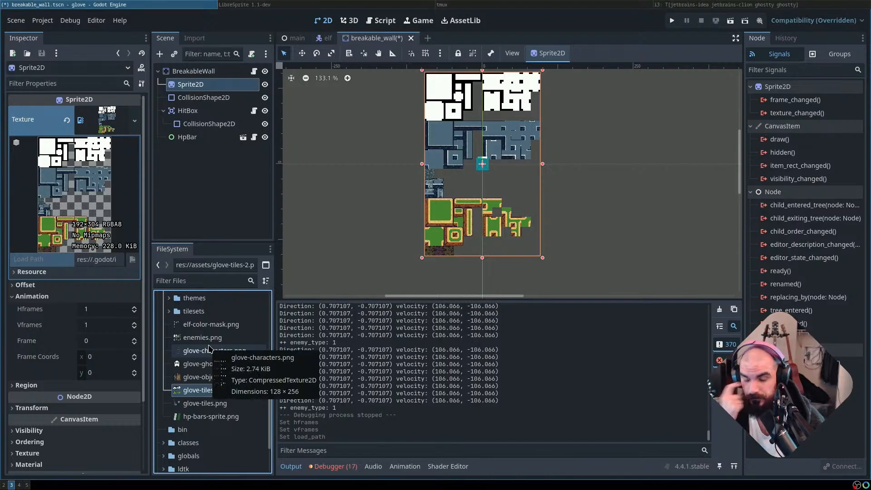
Switch to LibreSprite and preview glove-tiles-2.png and glove-tiles.png in the assets folder
key("super+Right")
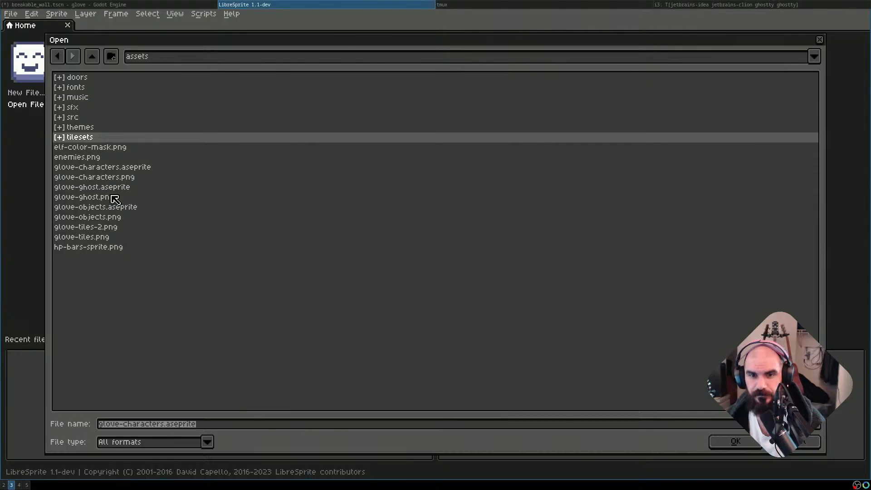
left_click(124, 229)
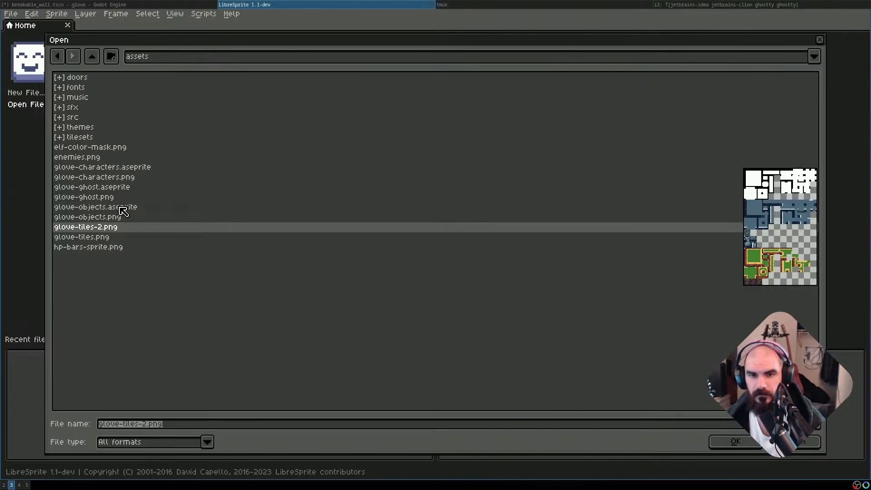
left_click(101, 237)
left_click(114, 227)
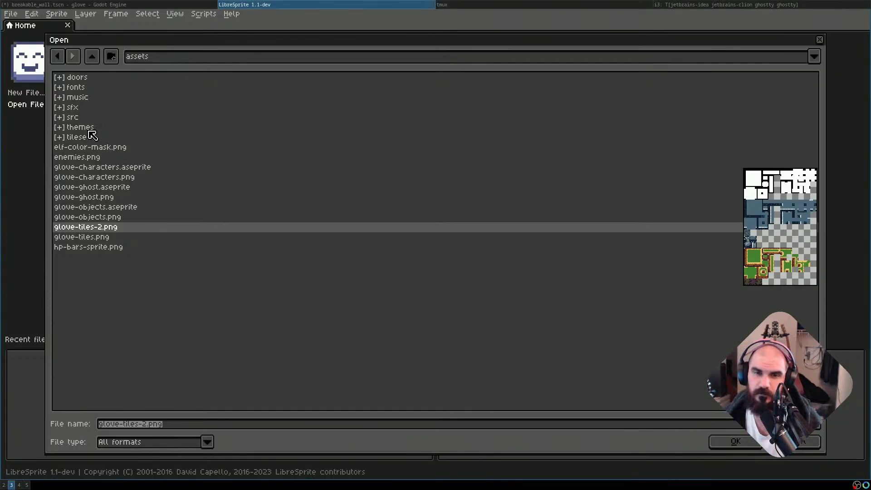
Try to open glove-tiles-2.aseprite from the src folder, and exit LibreSprite
double_click(91, 118)
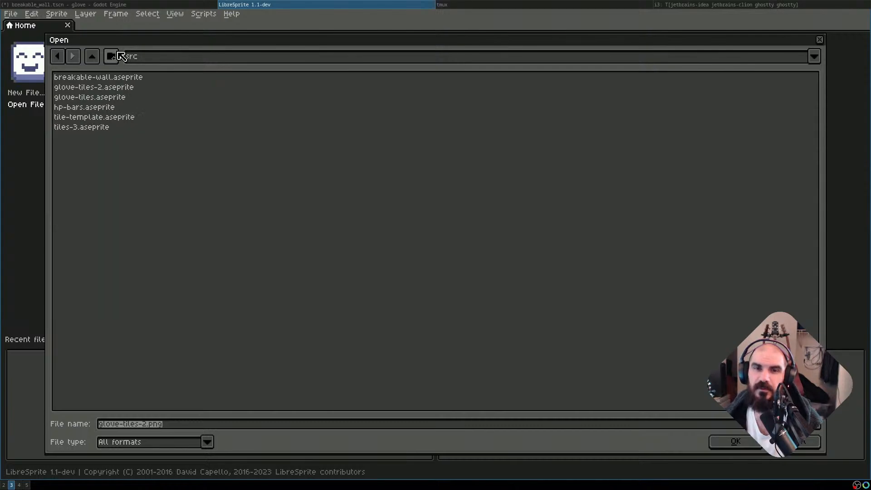
left_click(117, 91)
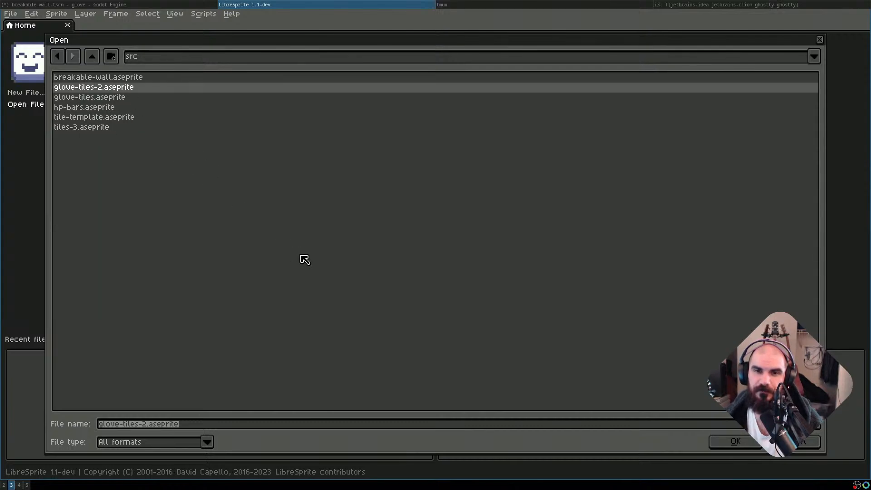
left_click(715, 442)
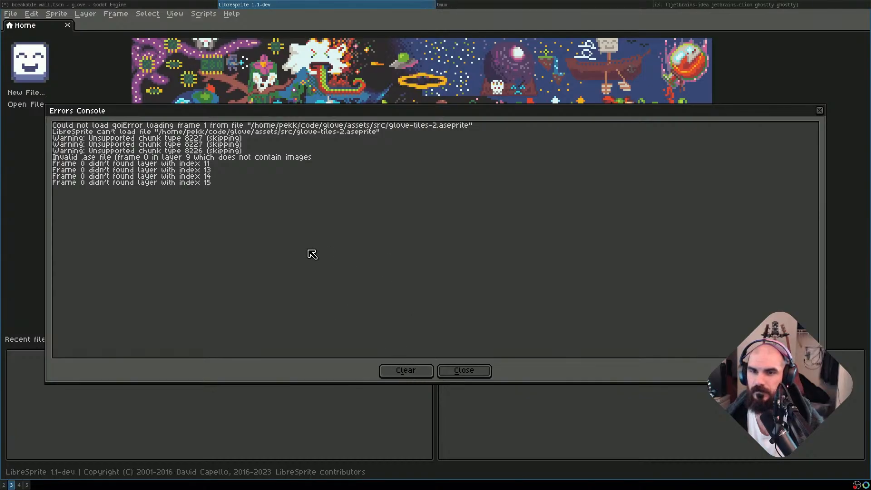
left_click(460, 377)
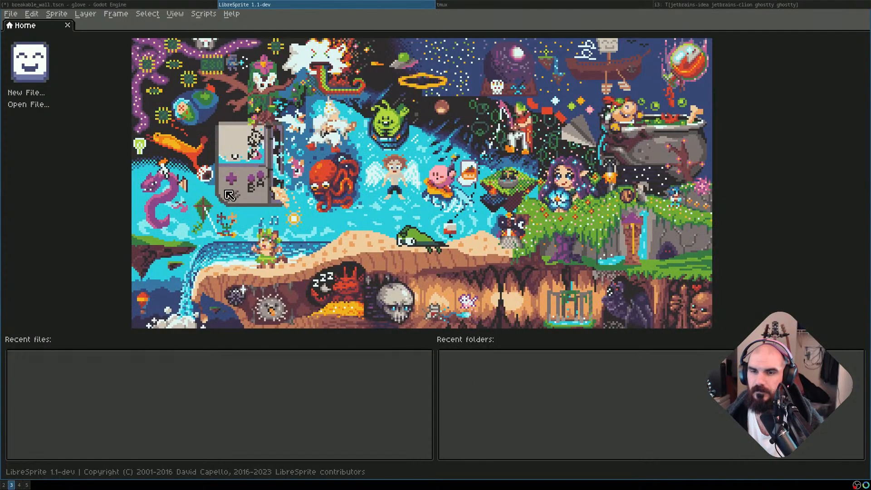
left_click(11, 15)
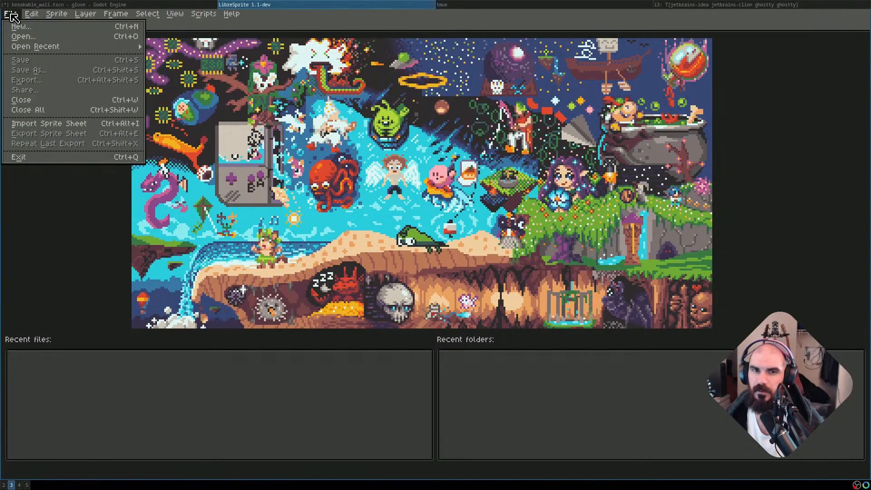
left_click(91, 159)
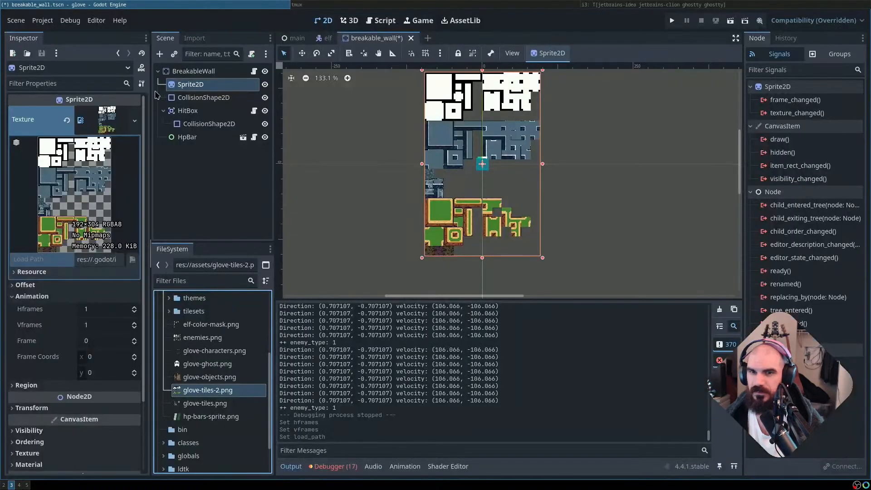
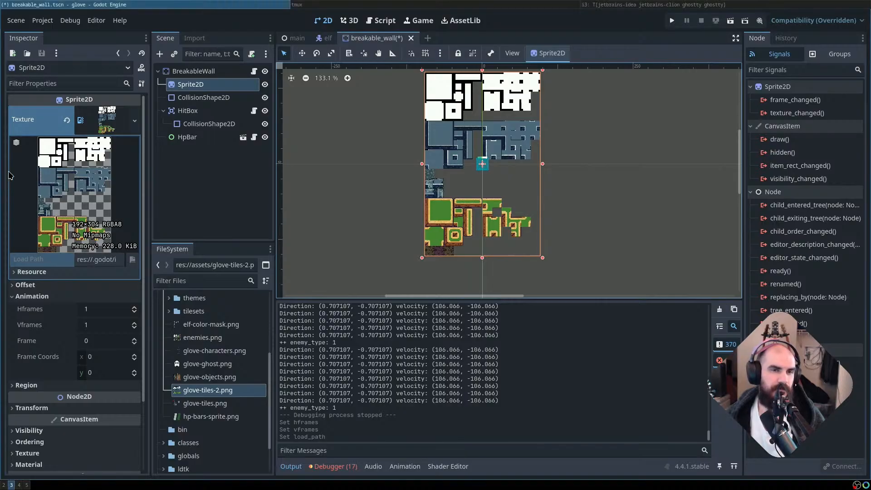
Open the Files file manager, look through the home folder and its application options, and close it
key("super+d")
type("files")
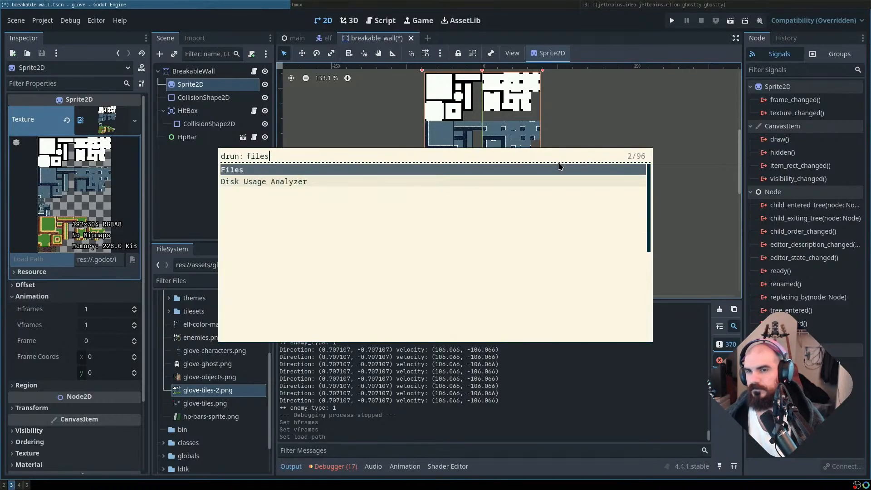
key("Return")
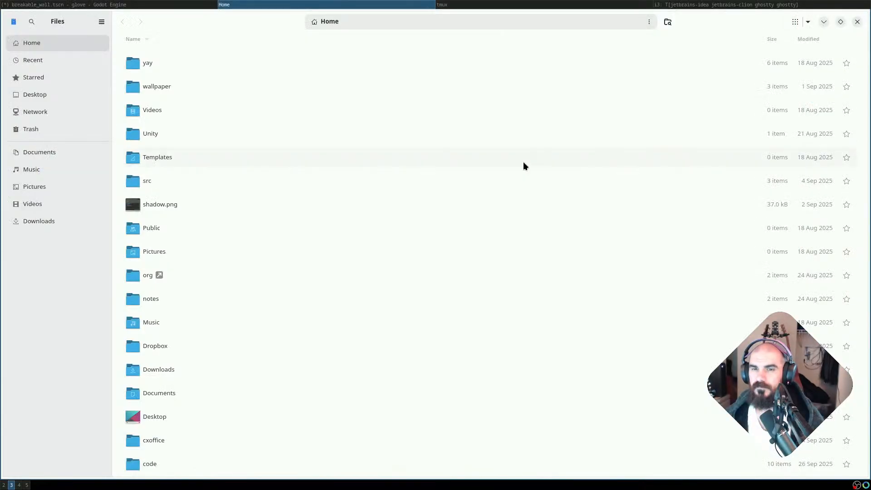
scroll(198, 253, "down", 1)
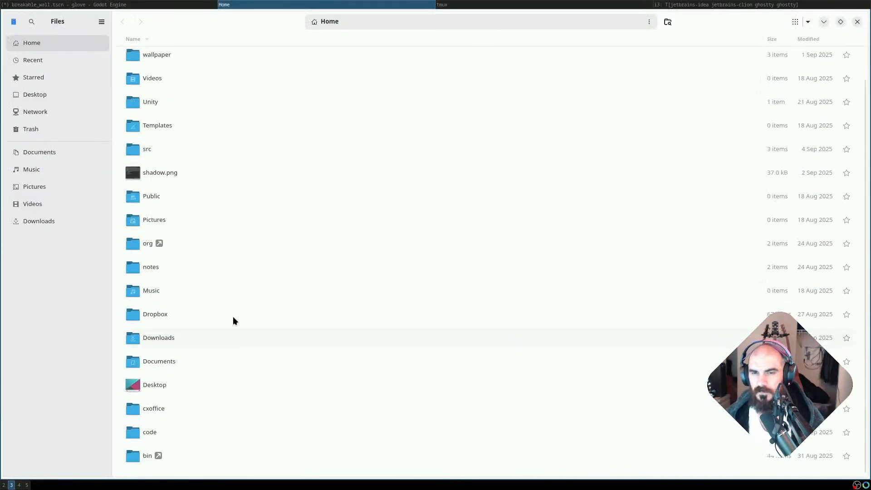
scroll(230, 331, "up", 1)
left_click(352, 23)
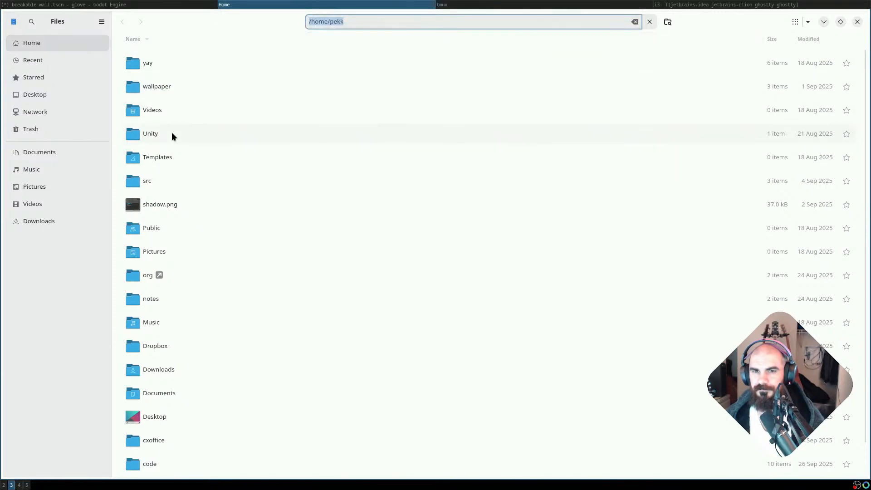
left_click(94, 23)
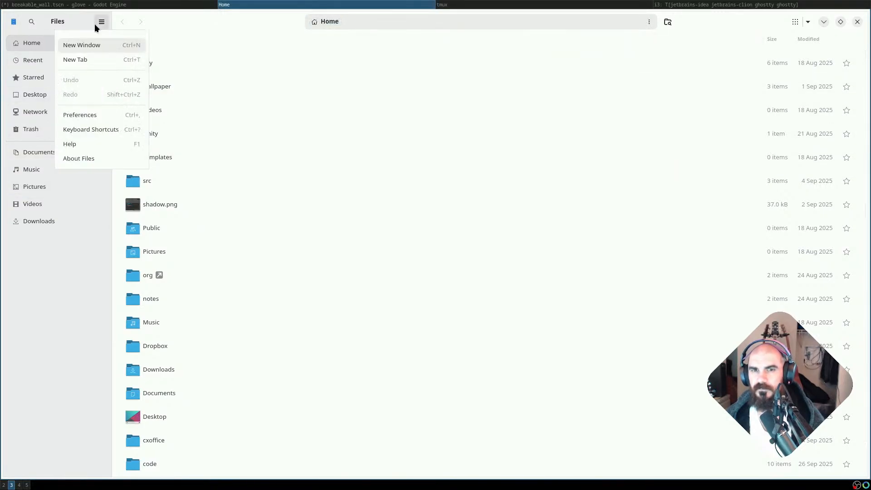
left_click(95, 23)
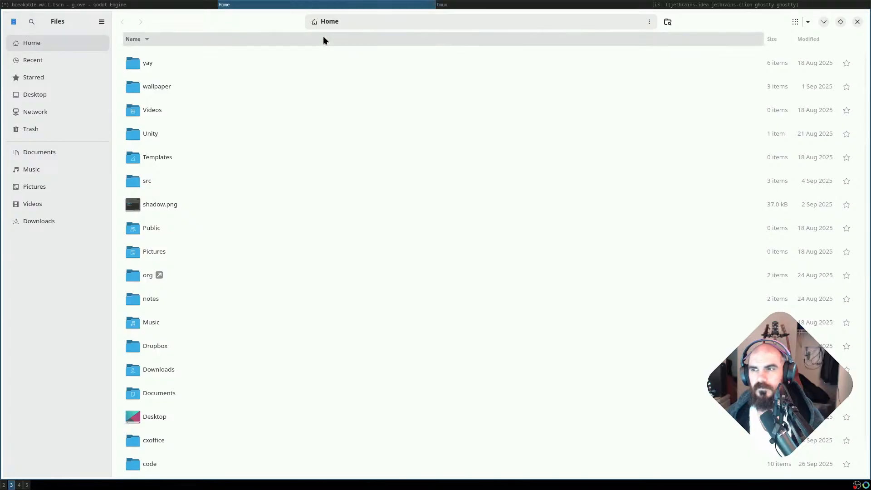
left_click(857, 23)
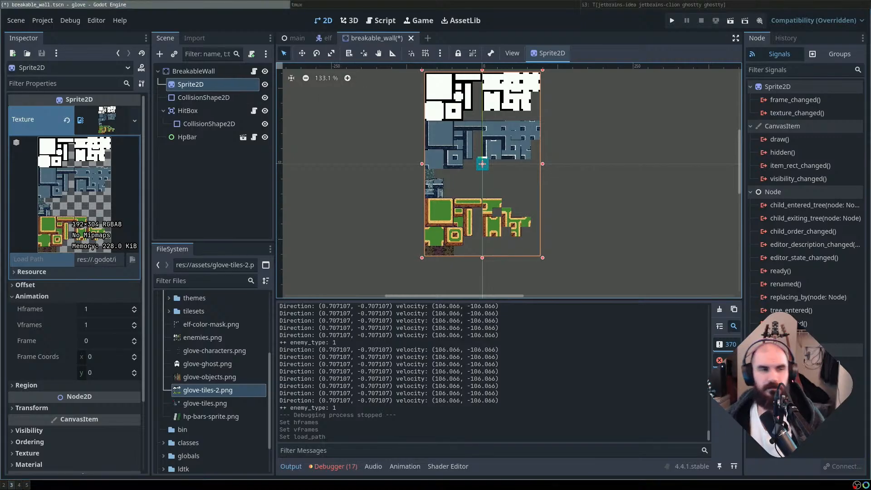
Search the web for "mount samba share linux" and read the Ask Ubuntu answers on mounting an SMB share
key("super+2")
key("ctrl+t")
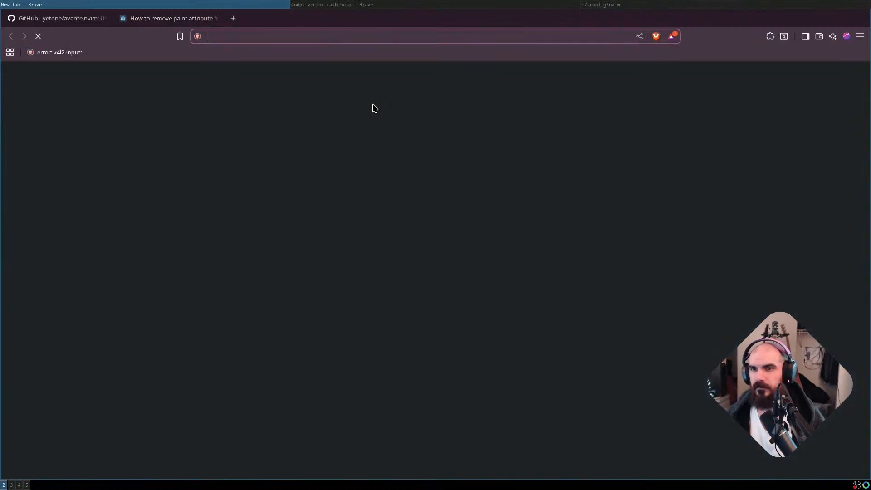
type("mount samba share linux")
key("Return")
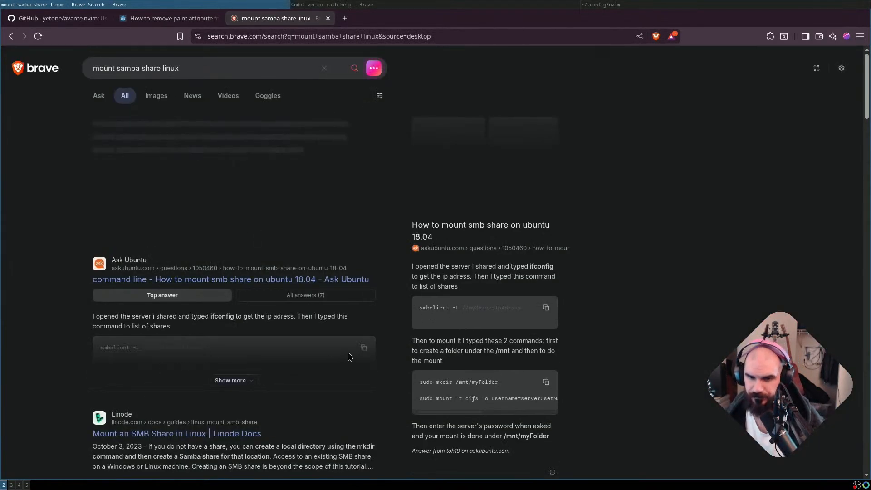
left_click(232, 381)
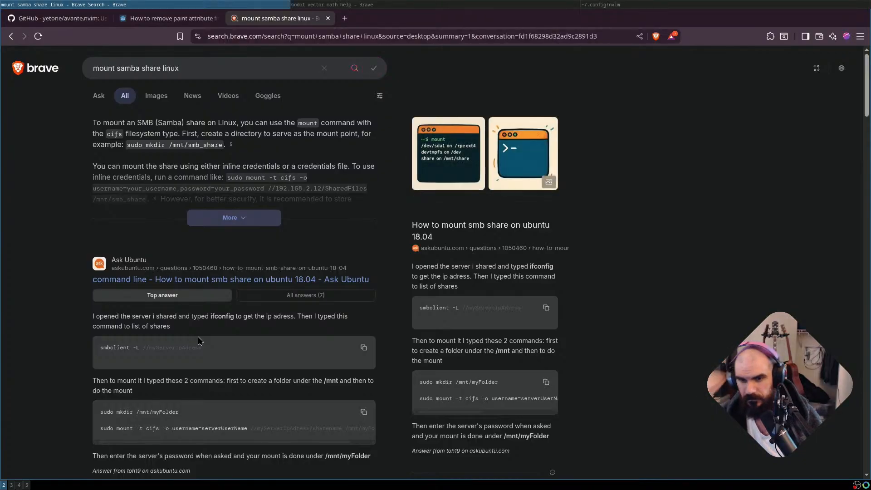
left_click(235, 281)
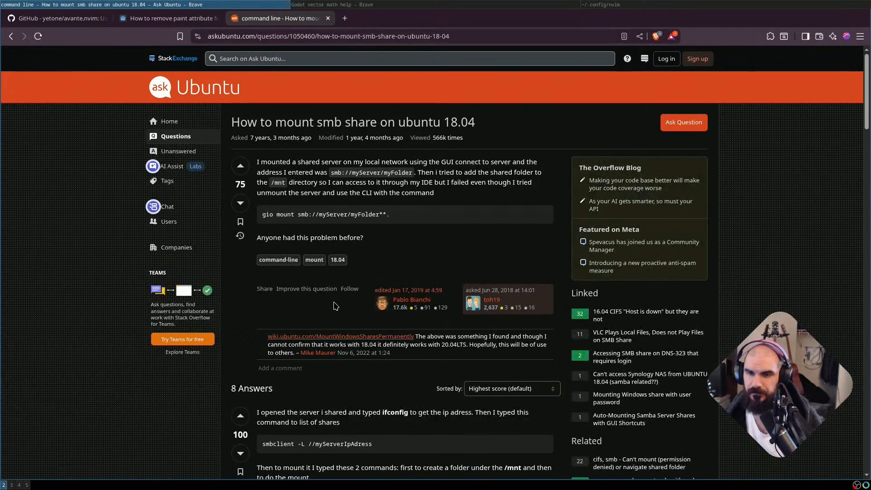
scroll(334, 309, "down", 3)
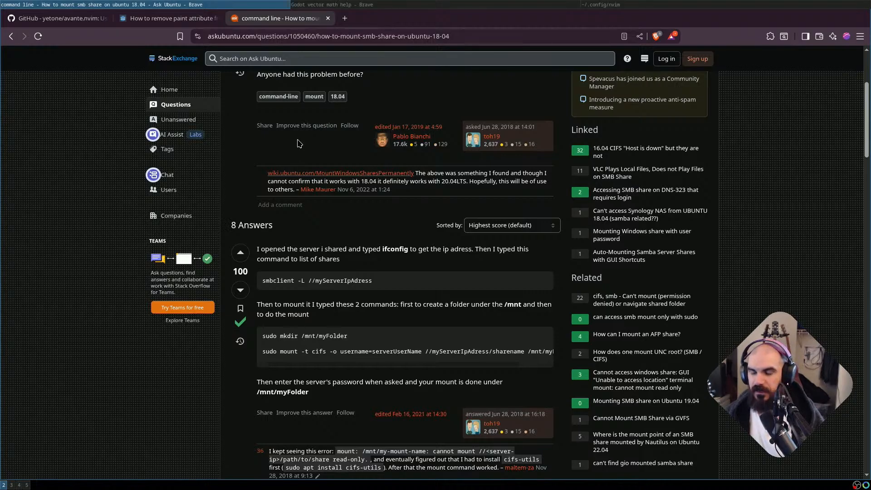
scroll(324, 181, "down", 2)
scroll(324, 180, "down", 6)
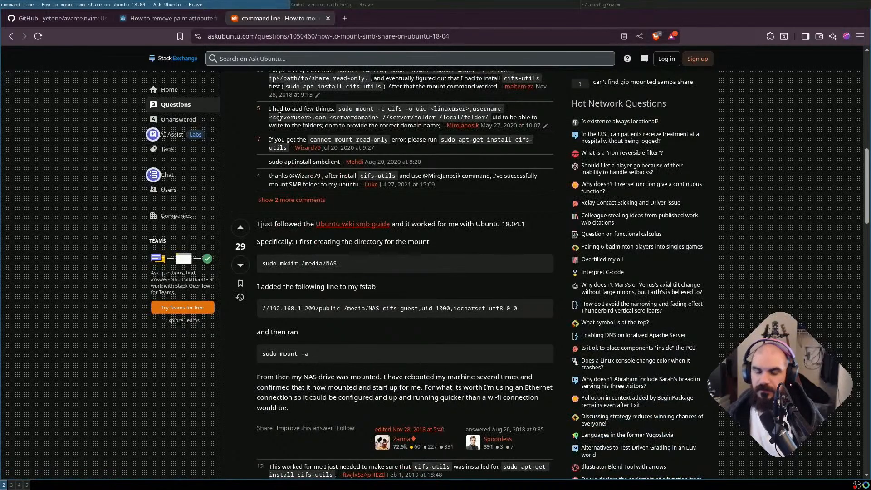
Switch to the terminal in the nvim config folder and ping the host brain
key("super+Right")
key("super+Right")
type("ping brain")
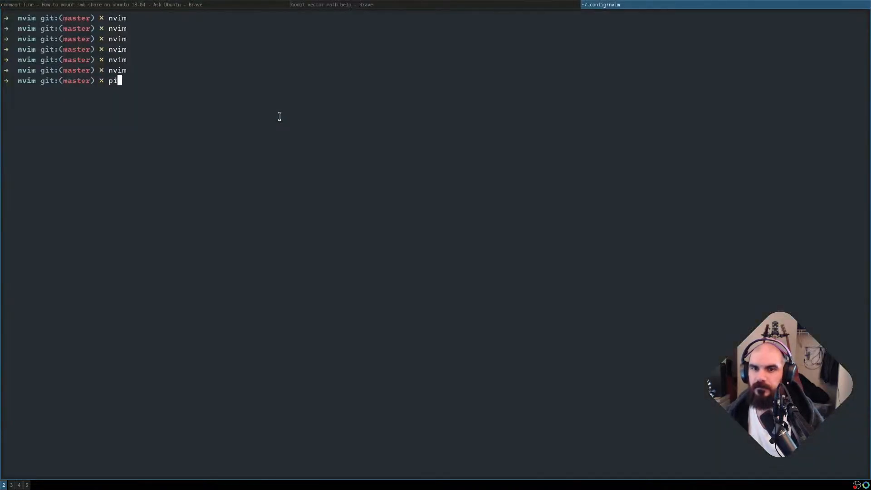
key("Return")
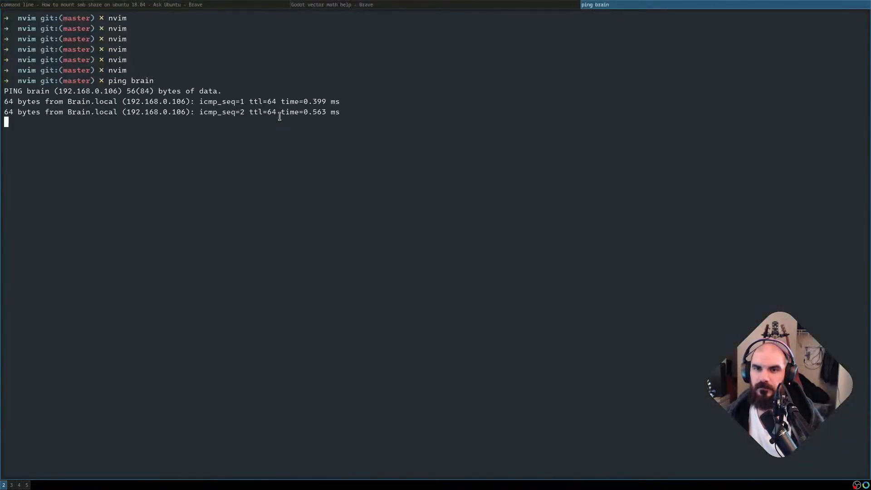
Try to interrupt the running ping to brain and clear the terminal
type("clear")
key("BackSpace")
key("BackSpace")
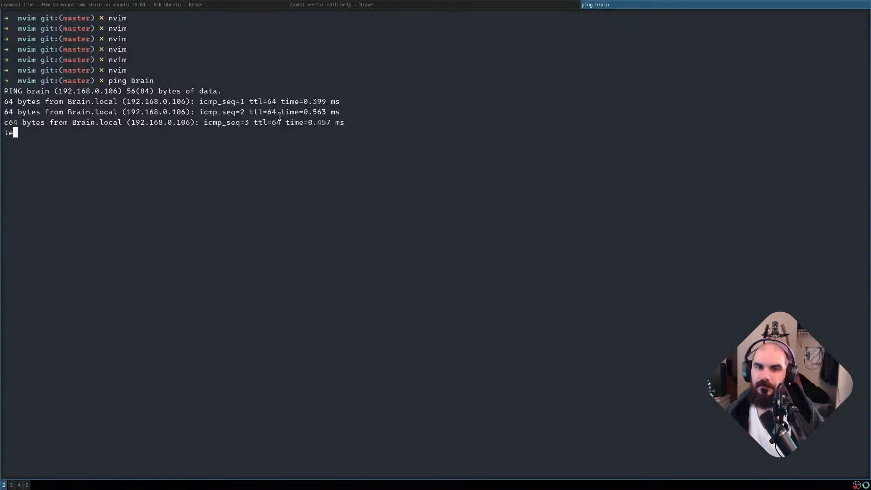
key("ctrl+c")
type("clear")
key("ctrl+c")
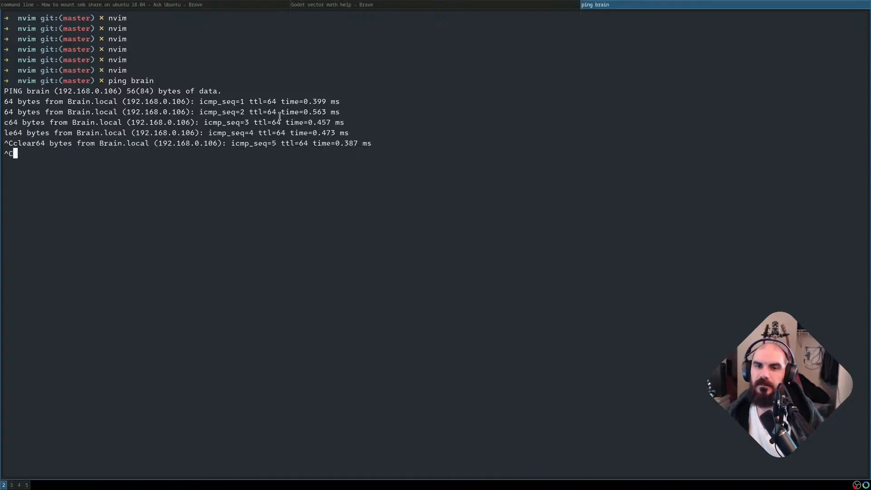
type("c")
key("ctrl+c")
key("ctrl+c")
key("ctrl+c")
key("ctrl+c")
key("ctrl+c")
key("ctrl+c")
key("ctrl+c")
key("ctrl+c")
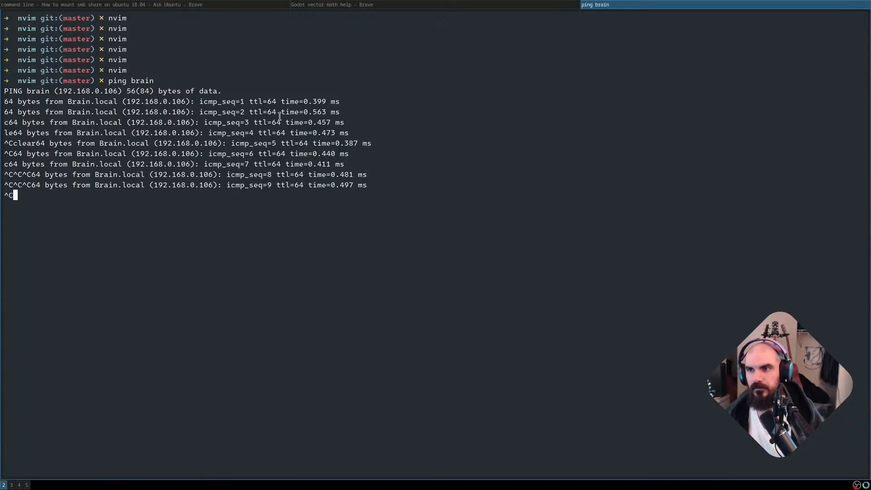
key("super+shift+q")
key("Escape")
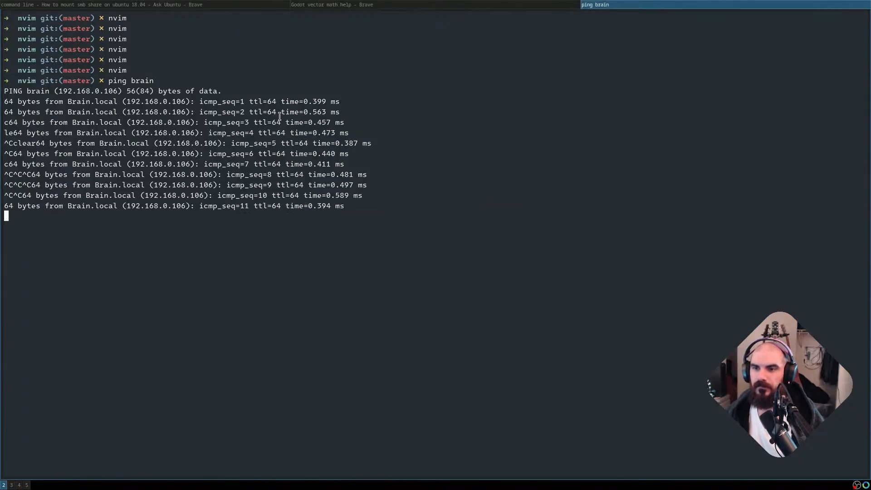
key("ctrl+c")
key("ctrl+c")
key("ctrl+c")
key("ctrl+c")
key("ctrl+c")
key("ctrl+c")
key("ctrl+c")
key("ctrl+c")
key("ctrl+c")
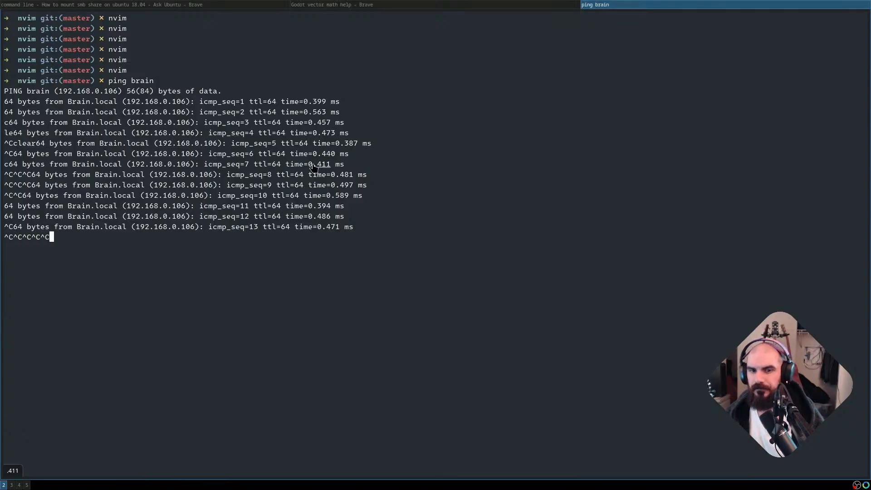
key("ctrl+c")
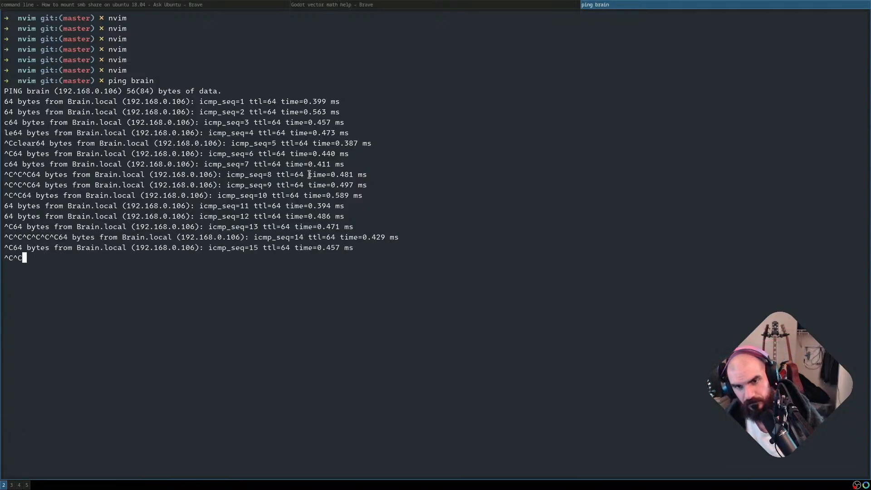
type("CCCC")
key("ctrl+c")
key("ctrl+c")
key("ctrl+c")
key("ctrl+c")
key("ctrl+c")
key("ctrl+c")
key("ctrl+c")
key("ctrl+c")
key("ctrl+c")
key("ctrl+c")
key("ctrl+c")
key("ctrl+c")
key("ctrl+c")
key("ctrl+c")
key("ctrl+c")
key("ctrl+c")
key("ctrl+c")
key("ctrl+c")
key("ctrl+c")
key("ctrl+c")
key("ctrl+c")
key("ctrl+c")
key("ctrl+c")
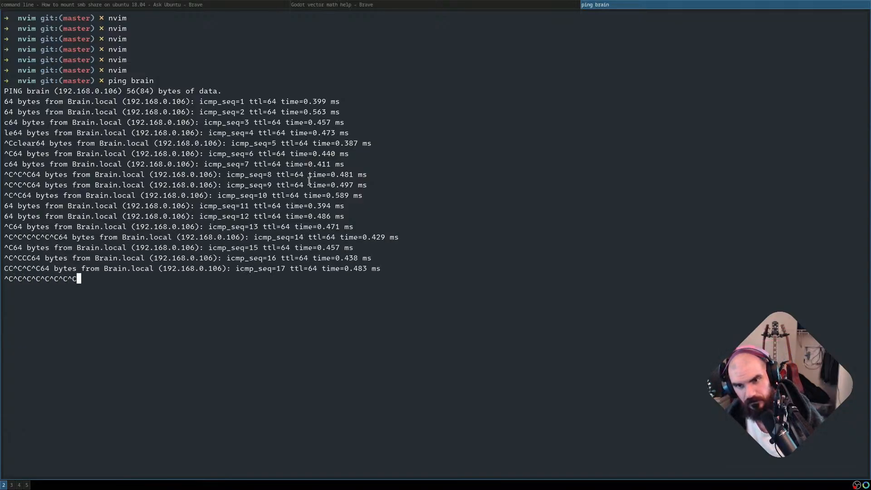
key("ctrl+f")
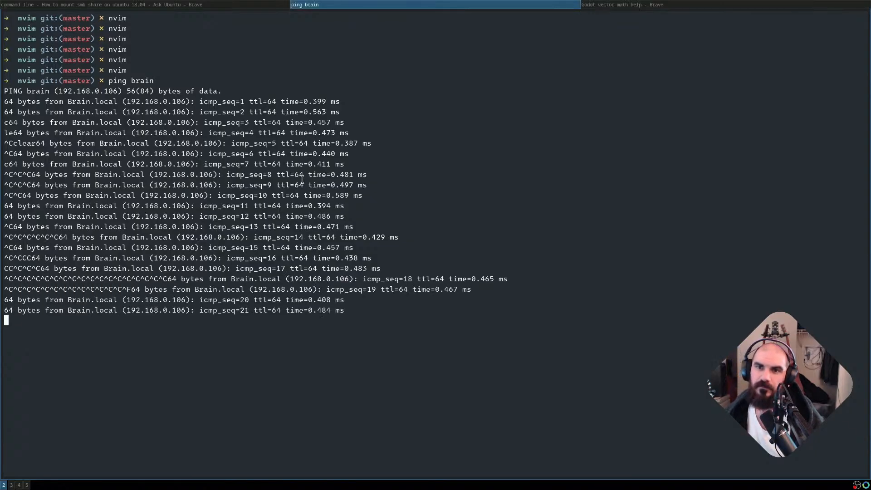
Kill all ping processes with killall -9 from a new terminal, close it, and clear the original terminal
key("super+Return")
type("killall -9 ping")
key("Return")
key("super+shift+q")
type("cl")
key("ctrl+u")
type("clear")
key("Return")
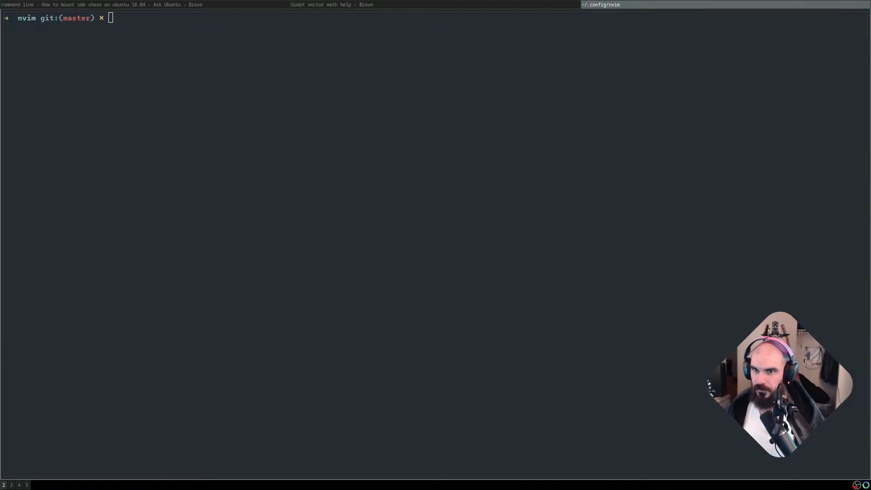
Return to the Ask Ubuntu page in Brave and reread the accepted answer's smbclient and mount commands
key("super+2")
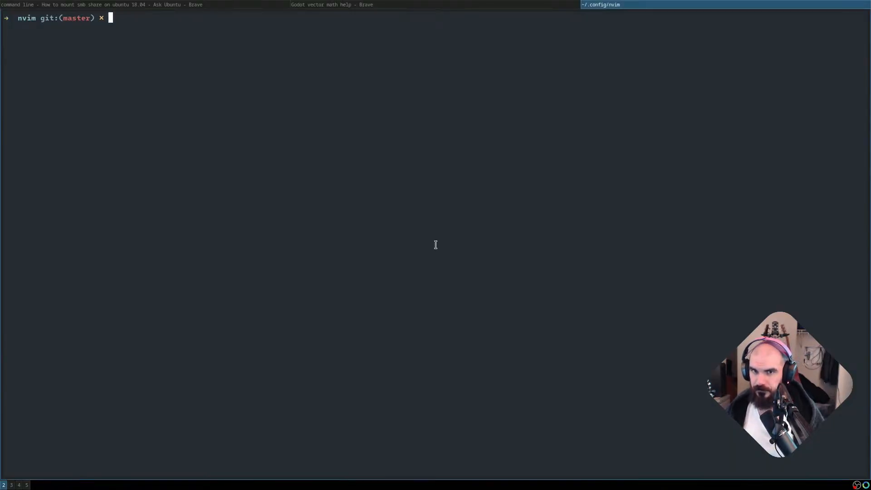
key("super+Left")
key("super+Left")
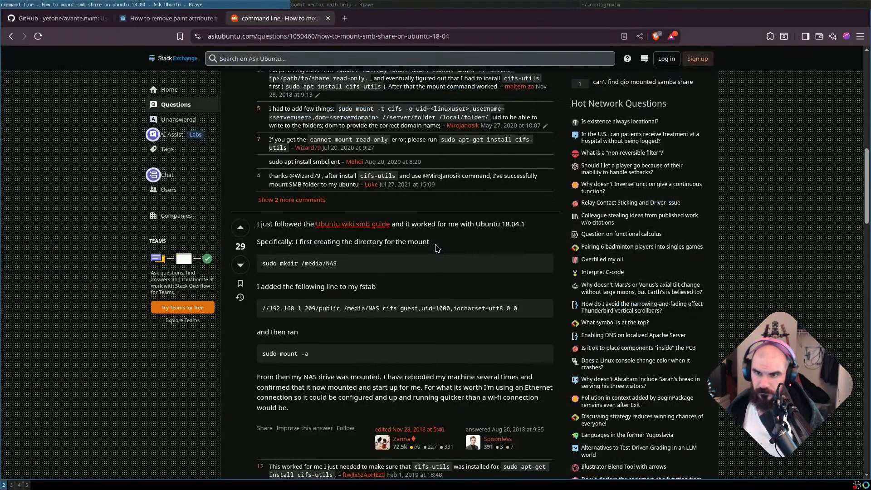
scroll(405, 199, "up", 3)
scroll(405, 200, "up", 5)
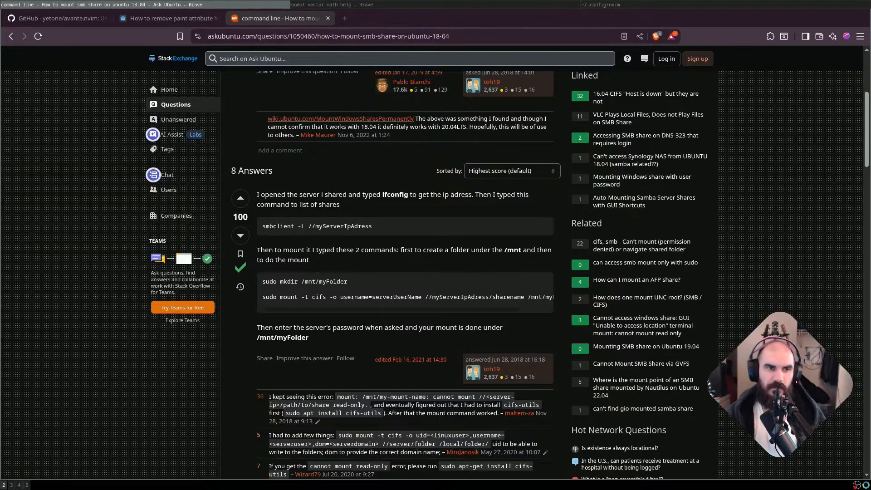
Place Aseprite above the browser and look through the windows open on workspaces 3 and 4
key("super+shift+Down")
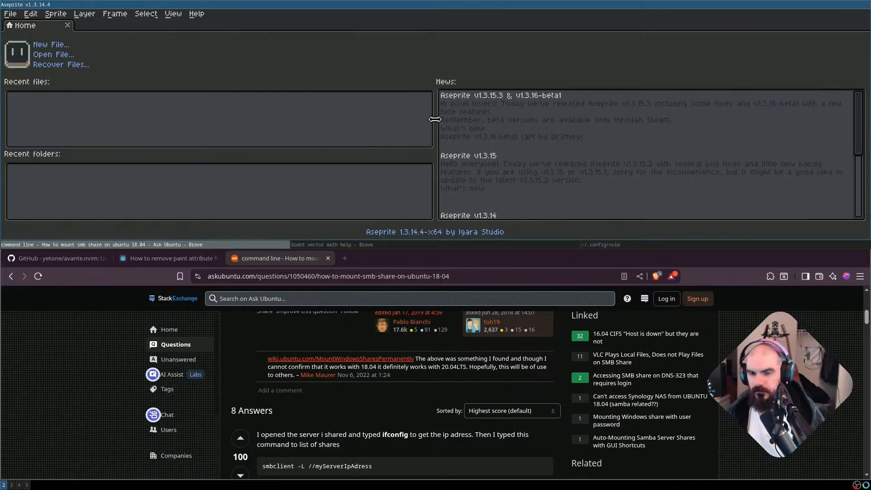
key("super+3")
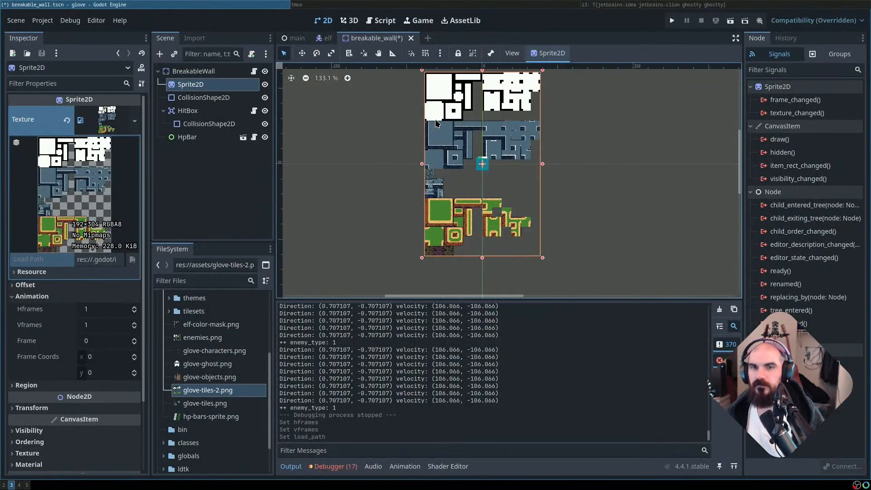
key("super+Right")
key("super+Right")
key("super+Right")
key("super+Right")
key("super+Left")
key("super+Left")
key("super+Right")
key("super+Left")
key("super+Left")
key("super+Left")
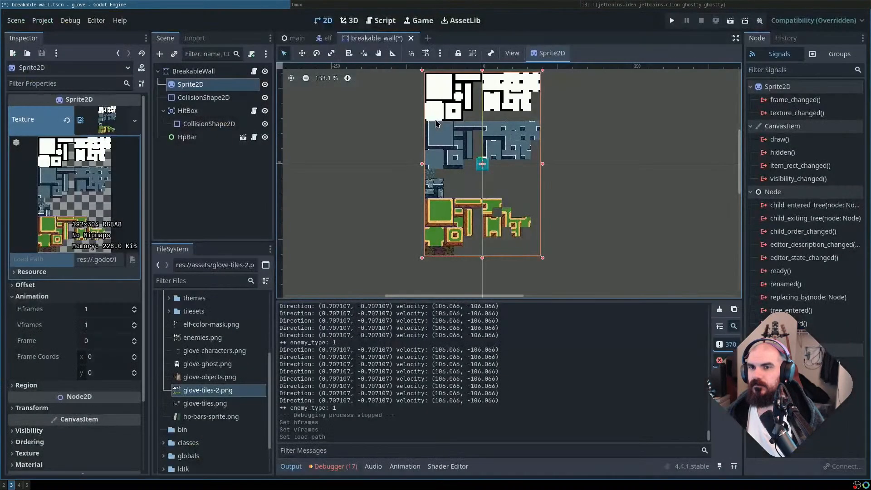
key("super+Right")
key("super+Right")
key("super+Right")
key("super+Right")
key("super+Right")
key("super+4")
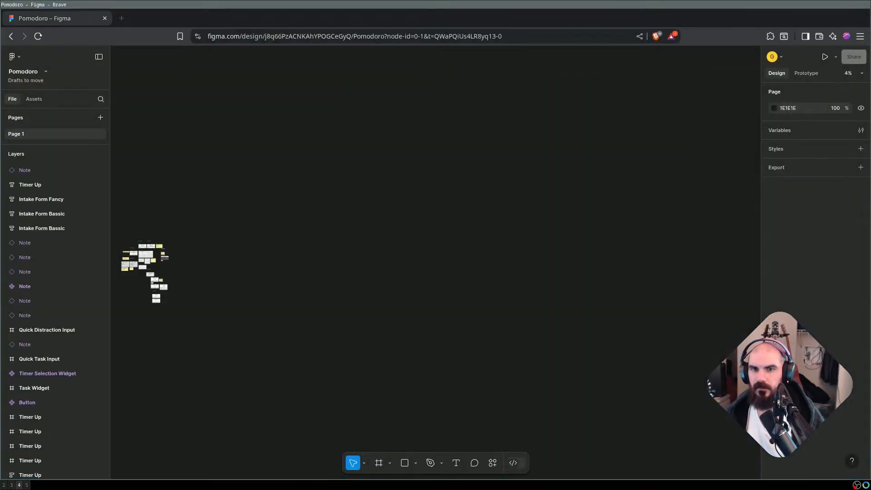
Move the Aseprite window from workspace 2 to workspace 3 and switch to workspace 3
key("super+2")
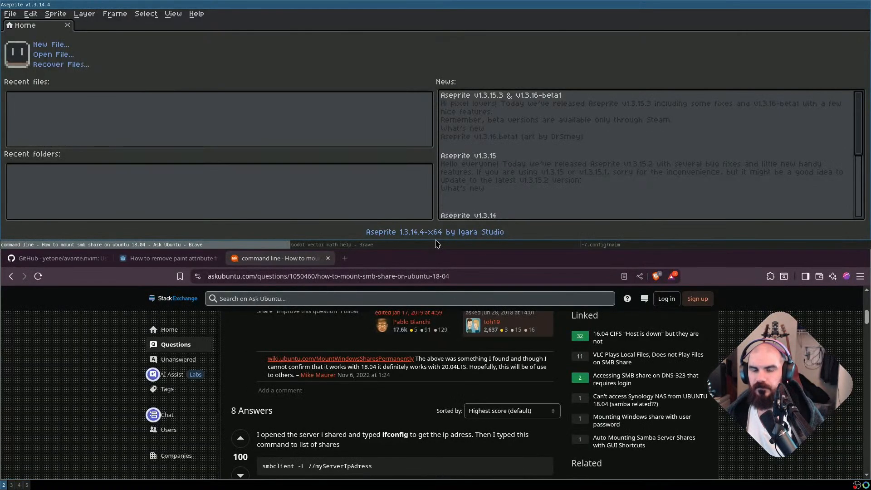
key("super+shift+q")
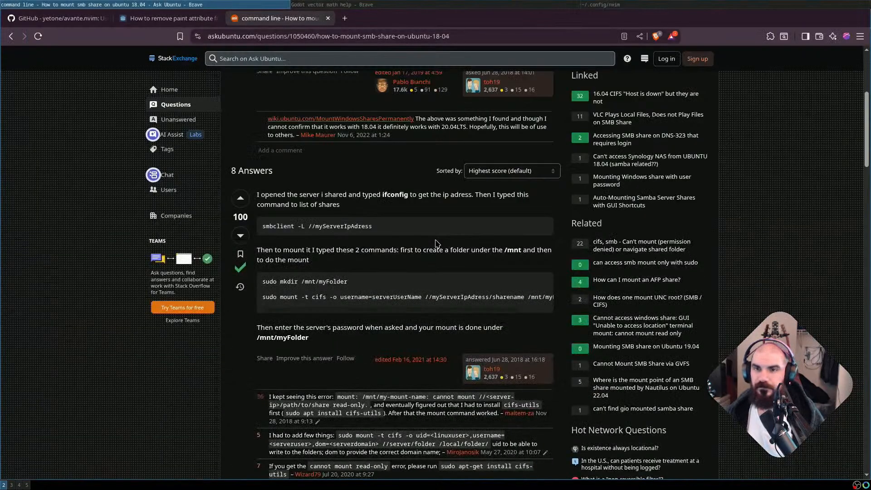
key("super+3")
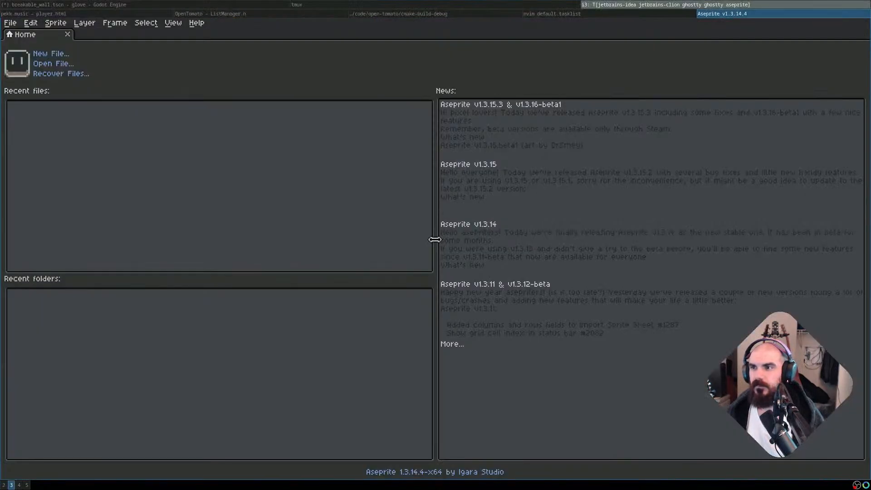
Place Aseprite beside the other windows on workspace 3 and arrange the containers in a tabbed layout
key("super+shift+Up")
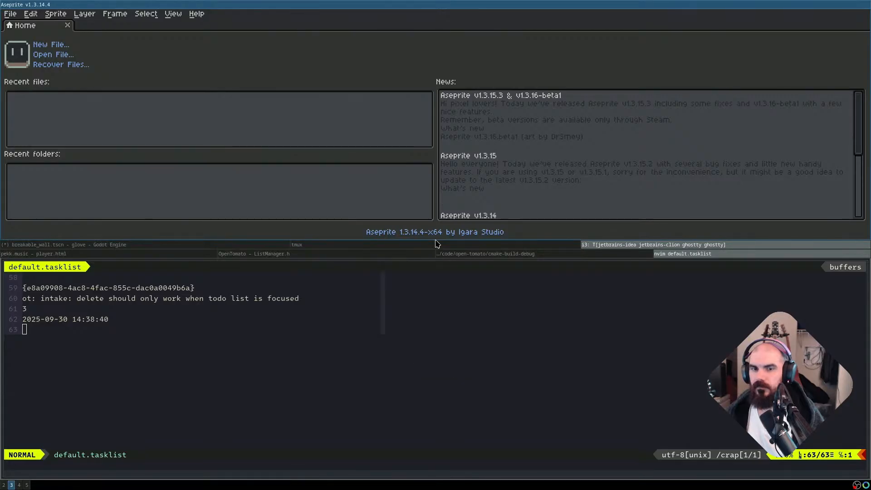
key("super+shift+Left")
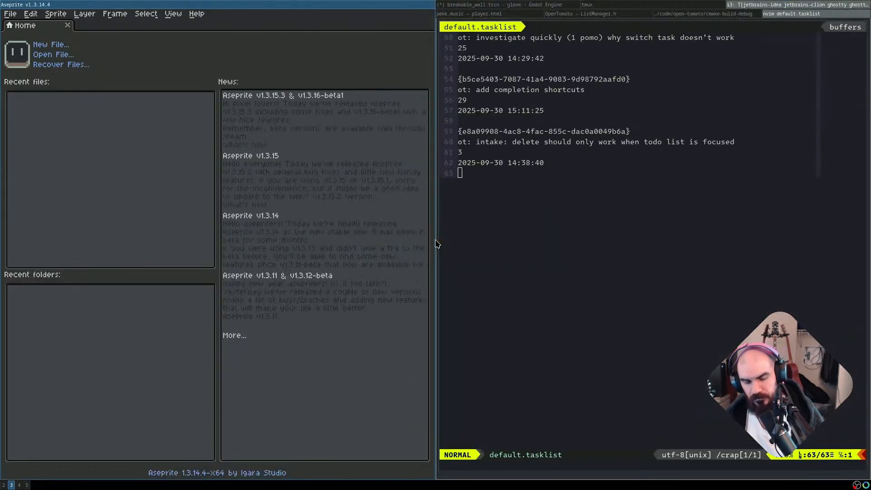
key("super+w")
key("super+Right")
key("super+Left")
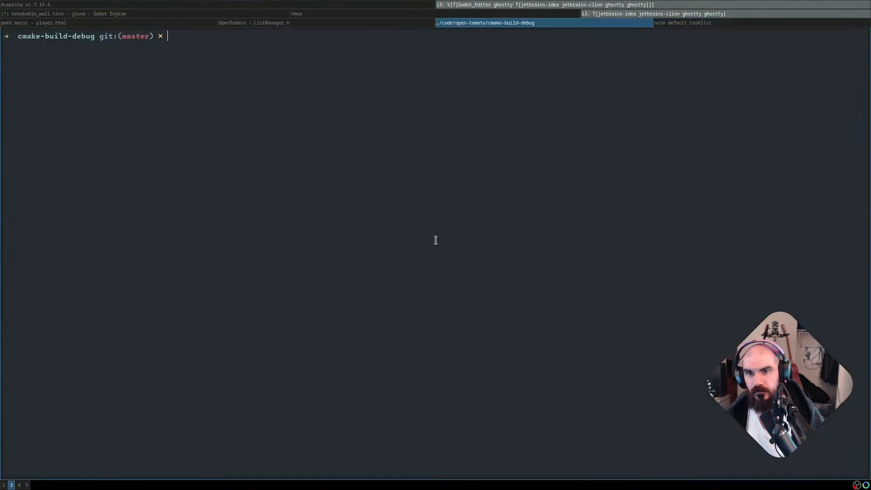
key("super+Right")
key("super+Left")
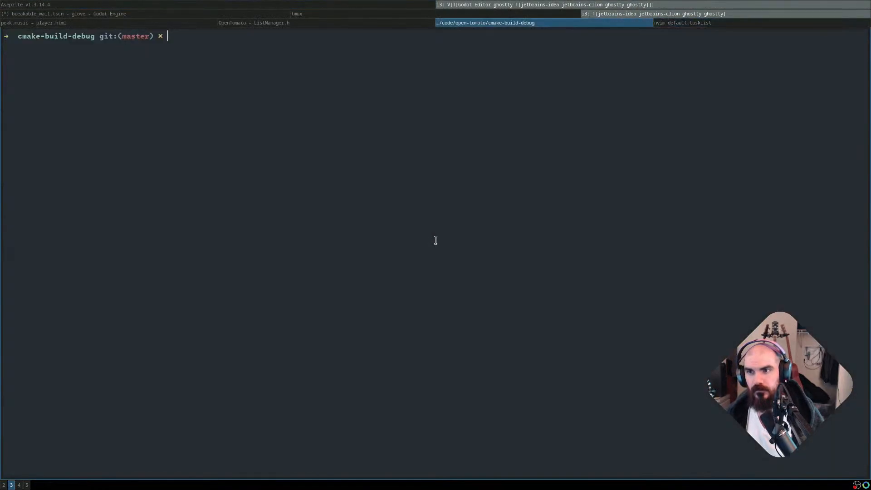
Move the tab group holding pekk.music, OpenTomato and the two terminals above the Godot and tmux group
key("super+a")
key("super+shift+Up")
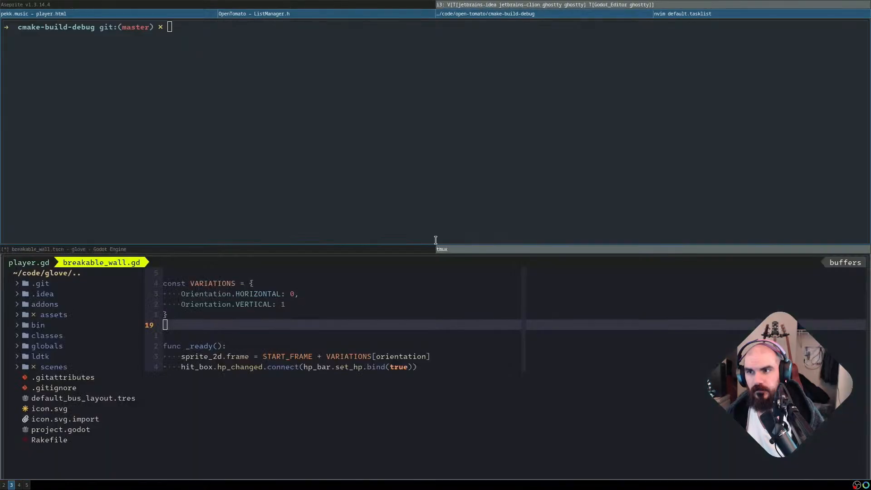
key("super+Down")
key("super+Up")
key("super+Left")
key("super+Left")
key("super+Right")
key("super+Right")
key("super+Right")
key("super+Right")
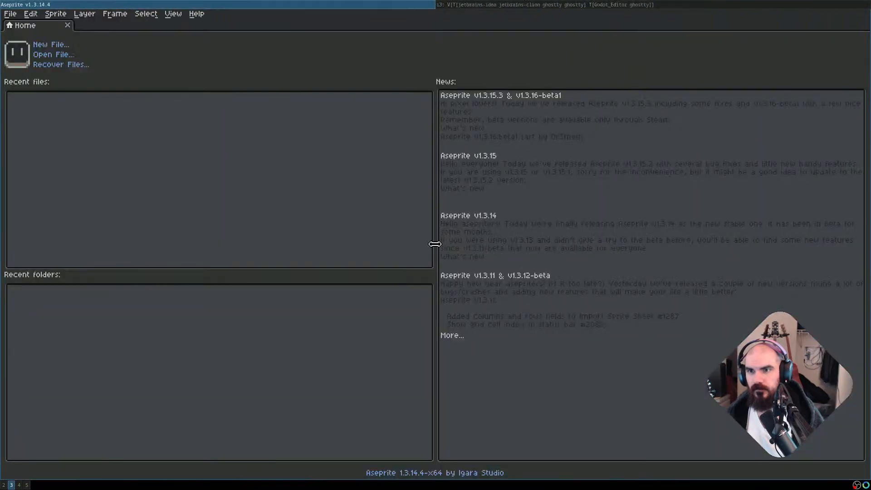
Move the tmux window with breakable_wall.gd out of Godot's group into the tab group above it
key("super+Right")
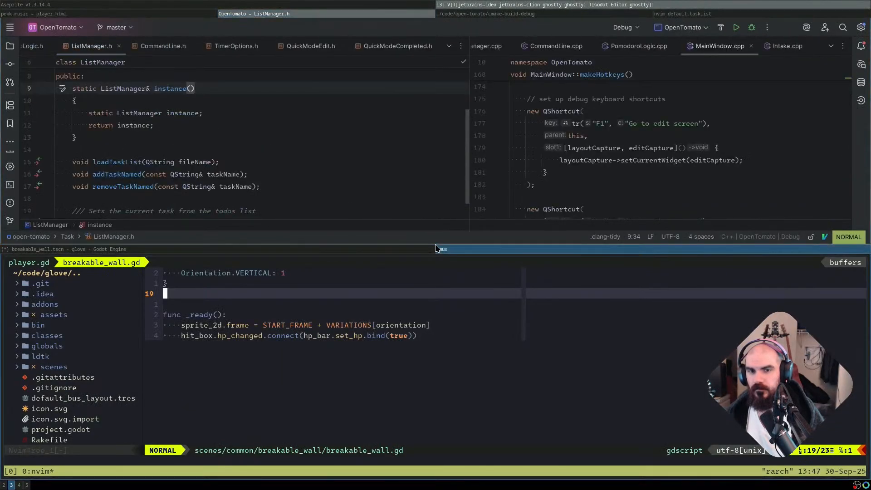
key("j")
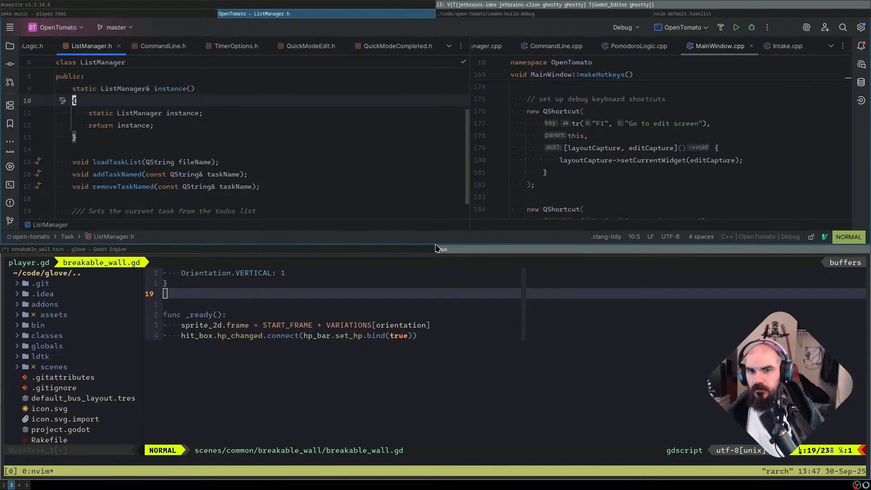
key("super+Down")
key("j")
key("j")
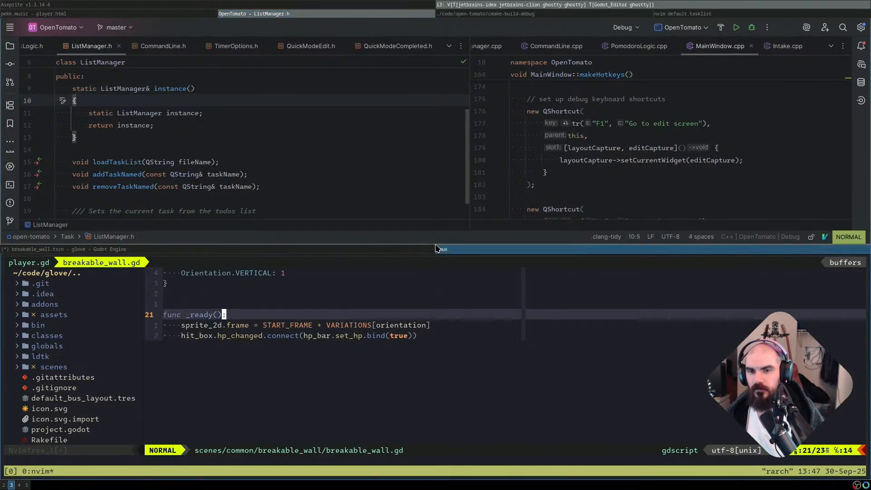
key("super+shift+Up")
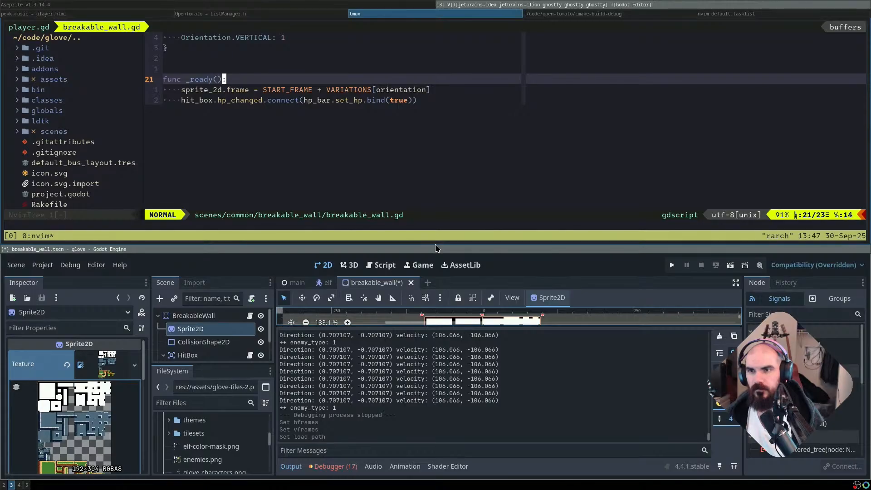
Move the whole editor and terminal tab group above the Aseprite and Godot tabs
key("super+Down")
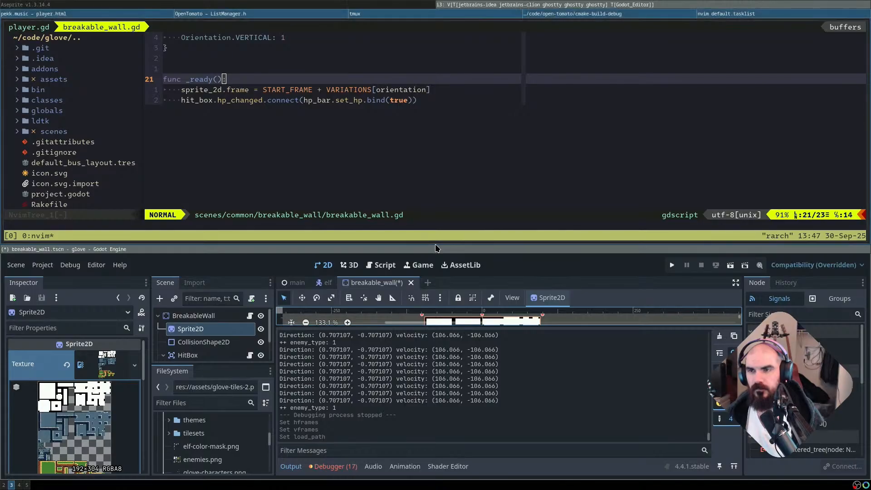
key("super+shift+Up")
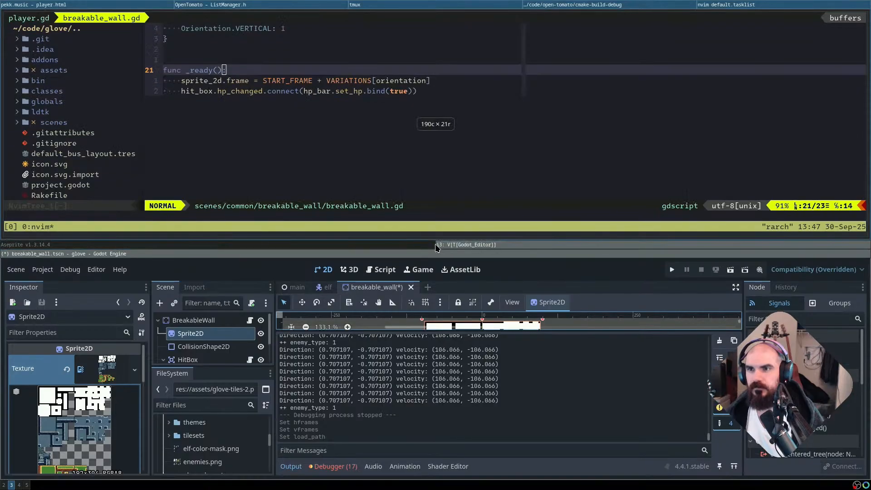
key("super+Up")
key("super+Down")
key("super+Left")
key("super+Left")
key("super+Right")
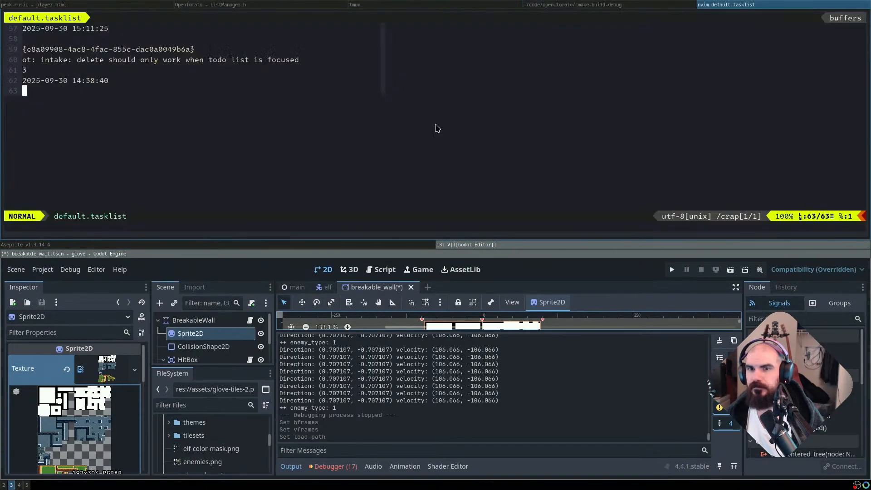
Check the order of the windows in the upper tab group and the Aseprite and Godot tabs below it
key("super+Left")
key("super+Left")
key("super+Left")
key("super+Left")
key("super+Down")
key("super+Left")
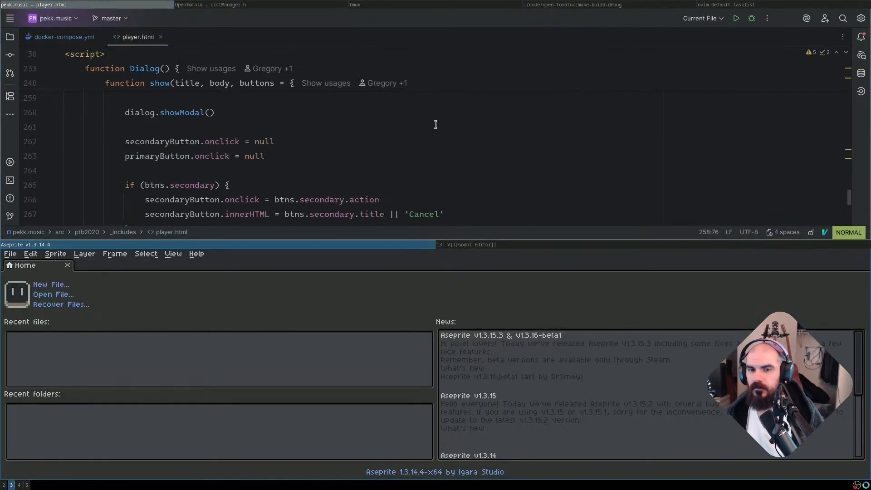
key("super+Right")
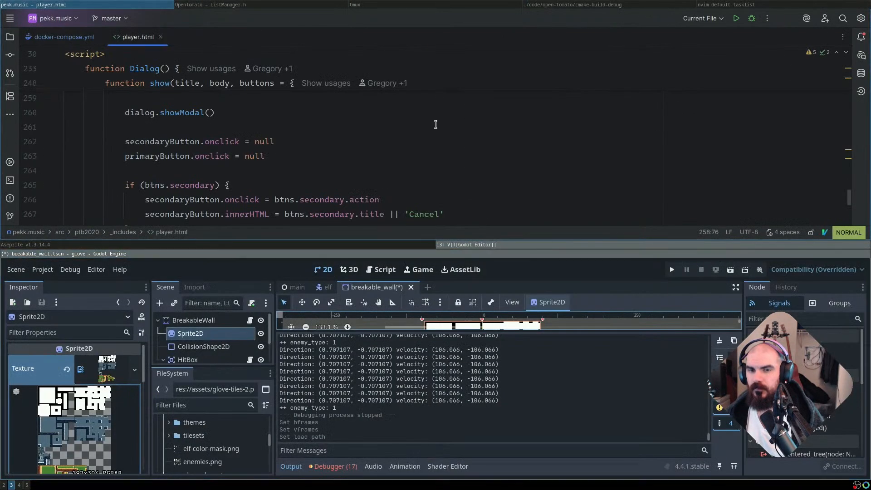
key("super+Left")
key("super+Right")
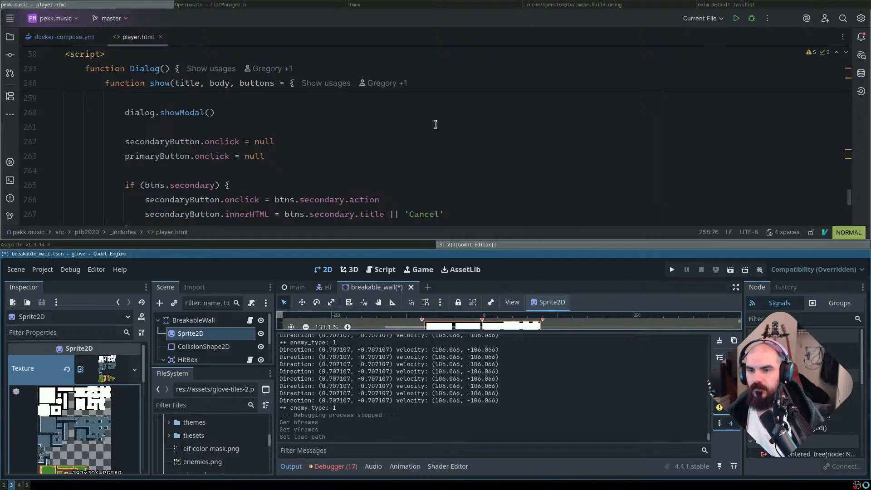
Take the Godot window out of its nested container and place it as a tab directly beside Aseprite
key("super+a")
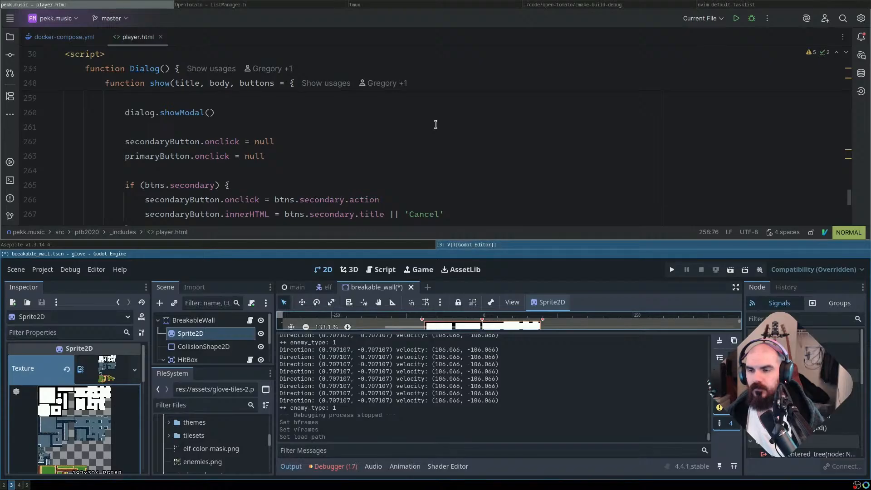
key("super+shift+Up")
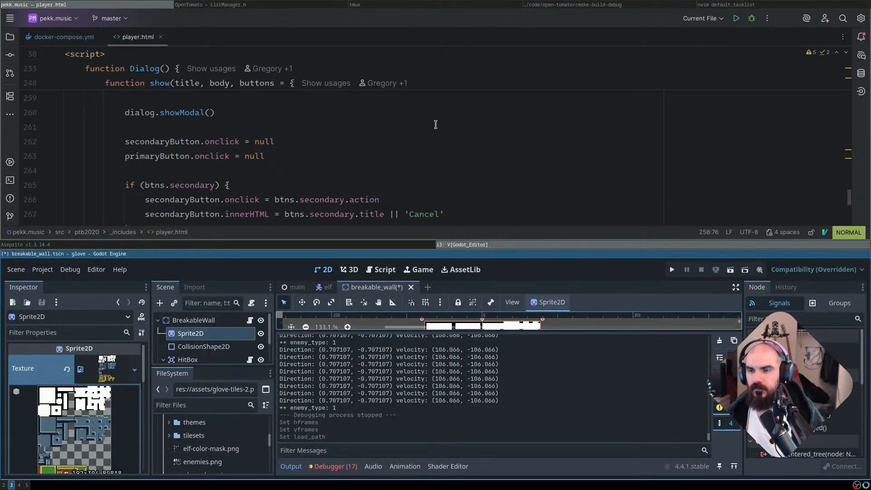
key("super+shift+Up")
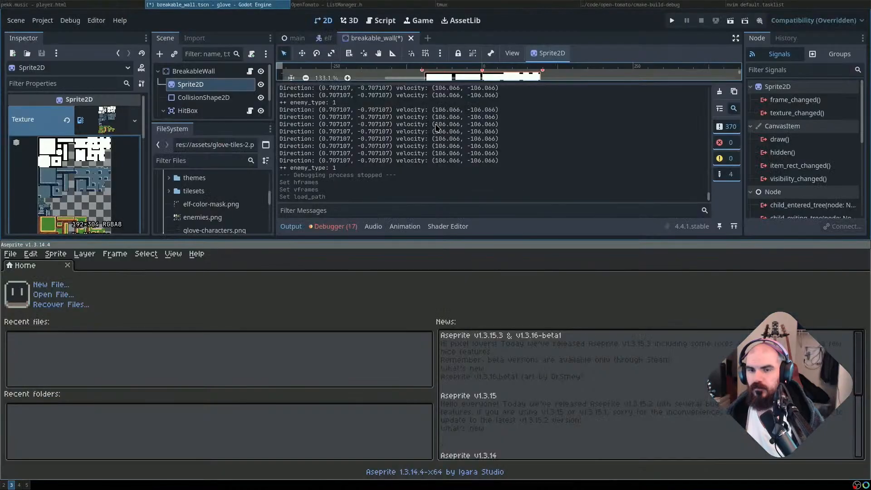
key("super+shift+Down")
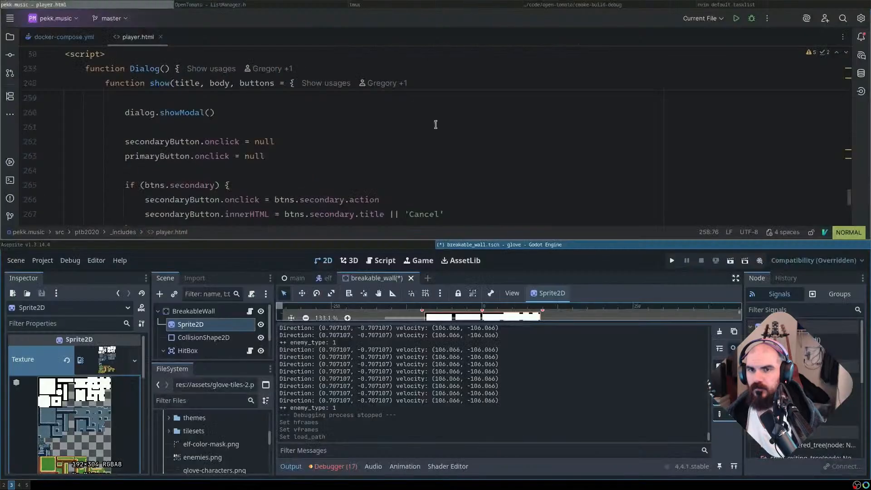
Move the combined Aseprite and Godot tab group up into the main tab row
key("super+Left")
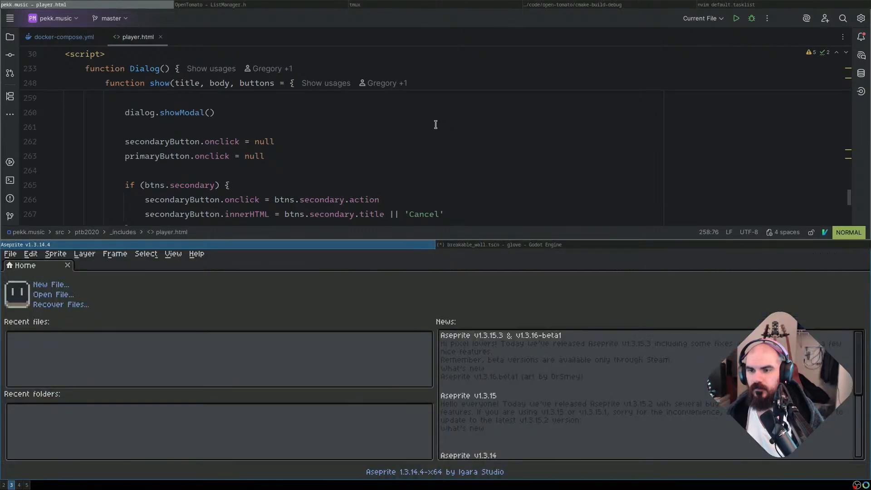
key("super+Right")
key("super+Left")
key("super+shift+Up")
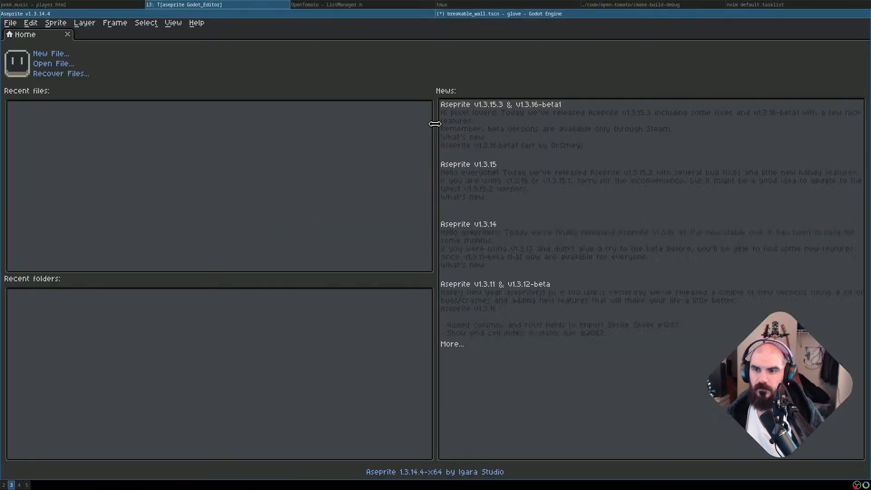
key("super+Right")
key("super+Left")
Move the pekk.music window into the nested tab group between Aseprite and Godot
key("super+Left")
key("super+shift+Left")
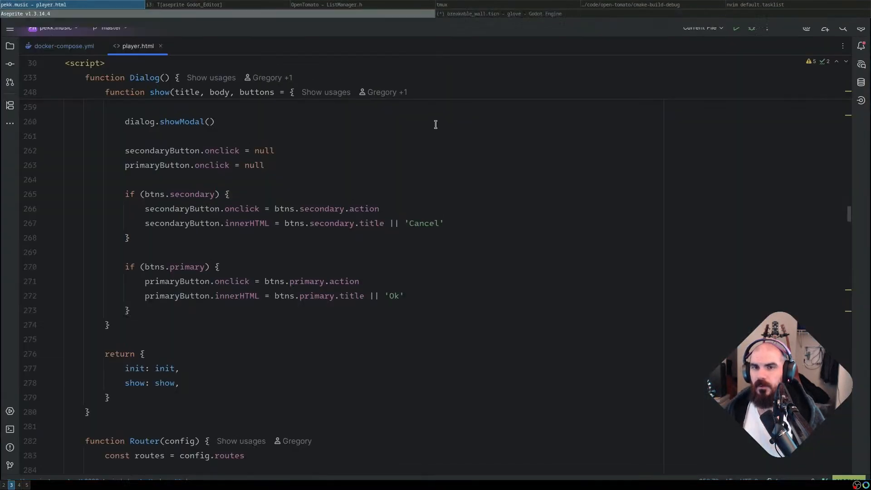
key("super+Right")
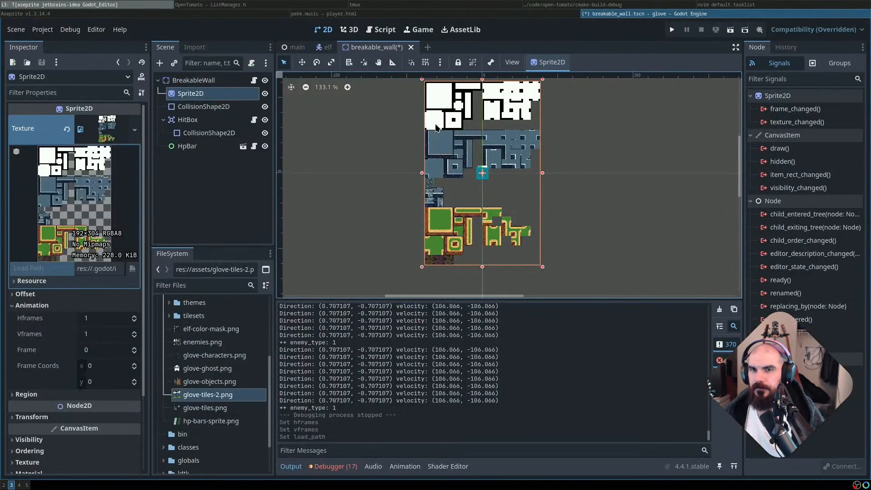
key("super+Left")
key("super+Left")
key("super+Left")
key("super+Right")
key("super+Right")
key("super+Left")
key("super+Right")
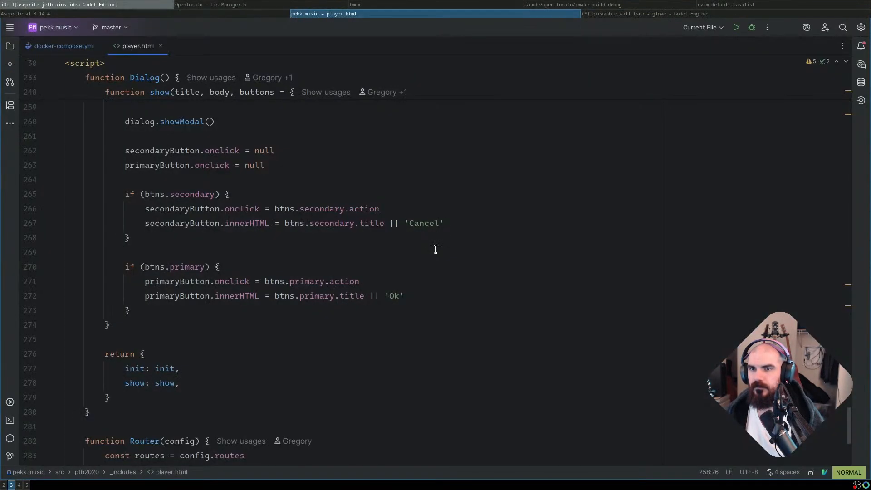
key("super+Right")
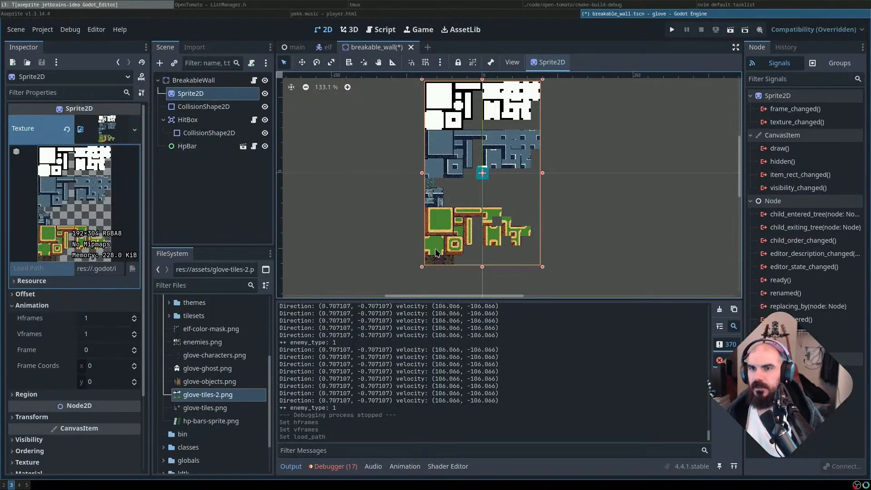
Reorder the nested tab group so that Godot sits between Aseprite and pekk.music
key("super+shift+Left")
key("super+Left")
key("super+Right")
key("super+Right")
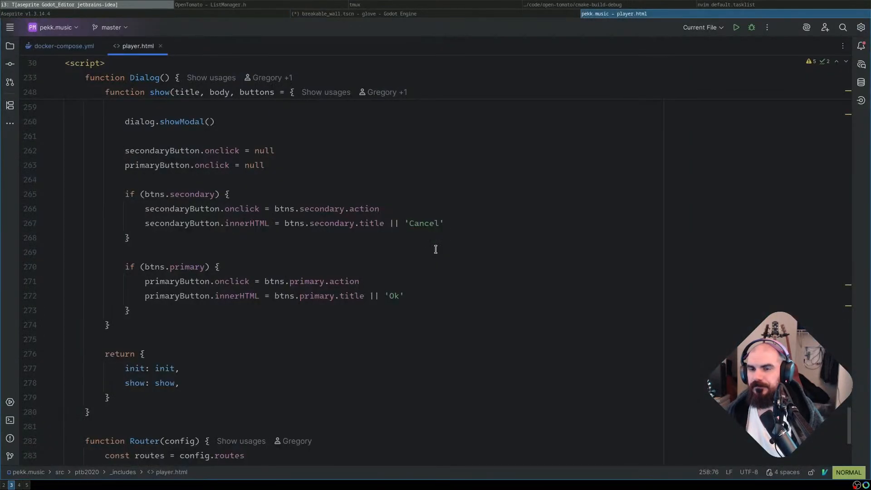
Split the pekk.music window off above the tab group and exit its IDE
key("super+shift+Up")
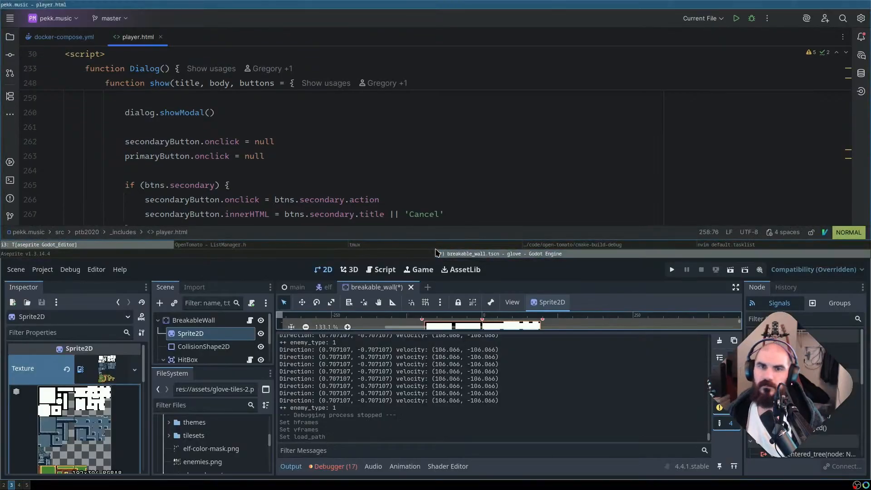
left_click(33, 18)
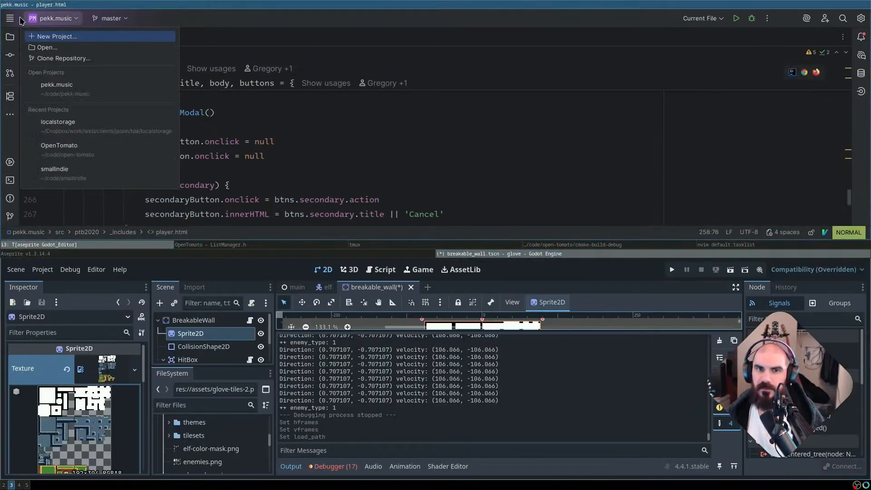
left_click(10, 19)
left_click(59, 272)
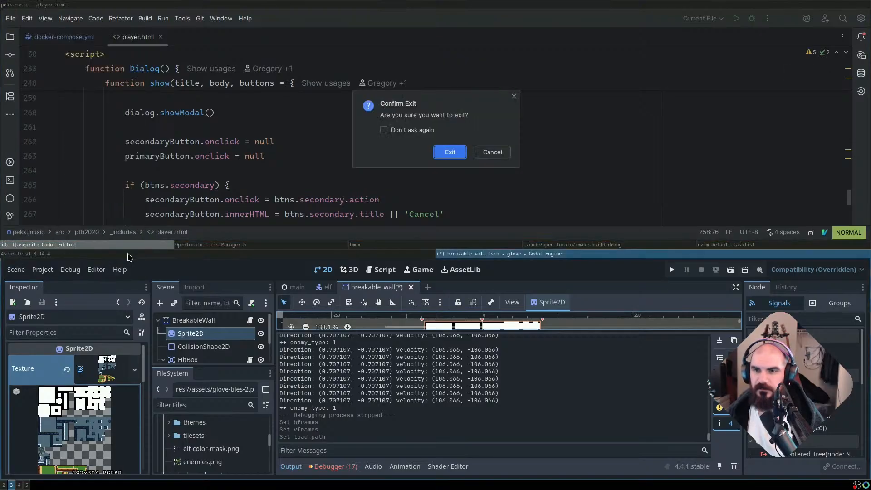
left_click(457, 151)
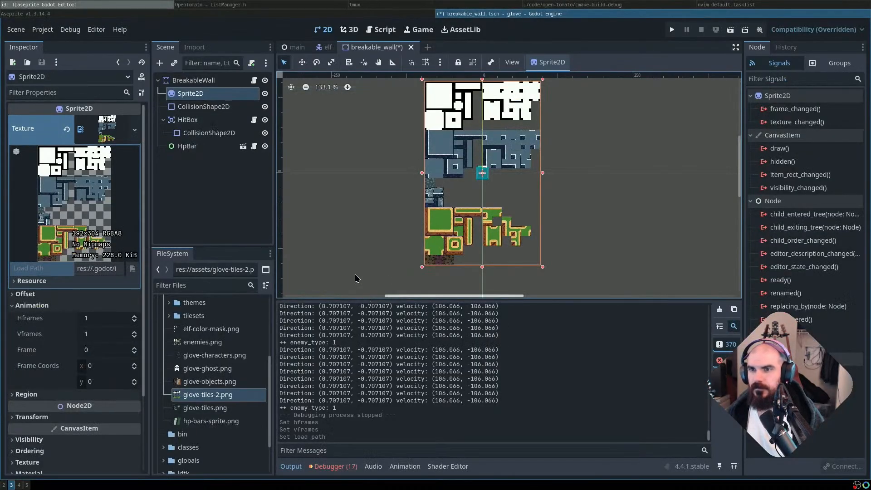
Move the Aseprite and Godot tab group above the group with OpenTomato, tmux and the terminals
key("super+Left")
key("super+a")
key("super+shift+Up")
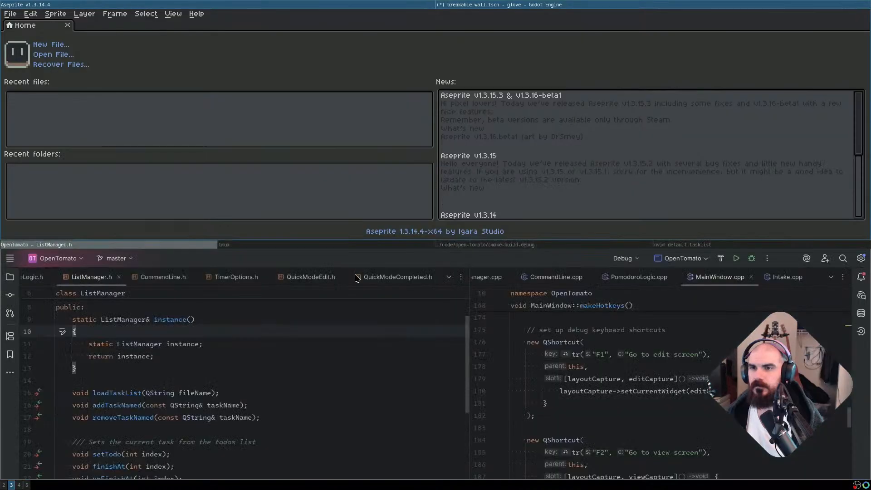
Switch the workspace's outer container to a tabbed layout so Aseprite, Godot and the OpenTomato group become tabs
key("super+Right")
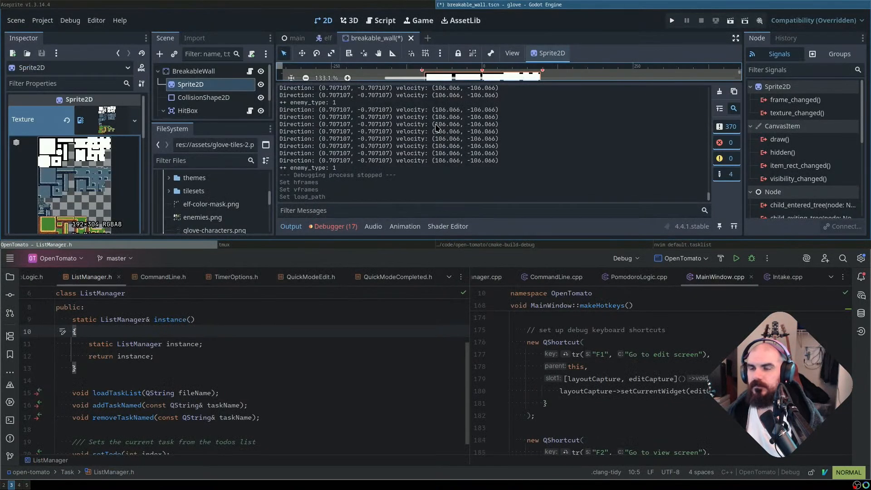
key("super+Left")
key("super+Right")
key("super+Down")
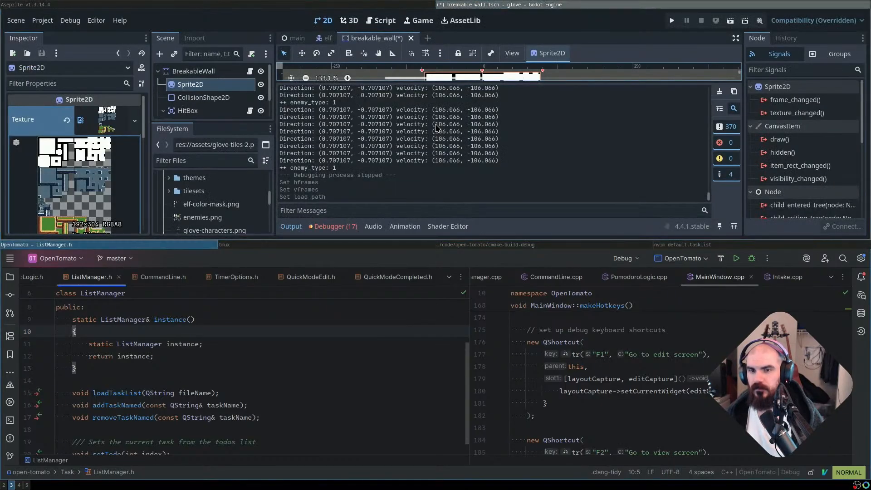
key("super+a")
key("super+w")
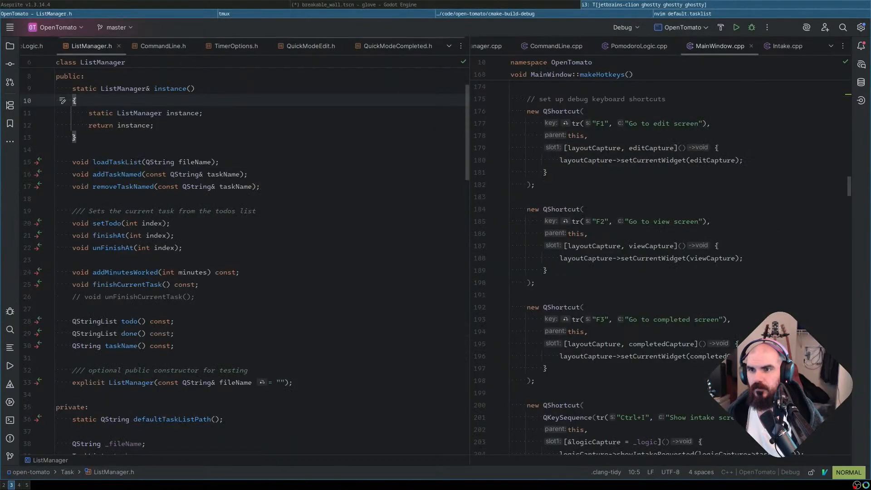
Switch to Aseprite and open glove-tiles-2.aseprite from the code/glove/assets/src folder
key("super+Left")
key("super+Left")
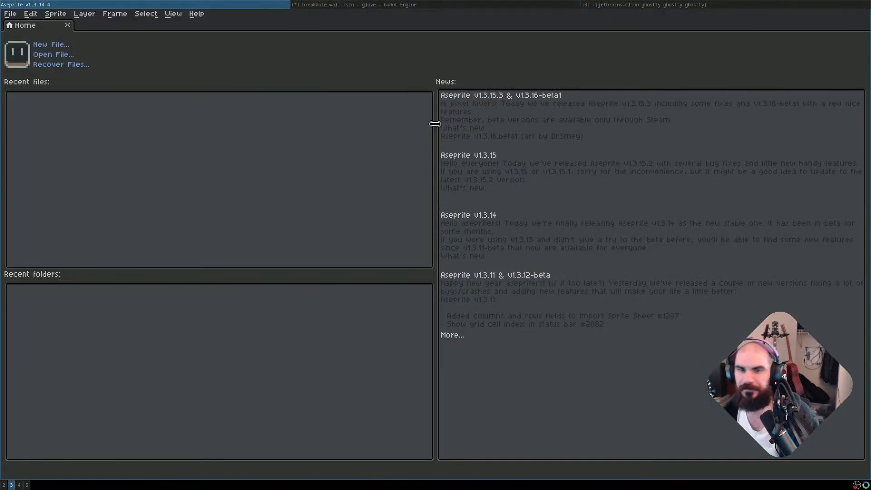
key("super+Right")
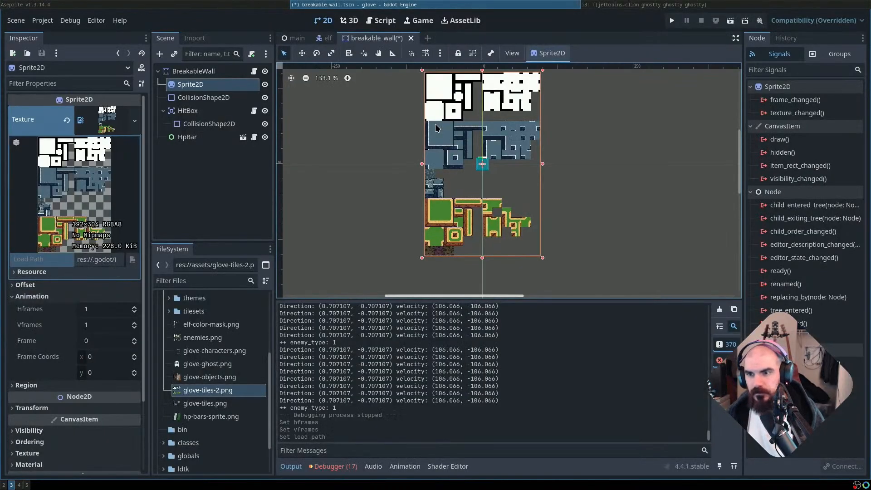
key("super+Left")
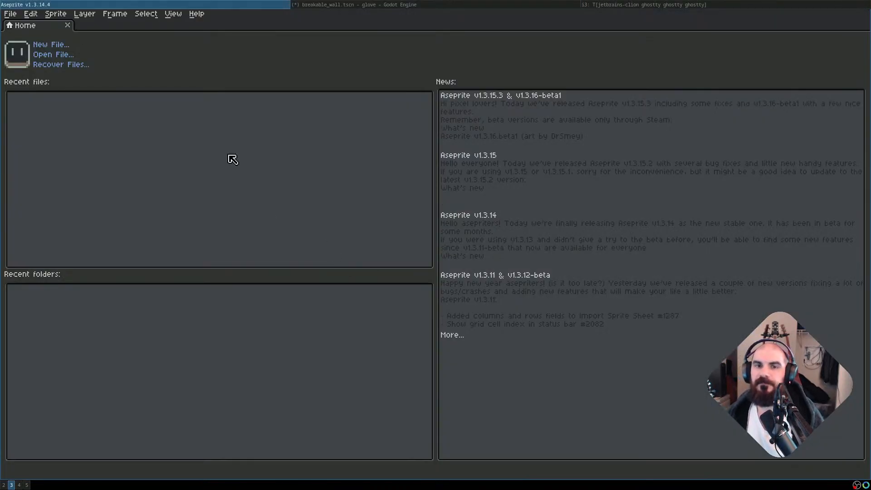
left_click(58, 55)
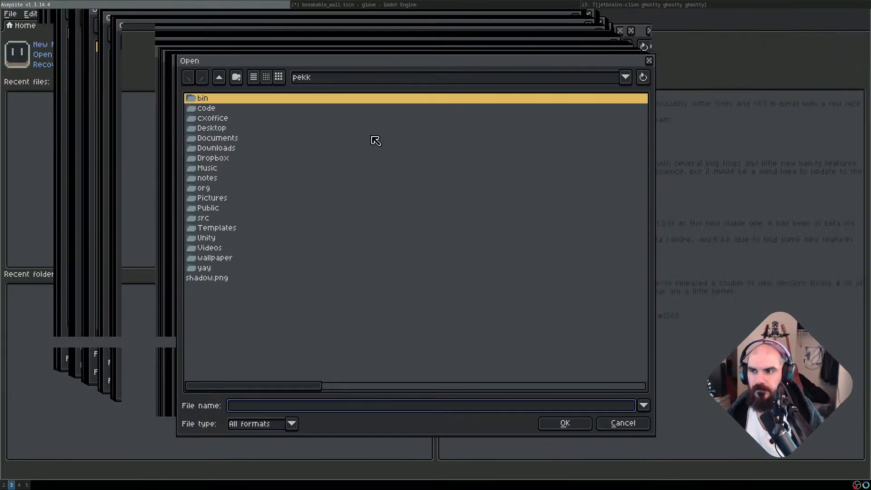
double_click(209, 111)
double_click(214, 117)
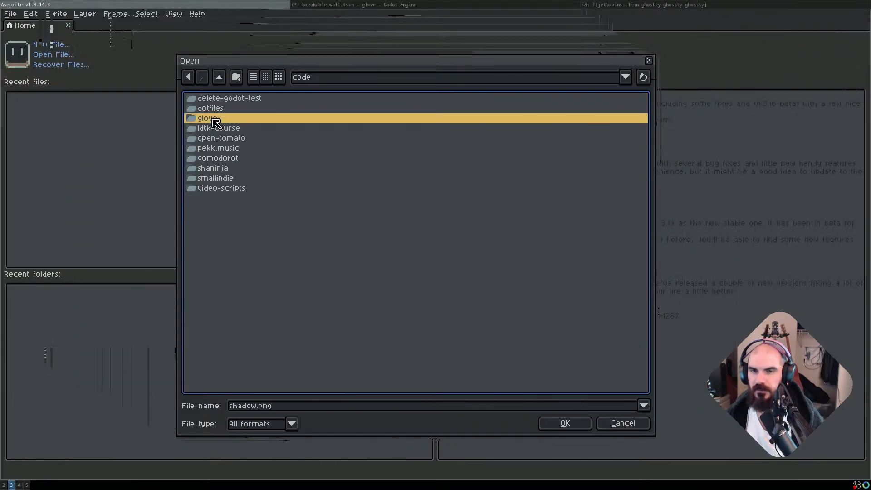
double_click(227, 110)
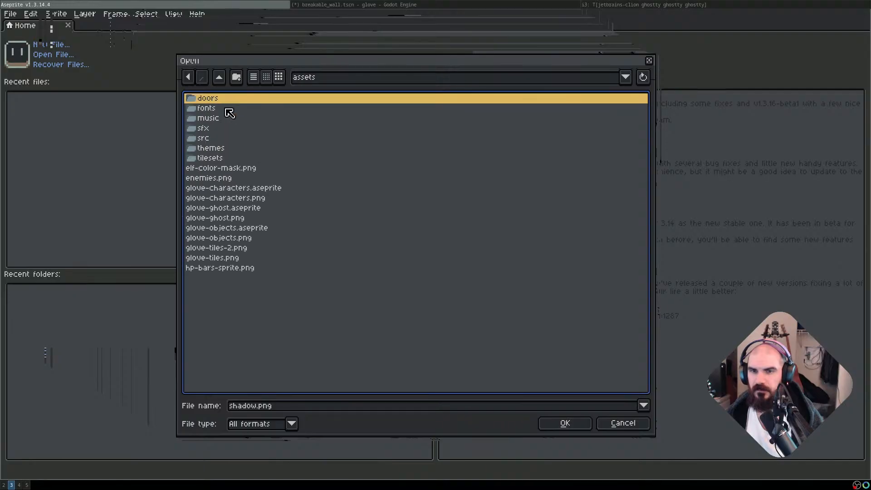
double_click(208, 137)
double_click(231, 111)
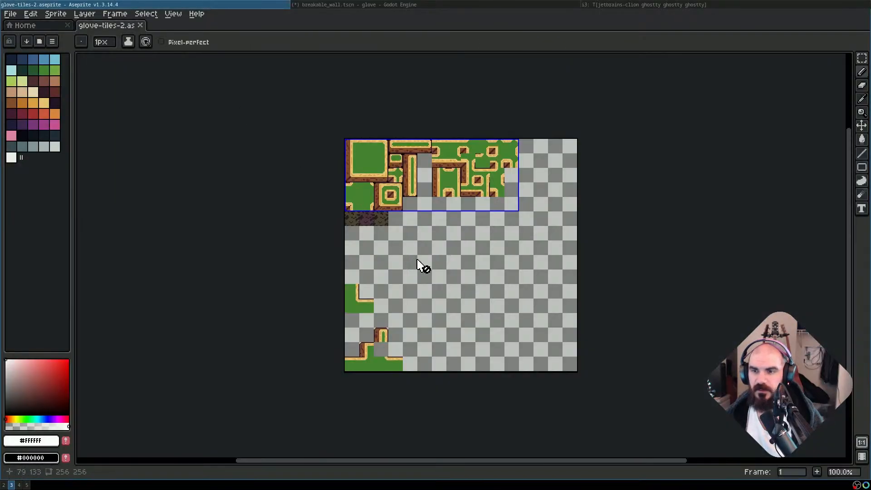
Unhide the dungeon layer in the timeline and make it the active layer
scroll(346, 171, "up", 1)
scroll(415, 195, "down", 1)
left_click_drag(560, 260, 434, 219)
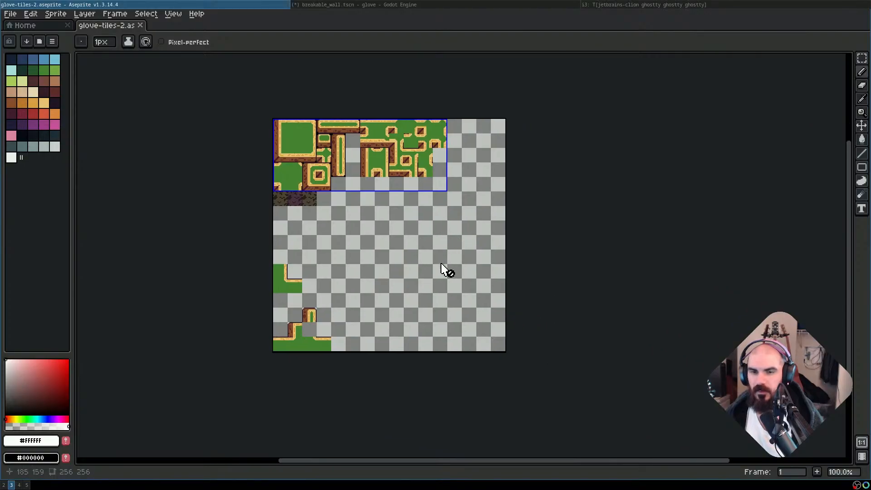
key("Tab")
left_click_drag(268, 360, 277, 323)
scroll(154, 384, "up", 2)
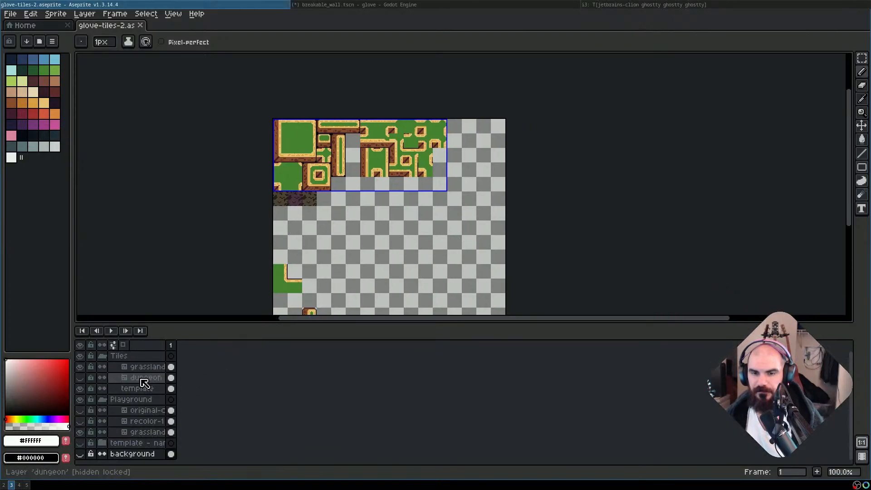
left_click(80, 377)
scroll(283, 240, "up", 2)
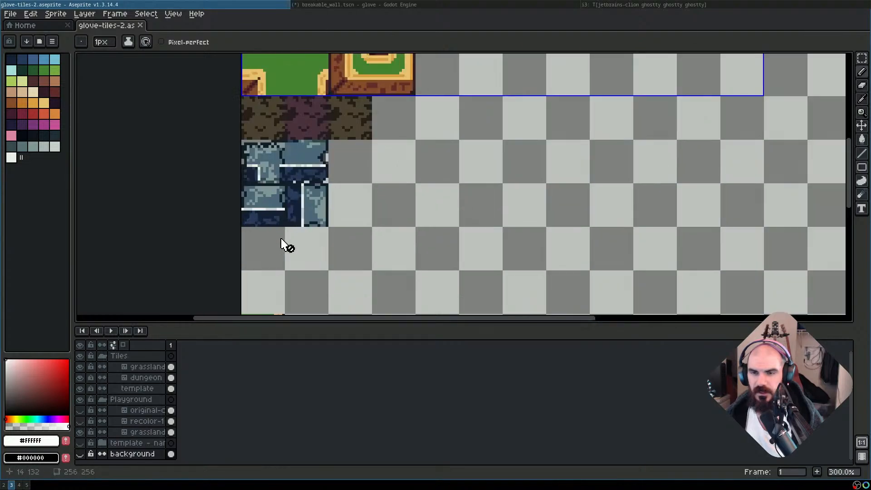
left_click(136, 380)
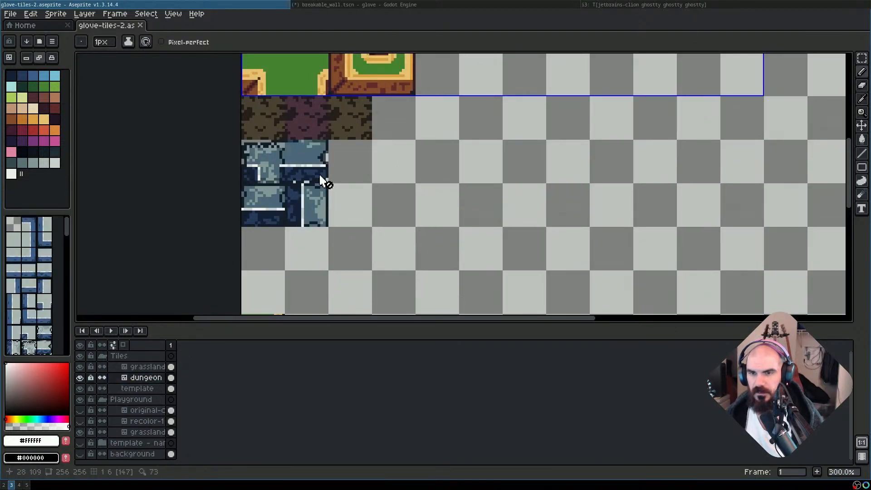
Select the 32 × 32 px block of four blue stone tiles on the dungeon layer with the marquee and copy it
key("m")
left_click_drag(262, 159, 317, 216)
scroll(373, 194, "down", 2)
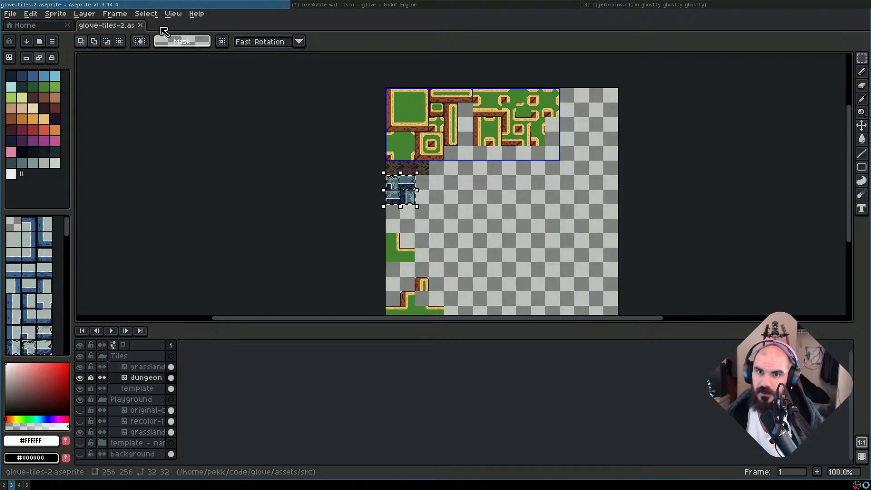
key("ctrl+n")
key("Escape")
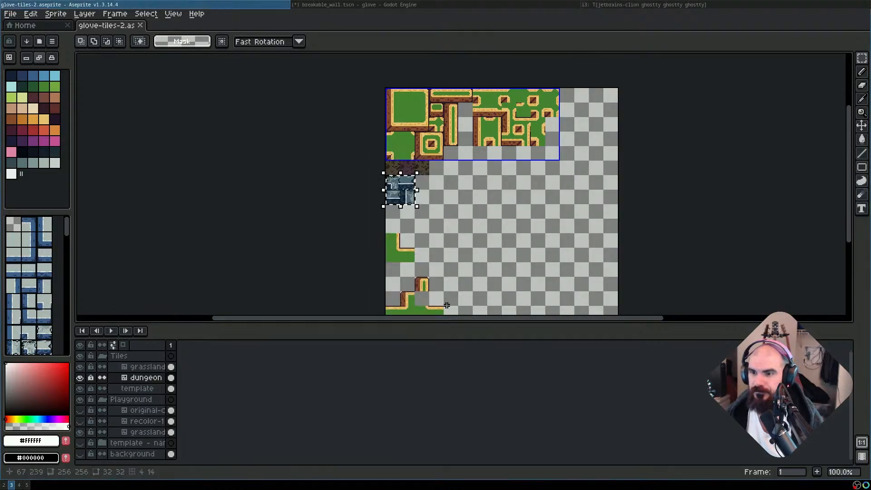
scroll(386, 199, "up", 5)
left_click_drag(555, 164, 558, 169)
key("ctrl+apostrophe")
key("ctrl+apostrophe")
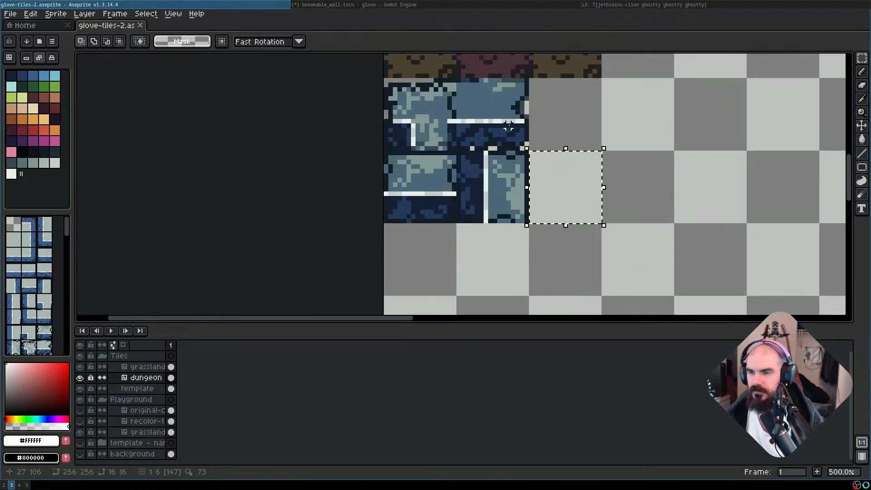
left_click_drag(452, 118, 459, 176)
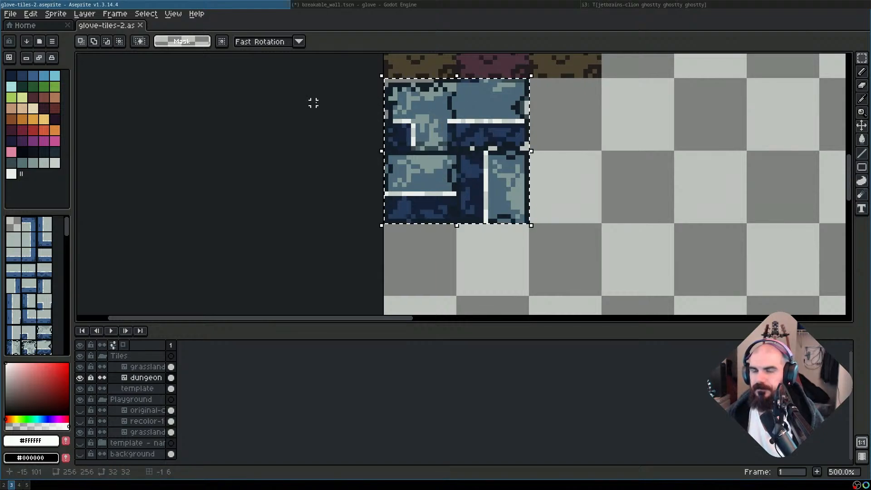
Create a 32 × 32 px RGBA sprite with a transparent background and paste the copied stone tiles into it
key("ctrl+n")
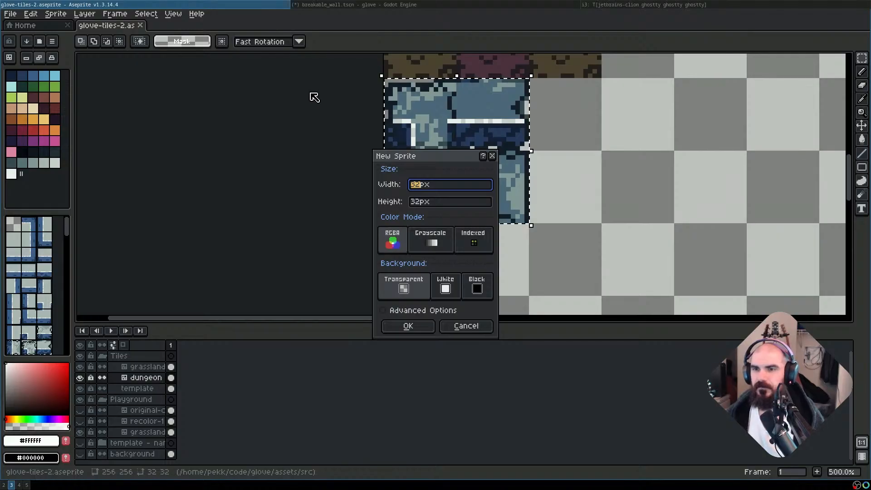
left_click(412, 326)
key("ctrl+v")
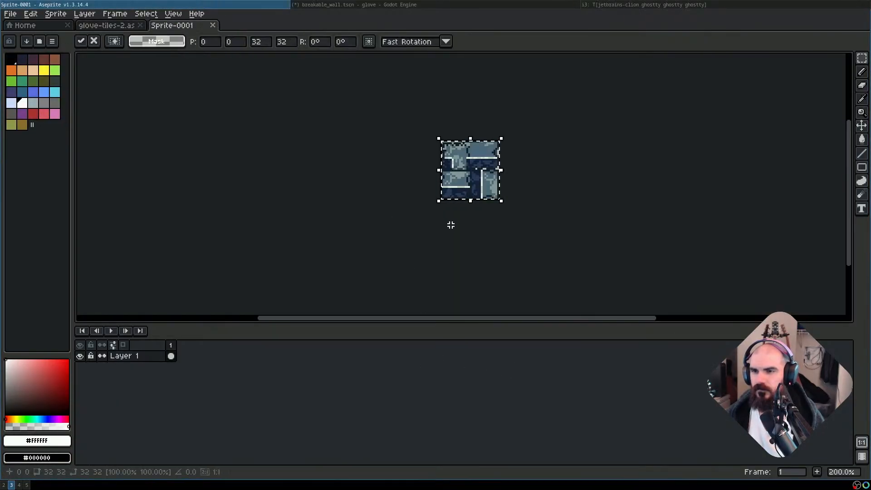
scroll(451, 205, "up", 2)
left_click(586, 160)
left_click_drag(597, 142, 577, 183)
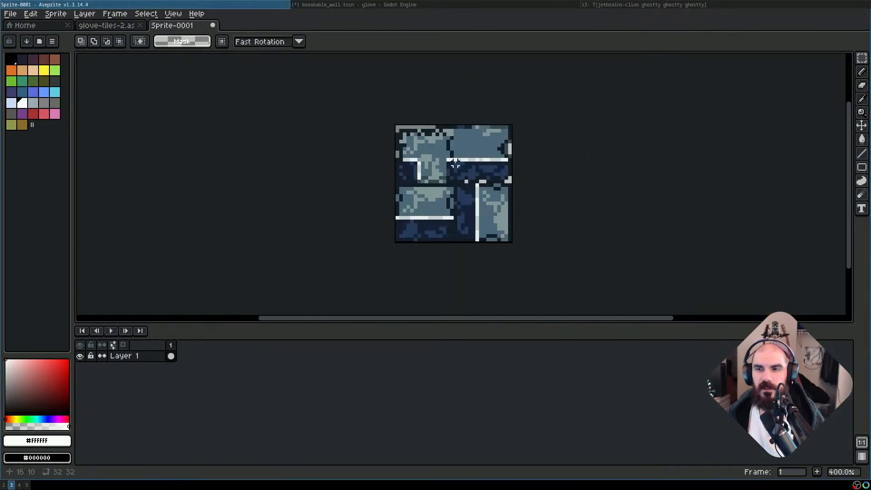
Check the new sprite's grid settings without changing them, and clear the tile selection
double_click(426, 167)
left_click(117, 15)
mouse_move(67, 17)
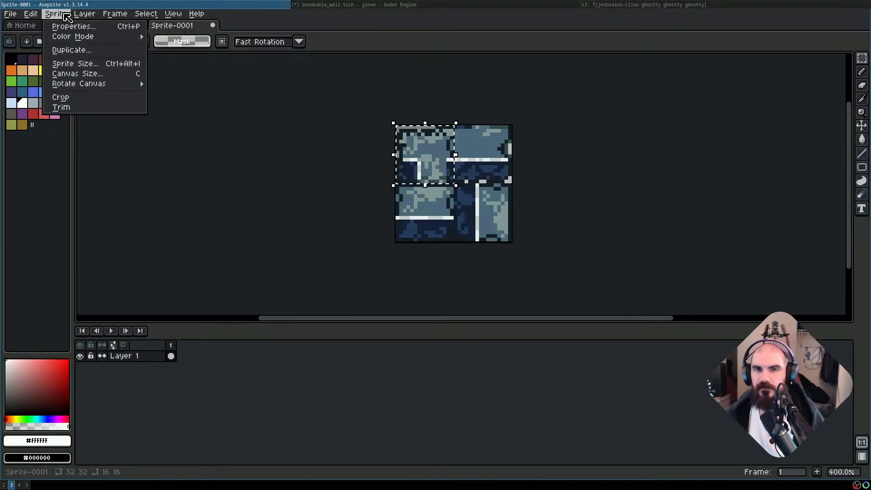
mouse_move(191, 20)
left_click(144, 21)
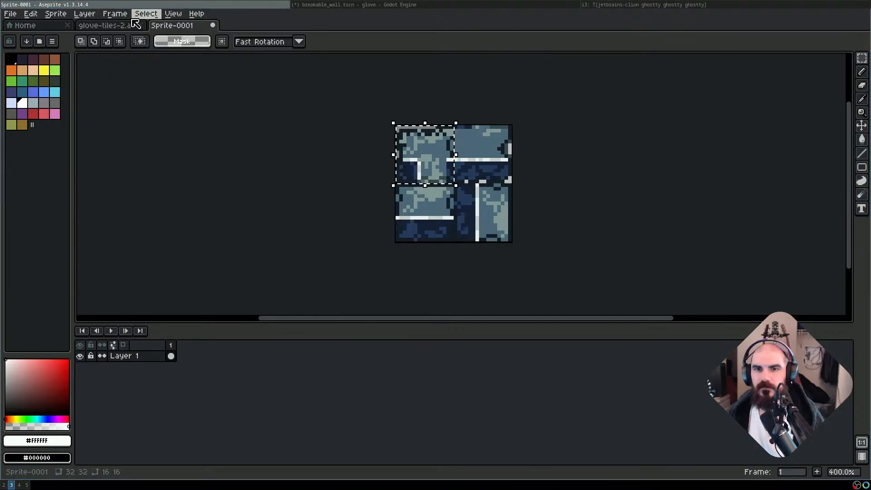
left_click(119, 18)
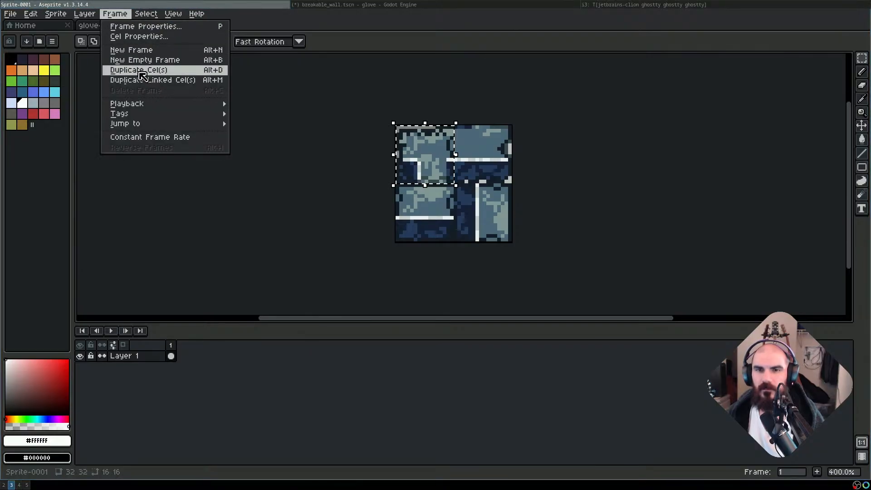
mouse_move(86, 18)
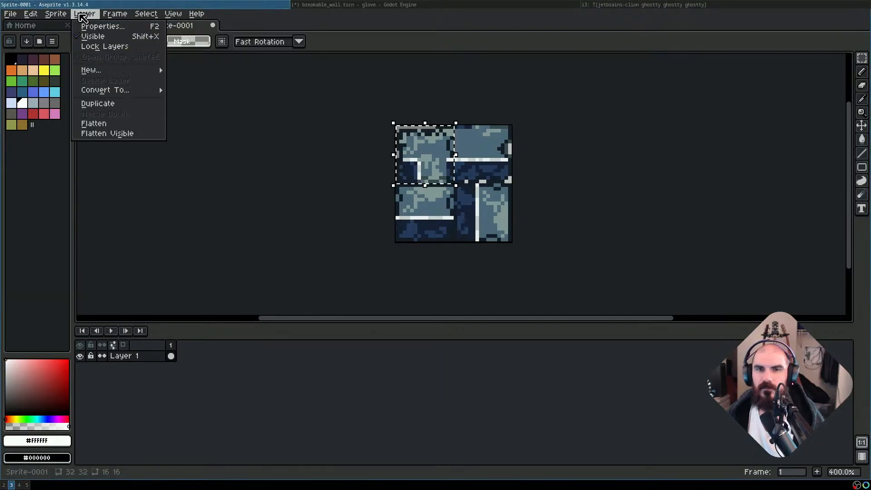
mouse_move(31, 14)
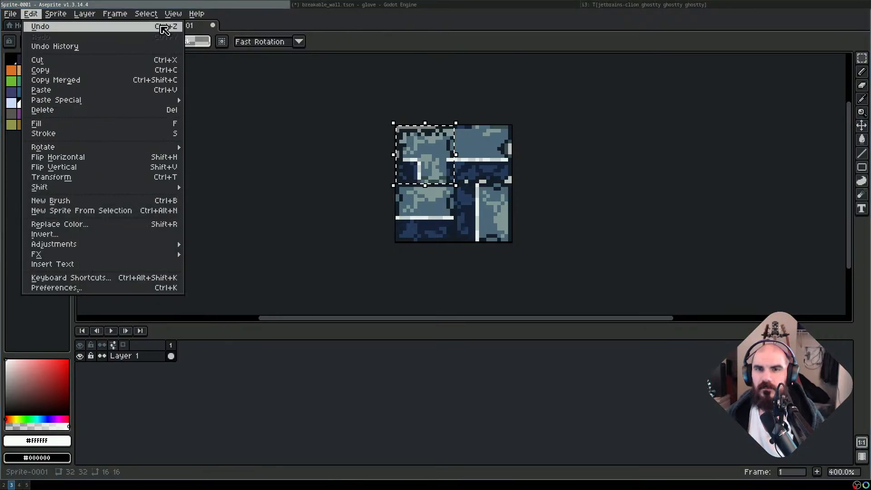
mouse_move(166, 18)
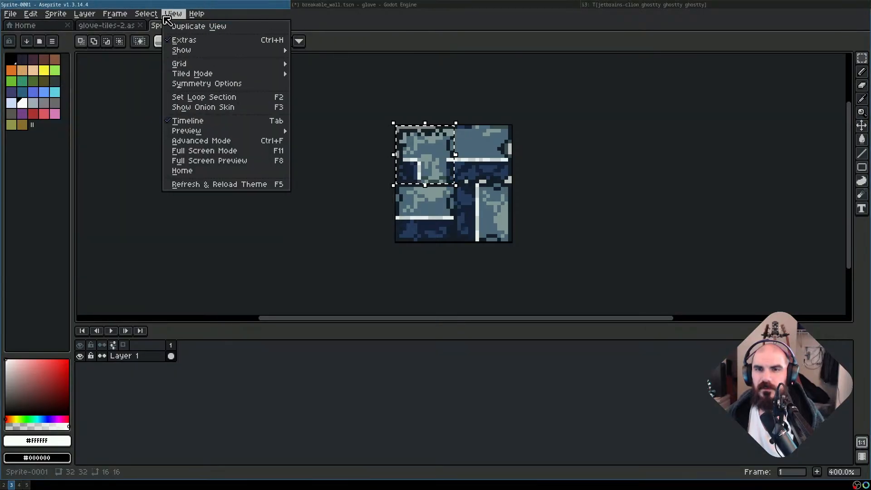
mouse_move(195, 52)
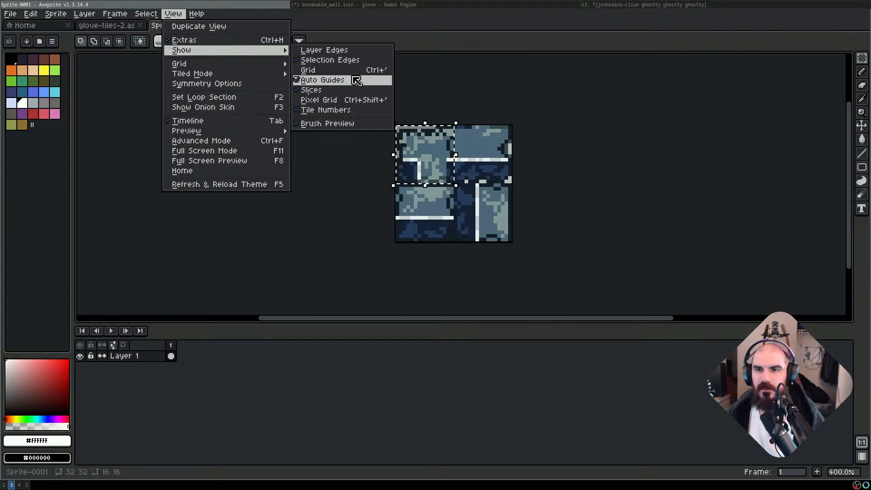
mouse_move(262, 67)
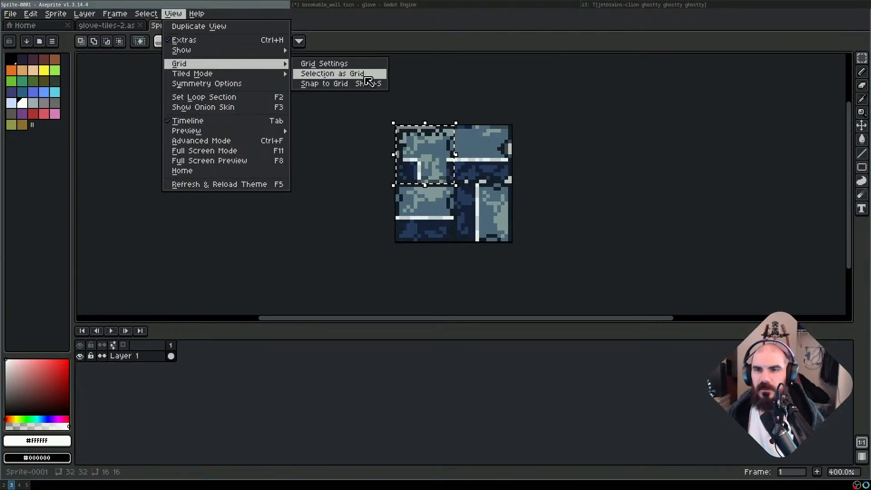
left_click(366, 65)
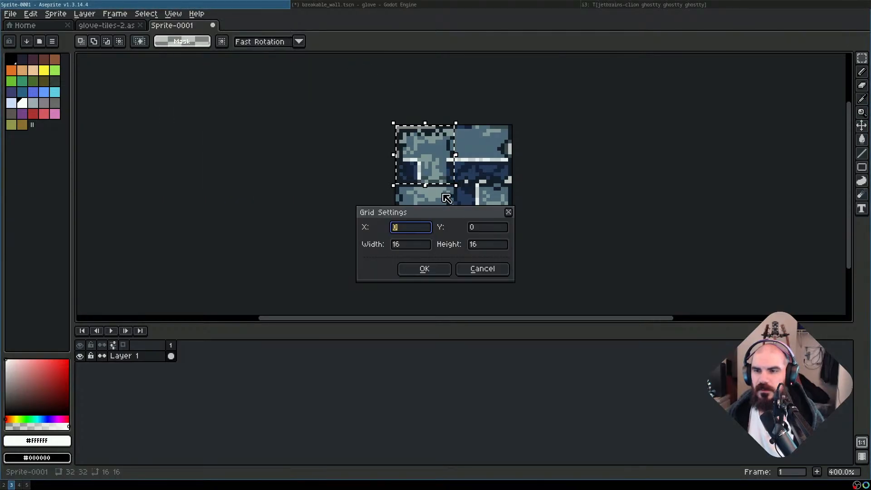
left_click(484, 272)
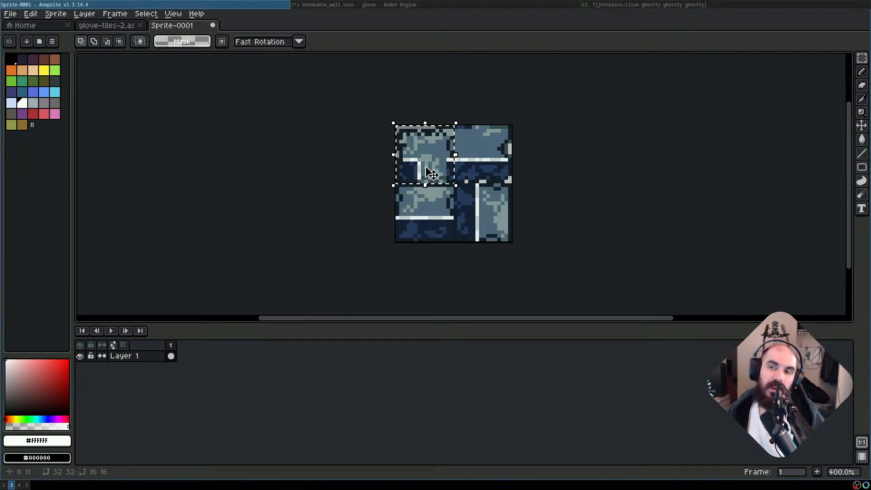
key("ctrl+d")
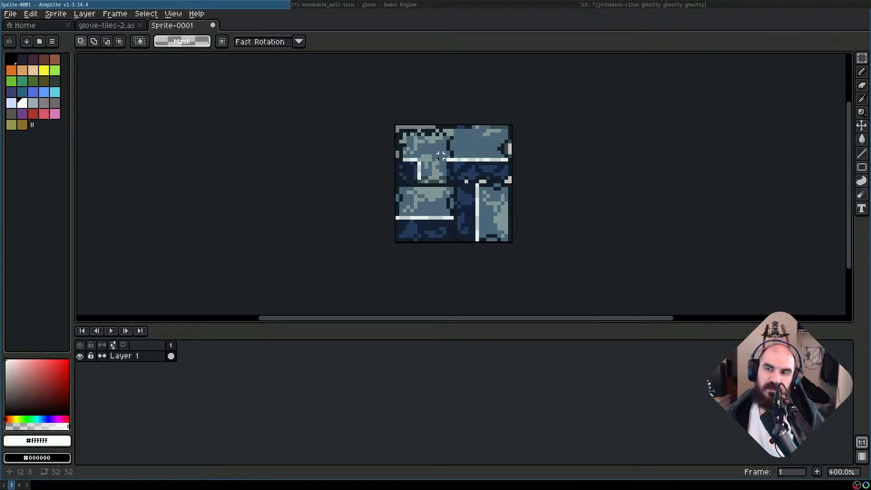
Start saving the new stone tile sprite in the assets/src folder
left_click_drag(390, 178, 441, 172)
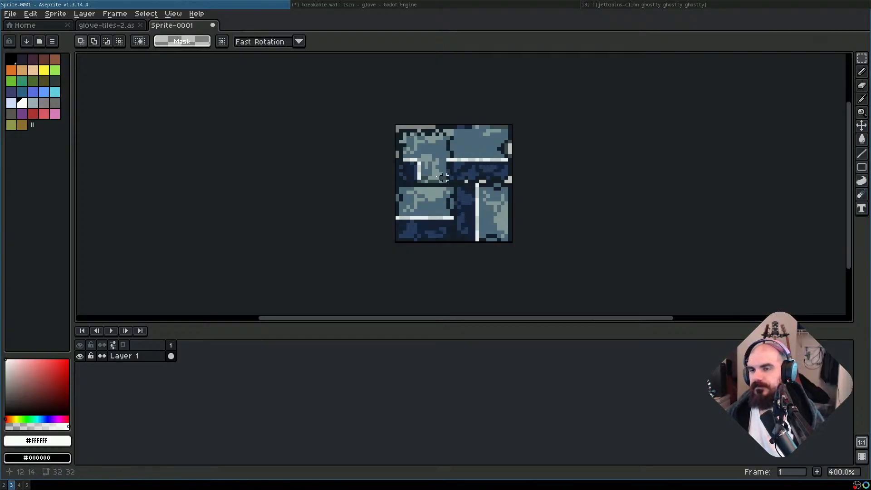
scroll(502, 179, "down", 3)
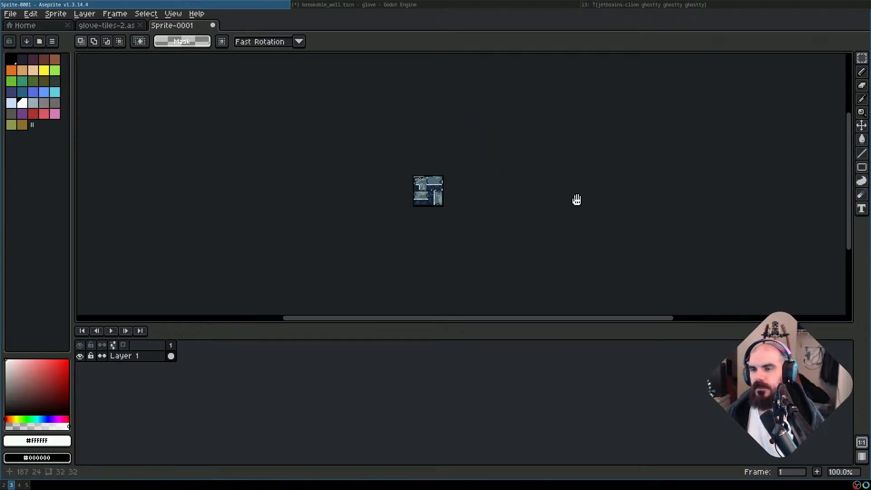
key("ctrl+s")
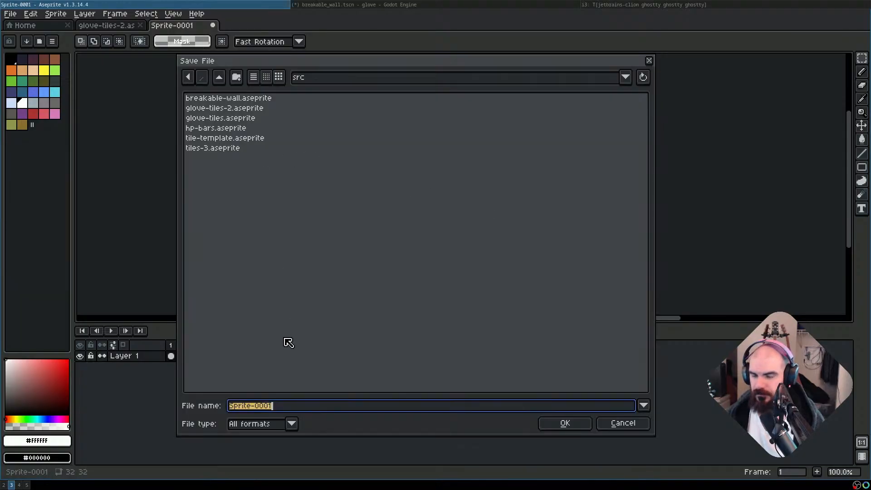
type("breakable-0walls")
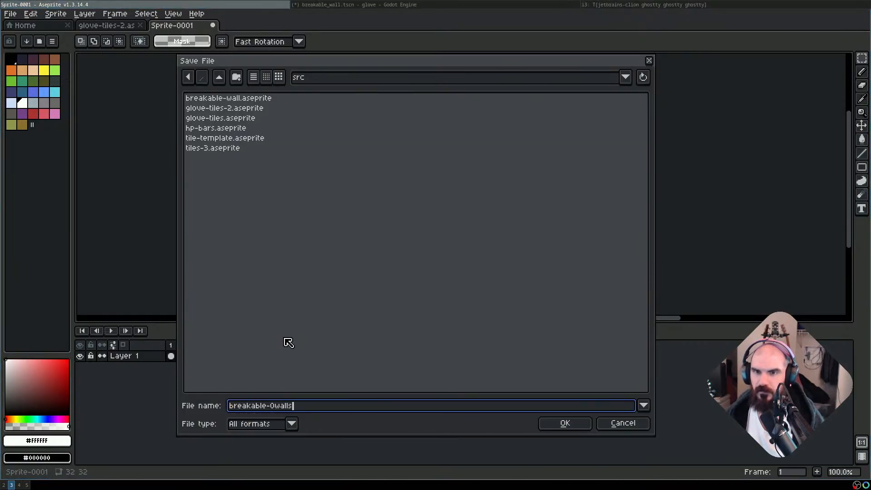
key("Escape")
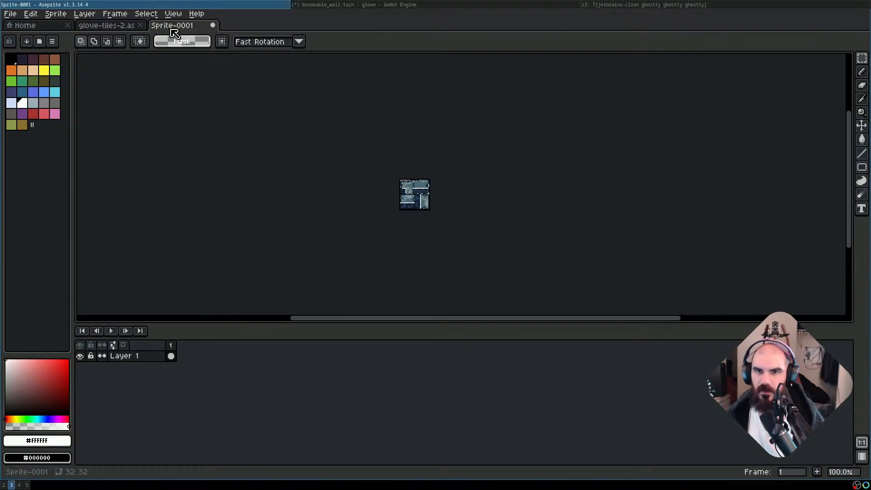
key("ctrl+shift+Tab")
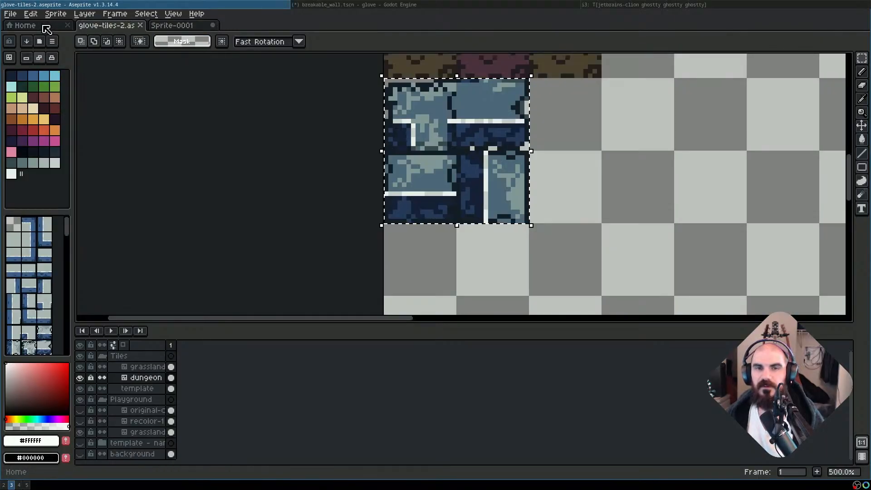
Open breakable-wall.aseprite from the src folder
left_click(10, 14)
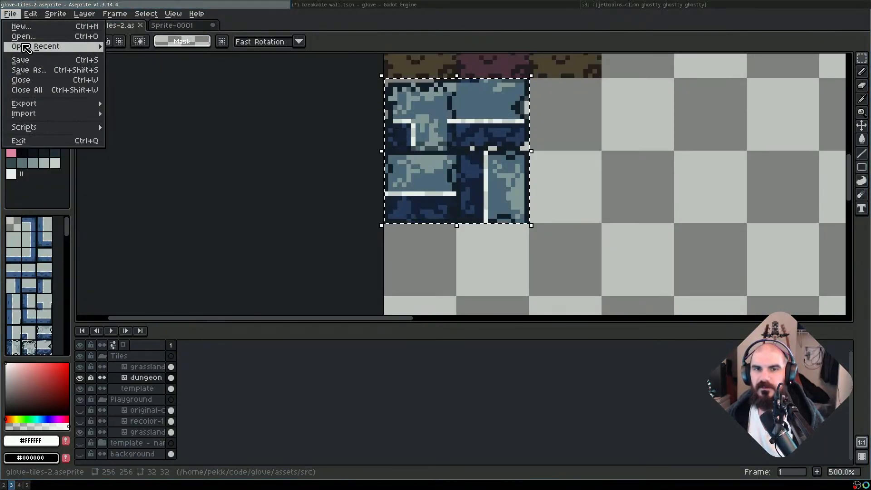
left_click(77, 33)
double_click(234, 98)
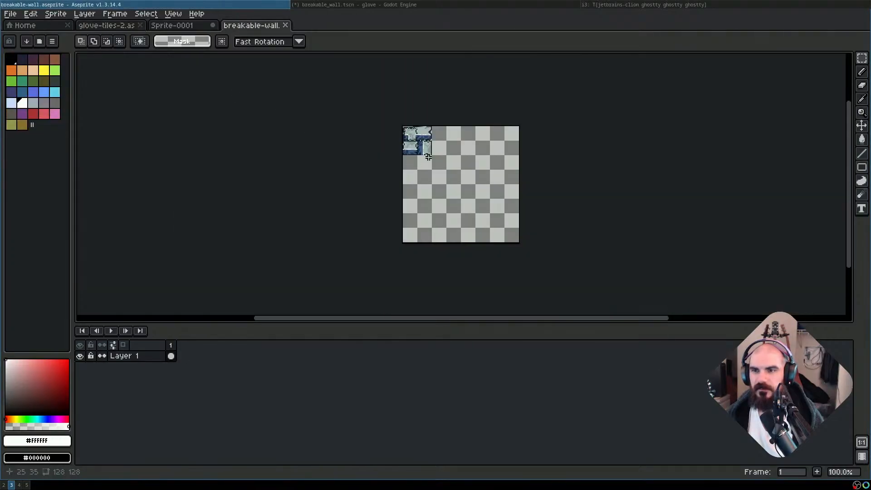
scroll(416, 155, "up", 1)
scroll(422, 164, "down", 1)
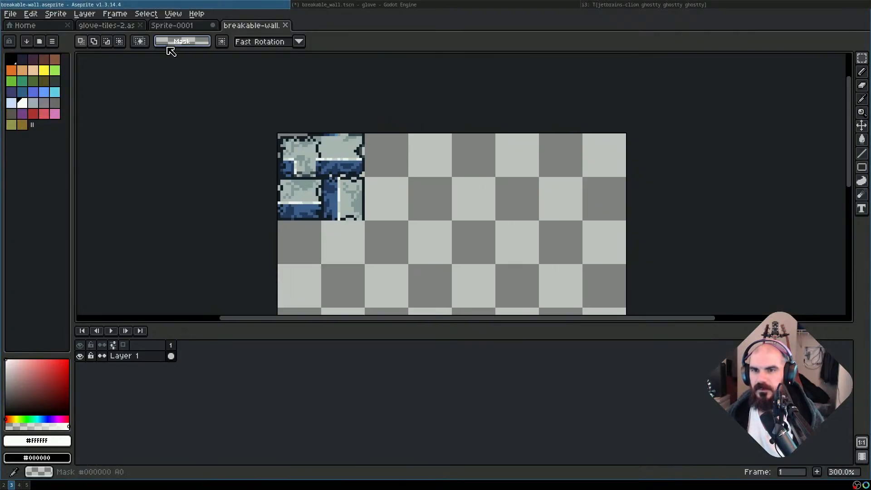
Select and copy the whole 32×32 dark stone wall tile in Sprite-0001
left_click(176, 26)
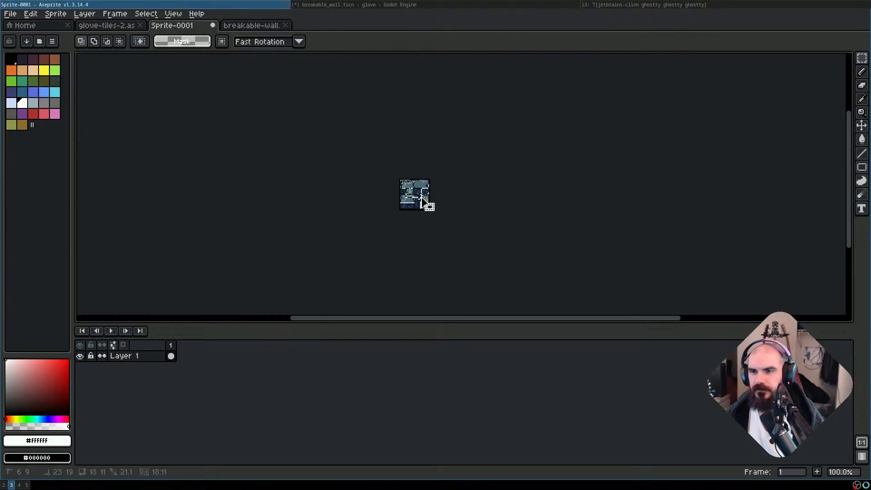
scroll(430, 173, "up", 4)
scroll(484, 217, "down", 2)
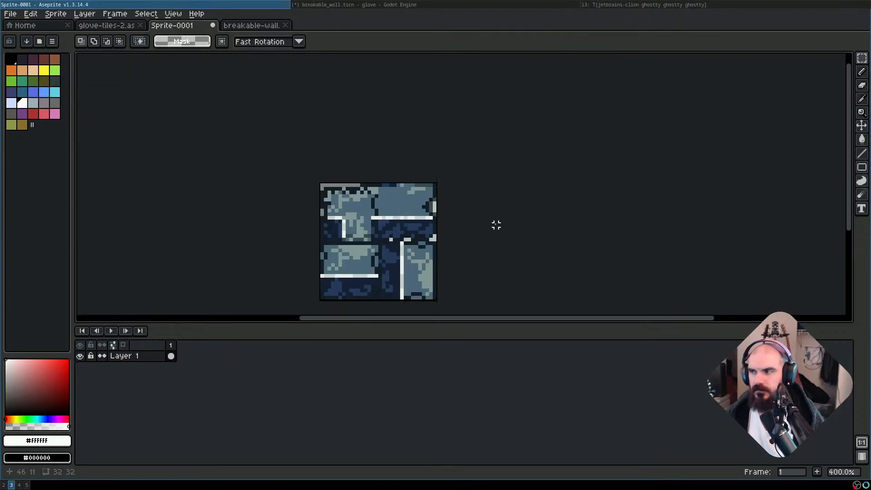
left_click_drag(485, 222, 495, 168)
left_click_drag(361, 140, 446, 226)
Add a new layer above Layer 1 in the breakable-wall sprite and paste the copied wall tile onto it
left_click(240, 26)
key("shift+n")
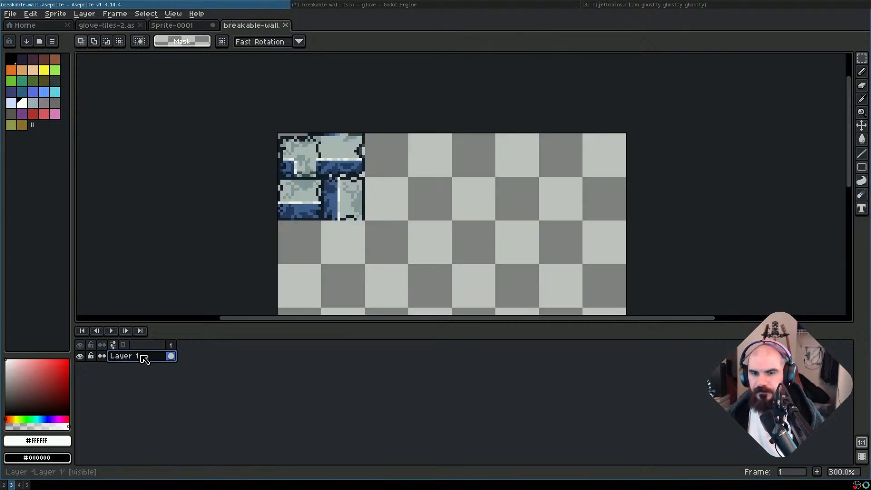
double_click(146, 355)
key("Escape")
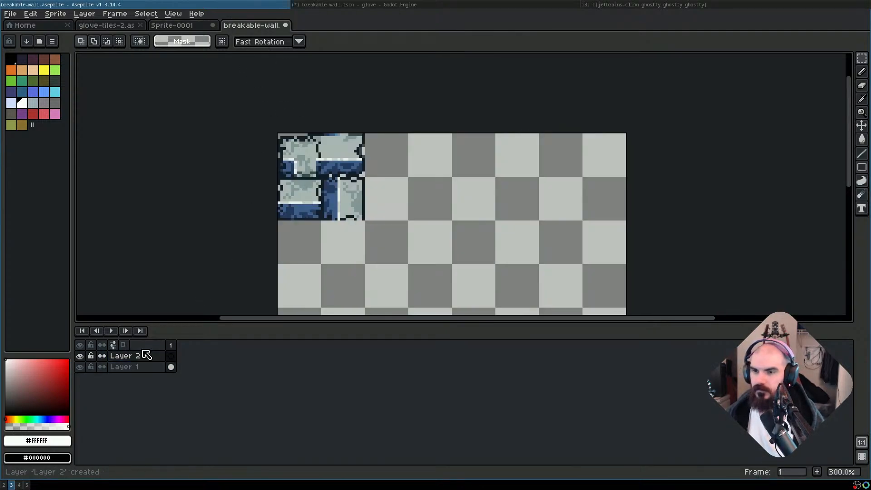
key("ctrl+v")
key("Return")
Hide Layer 1 and rename it "original"
left_click(80, 367)
left_click(120, 367)
double_click(122, 367)
type("original")
key("Return")
Rename Layer 2 to "Dungeon" and save the breakable-wall sprite
left_click(140, 357)
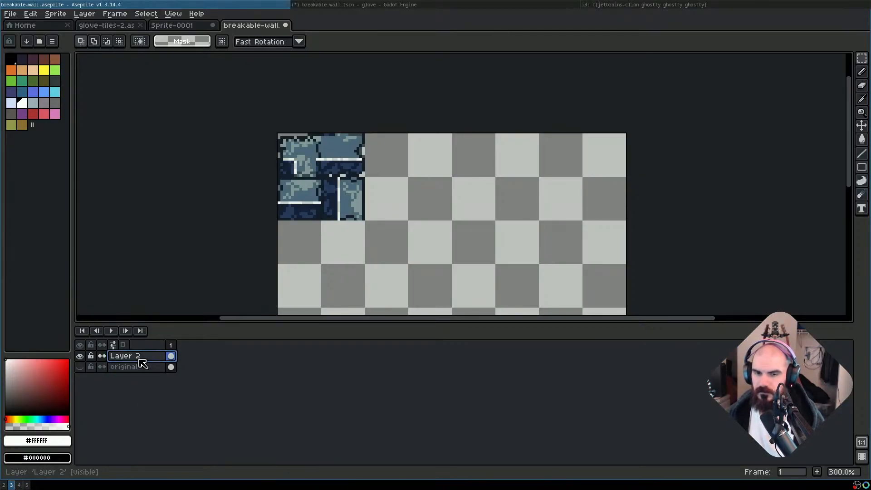
double_click(142, 363)
type("Dungeon")
key("Return")
key("ctrl+s")
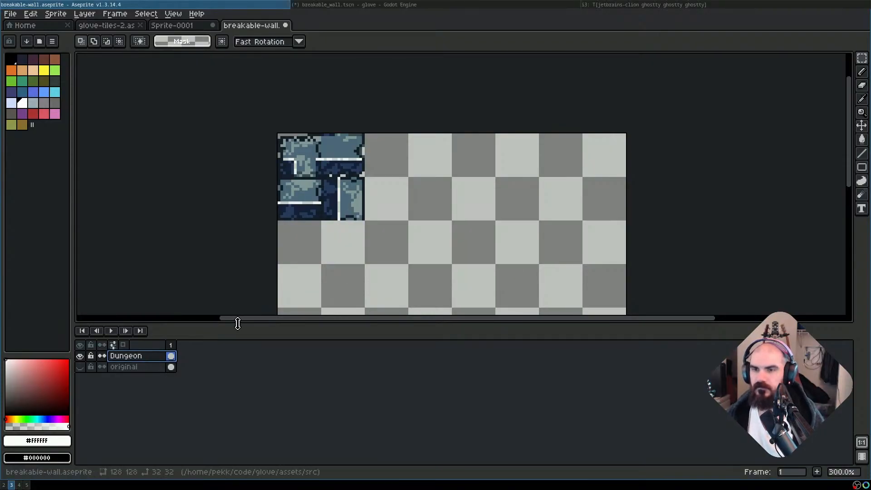
scroll(465, 248, "down", 2)
left_click_drag(527, 266, 515, 205)
scroll(505, 203, "up", 1)
left_click_drag(462, 183, 492, 219)
key("ctrl+alt+c")
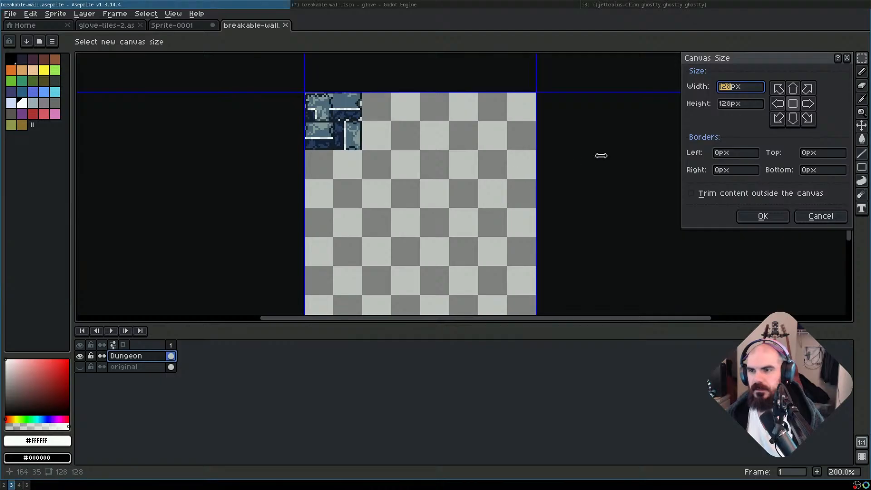
key("Escape")
scroll(523, 205, "down", 1)
left_click(30, 13)
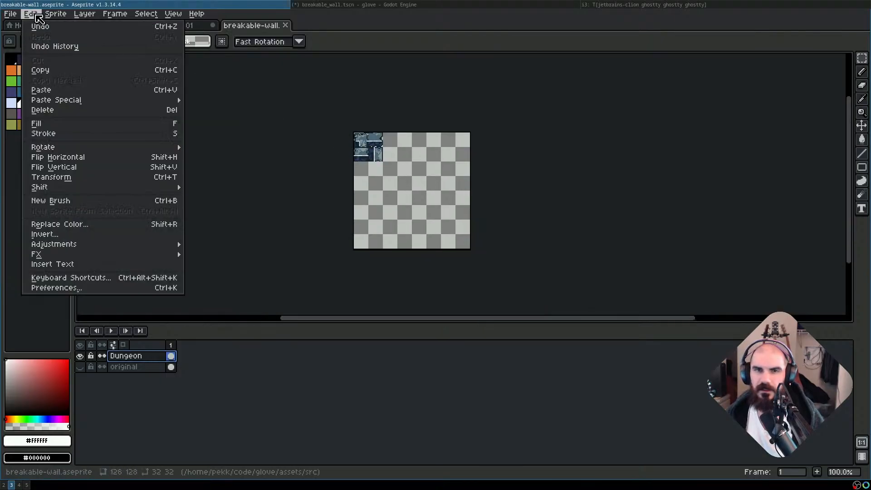
mouse_move(14, 18)
mouse_move(27, 104)
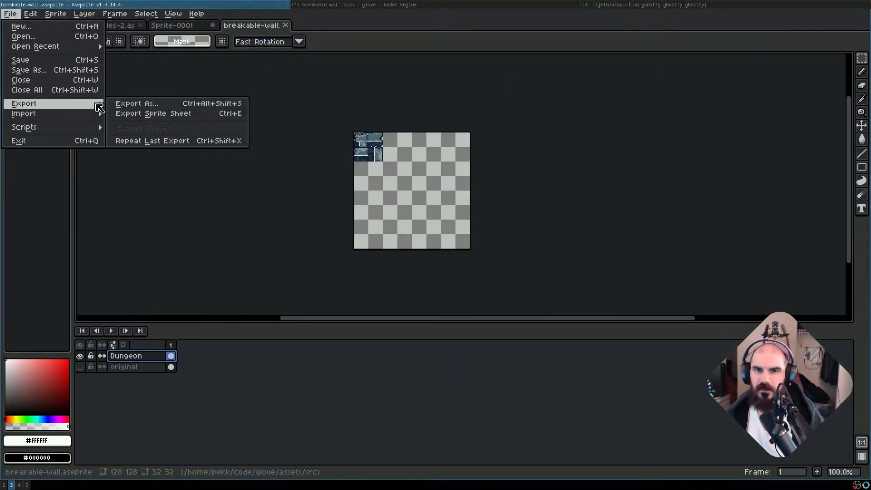
left_click(145, 103)
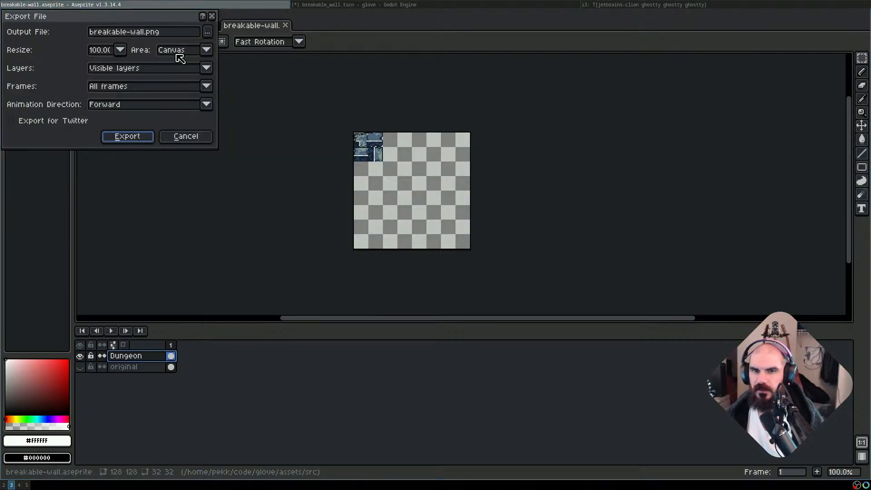
left_click_drag(119, 17, 307, 99)
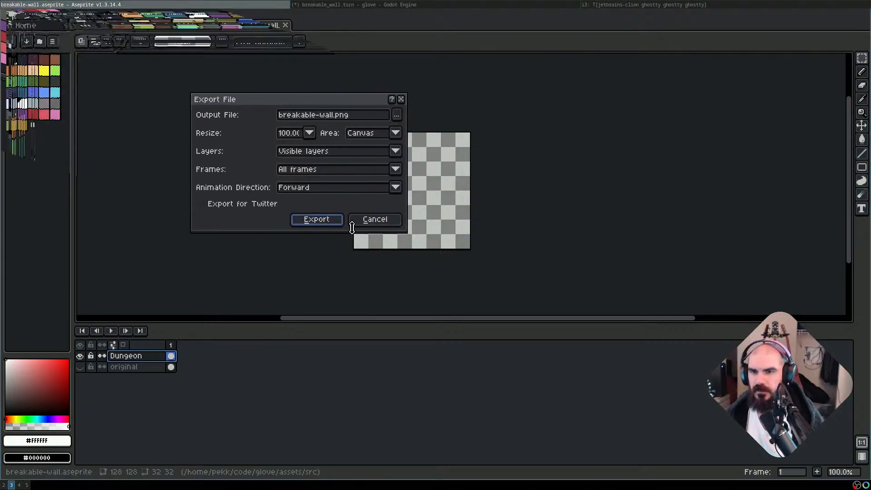
left_click(373, 218)
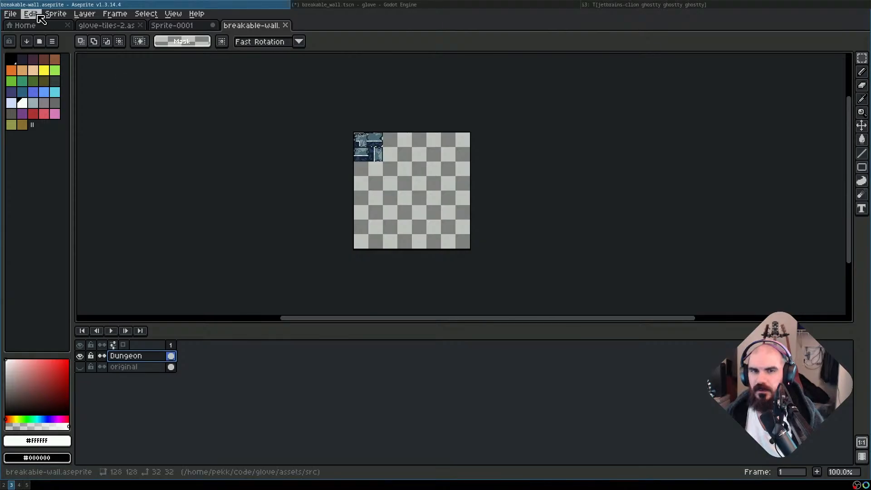
Start a sprite sheet export of the breakable-wall sprite and enable writing to the output file breakable-wall.png
left_click(10, 13)
mouse_move(59, 105)
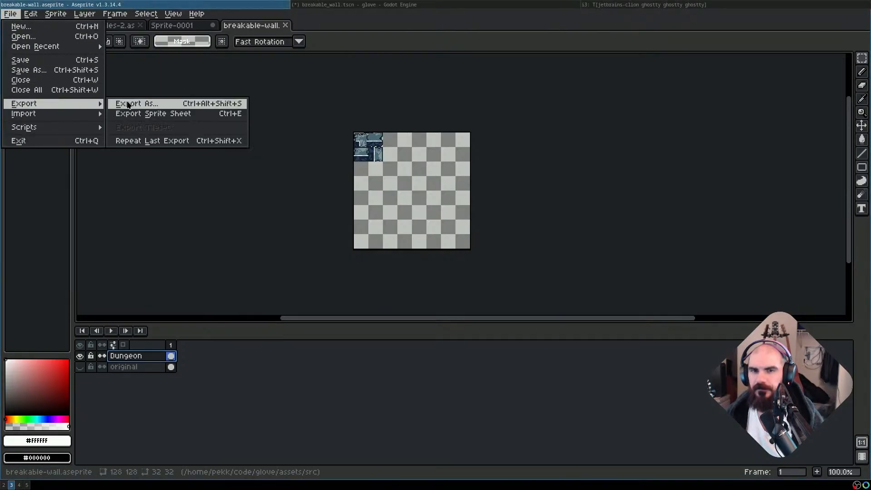
left_click(244, 116)
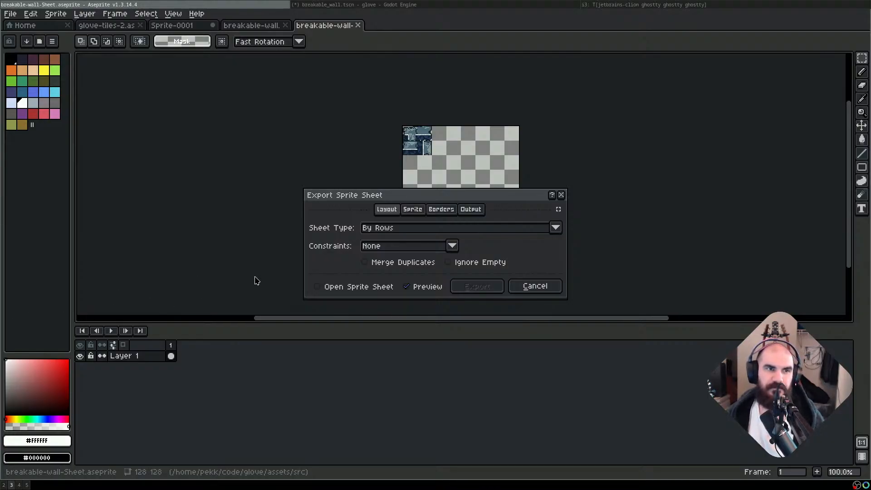
left_click_drag(508, 200, 517, 176)
left_click(480, 186)
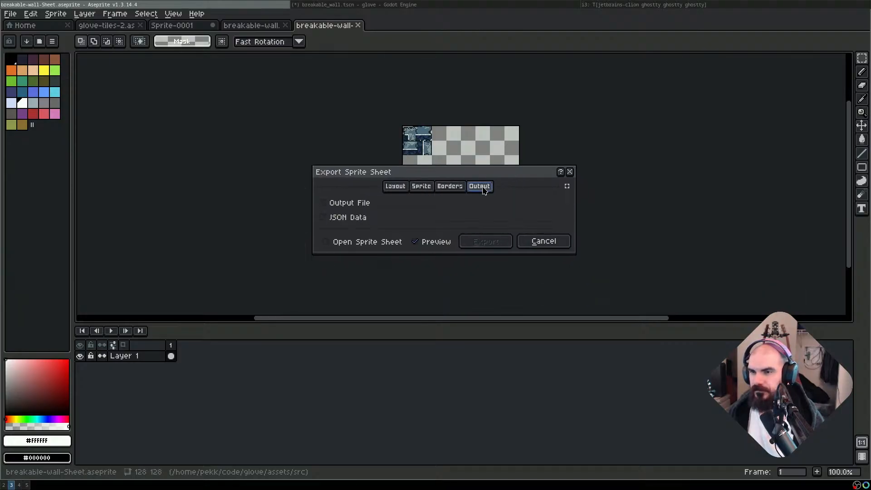
left_click(345, 205)
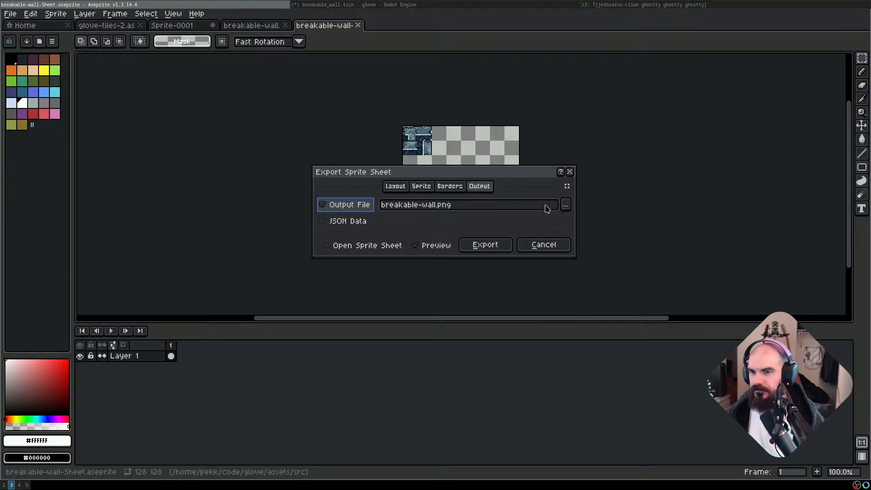
Review the sheet layout options and try the Split Layers option for the exported sprite
left_click(395, 186)
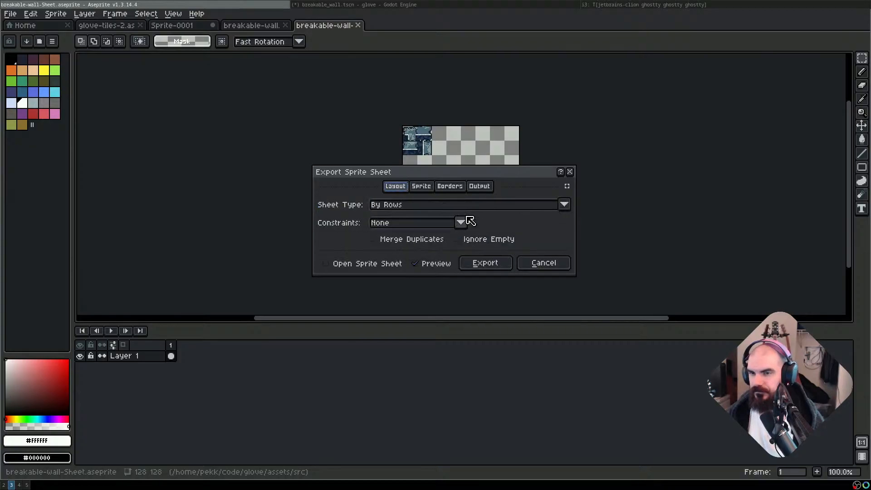
left_click_drag(497, 172, 507, 240)
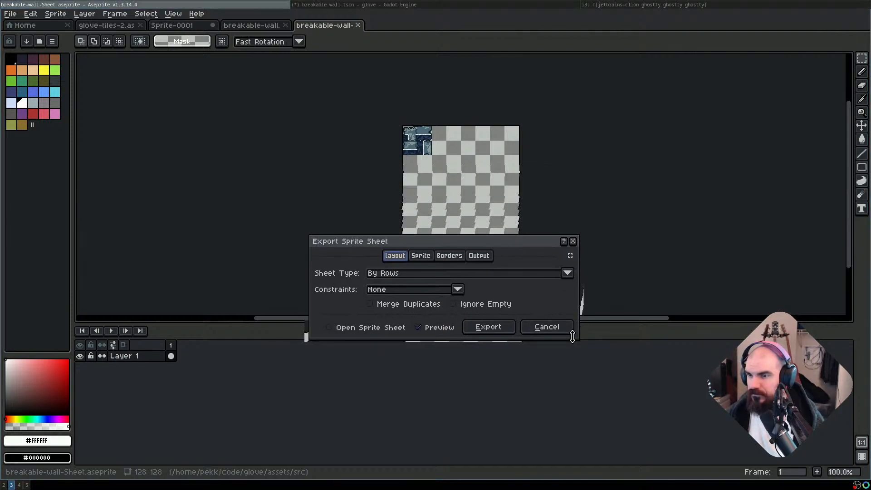
left_click_drag(576, 337, 610, 397)
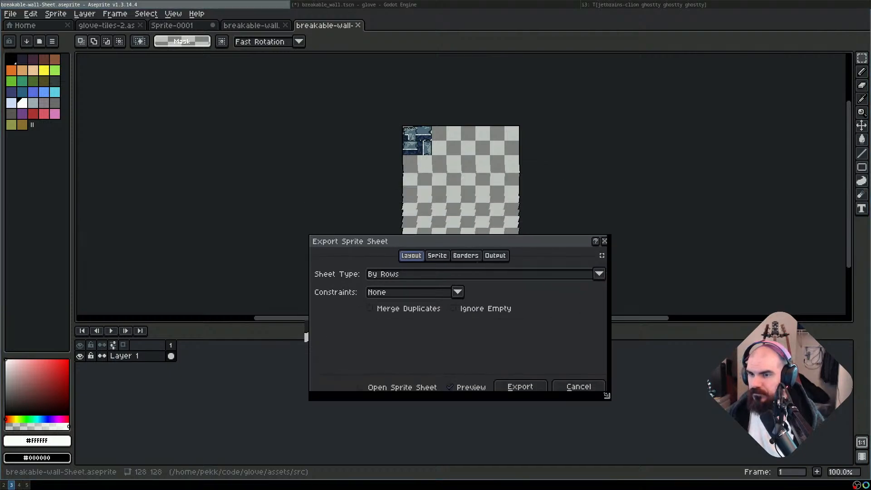
left_click(439, 254)
left_click(538, 294)
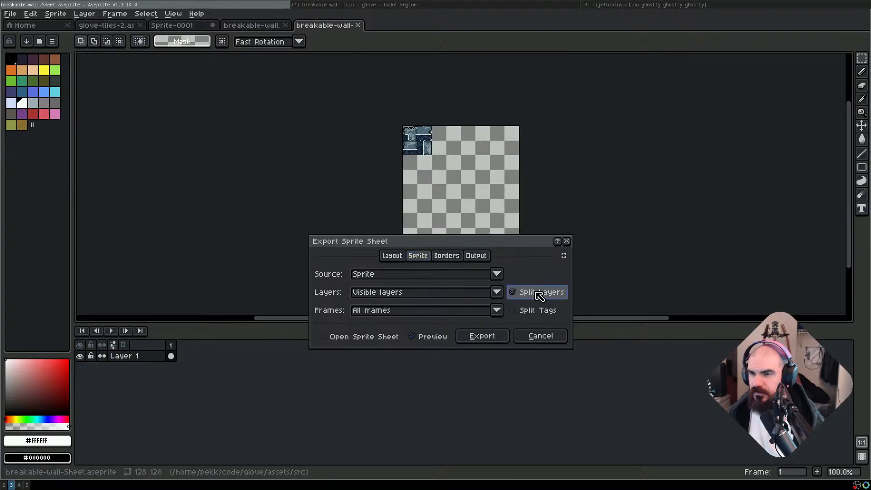
left_click(542, 298)
Enable Trim Sprite in the border options of the sprite sheet export
left_click_drag(483, 243, 459, 289)
left_click(424, 302)
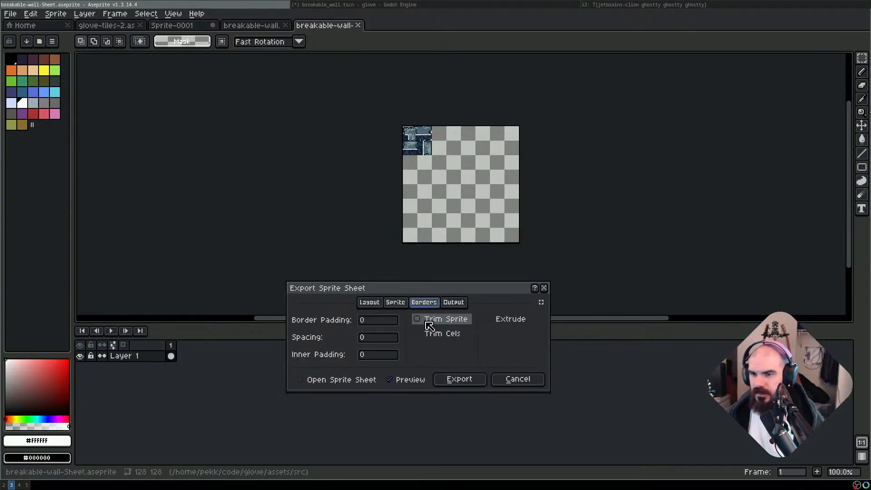
left_click(449, 319)
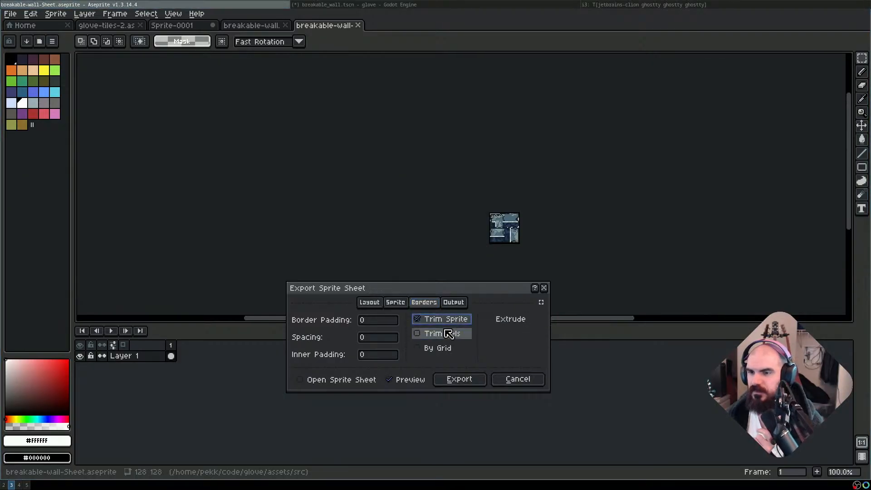
left_click(465, 319)
left_click(465, 320)
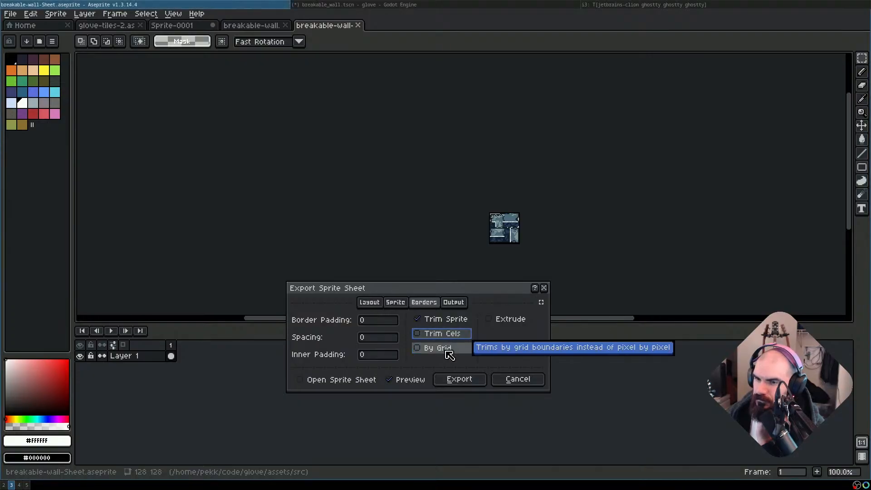
Try the Extrude option and inspect its effect on the wall tile's edges in the preview
left_click(510, 320)
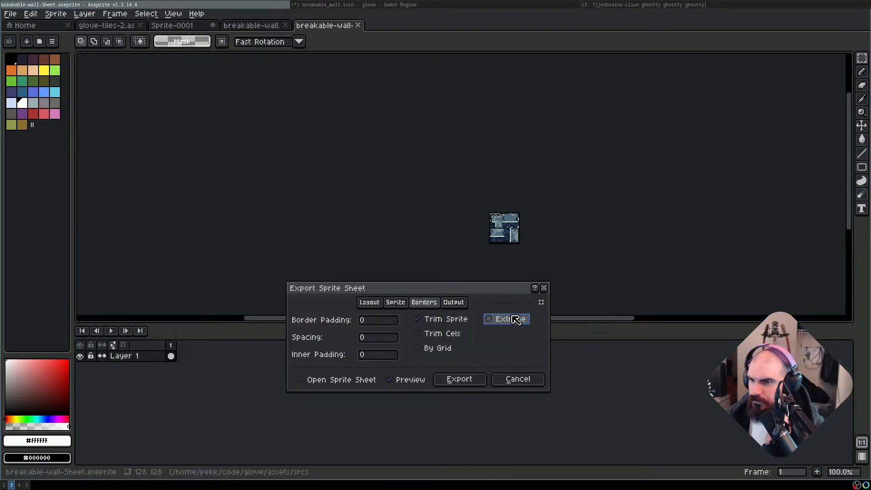
scroll(531, 235, "up", 5)
scroll(533, 237, "down", 1)
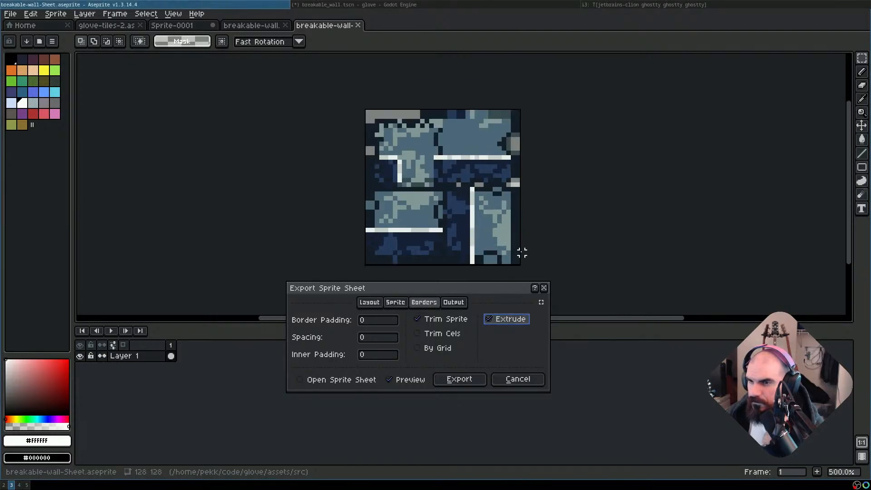
left_click(510, 320)
left_click(509, 319)
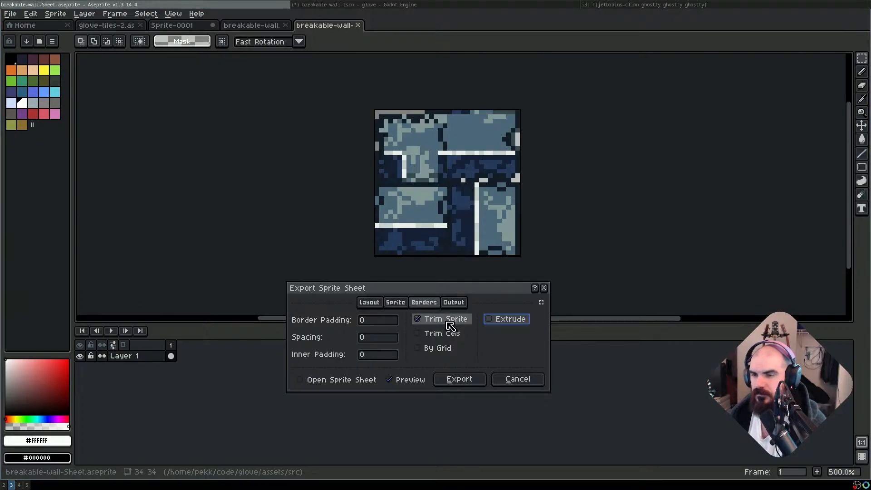
Set the sprite sheet's output file to breakable-wall.png in the assets folder and export it
left_click(451, 303)
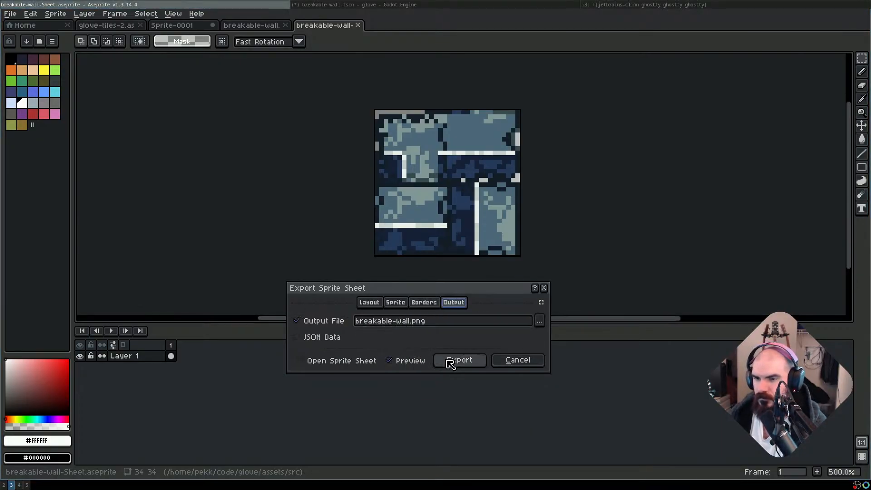
left_click(540, 321)
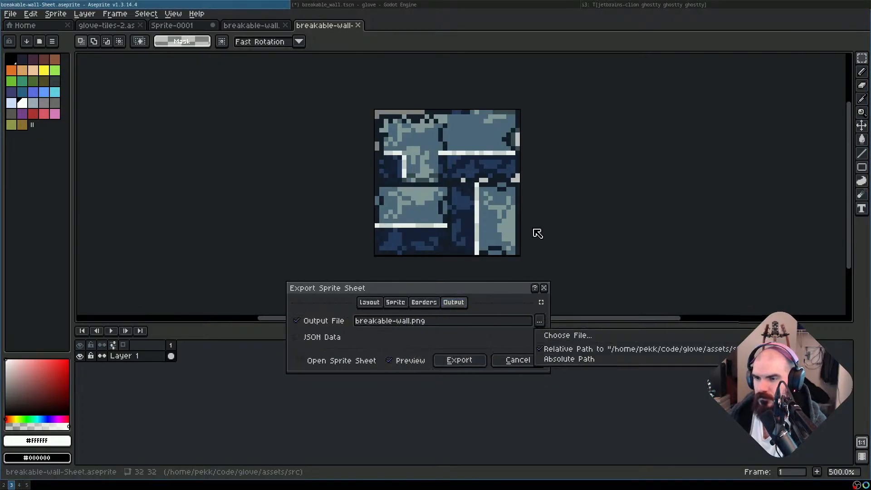
left_click(576, 337)
left_click(219, 77)
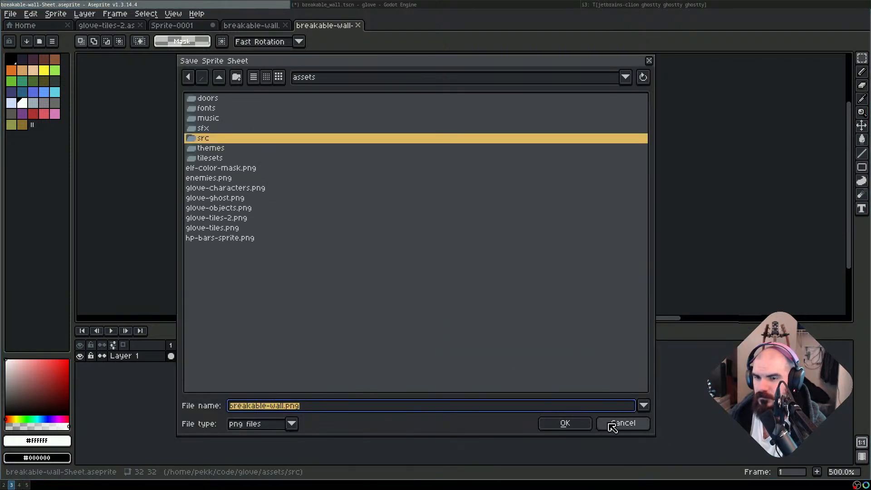
left_click(580, 425)
left_click(473, 361)
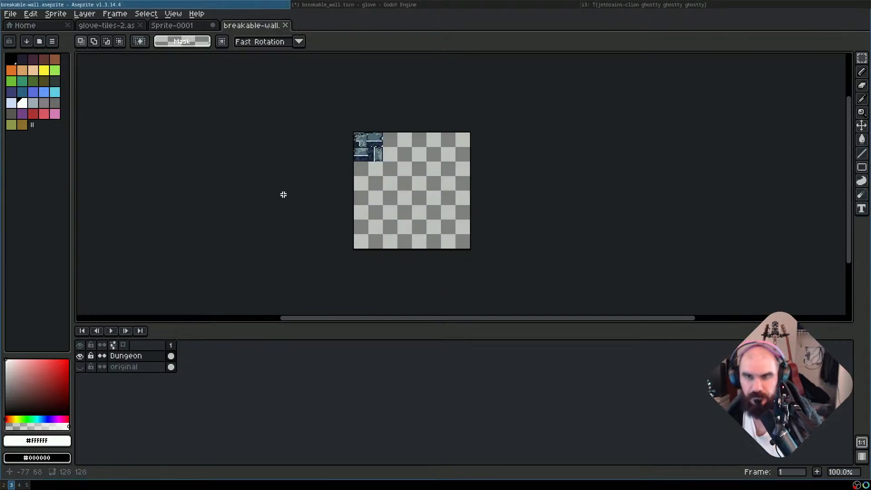
Switch to Godot and load breakable-wall.png from the assets folder as the Sprite2D's texture
key("super+Right")
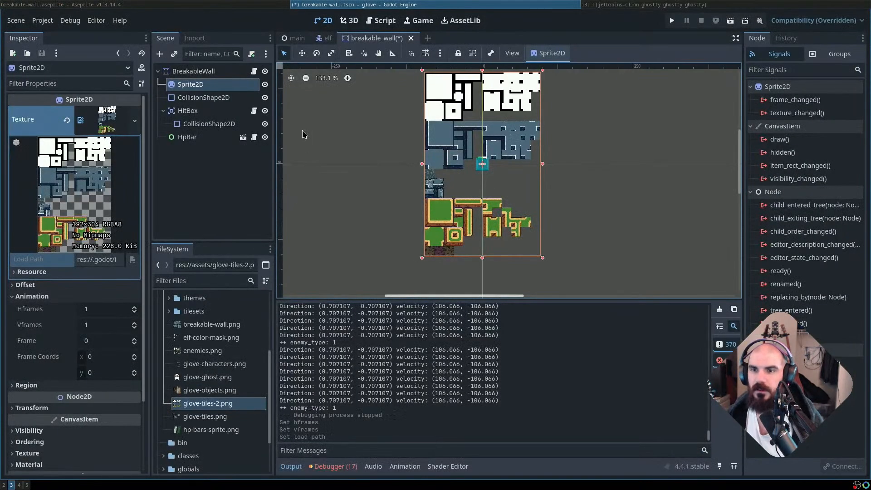
left_click(136, 121)
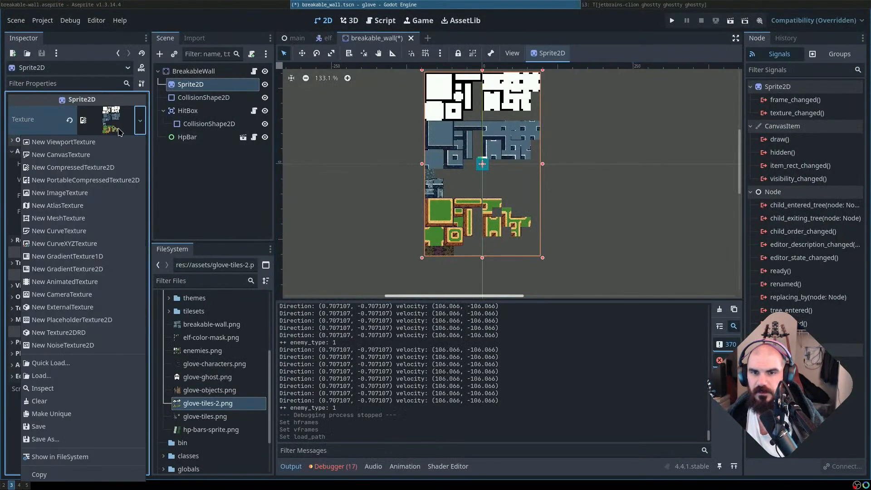
left_click(82, 375)
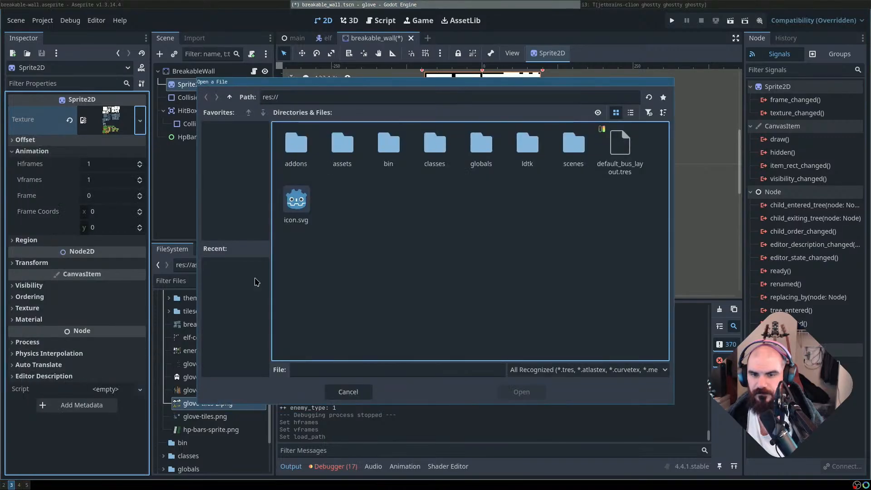
double_click(342, 150)
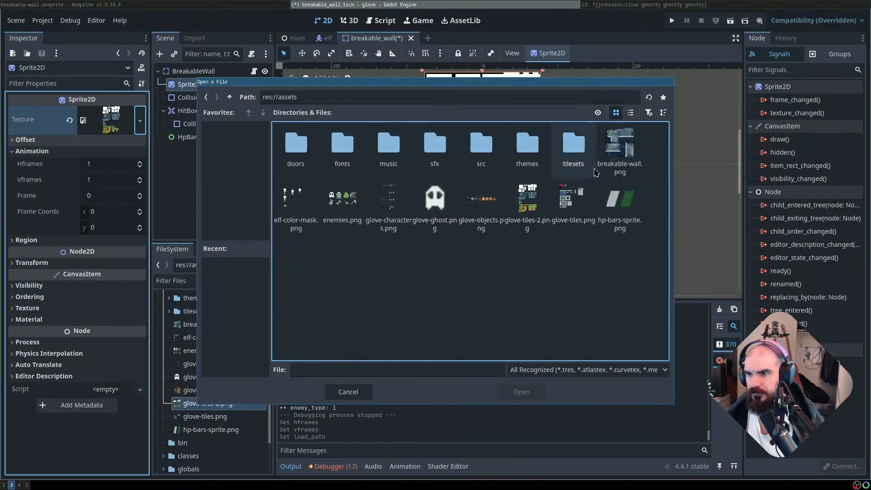
double_click(621, 150)
scroll(489, 230, "up", 3)
scroll(548, 146, "up", 3)
left_click_drag(548, 146, 586, 189)
scroll(584, 222, "up", 1)
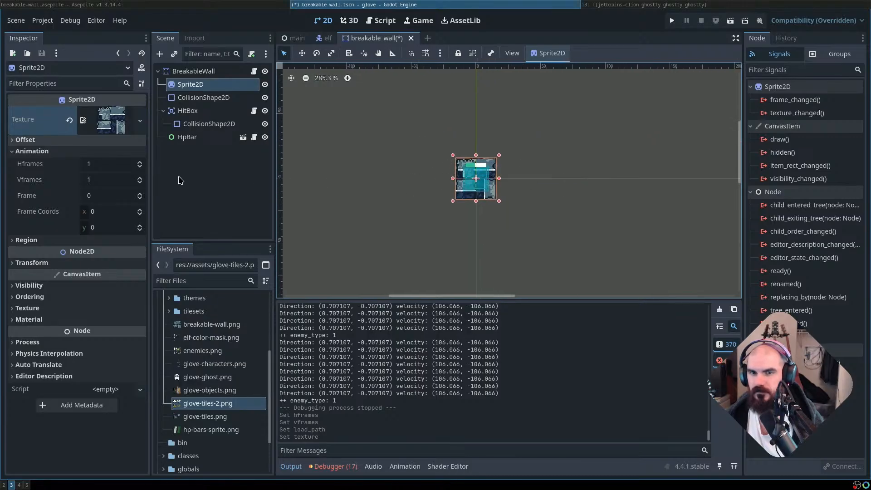
Set the Sprite2D's Hframes and Vframes to 2 and save the breakable_wall scene
left_click(100, 164)
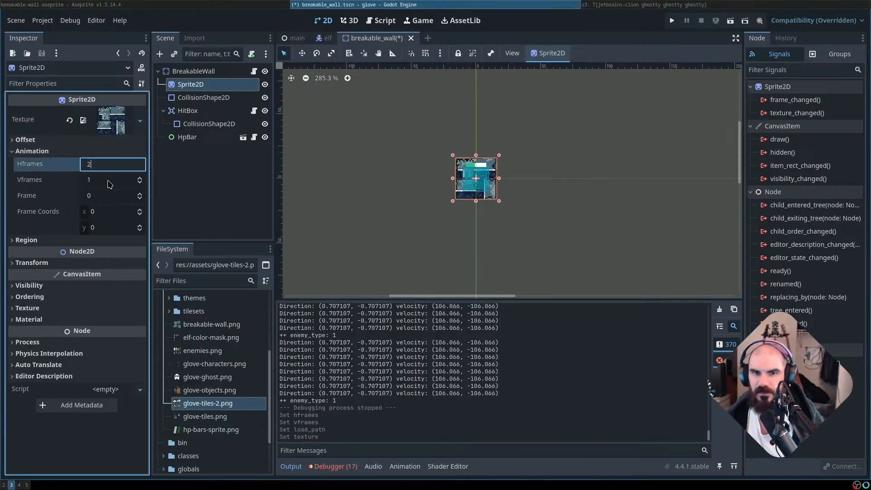
key("Tab")
type("2")
key("Return")
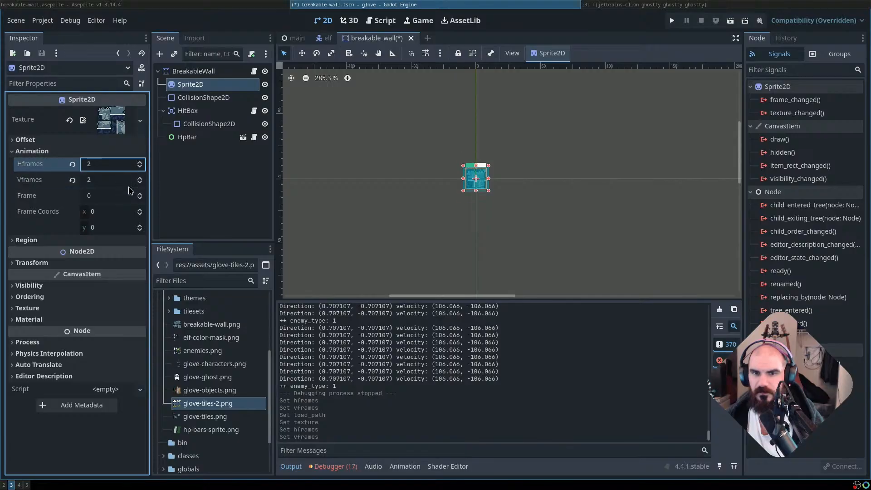
scroll(544, 196, "up", 1)
left_click(543, 197)
key("ctrl+s")
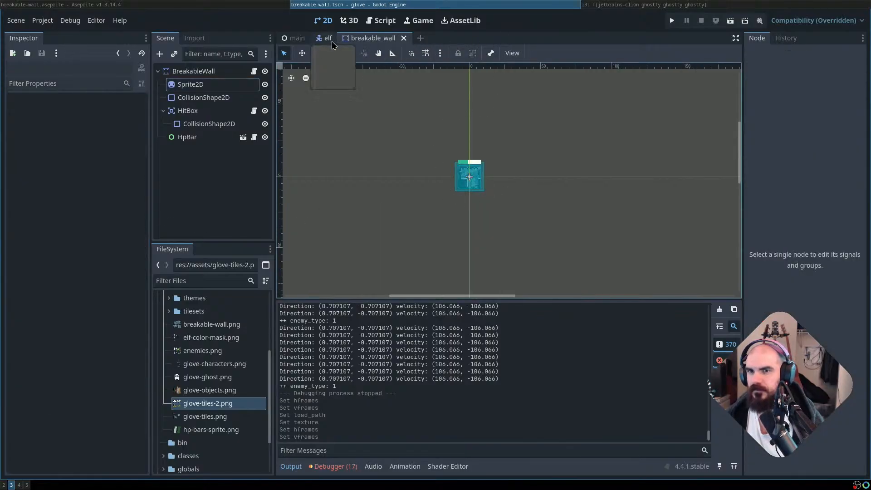
Run the project, start the game and lead the elf out through the breakable wall below the starting area
key("F5")
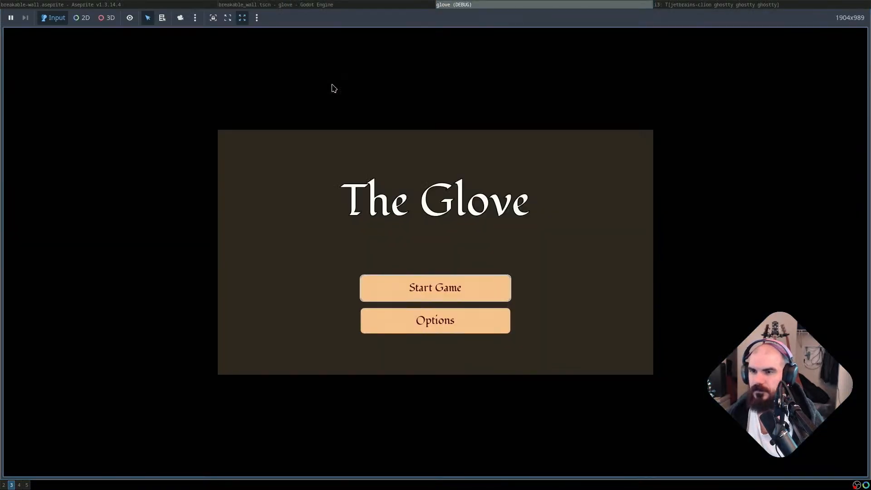
key("Return")
key("w")
key("d")
key("s")
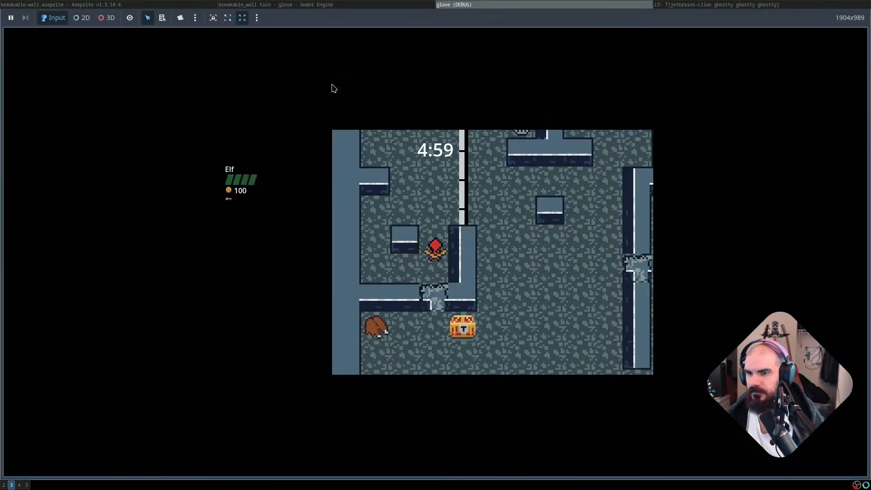
key("d")
key("a")
key("s")
key("d")
key("w")
Fire arrows upward at the approaching ghost in the test run
key("space")
key("space")
key("space")
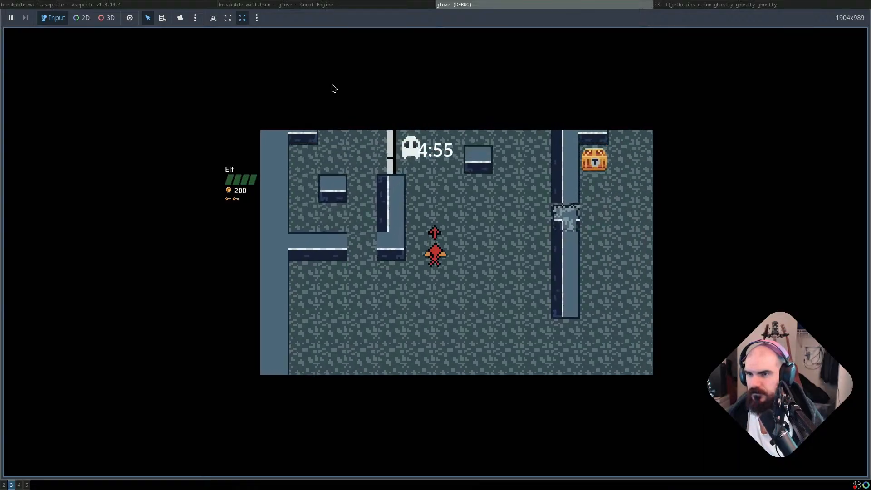
key("w")
key("space")
key("space")
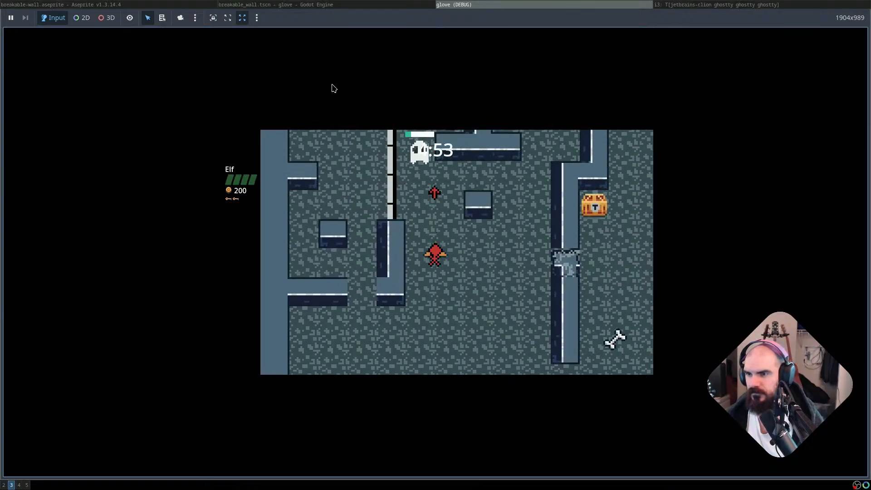
Shoot down the breakable wall section to the east in the test run, and stop the game
key("d")
key("space")
key("space")
key("space")
key("space")
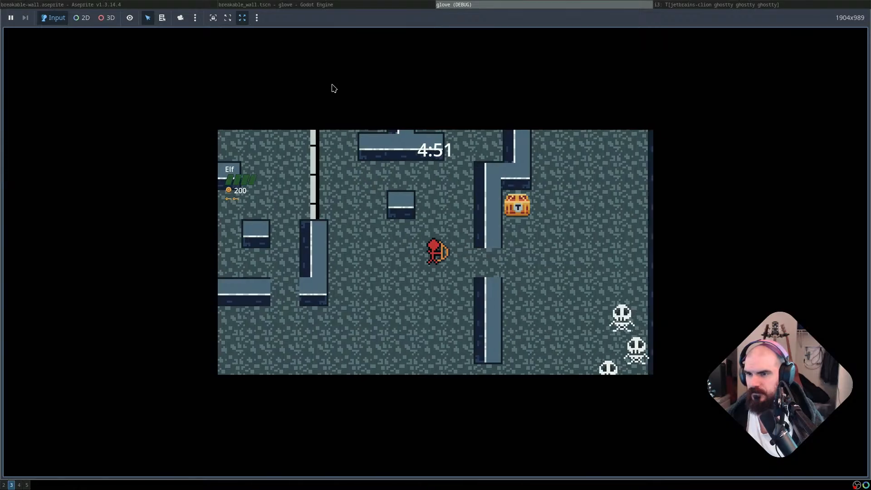
key("d")
key("s")
key("a")
key("a")
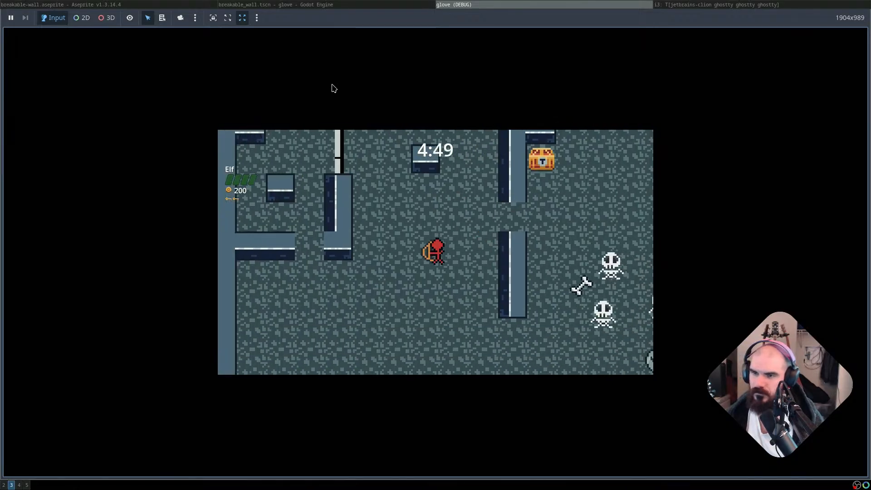
key("F8")
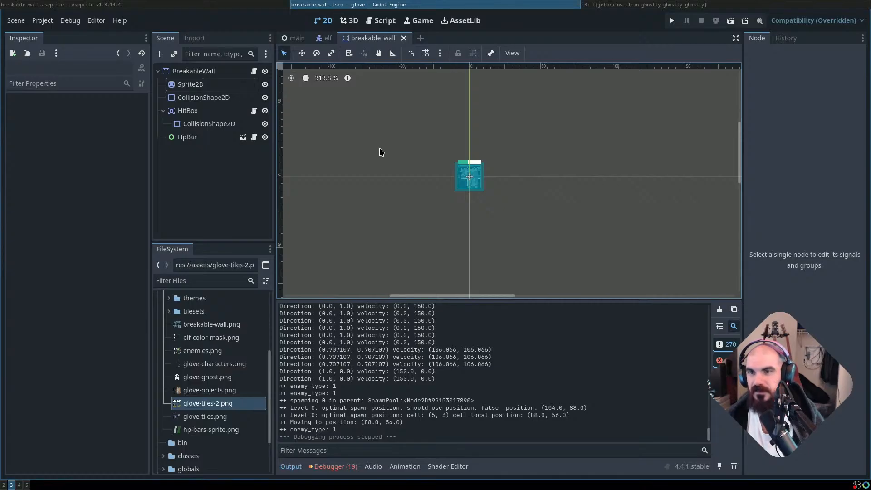
Switch to Aseprite and examine the four quadrants of the Dungeon wall tile, especially the lower half
key("super+Left")
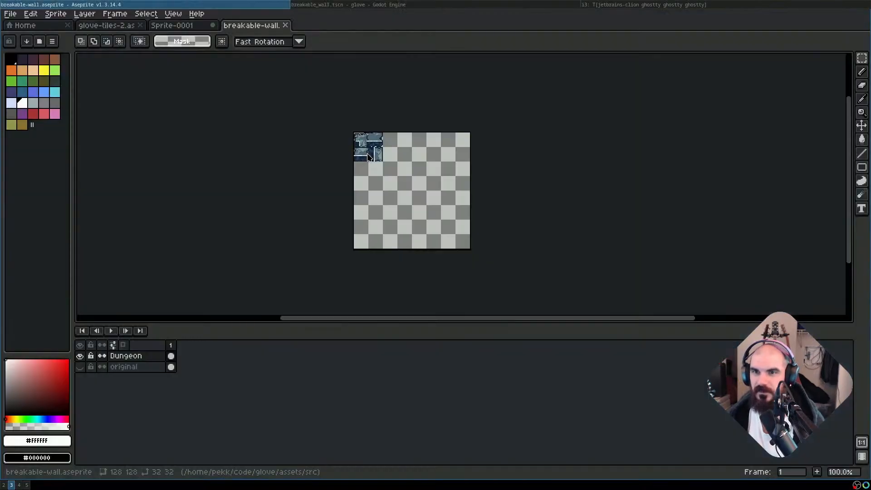
scroll(357, 186, "up", 1)
scroll(414, 152, "down", 1)
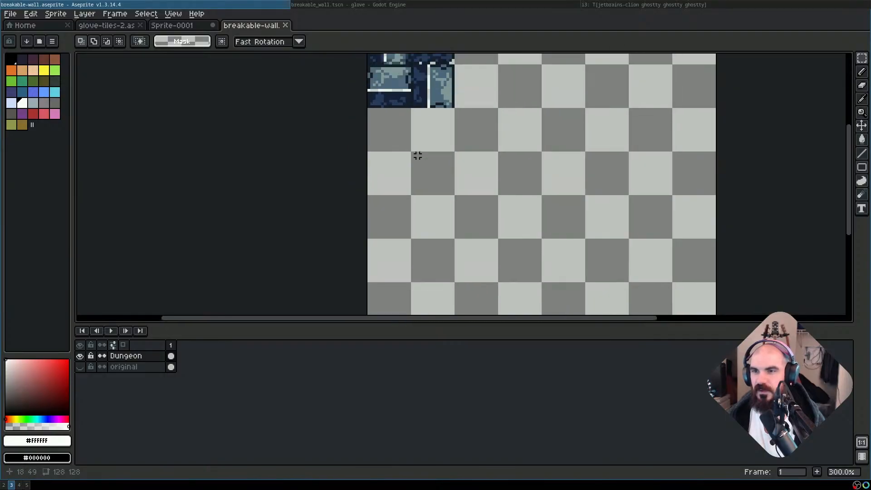
left_click_drag(475, 121, 485, 222)
left_click_drag(406, 185, 449, 195)
left_click(555, 202)
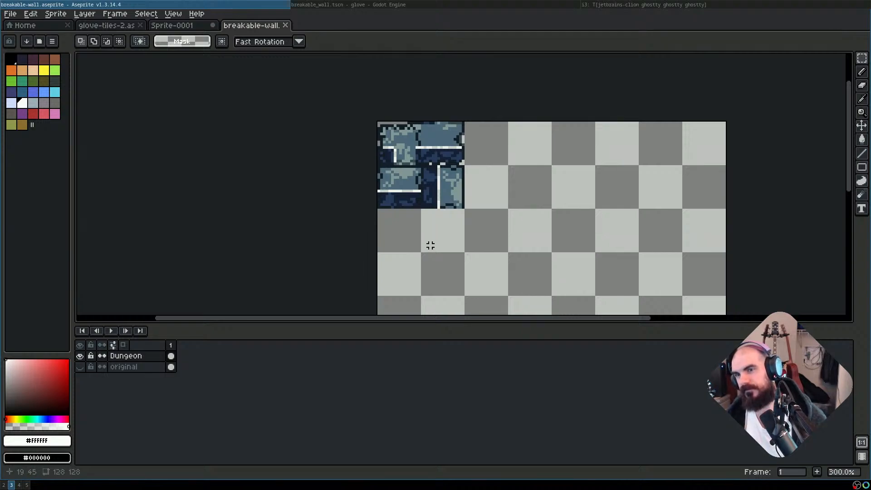
left_click_drag(395, 199, 445, 206)
left_click(412, 189)
left_click_drag(405, 185, 447, 196)
left_click(404, 177)
left_click_drag(404, 177, 456, 199)
left_click(422, 202)
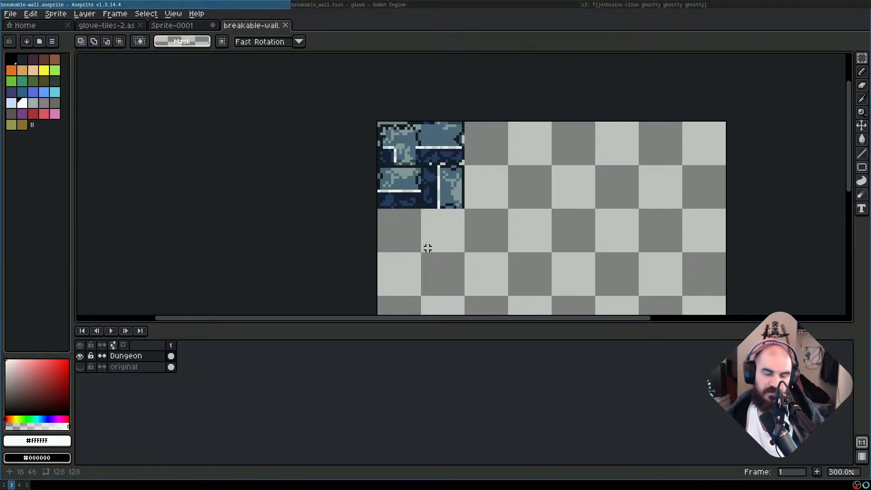
Switch to Godot and set the breakable wall Sprite2D's animation frame to 2
key("super+Right")
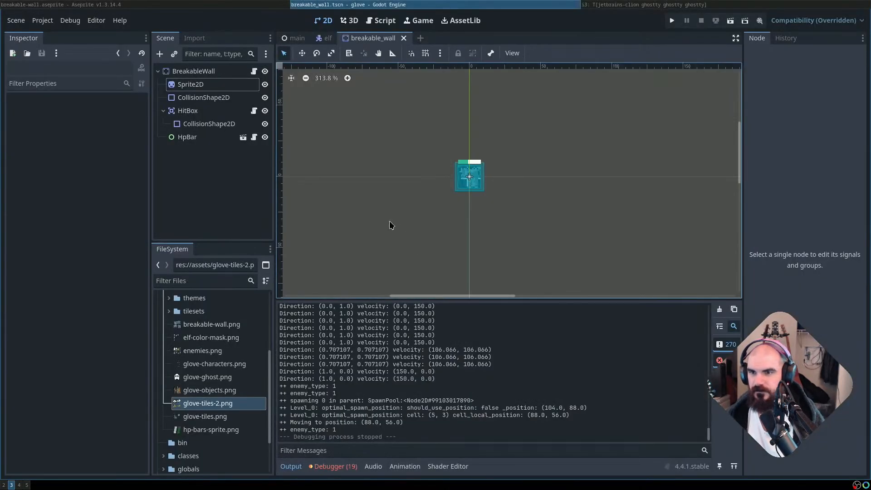
left_click(207, 86)
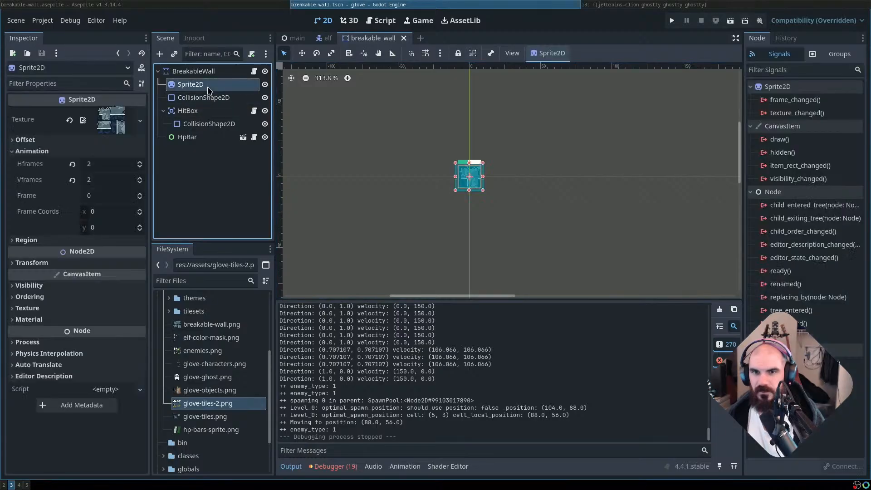
left_click(110, 197)
type("12")
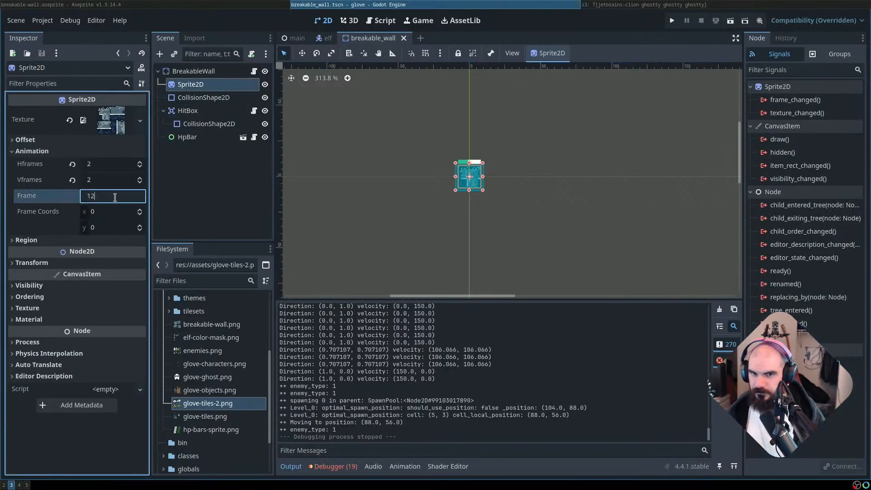
key("Return")
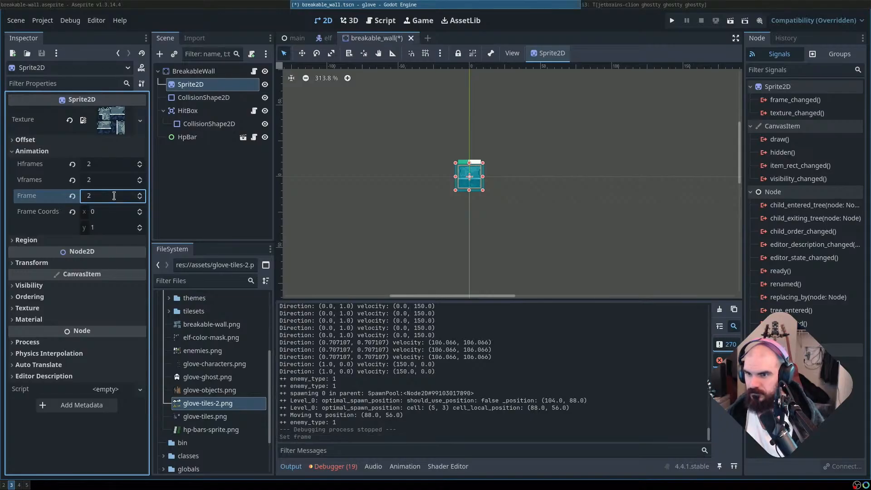
left_click(394, 231)
scroll(488, 215, "up", 2)
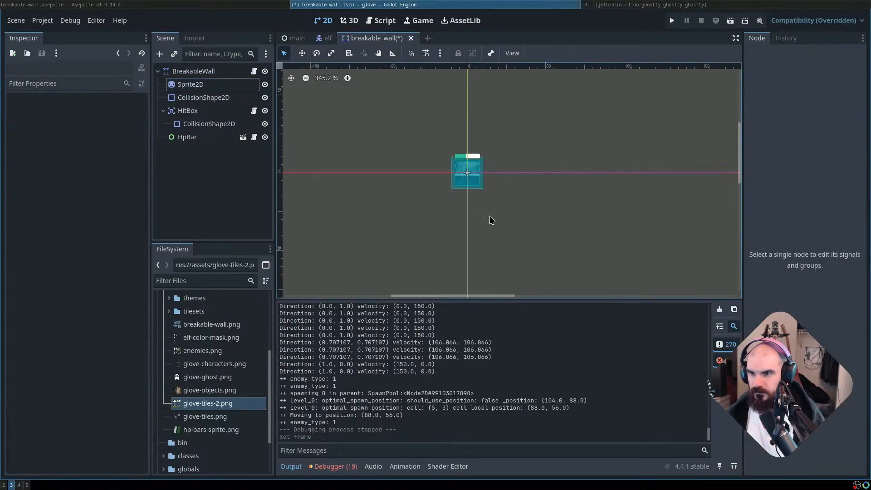
Try animation frames 1, 3 and 0 on the breakable wall's Sprite2D
left_click(190, 85)
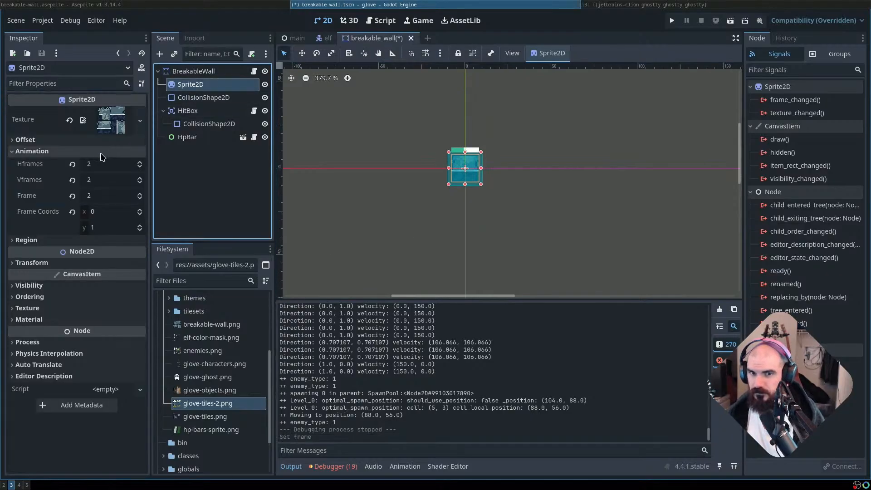
left_click(100, 193)
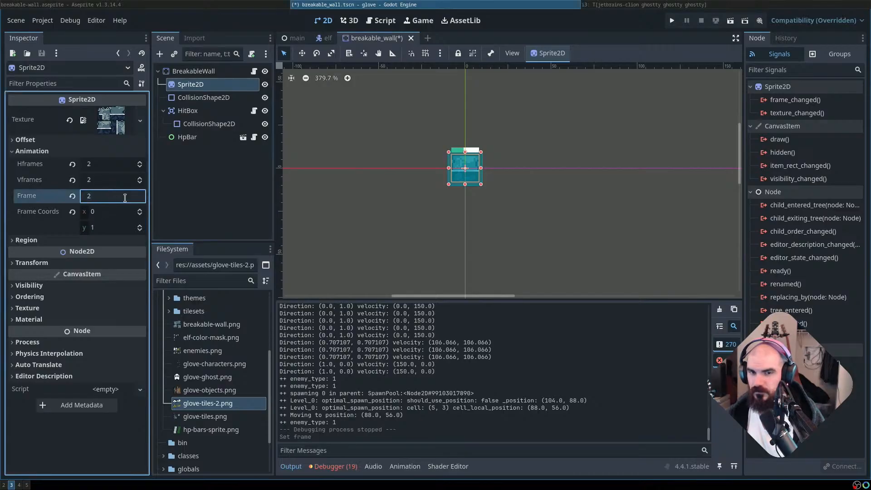
type("1")
key("Return")
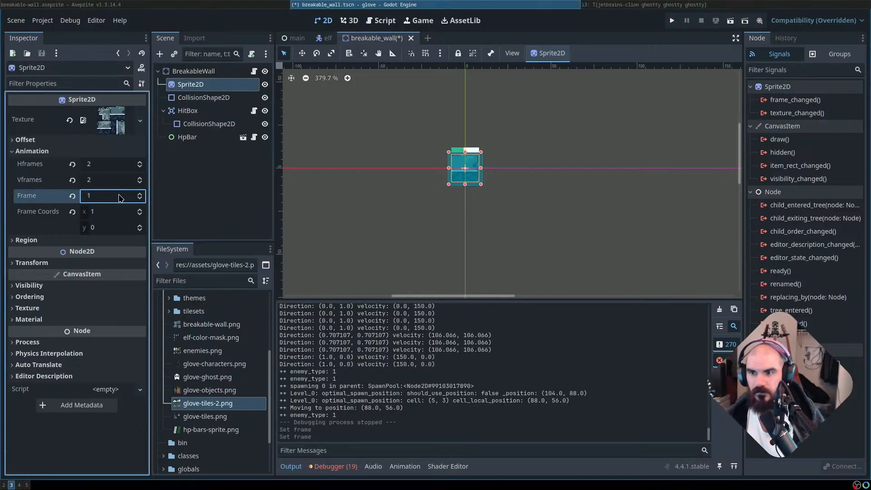
type("3")
key("Return")
left_click(138, 198)
type("0")
key("Return")
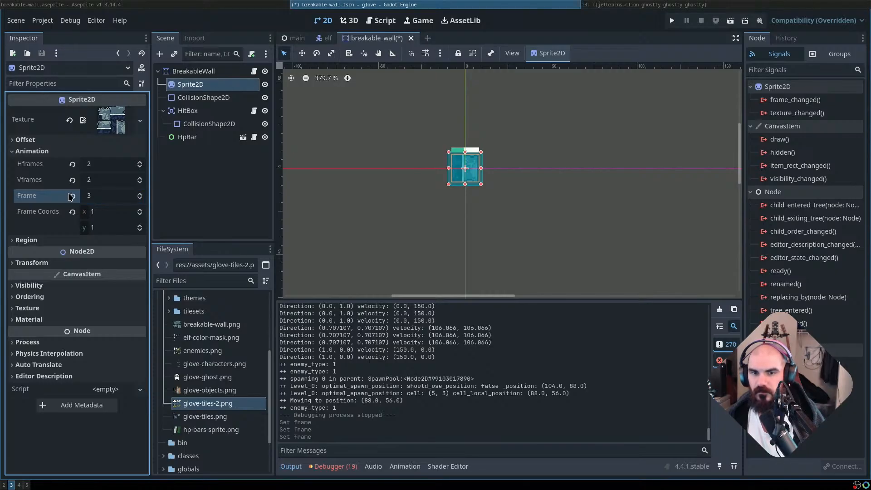
Set the Sprite2D's frame back to 2 and run the project to test the wall's look
left_click(108, 200)
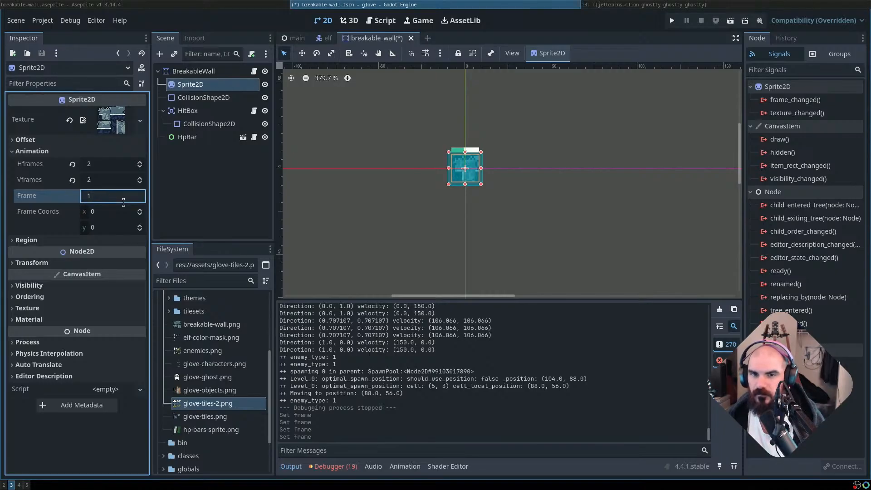
type("2")
key("Return")
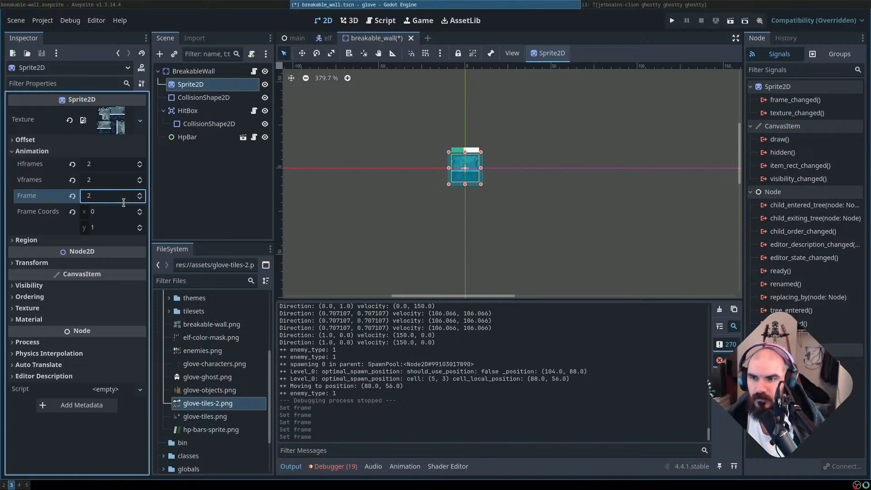
left_click(311, 234)
key("F5")
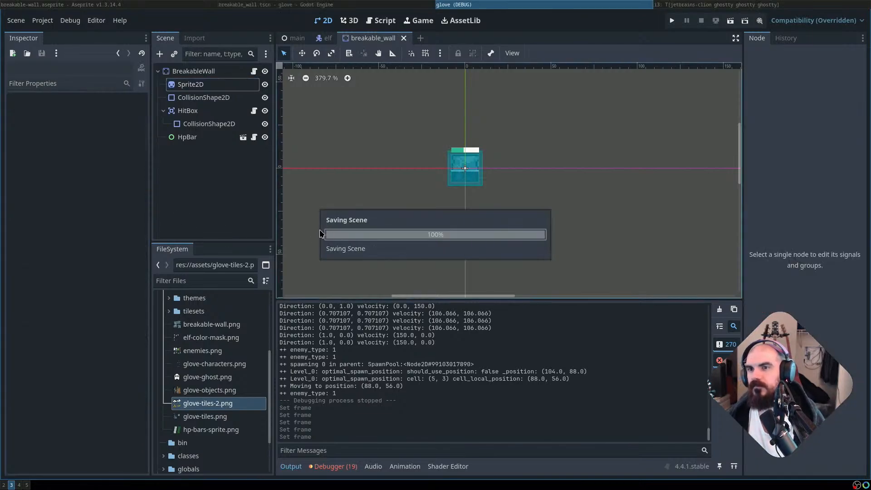
Playtest the level as the elf, walking up from the corridor and shooting arrows at the ghost
key("Return")
key("w")
key("d")
key("s")
key("space")
key("space")
key("s")
key("d")
key("w")
key("space")
key("space")
key("s")
key("a")
key("space")
key("w")
key("space")
key("space")
key("space")
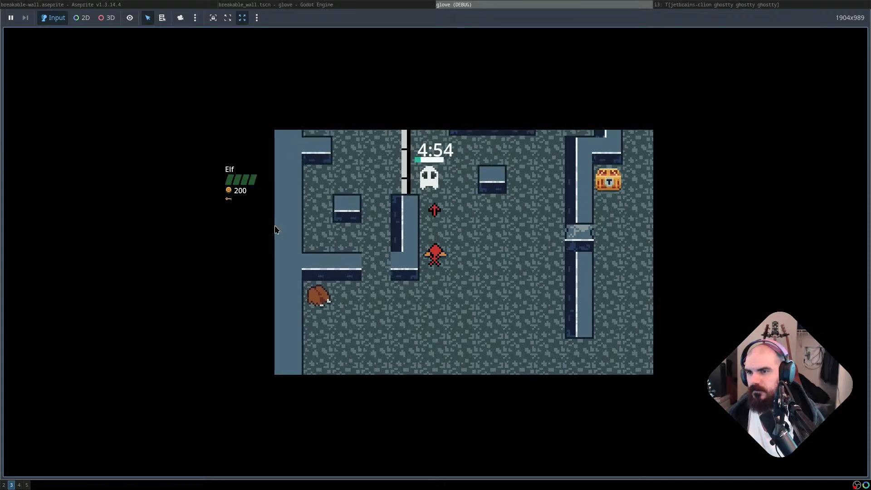
key("space")
key("d")
key("w")
key("s")
key("a")
key("w")
key("space")
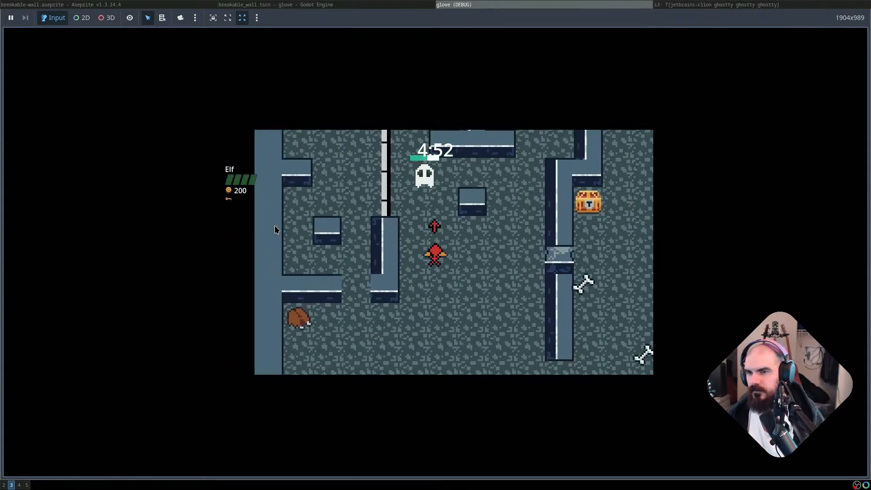
Shoot the breakable wall between the two vertical wall segments, and stop the running game
key("d")
key("space")
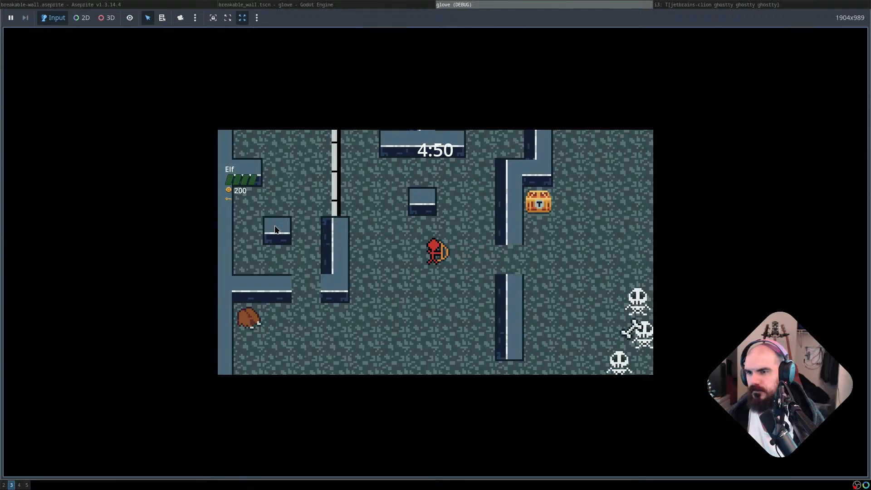
key("F8")
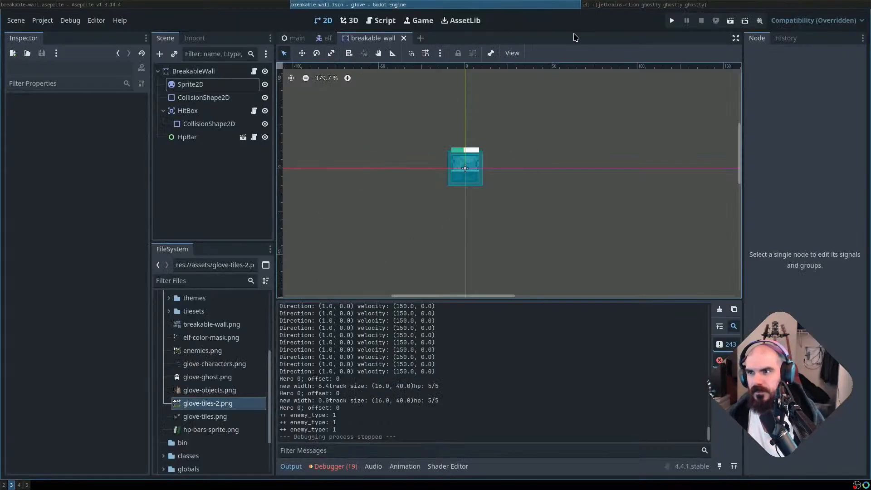
Switch from Godot to the Neovim terminal with breakable_wall.gd open
scroll(452, 185, "up", 3)
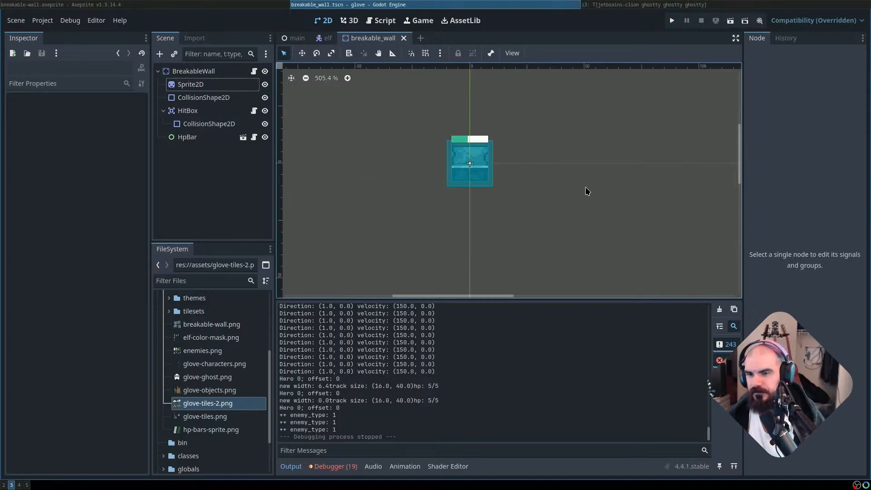
left_click_drag(586, 190, 533, 198)
key("super+Right")
key("super+Left")
key("super+Left")
key("super+Right")
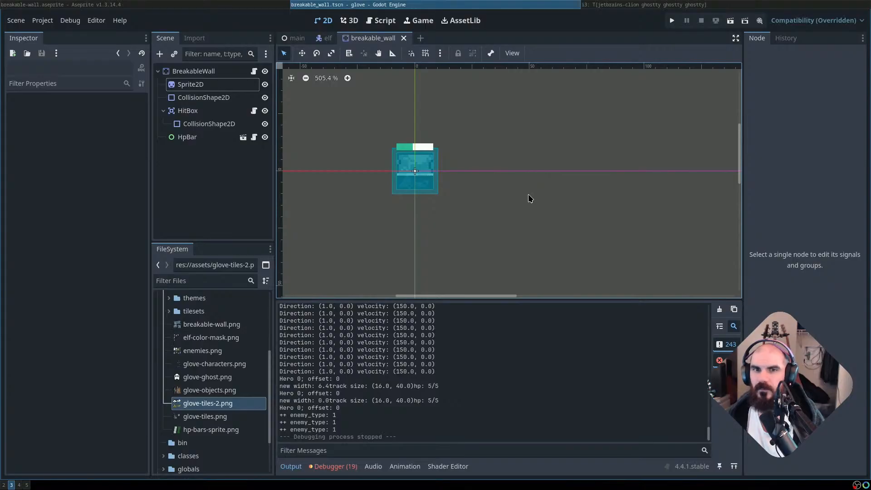
key("super+Right")
key("super+Right")
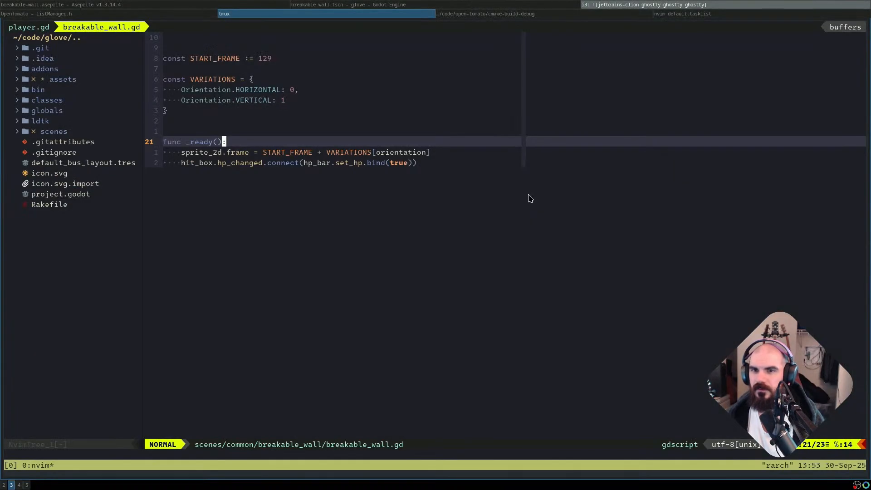
Rearrange the workspace into three stacked panes: the Neovim terminal, the OpenTomato windows, and the Aseprite and Godot windows
key("super+shift+Up")
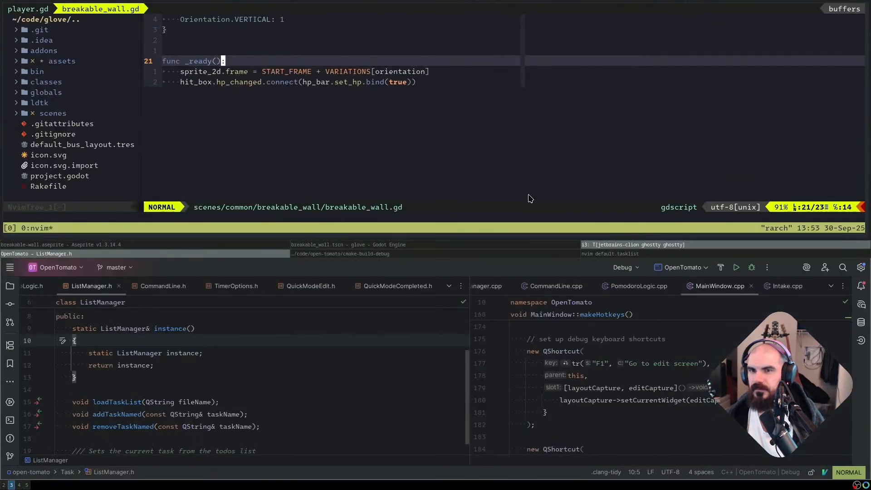
key("super+Down")
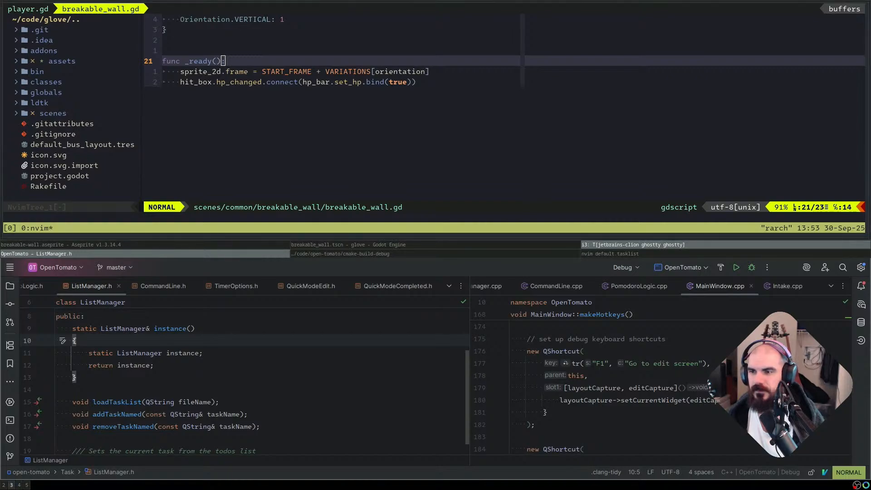
key("super+Up")
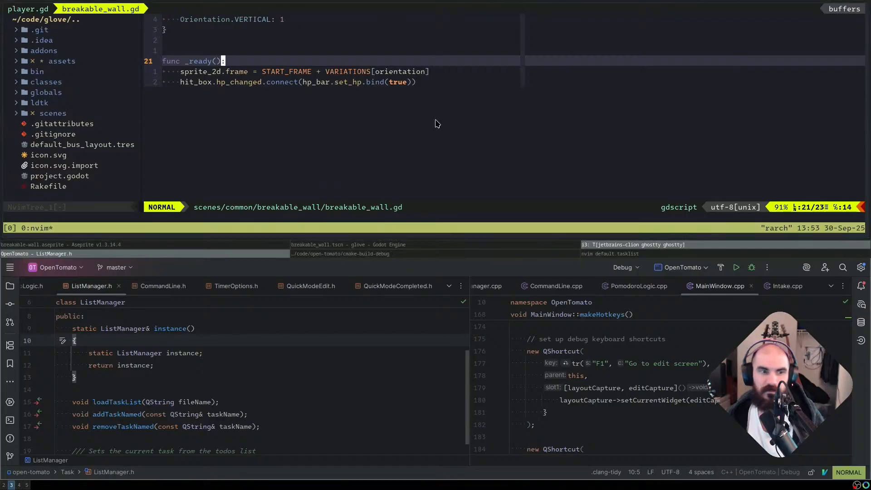
key("super+Down")
key("super+j")
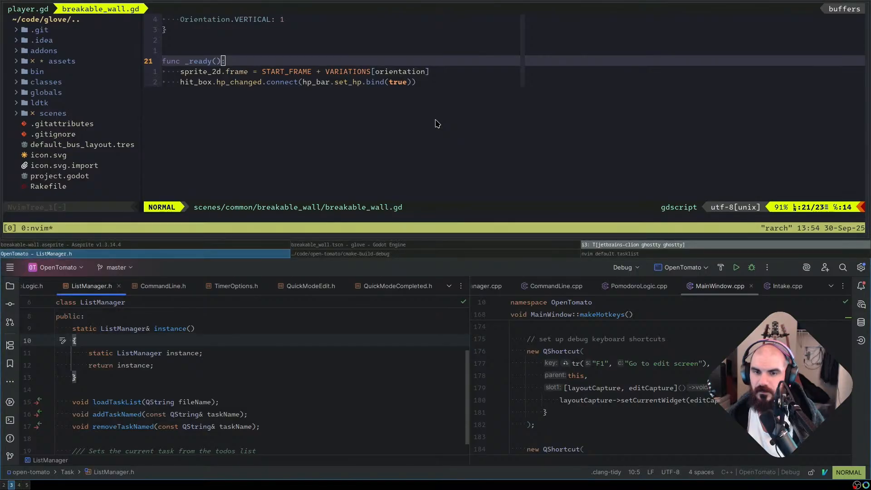
key("super+a")
key("super+shift+k")
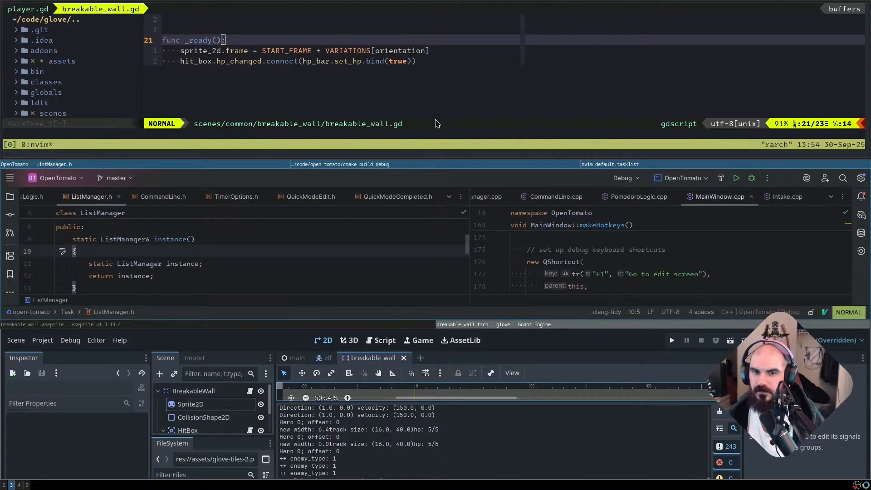
Move the Neovim terminal out of its own pane into the window group with Aseprite and Godot
key("super+j")
key("super+h")
key("super+l")
key("super+h")
key("super+l")
key("super+k")
key("super+k")
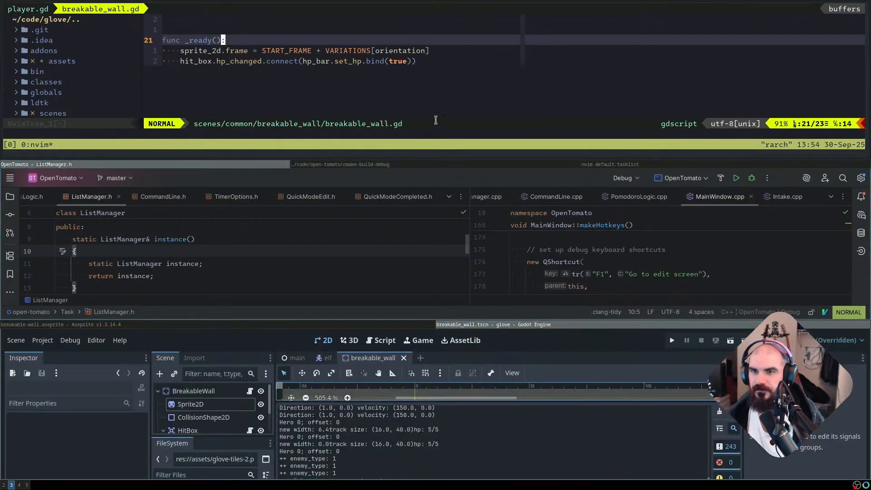
key("super+shift+j")
key("super+shift+j")
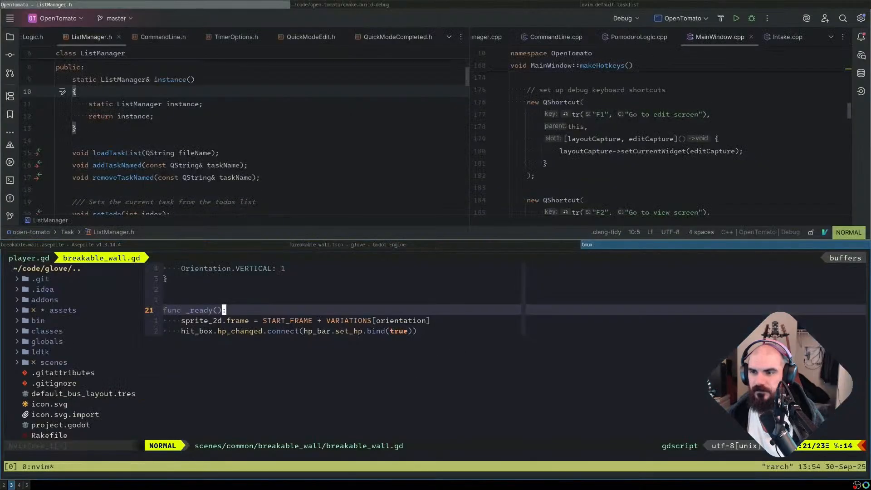
Try moving Aseprite into the OpenTomato window group, and return it to the group with Godot and the terminal
key("super+h")
key("super+h")
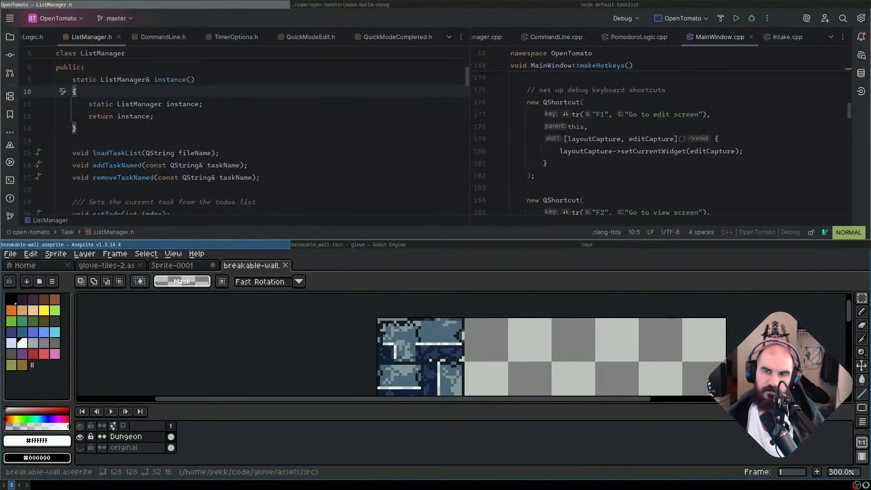
key("super+shift+k")
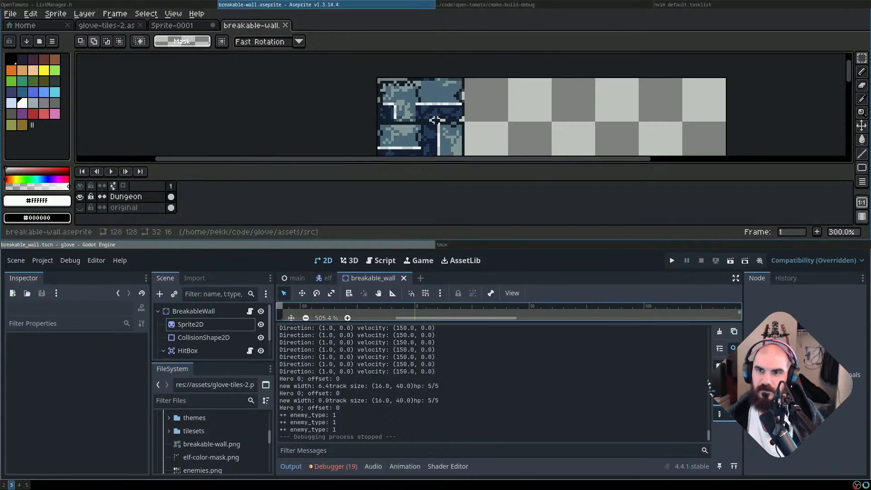
key("super+shift+j")
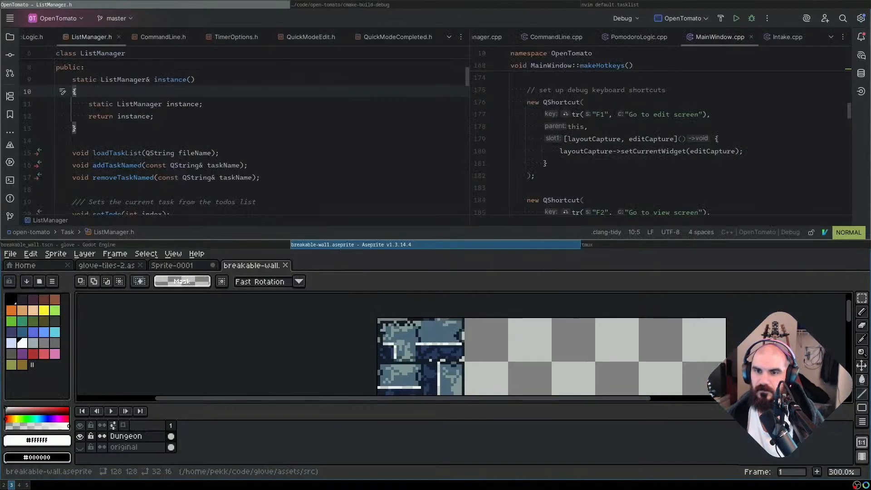
key("super+h")
key("super+l")
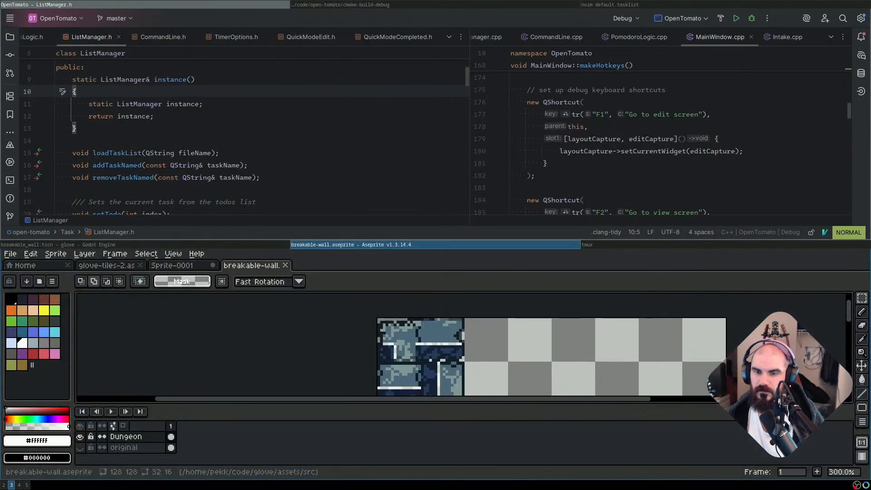
Nest the whole Godot, Aseprite and Neovim window group among the OpenTomato windows
key("super+a")
key("super+shift+k")
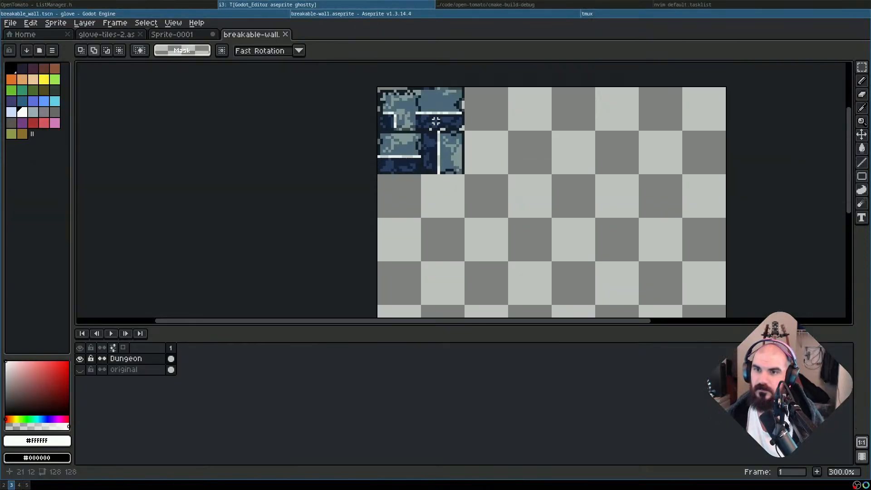
key("super+h")
key("super+l")
key("super+l")
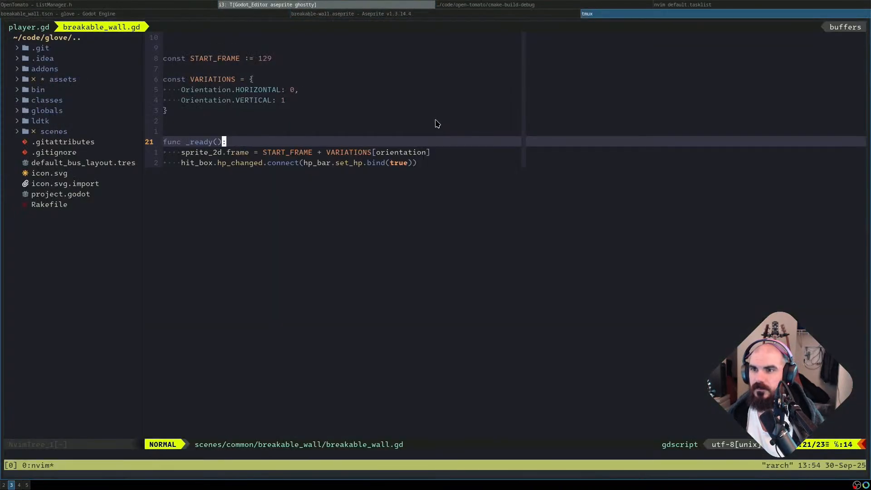
Cycle through the nested Godot, Aseprite and Neovim windows and the neighbouring OpenTomato windows to check the arrangement
key("super+l")
key("super+l")
key("super+h")
key("super+h")
key("super+h")
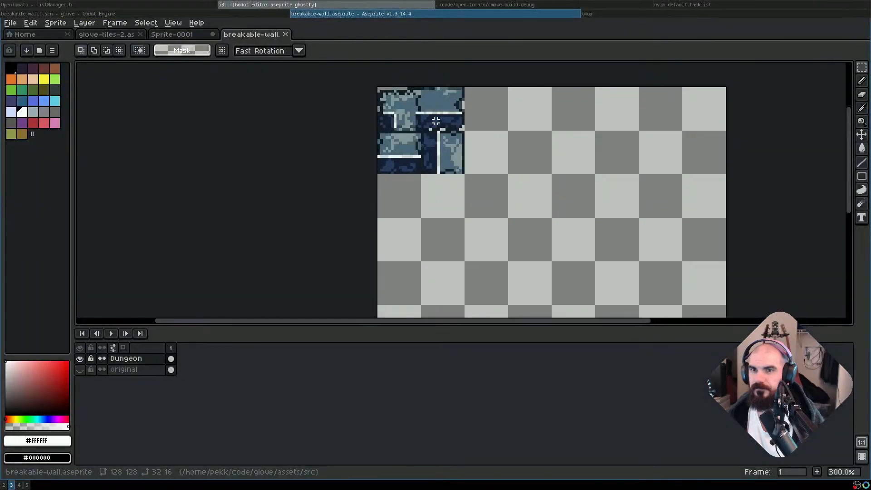
key("super+h")
key("super+l")
key("super+h")
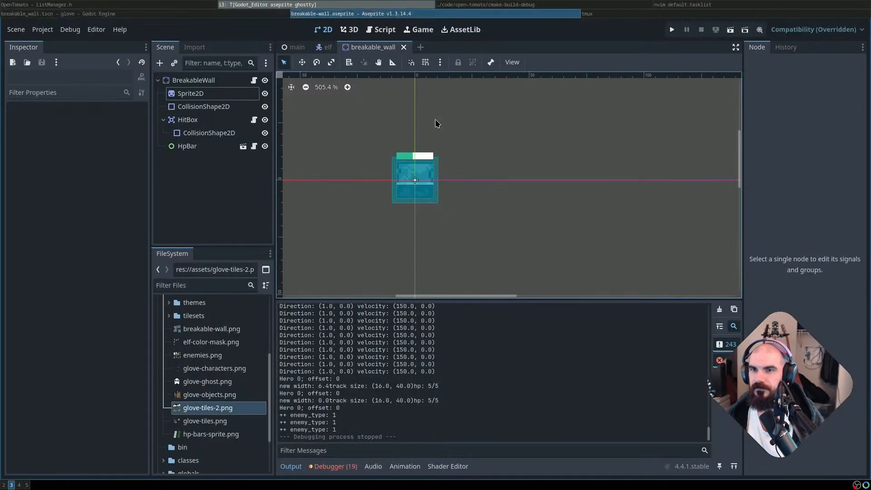
key("super+l")
key("super+l")
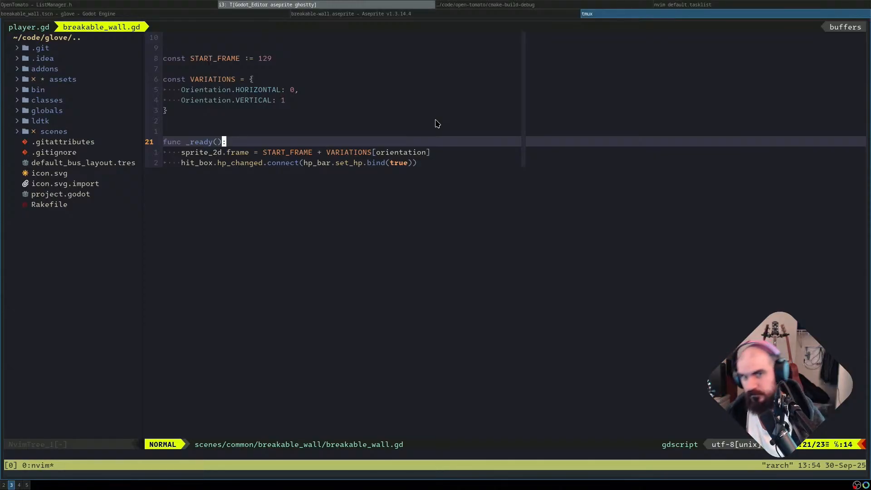
key("super+h")
key("super+h")
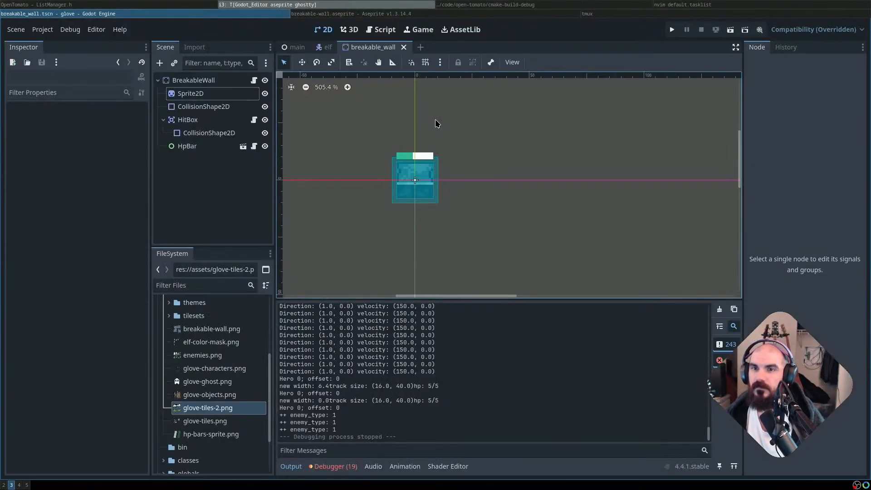
key("super+l")
key("super+l")
key("super+h")
key("super+h")
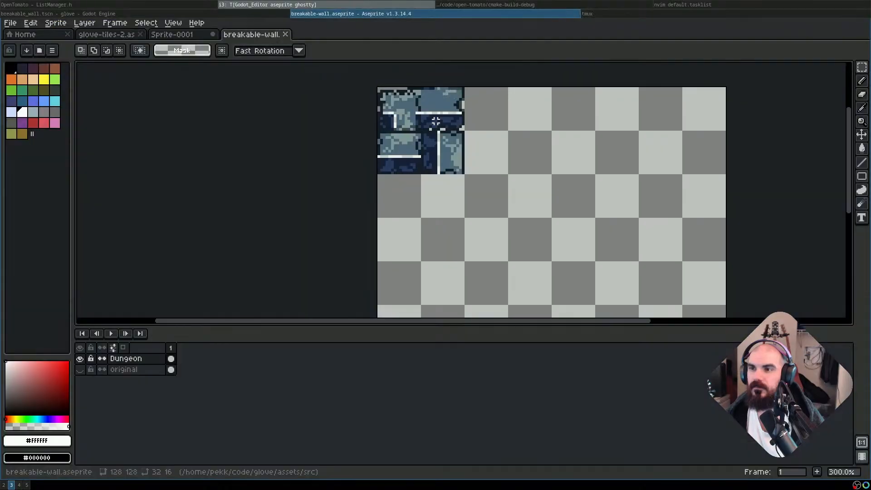
key("super+h")
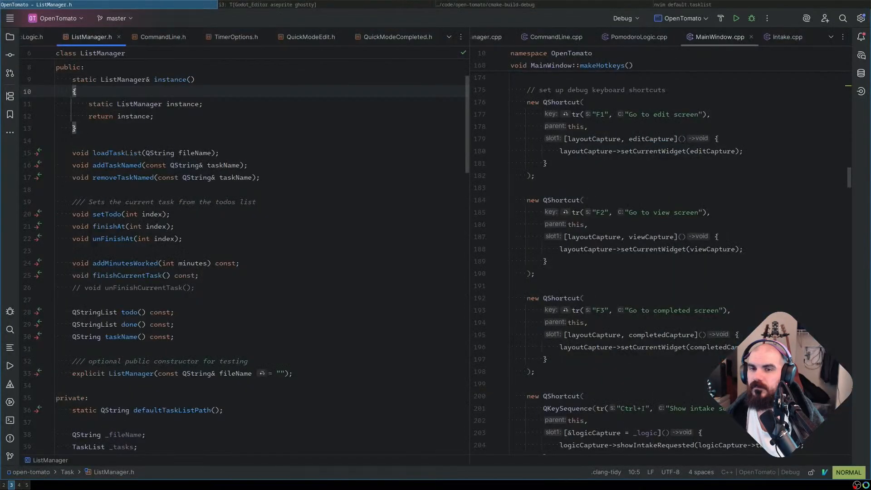
key("super+l")
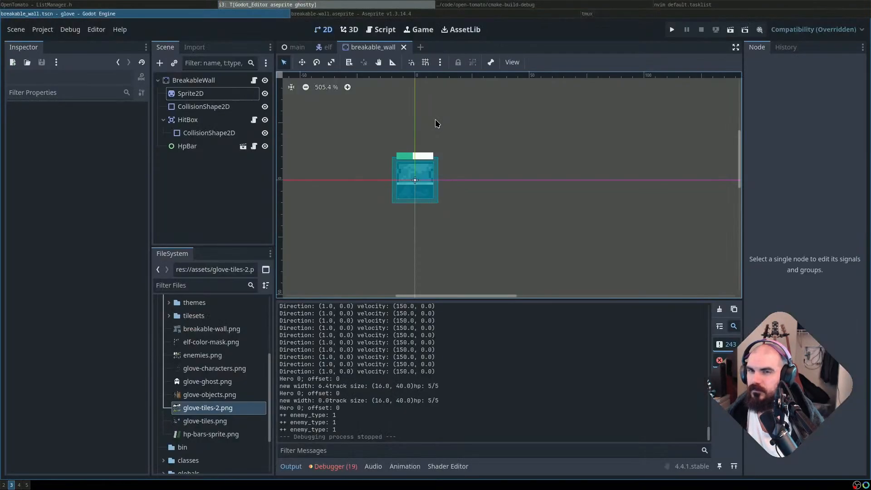
Try moving Godot out of the nested window group, check the order, and return it to the group
key("super+shift+h")
key("super+h")
key("super+l")
key("super+l")
key("super+l")
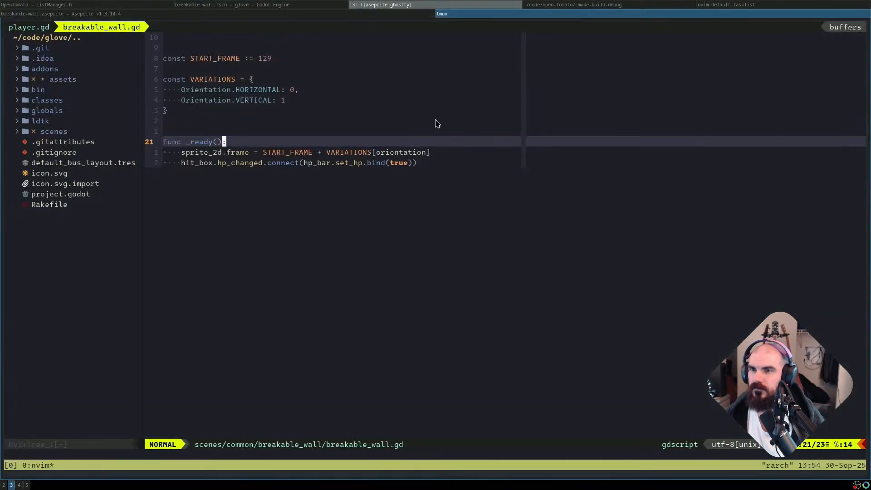
key("super+l")
key("super+l")
key("super+h")
key("super+h")
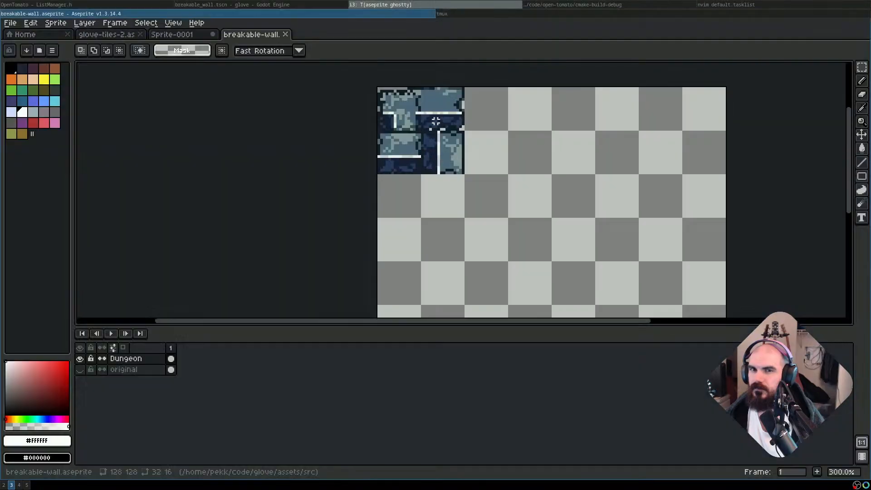
key("super+h")
key("super+l")
key("super+h")
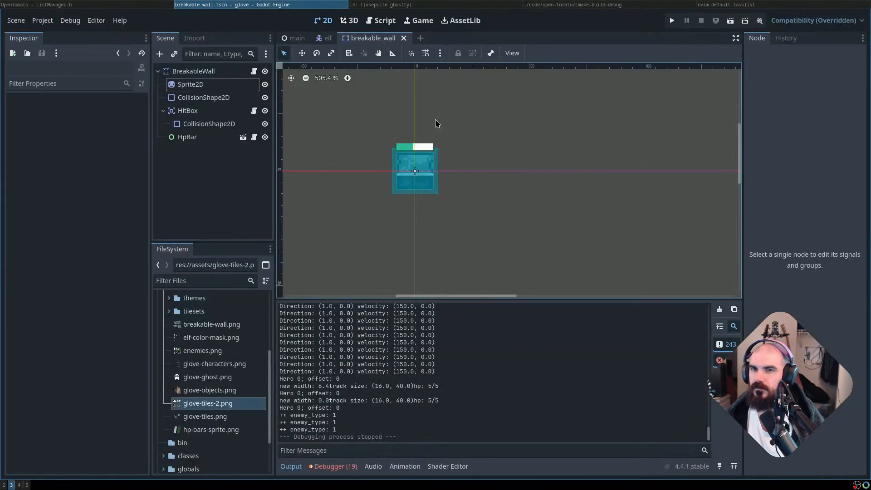
key("super+shift+l")
key("super+l")
key("super+h")
Move the nested Godot, Aseprite and Neovim group ahead of the OpenTomato ListManager.h window
key("super+a")
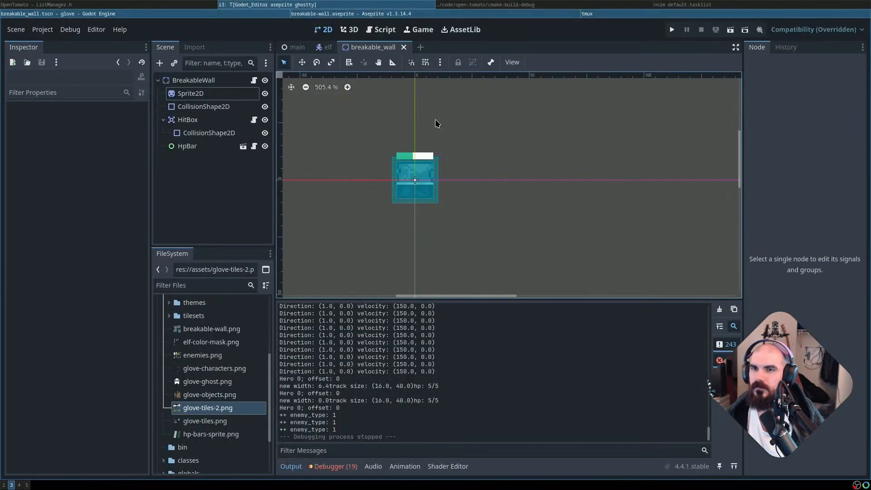
key("super+shift+h")
key("super+l")
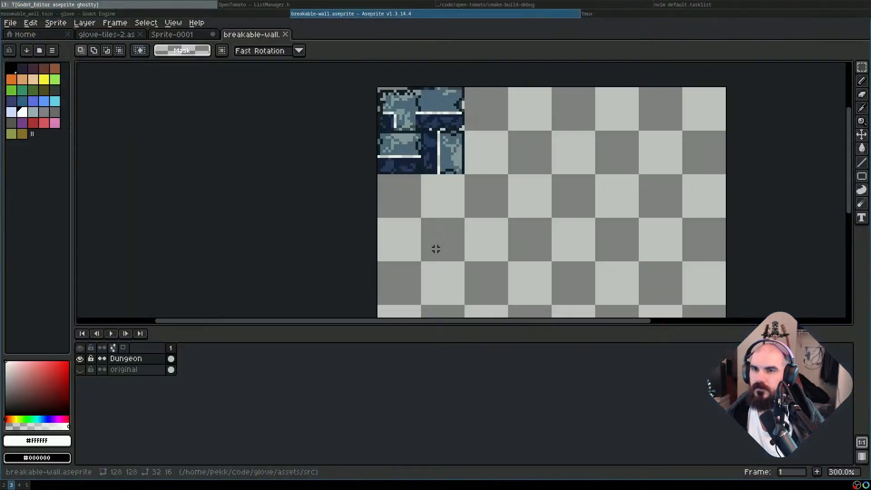
Cycle through the regrouped windows, including the cmake-build-debug terminal, to check their order, and return to Godot
key("super+l")
key("super+h")
key("super+h")
key("super+l")
key("super+l")
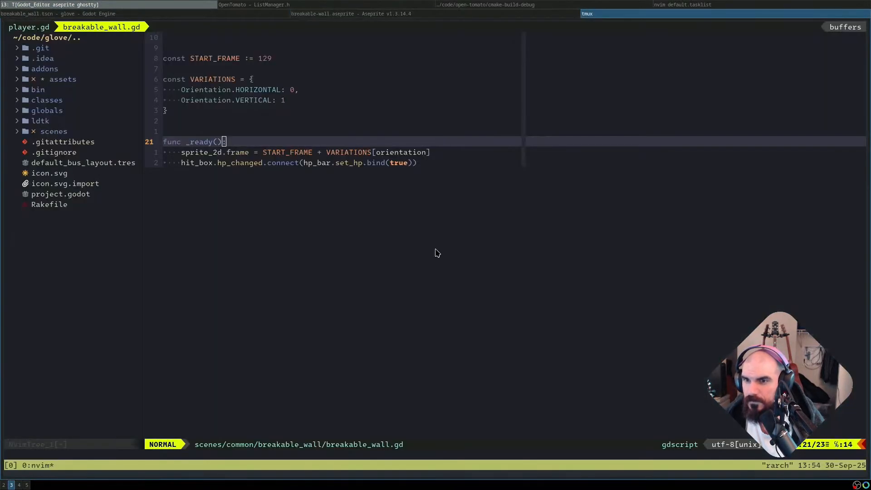
key("super+l")
key("super+l")
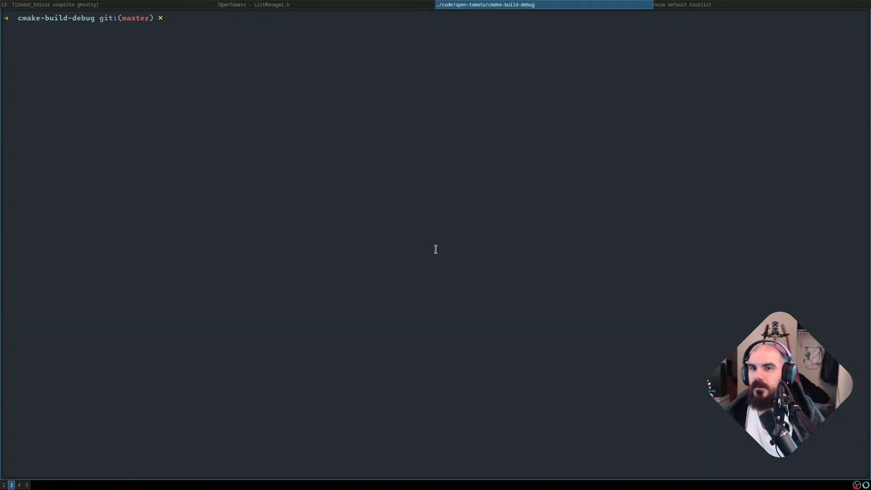
key("super+h")
key("super+h")
key("super+l")
key("super+h")
key("super+h")
key("super+h")
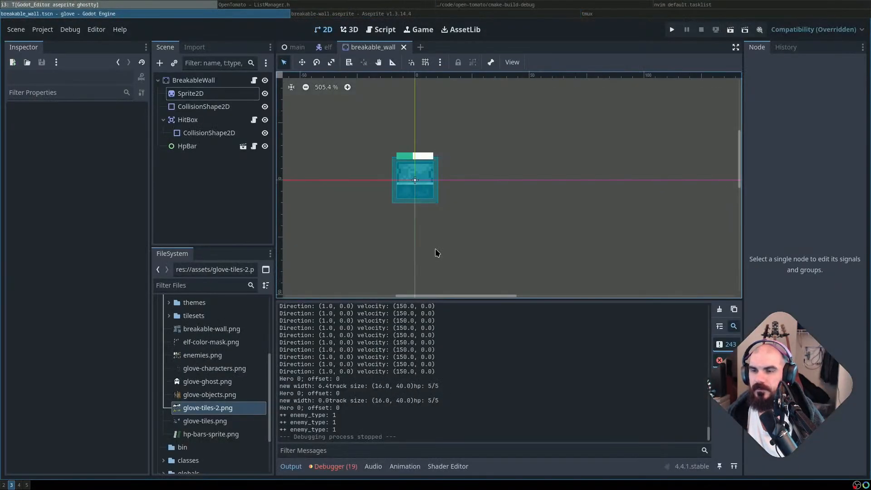
Move the tmux window ahead of Aseprite in the nested group and switch to it
key("super+l")
key("super+l")
key("super+shift+h")
key("super+h")
key("super+l")
Try adding orientation directly to START_FRAME instead of looking it up in VARIATIONS, and save breakable_wall.gd
key("j")
key("j")
key("k")
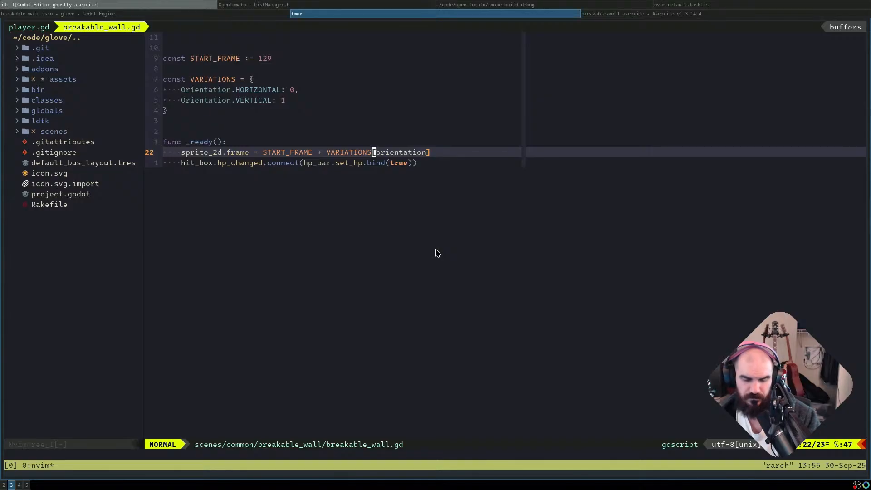
key("b")
key("b")
key("w")
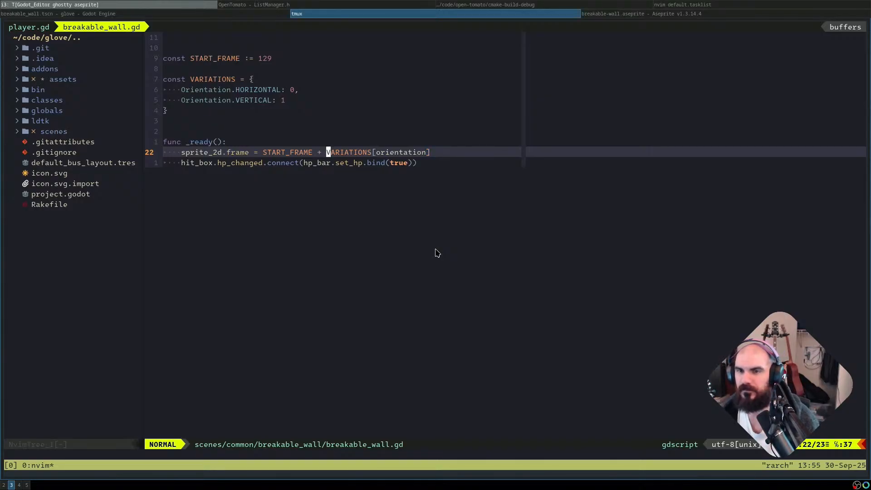
key("d")
key("w")
key("x")
key("shift+a")
key("BackSpace")
key("Escape")
type(":w")
key("Return")
Run the game from Godot, check the breakable wall sprites in the first level, and stop it
key("super+Left")
key("F5")
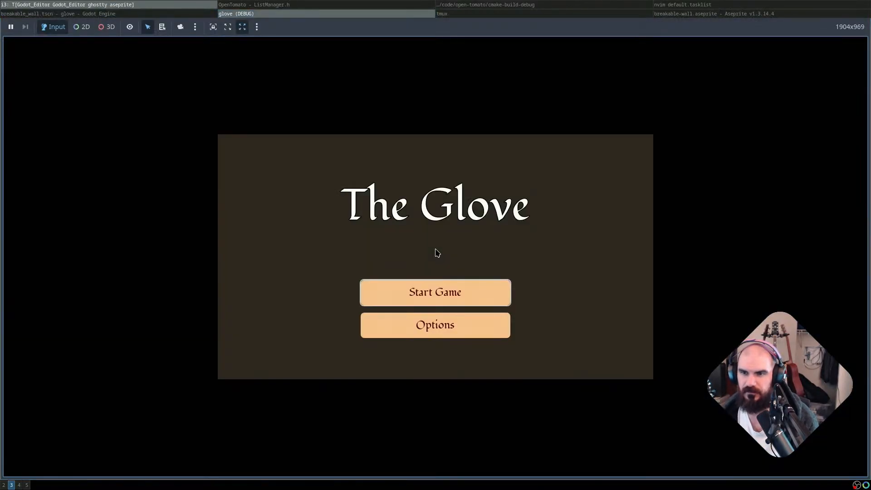
key("Return")
key("Return")
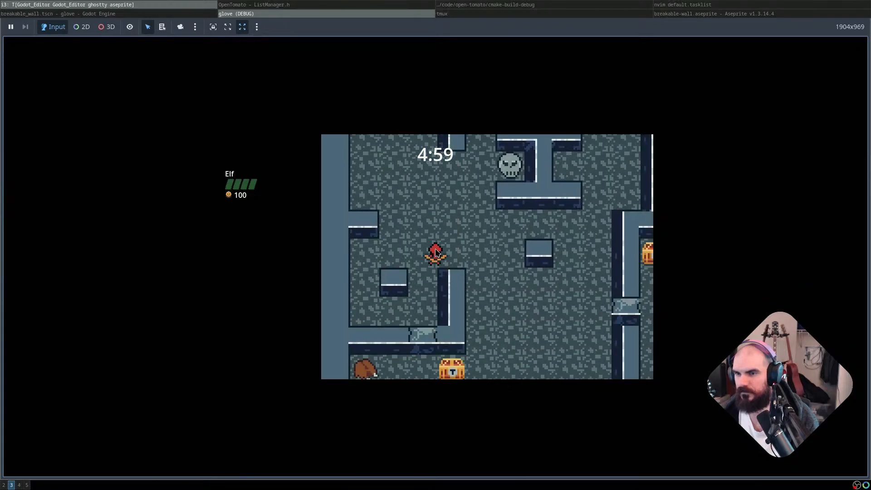
key("s")
key("a")
key("space")
key("s")
key("d")
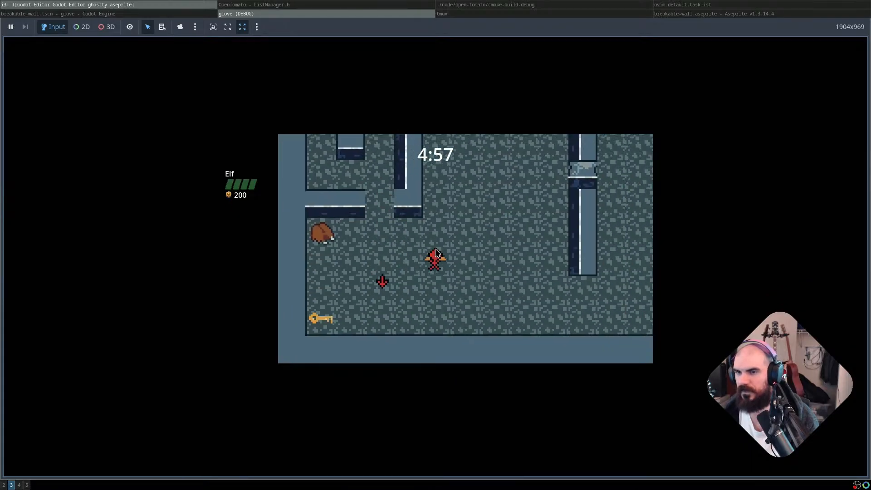
key("w")
key("F8")
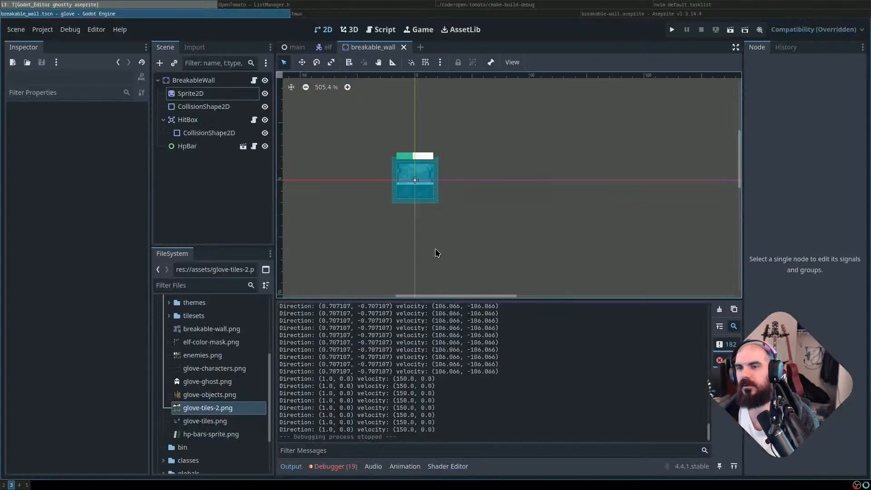
Try replacing orientation in the sprite frame assignment with a fixed offset of 12, and reduce it to 1
key("super+l")
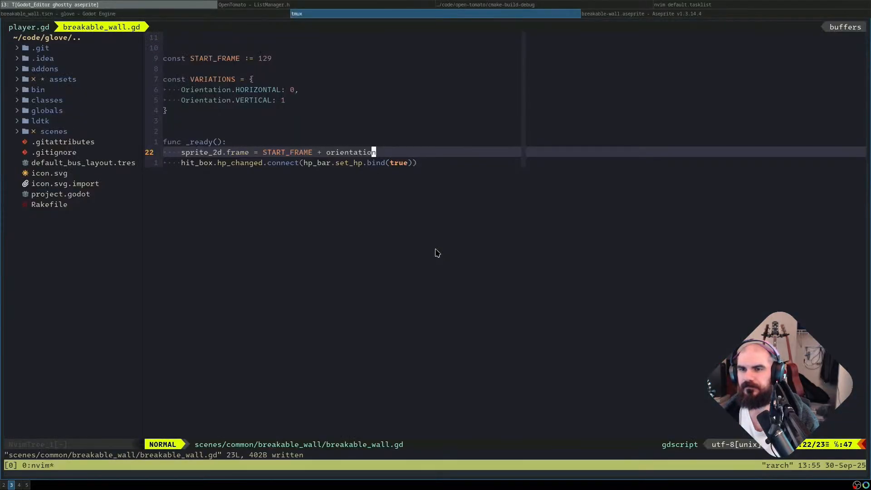
type("ciw12")
key("Escape")
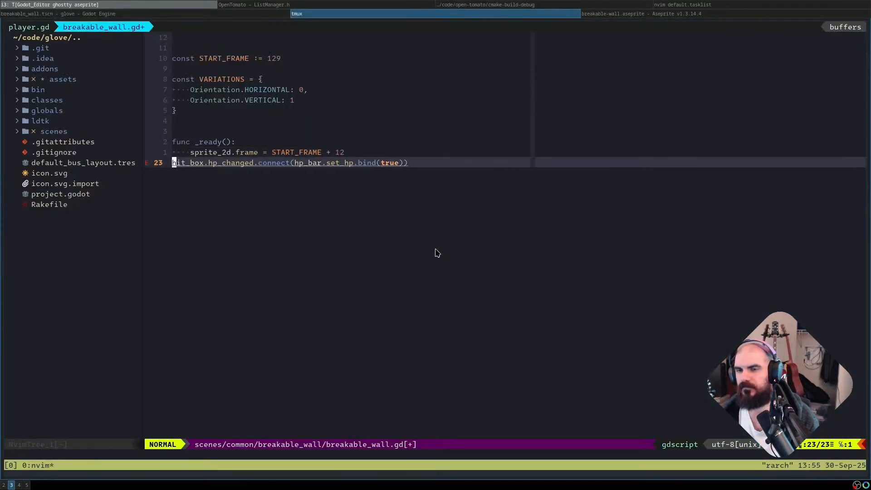
key("u")
key("k")
key("shift+a")
key("BackSpace")
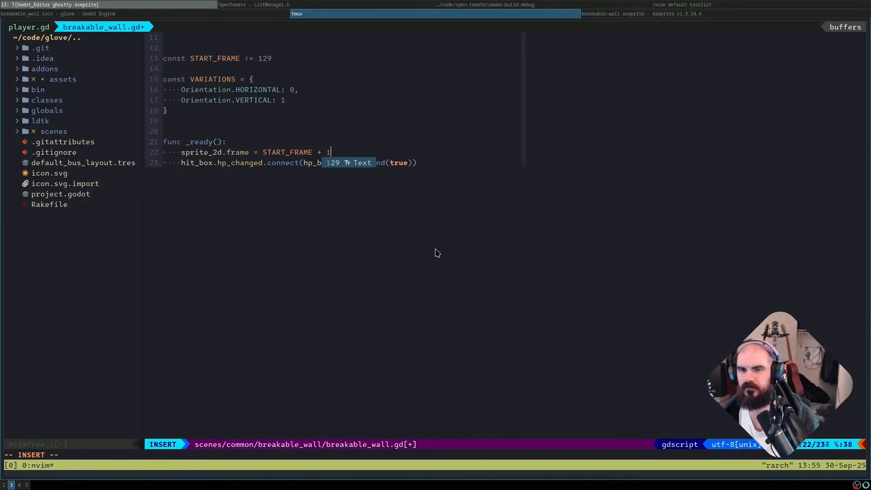
key("Escape")
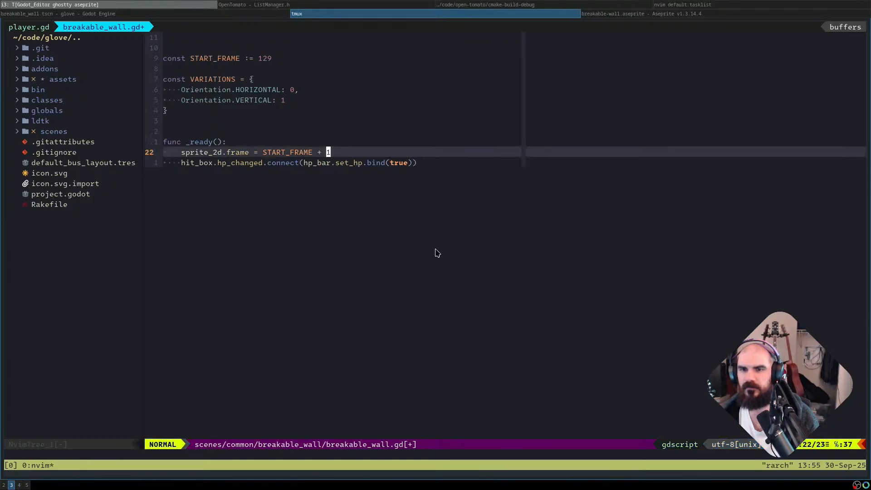
key("a")
key("Escape")
Undo the frame assignment edits back to START_FRAME + VARIATIONS[orientation] and save the script
key("u")
key("u")
key("u")
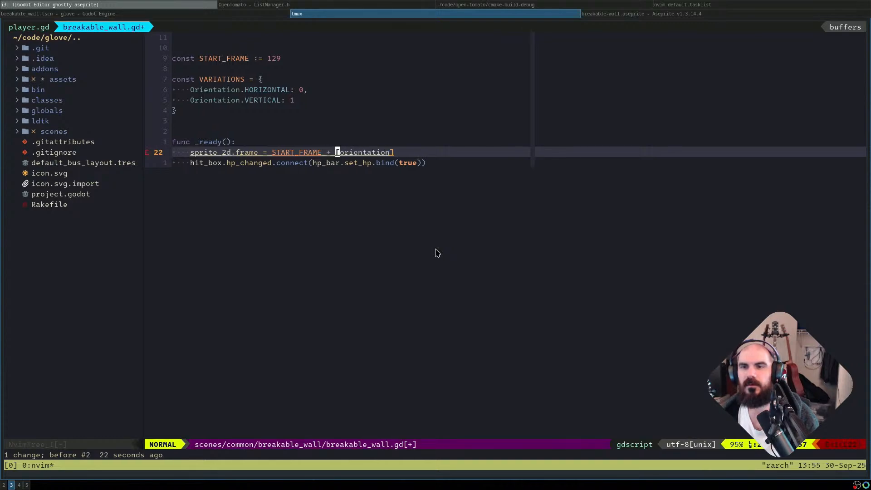
key("u")
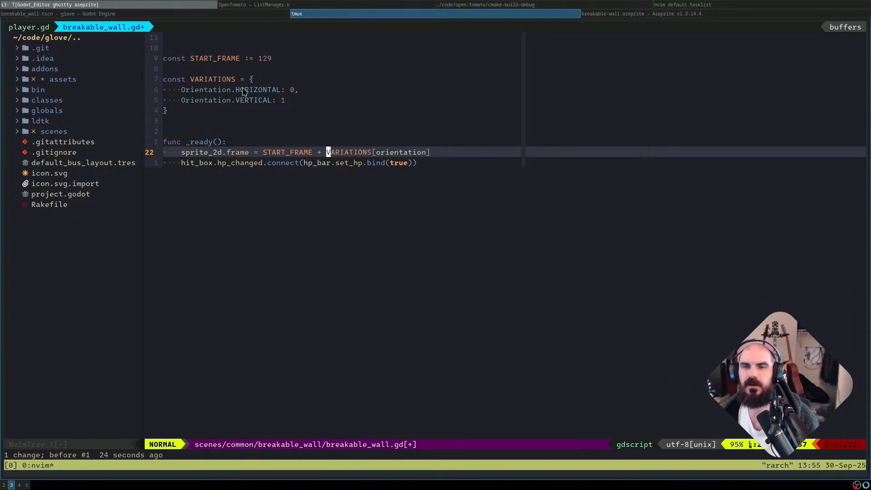
left_click(369, 152)
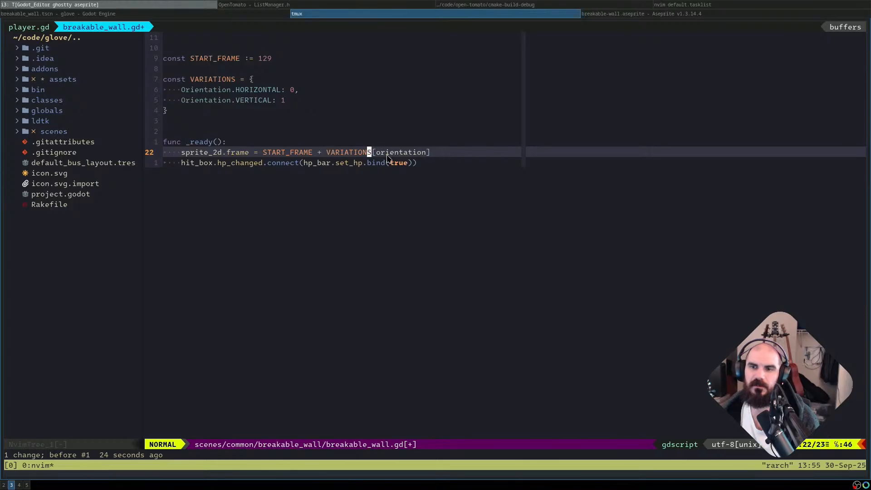
scroll(358, 154, "up", 4)
left_click(260, 194)
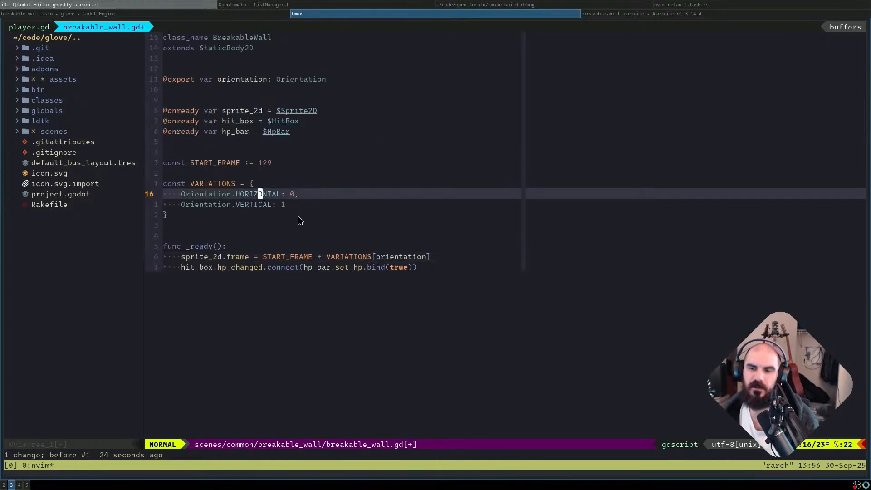
key("ctrl+s")
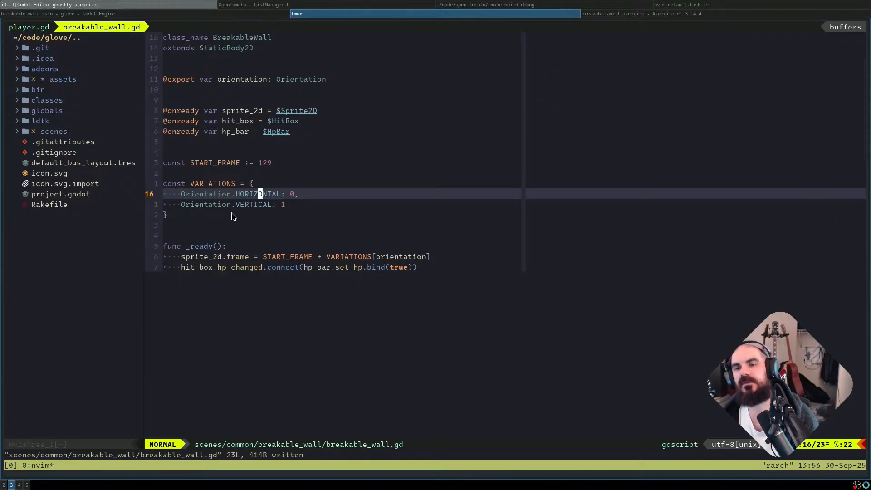
left_click(268, 162)
key("shift+i")
key("Escape")
key("j")
key("j")
key("j")
key("j")
key("j")
key("j")
key("j")
key("j")
key("j")
key("j")
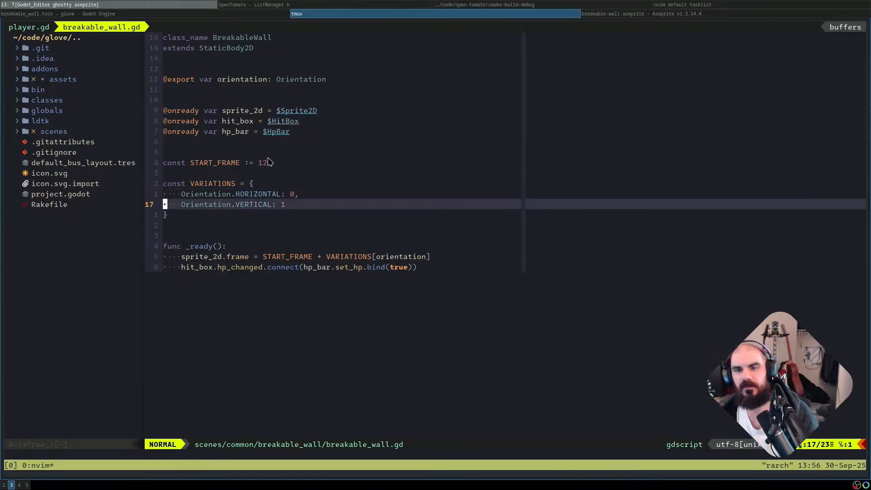
Set the START_FRAME constant in breakable_wall.gd to 2 and save the script
key("k")
key("k")
key("k")
key("k")
key("k")
key("k")
key("k")
key("k")
key("k")
key("k")
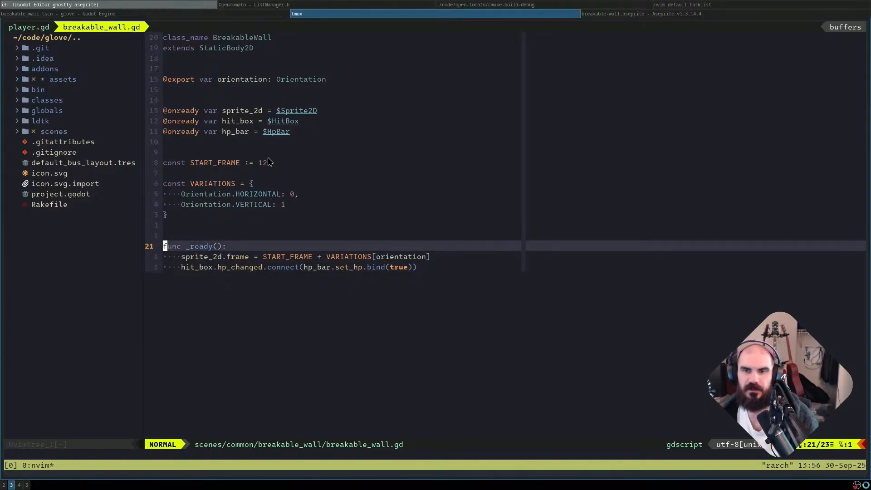
key("A")
key("BackSpace")
key("BackSpace")
type("2")
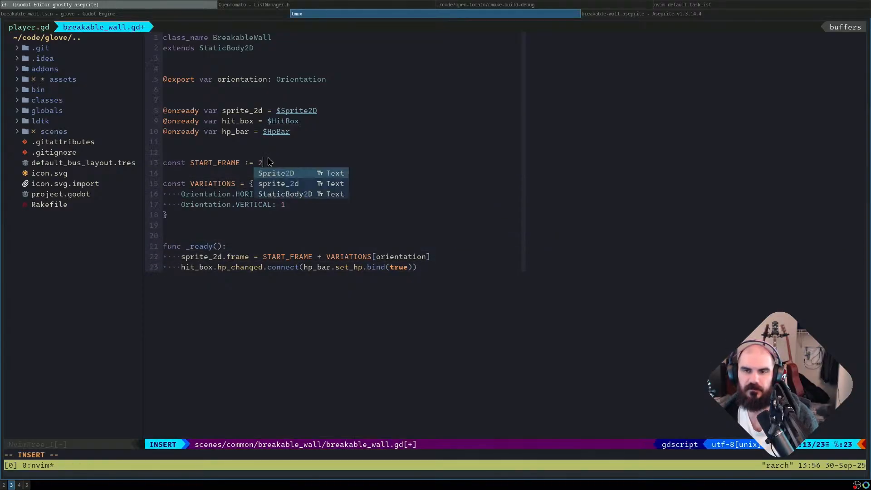
key("Escape")
type(":w")
key("Return")
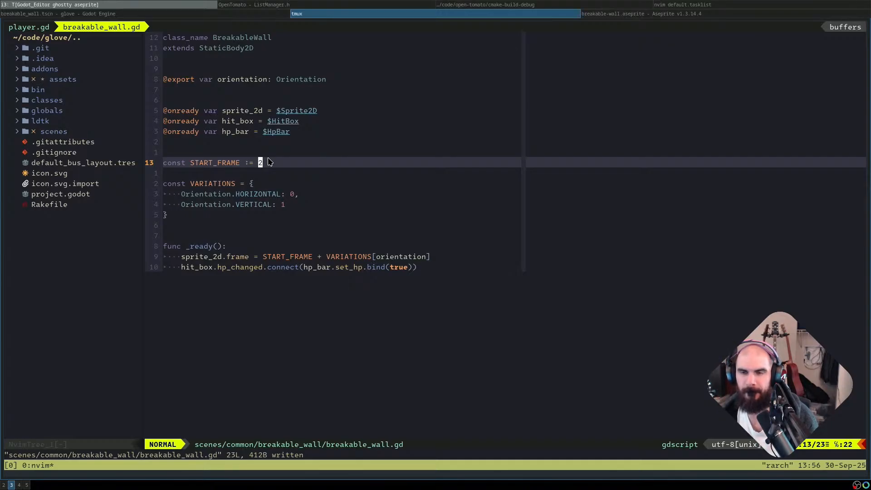
Run the game from Godot, start playing, and bring the Elf to the horizontal breakable wall
key("super+h")
key("F5")
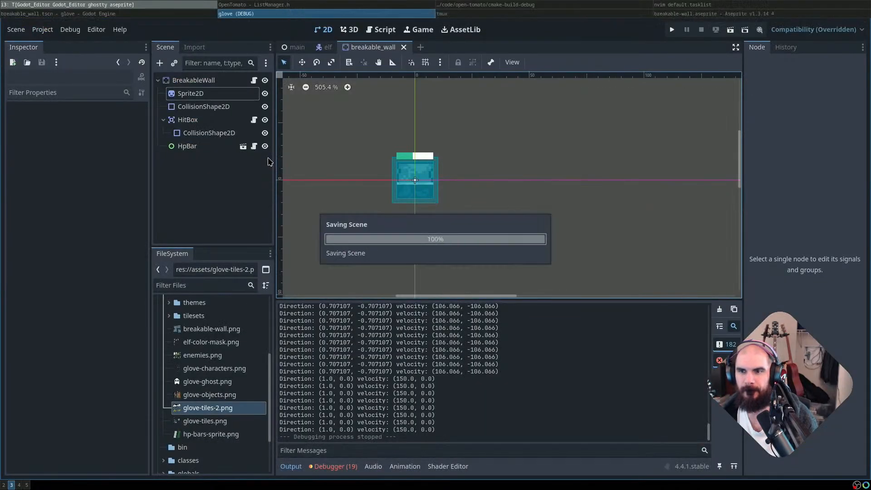
key("space")
key("space")
key("space")
key("w")
key("d")
key("s")
key("s")
key("a")
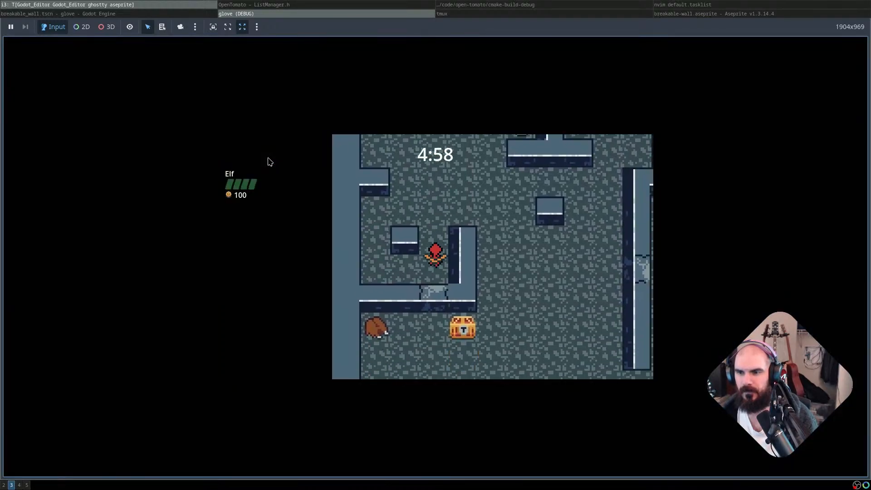
Shoot through the horizontal breakable wall, collect the chest behind it, and approach the key in the corner
key("s")
key("d")
key("w")
key("a")
key("d")
key("space")
key("space")
key("space")
key("a")
key("s")
key("w")
key("space")
key("space")
key("s")
key("a")
key("s")
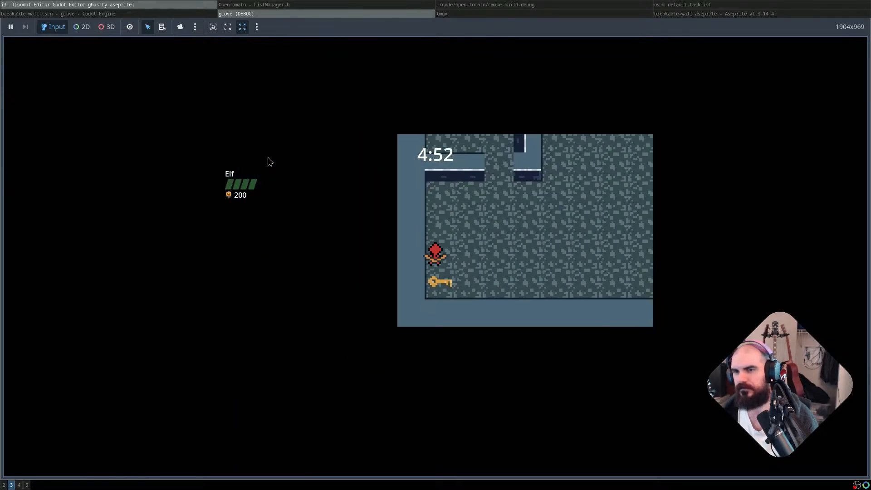
Collect the key and take the Elf across the level to the chest near the exit
key("d")
key("d")
key("space")
key("d")
key("space")
key("w")
key("a")
key("a")
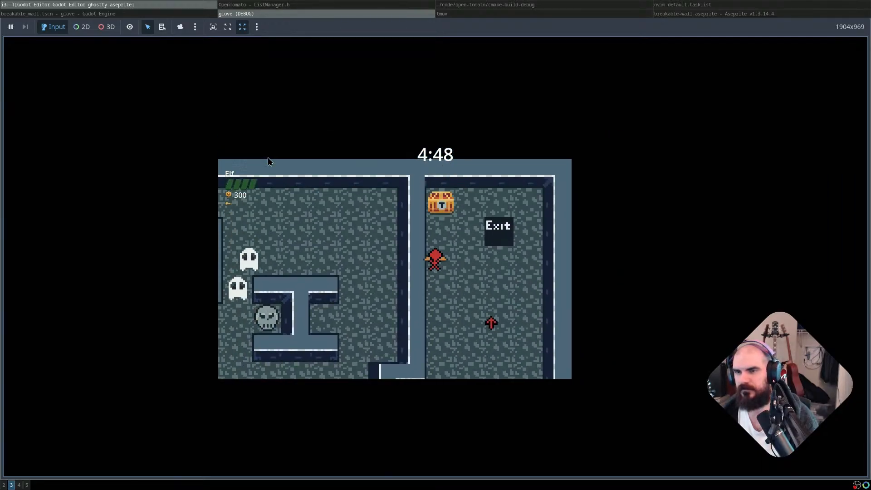
Finish the level through its exit and reach the food, key and chest area of the next level
key("d")
key("d")
key("a")
key("w")
key("s")
key("d")
key("space")
key("w")
key("space")
key("s")
key("space")
key("d")
key("w")
key("a")
key("s")
key("space")
key("s")
key("d")
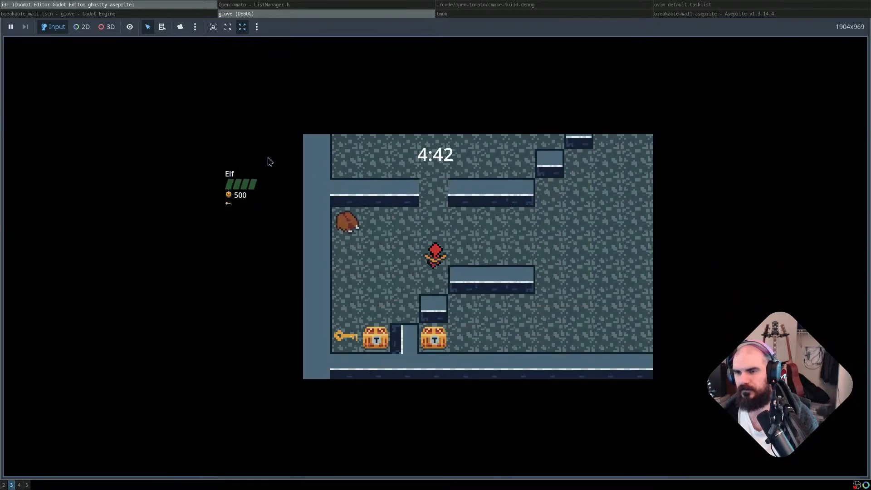
Collect the nearby chests and key, and pass the slimes through the gate into the exit corridor
key("a")
key("w")
key("w")
key("d")
key("s")
key("a")
key("d")
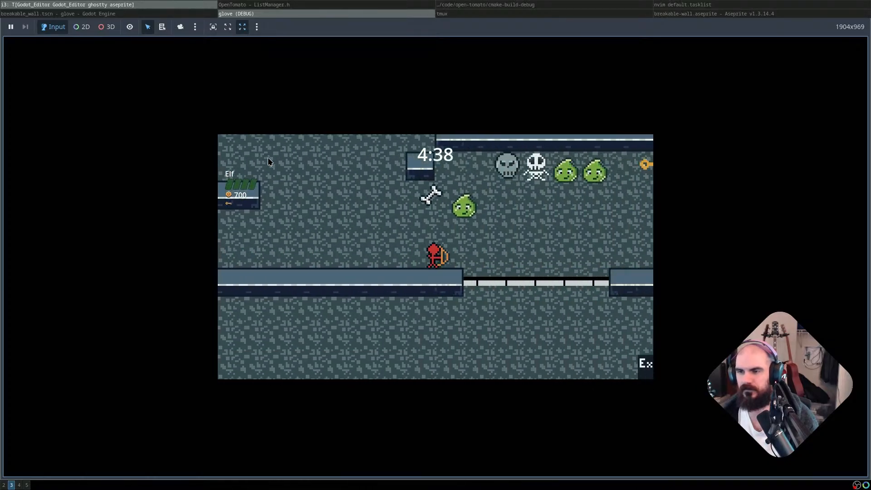
key("w")
key("s")
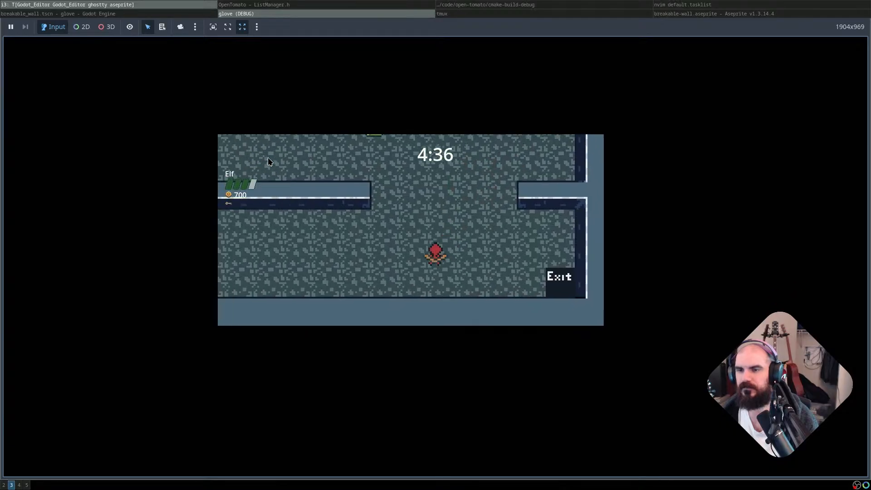
Sweep the lower corridor for treasure to its far end and return to the exit
key("a")
key("w")
key("s")
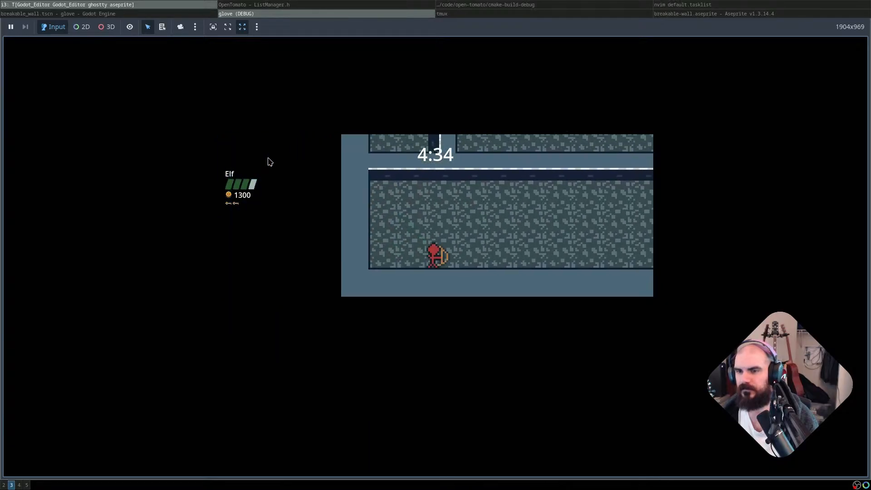
key("d")
key("w")
key("d")
key("s")
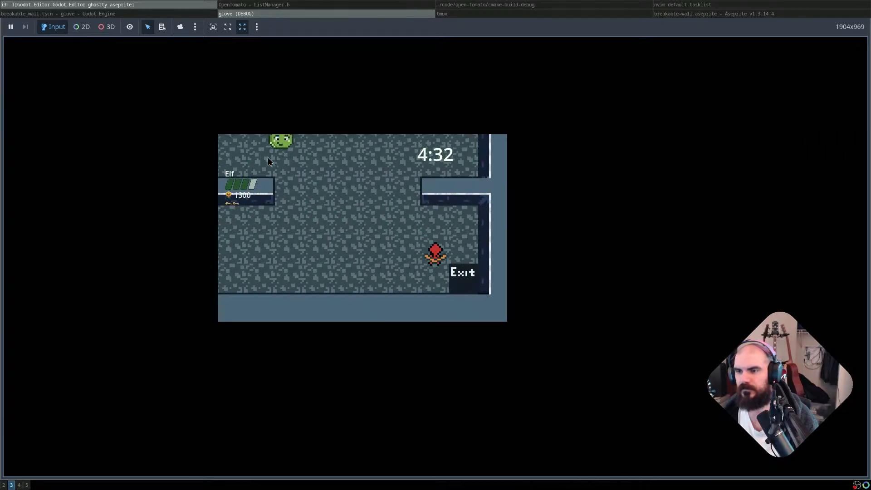
Finish the level through its exit and take the Elf to the key in the next level's corner
key("w")
key("d")
key("s")
key("a")
key("w")
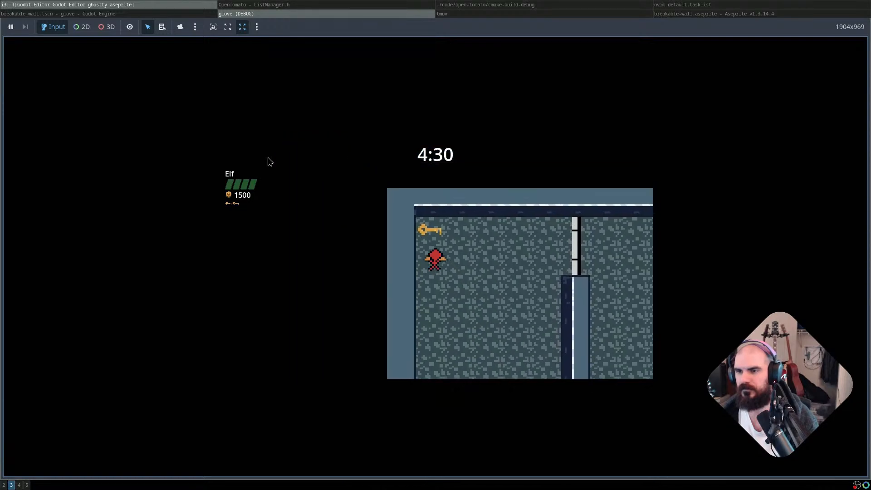
Go past the gate and down around the wall, and attack the skeleton near the exit
key("d")
key("s")
key("d")
key("s")
key("space")
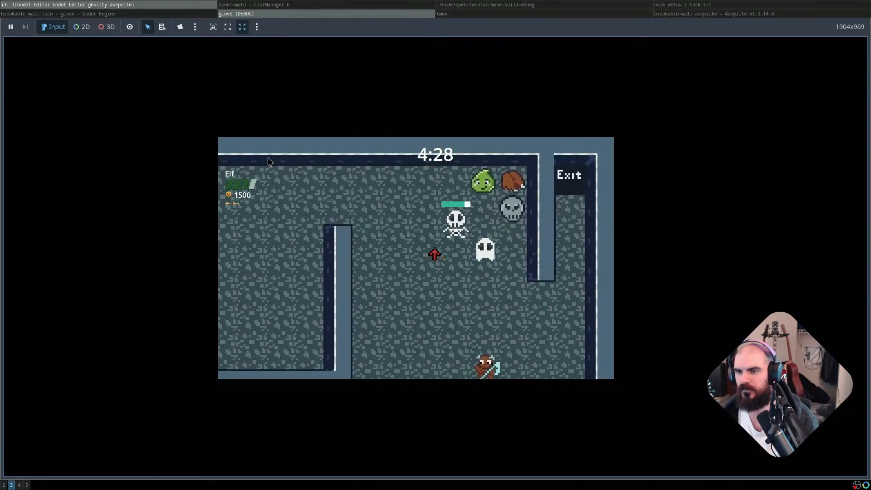
Fight the monsters while retreating to the side passage above the key and chests
key("s")
key("a")
key("space")
key("w")
key("s")
key("space")
key("a")
key("d")
key("space")
key("space")
Try the embedded game's sizing modes, restore stretch sizing, and look at the remaining sizing options
left_click(228, 26)
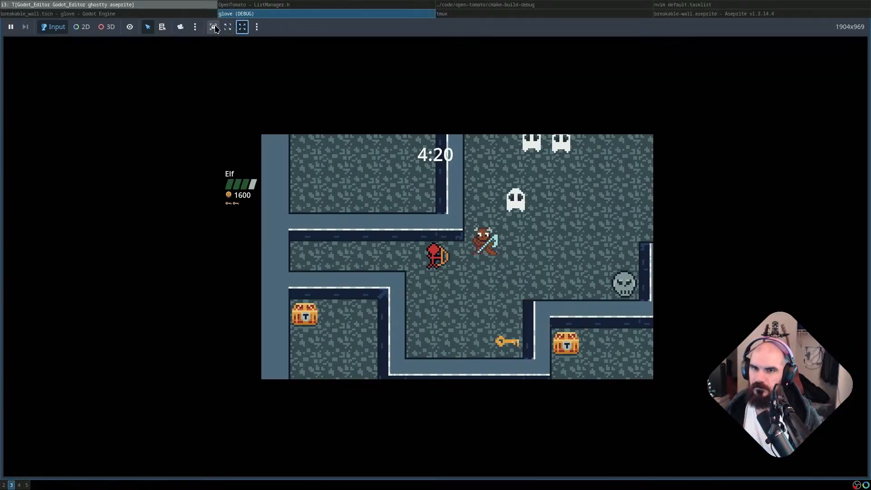
left_click(242, 27)
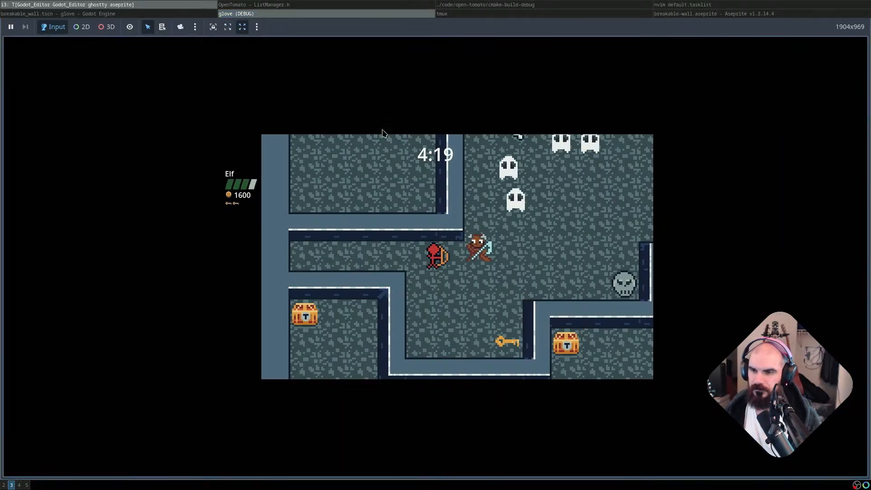
left_click(257, 27)
left_click(256, 28)
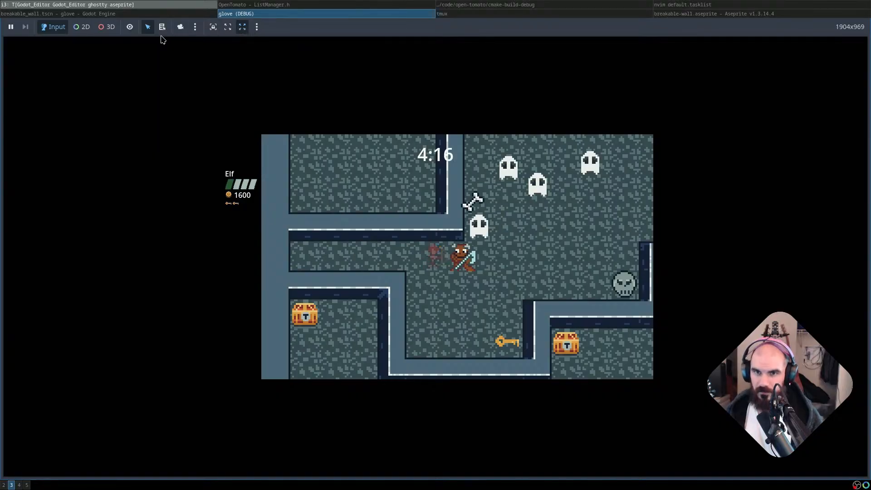
Switch the game view to 2D node selection and try to select the Elf in the running game
left_click(86, 27)
left_click(443, 258)
left_click(440, 195)
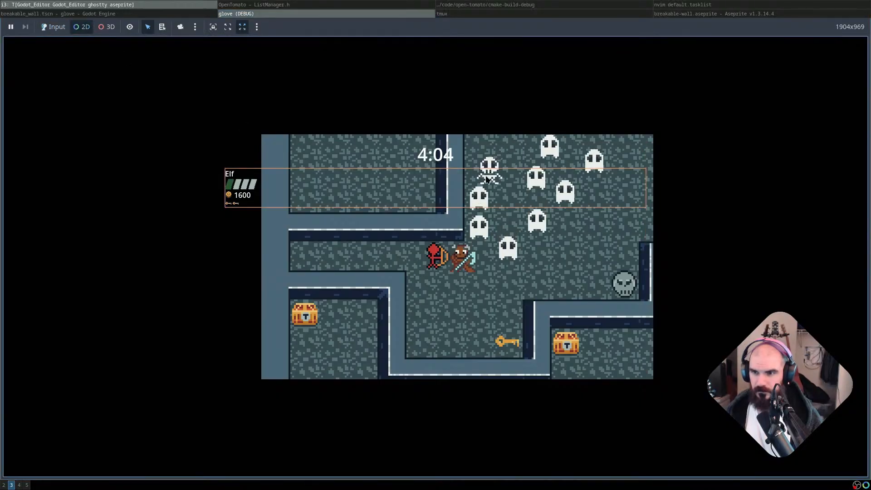
left_click(435, 264)
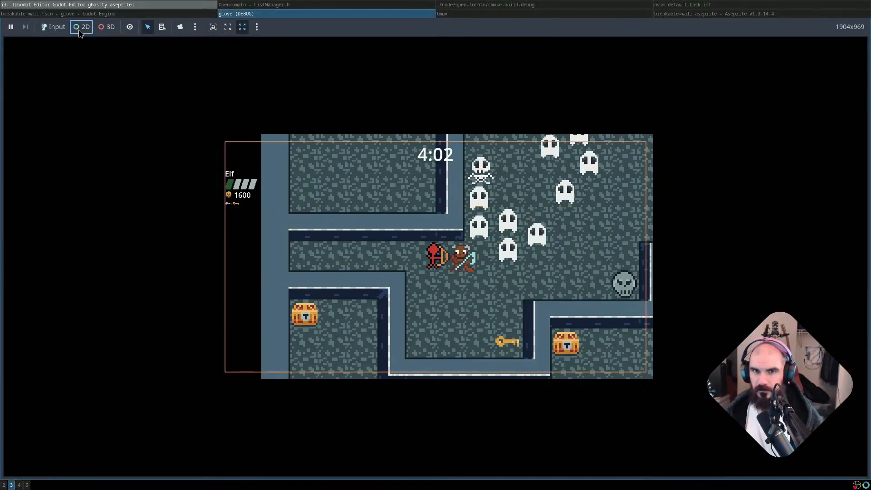
Return the game view to input mode, activate list-based node selection, and check the camera override and its options
left_click(53, 27)
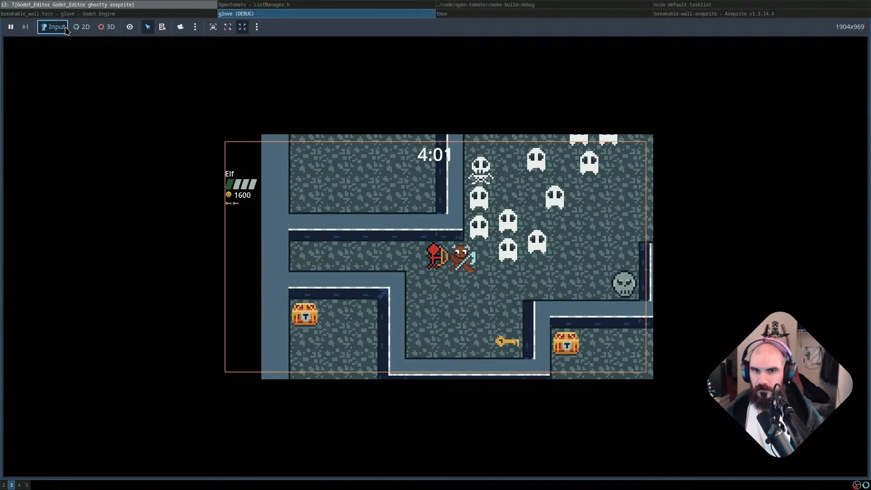
left_click(162, 28)
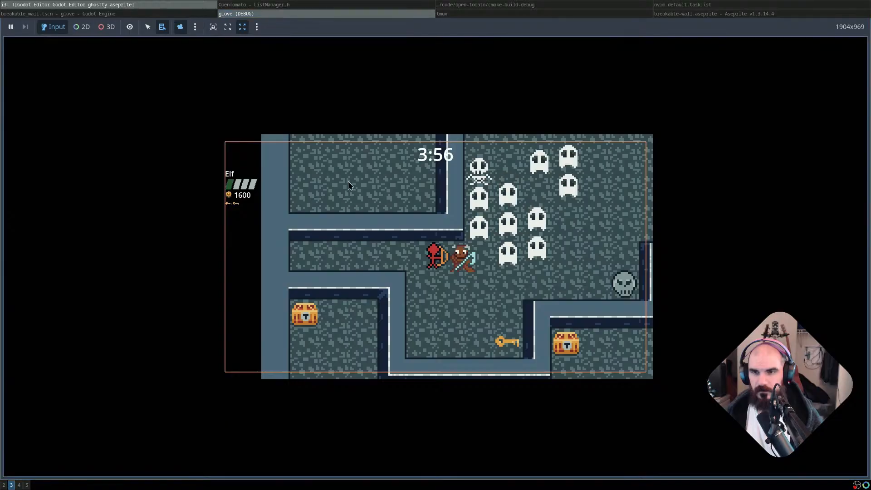
left_click(184, 29)
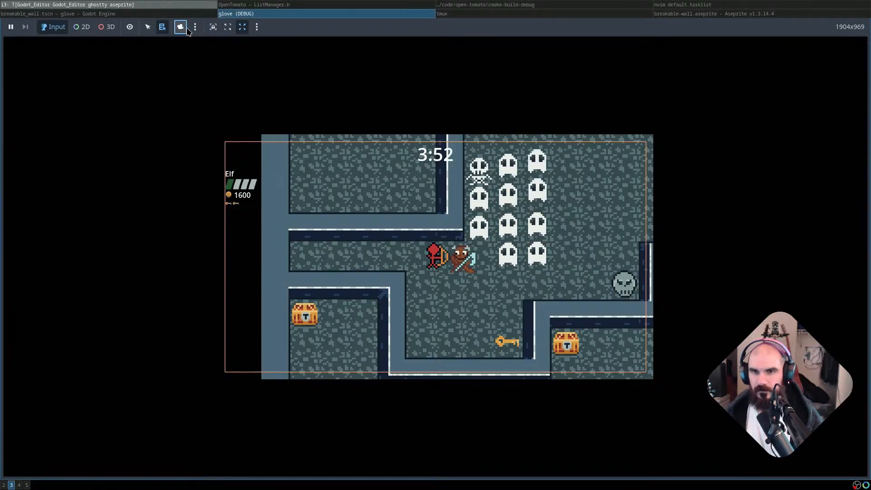
left_click(194, 31)
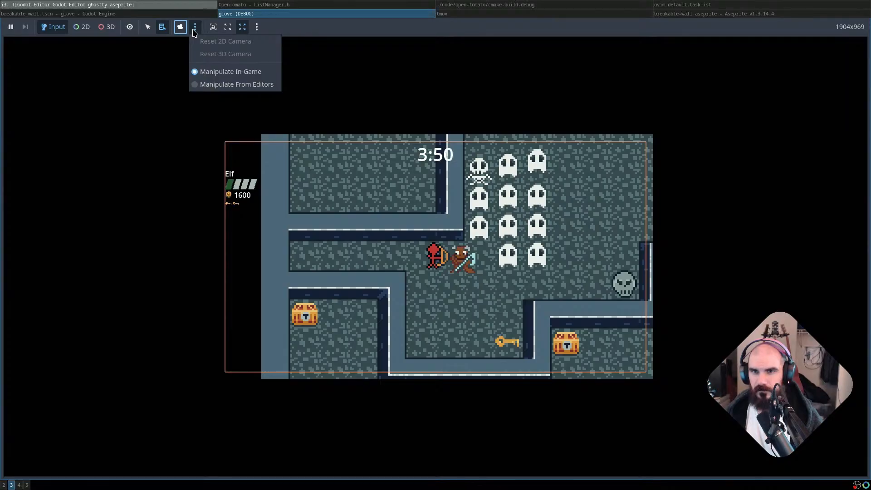
left_click(222, 30)
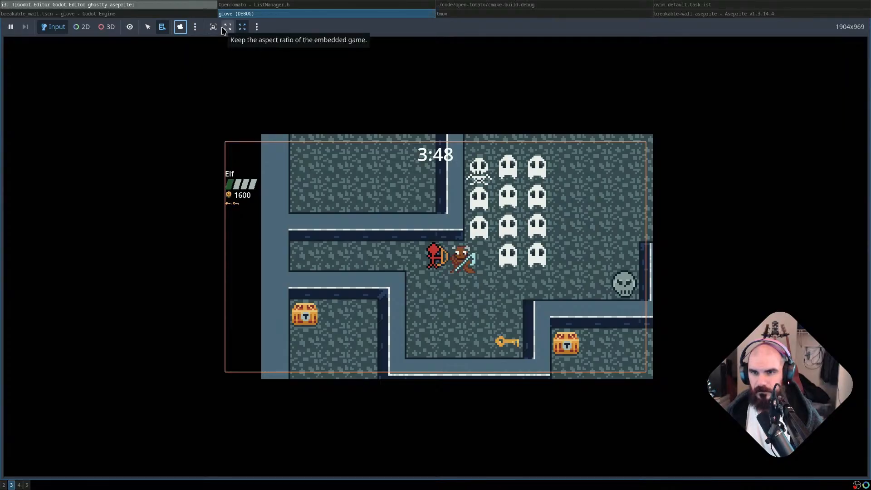
Try keeping the embedded game's aspect ratio, and return it to stretch sizing
left_click(223, 30)
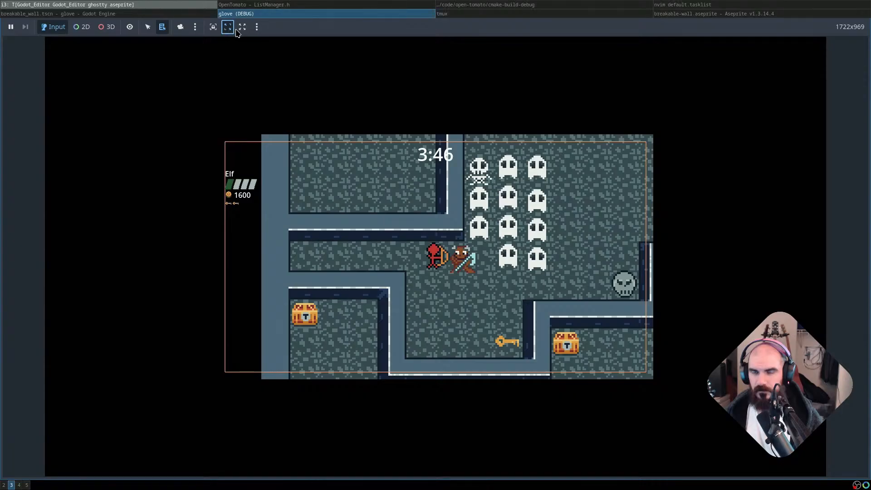
left_click(242, 30)
left_click(257, 30)
left_click(258, 30)
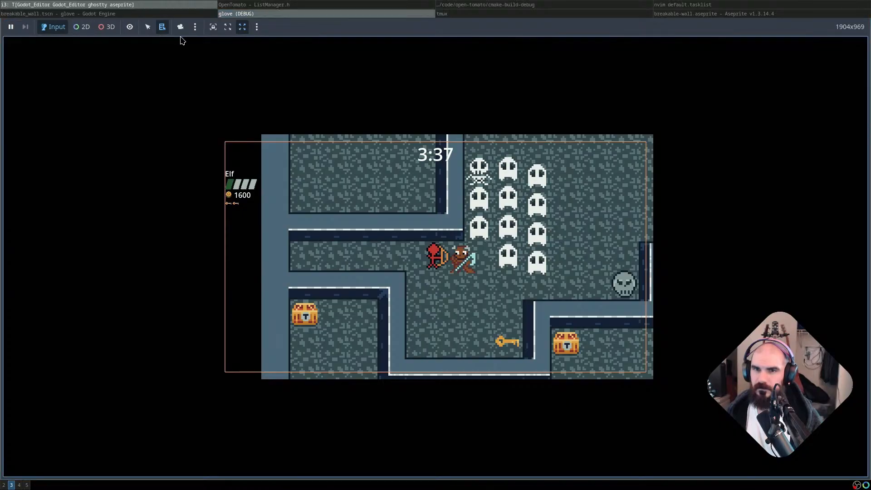
Retry from the Game Over screen and lead the Elf into the first level
key("s")
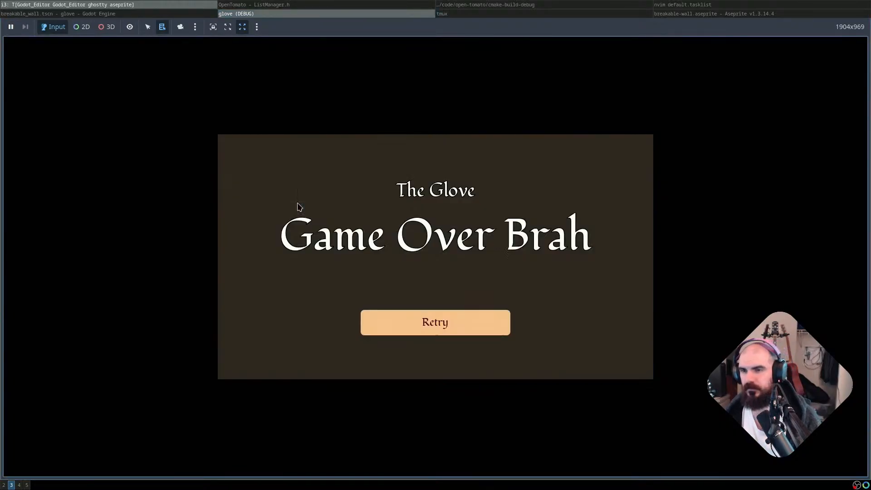
key("space")
key("w")
key("d")
key("s")
key("d")
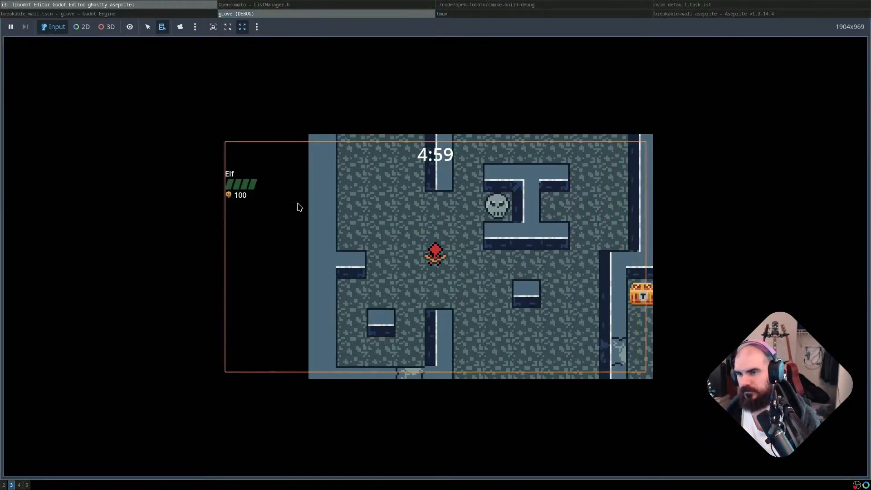
Restore single-node selection, select the node framing the whole game area in 2D mode, and return to game input
left_click(148, 26)
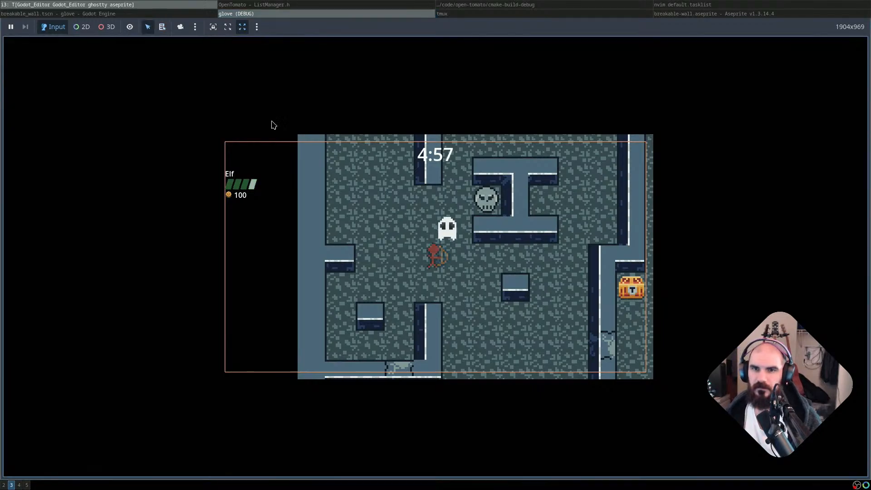
left_click(91, 28)
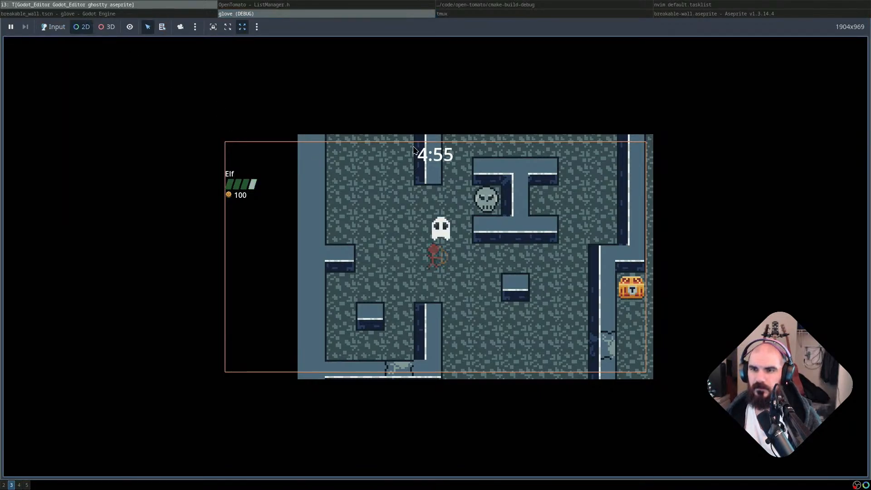
left_click(412, 137)
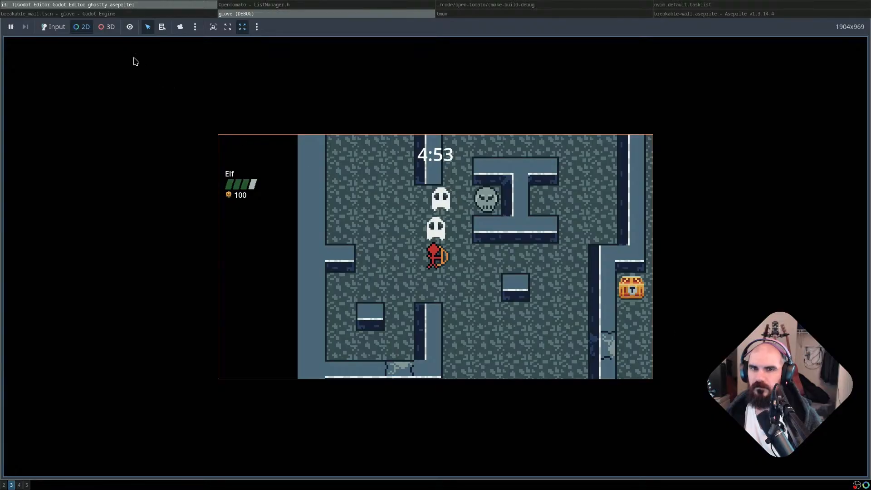
left_click(55, 27)
Lead the Elf away from the ghosts and collect the chest and food below the breakable wall
key("a")
key("s")
key("d")
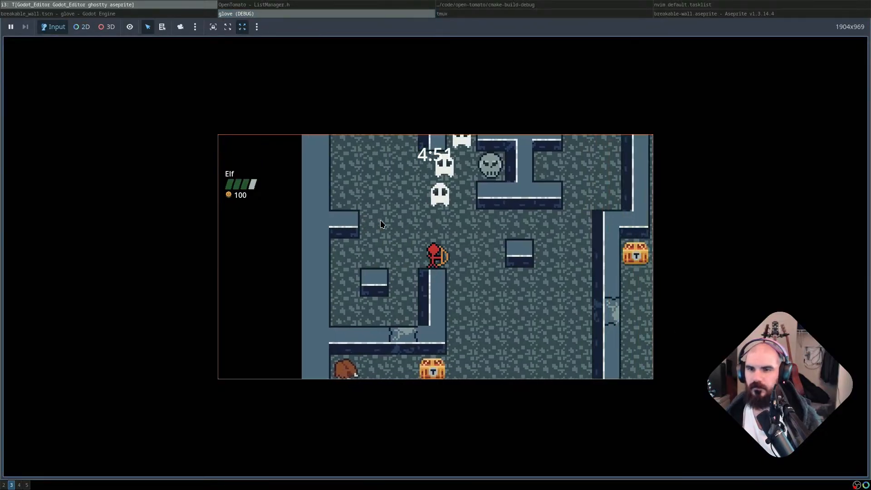
key("s")
key("a")
key("a")
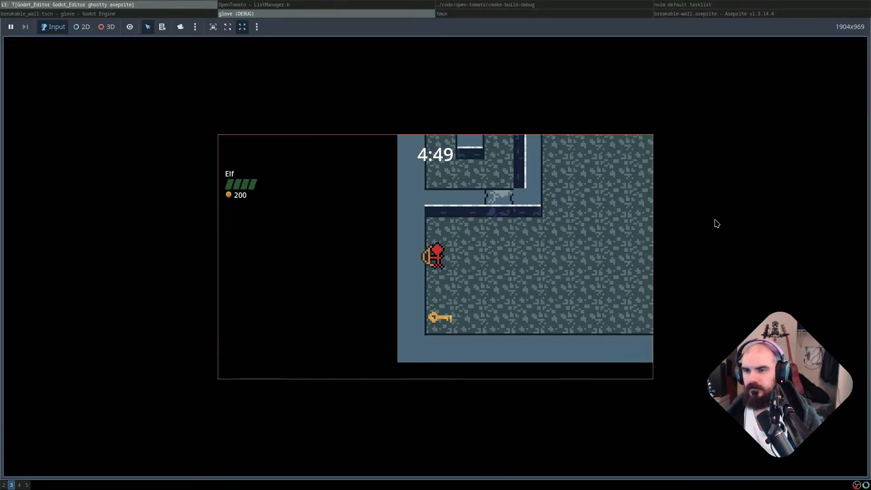
Collect the corner key, shoot through the skeletons at the skull spawner, and head up the corridor to the exit
key("s")
key("d")
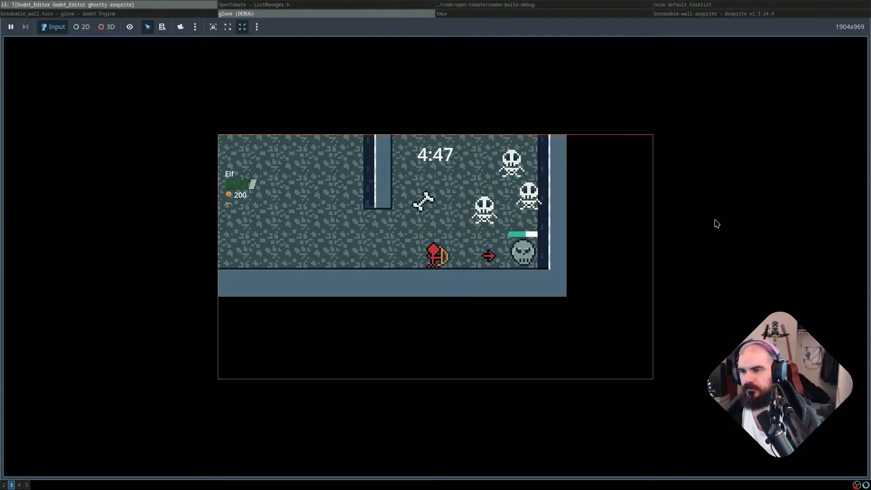
key("w")
key("a")
key("d")
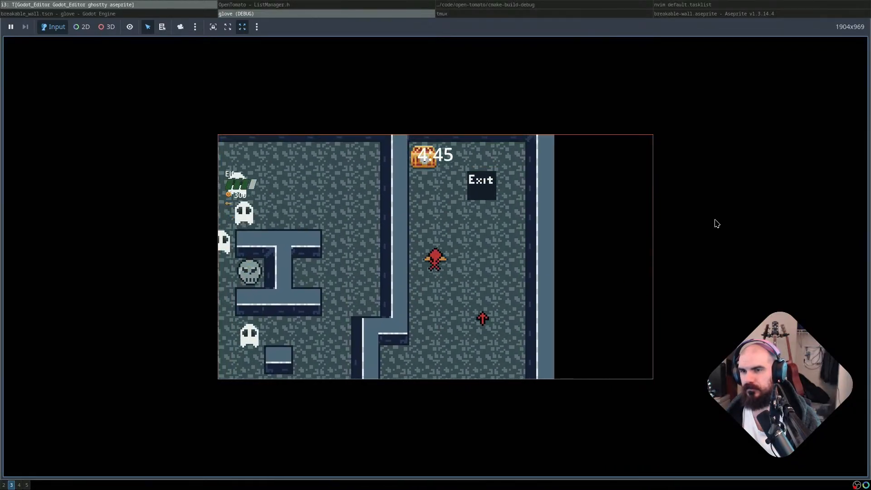
Collect the chest beside the exit and leave the level, moving down into the next one
key("w")
key("d")
key("s")
key("a")
key("s")
key("d")
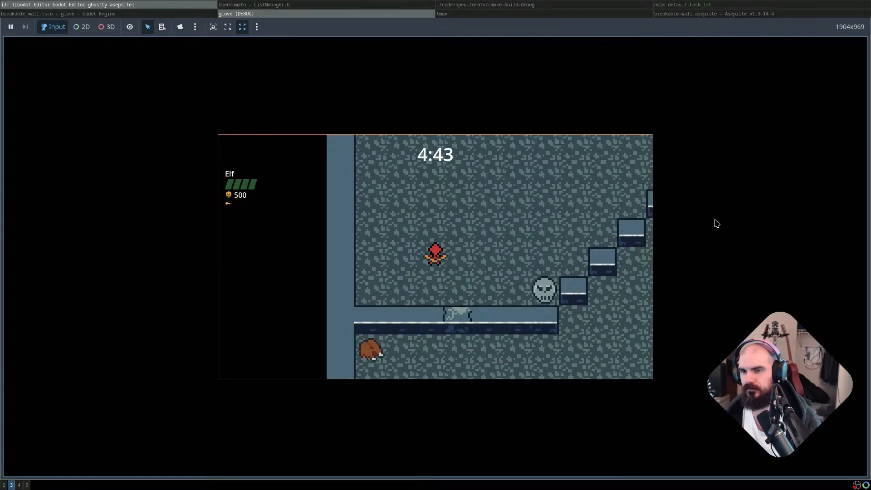
Pass the skull spawner near the breakable wall and climb along the stepped blocks to the upper corridor
key("d")
key("s")
key("space")
key("d")
key("w")
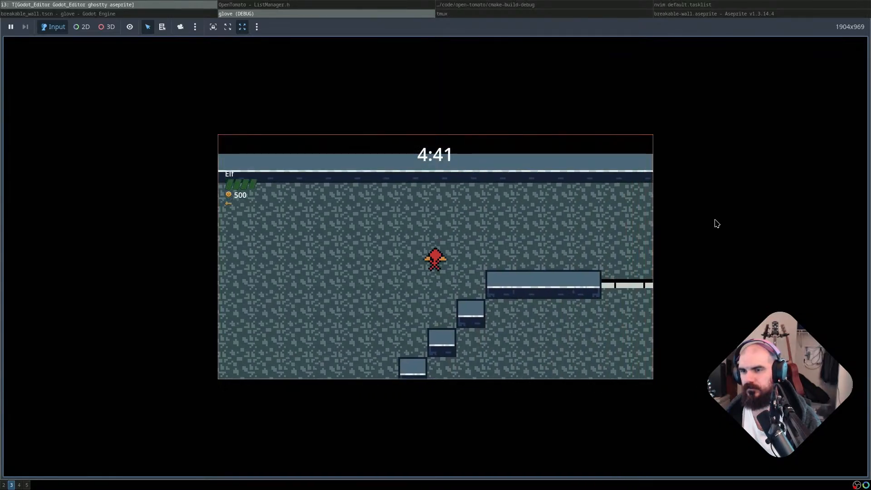
Open the gate beside the stepped blocks and fight through to the chest room guarded by a skull spawner
key("d")
key("w")
key("s")
key("a")
key("d")
key("space")
key("a")
key("space")
key("d")
key("s")
key("space")
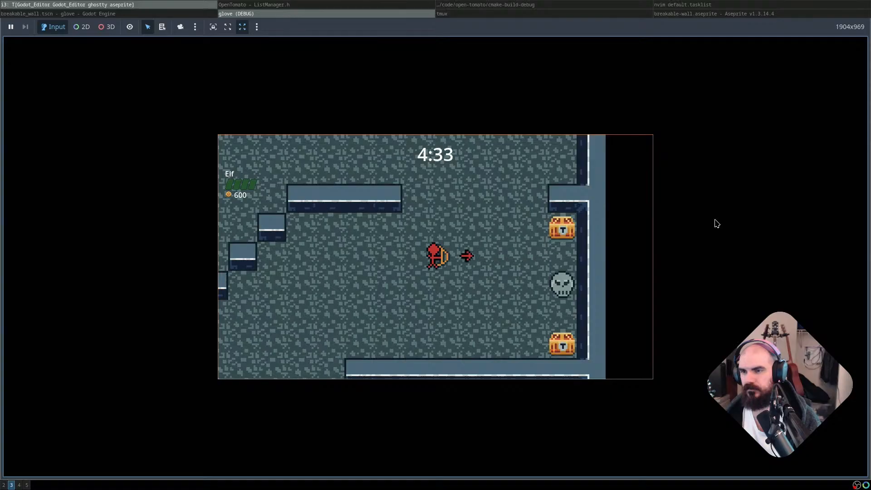
Collect both chests in the room and destroy the skull spawner between them
key("d")
key("w")
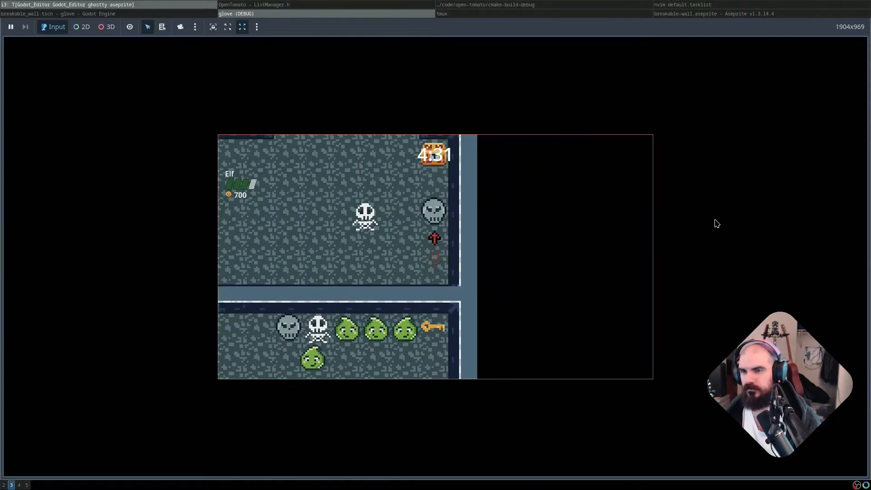
key("w")
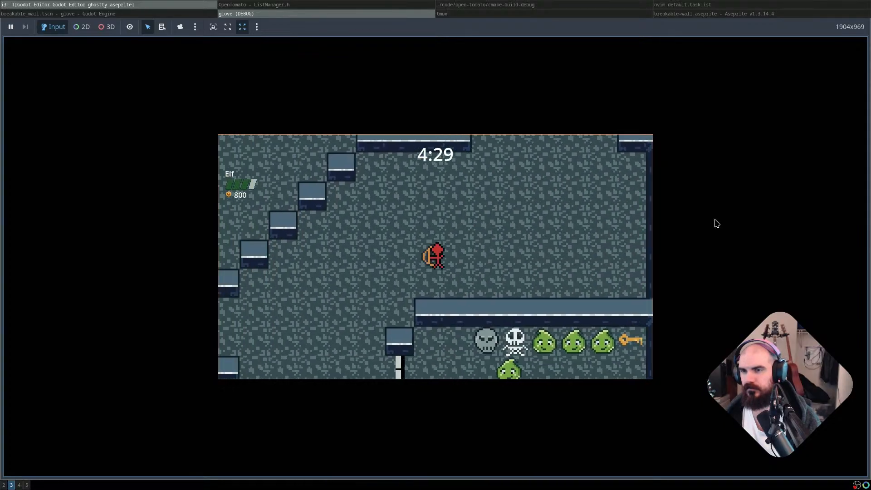
Cross to the level's far side, collecting the food and key on the way down
key("a")
key("s")
key("s")
key("d")
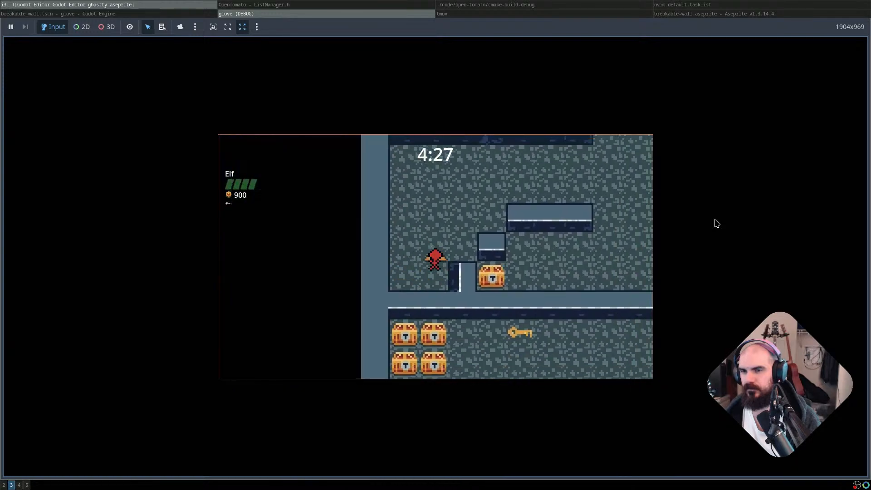
Go around the stepped blocks and collect the chest tucked beneath them
key("w")
key("d")
key("s")
key("a")
key("d")
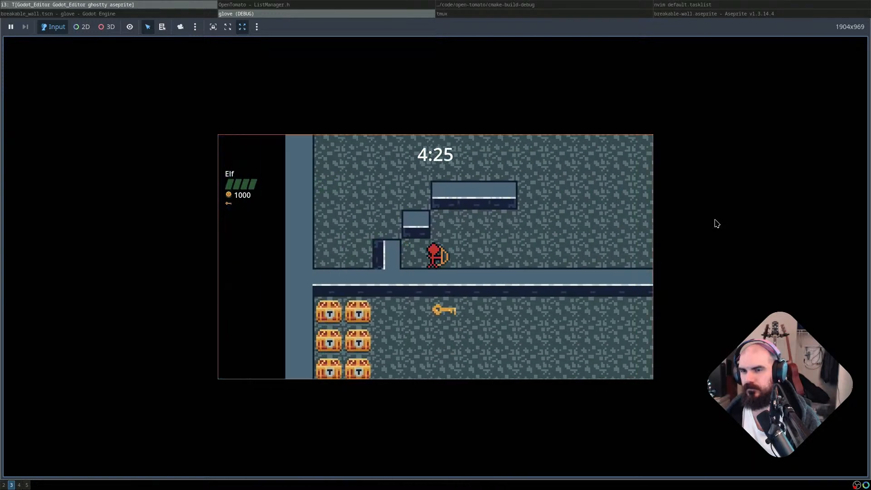
Enter the slime room, grab its corner key, and escape through the gate into the lower corridor
key("w")
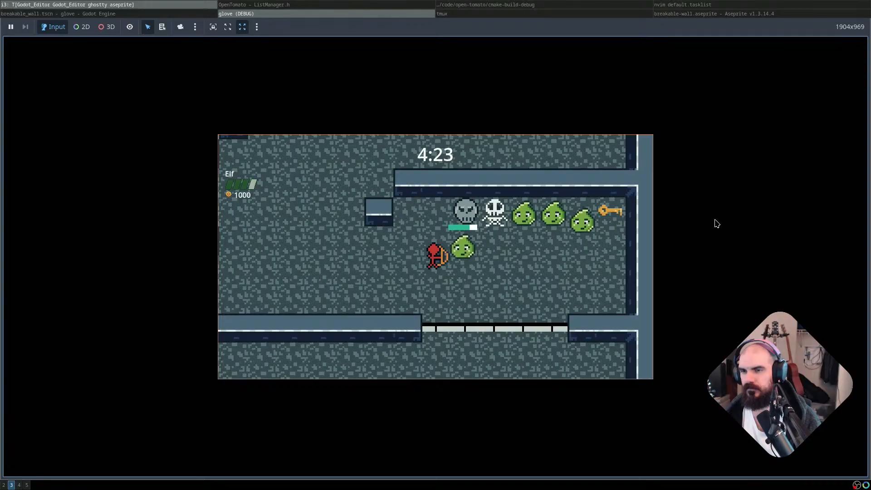
key("d")
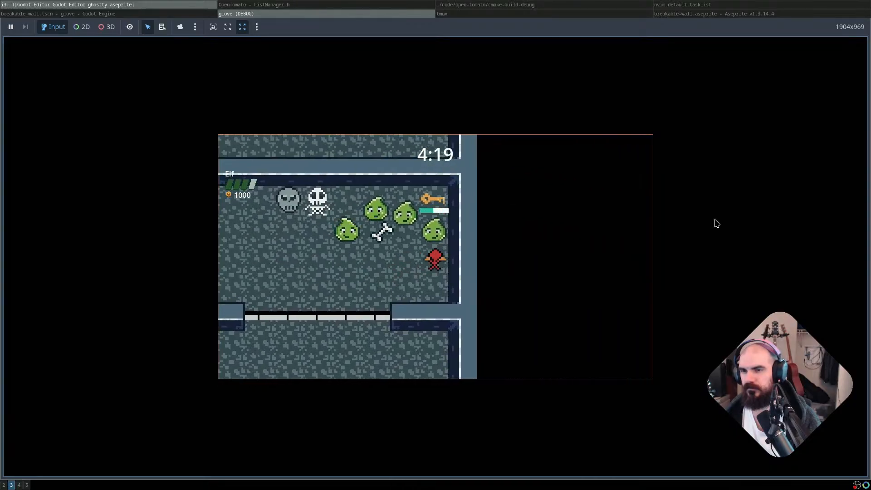
key("w")
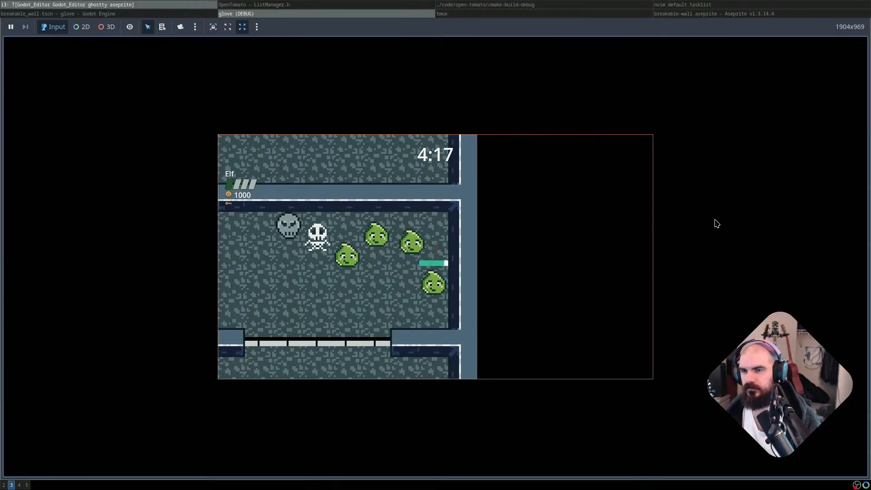
key("s")
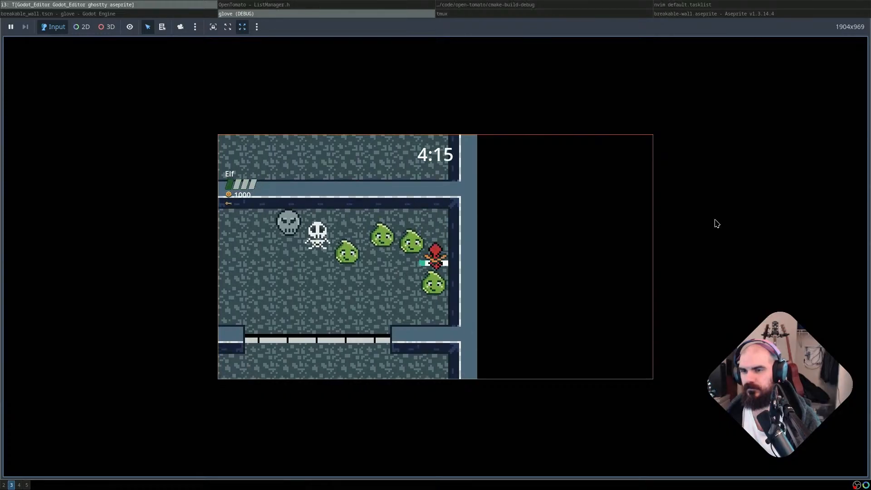
key("s")
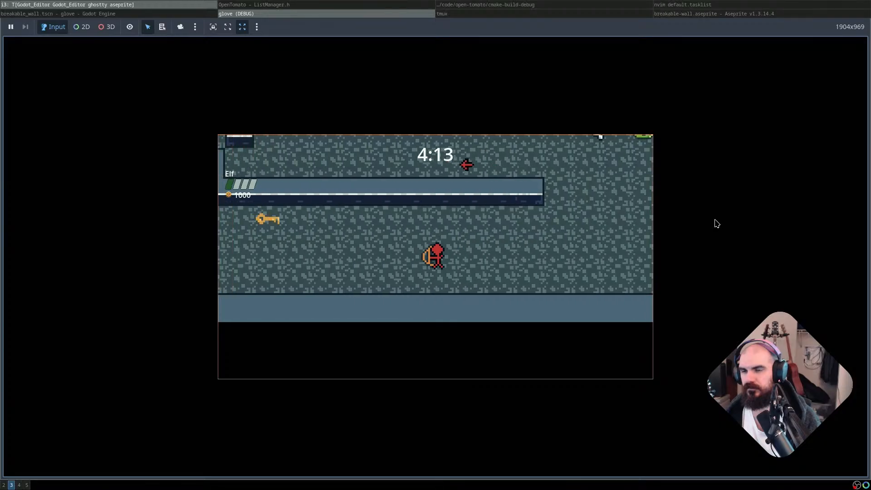
Clear the lower corridor of its key and treasure, and take the exit into the next level
key("a")
key("w")
key("s")
key("d")
key("d")
key("w")
key("a")
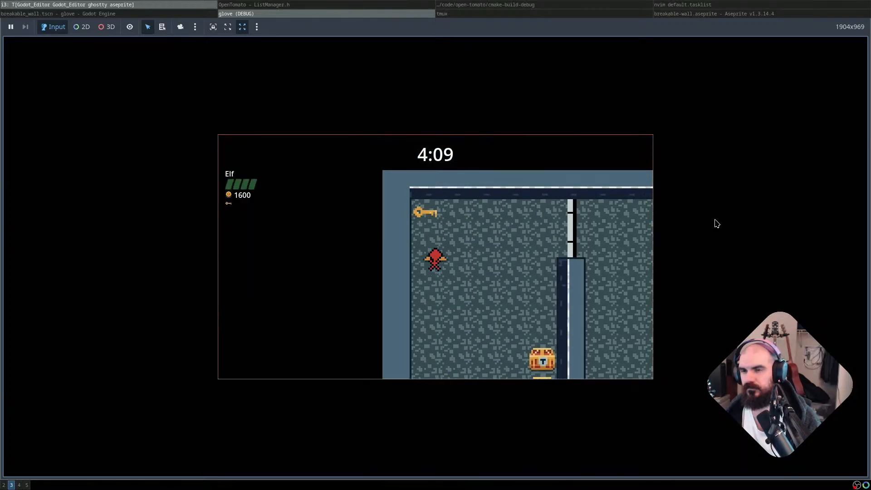
Collect the corner key and nearby treasure, and fight through to the narrow chest corridor by the ghosts
key("d")
key("s")
key("w")
key("d")
key("s")
key("d")
key("a")
key("s")
key("a")
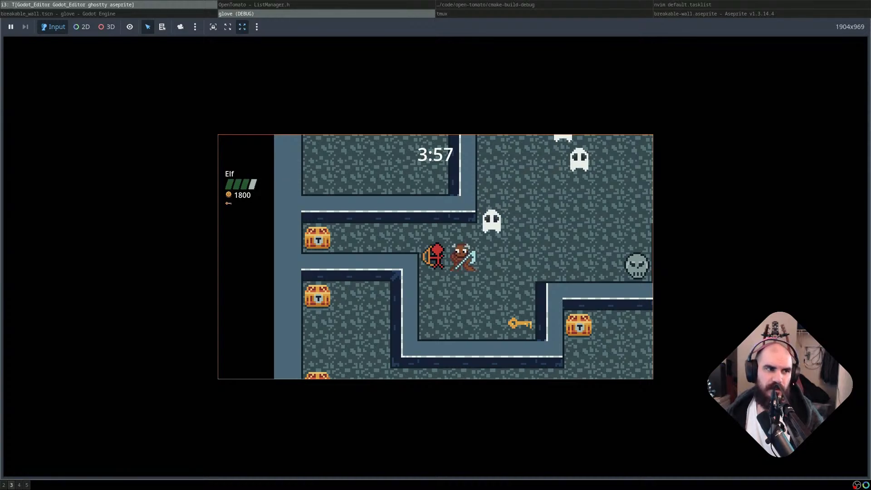
Collect the chest at the end of the narrow corridor and fire back at the approaching monsters
key("super+Left")
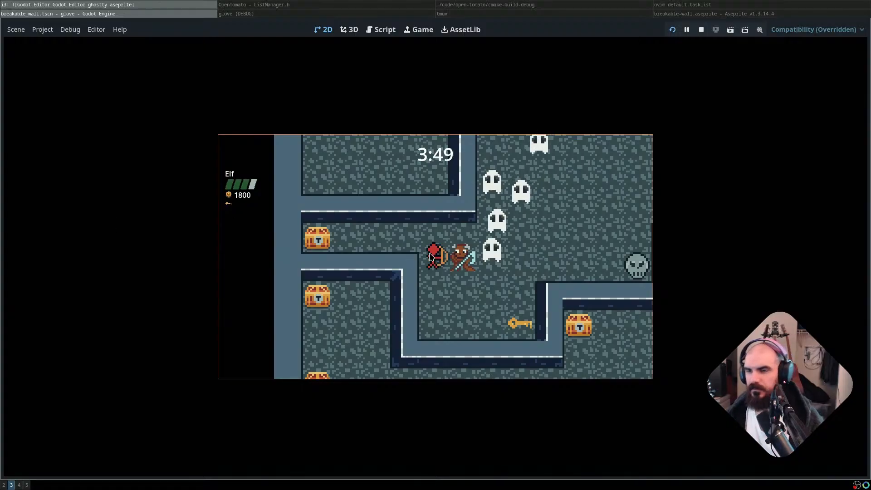
key("w")
key("a")
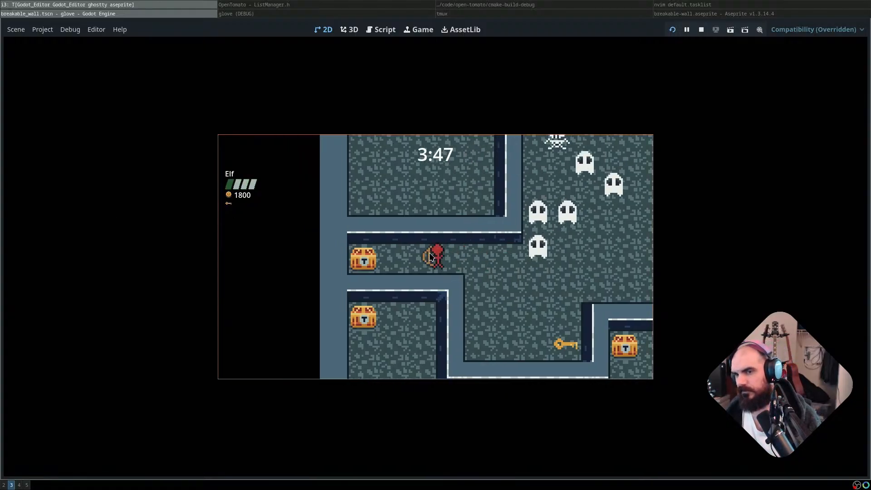
key("a")
key("d")
key("space")
key("d")
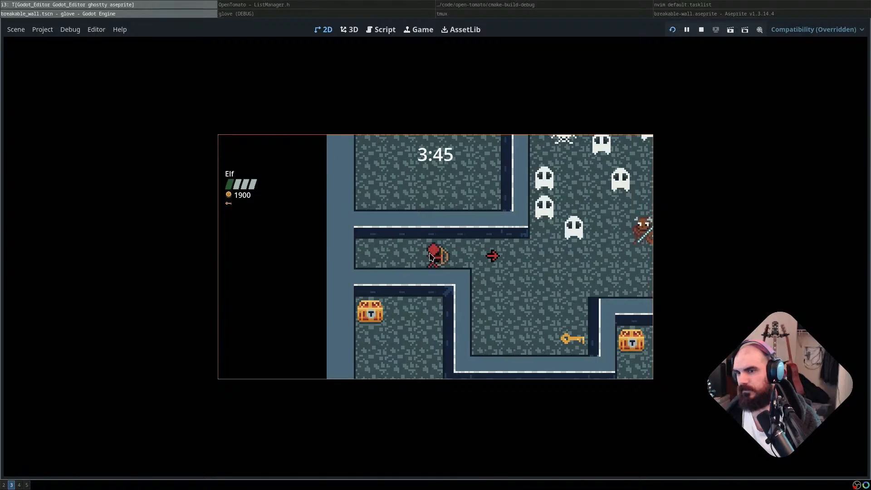
Grab the key in the lower alcove, fight the ghosts, and begin a new run as Elf
key("d")
key("s")
key("w")
key("space")
key("s")
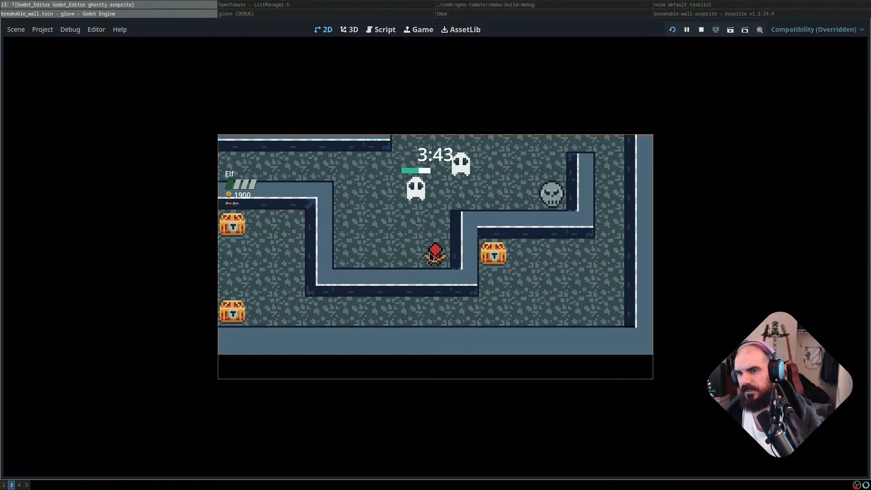
key("space")
key("w")
key("d")
key("s")
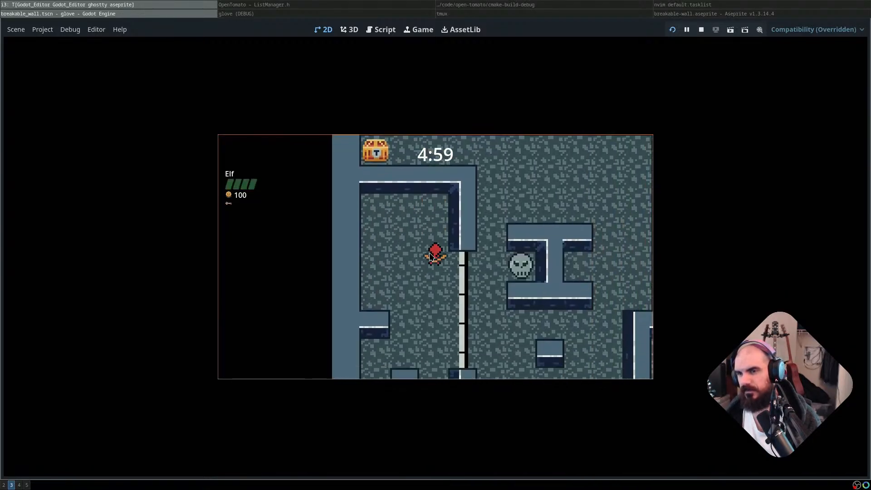
Lead Elf down through the starting room toward its lower opening, shooting along the way
key("s")
key("space")
key("space")
key("s")
key("d")
key("s")
key("a")
key("s")
key("d")
Relaunch the game from the editor and start it with the Reap character
key("F5")
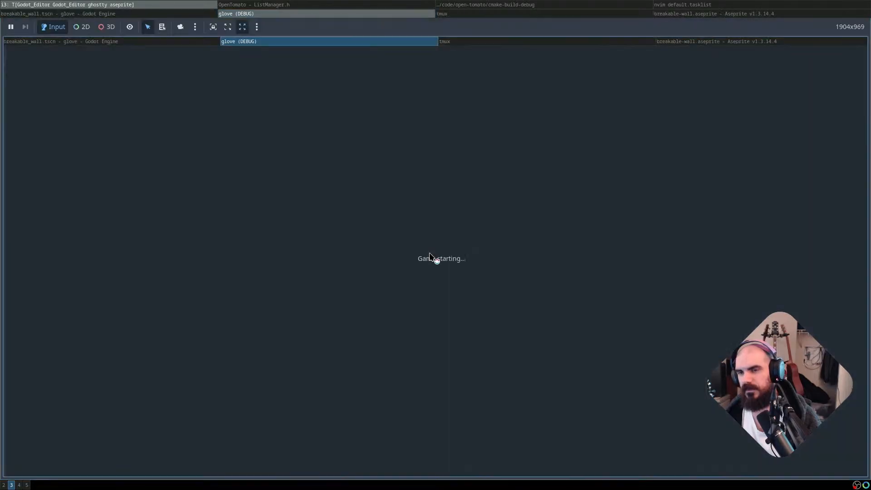
key("space")
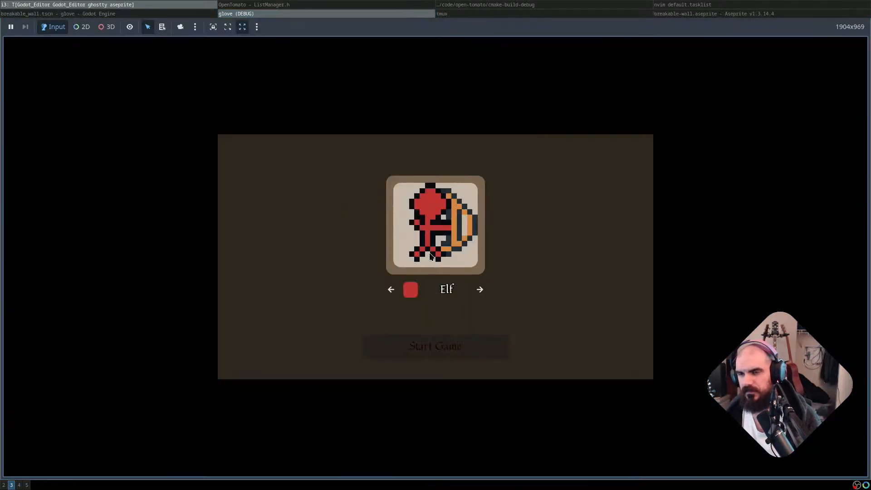
key("d")
key("d")
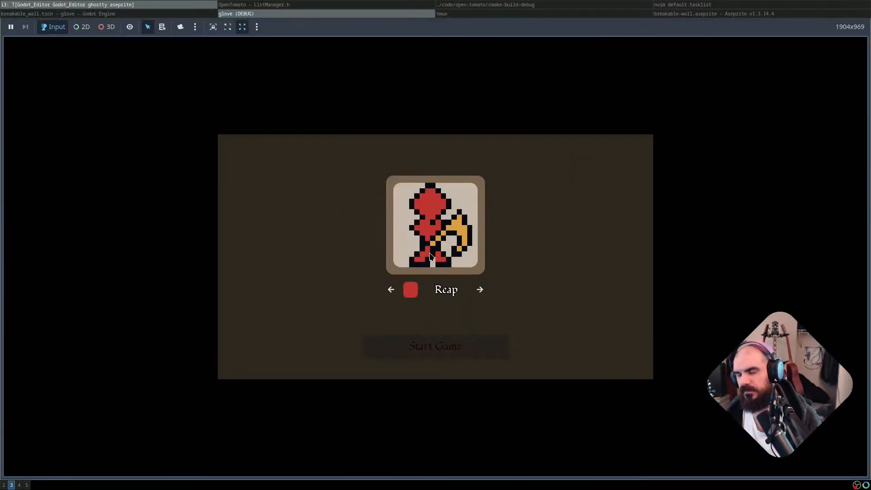
key("space")
key("space")
Take Reap through the starting room, collecting its keys, and out into the open area below
key("w")
key("d")
key("s")
key("s")
key("s")
key("d")
key("w")
key("a")
key("s")
key("d")
key("d")
key("w")
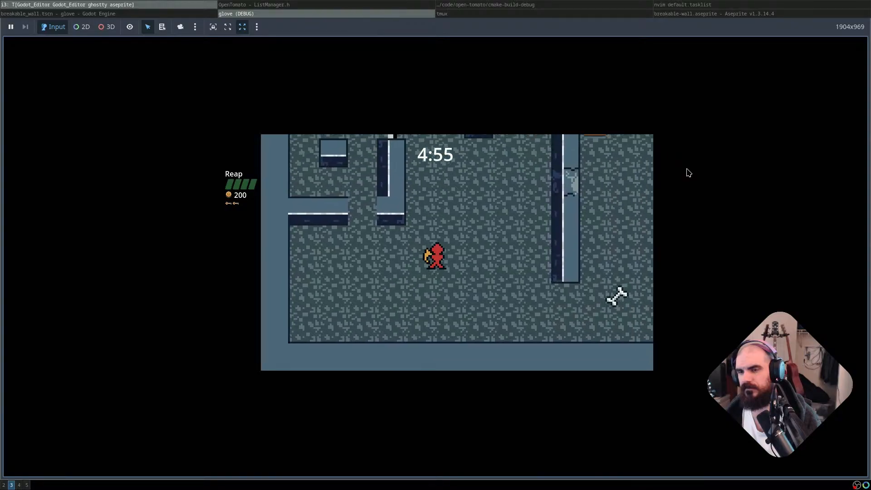
Destroy the breakable segment in the vertical wall with Reap's attacks
key("space")
key("s")
key("a")
key("w")
key("d")
key("space")
key("a")
key("d")
key("s")
key("a")
key("d")
key("w")
key("space")
key("s")
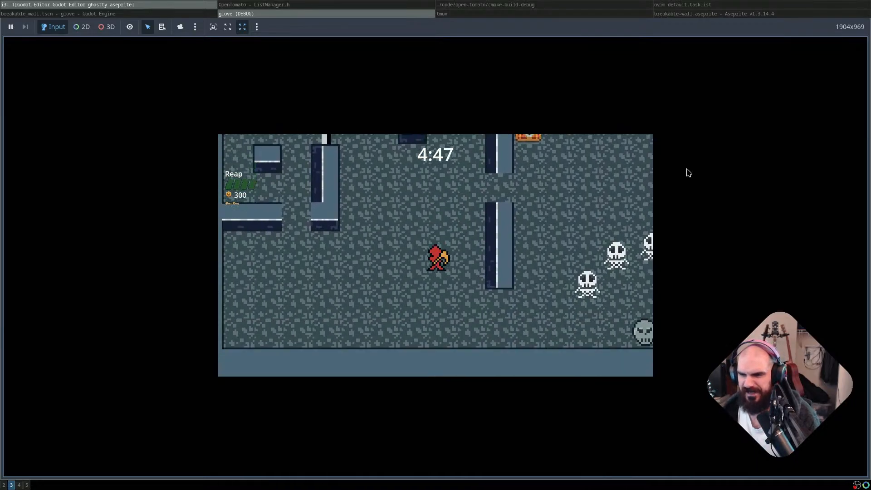
Cross to the gated slime room, picking up treasure and a key on the way
key("space")
key("w")
key("a")
key("space")
key("d")
key("a")
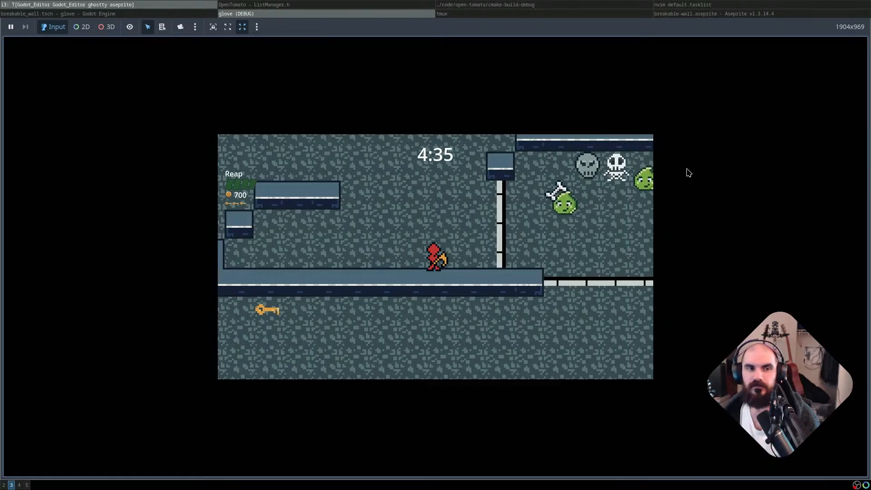
Open the side gate, grab the slime room's corner key, and retreat from the slimes
key("d")
key("w")
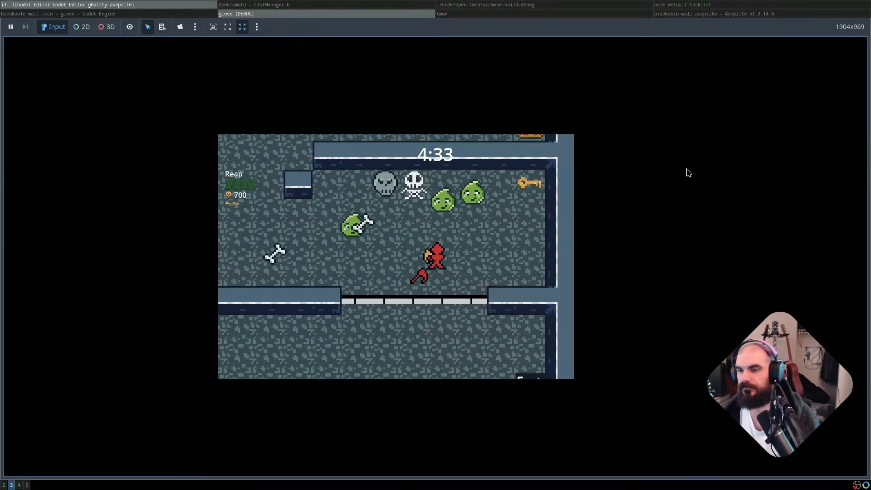
key("d")
key("w")
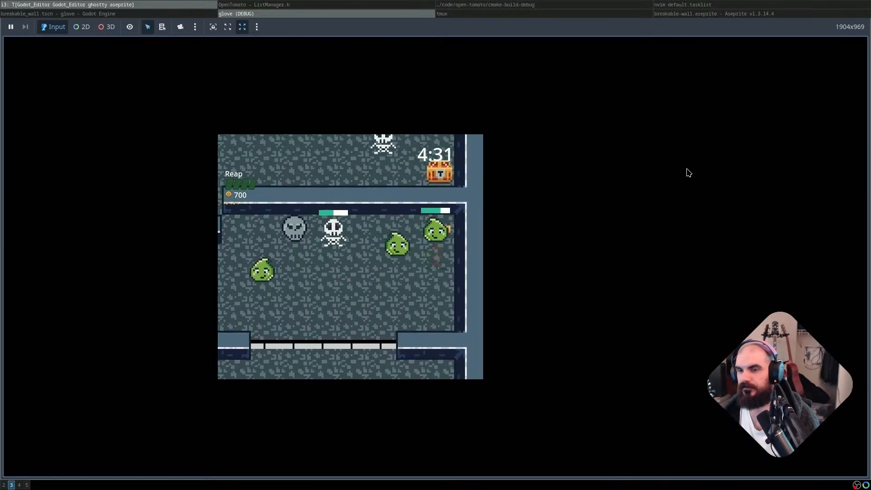
key("w")
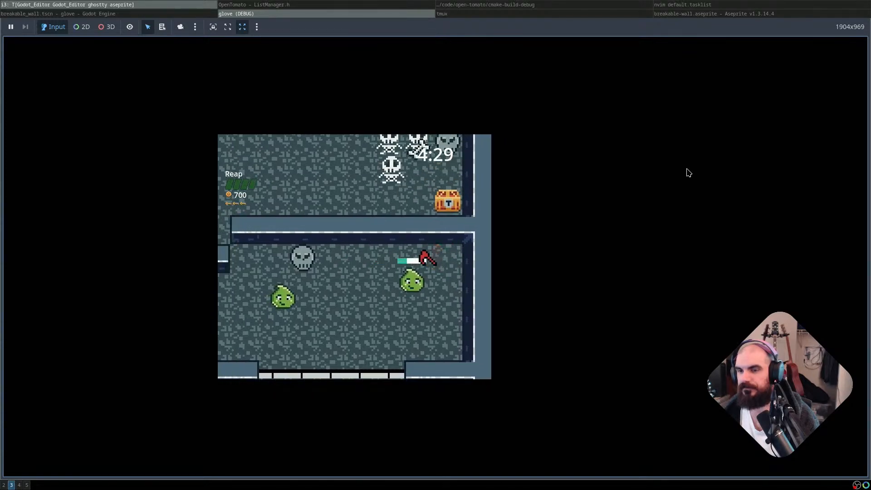
key("s")
key("a")
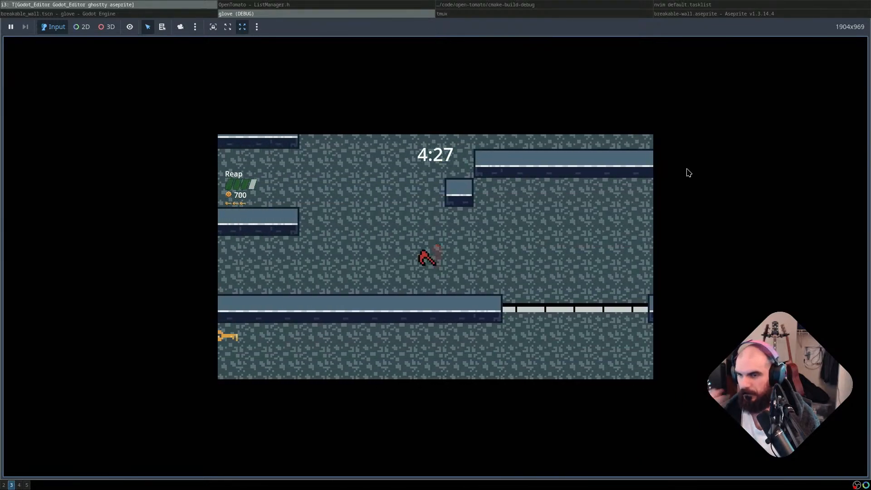
Enter the lower corridor, collect the key and treasure along it, and walk back beside the exit
key("d")
key("s")
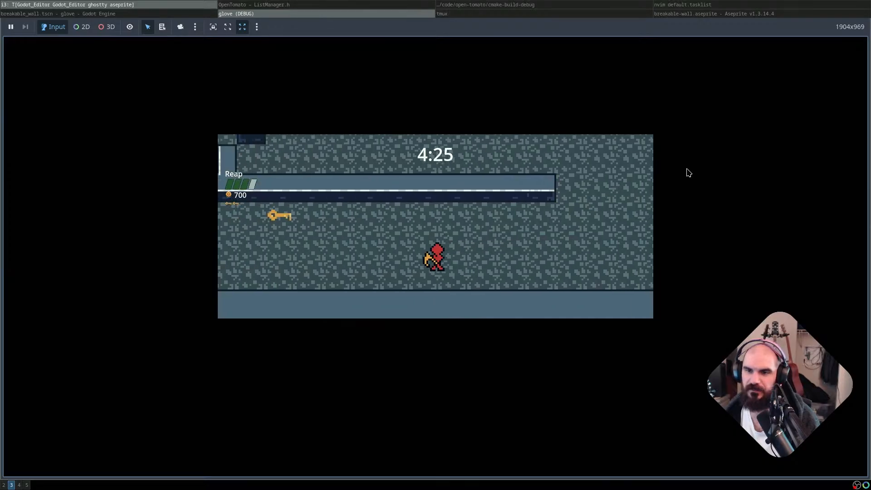
key("a")
key("a")
key("s")
key("d")
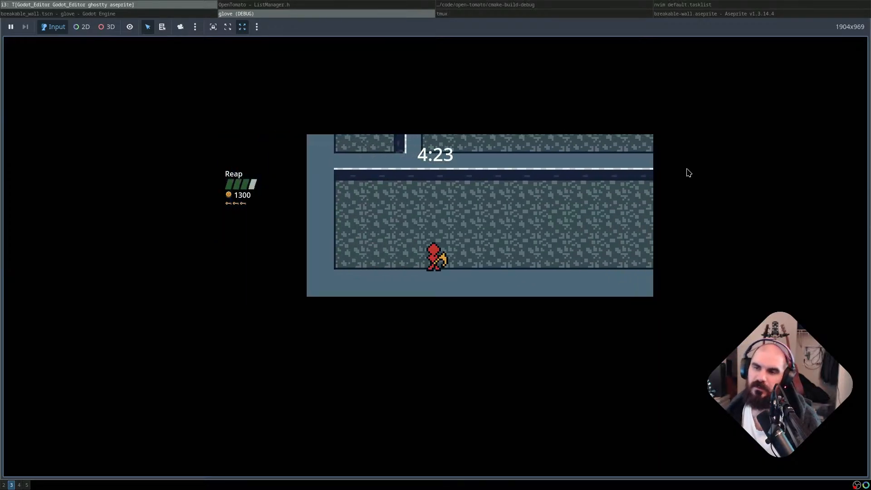
key("d")
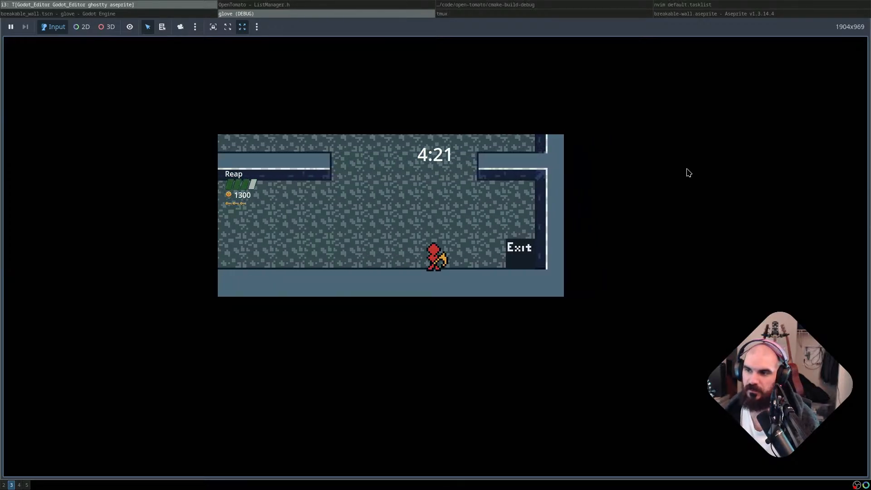
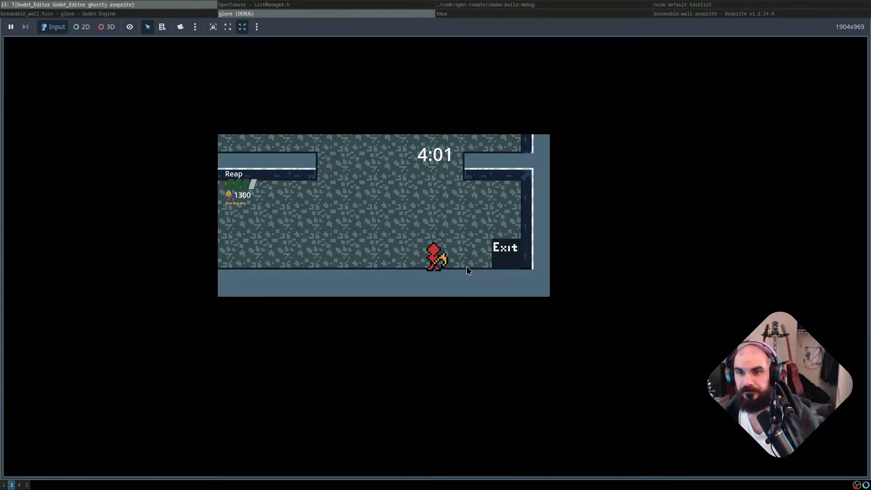
Close the running game and open lazygit for the glove repository in the tmux Neovim session
key("super+shift+q")
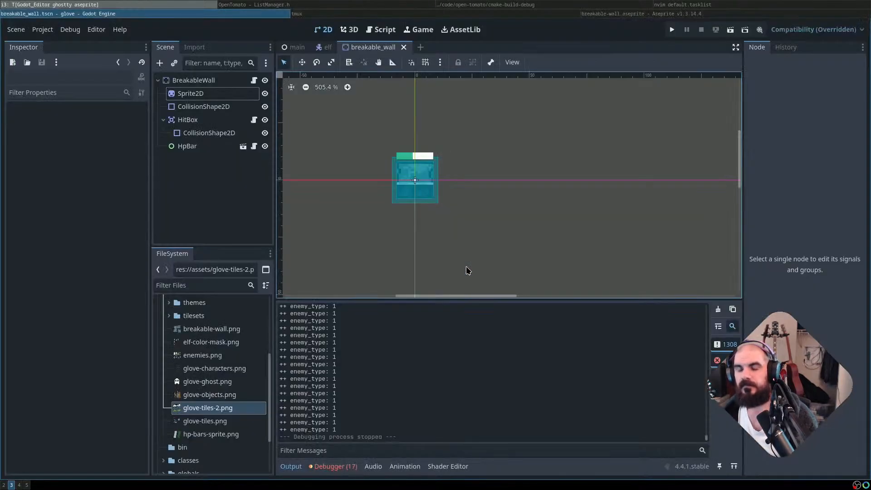
key("super+l")
key("super+l")
key("super+l")
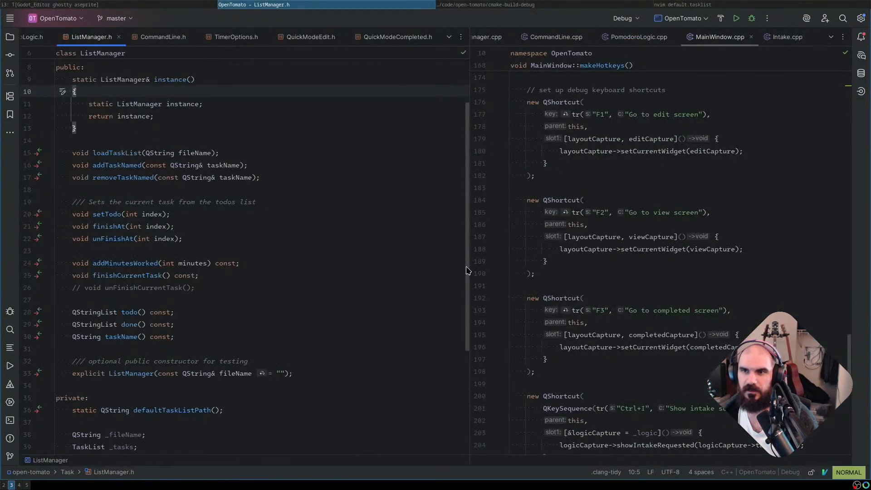
key("super+h")
key("super+h")
key("super+l")
key("super+h")
key("super+h")
key("super+l")
key("space")
key("g")
key("g")
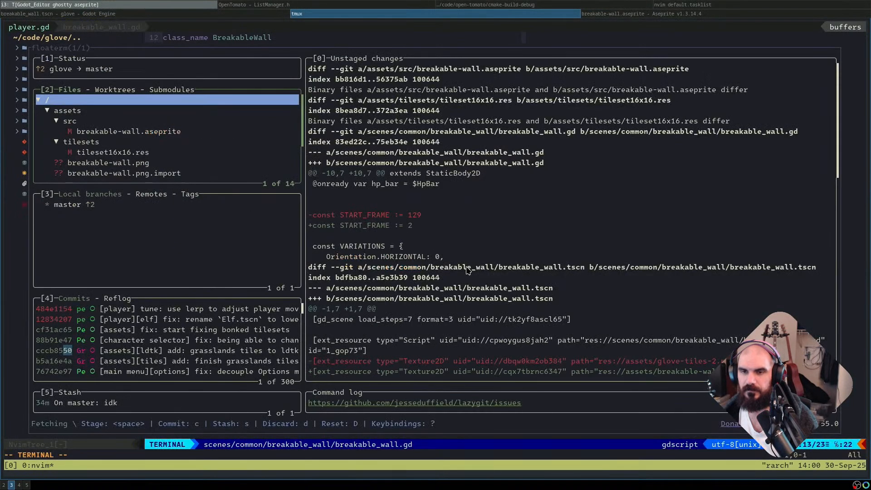
Stage breakable-wall.aseprite, the assets tileset16x16.res and breakable-wall.png
key("j")
key("j")
key("j")
key("space")
key("j")
key("j")
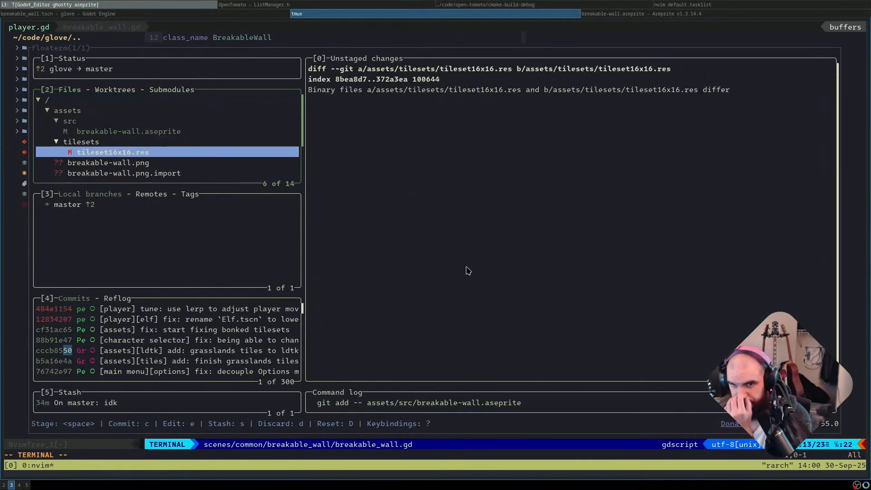
key("space")
key("j")
key("space")
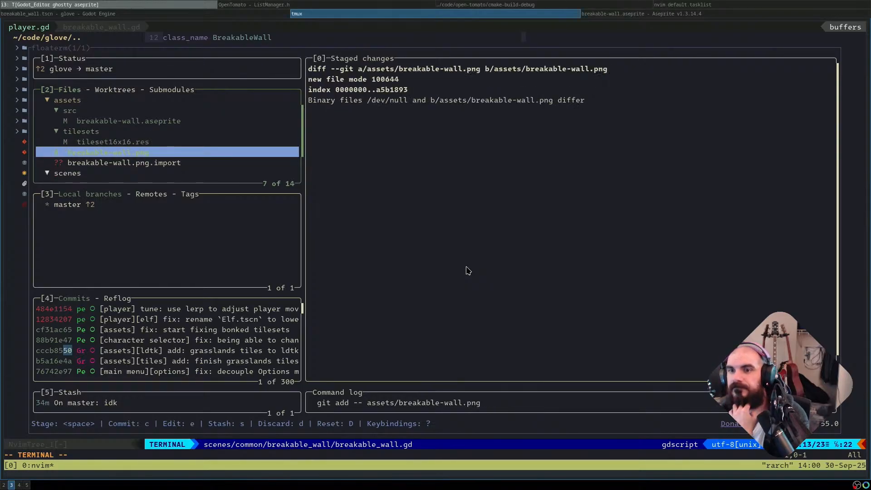
Stage breakable-wall.png.import, breakable_wall.gd, breakable_wall.tscn and the scenes tileset16x16.res
key("j")
key("j")
key("j")
key("j")
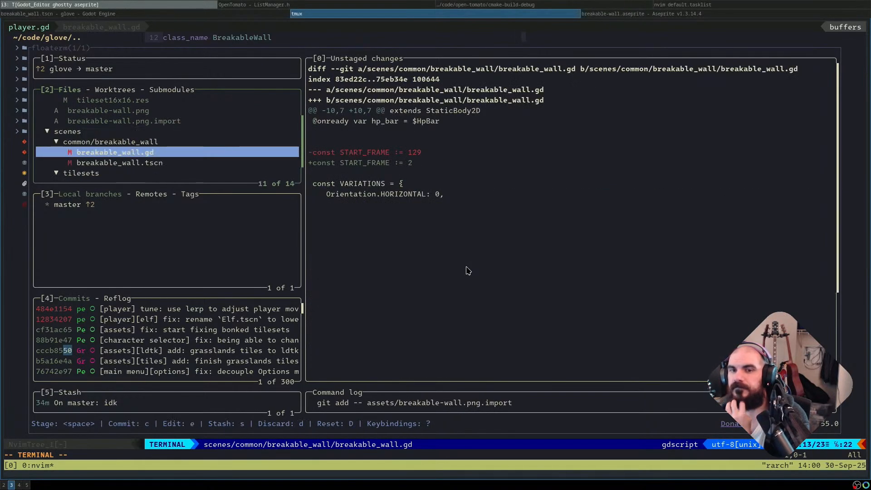
key("space")
key("j")
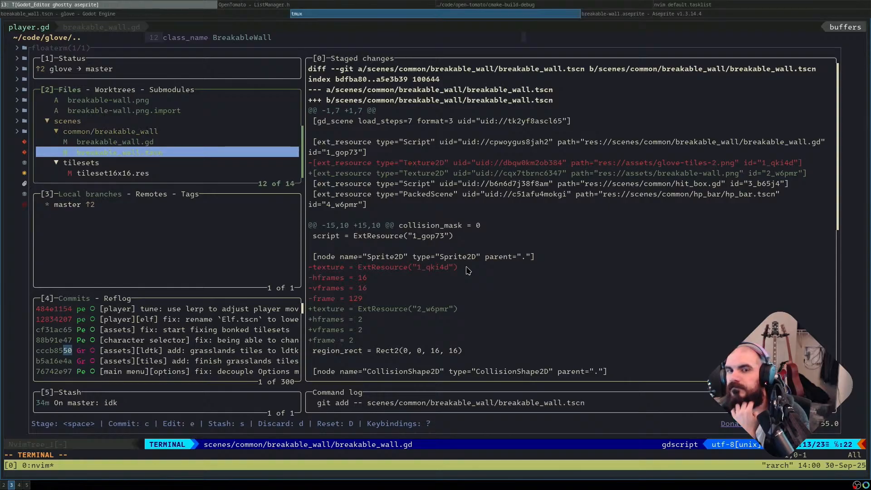
key("j")
key("j")
key("space")
Commit the staged files as an [assets] fix for broken tile collisions and missing breakable wall assets, and push master
key("k")
key("k")
key("k")
key("k")
key("k")
key("k")
key("k")
key("k")
key("k")
key("k")
key("k")
key("k")
key("k")
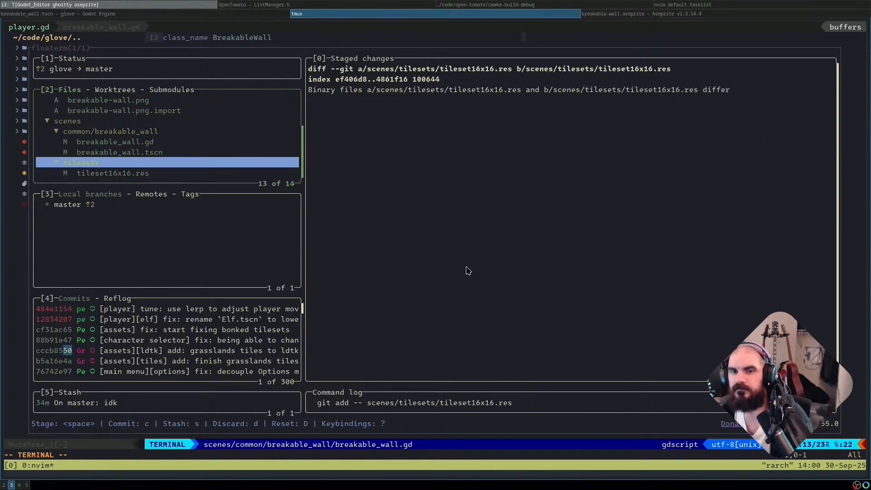
key("c")
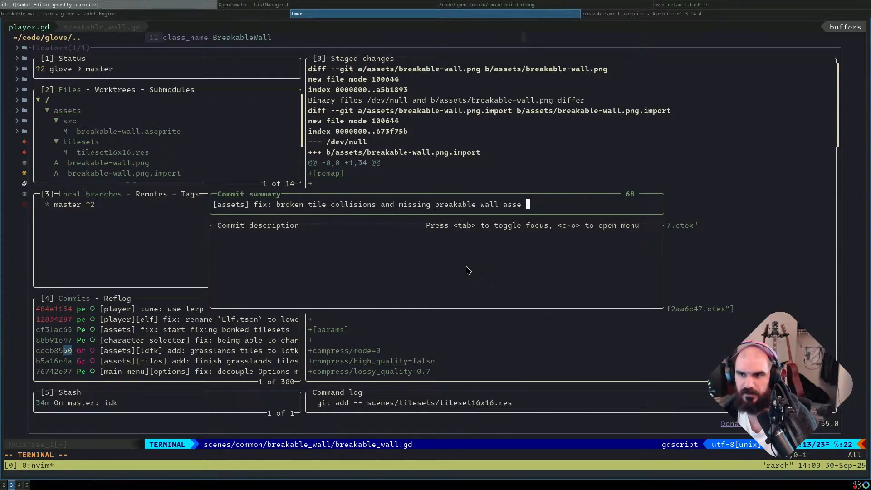
key("Return")
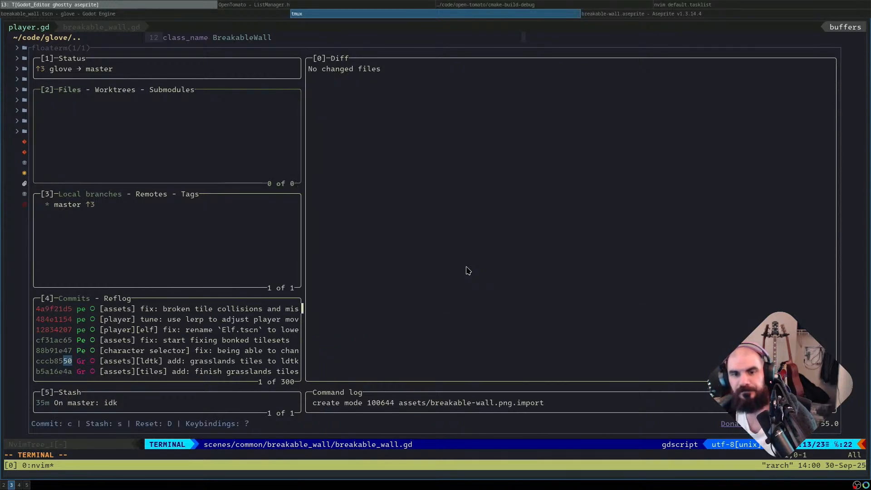
key("P")
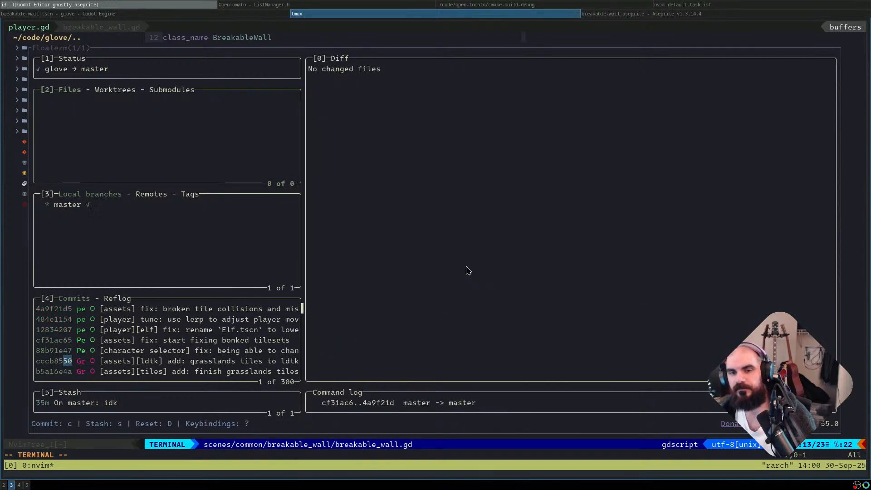
Close lazygit and switch to breakable-wall.aseprite in Aseprite
key("q")
key("j")
key("j")
key("j")
key("G")
key("super+h")
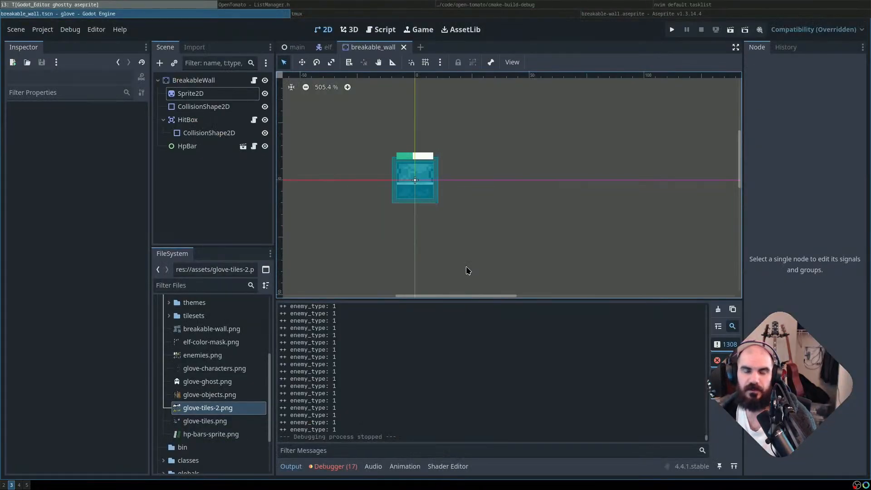
key("super+l")
key("super+l")
key("super+l")
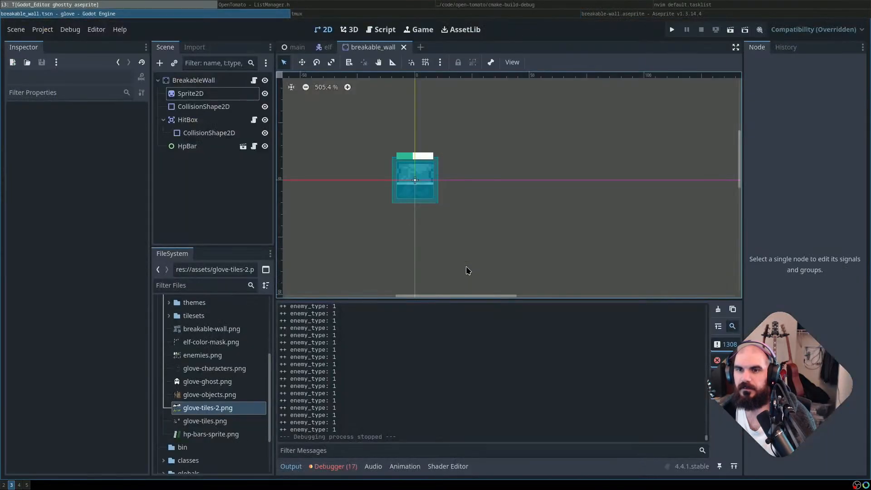
key("super+l")
key("super+l")
key("super+l")
key("super+l")
key("super+l")
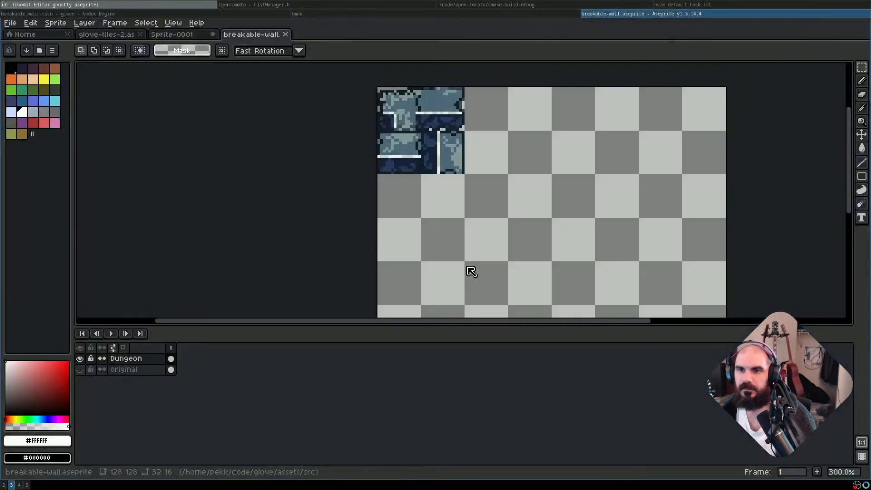
Launch LDtk and open the recent levels project from the glove scenes folder
key("super+d")
type("ldtk")
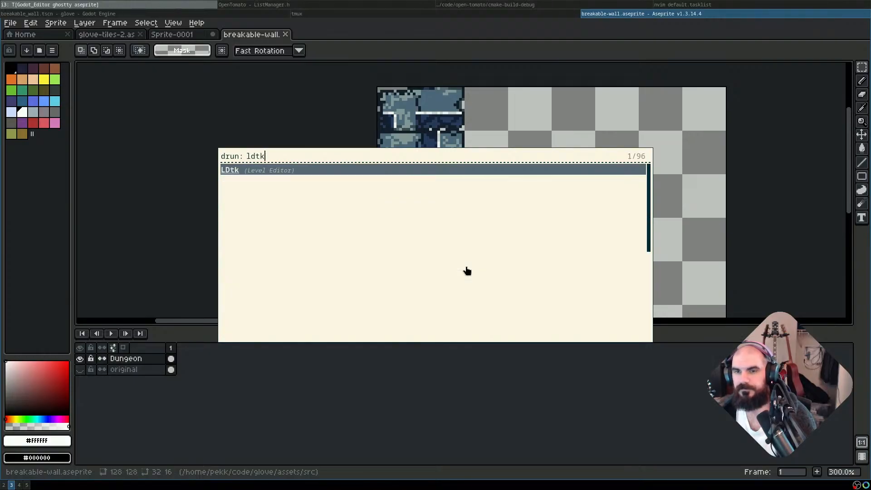
key("Return")
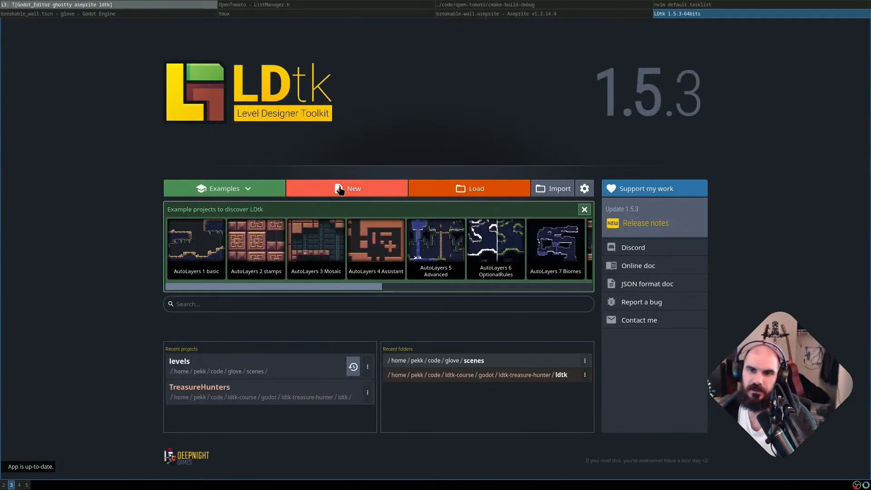
left_click(263, 365)
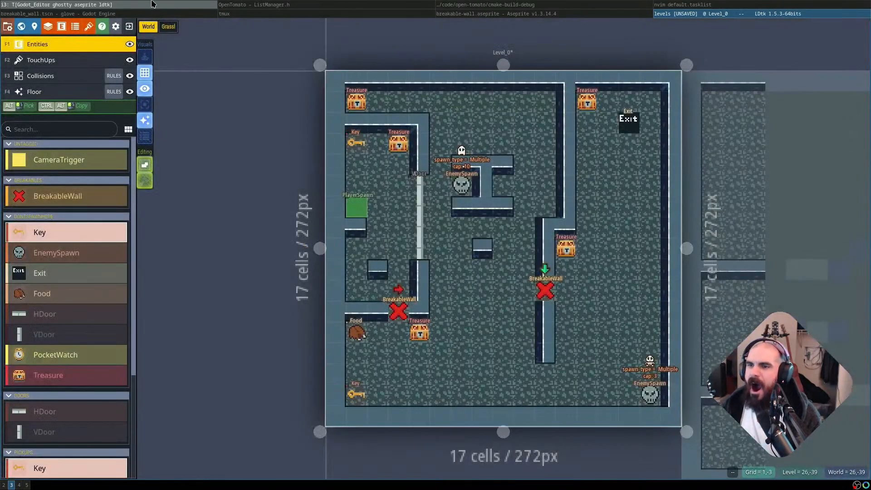
Delete the EnemySpawn entity inside the central I-shaped wall of Level_0
scroll(523, 255, "up", 2)
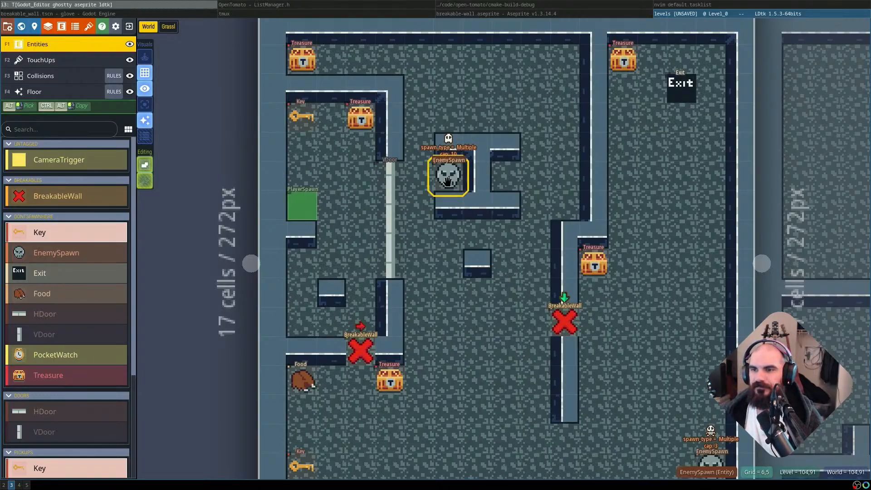
right_click(448, 175)
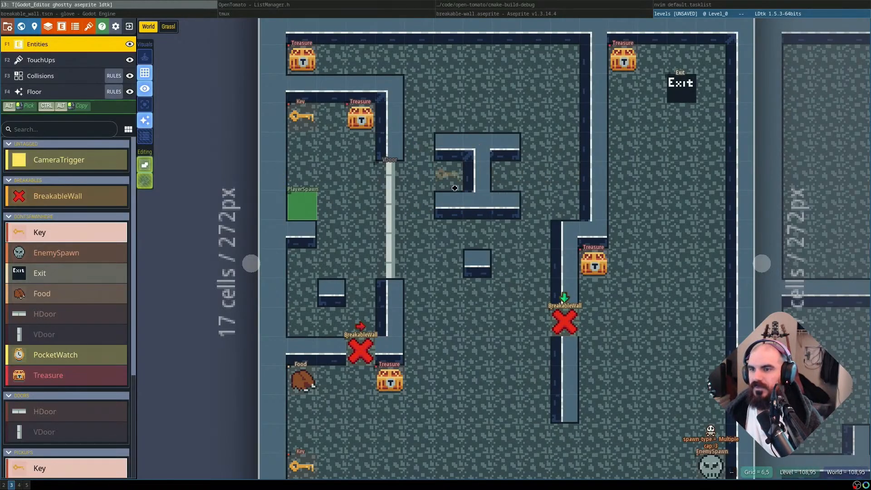
left_click(61, 58)
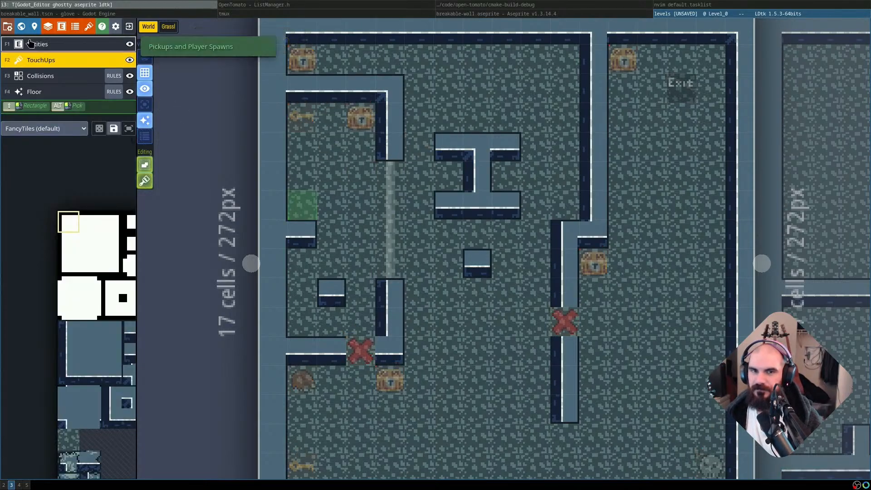
left_click(40, 45)
Erase the central I-shaped wall and the single block beneath it from the Collisions layer of Level_0
key("F3")
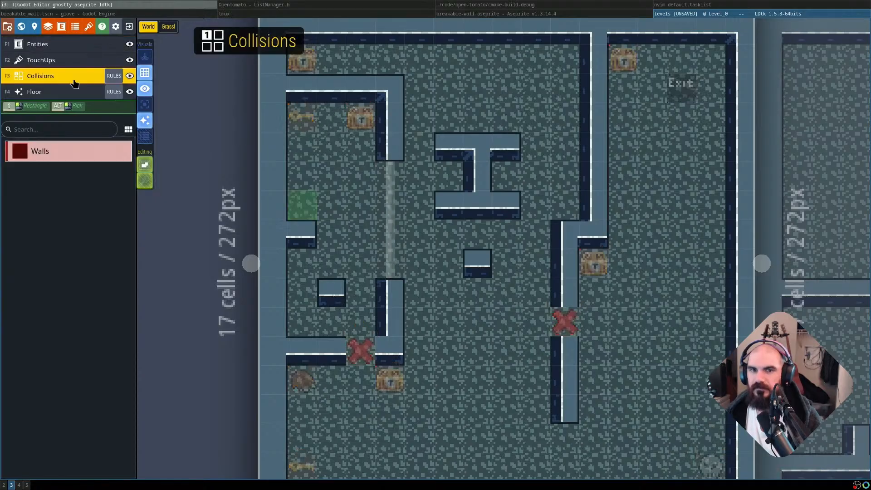
right_click(477, 204)
right_click(448, 204)
right_click(477, 178)
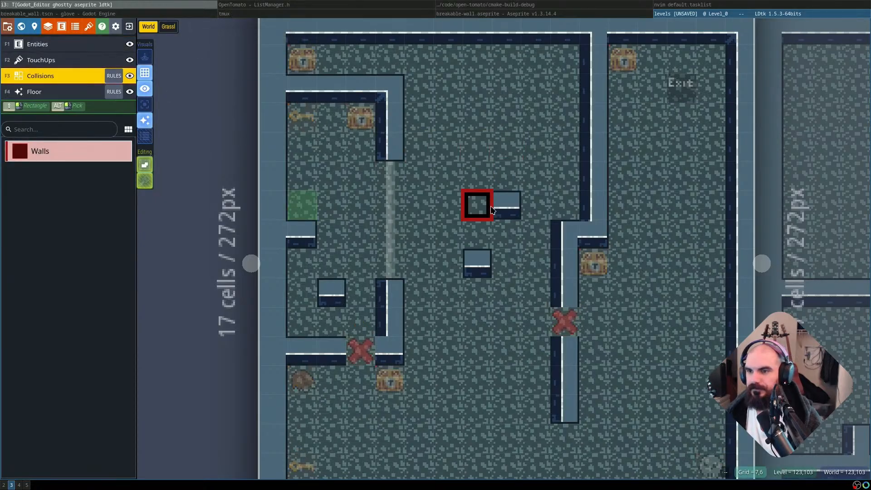
right_click(506, 204)
right_click(475, 259)
scroll(531, 333, "down", 3)
left_click_drag(652, 362, 567, 328)
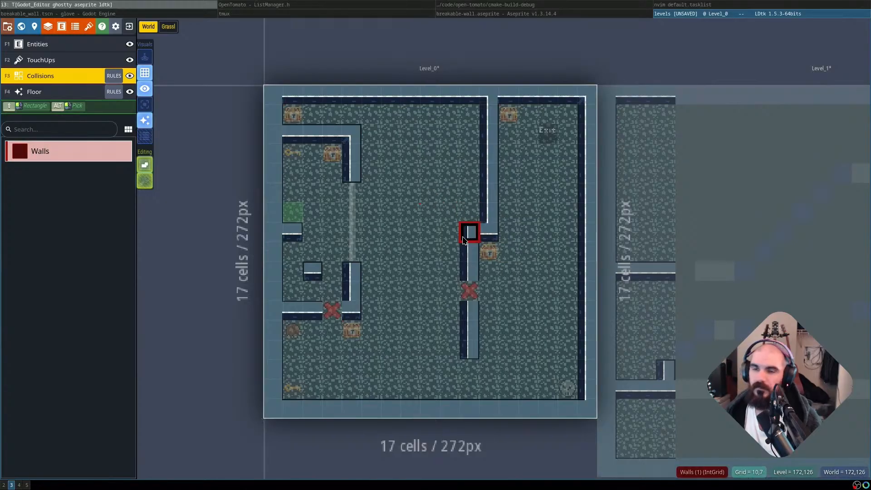
Undo the wall erasures and the EnemySpawn deletion in Level_0
key("ctrl+z")
key("ctrl+z")
key("ctrl+z")
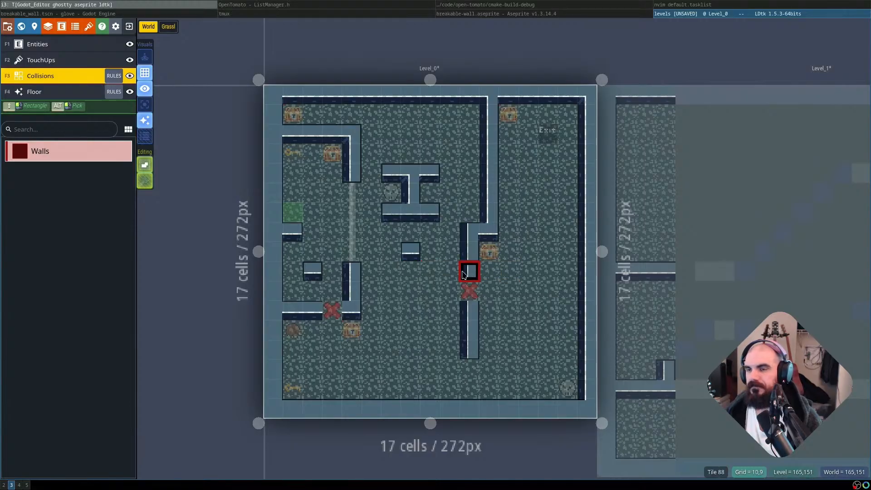
Examine the wall layout of Level_1 and return to Level_0
left_click(644, 253)
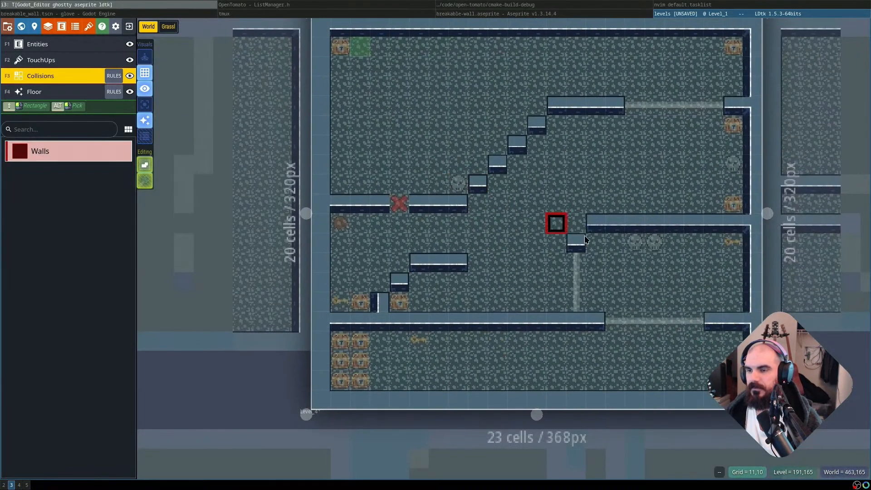
scroll(584, 238, "down", 2)
left_click(312, 215)
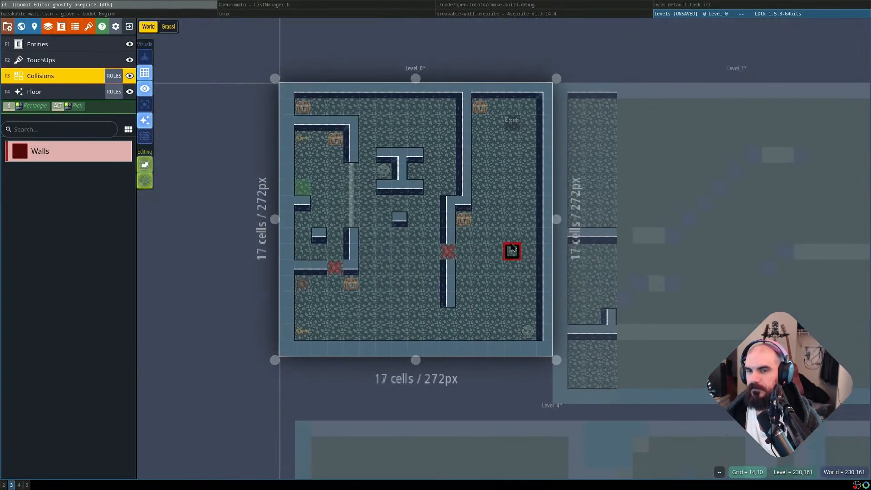
scroll(502, 245, "up", 2)
left_click_drag(393, 219, 449, 236)
Switch to Aseprite, close breakable-wall.aseprite and bring up glove-tiles-2.aseprite
key("super+h")
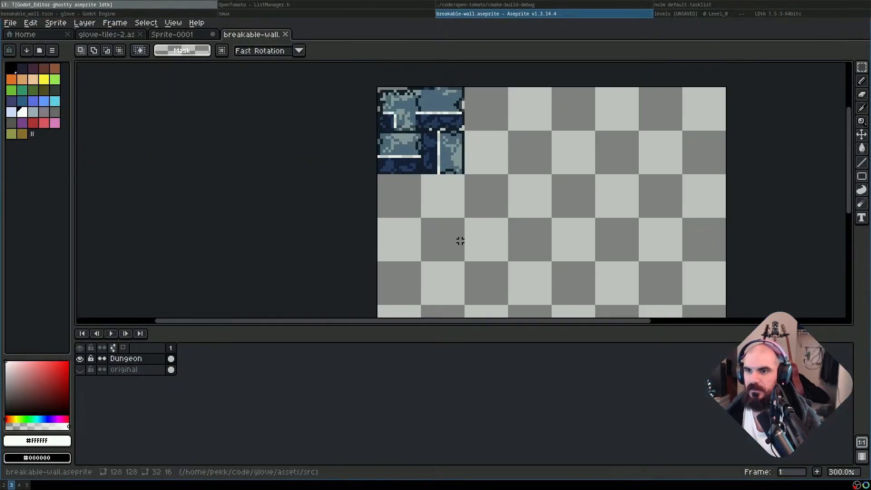
middle_click(258, 33)
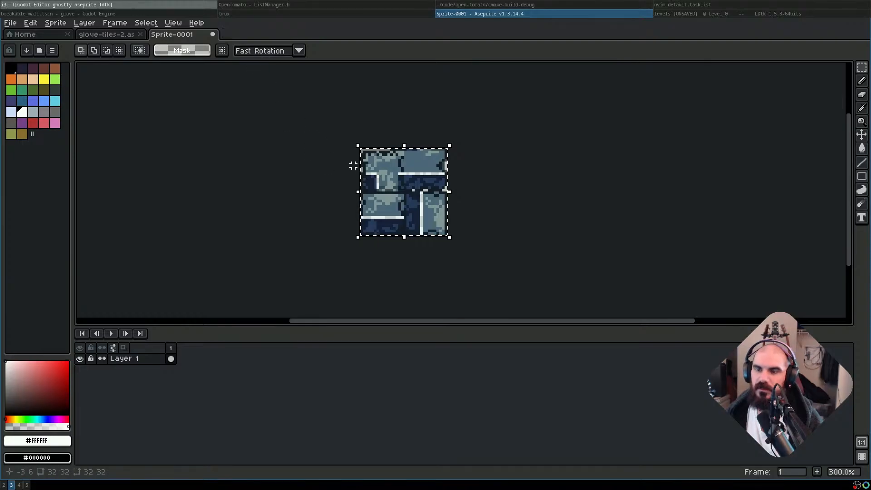
left_click(110, 36)
scroll(421, 183, "down", 5)
scroll(507, 164, "up", 4)
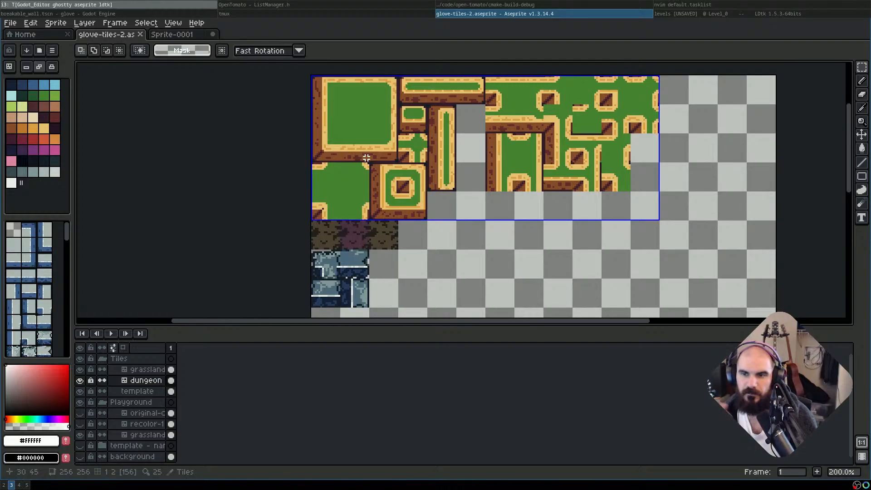
Examine the tile sheet for free cells around the floor and breakable-wall tiles
scroll(451, 188, "down", 1)
left_click_drag(452, 188, 461, 246)
left_click_drag(545, 266, 530, 125)
scroll(521, 220, "up", 1)
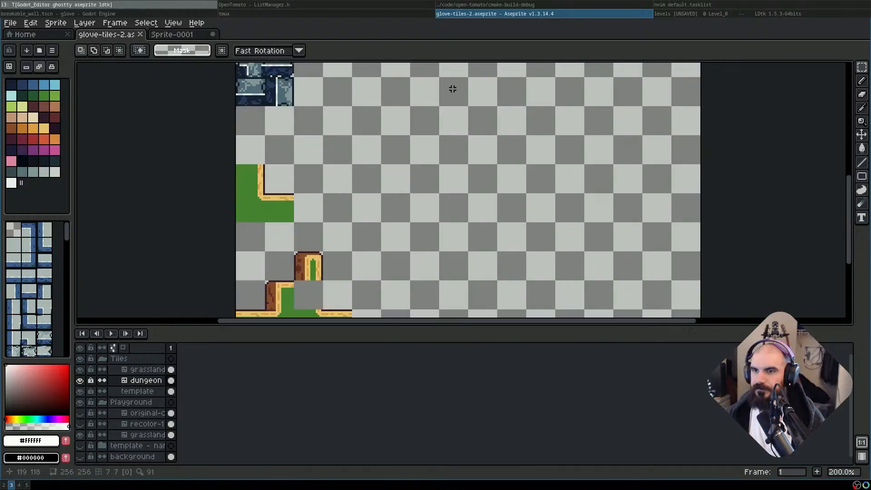
left_click_drag(453, 87, 490, 221)
left_click(370, 164)
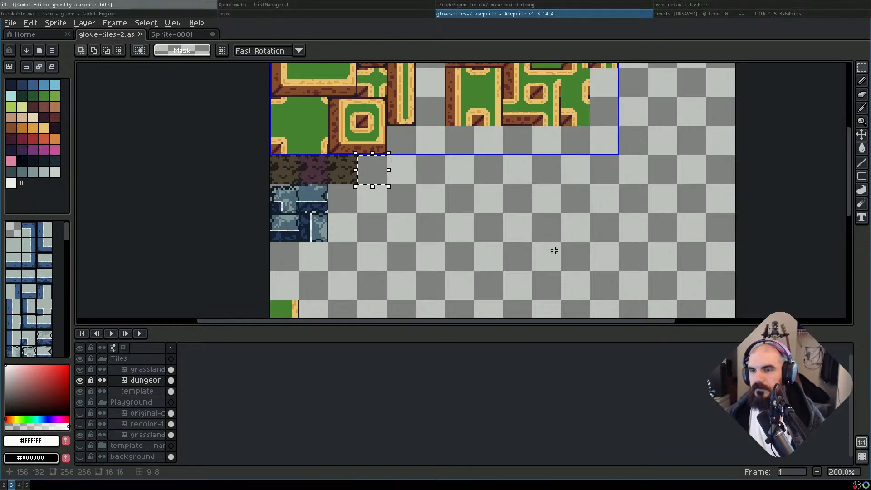
left_click(409, 221)
scroll(409, 221, "down", 2)
scroll(404, 214, "up", 1)
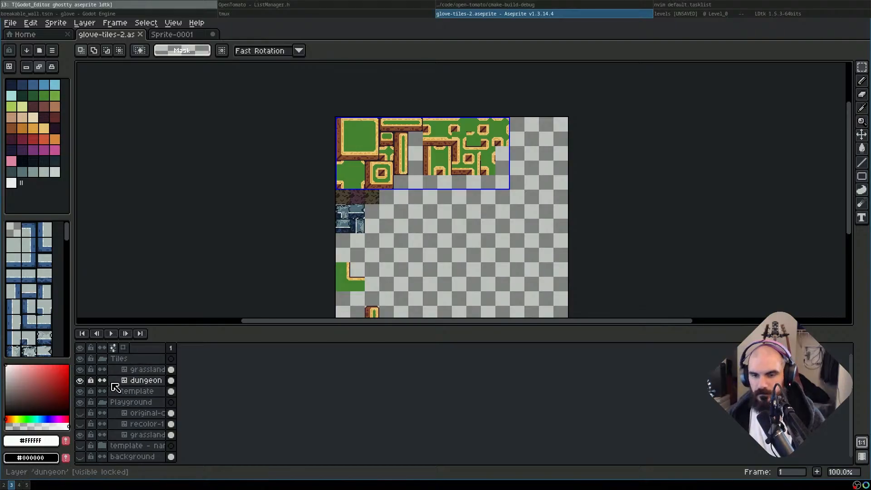
Hide the grassland layer in the Tiles group and select the empty 16x16 cell beside the dungeon floor tile
left_click(80, 369)
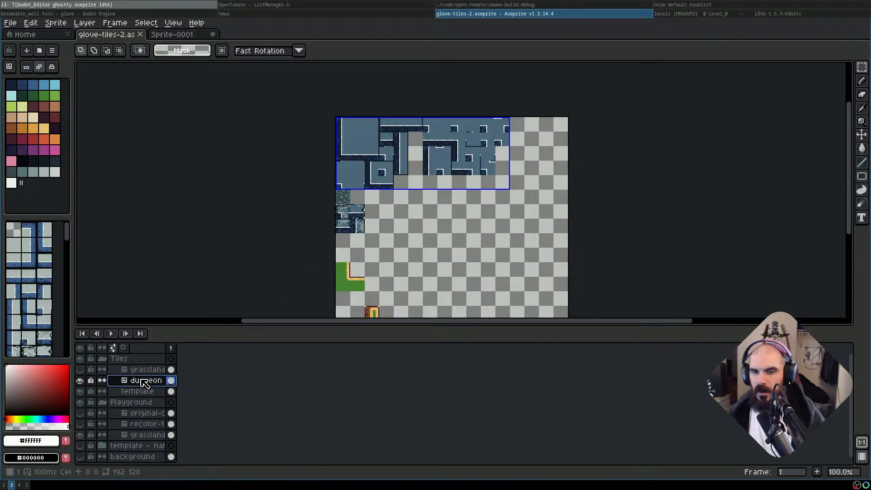
scroll(376, 233, "up", 2)
scroll(332, 204, "up", 2)
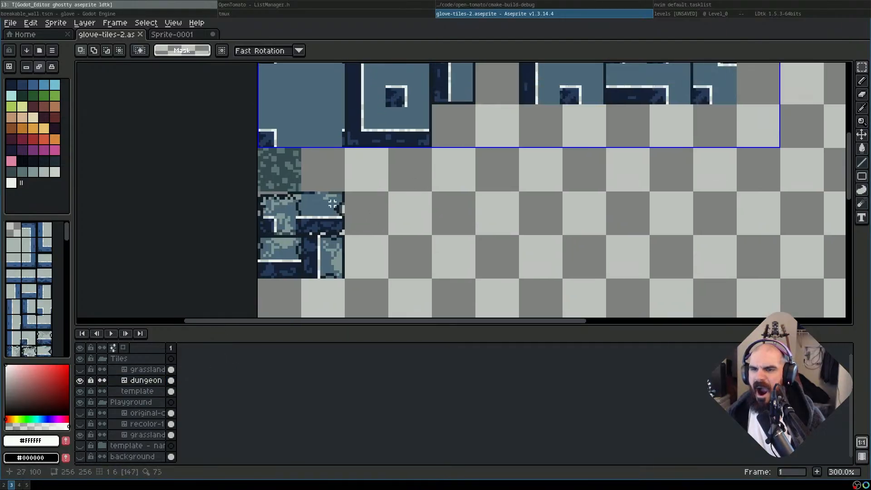
left_click(323, 170)
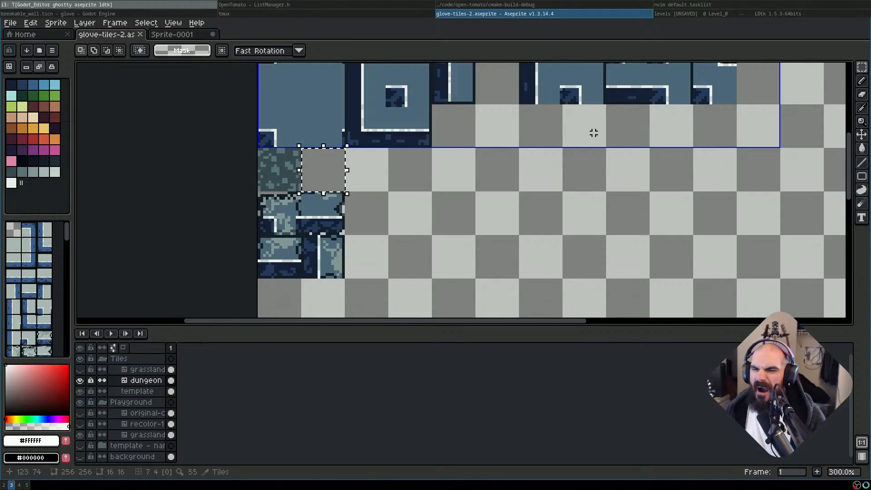
Widen the colour palette and pick the dark slate colour at index 39 as foreground
mouse_move(74, 152)
left_mouse_down()
mouse_move(95, 153)
mouse_move(83, 154)
left_mouse_up()
left_click(44, 161)
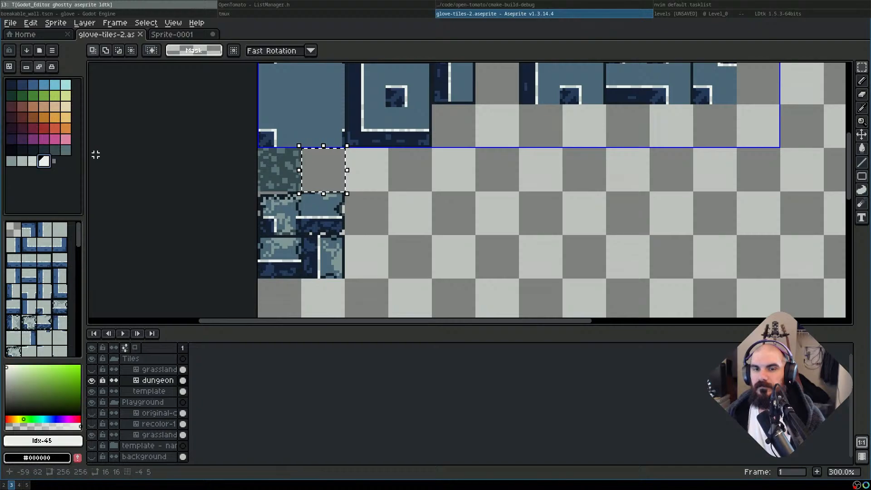
left_click(44, 150)
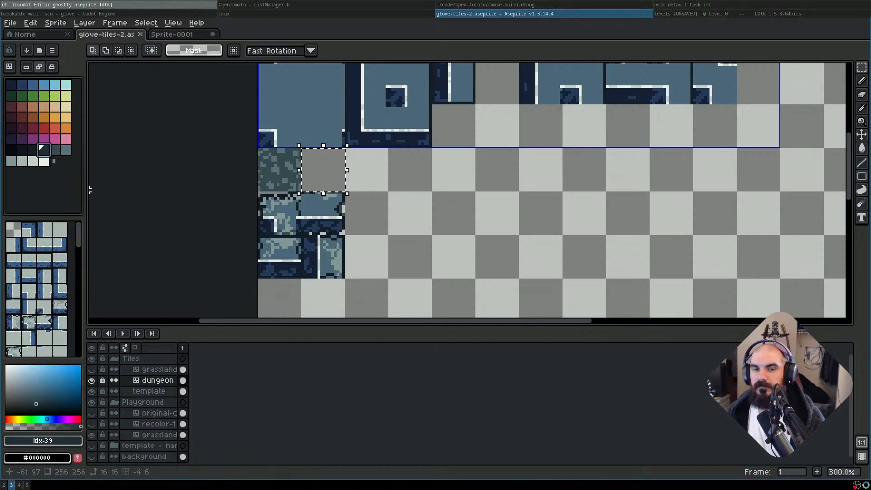
Lower the opacity of foreground colour #202e37, activate the Paint Bucket and clear the selection
left_click(59, 425)
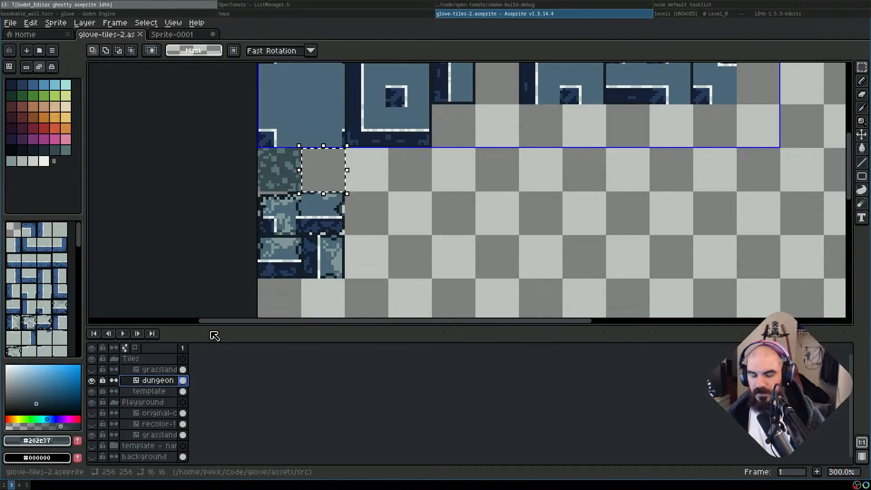
key("g")
key("ctrl+d")
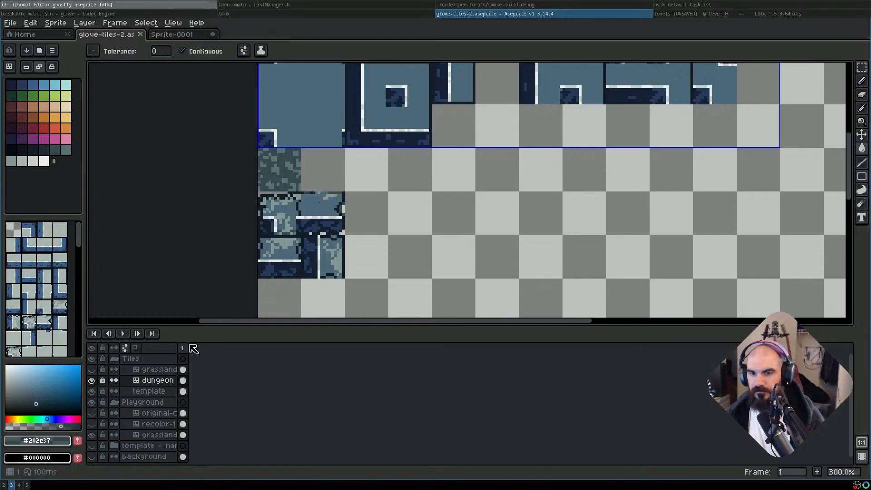
left_click(78, 15)
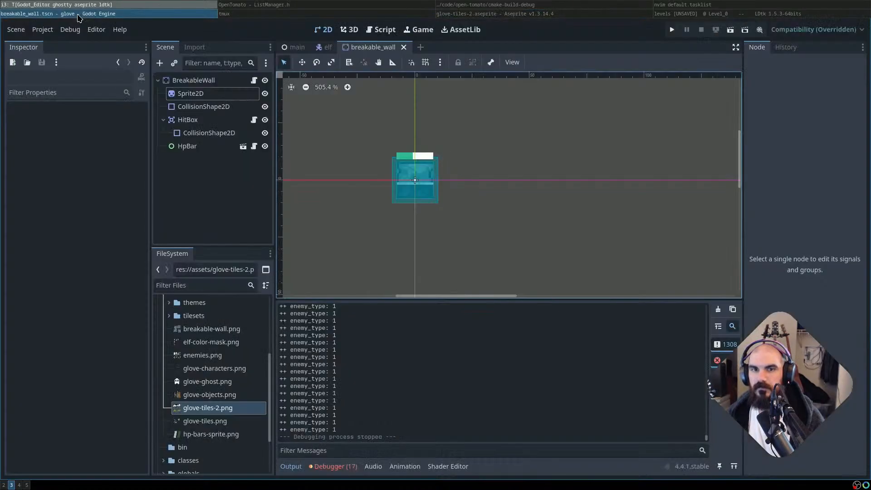
left_click(566, 15)
left_click(85, 22)
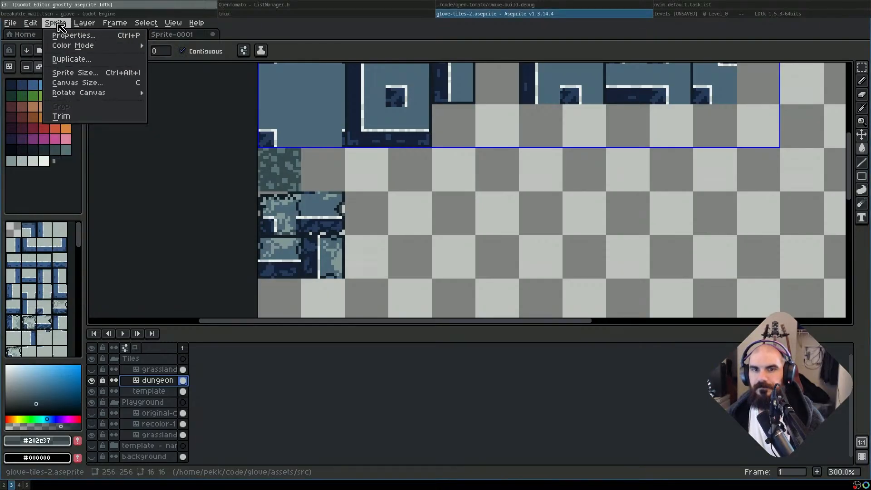
mouse_move(101, 26)
mouse_move(62, 30)
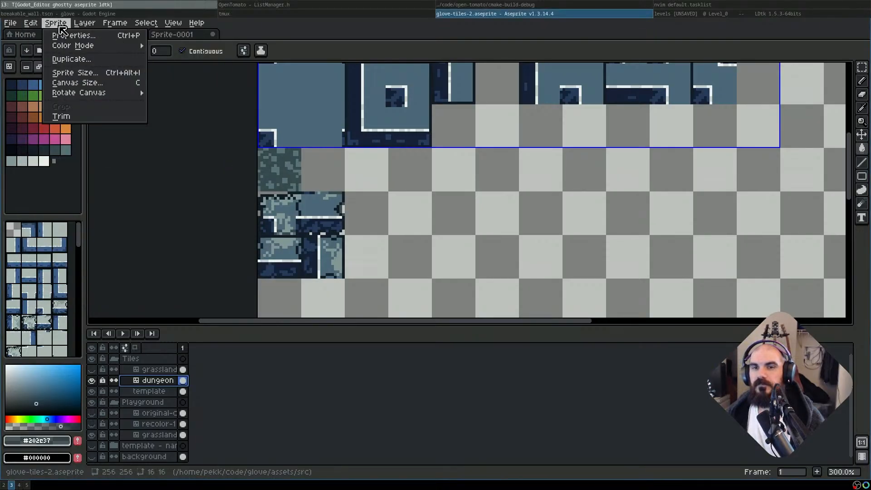
left_click(113, 202)
Pick palette colour index 39 (#202e37) and, on the dungeon layer, marquee-select the empty 16x16 cell beside the floor tile
left_click(44, 150)
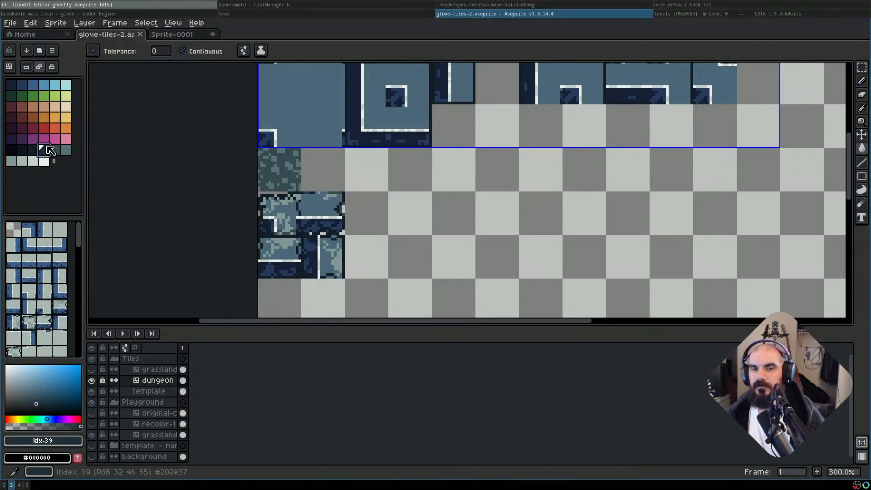
left_click(180, 391)
left_click(182, 381)
scroll(311, 183, "right", 2)
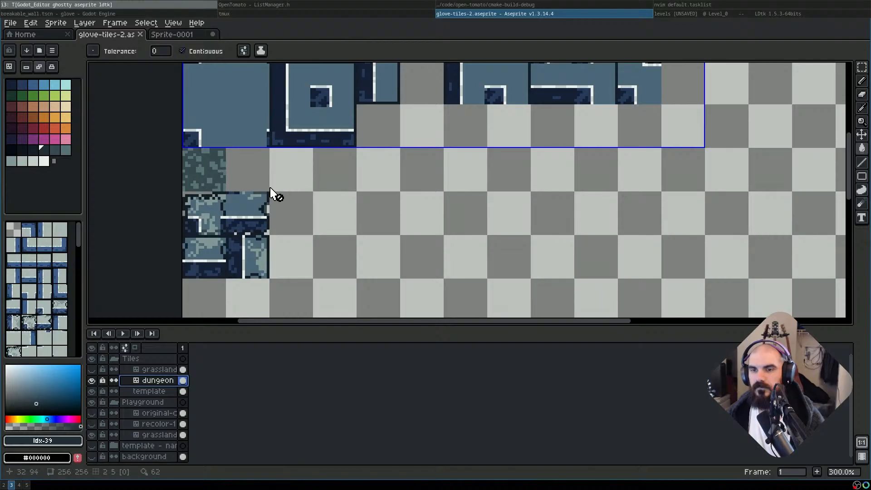
key("m")
left_click_drag(253, 189, 252, 179)
scroll(388, 202, "down", 1)
left_click_drag(335, 191, 412, 211)
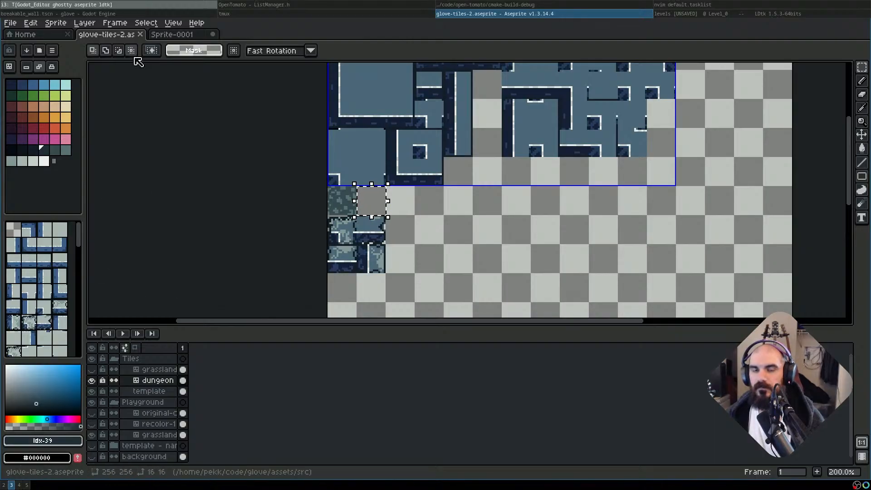
left_click(94, 22)
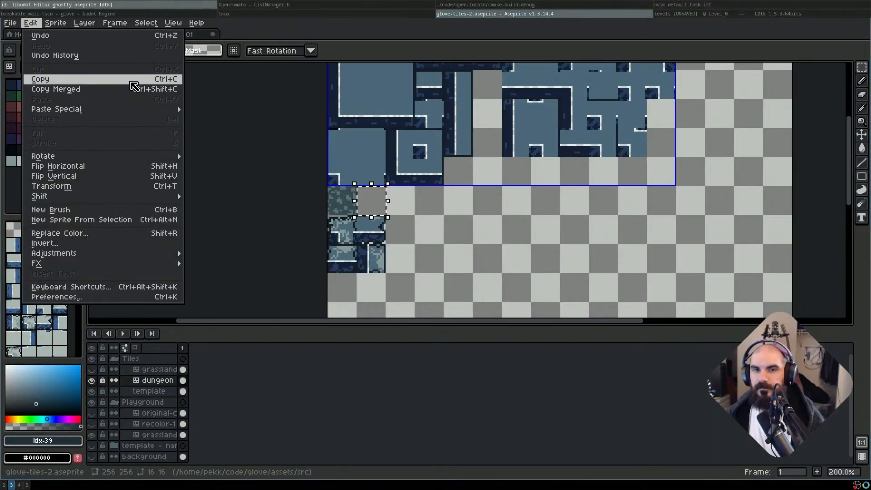
mouse_move(186, 114)
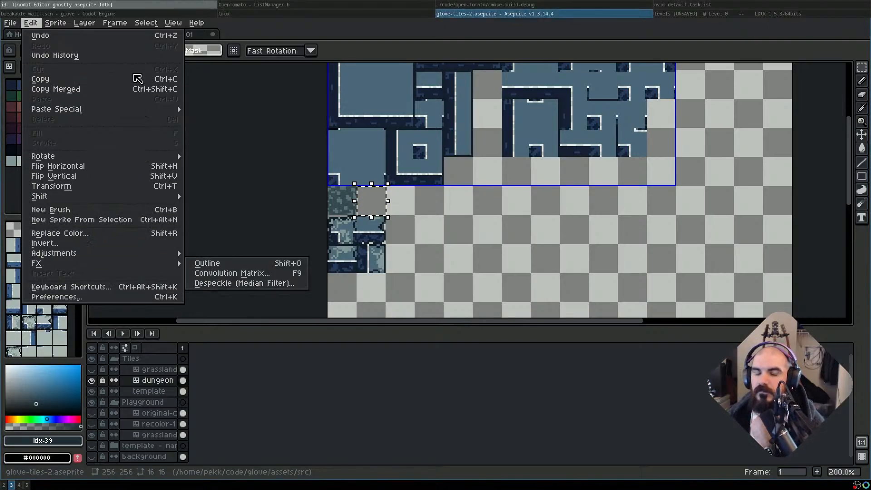
mouse_move(57, 26)
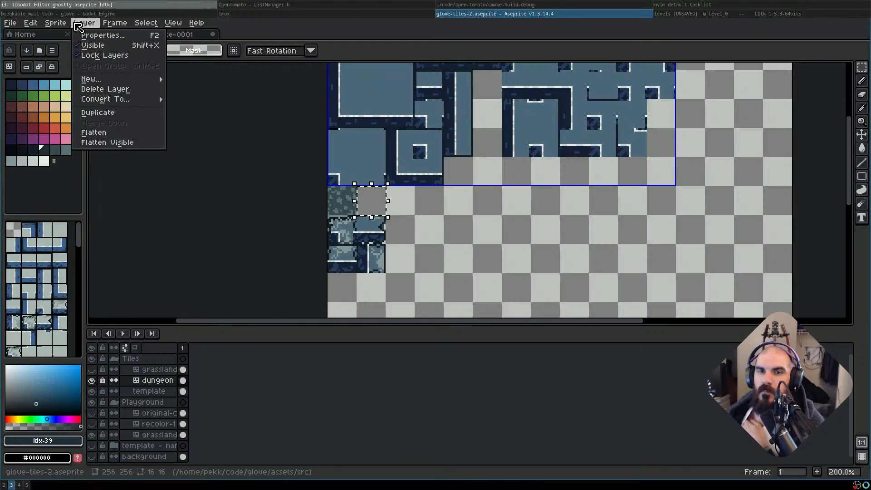
mouse_move(146, 32)
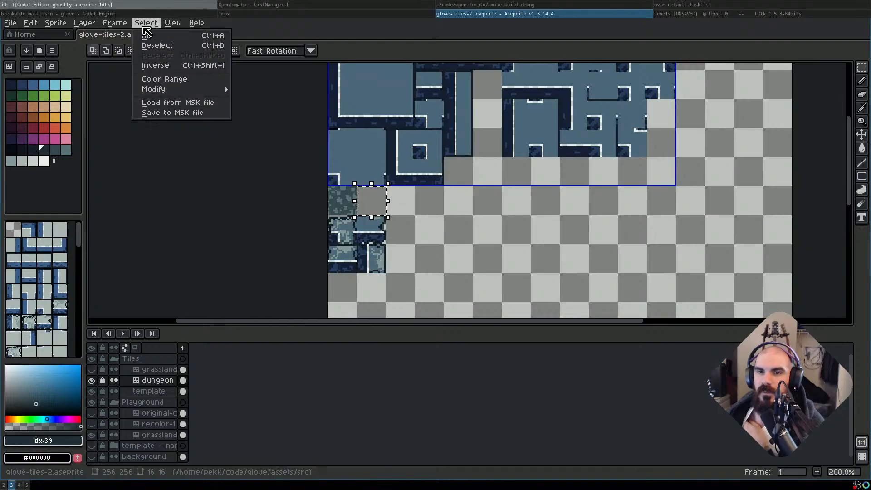
Look up the shortcut for filling a selection by searching the keyboard shortcuts for "fill", and close the list without changes
mouse_move(183, 93)
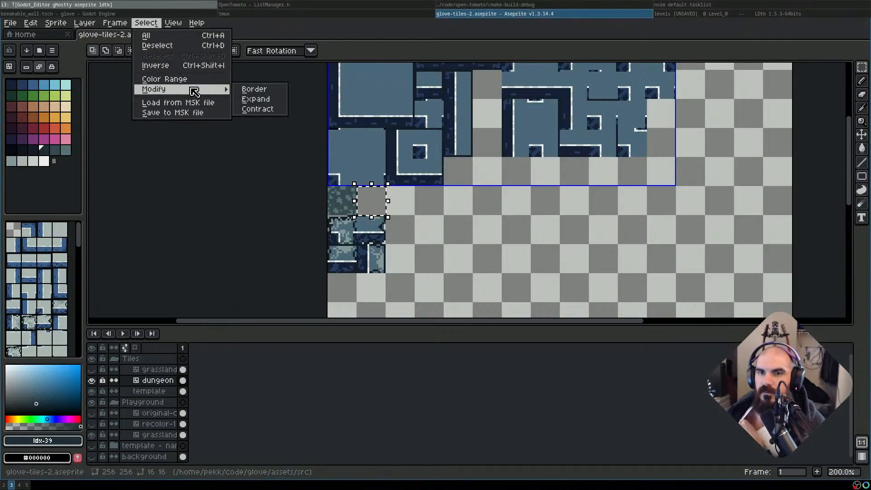
mouse_move(171, 20)
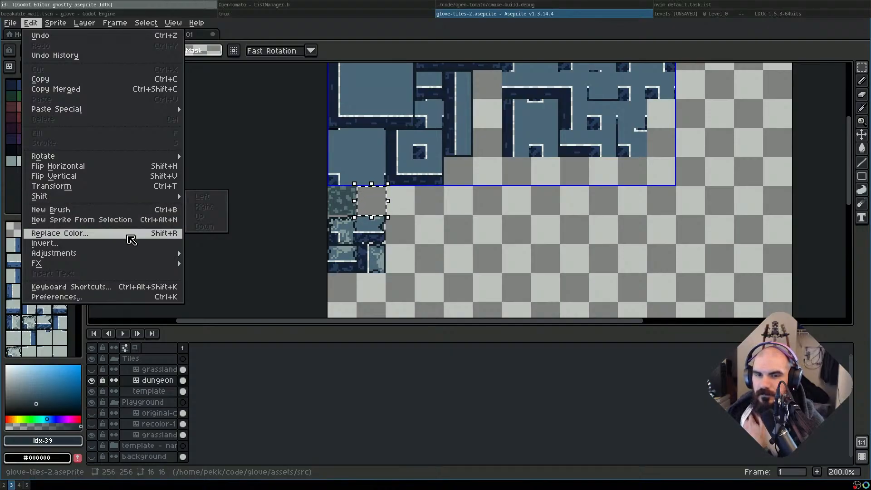
mouse_move(135, 256)
mouse_move(161, 269)
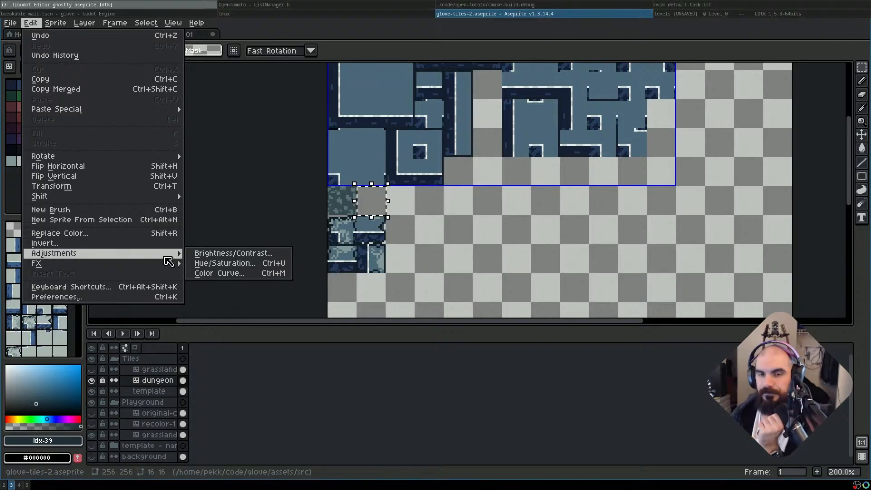
left_click(152, 286)
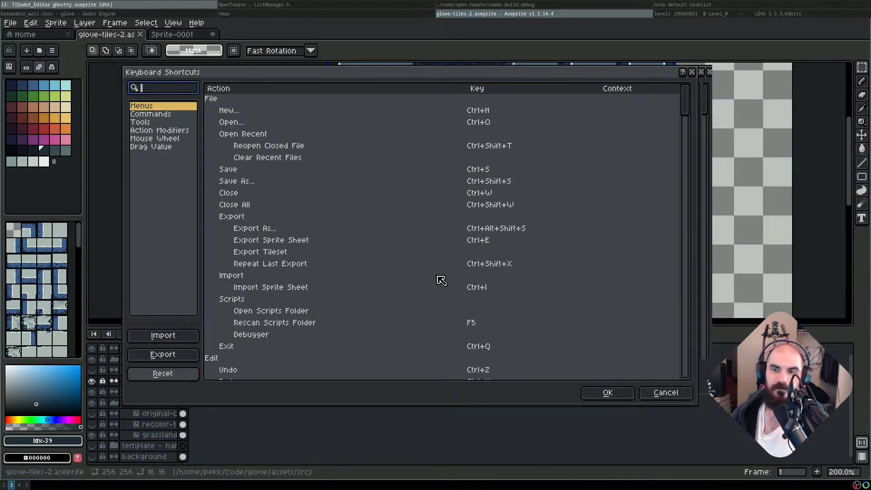
left_click_drag(344, 76, 337, 76)
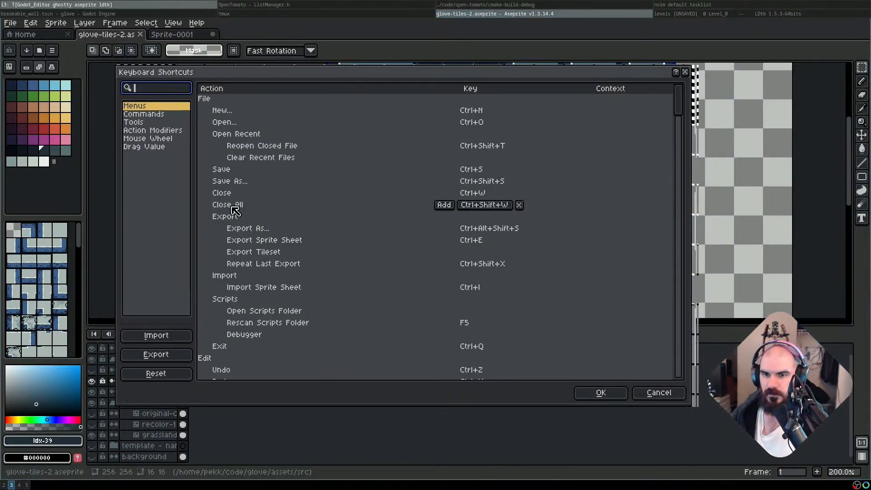
type("fill")
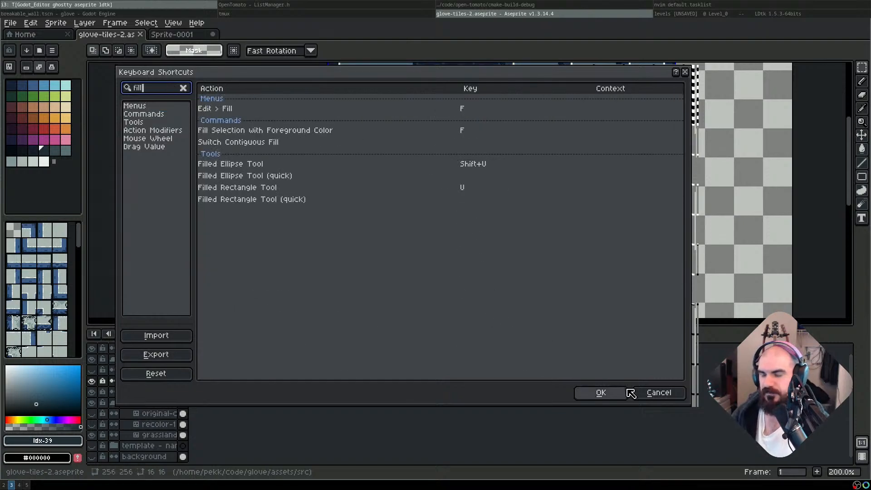
left_click(658, 393)
Show the sprite preview window and reduce its size beside the timeline
key("F7")
left_click_drag(135, 317, 713, 384)
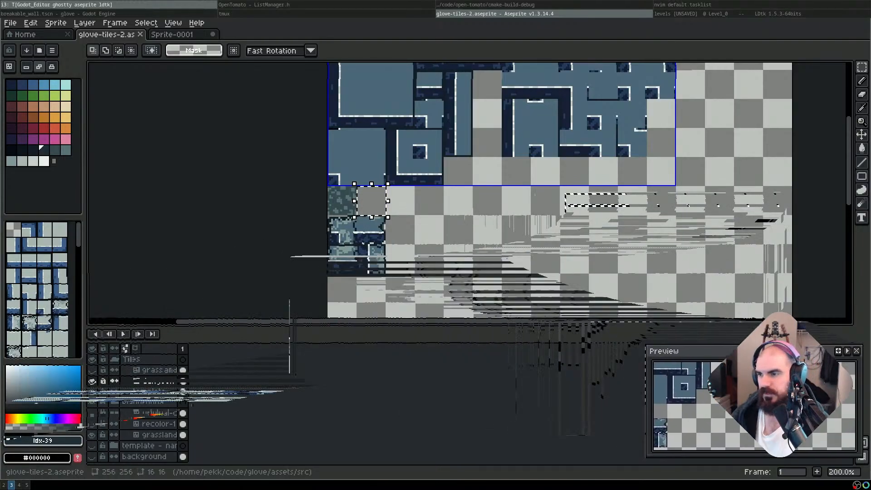
left_click_drag(852, 455, 813, 461)
left_click_drag(672, 350, 708, 356)
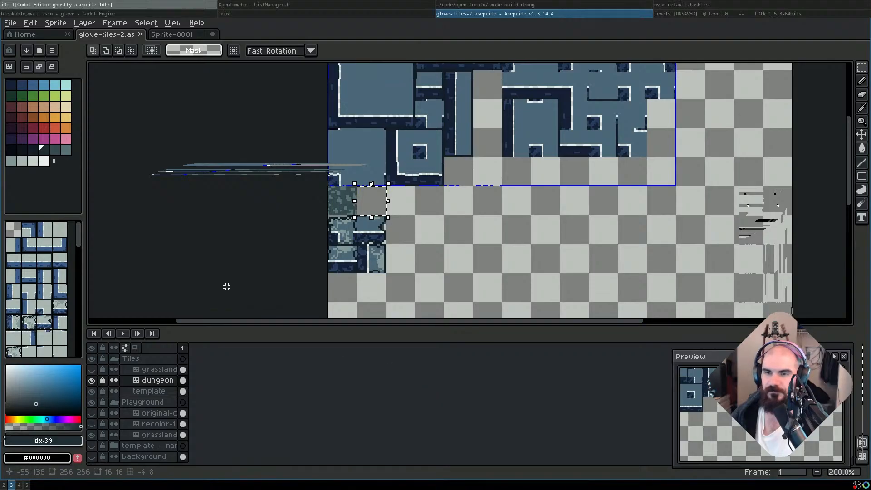
Unlock the dungeon layer for editing and clear the cell selection
left_click(386, 200)
double_click(386, 200)
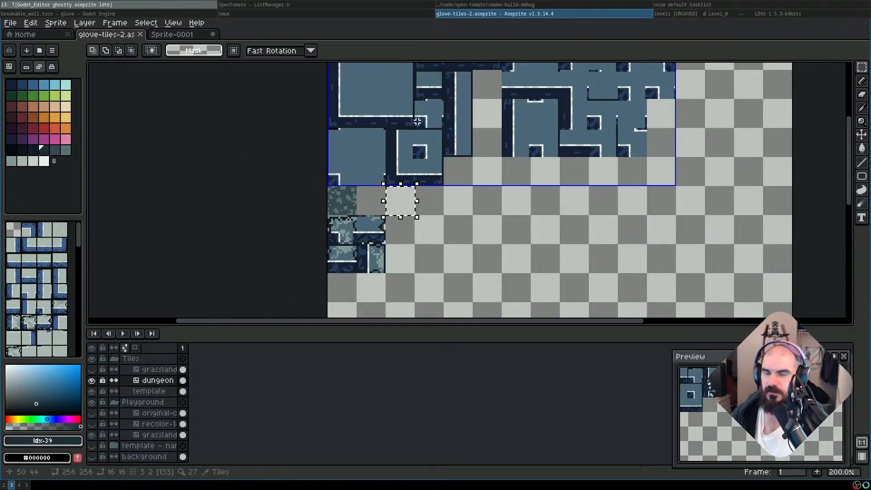
key("b")
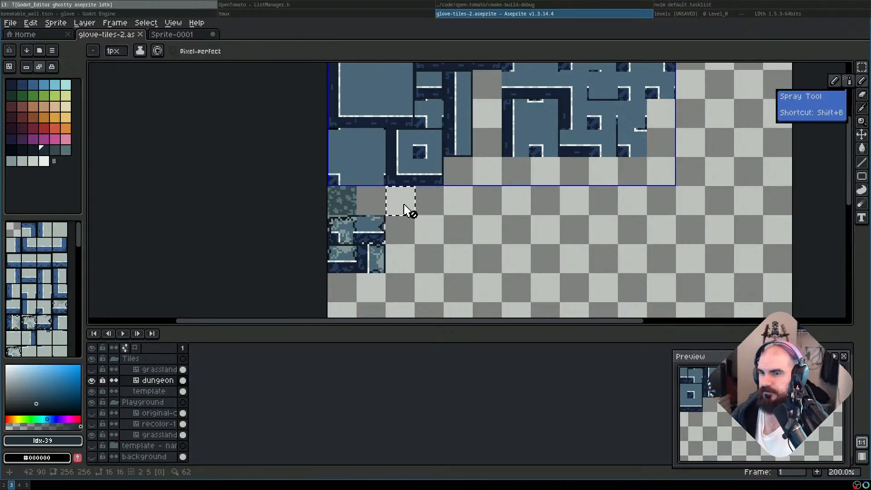
left_click(407, 202)
left_click(102, 382)
key("ctrl+d")
Test the Pencil with a single dot in the empty cell beside the dungeon floor tile, and undo it
left_click(370, 205)
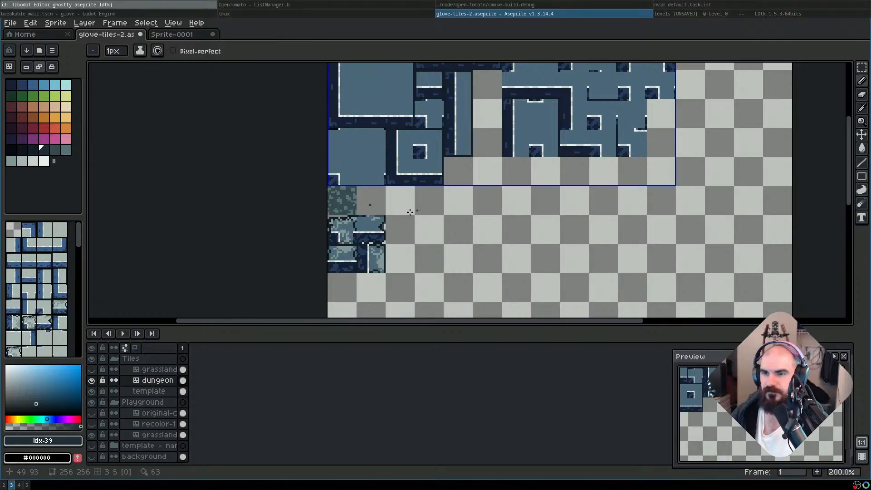
key("ctrl+z")
key("b")
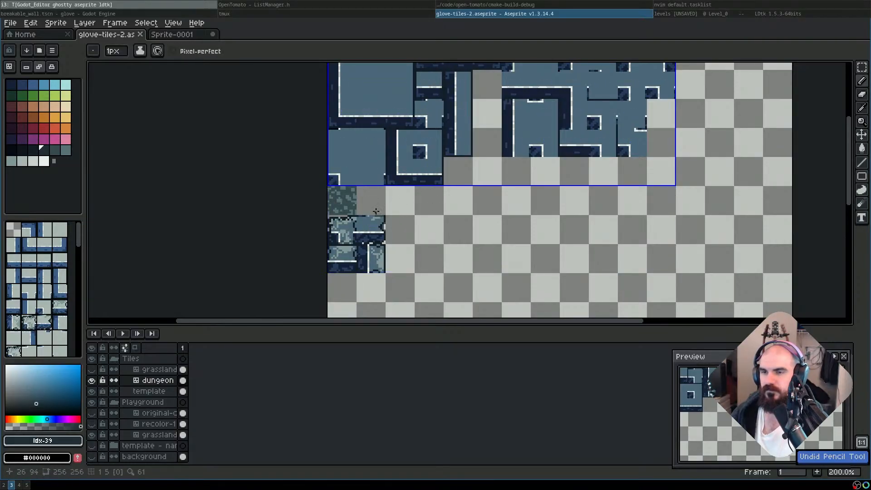
Fill the empty 16x16 cell beside the dungeon floor tile with opaque palette colour index 39 and delete the fill
scroll(411, 202, "right", 2)
scroll(454, 212, "right", 4)
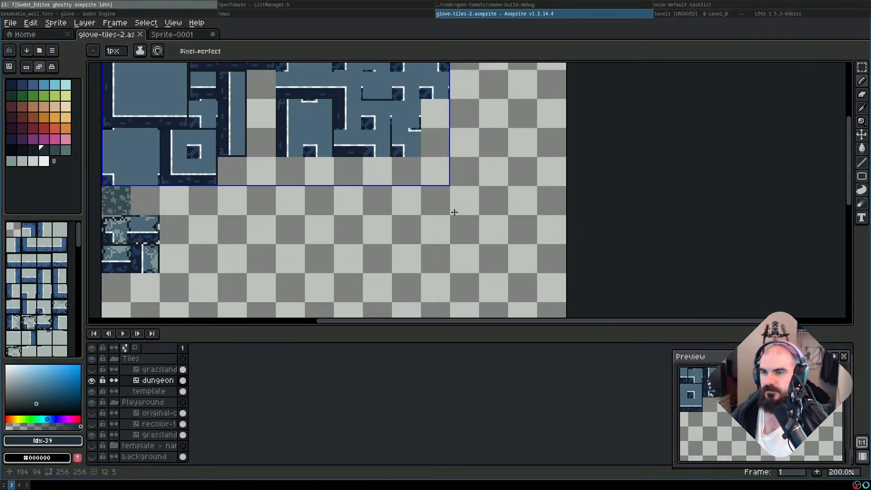
scroll(452, 212, "left", 4)
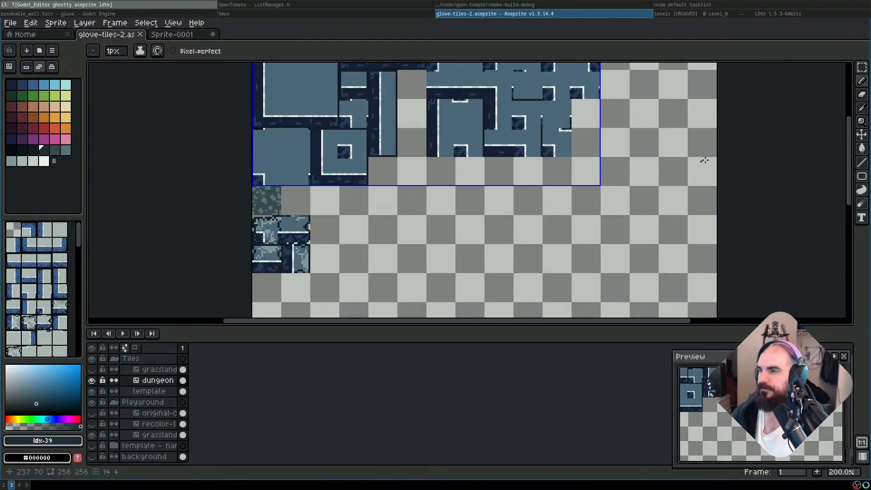
key("q")
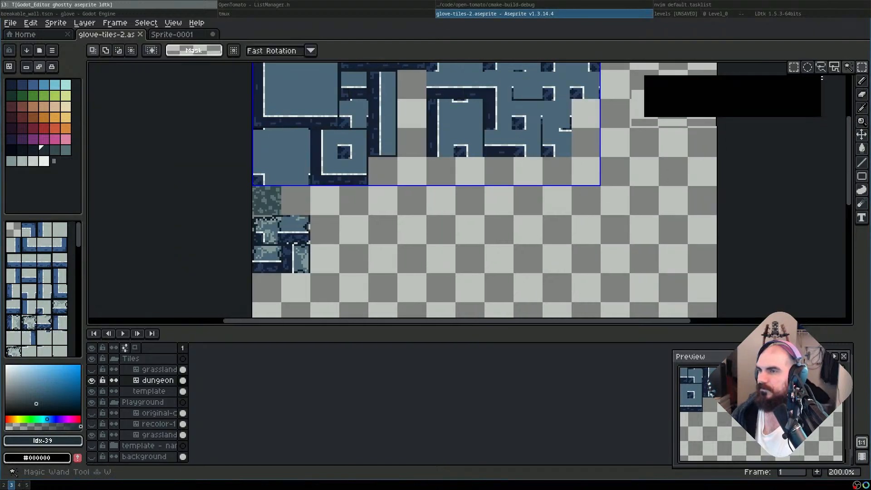
double_click(301, 196)
key("f")
key("ctrl+d")
double_click(301, 204)
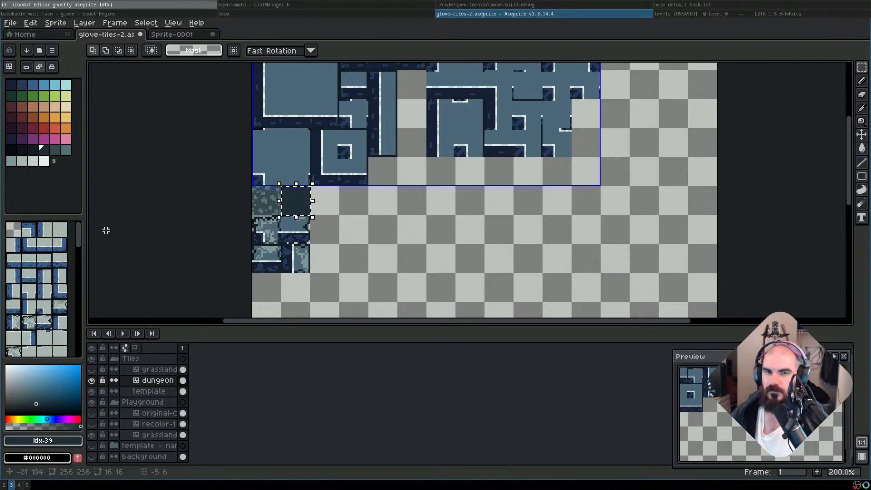
key("Delete")
Select the 16x16 cell beside the floor tile, fill it with semi-transparent #202e37, deselect it and save the tileset file
double_click(298, 205)
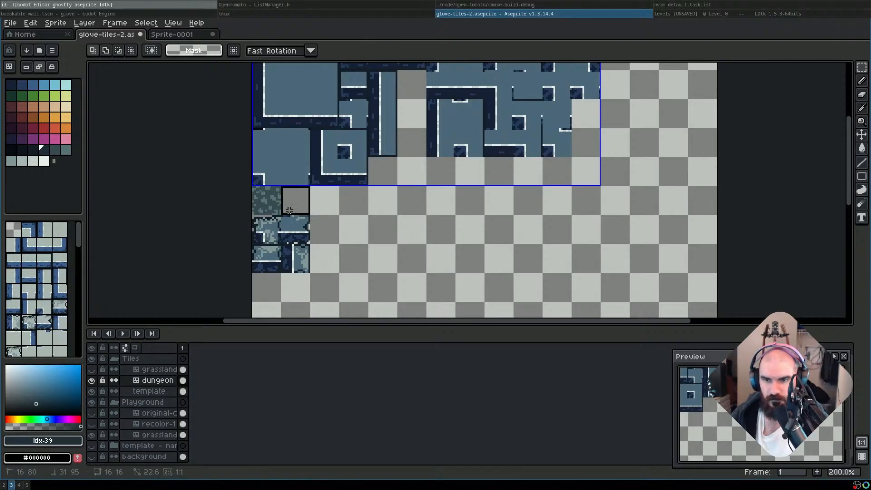
left_click(59, 426)
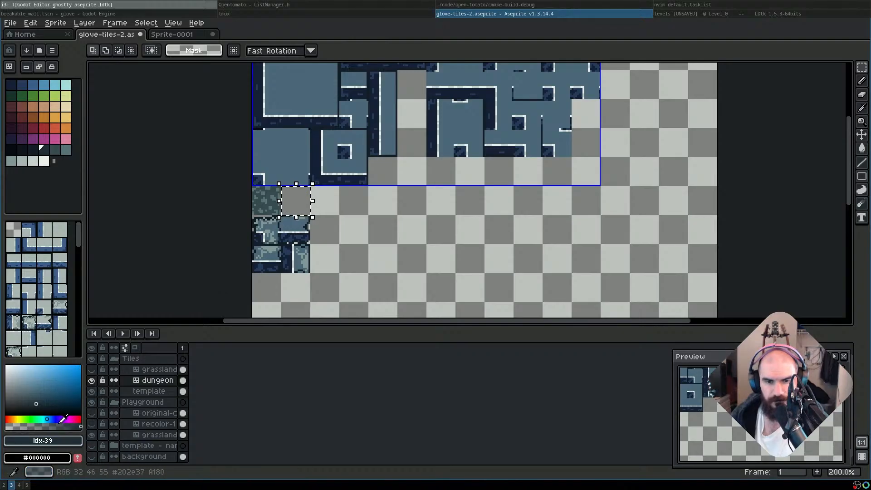
left_click_drag(59, 425, 63, 425)
key("f")
key("ctrl+d")
key("ctrl+s")
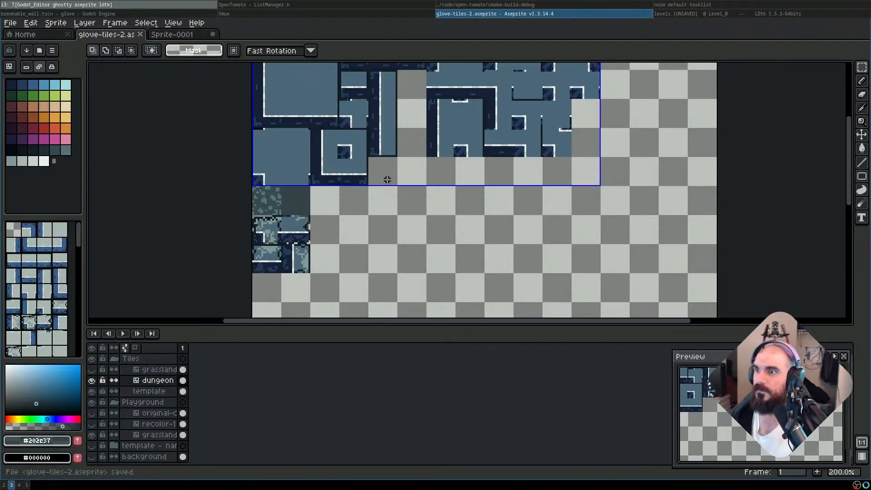
Switch to LDtk, open the Floor layer's rules and inspect the existing floor rule in the Dungeon group
key("super+Right")
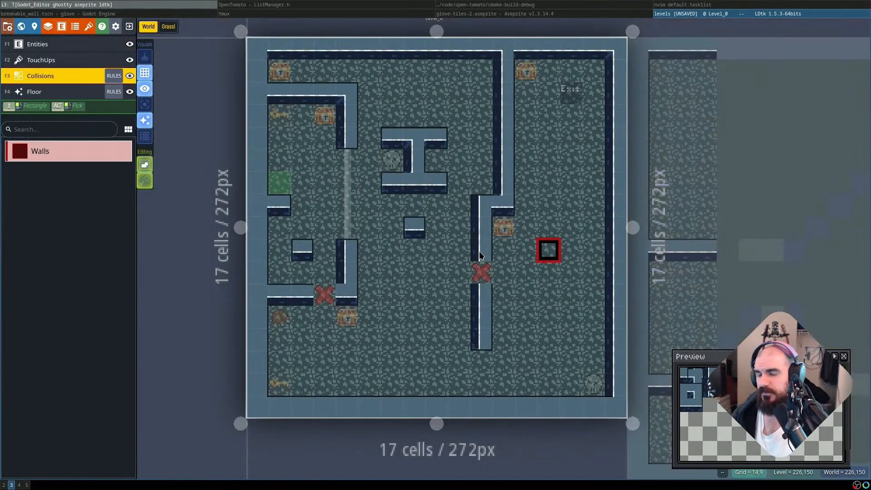
left_click(68, 91)
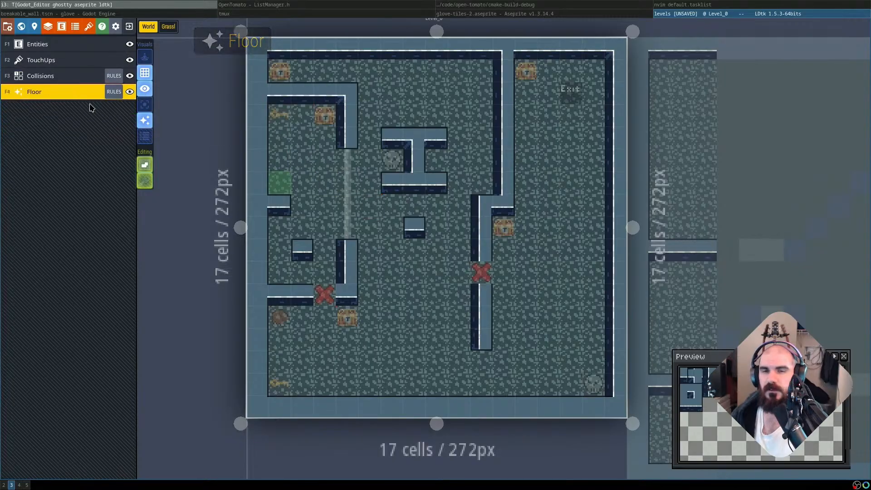
left_click(114, 92)
mouse_move(80, 131)
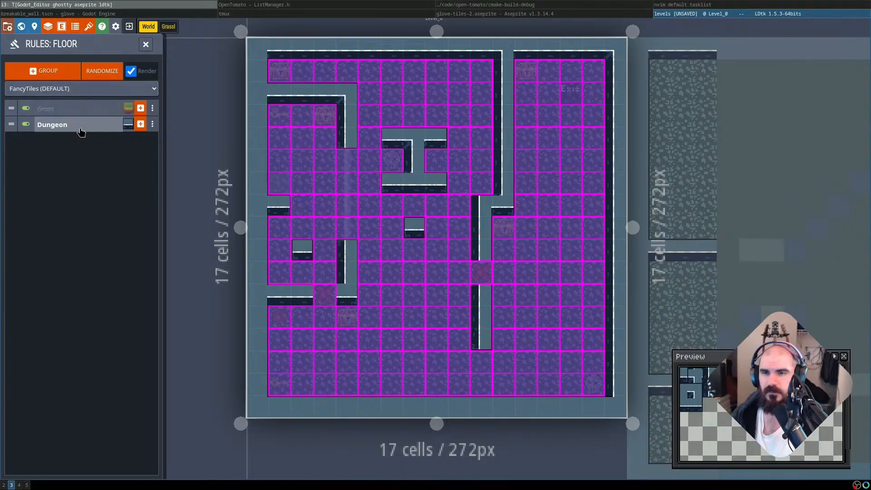
left_click(141, 124)
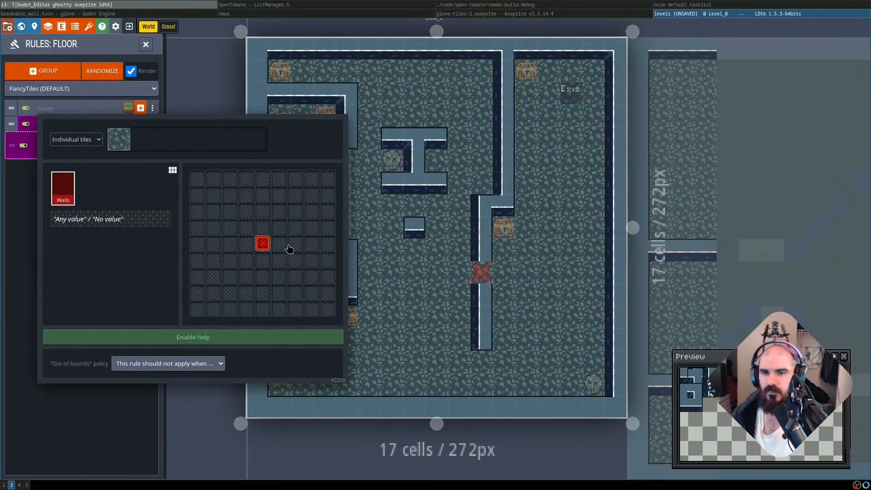
left_click(12, 268)
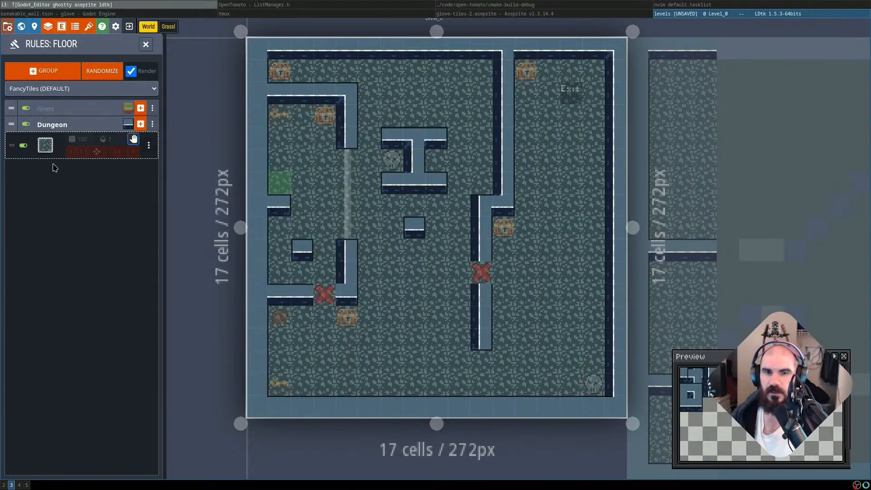
Add a rule to the Dungeon group that requires Walls in the centre cell, and leave its tile unassigned
left_click(141, 124)
left_click(263, 239)
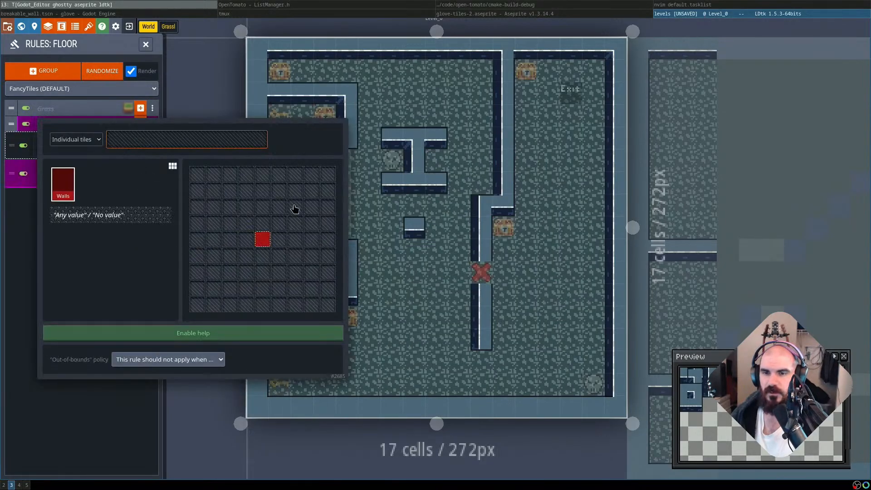
left_click(114, 140)
key("Escape")
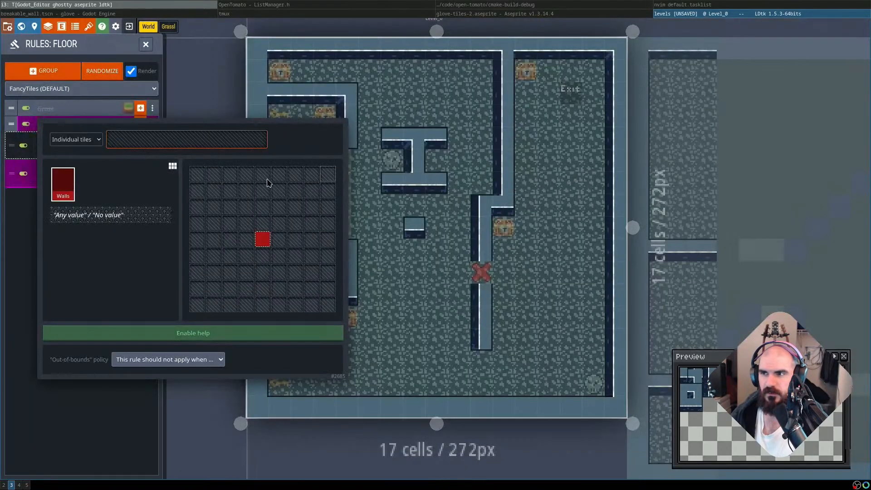
key("Escape")
key("super+Left")
key("super+Left")
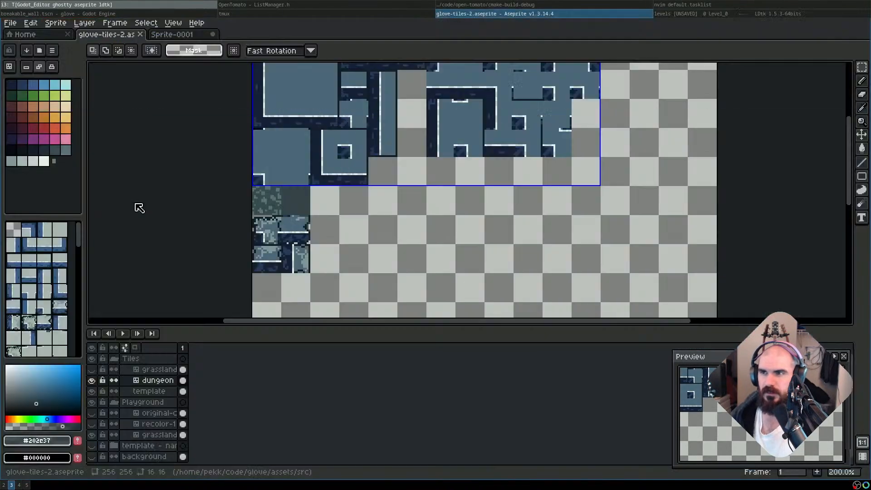
key("super+Right")
key("super+Right")
key("super+Left")
key("super+Left")
key("super+Right")
key("super+Right")
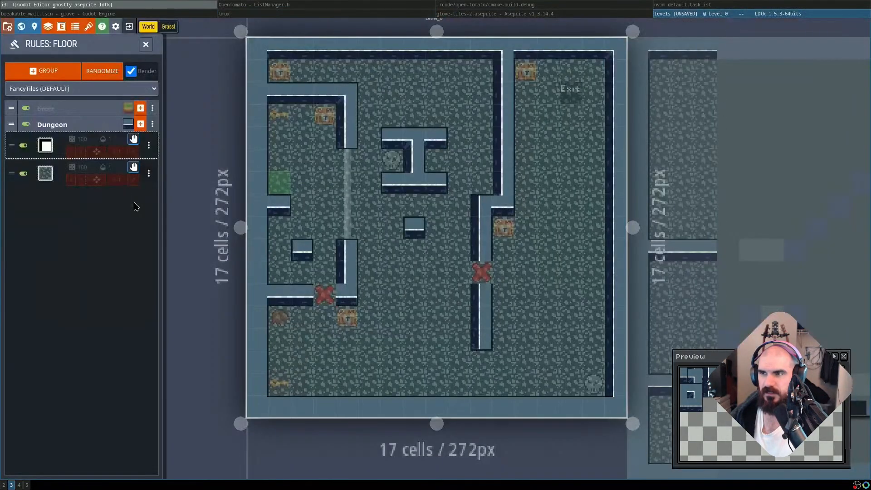
key("super+Left")
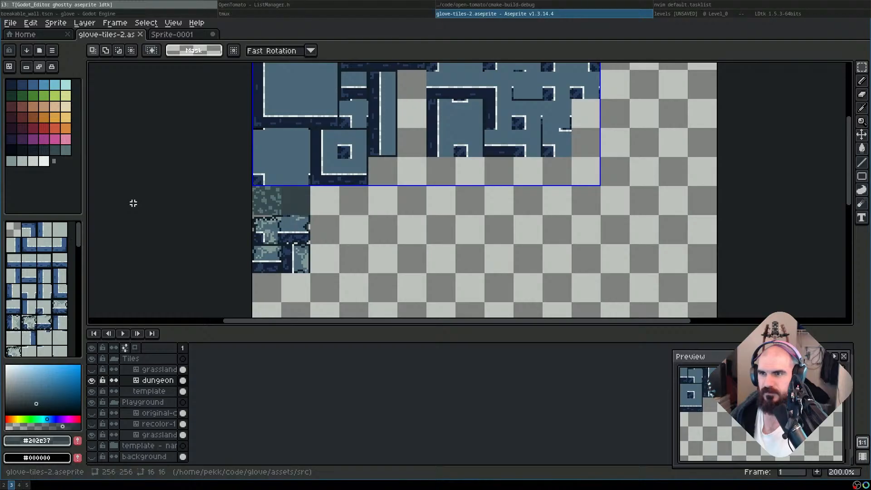
key("super+Right")
Open a new terminal, change to the code/glove directory and list the available tasks with rake -T
key("super+Return")
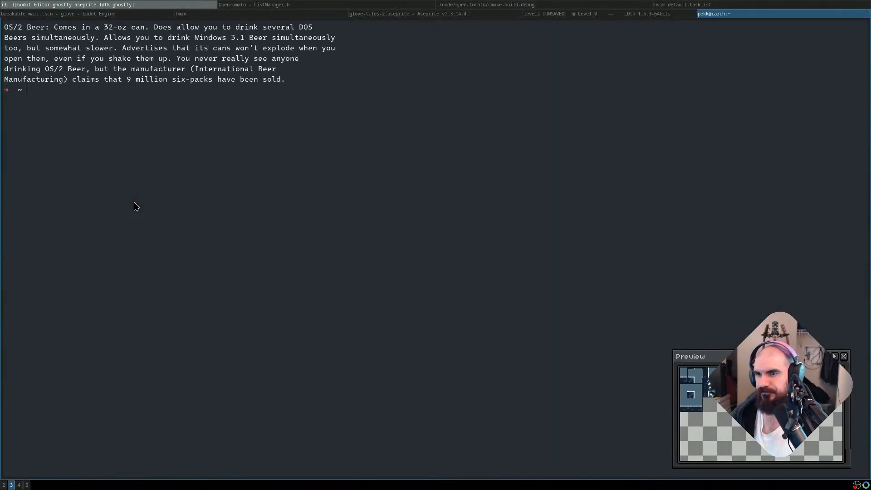
type("cd cod")
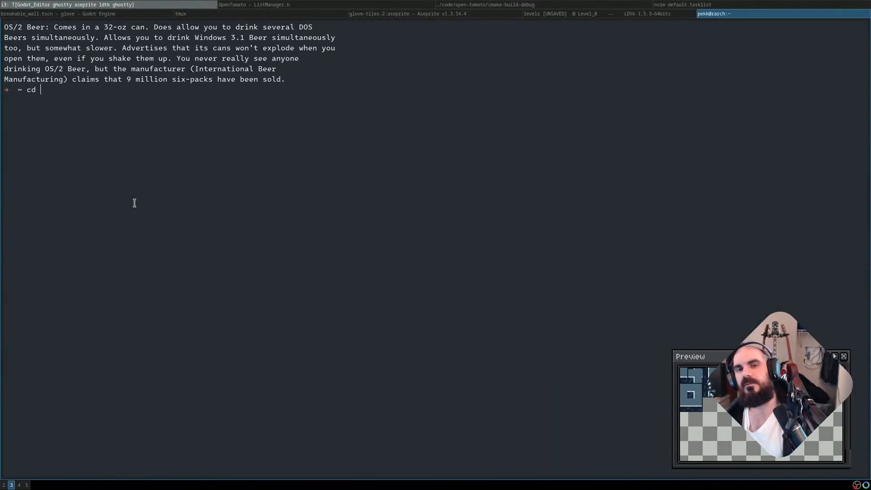
key("Tab")
type("glove")
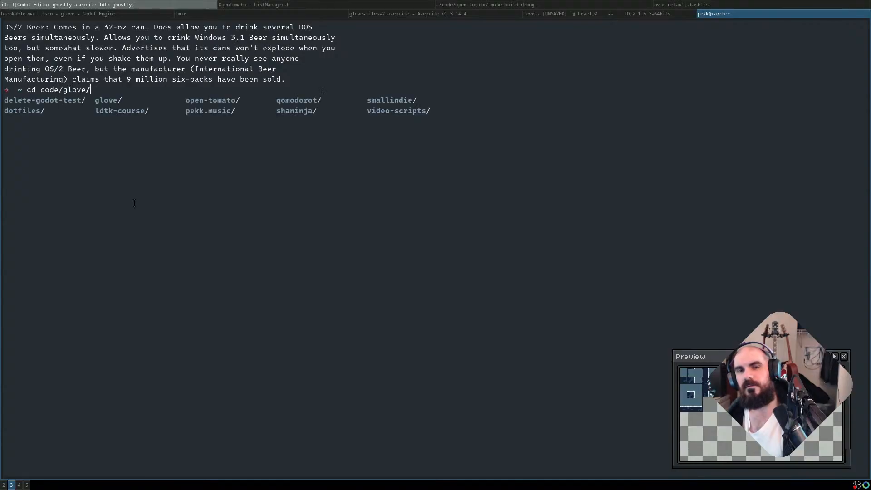
key("Return")
type("rake -T")
key("Return")
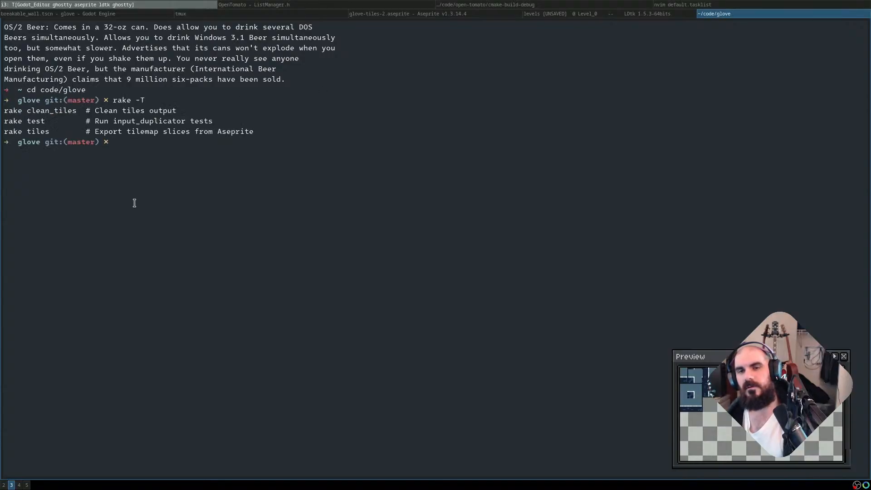
Try to export the tilemap slices with rake tiles, and list the contents of ~/Desktop
type("rake tiles")
key("Return")
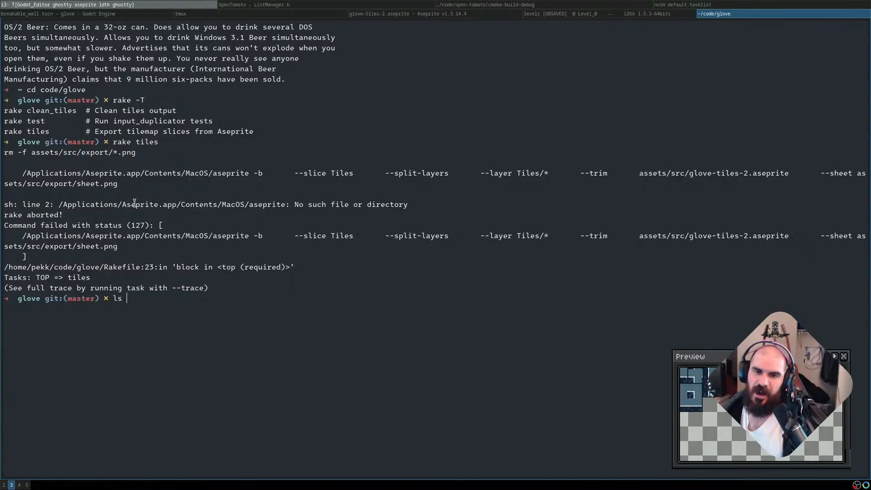
type("~/Desktop/")
key("Return")
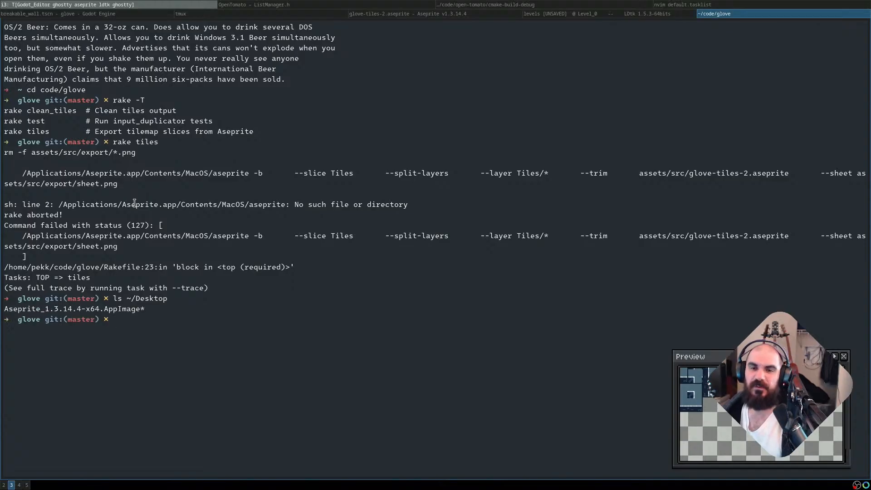
Try to show the help of ./Aseprite_1.3.14.4-x64.AppImage with the -h option from the glove directory
key("Up")
key("Up")
key("Up")
key("Up")
key("Up")
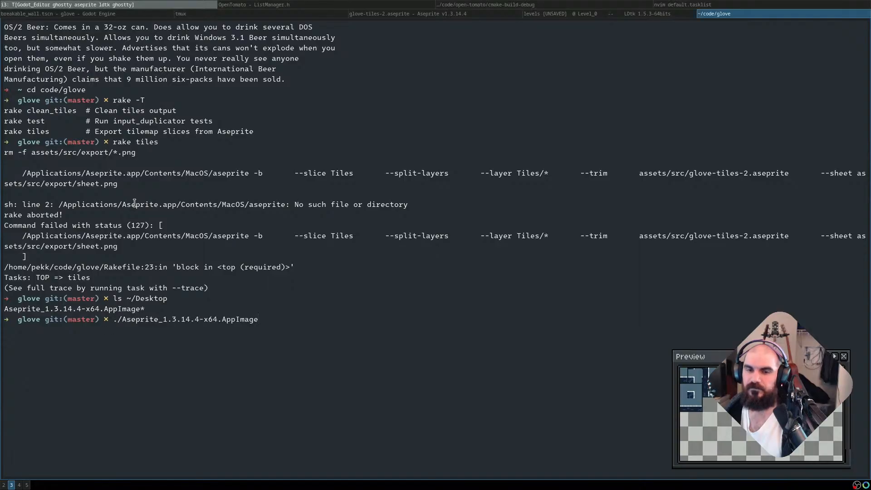
type("-h")
key("Return")
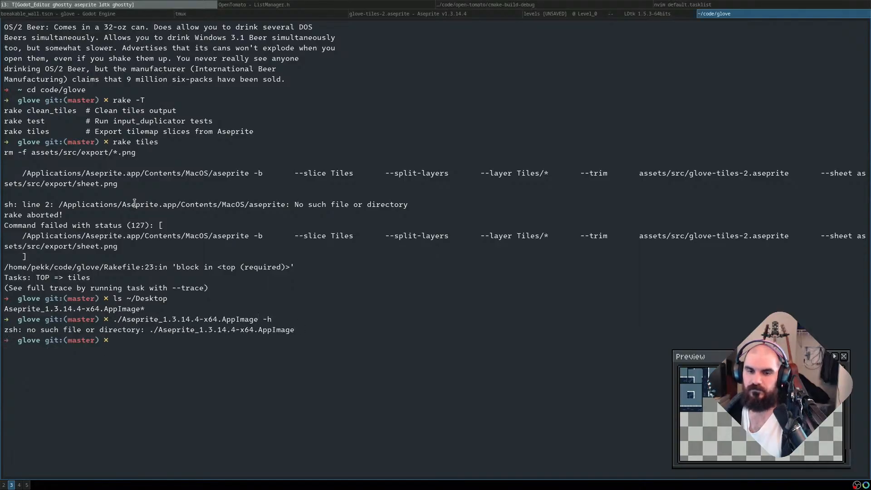
Run ~/Desktop/Aseprite_1.3.14.4-x64.AppImage with -h and with --help to list its command-line options
key("Up")
key("Home")
key("Delete")
type("~/Desktop")
key("Return")
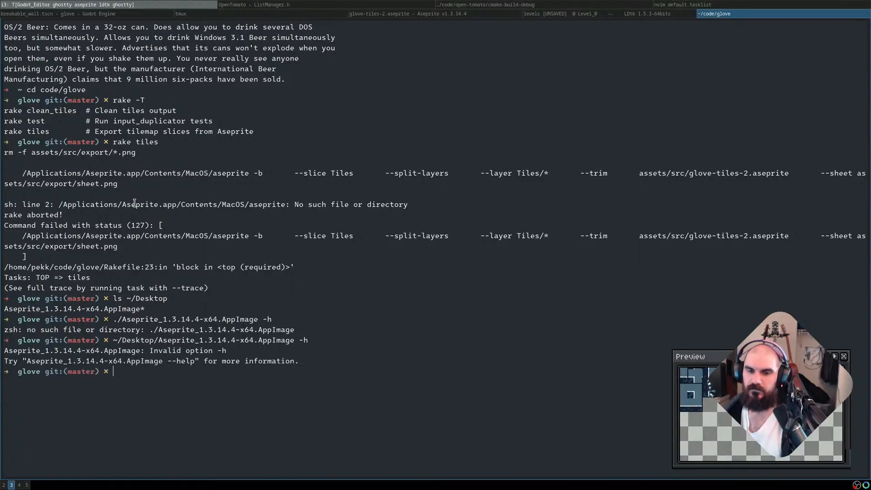
key("Up")
type("-help")
key("Return")
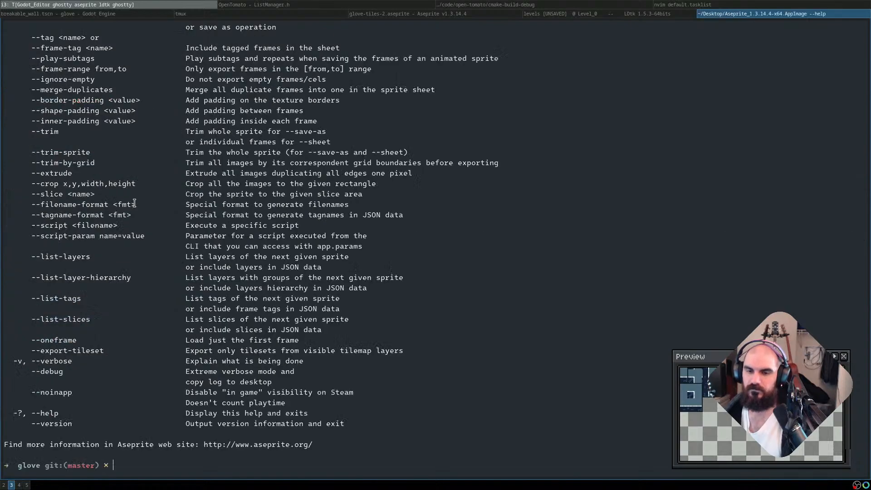
Open the project's Rakefile in nvim from the glove directory
key("Up")
key("Up")
key("Up")
key("Down")
key("Down")
key("Down")
type("nvim")
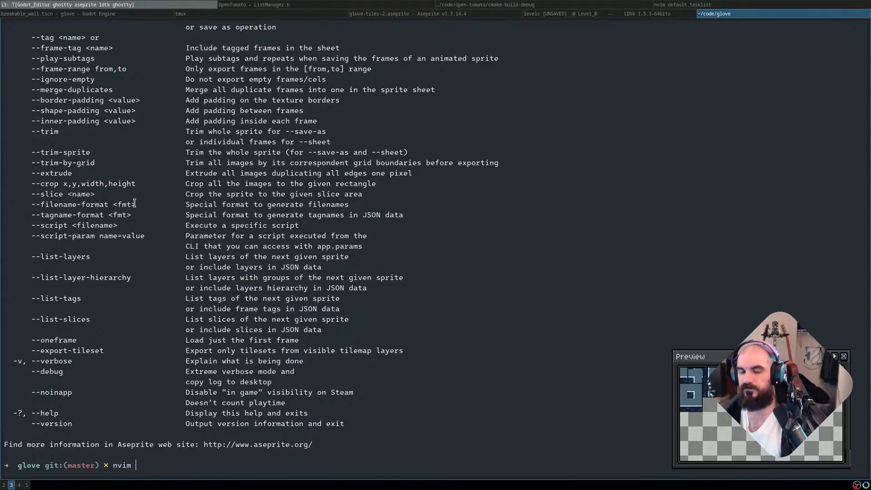
key("ctrl+u")
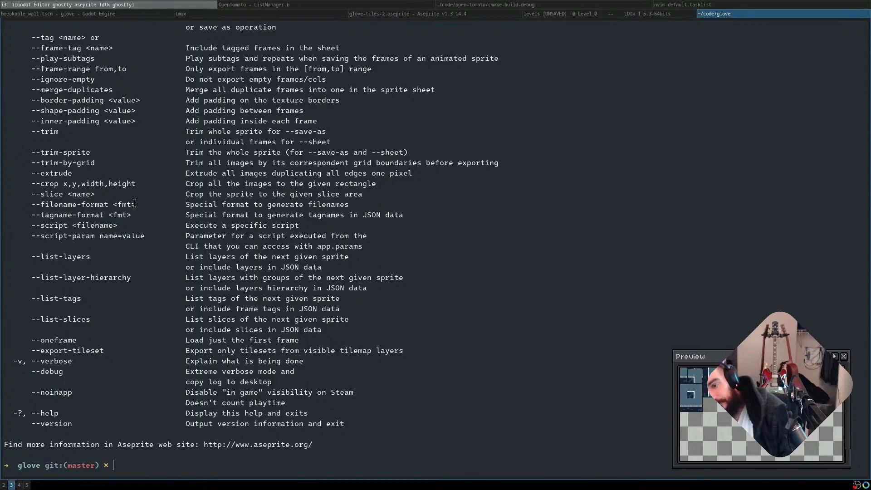
type("nvim Rakefile")
key("Return")
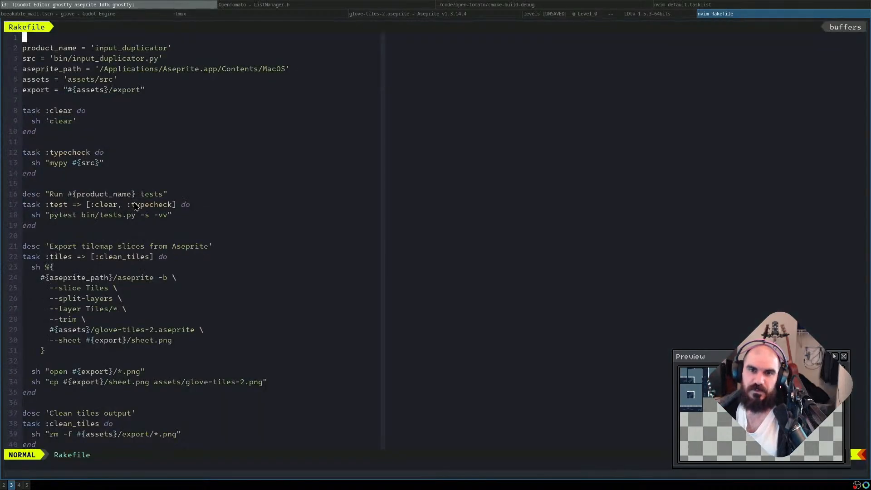
Comment out the aseprite_path line in the Rakefile and add an uncommented copy of it directly below
type("jj")
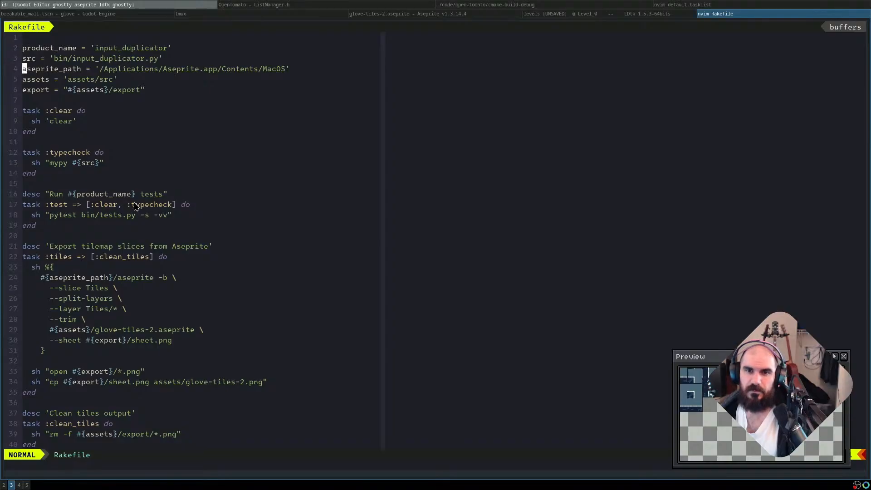
type("I#")
key("Escape")
key("y")
key("y")
key("p")
key("x")
key("x")
key("w")
key("w")
key("w")
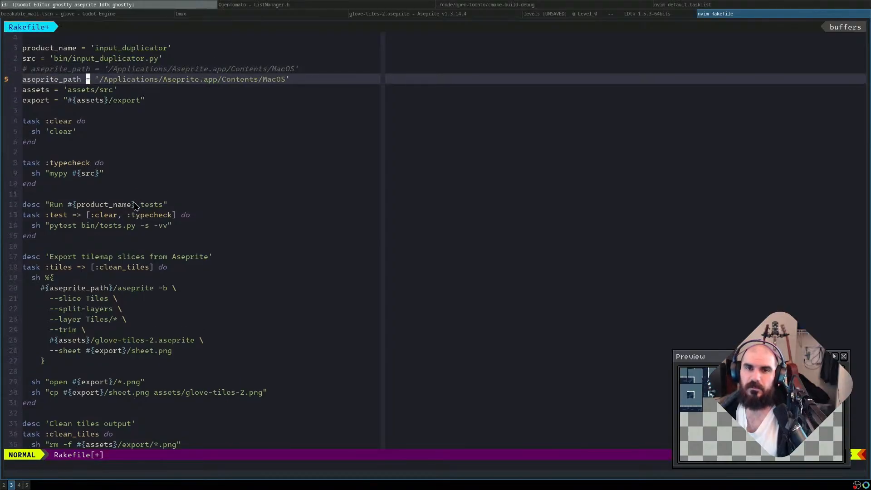
Set the copied aseprite_path to '~/Desktop/Aseprite_1.3.14.4-x64.AppImage' and save the Rakefile
key("c")
key("i")
key("apostrophe")
type("~/Desktop/")
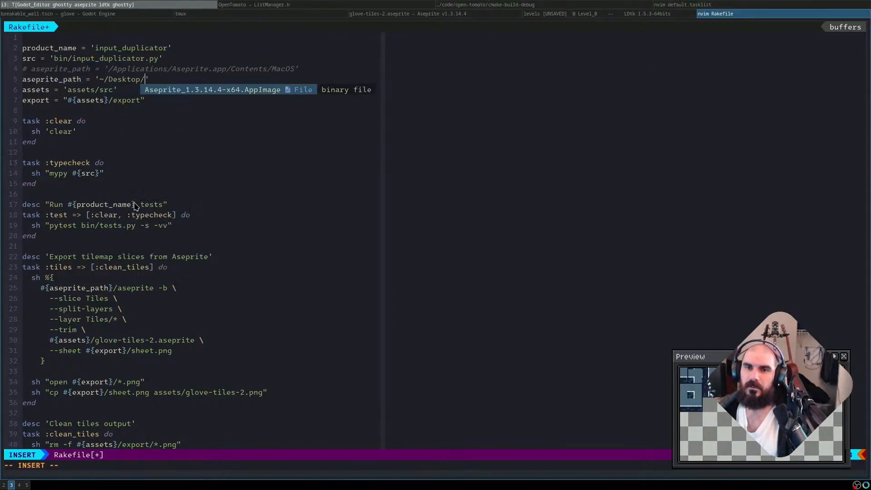
key("ctrl+x")
key("ctrl+f")
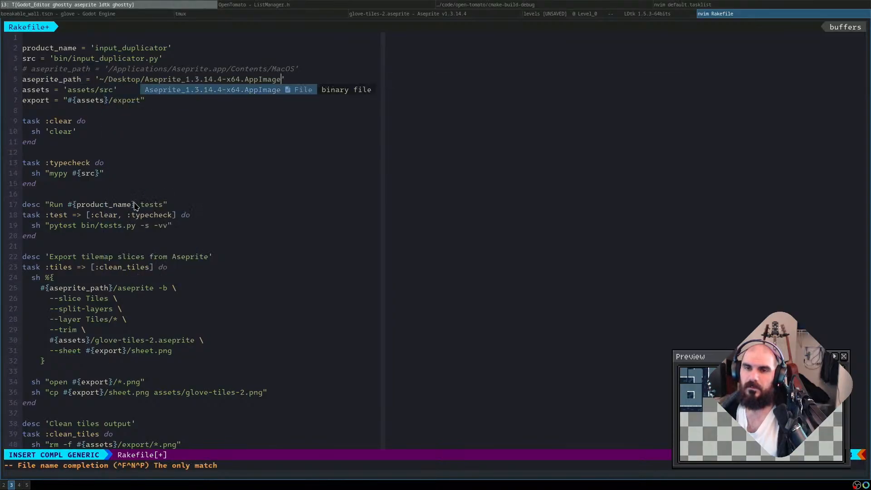
key("Escape")
key("ctrl+s")
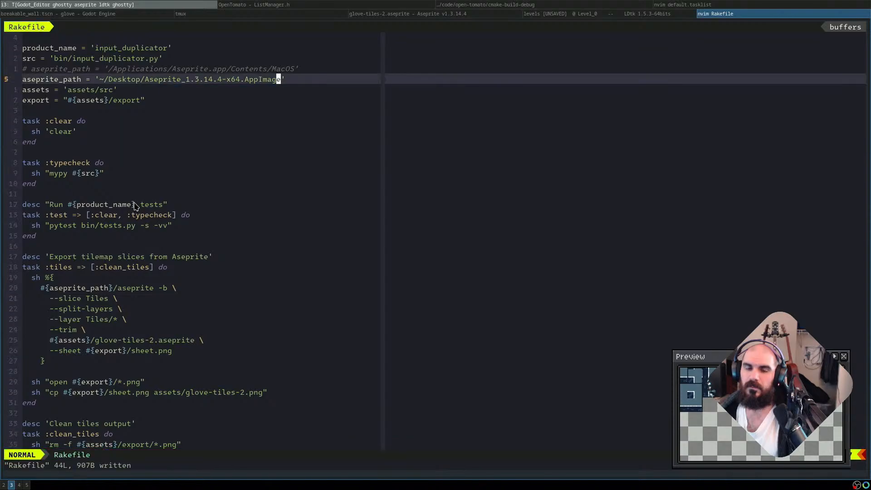
Quit nvim and try the tile export with rake tiles using the AppImage path
type(":q")
key("Return")
key("Up")
key("Up")
key("Up")
key("Up")
key("Up")
key("Up")
key("Return")
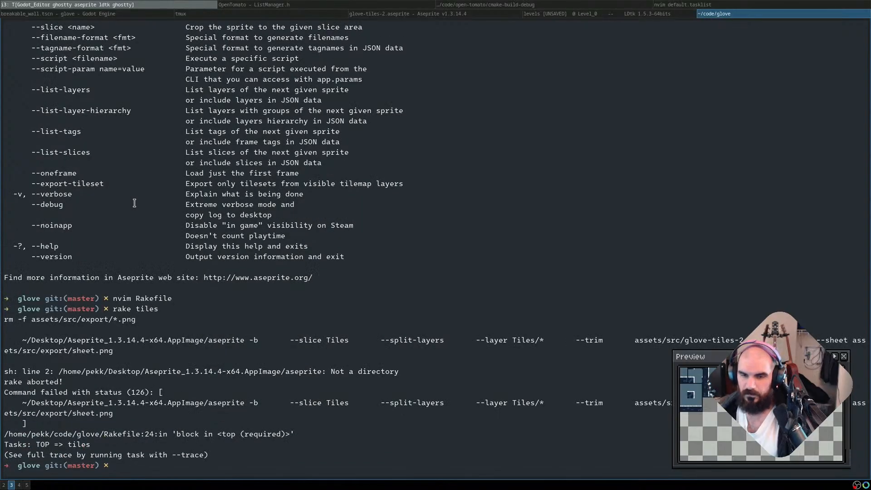
Reopen the Rakefile in nvim and search it for "aseprite" to locate the export command
key("Up")
key("Up")
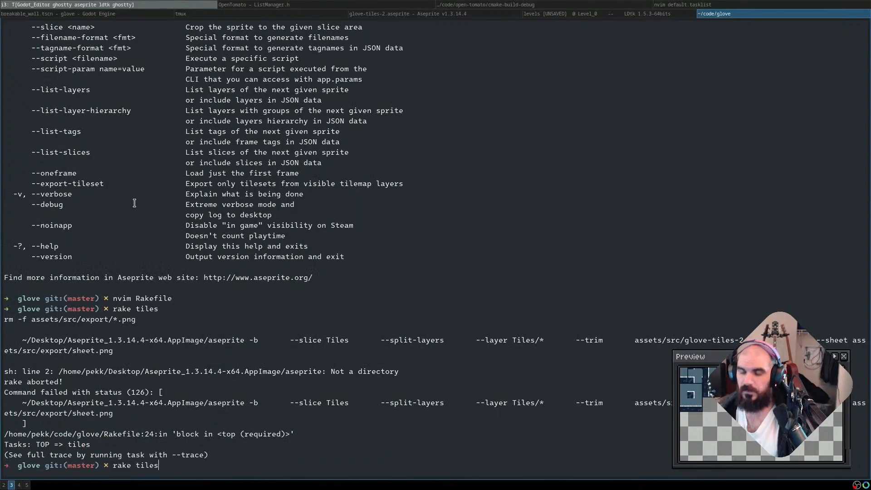
key("Return")
key("j")
key("j")
key("j")
key("j")
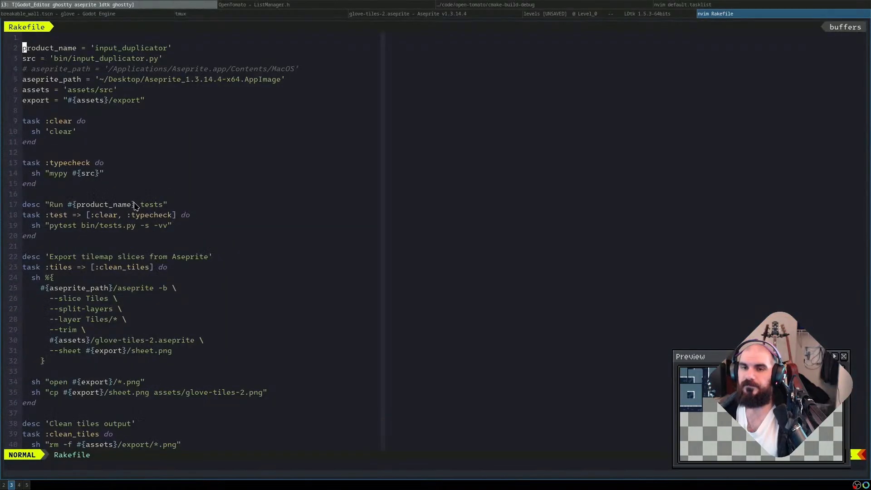
type("/aseprite")
key("Return")
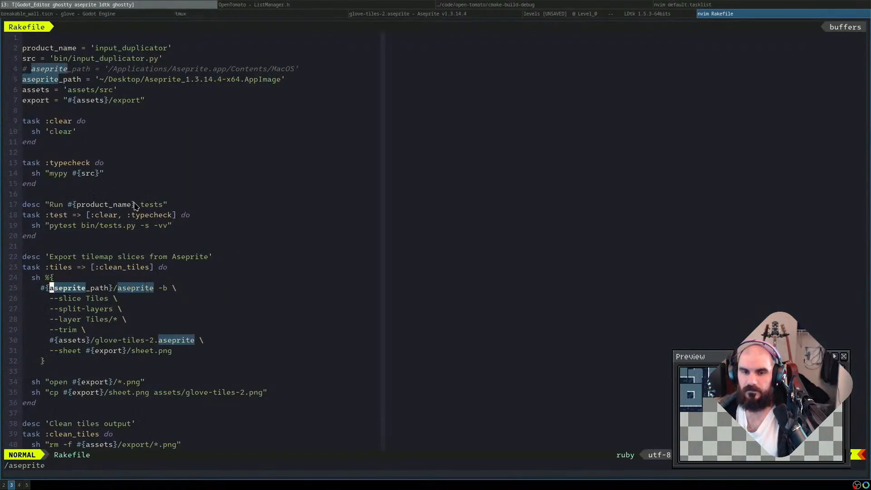
key("n")
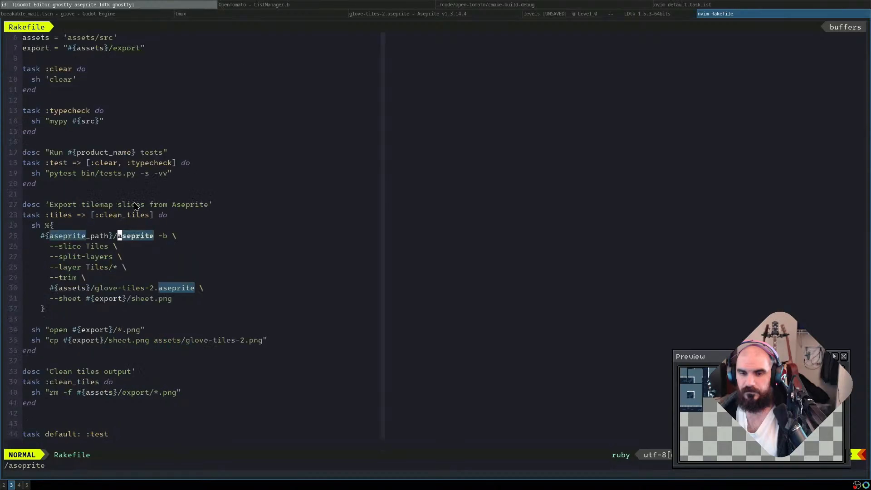
key("n")
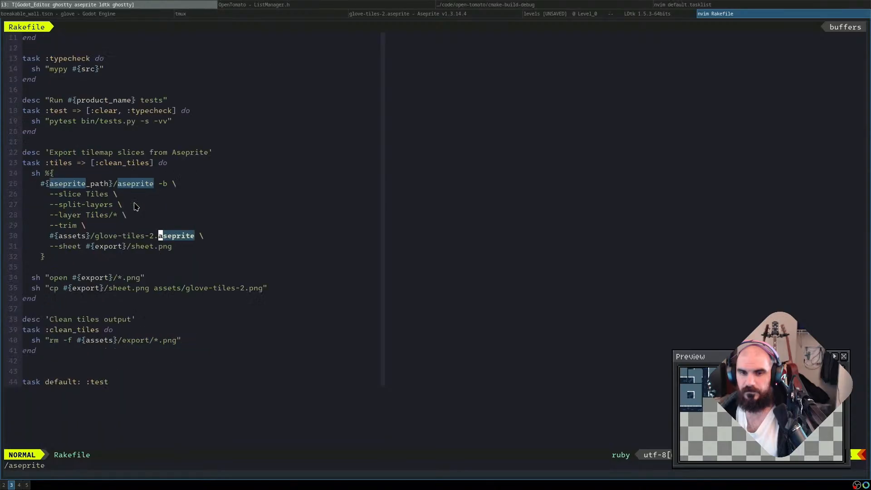
Cut /aseprite from after #{aseprite_path} in the tiles task's export command
key("k")
key("k")
key("k")
key("k")
key("k")
key("h")
key("h")
key("h")
key("h")
key("h")
key("h")
key("h")
key("h")
key("h")
key("h")
key("d")
key("e")
Paste /aseprite at the end of the commented-out macOS aseprite_path and save the Rakefile
key("g")
key("g")
key("j")
key("j")
key("j")
type("$Pj")
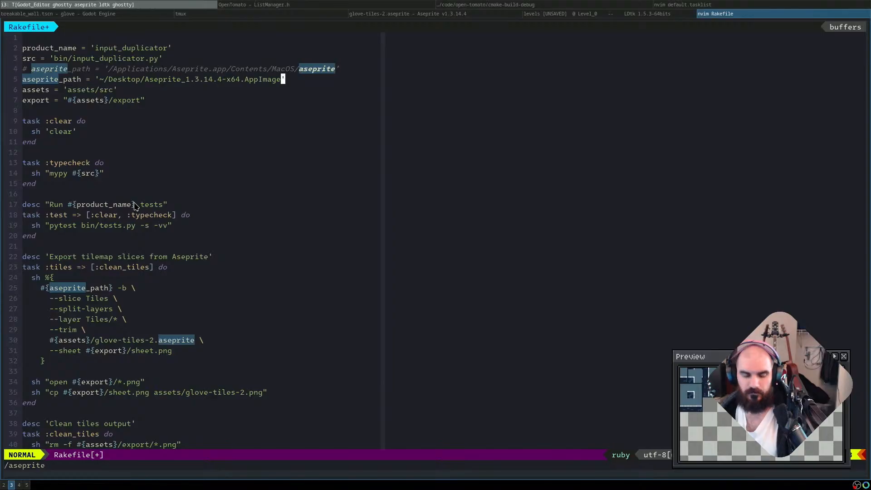
type(":w")
key("Return")
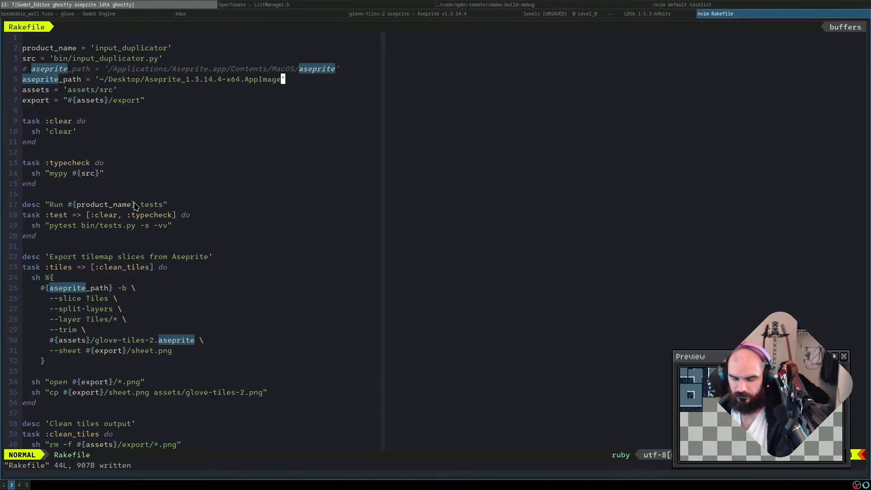
type(":w")
key("Return")
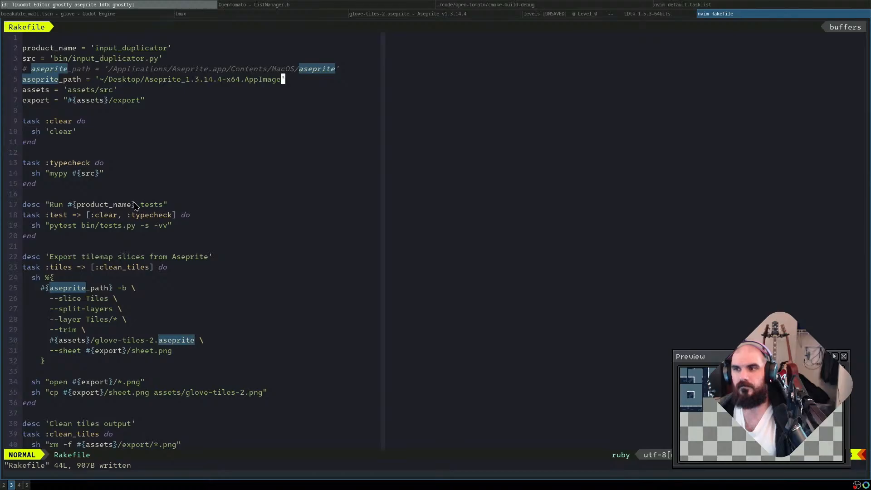
Quit nvim and run rake tiles to export the sprite sheet with the corrected command
type(":q")
key("Return")
type("rake tiles")
key("Return")
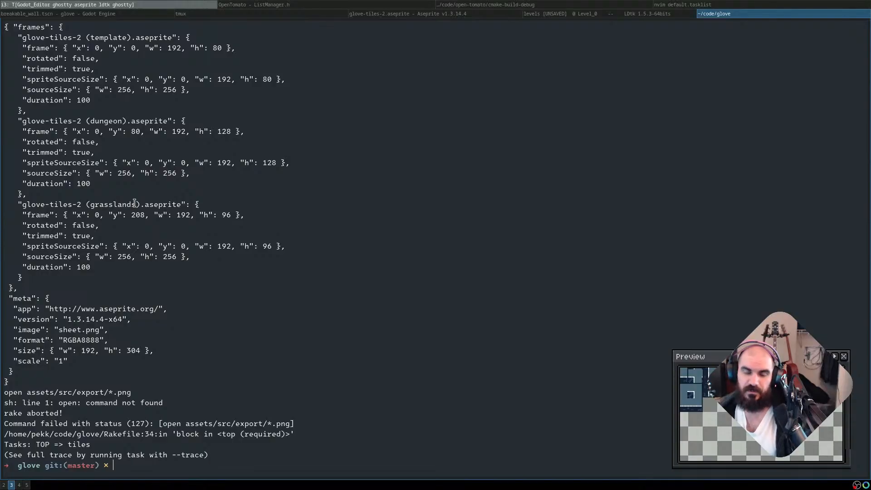
Switch to LDtk and check the tile picker of the new Floor rule in the Dungeon group for the dark floor tile
key("super+Left")
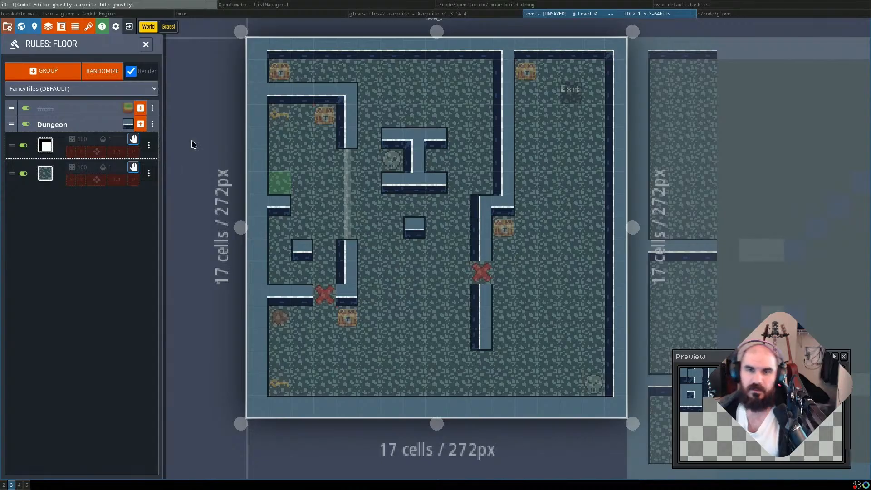
left_click(46, 145)
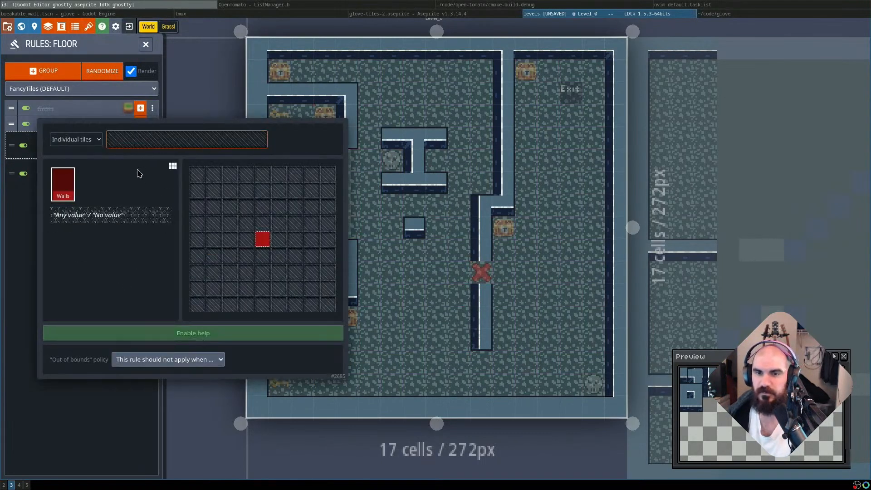
left_click(114, 141)
left_click(117, 356)
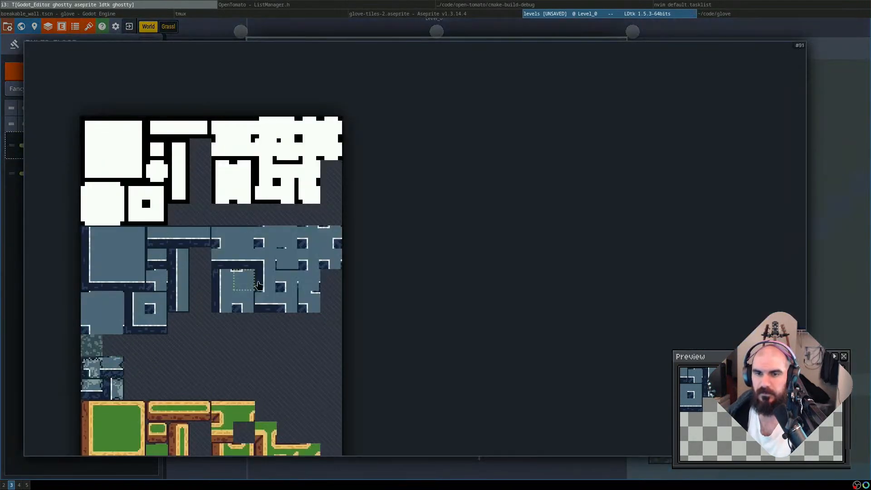
key("Escape")
Go through the project tilesets and examine the FancyTiles tileset's source image, glove-tiles-2.png, for the exported tile
key("F5")
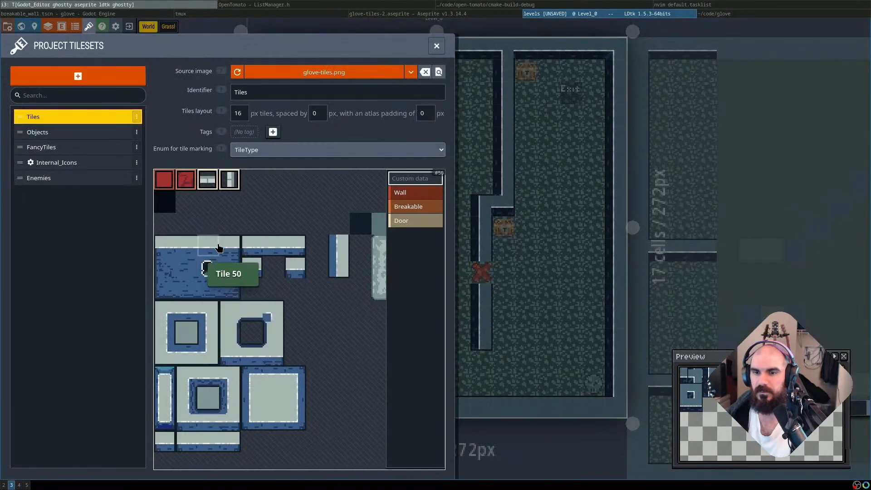
left_click(68, 150)
left_click(88, 168)
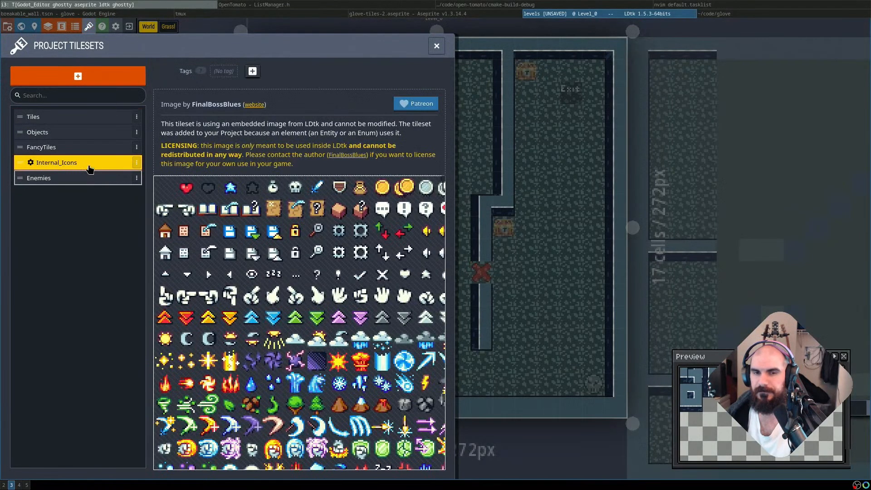
left_click(93, 119)
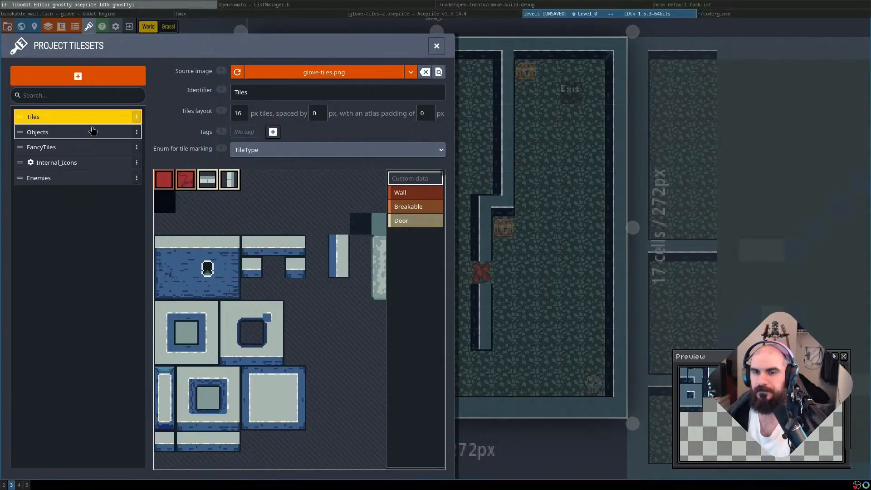
left_click(91, 133)
left_click(103, 148)
scroll(215, 220, "down", 2)
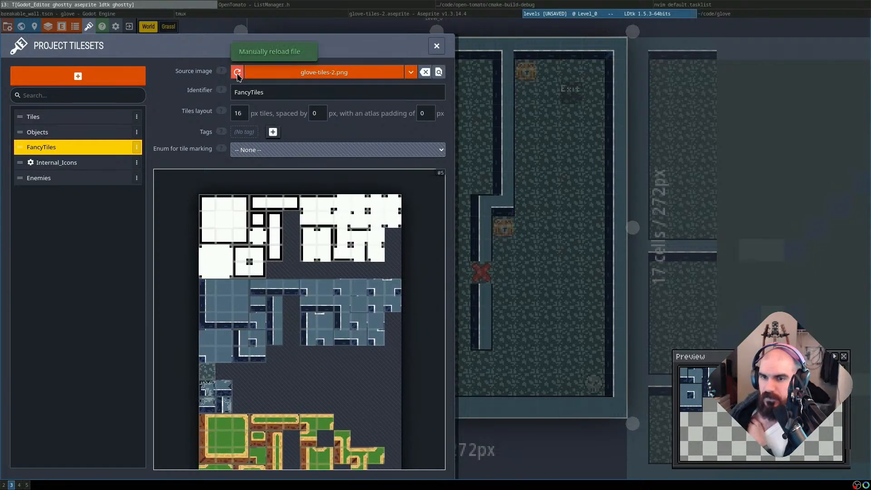
left_click(436, 46)
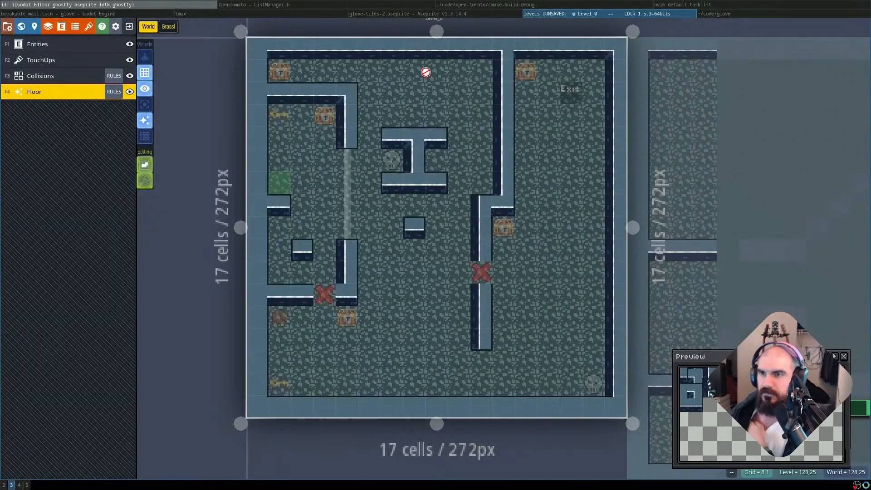
Return to the ~/code/glove terminal and review the output of the rake tiles run
key("super+Left")
key("super+Right")
key("super+Right")
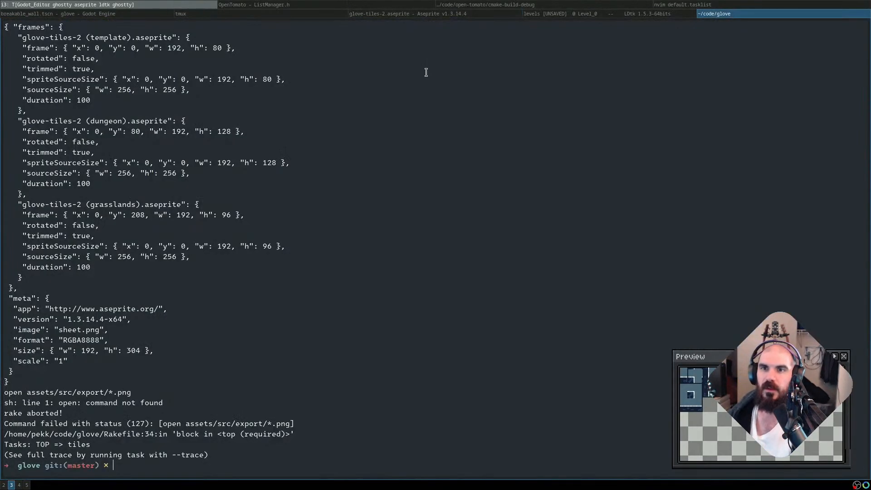
scroll(136, 370, "up", 20)
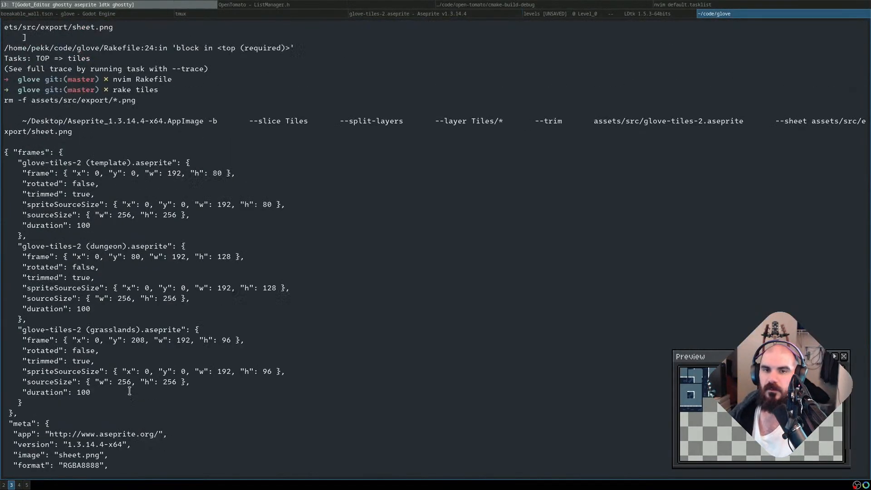
scroll(155, 253, "down", 5)
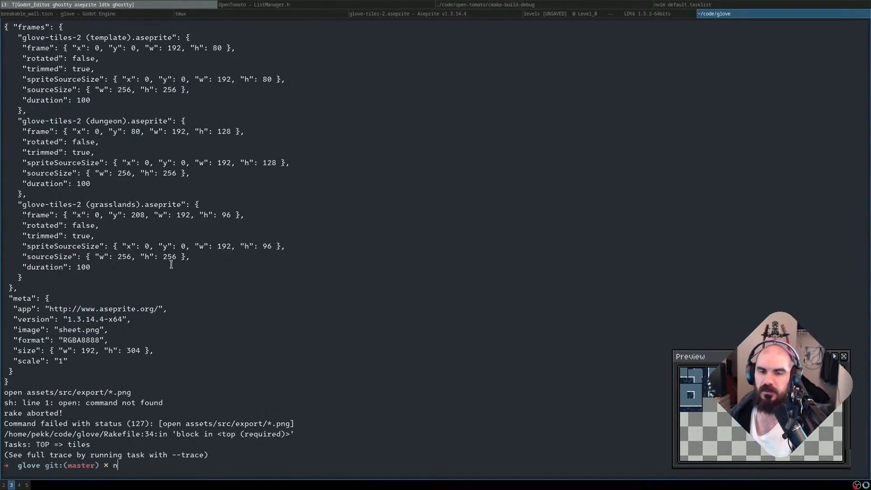
Switch to the nvim session in tmux and open the Rakefile through the git file finder
key("super+Left")
key("super+Left")
key("super+Left")
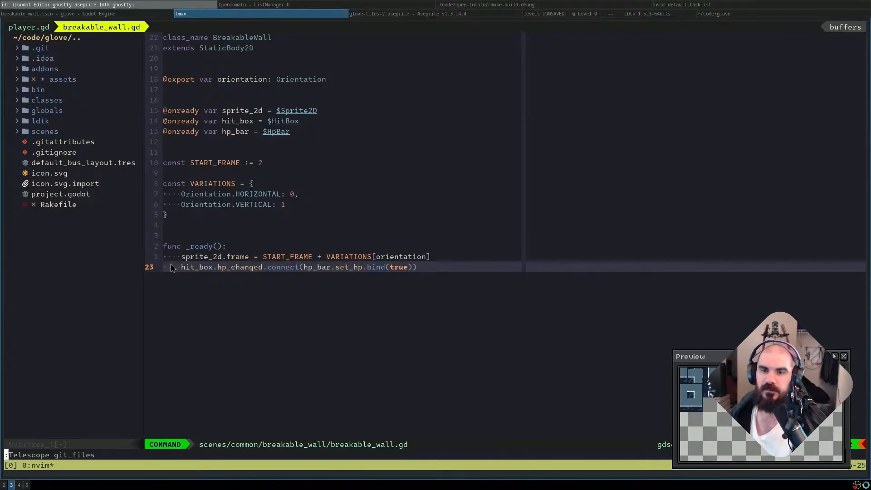
key("ctrl+p")
type("rakefile")
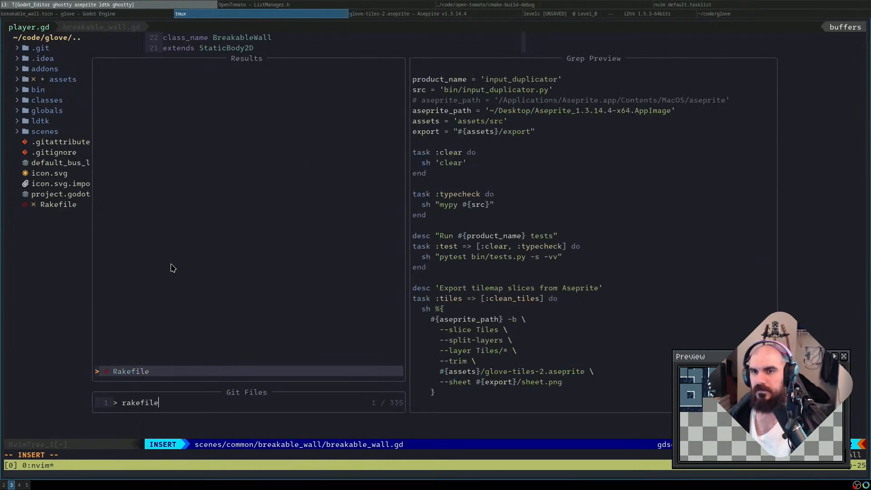
key("Return")
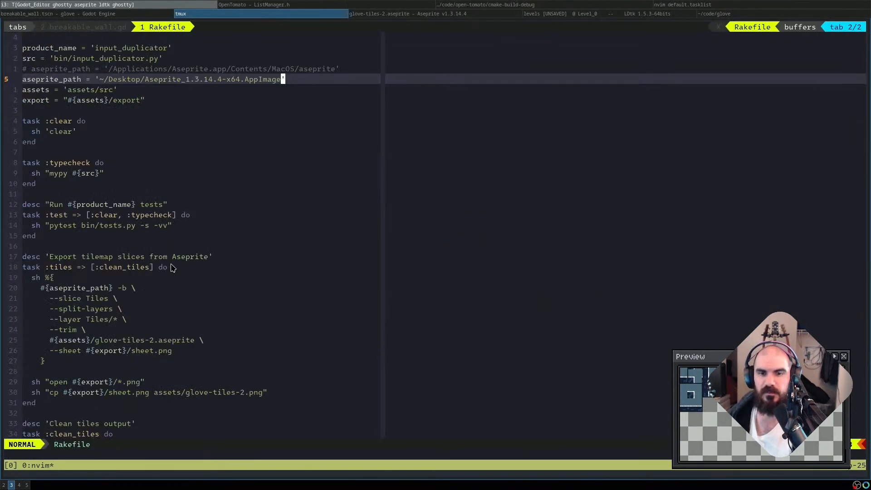
Move the sh "open #{export}/*.png" line below the cp line in the tiles task and save the Rakefile
key("j")
key("j")
key("j")
key("j")
key("j")
key("j")
key("j")
key("j")
key("j")
key("j")
key("j")
key("j")
key("j")
key("j")
key("j")
key("j")
key("j")
key("j")
key("j")
key("j")
key("j")
key("j")
key("d")
key("d")
key("p")
key("ctrl+s")
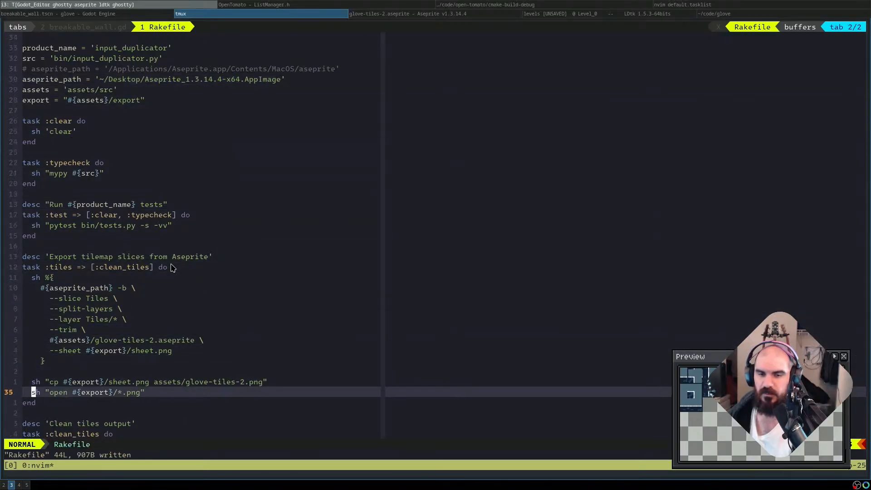
Return to the ~/code/glove terminal and run rake tiles again to export and copy the sheet
key("super+l")
key("super+l")
key("super+l")
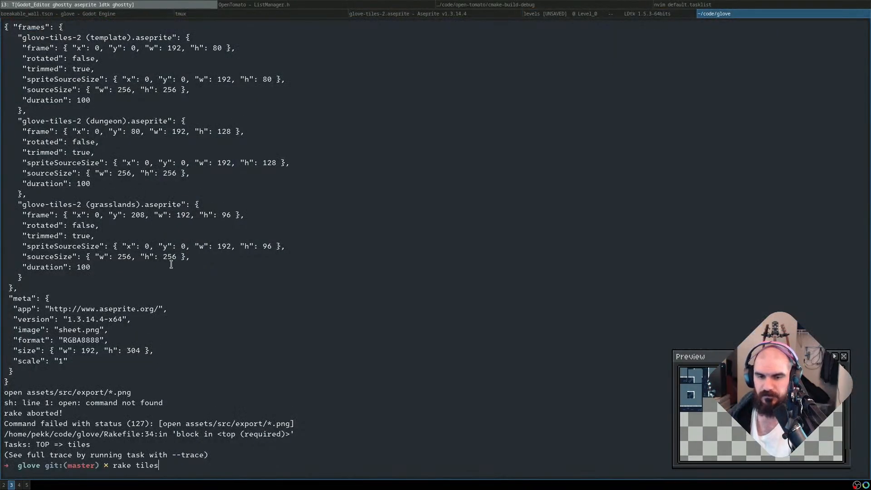
key("Return")
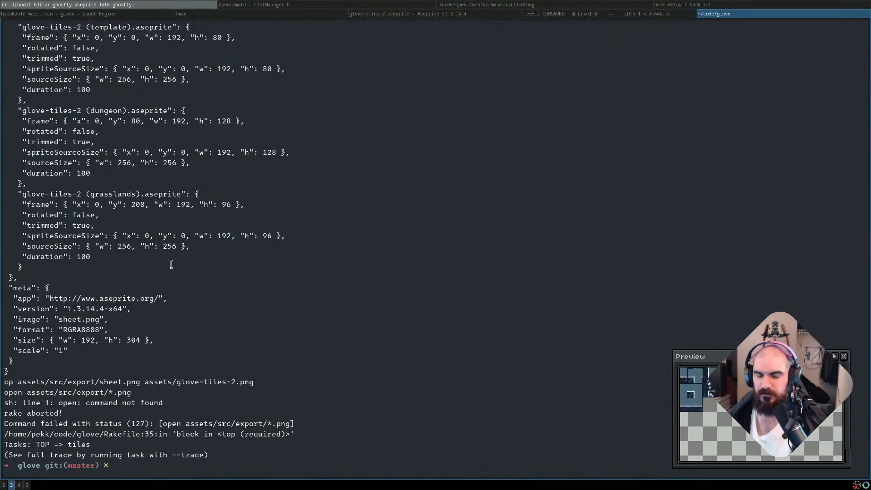
Switch to LDtk and assign the plain dark dungeon floor tile to the first Dungeon rule of the Floor layer
key("super+h")
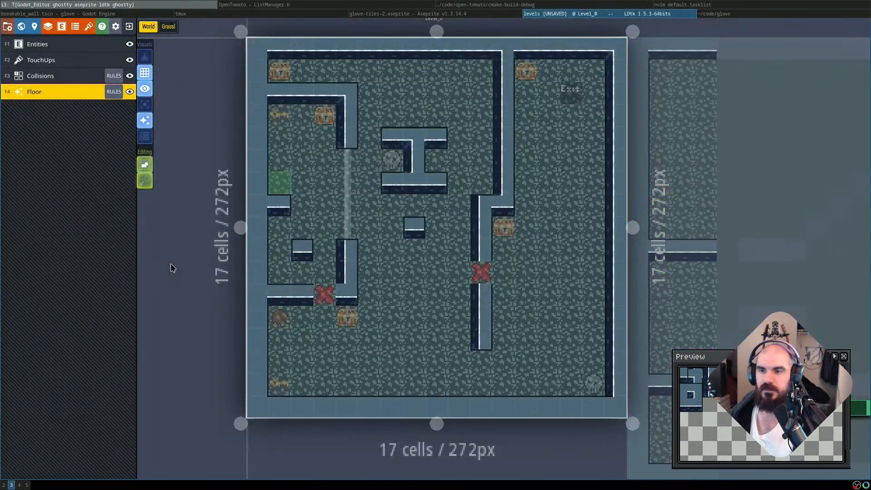
left_click(113, 92)
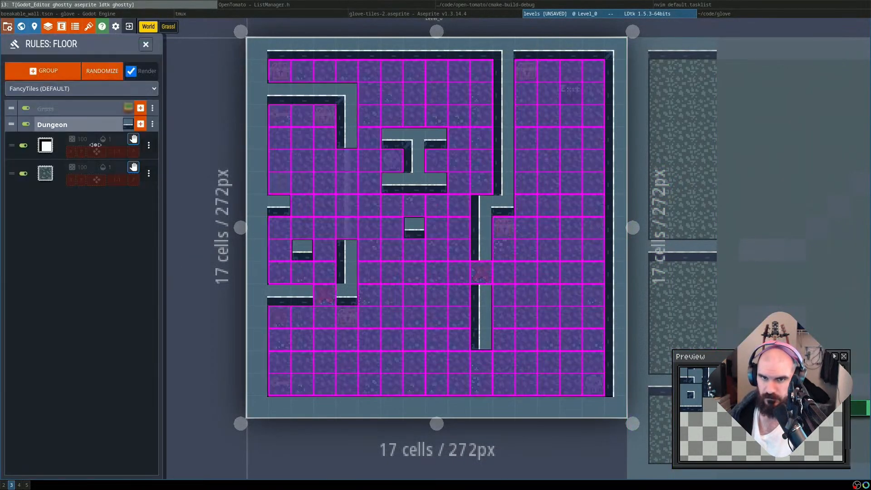
left_click(46, 145)
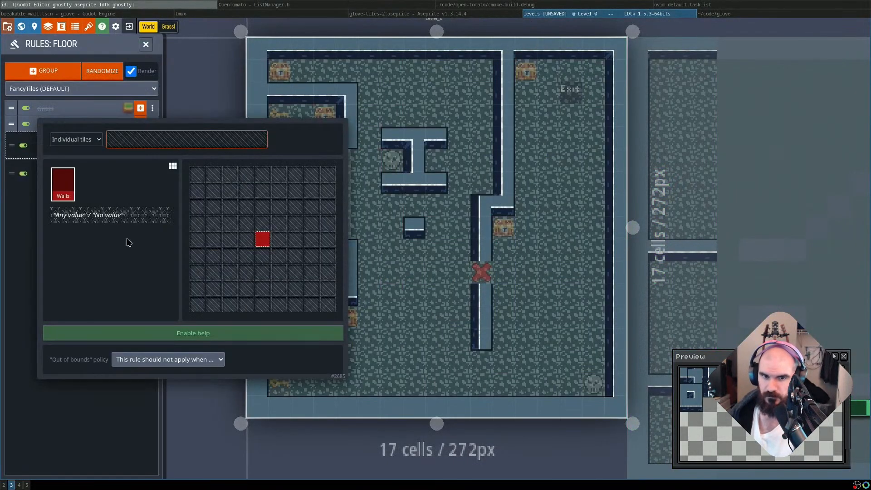
left_click(119, 139)
left_click(98, 245)
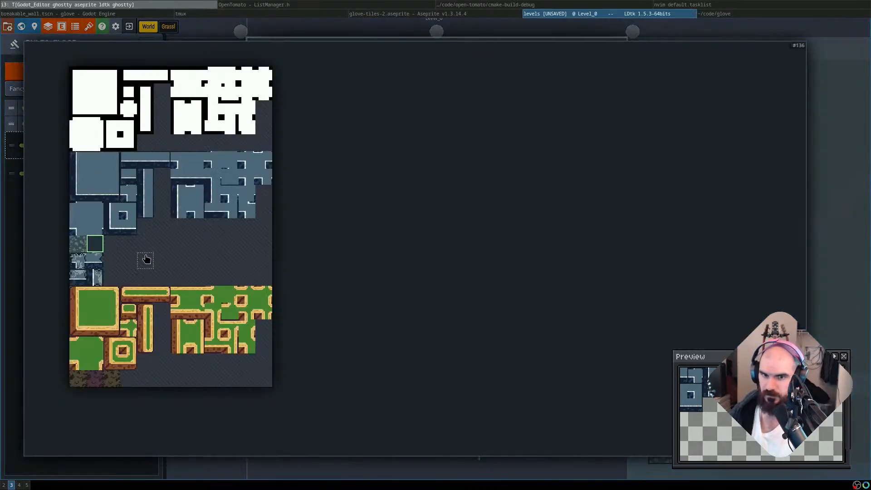
left_click(245, 465)
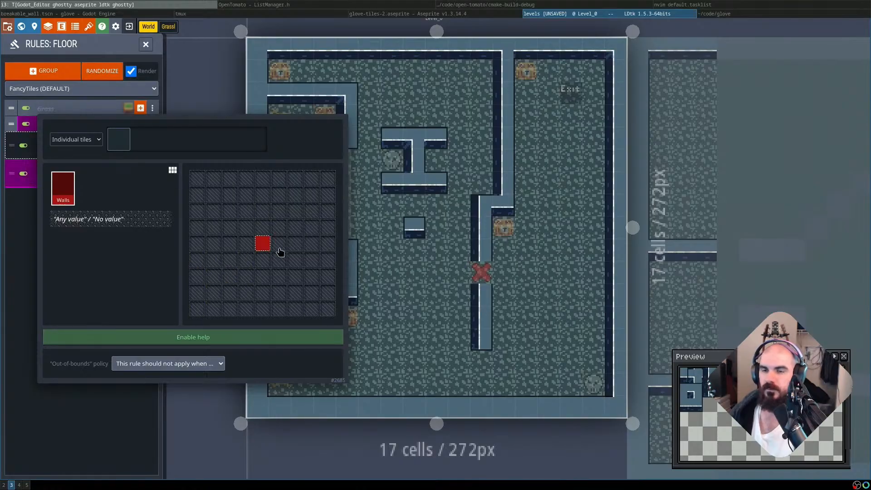
left_click(128, 407)
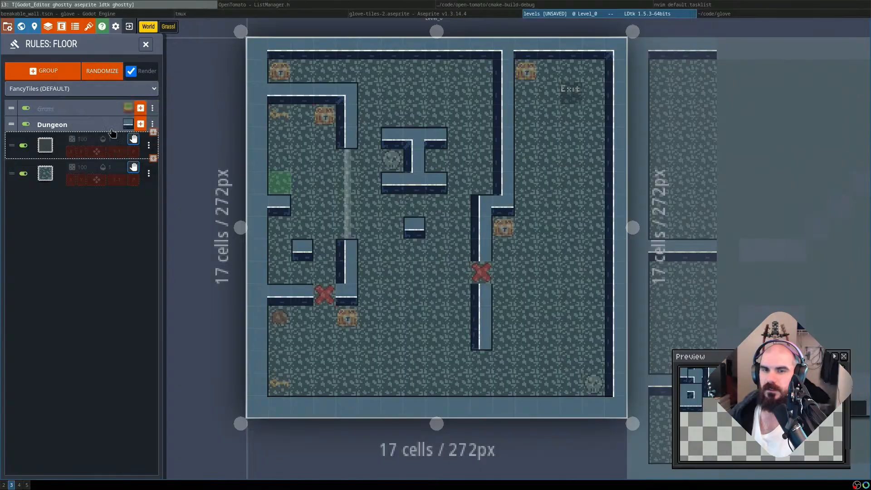
Add Walls cells right of, below and diagonally lower right of the centre in the dark floor rule's pattern
mouse_move(41, 147)
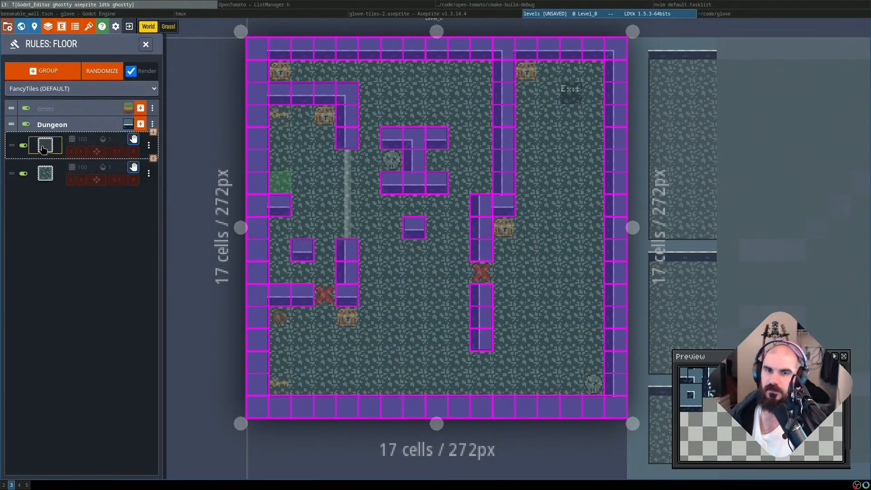
left_click(44, 146)
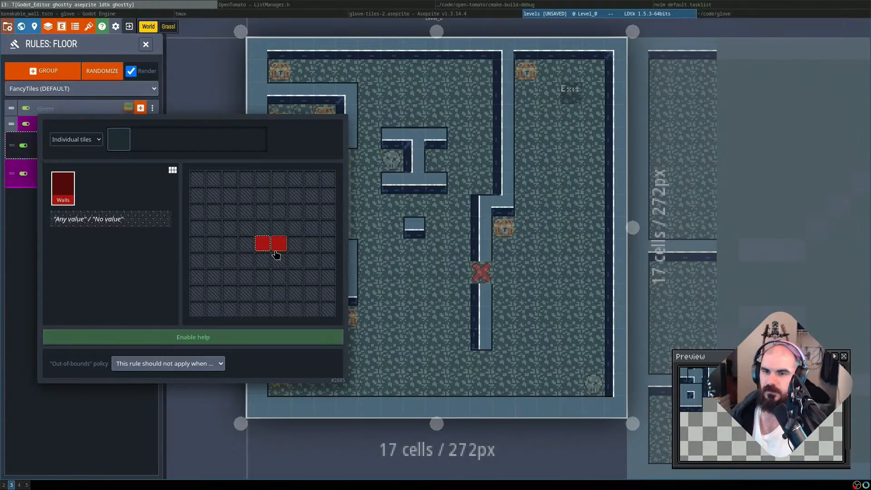
left_click(275, 255)
left_click(259, 264)
left_click(101, 409)
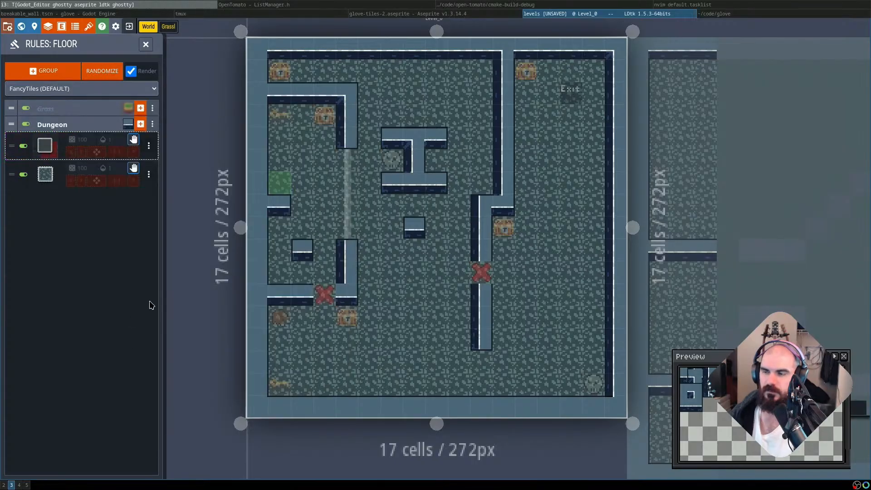
Clear the centre cell of the dark floor rule's pattern
left_click(45, 145)
left_click(263, 245)
left_click(93, 425)
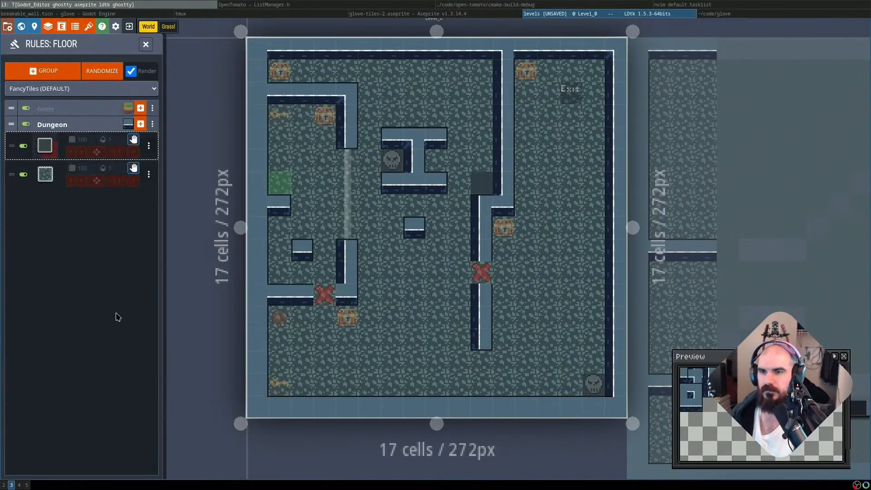
Reduce the dark floor rule's pattern to a single Walls cell directly right of the empty centre
left_click(45, 145)
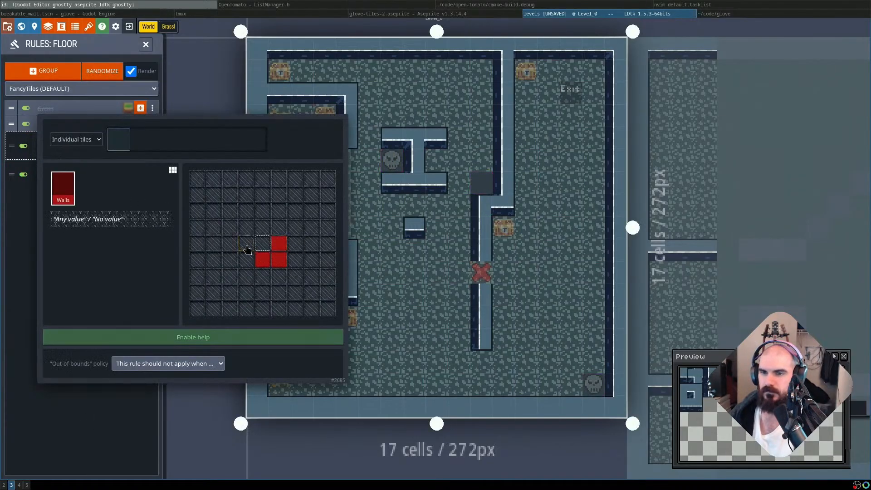
left_click(279, 246)
left_click(279, 260)
left_click(265, 263)
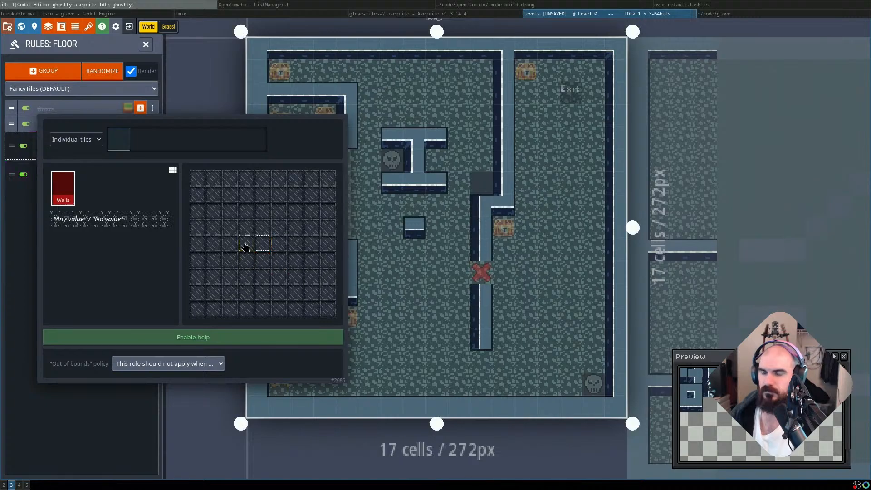
left_click(262, 247)
left_click(268, 247)
left_click(278, 229)
left_click(278, 247)
left_click(277, 261)
left_click(279, 227)
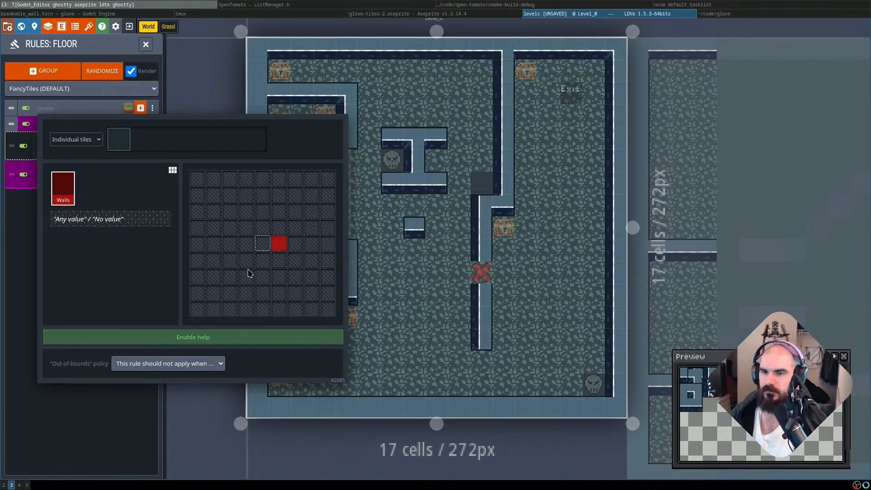
left_click(118, 426)
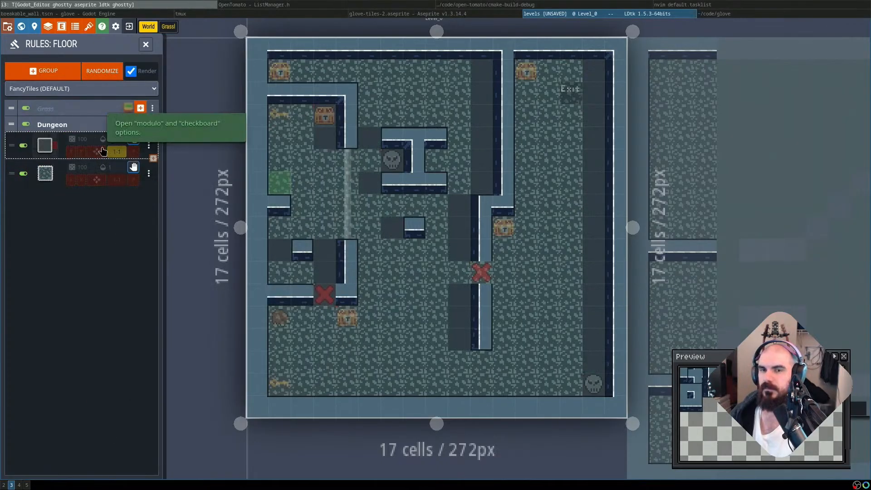
left_click(45, 145)
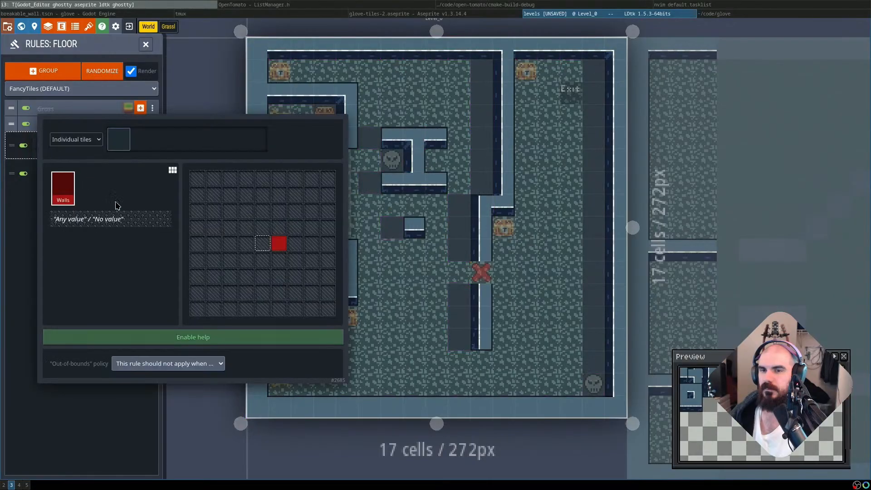
left_click(116, 422)
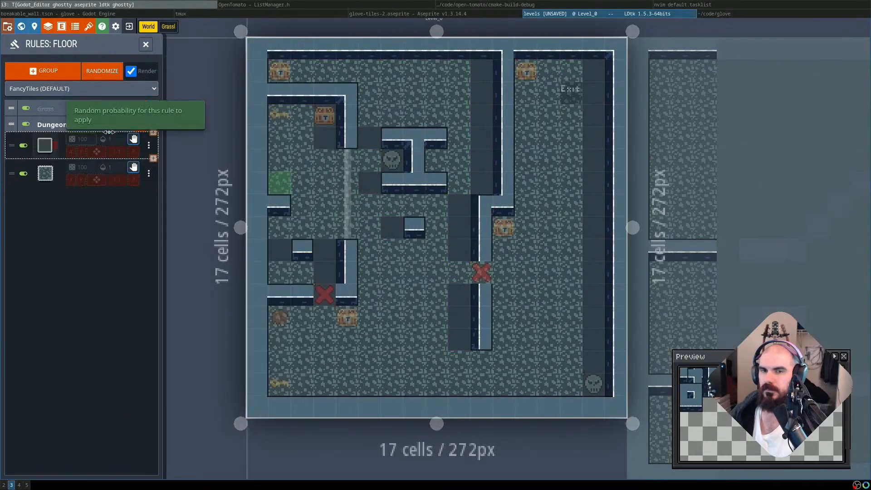
Add a Dungeon rule with a Walls cell directly left of the centre and assign it the dark floor tile
left_click(140, 107)
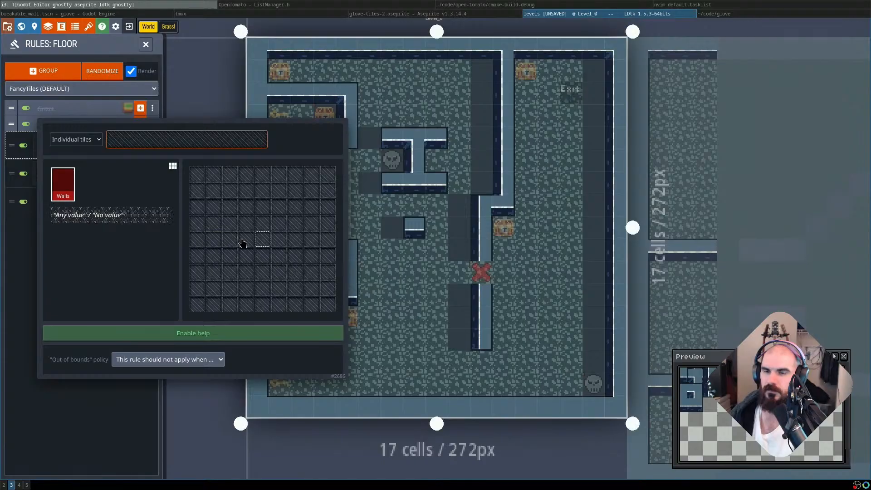
left_click(245, 240)
left_click(128, 439)
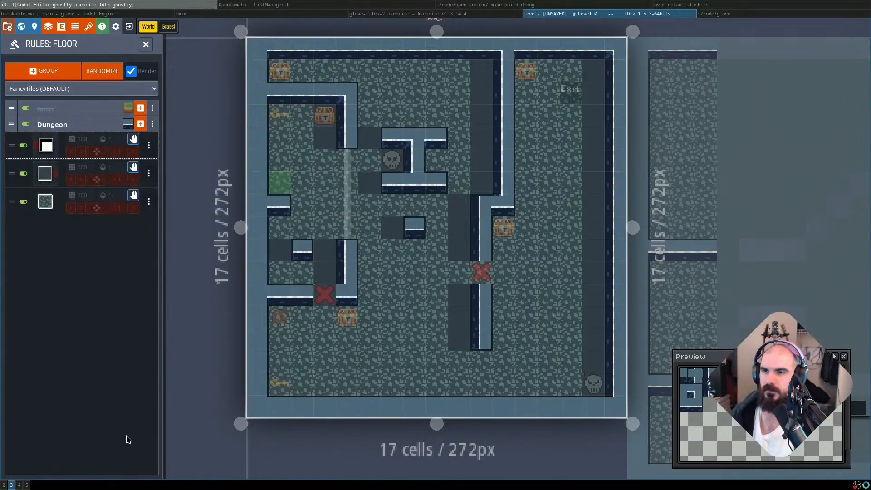
left_click(45, 145)
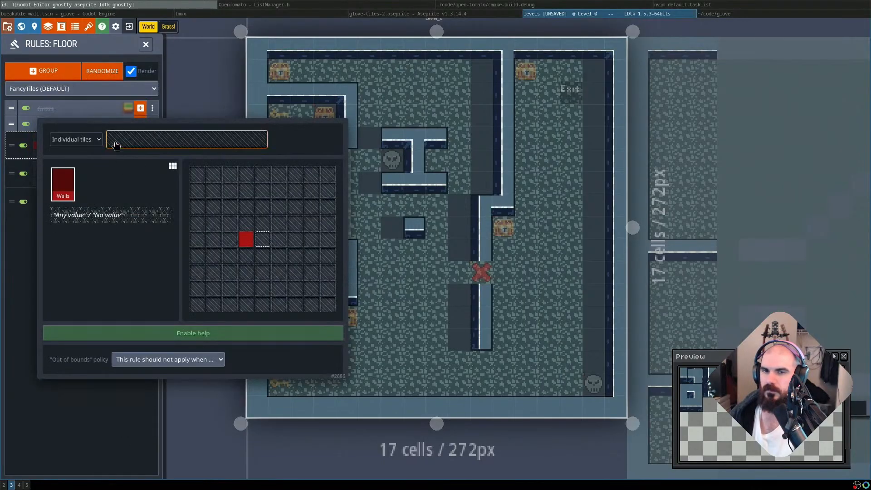
left_click(116, 140)
left_click(18, 344)
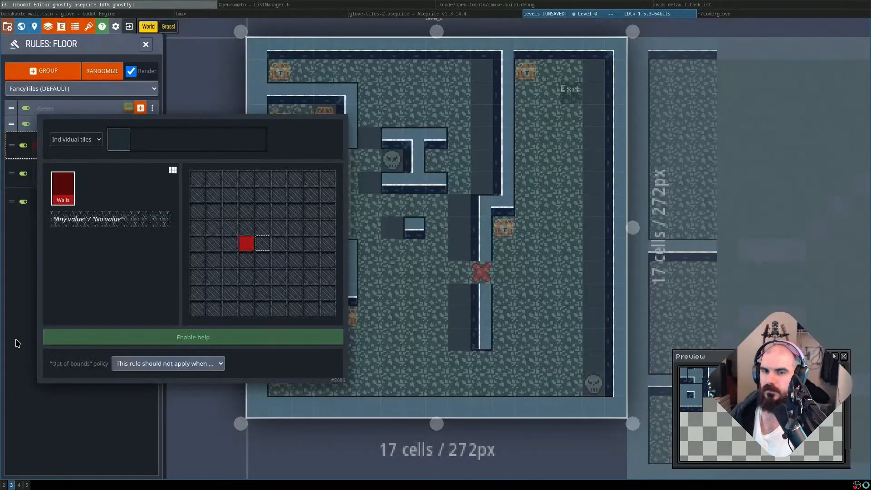
left_click(86, 453)
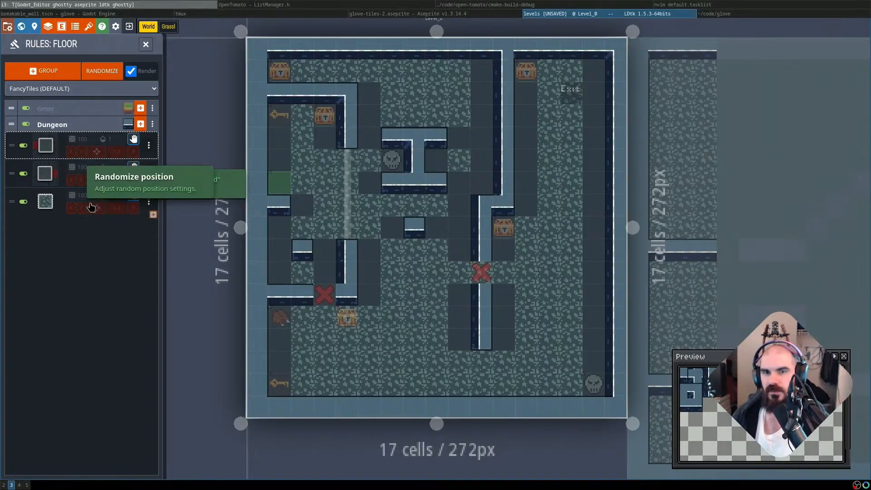
Add another Dungeon rule with a Walls cell directly above the centre, using the same dark floor tile
left_click(141, 124)
left_click(260, 227)
left_click(96, 453)
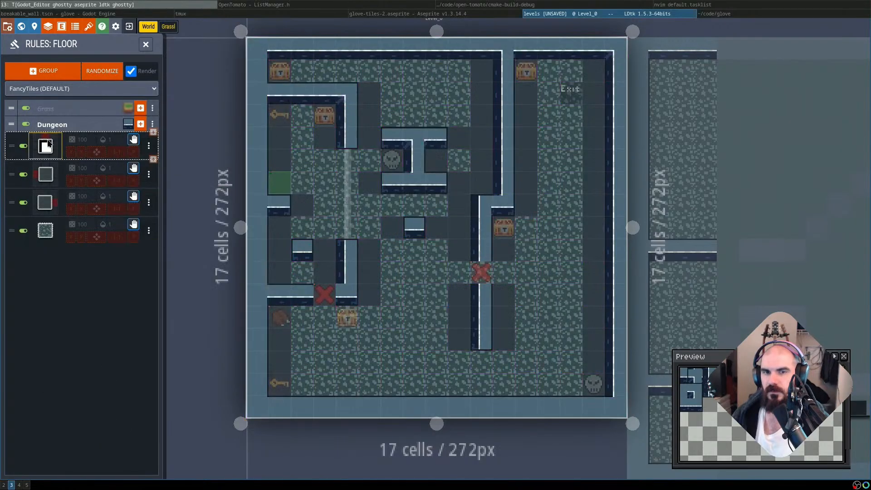
left_click(48, 146)
left_click(121, 141)
left_click(92, 247)
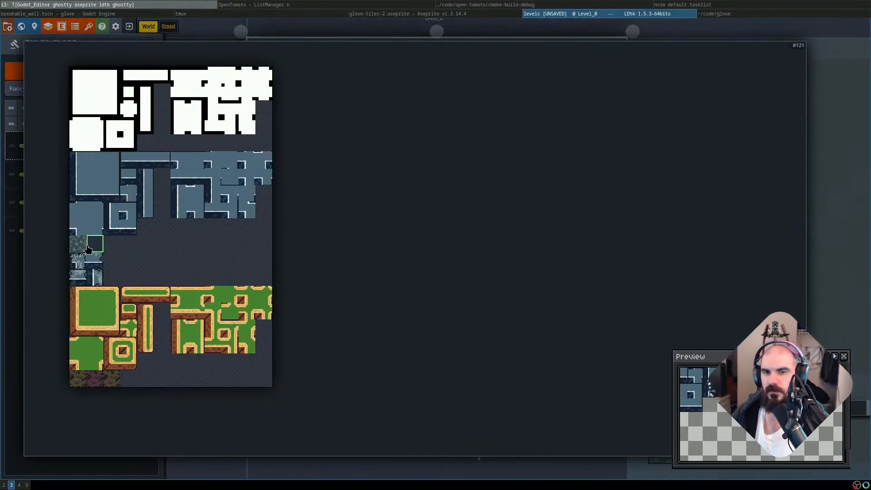
left_click(15, 274)
left_click(85, 400)
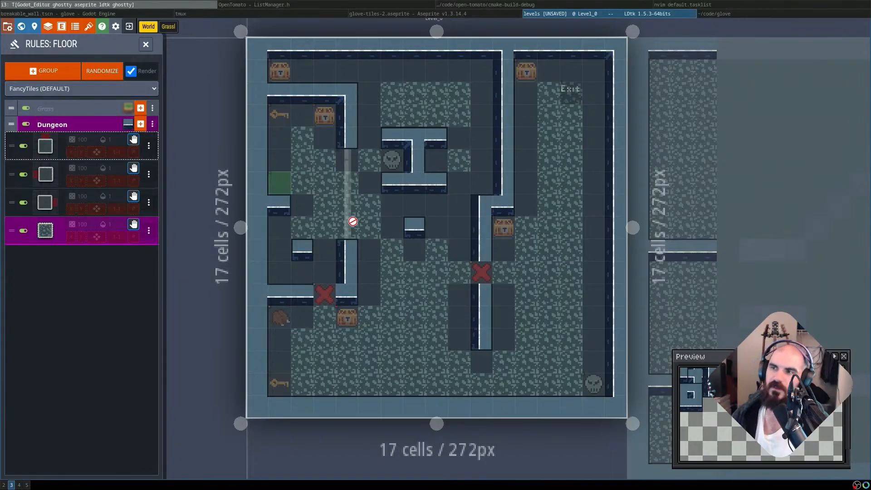
Switch to glove-tiles-2.aseprite and place a 2-by-2 block of dark floor tile copies right of the existing dungeon floor tiles
key("super+l")
key("super+h")
key("super+h")
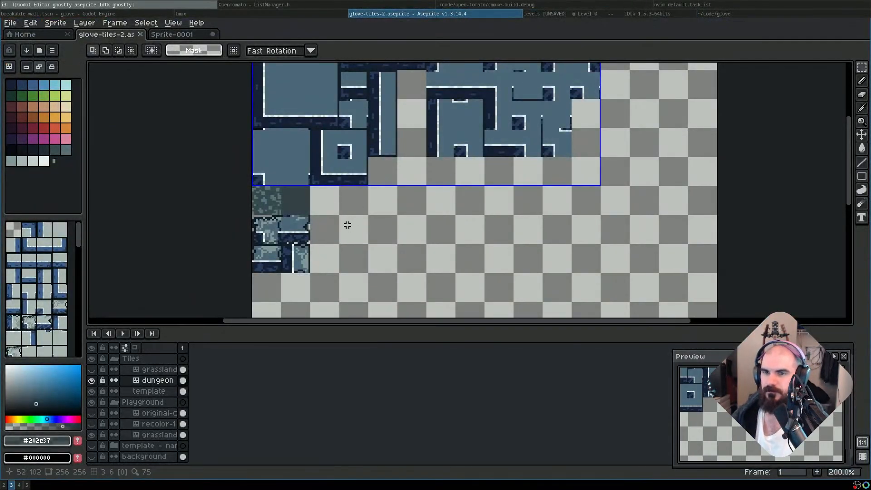
scroll(347, 225, "up", 2)
left_click_drag(228, 158, 292, 216)
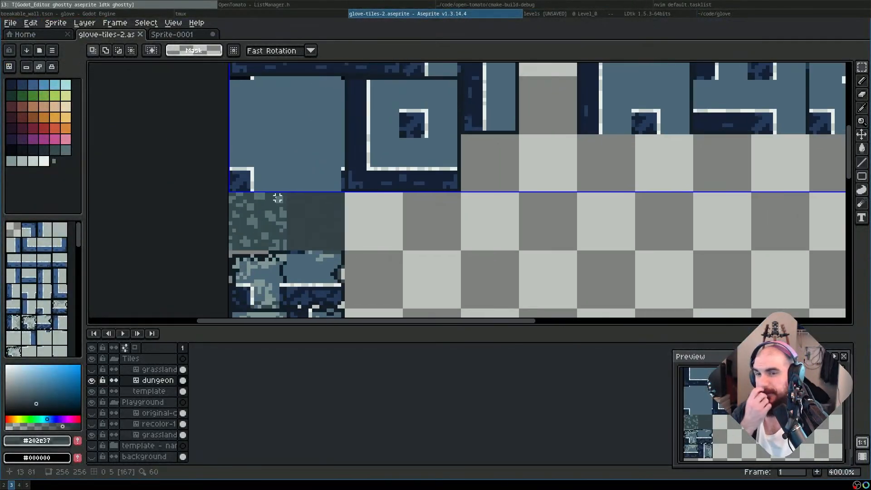
left_click_drag(290, 194, 343, 249)
left_click_drag(394, 231, 244, 212)
left_click_drag(181, 208, 369, 222)
key("ctrl+d")
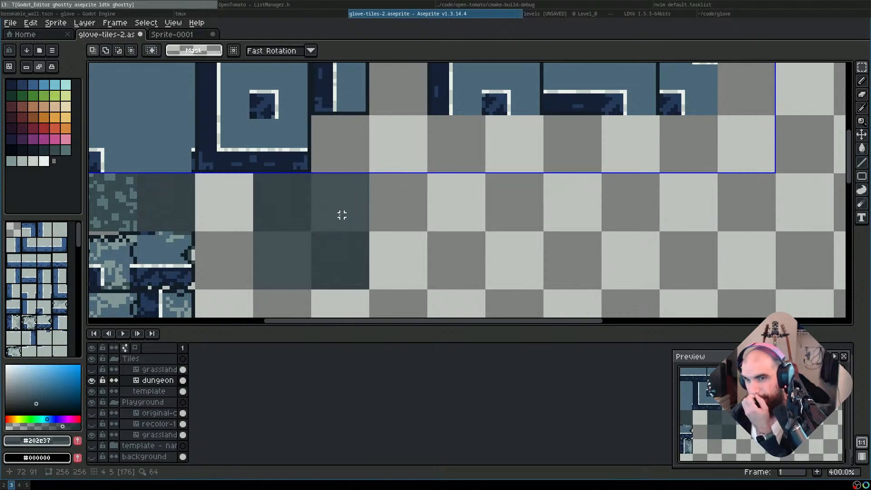
Delete the lower row of the 2-by-2 block of dark floor tile copies
scroll(342, 215, "up", 2)
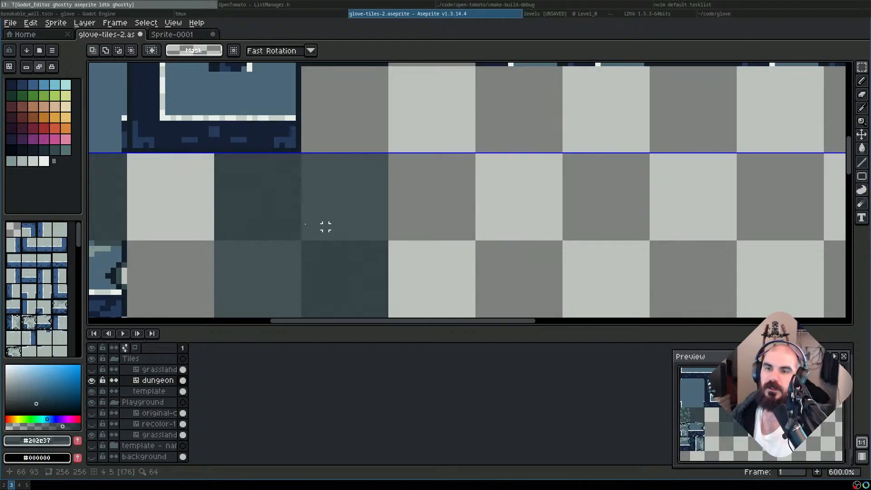
left_click_drag(252, 268, 336, 275)
left_click(253, 265)
left_click_drag(271, 271, 334, 276)
left_click(331, 274)
scroll(417, 264, "down", 1)
left_click_drag(418, 264, 404, 200)
double_click(355, 223)
left_click_drag(355, 223, 306, 240)
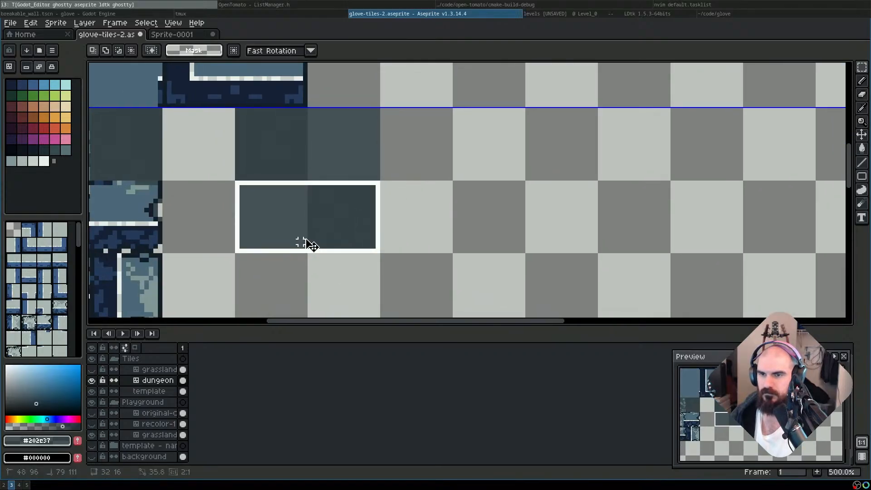
left_click(306, 244)
Erase the right half of the left dark floor tile copy, leaving a vertical strip half a tile wide
scroll(292, 162, "up", 1)
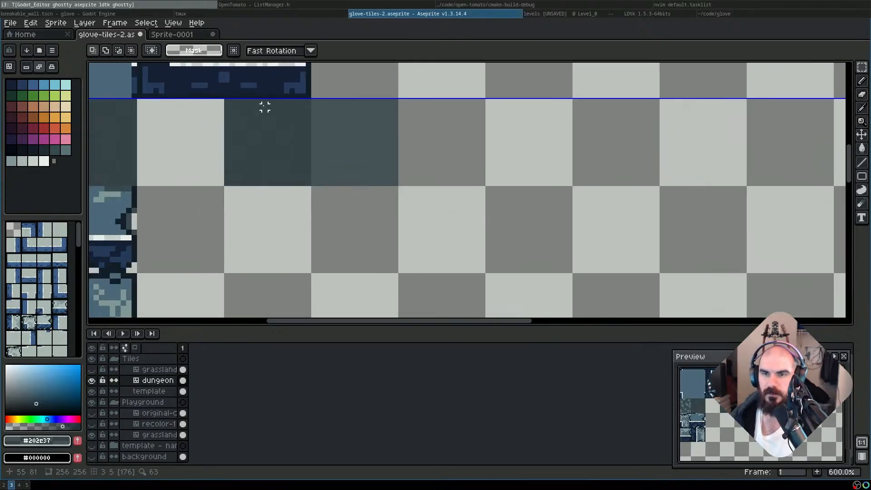
left_click_drag(265, 107, 308, 182)
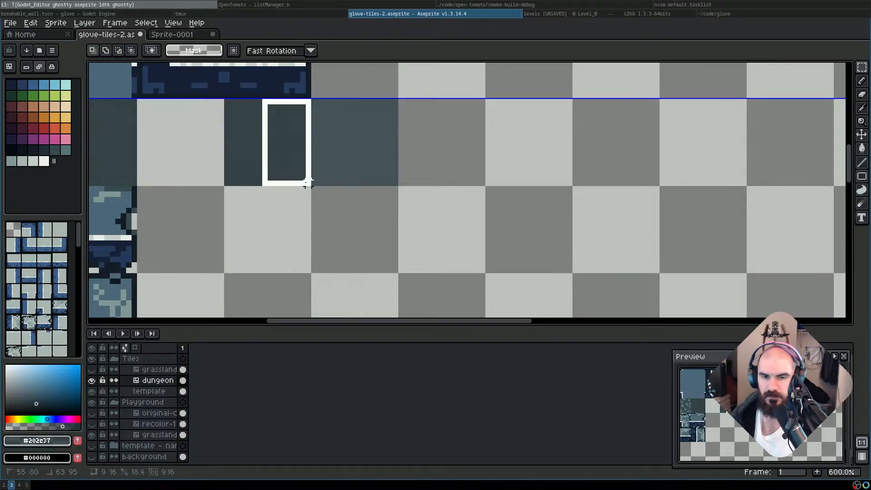
left_click_drag(308, 182, 270, 99)
left_click(308, 183)
key("Delete")
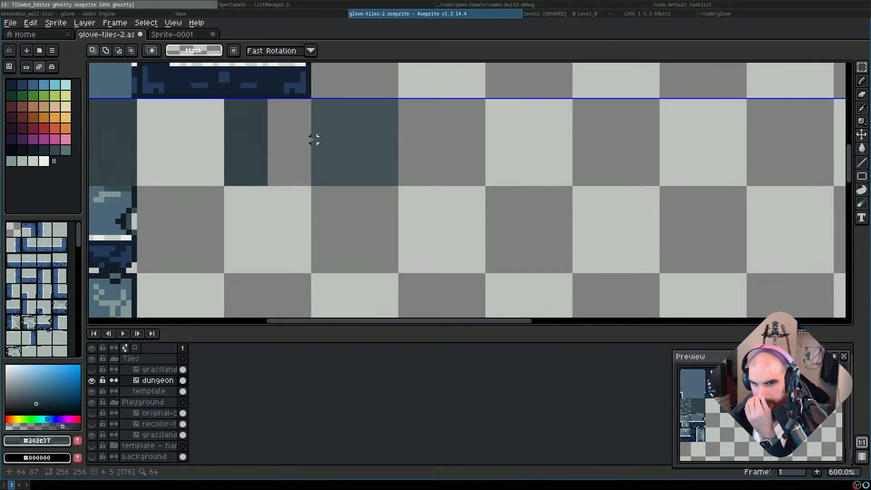
Erase the lower half of the right dark floor tile copy, leaving a horizontal strip half a tile high
mouse_move(313, 141)
left_mouse_down()
mouse_move(335, 157)
mouse_move(340, 178)
mouse_move(396, 182)
mouse_move(388, 188)
left_mouse_up()
left_click(389, 194)
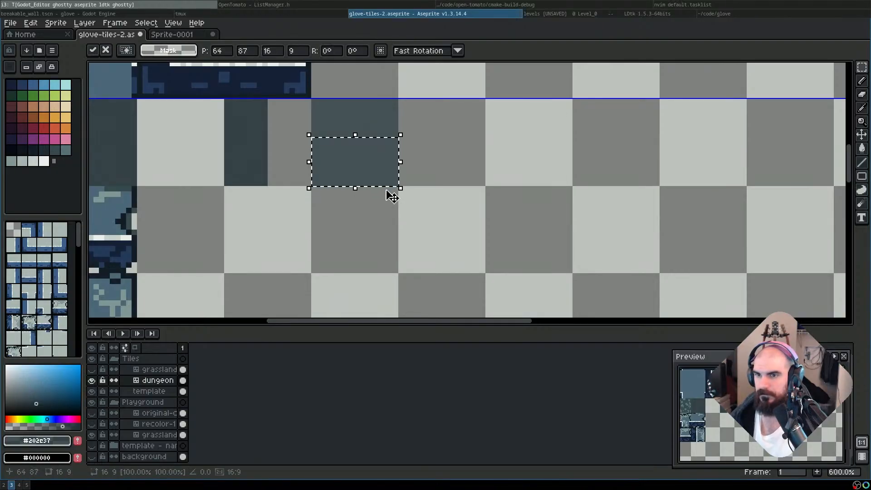
left_click(384, 190)
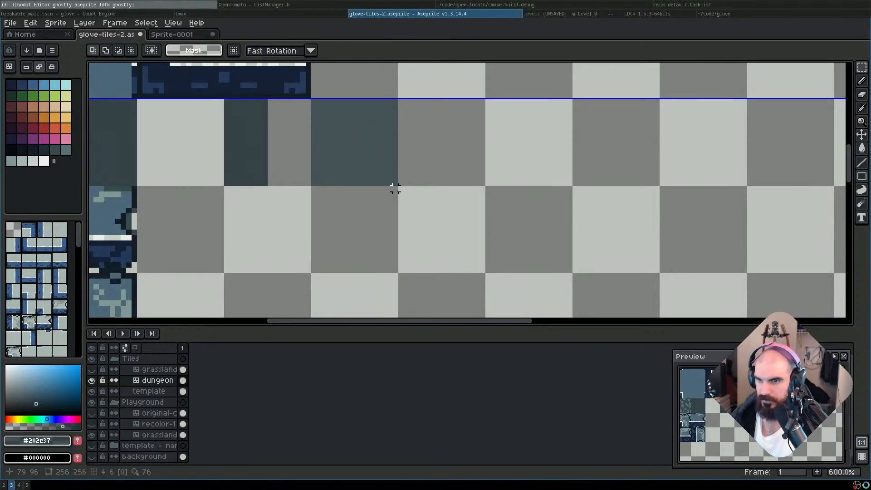
mouse_move(393, 181)
left_mouse_down()
mouse_move(313, 179)
mouse_move(313, 141)
mouse_move(295, 151)
left_mouse_up()
key("Delete")
Move both half tiles one cell left to position 32, 80, against the existing dark floor tile, and save the file
left_click_drag(379, 154, 317, 154)
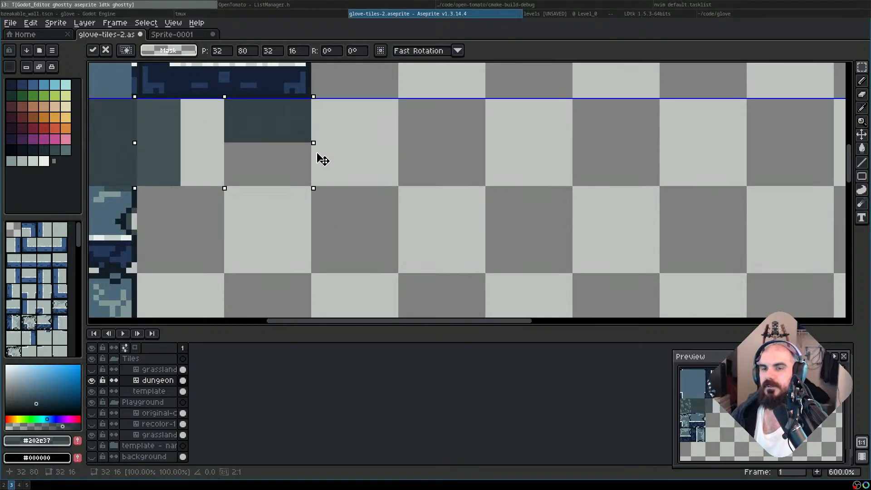
left_click(313, 231)
scroll(267, 230, "down", 1)
left_click_drag(312, 225, 362, 238)
key("ctrl+s")
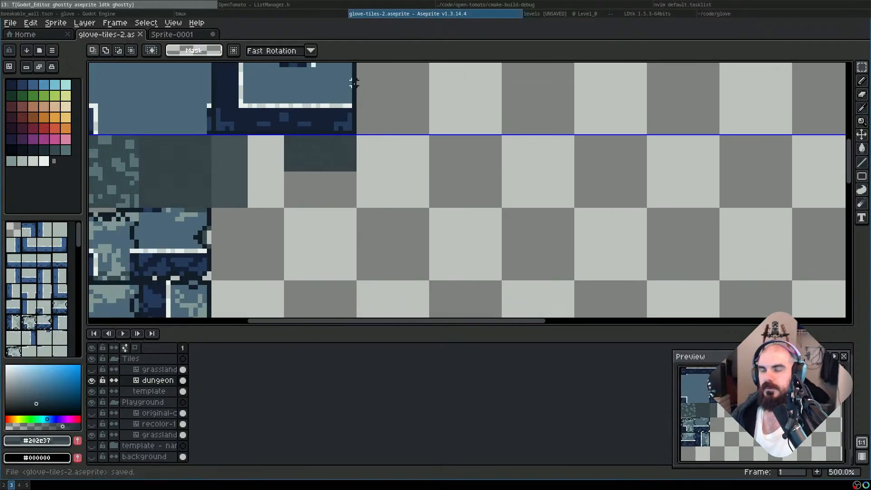
Rerun the rake tiles export in the terminal and return to the Floor rules in LDtk
key("super+l")
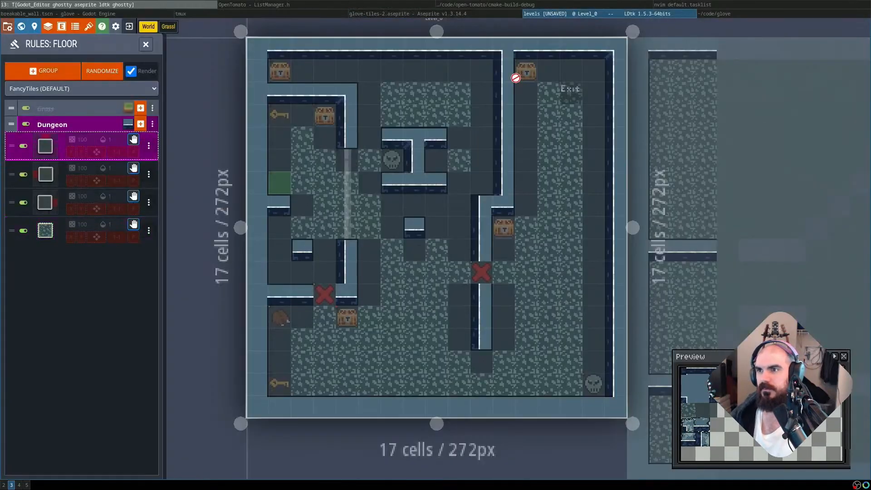
key("super+l")
key("Return")
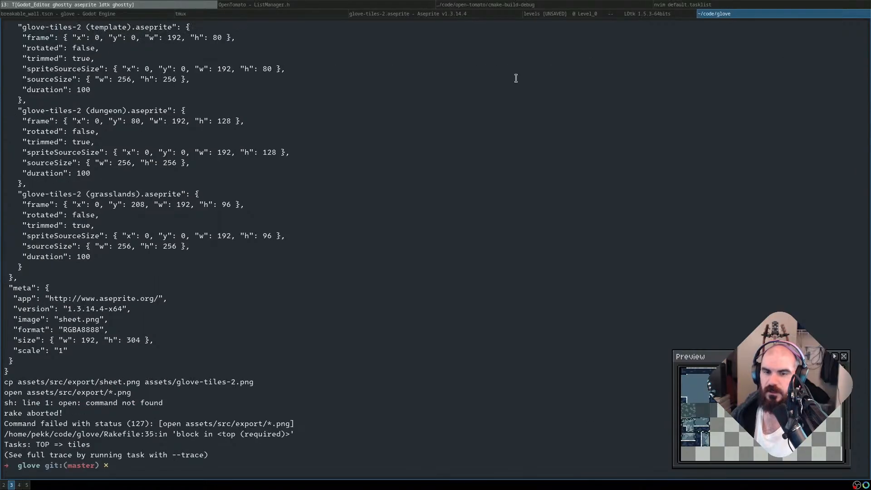
key("super+h")
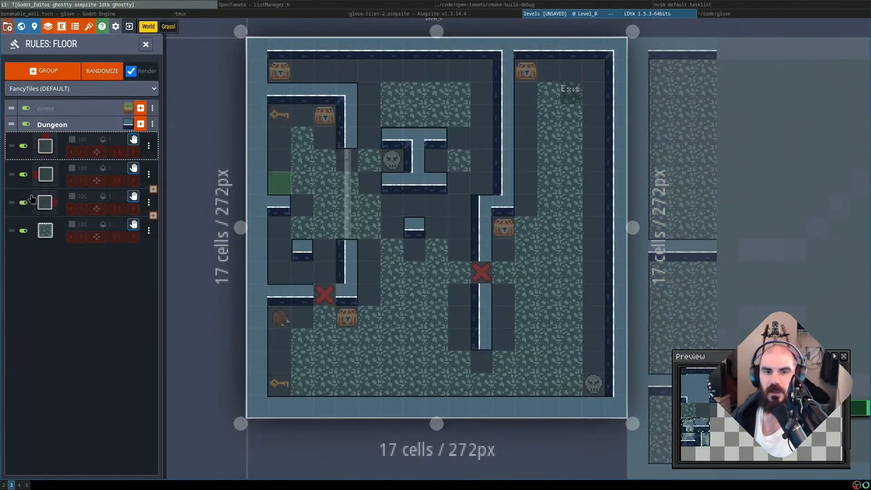
Check the updated tileset from the Dungeon rule with Walls right of the centre, and delete that rule
left_click(101, 210)
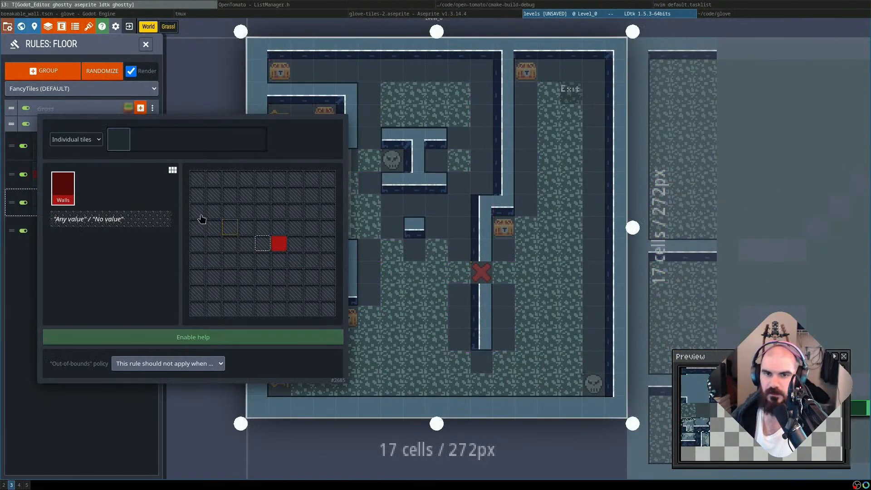
left_click(128, 142)
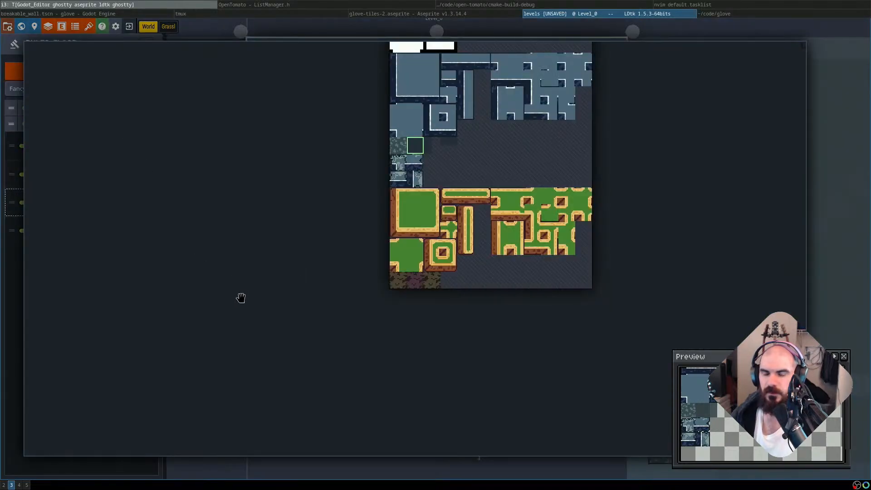
left_click(241, 298)
key("Escape")
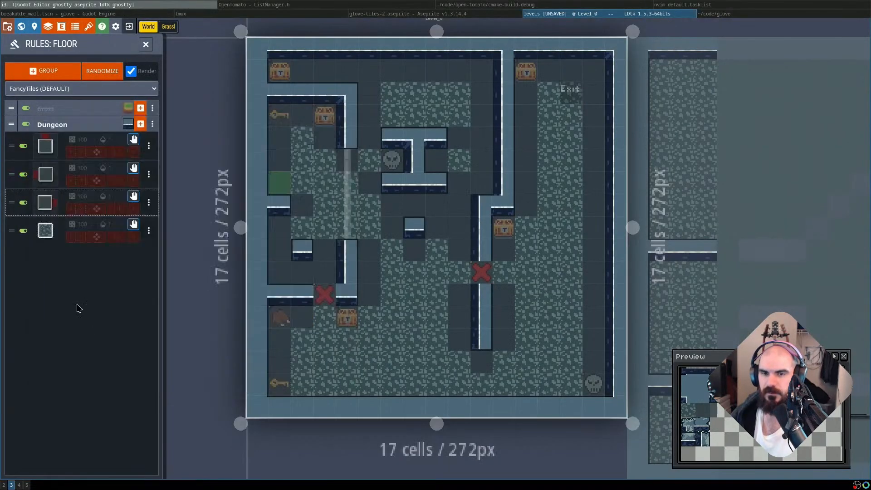
left_click(149, 203)
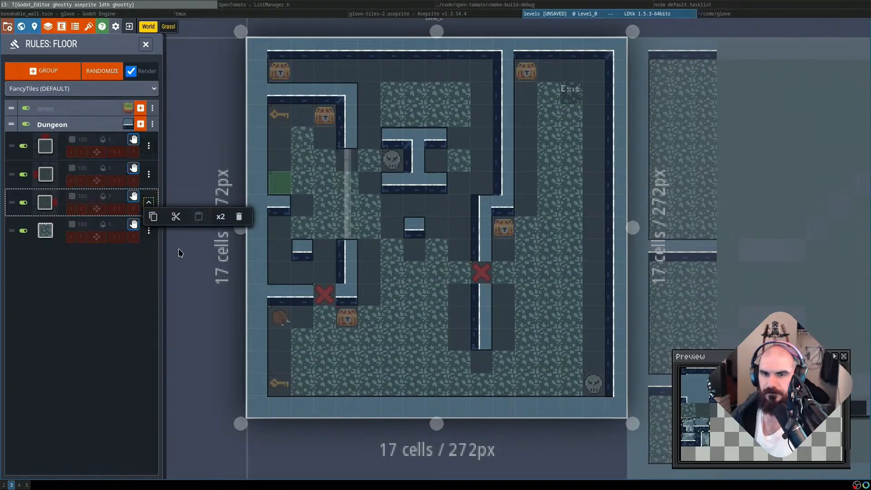
left_click(239, 216)
Assign the new vertical half tile to the Dungeon rule with a Walls cell left of the centre
left_click(54, 196)
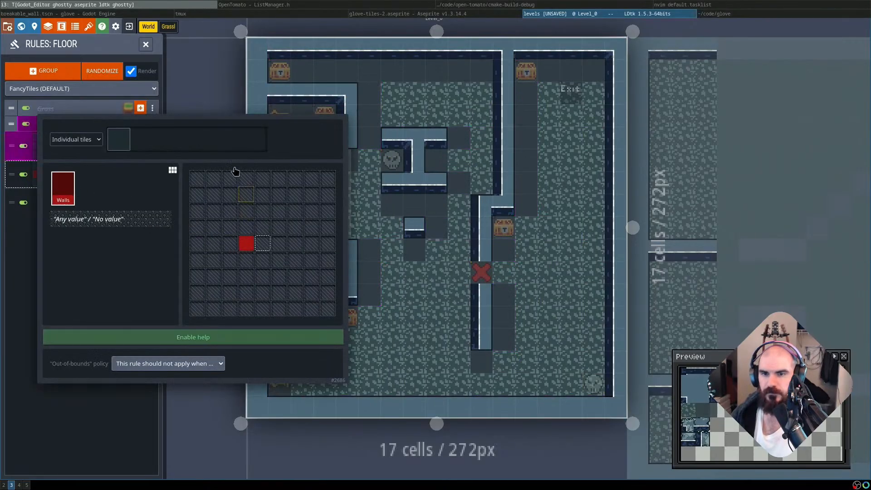
left_click(128, 147)
left_click(431, 145)
left_click(817, 44)
Change the half-tile rule's pattern to a single Walls cell directly right of the centre
left_click(246, 227)
left_click(279, 243)
left_click(261, 229)
left_click(262, 228)
left_click(246, 229)
left_click(247, 245)
left_click(111, 419)
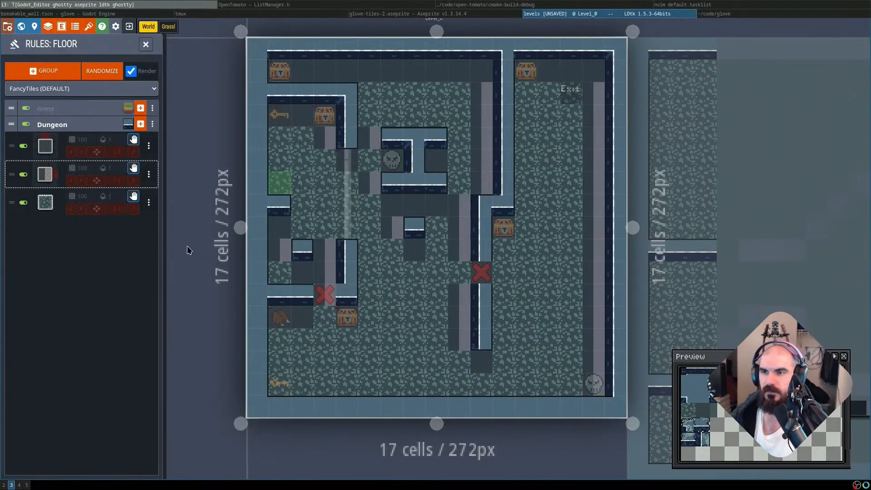
Compare the half-tile rule's tile and pattern with the half tile drawn in Aseprite
left_click(54, 175)
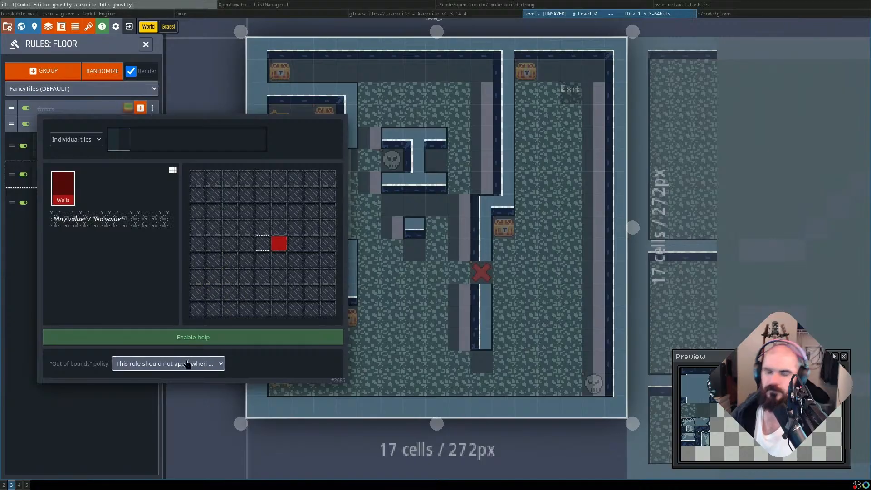
key("super+Left")
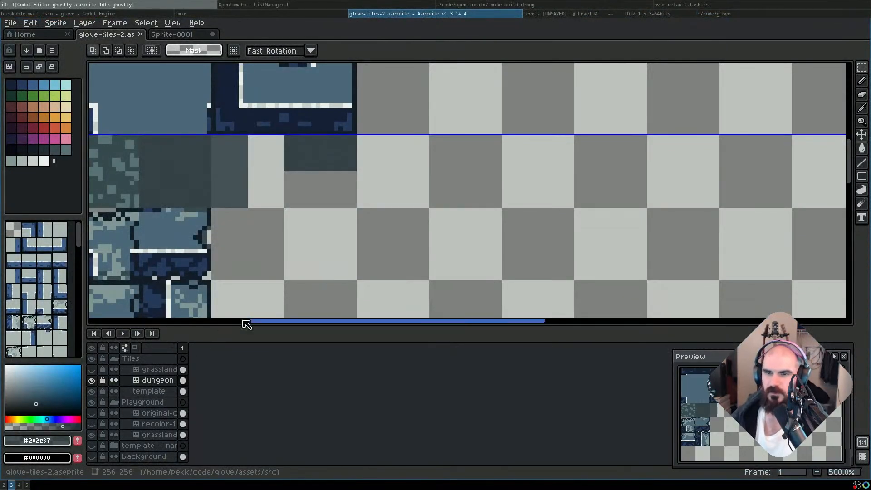
key("super+Right")
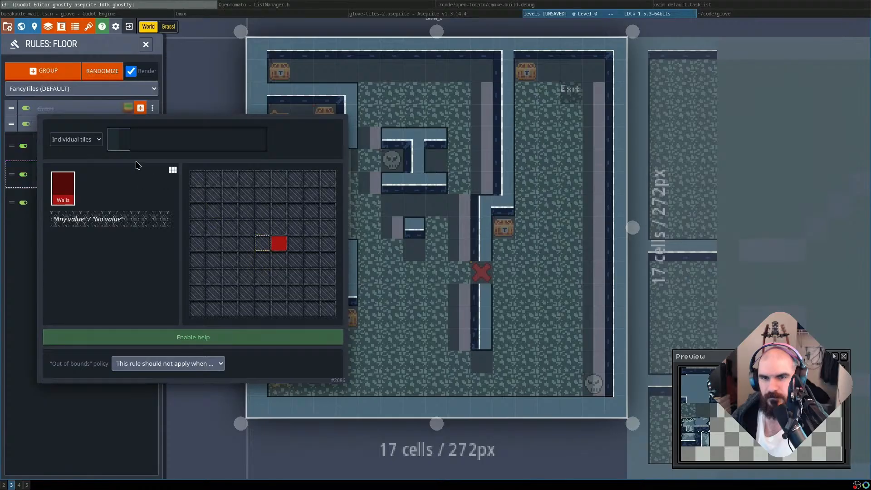
left_click(77, 409)
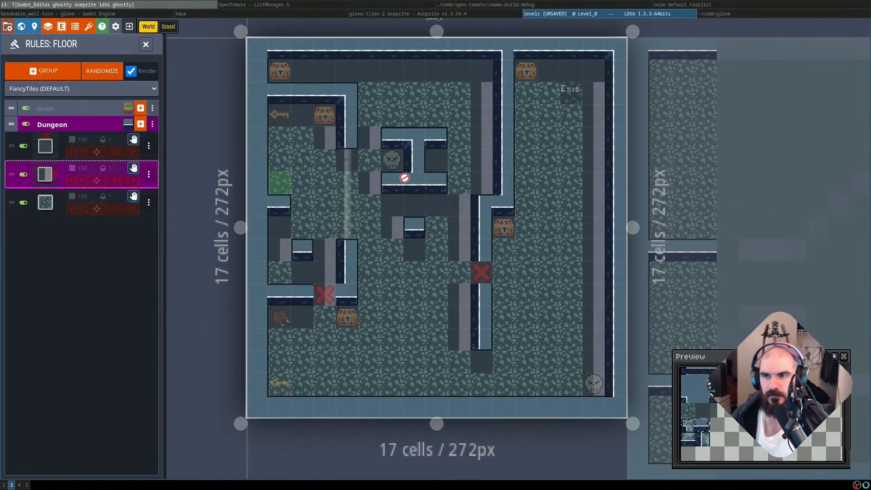
Enable X mirror on the half-tile rule and move its Walls cell to directly left of the centre
scroll(384, 206, "up", 4)
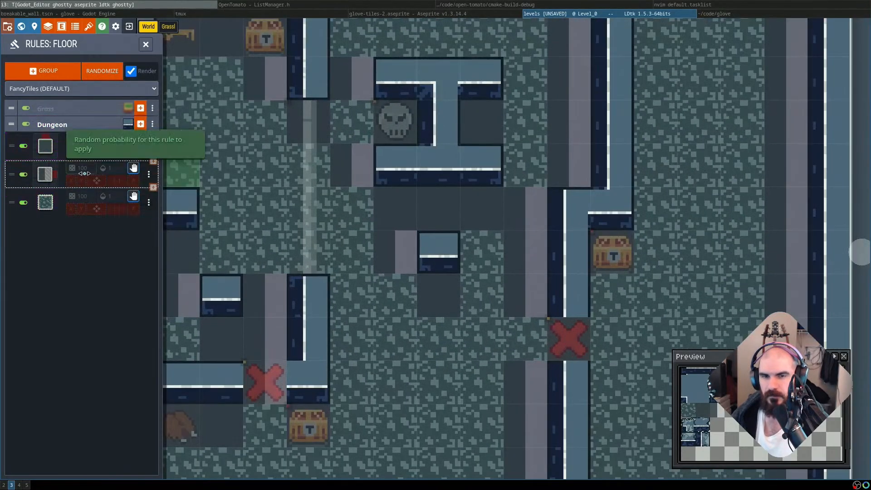
left_click(71, 180)
scroll(263, 305, "down", 2)
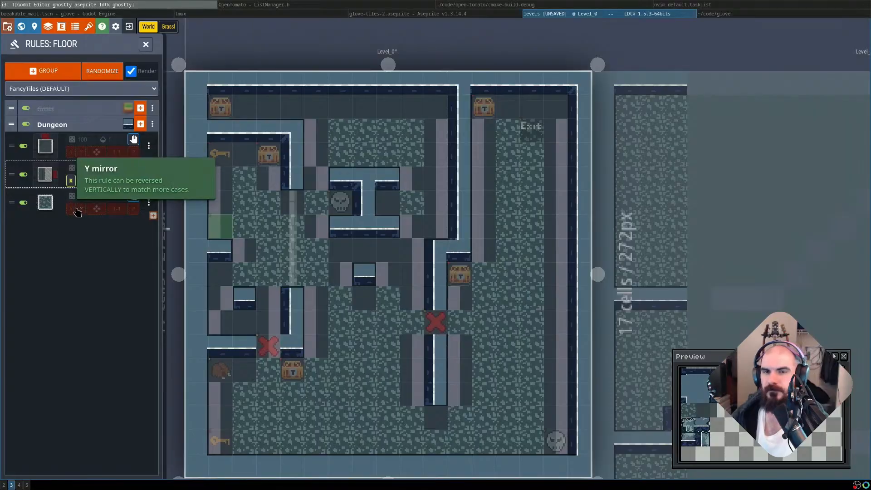
left_click(45, 174)
left_click(246, 244)
left_click(279, 244)
left_click(153, 431)
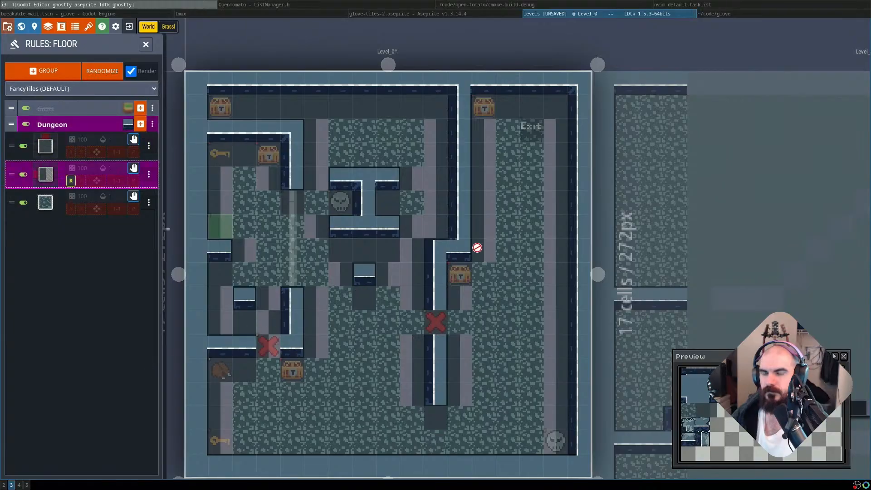
scroll(477, 249, "up", 2)
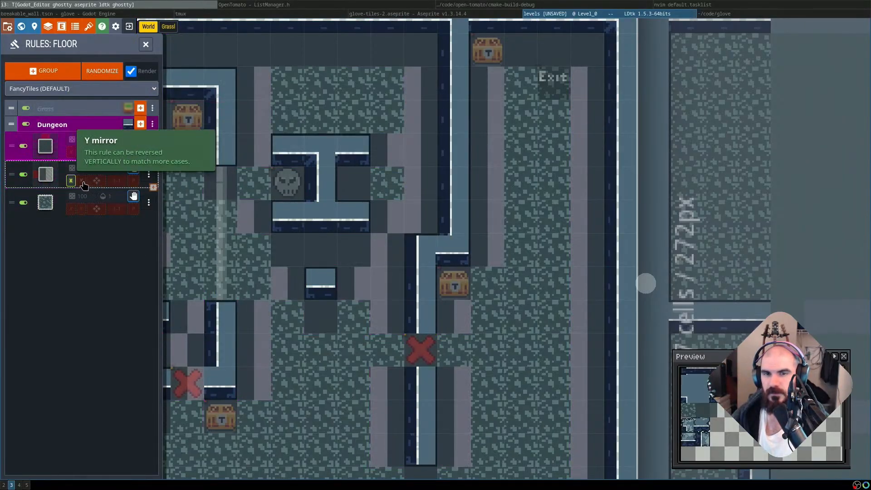
left_click(45, 203)
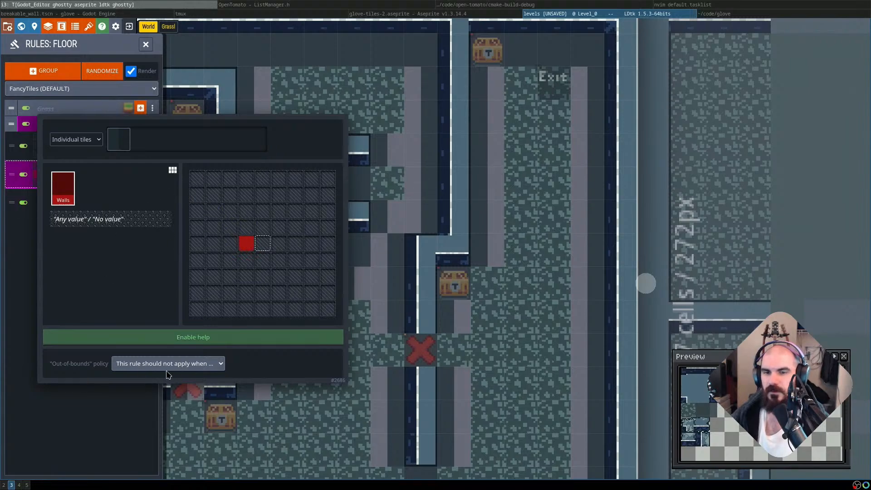
left_click(104, 415)
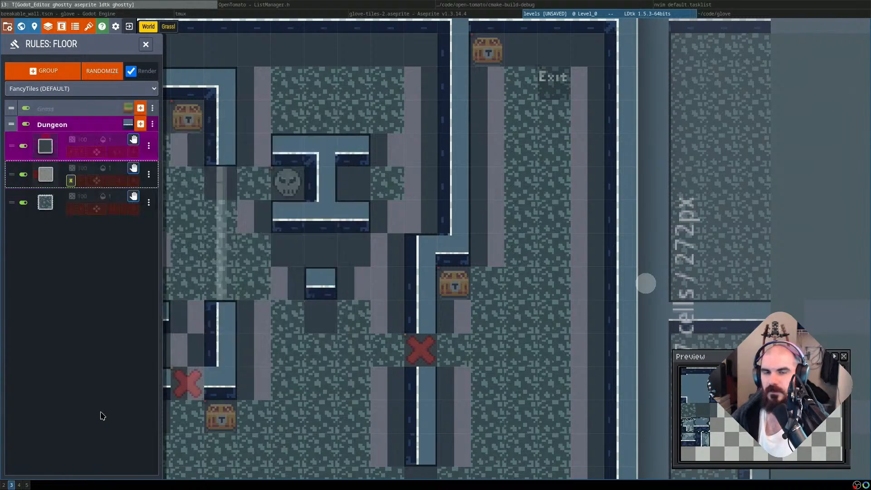
left_click(152, 125)
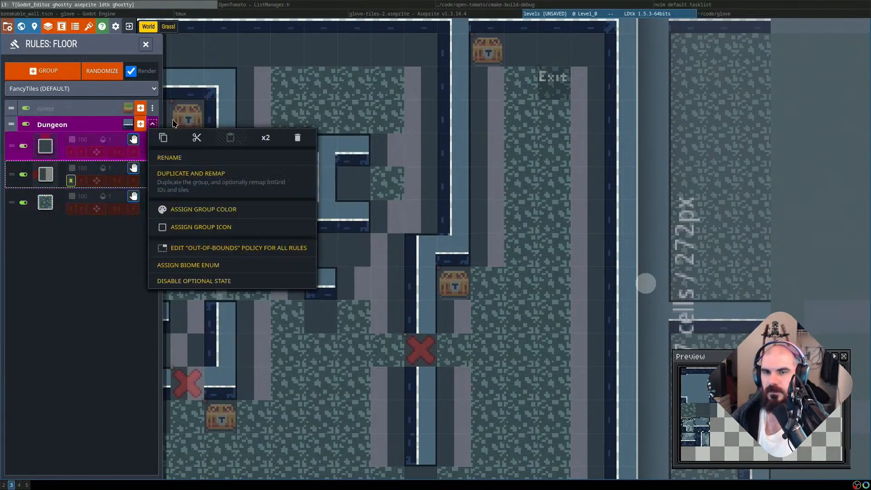
left_click(103, 278)
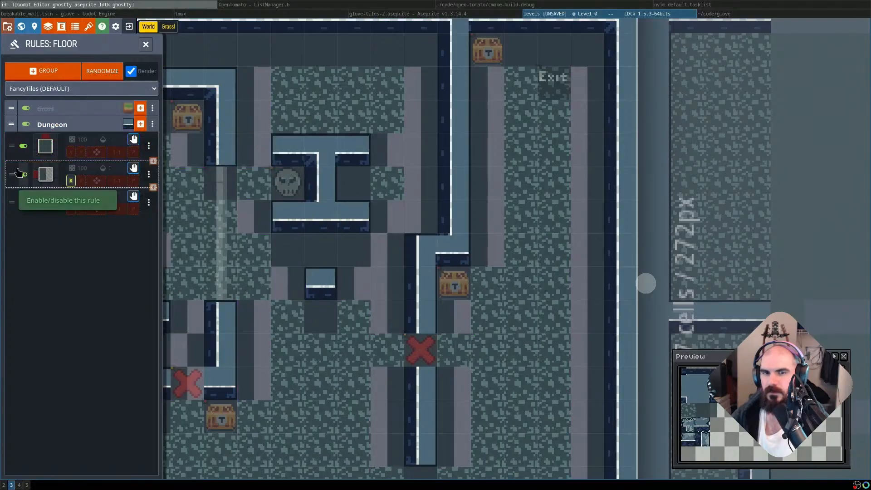
Try the half-tile rule below the patterned floor rule, and move it back above
left_click_drag(12, 174, 25, 238)
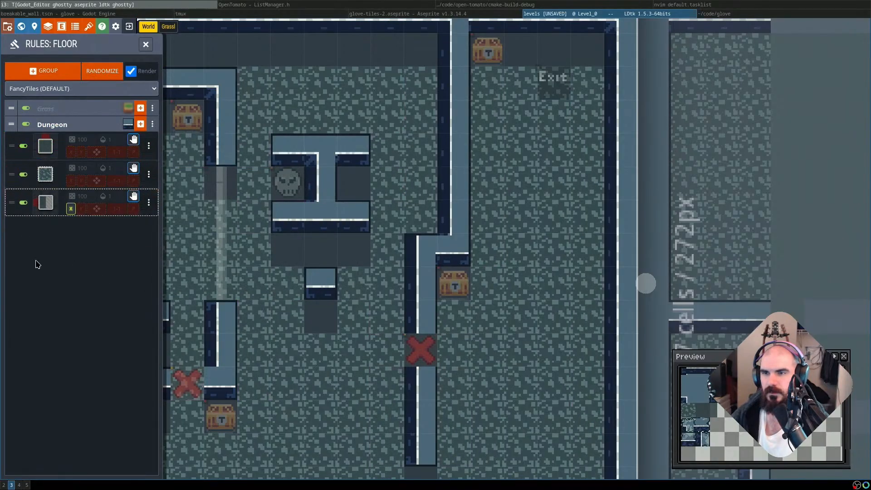
left_click_drag(11, 202, 11, 174)
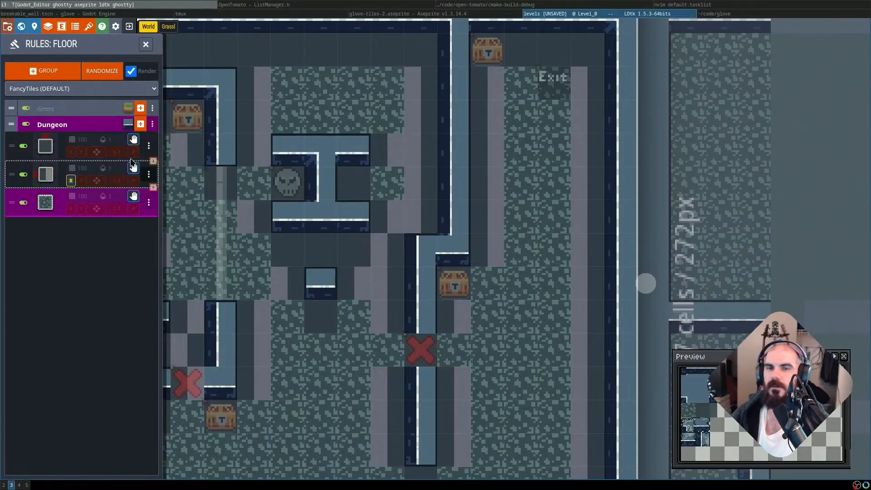
Delete the mirrored half-tile rule and the Walls-above dark floor rule, leaving only the patterned floor rule in the Dungeon group
left_click(149, 174)
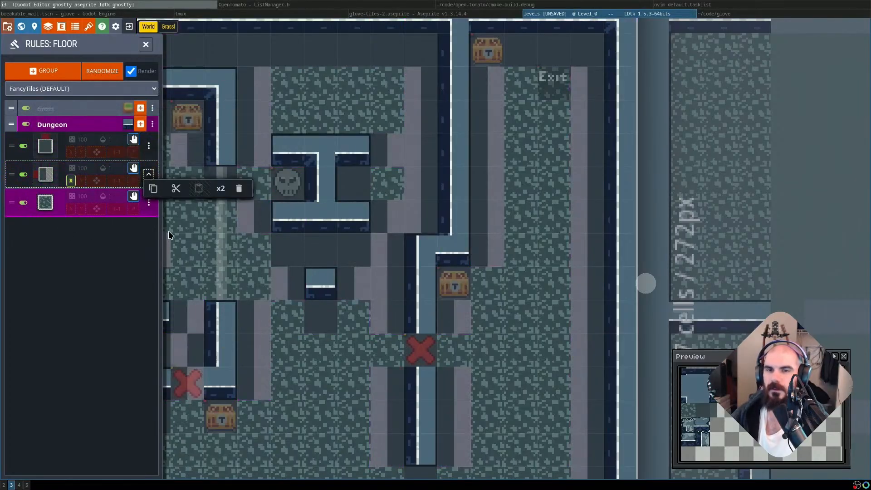
left_click(239, 189)
left_click(150, 147)
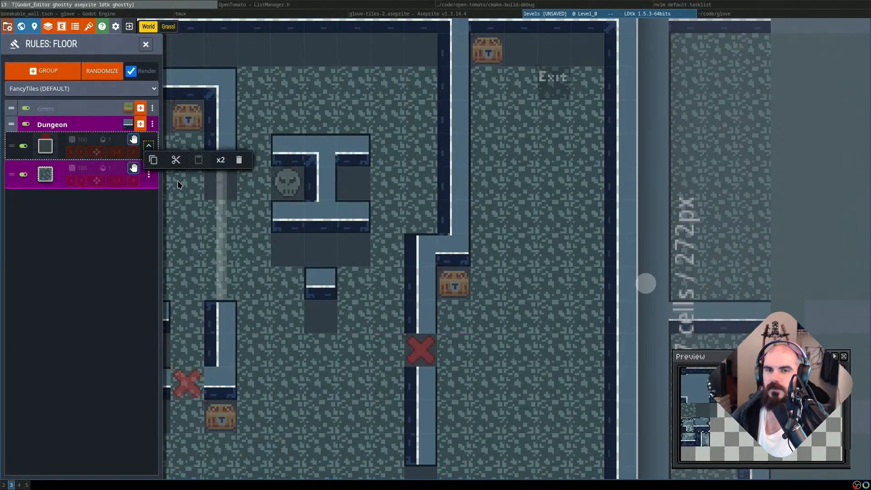
left_click(239, 159)
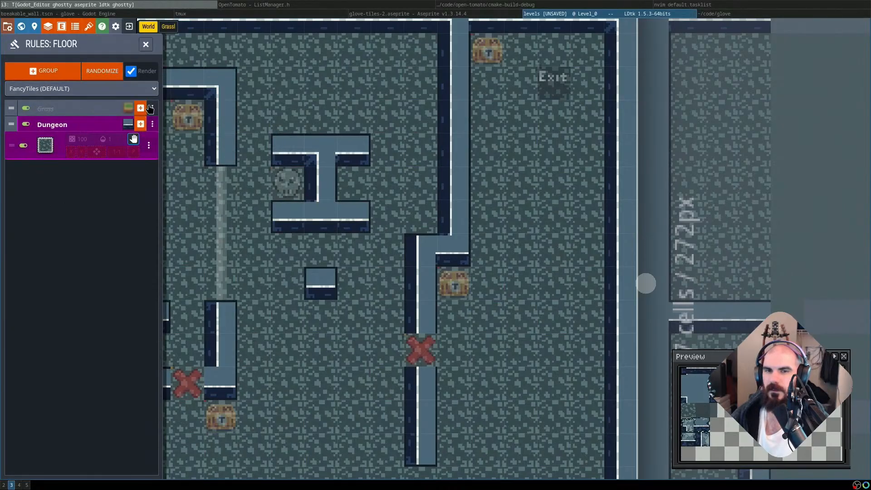
Create an empty rule group named "Shadows" in the Floor rules
left_click(53, 130)
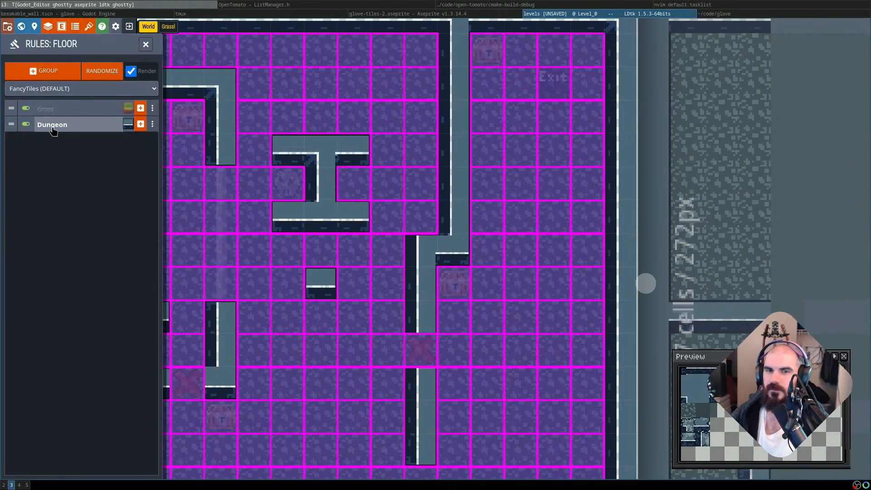
left_click(53, 129)
left_click(73, 71)
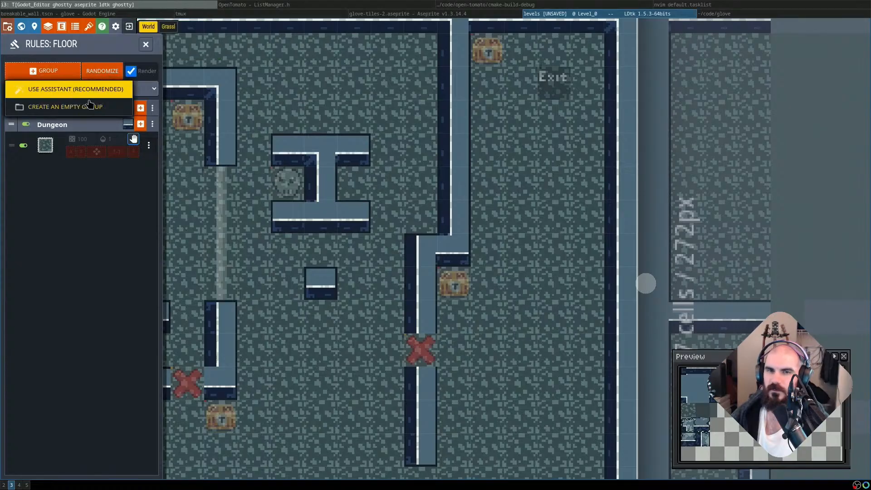
left_click(65, 106)
type("sadf")
key("BackSpace")
key("BackSpace")
key("BackSpace")
key("BackSpace")
type("SHa")
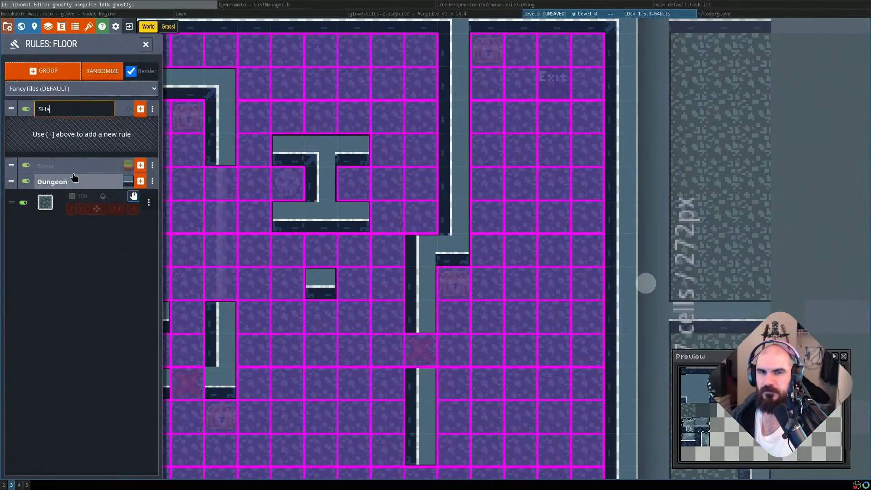
type("dows")
key("Return")
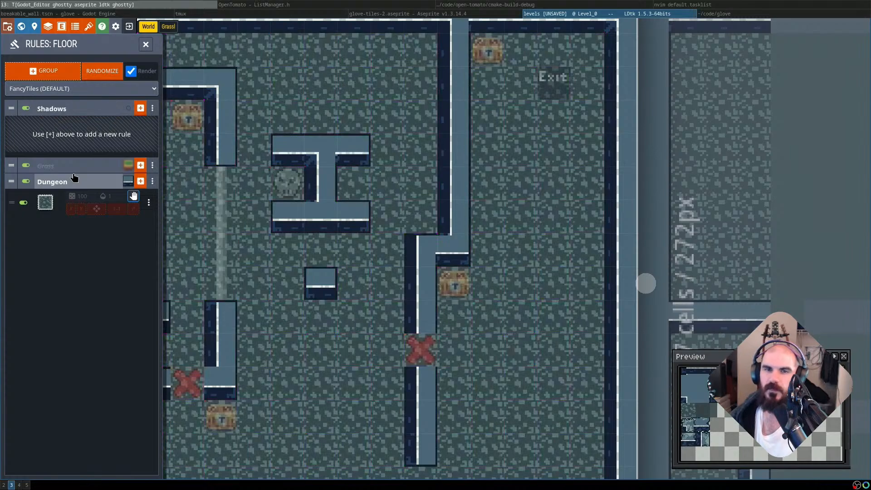
Add a rule to the Shadows group with a Walls cell directly left of the centre and the dark half tile as its tile
left_click(141, 108)
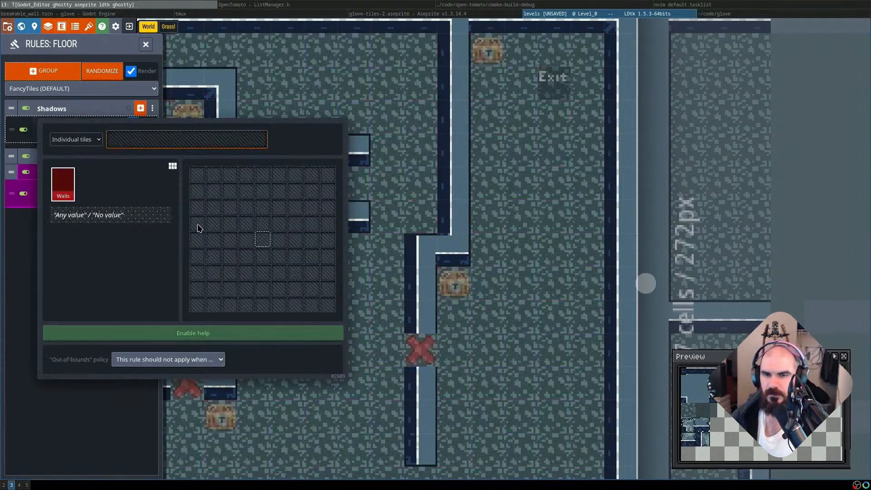
left_click(253, 241)
left_click(122, 139)
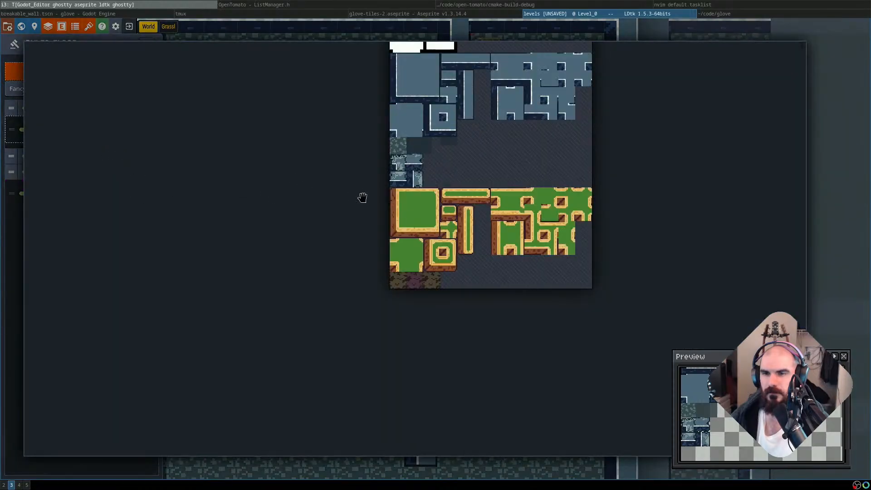
left_click(430, 147)
left_click(199, 304)
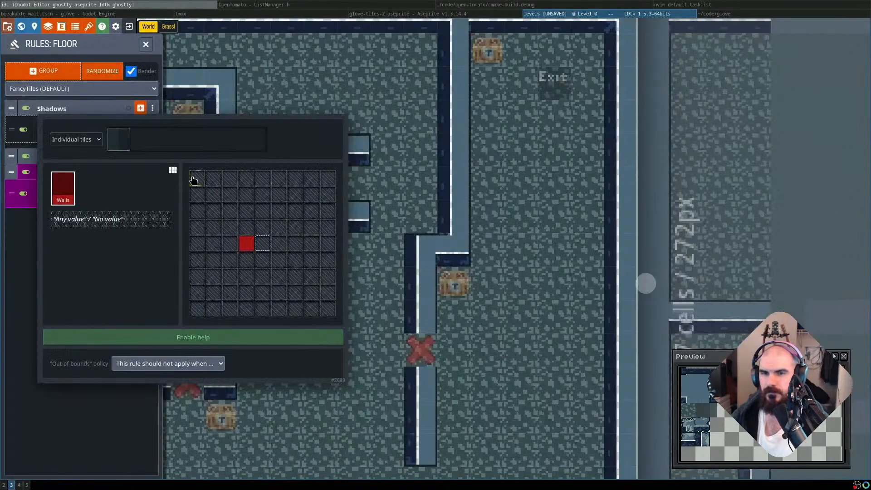
Review the wall pattern of the Shadows group's rule and the shadows it places in the level
left_click(108, 430)
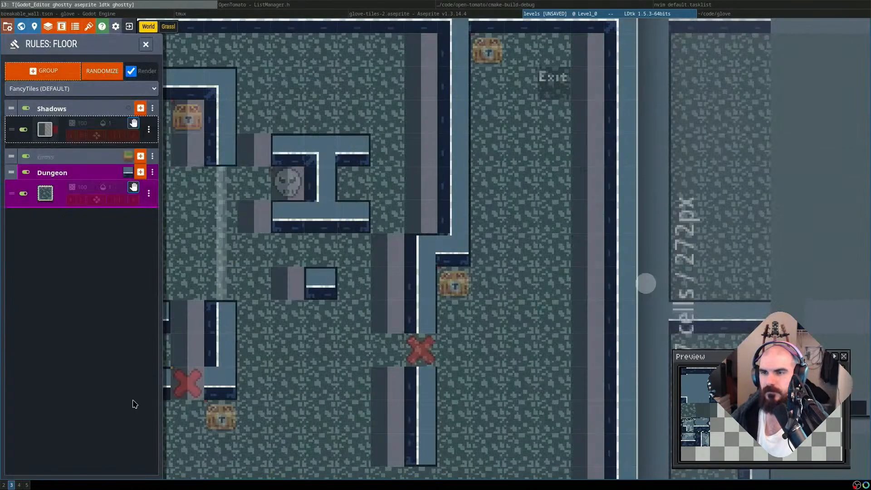
mouse_move(103, 113)
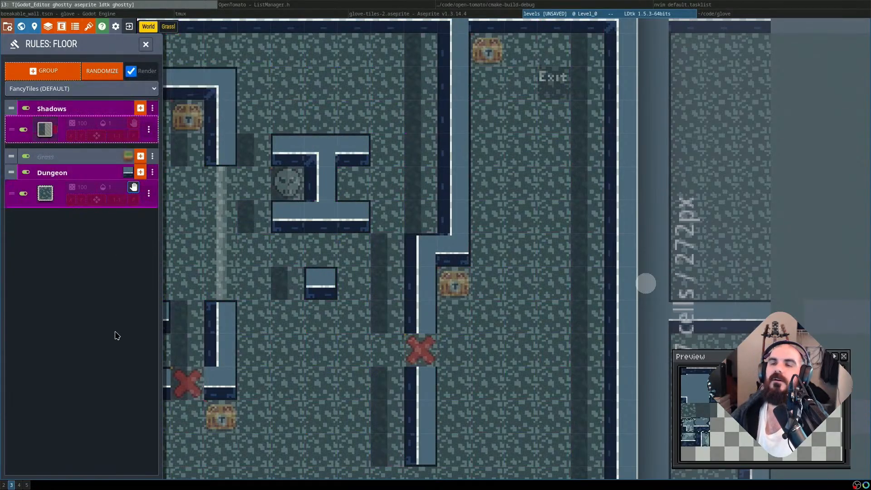
left_click(45, 129)
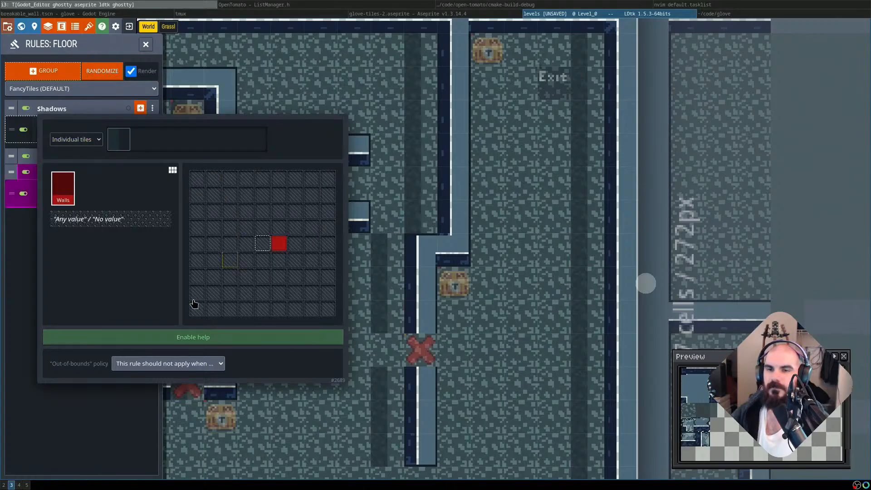
left_click(132, 417)
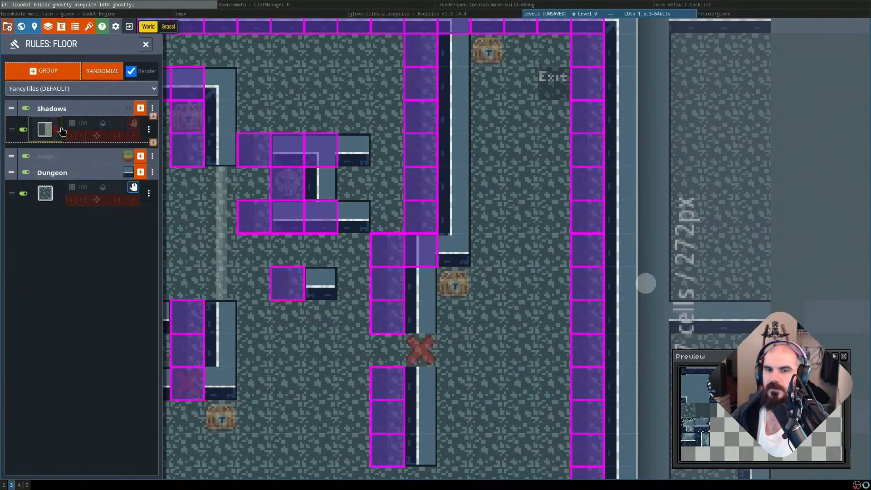
Delete the Shadows rule group from the Floor layer's rules
left_click(153, 108)
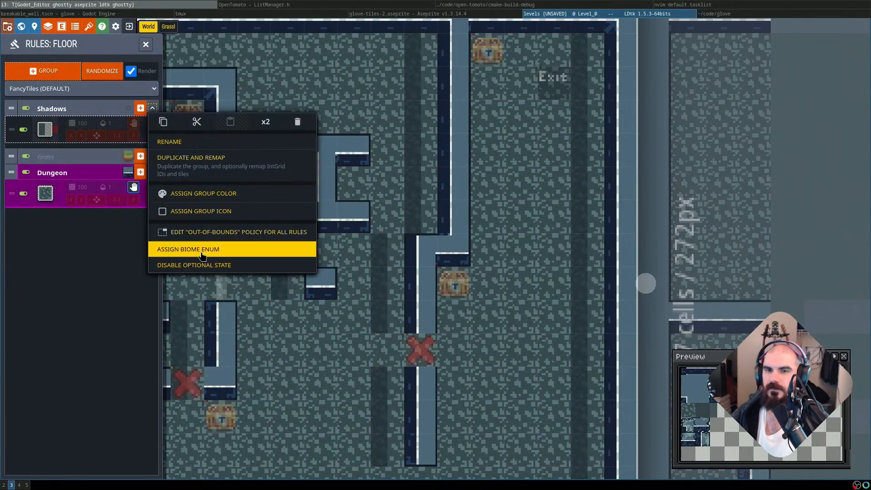
left_click(297, 122)
left_click(115, 274)
left_click(152, 109)
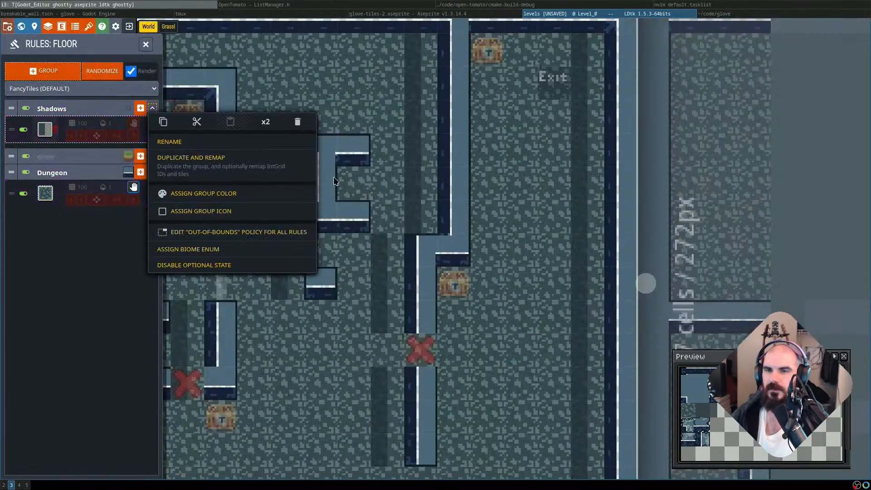
left_click(297, 121)
left_click(418, 256)
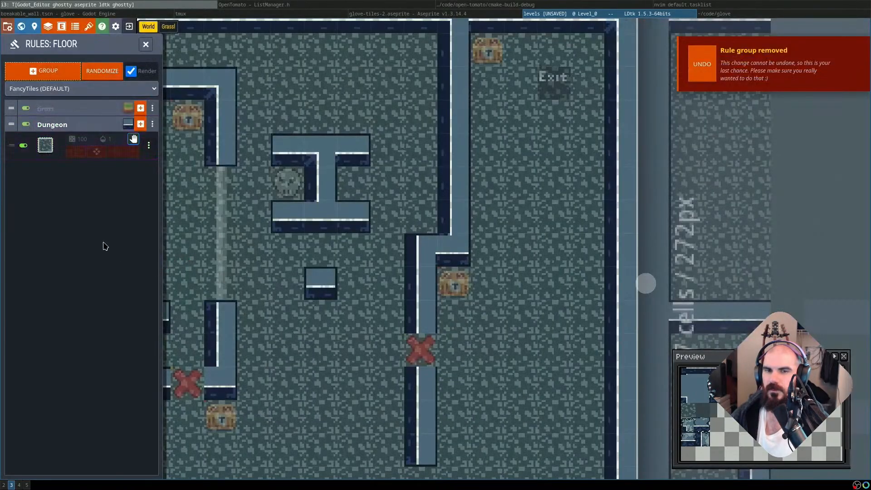
Add a Dungeon group rule that places the vertical-edge shadow tile where a Walls cell is directly right of the centre cell
left_click(140, 124)
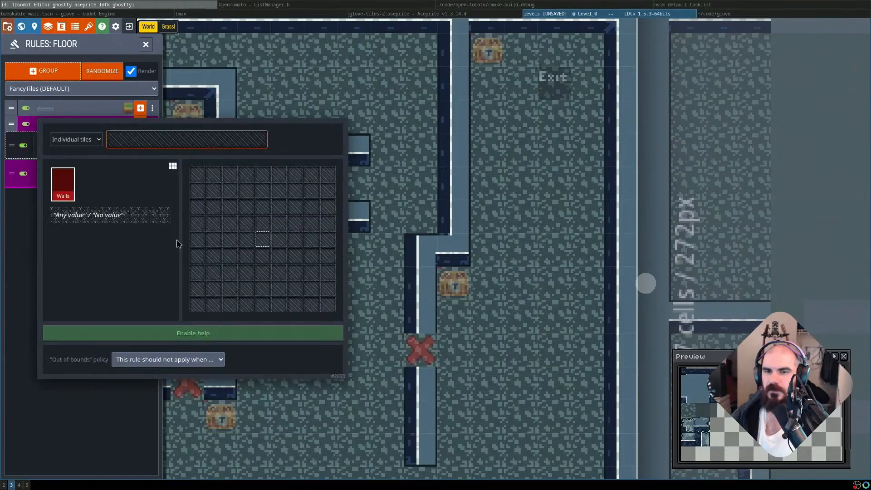
left_click(117, 139)
left_click(428, 144)
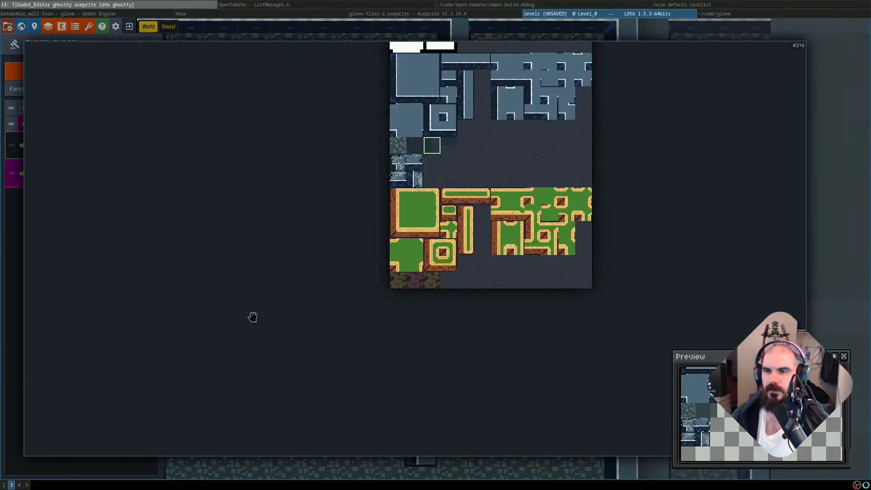
left_click(256, 316)
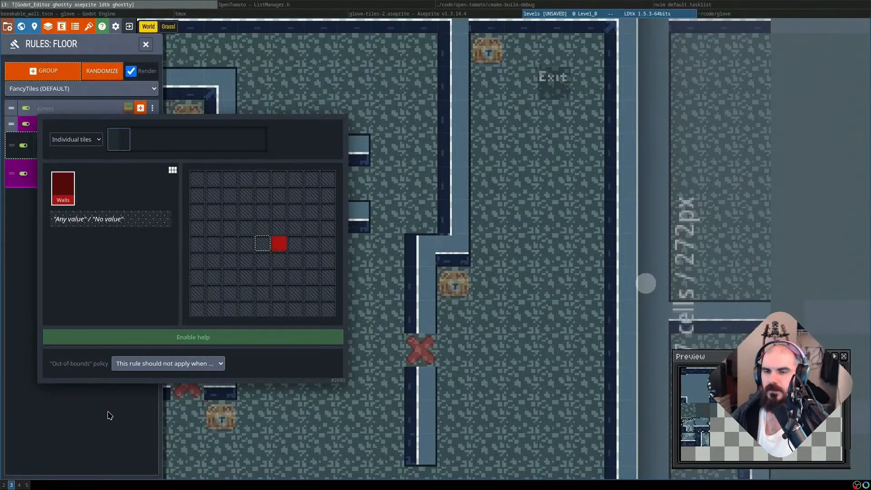
left_click(109, 414)
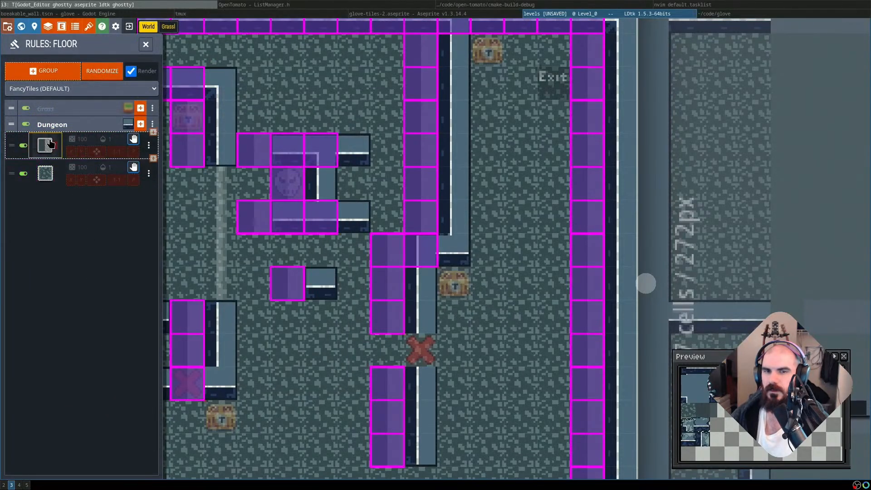
Make the side shadow rule require a wall left of centre, mirror it horizontally, and let other rules apply after a match
left_click(46, 145)
left_click(246, 243)
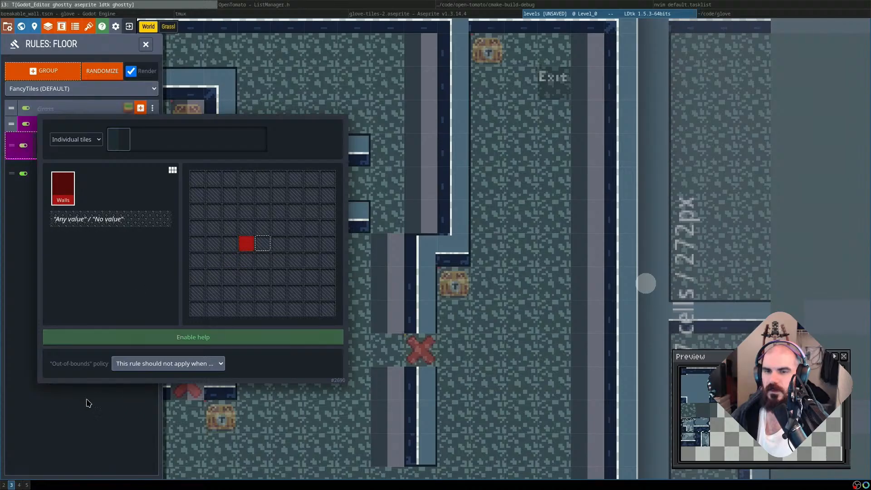
left_click(87, 396)
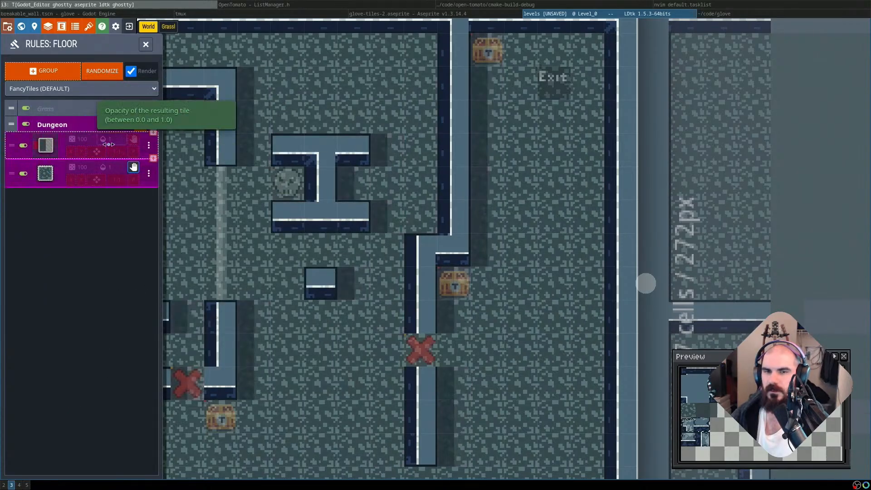
left_click(70, 151)
scroll(332, 310, "down", 5)
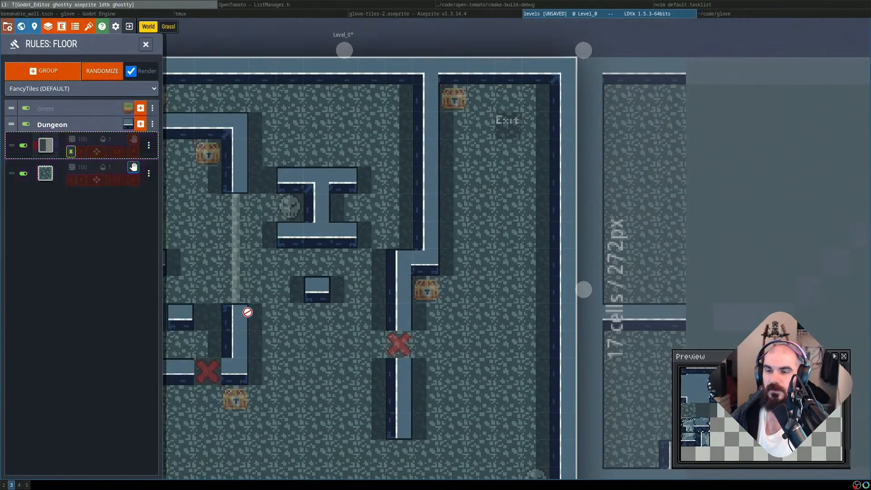
scroll(376, 334, "up", 1)
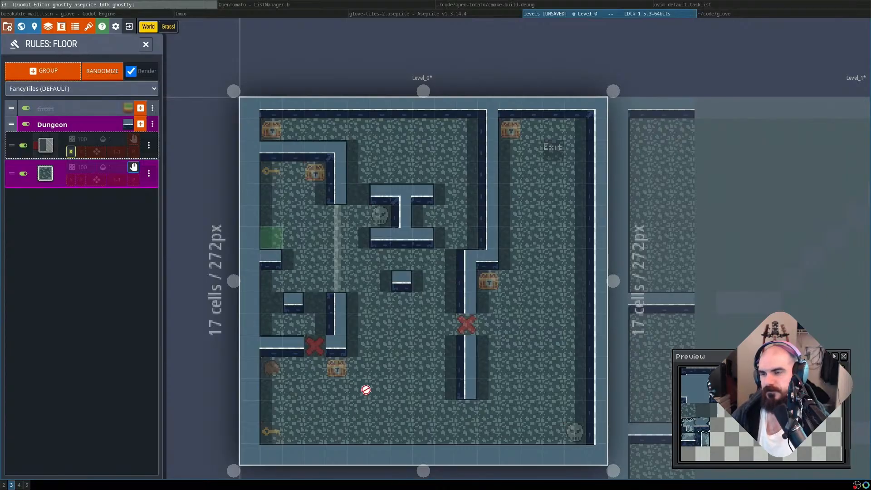
Add a second Dungeon shadow rule placing the horizontal shadow tile beneath a Walls cell, allowing other rules to apply after a match
left_click(141, 124)
left_click(114, 144)
left_click(437, 146)
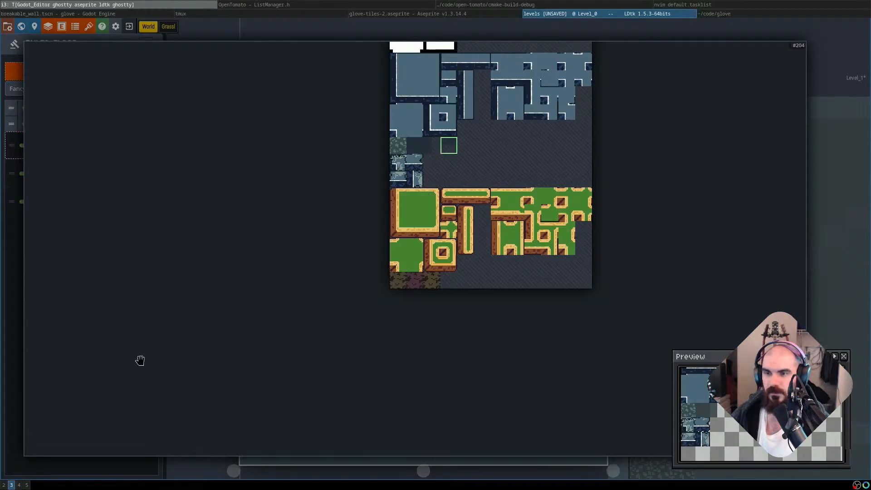
left_click(130, 309)
left_click(262, 228)
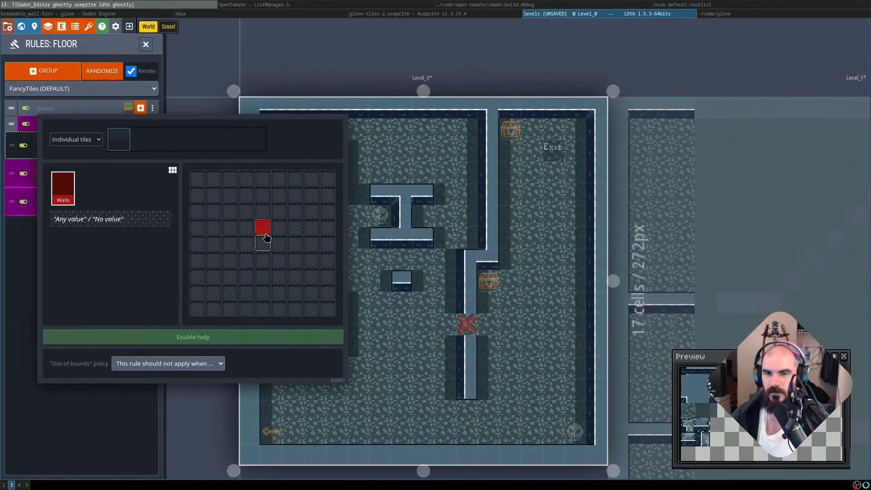
left_click(122, 392)
left_click(133, 140)
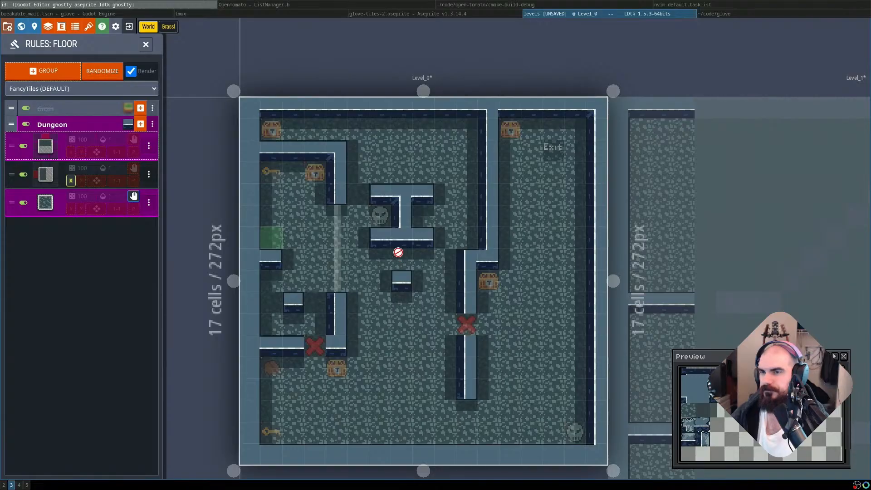
scroll(485, 185, "down", 1)
scroll(486, 191, "up", 2)
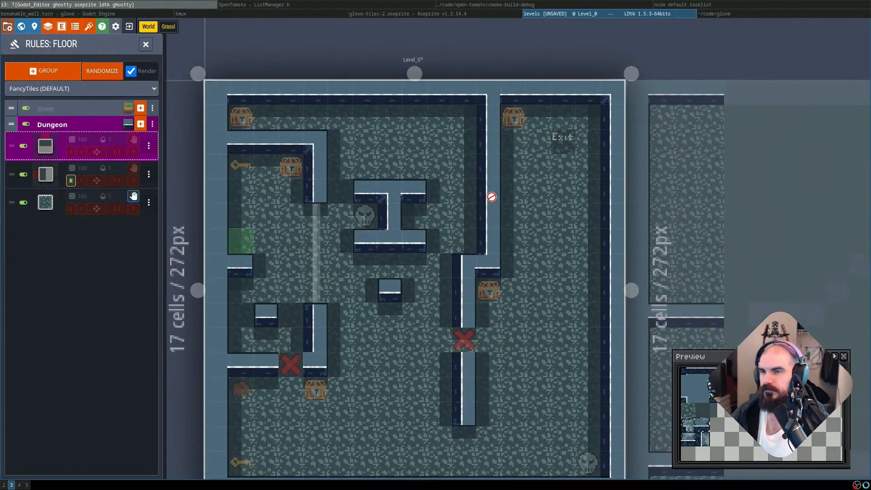
scroll(488, 194, "up", 1)
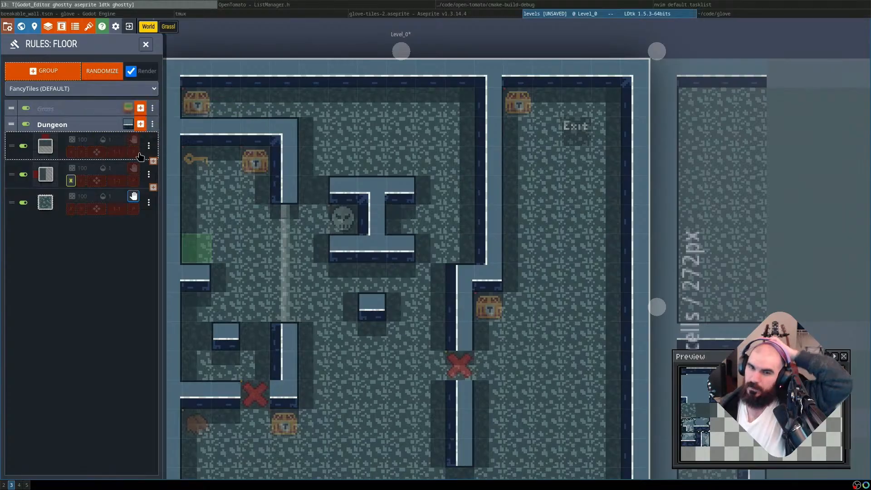
Try toggling the break-on-match option on and off for both Dungeon shadow rules
left_click(134, 169)
left_click(134, 168)
left_click(134, 168)
left_click(134, 168)
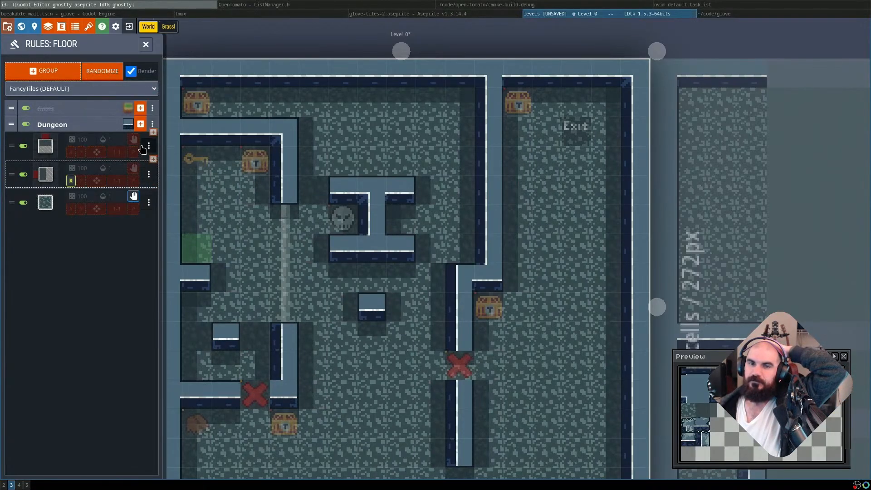
left_click(135, 143)
left_click(136, 143)
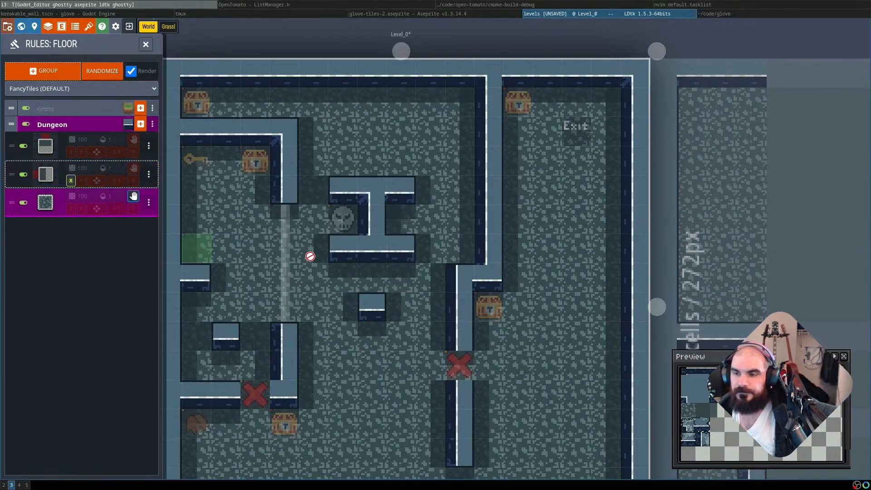
Check the shadows across the whole of Level_0 and save the levels project
scroll(386, 274, "down", 1)
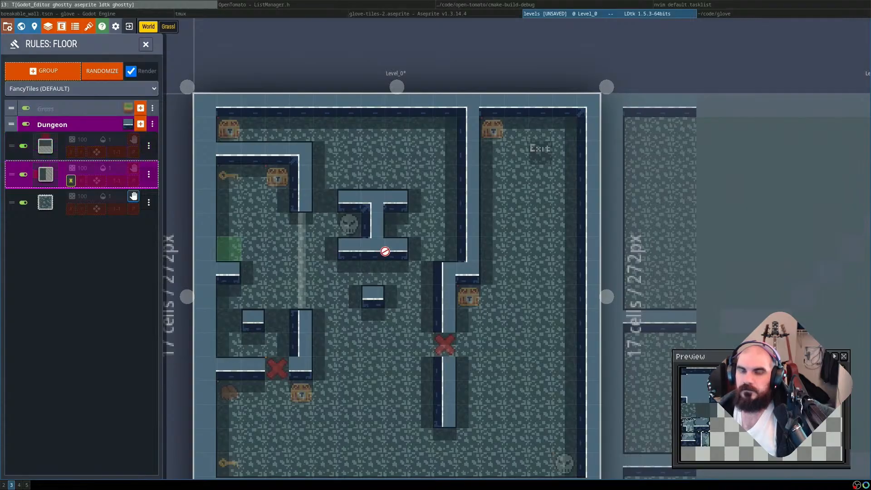
scroll(459, 221, "down", 1)
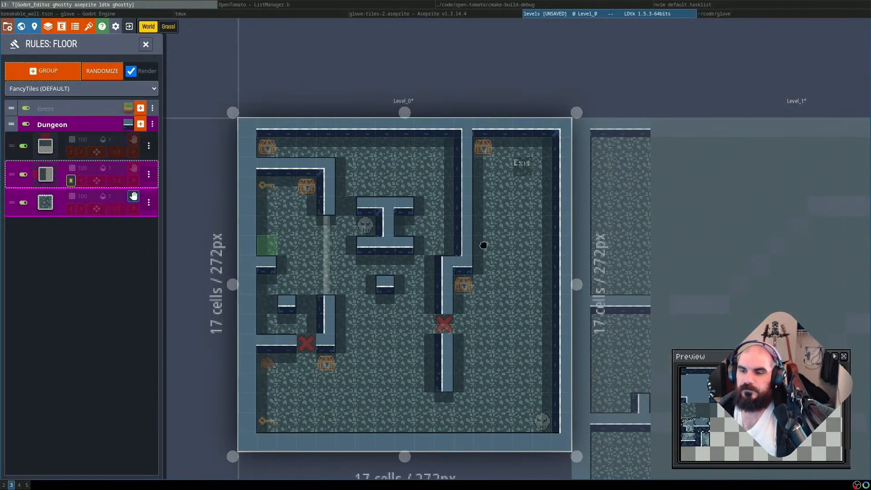
left_click_drag(485, 252, 460, 211)
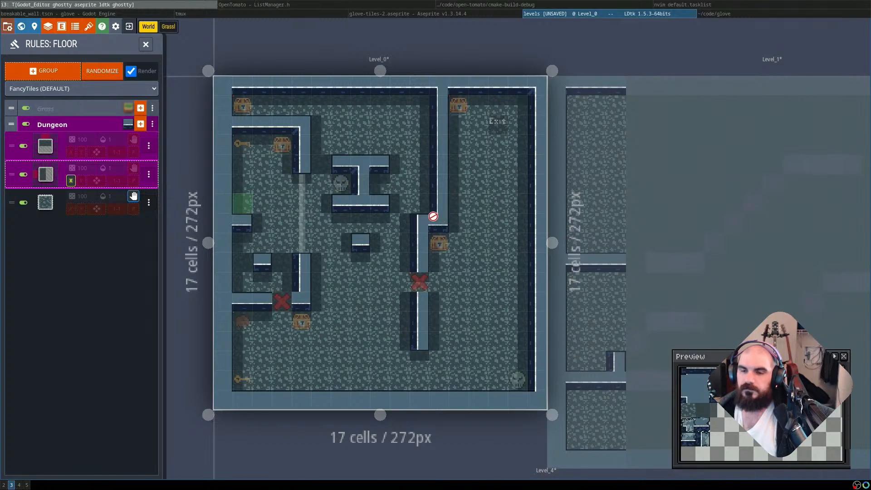
key("ctrl+s")
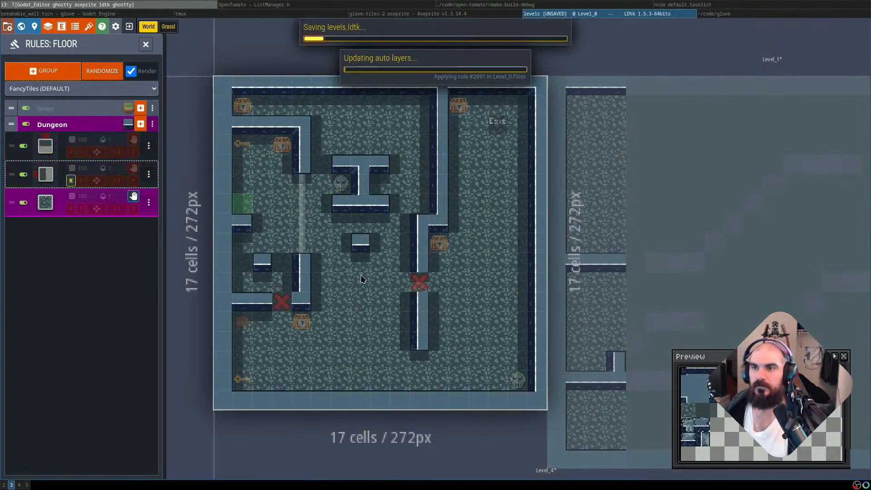
Switch to the Godot editor and run the glove project
key("super+h")
key("super+h")
key("super+h")
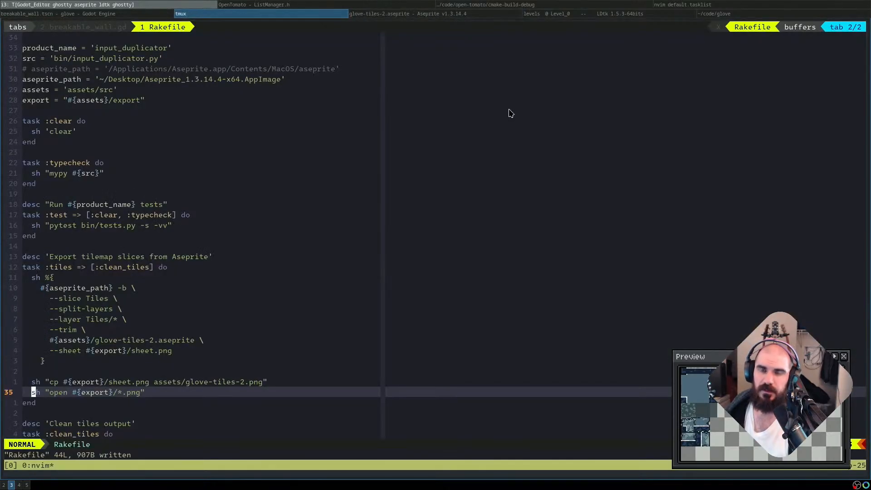
key("F5")
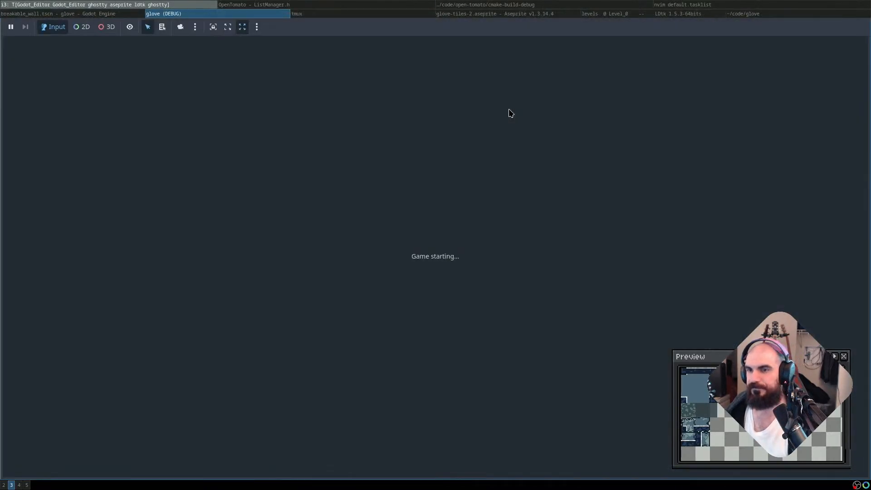
Walk the Elf through the level to check how the floor beside the walls renders, and stop the game
key("w")
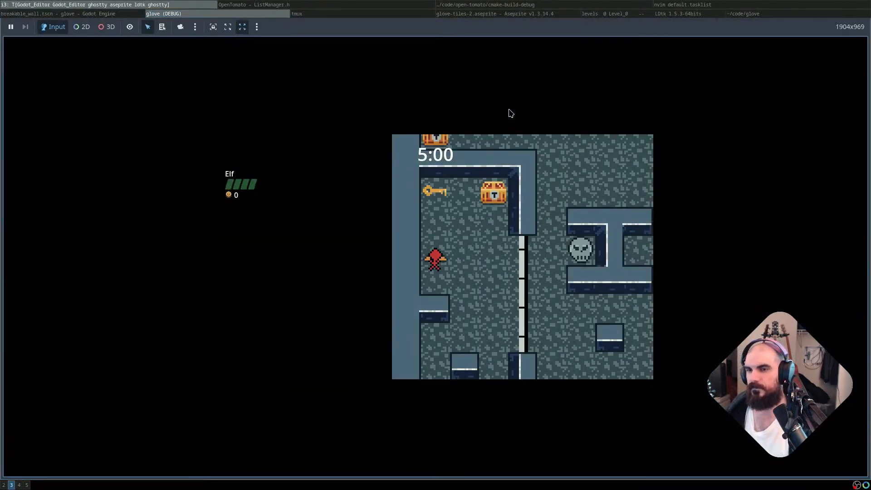
key("d")
key("s")
key("d")
key("s")
key("a")
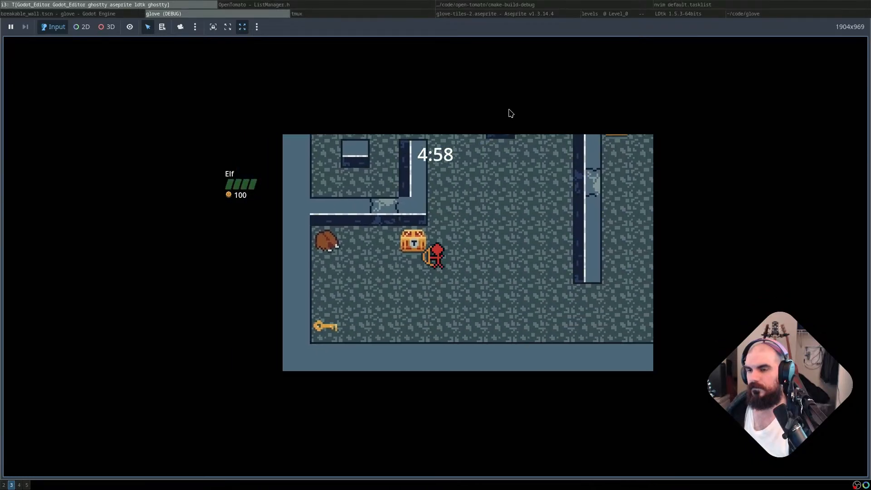
key("s")
key("d")
key("s")
key("F8")
Close the breakable_wall scene and expand the scenes folder in the project files
middle_click(376, 53)
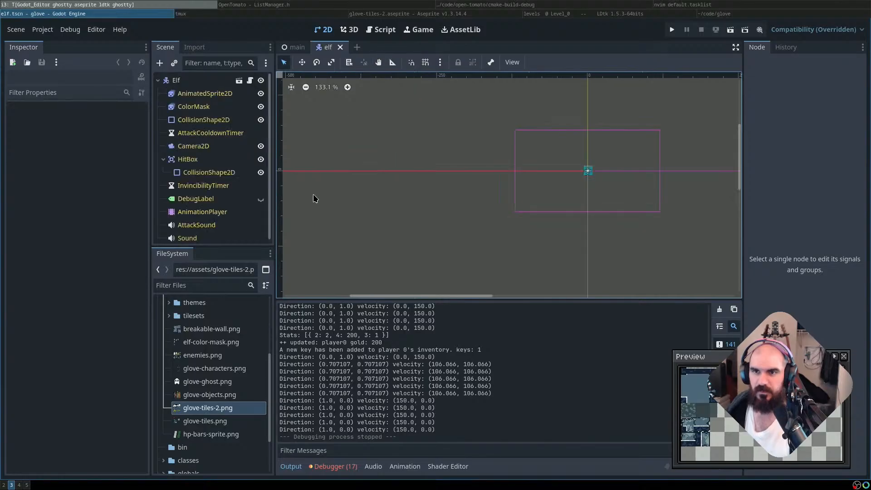
scroll(226, 412, "down", 3)
scroll(226, 412, "up", 3)
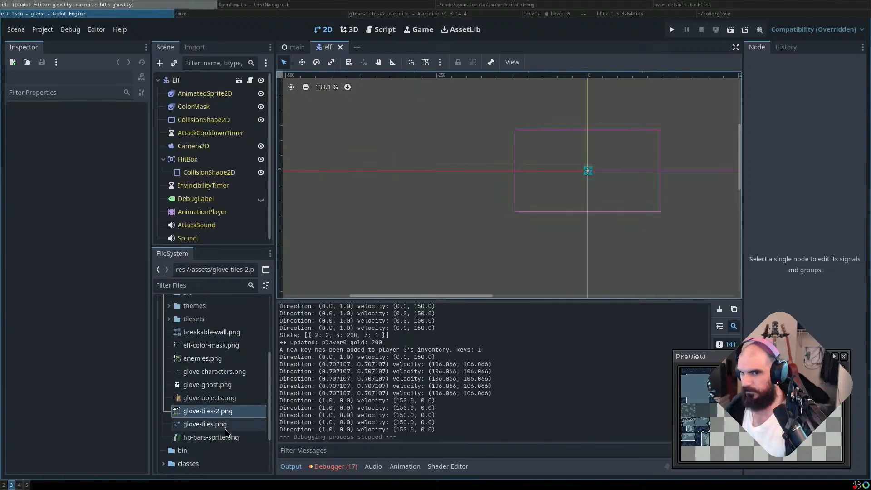
scroll(214, 431, "up", 3)
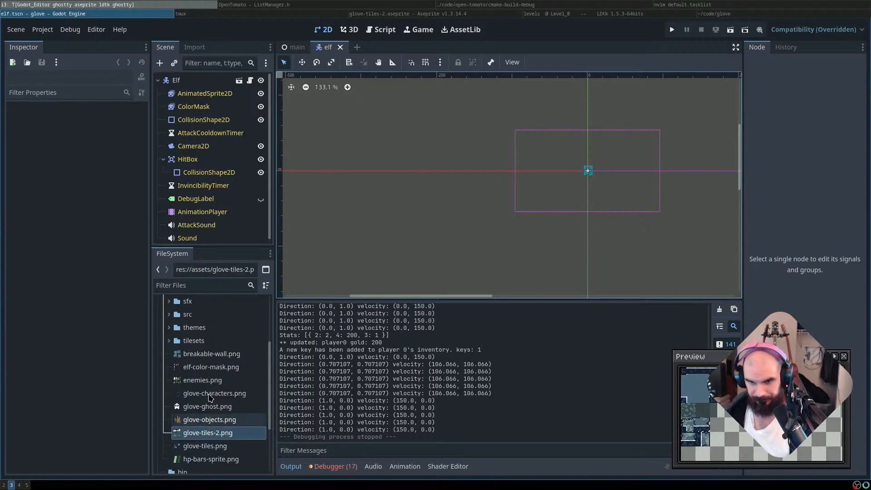
scroll(202, 385, "down", 5)
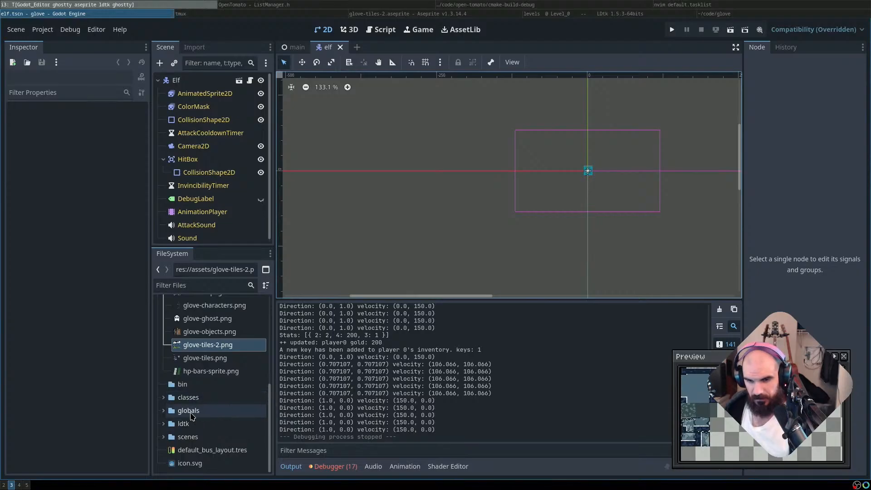
double_click(200, 436)
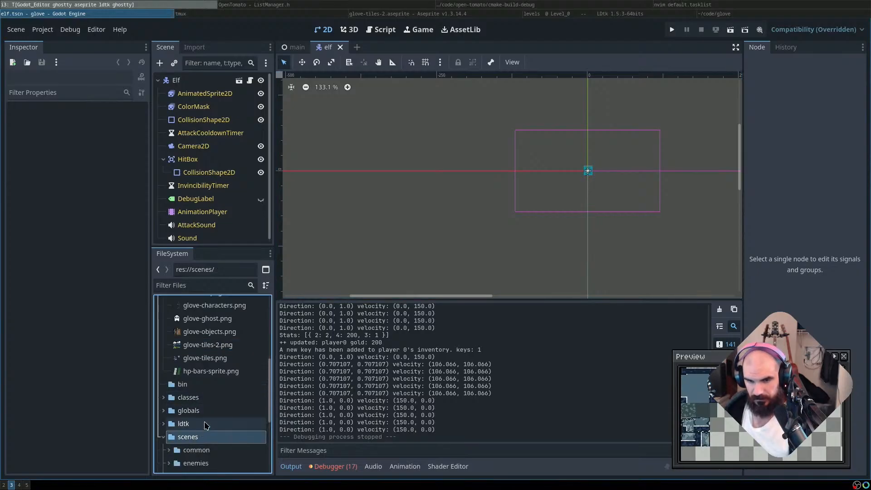
Reimport levels.ldtk from the scenes folder as an LDTK Scene
scroll(220, 408, "down", 5)
left_click(198, 436)
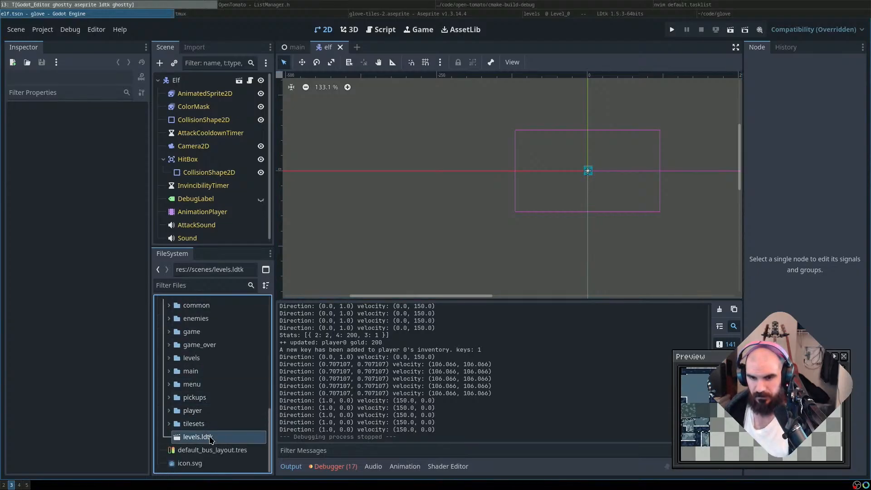
left_click_drag(754, 357, 438, 337)
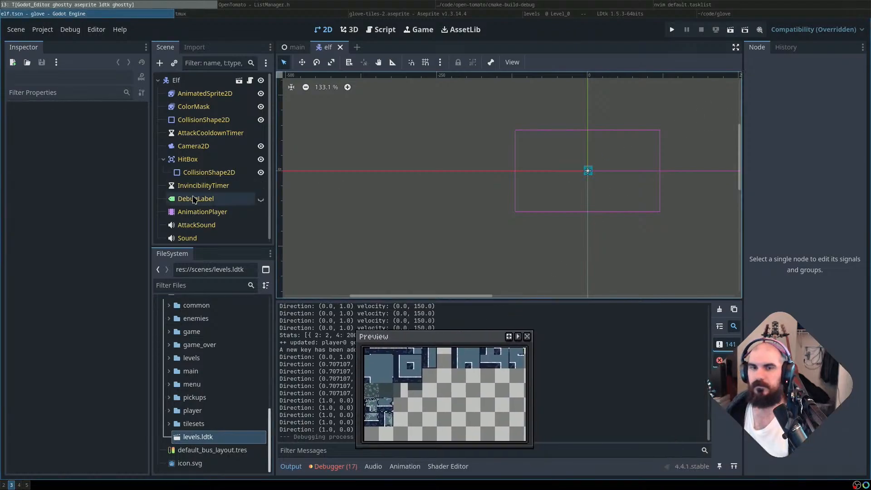
left_click(194, 47)
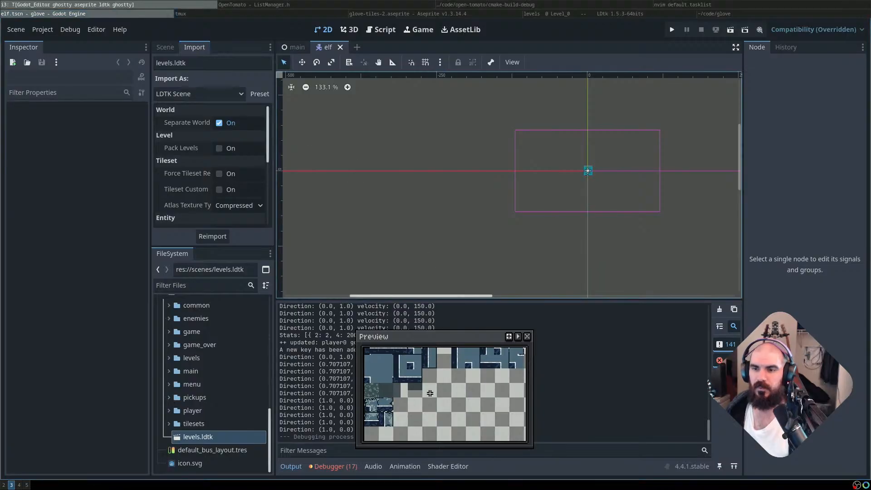
left_click_drag(431, 390, 739, 387)
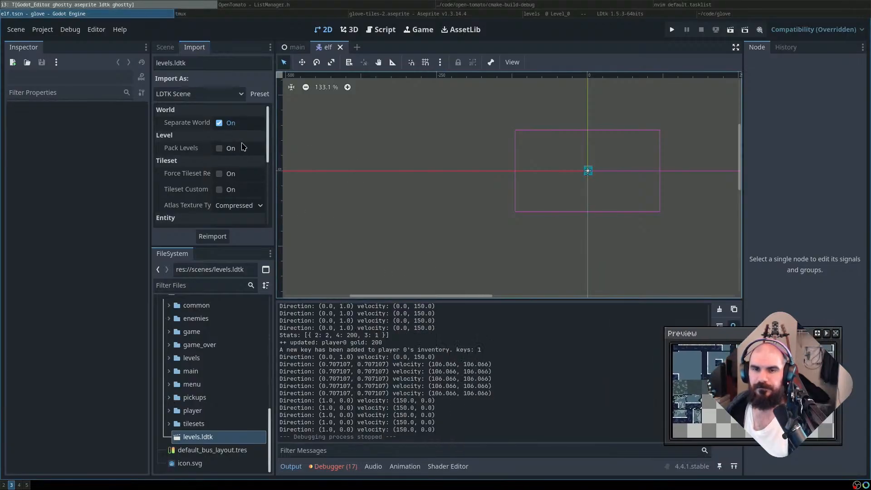
left_click(215, 237)
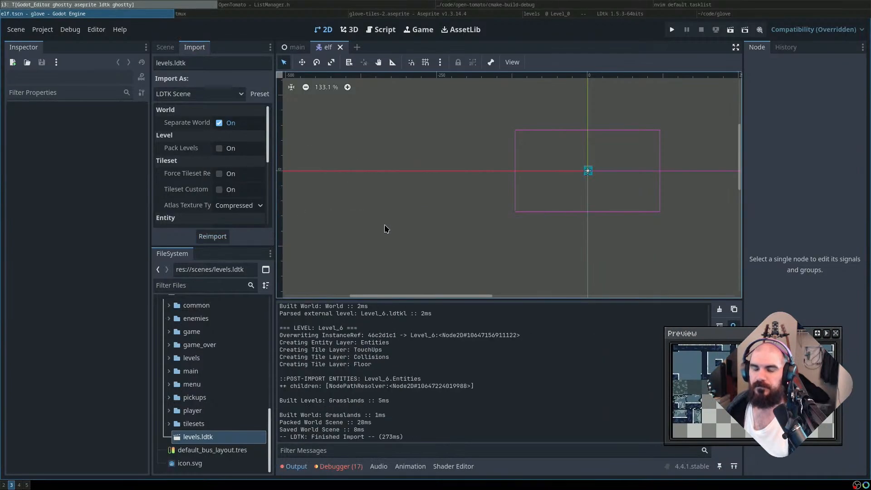
Run the project, start the game, walk the Elf through the level to check the floor beside the walls, and close the game
key("F5")
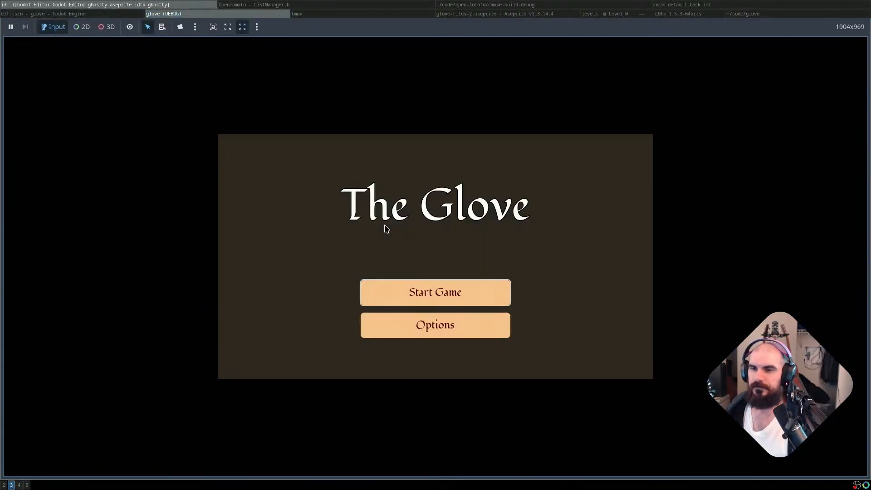
key("space")
key("space")
key("Up")
key("Right")
key("Down")
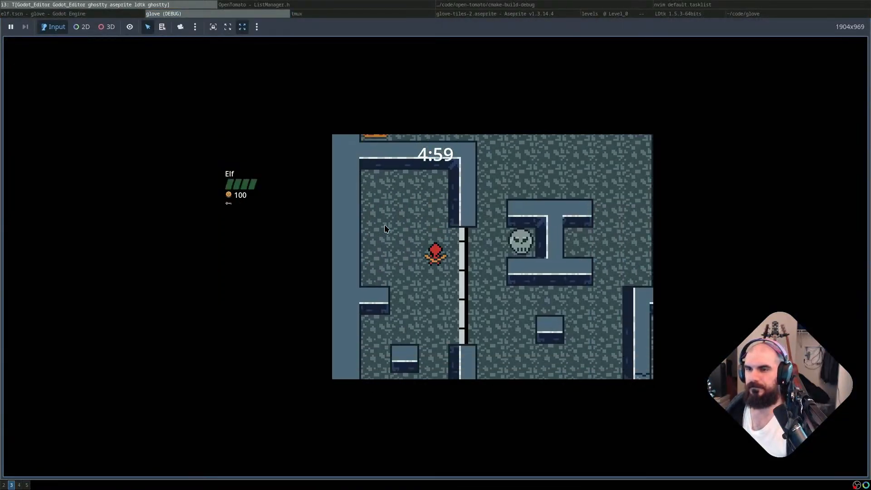
key("Right")
key("Up")
key("Down")
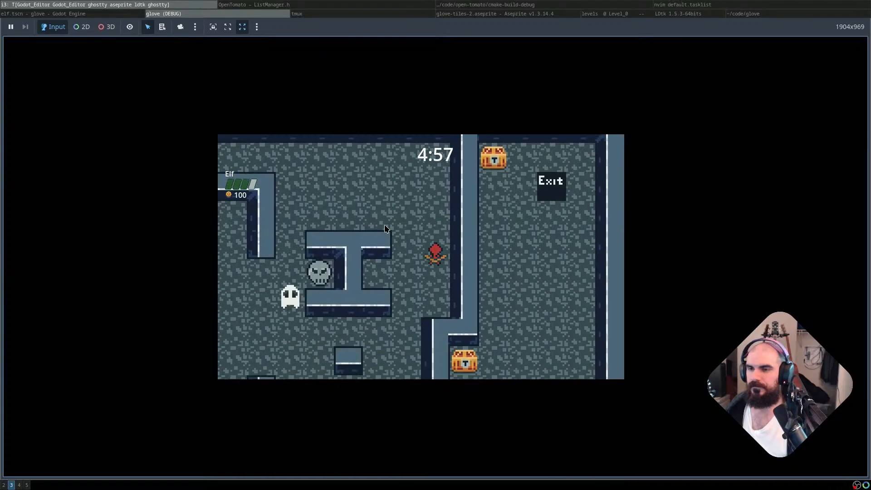
key("Down")
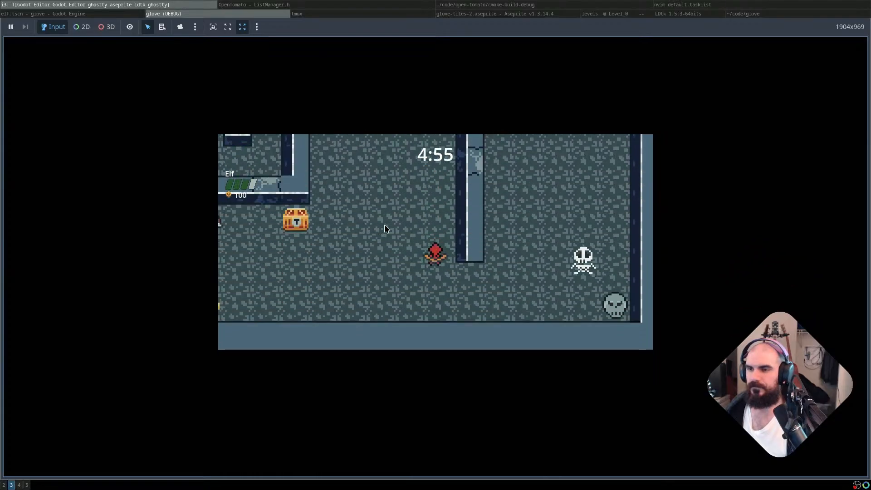
key("super+shift+q")
Switch to LDtk, inspect the floor shadows in Level_1 and Level_0, and save the levels project
key("super+Right")
key("super+Right")
key("super+Right")
key("super+Right")
key("super+Left")
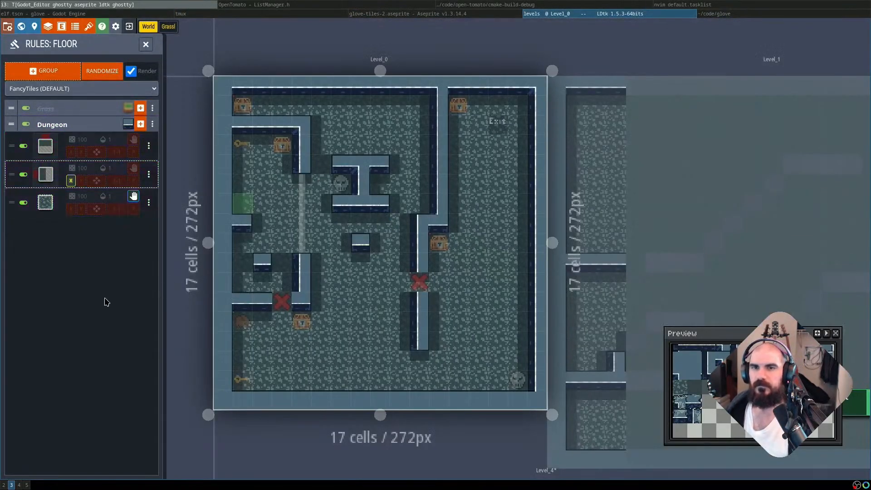
scroll(211, 254, "down", 3)
left_click(519, 222)
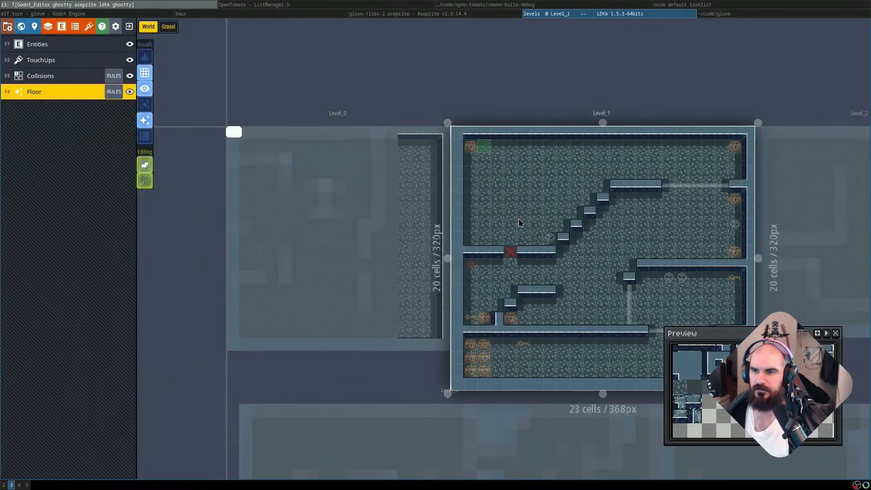
left_click(265, 231)
scroll(265, 232, "up", 4)
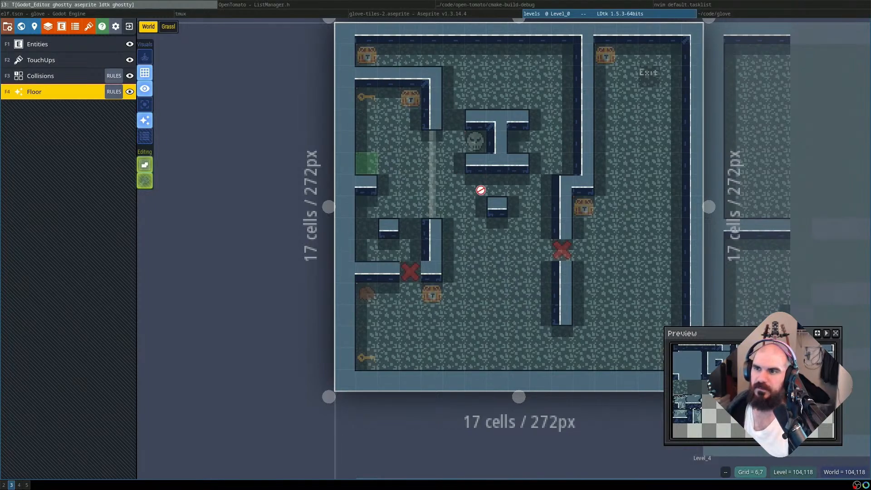
key("ctrl+s")
Switch to Aseprite and trim the dungeon layer's vertical shadow tile to a strip 4 px wide
key("super+Left")
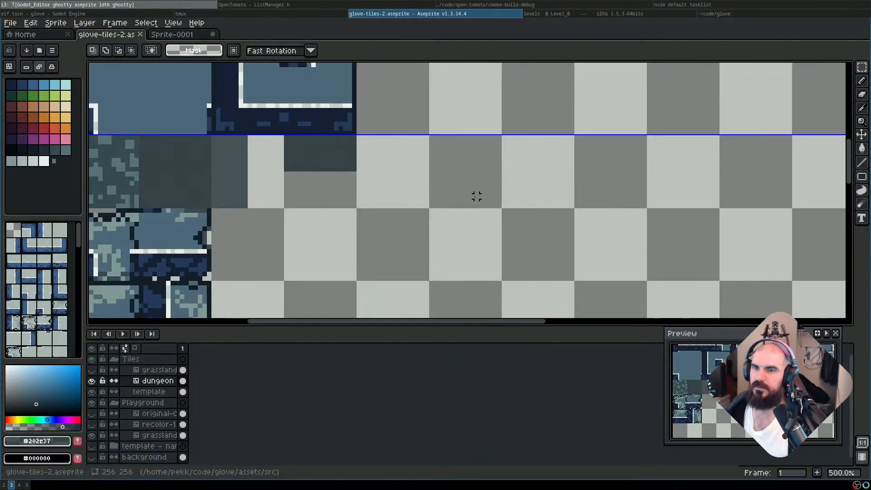
scroll(313, 156, "up", 2)
scroll(261, 155, "up", 2)
left_click_drag(266, 156, 424, 190)
scroll(423, 190, "down", 1)
left_click_drag(394, 285, 378, 113)
key("Delete")
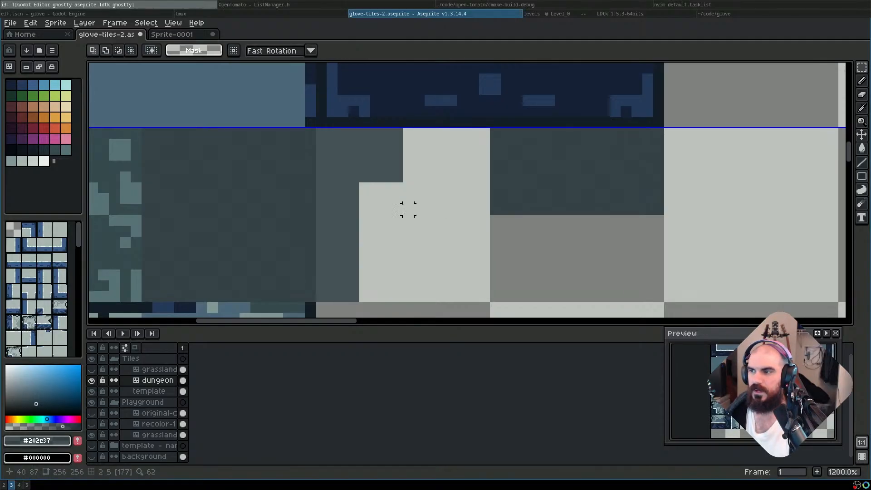
left_click_drag(398, 177, 364, 134)
key("Delete")
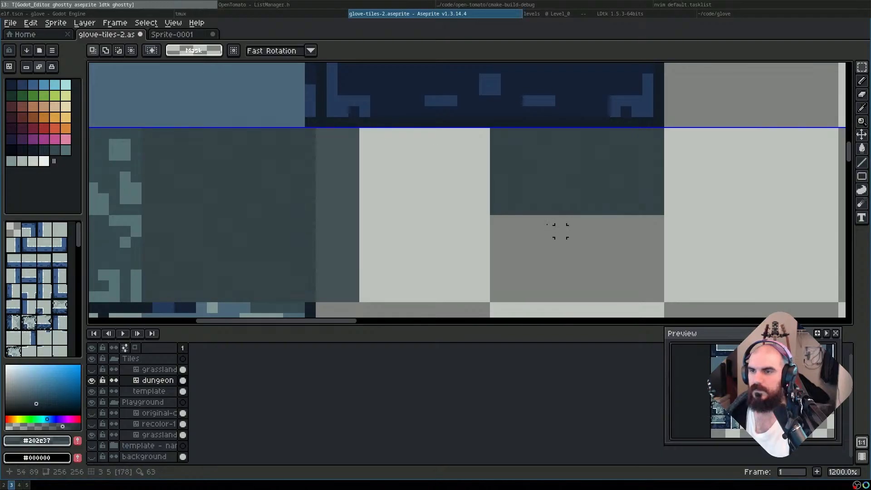
Trim the horizontal shadow tile to a strip 4 px high and save glove-tiles-2.aseprite
left_click_drag(495, 209, 659, 178)
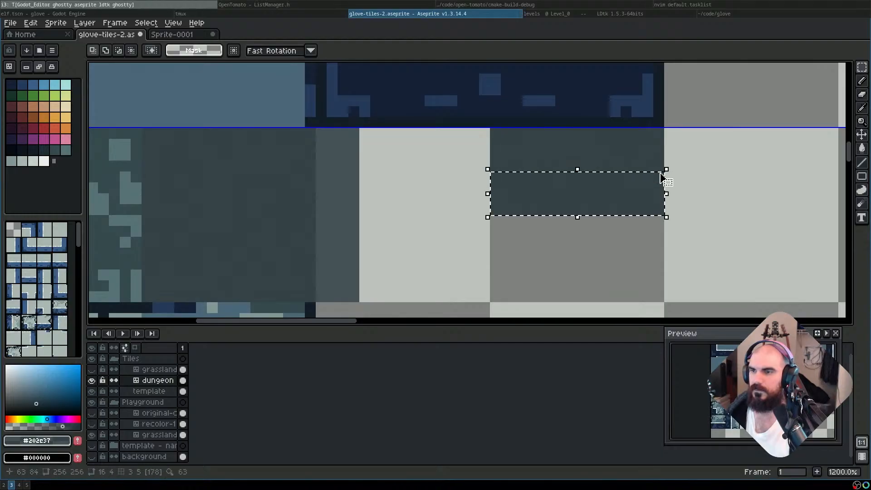
key("Delete")
key("ctrl+s")
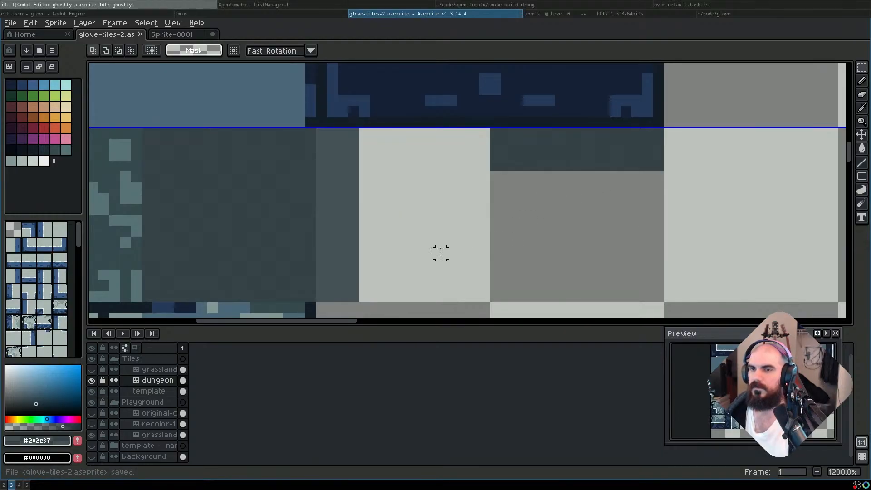
Re-export the tileset with rake tiles in the terminal and check the narrowed shadows on Level_0 in LDtk
key("super+l")
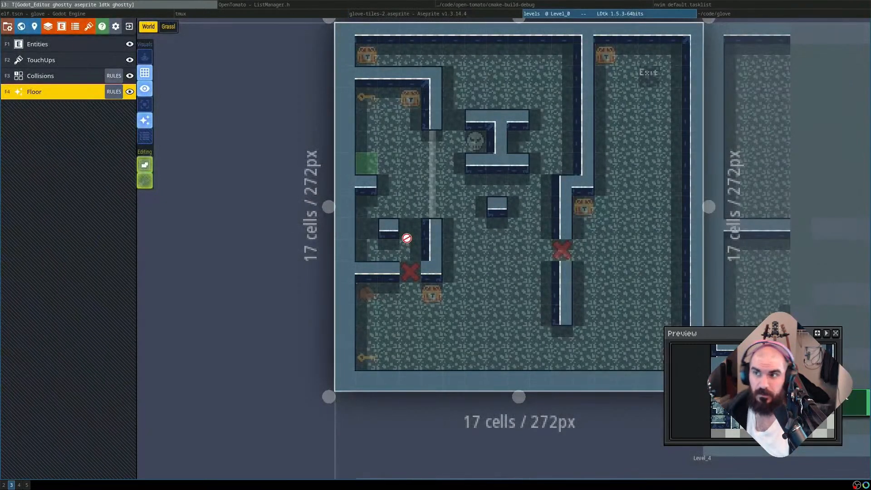
key("super+l")
key("Return")
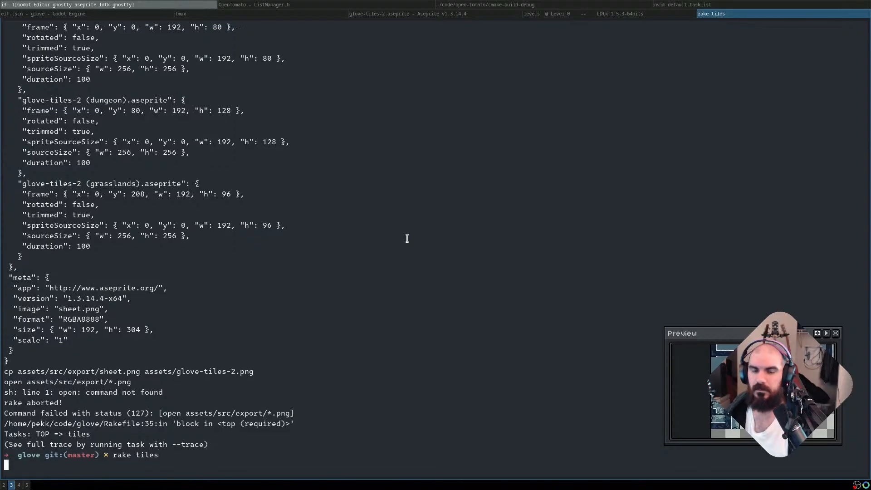
key("super+h")
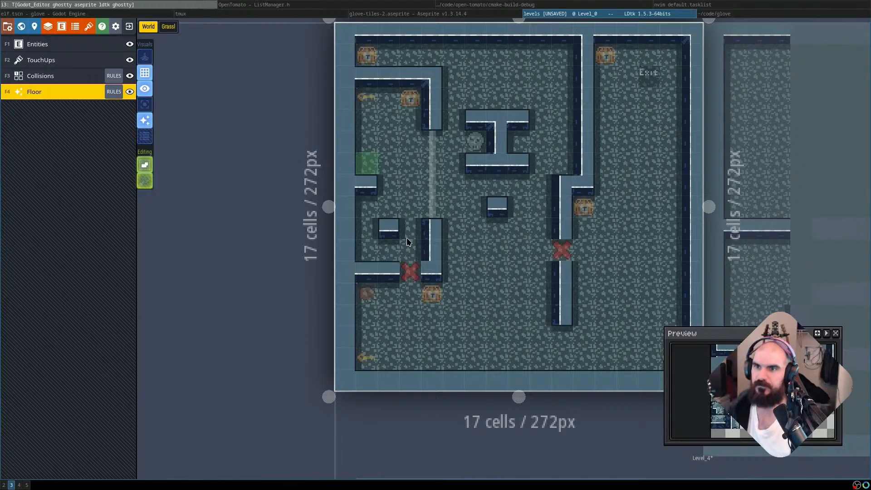
left_click_drag(522, 289, 430, 294)
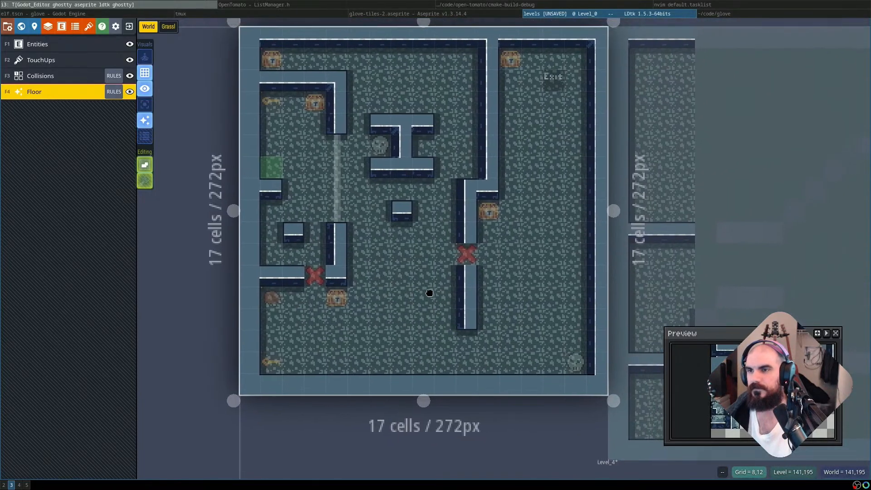
scroll(430, 300, "down", 2)
scroll(429, 299, "up", 2)
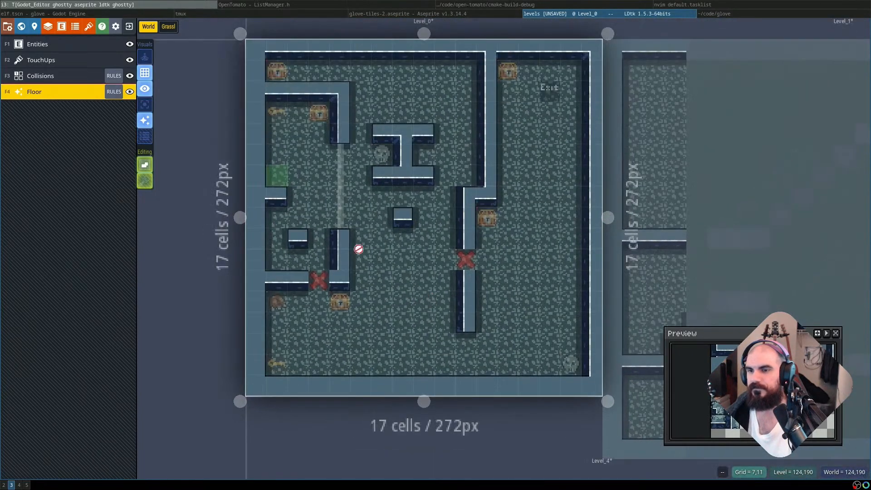
Enable Y mirror on the Dungeon group's horizontal shadow rule for the Floor layer and save the project
left_click(114, 91)
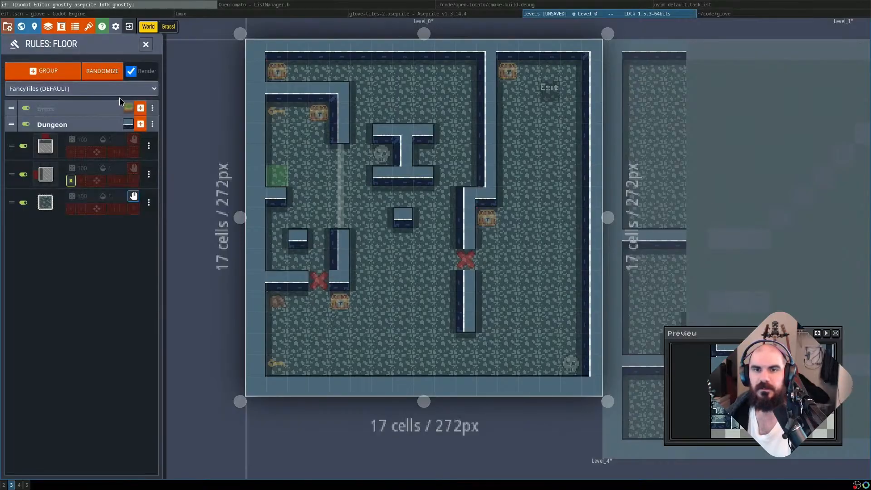
left_click(80, 152)
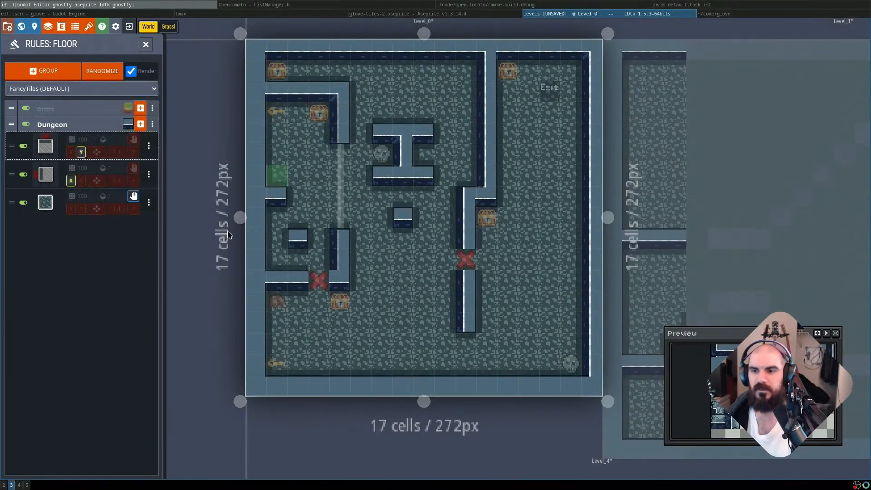
key("ctrl+s")
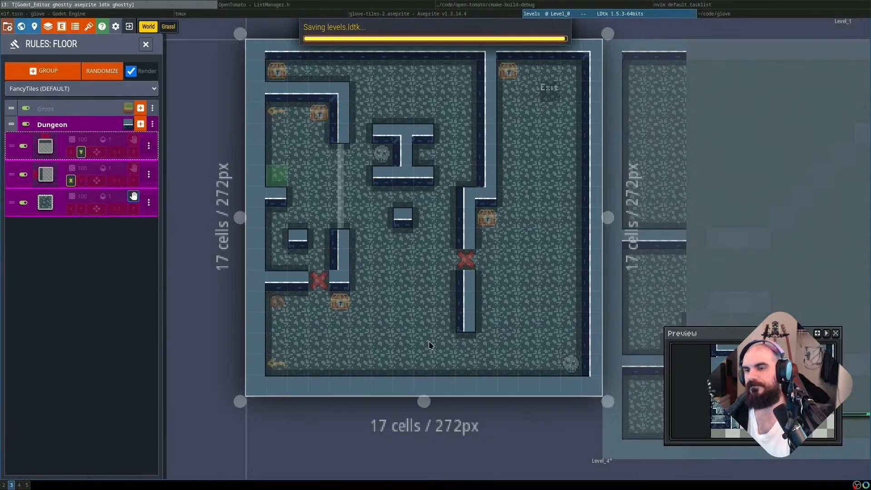
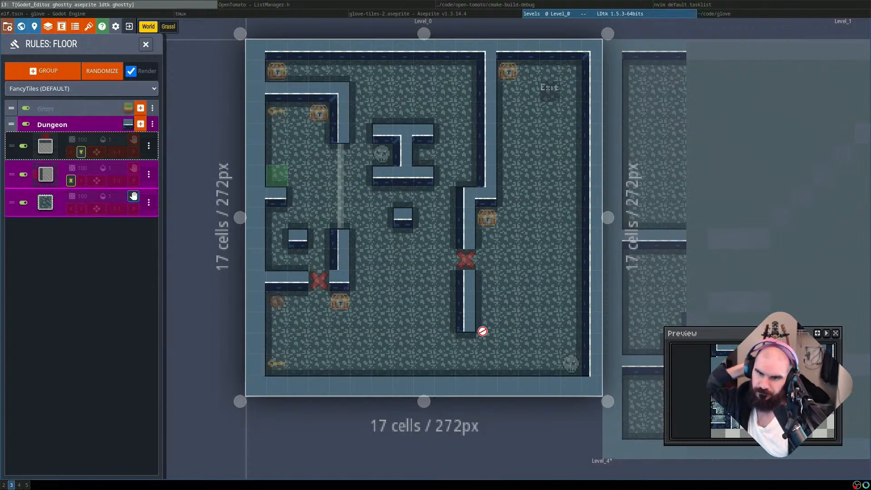
Examine the mirrored shadows along Level_0's lower walls, hiding and showing the Floor layer to compare
scroll(554, 354, "down", 3)
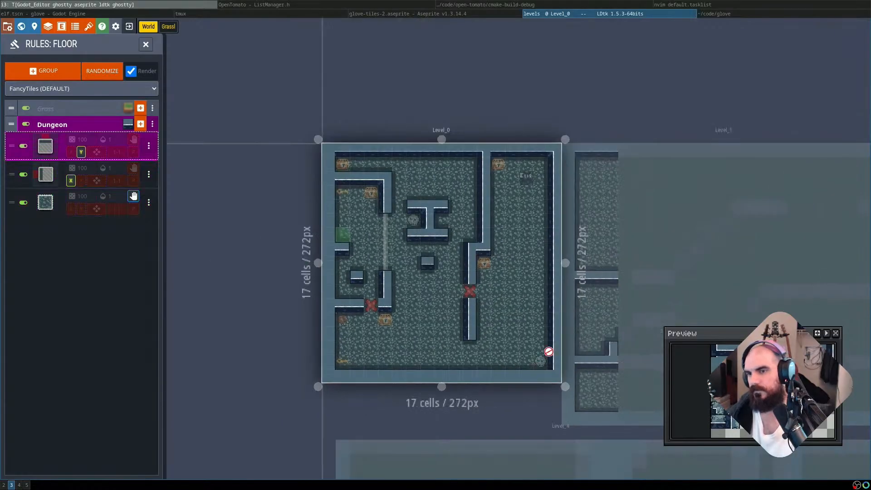
left_click(526, 325)
left_click(366, 313)
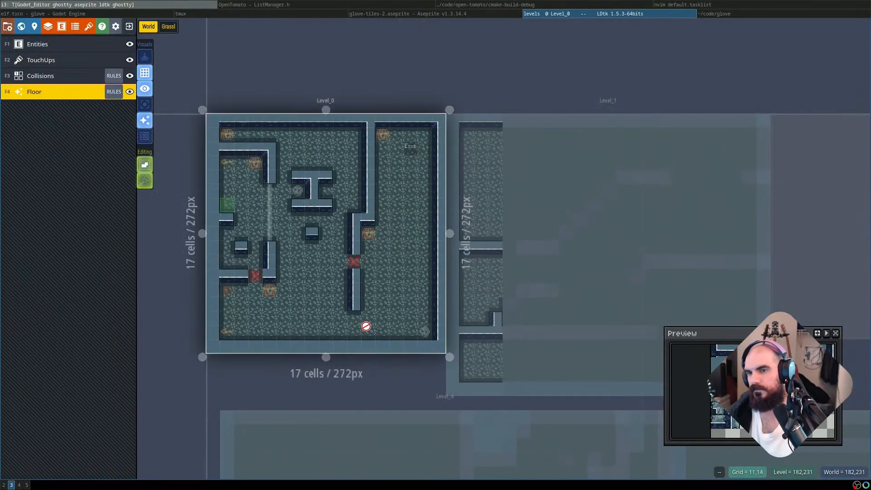
scroll(466, 317, "up", 1)
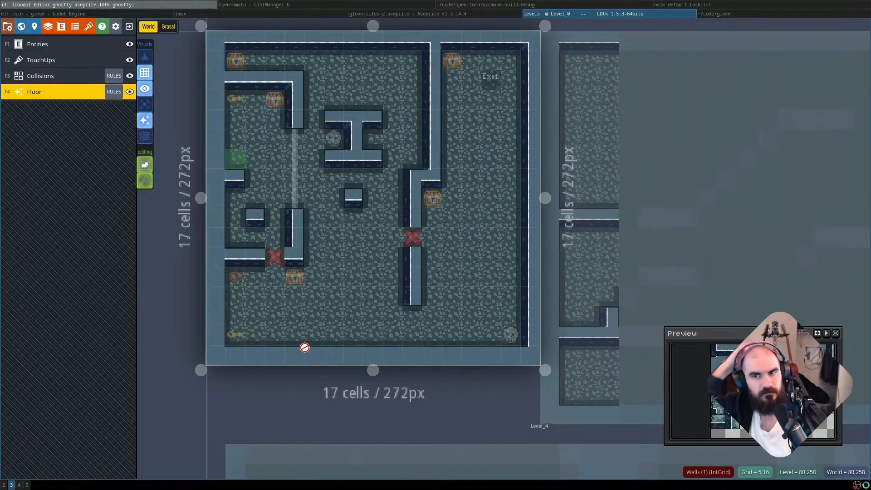
left_click(129, 92)
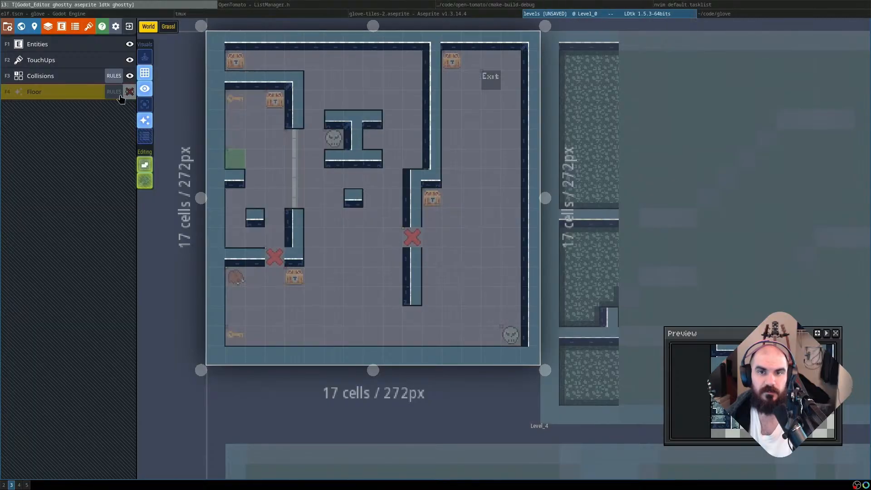
left_click(129, 92)
Disable Y mirror on the horizontal shadow rule, compare the vertical rule without X mirror, restore its X mirror, and save the project
left_click(114, 91)
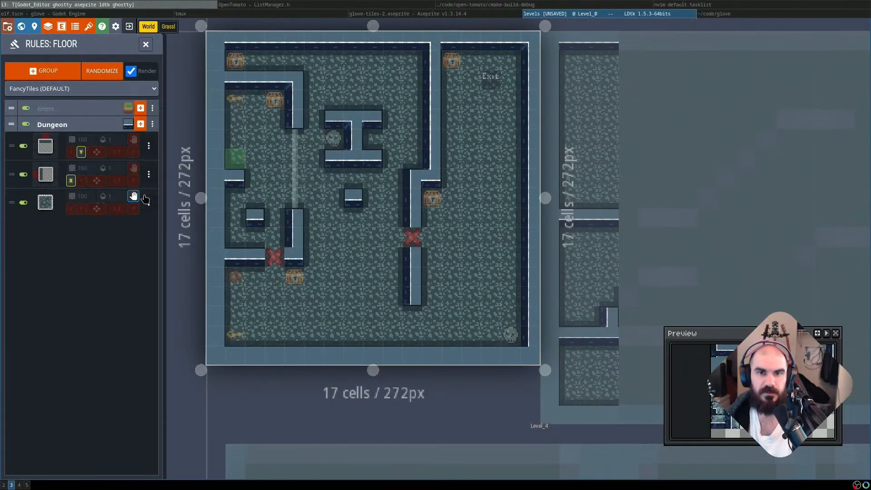
left_click(81, 153)
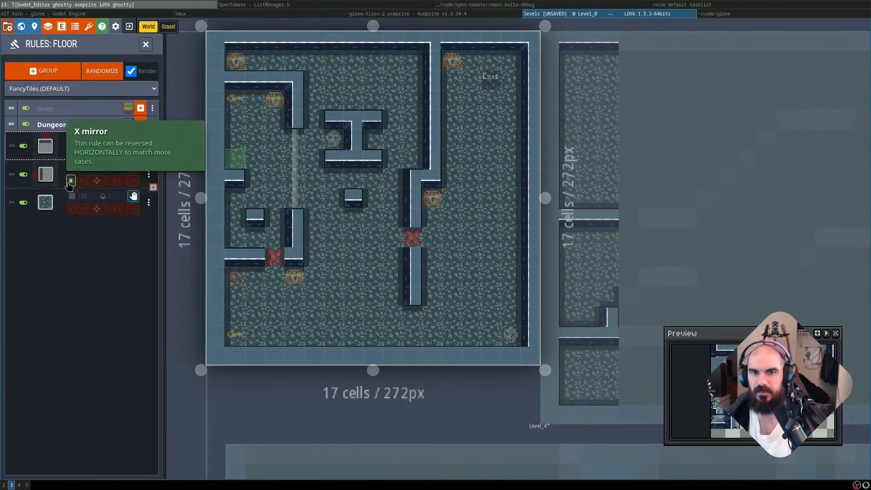
left_click(70, 182)
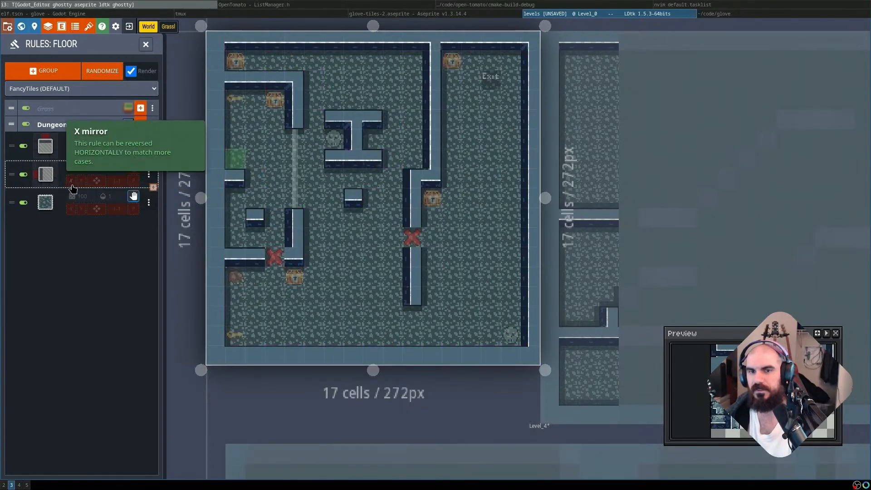
left_click(71, 181)
key("ctrl+s")
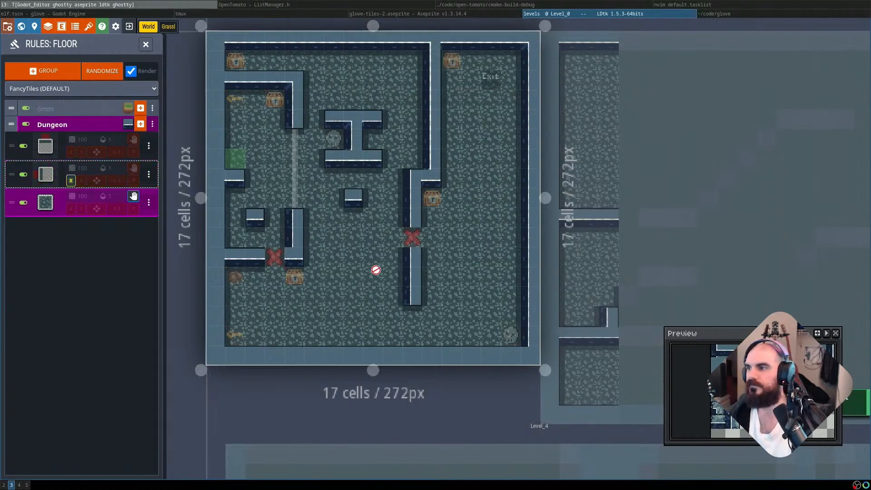
key("super+Left")
key("super+Right")
key("super+Right")
key("super+Left")
key("super+Left")
key("super+Right")
key("super+Right")
key("super+Left")
key("super+Left")
key("super+Right")
key("super+Right")
key("super+Left")
key("super+Left")
key("super+Right")
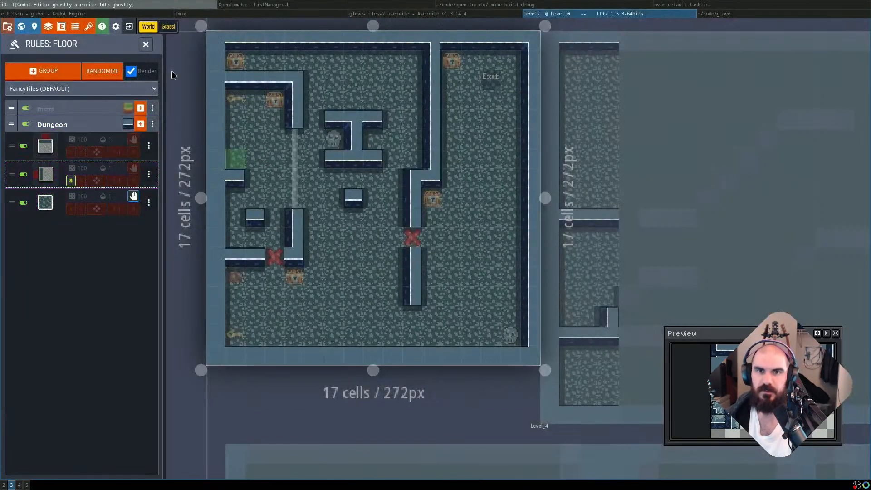
Return to LDtk's home screen, reopen the recent levels project, and switch to the Godot editor
left_click(129, 26)
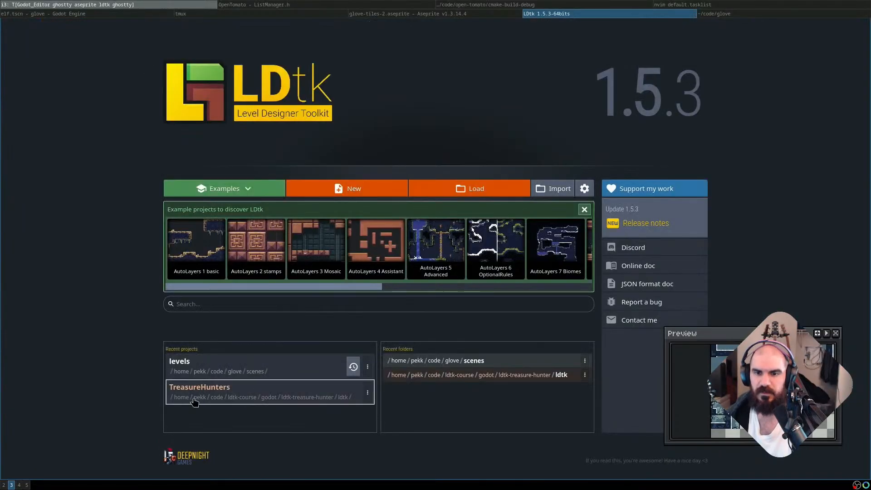
left_click(272, 368)
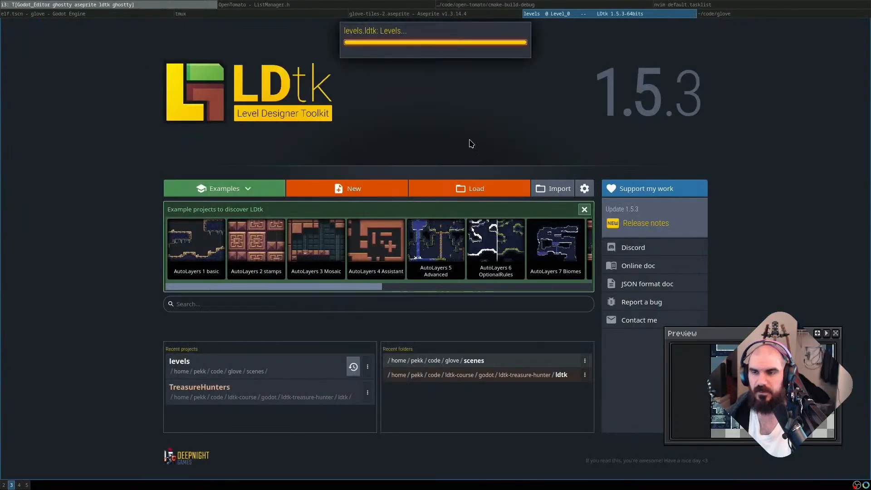
key("super+Left")
key("super+Left")
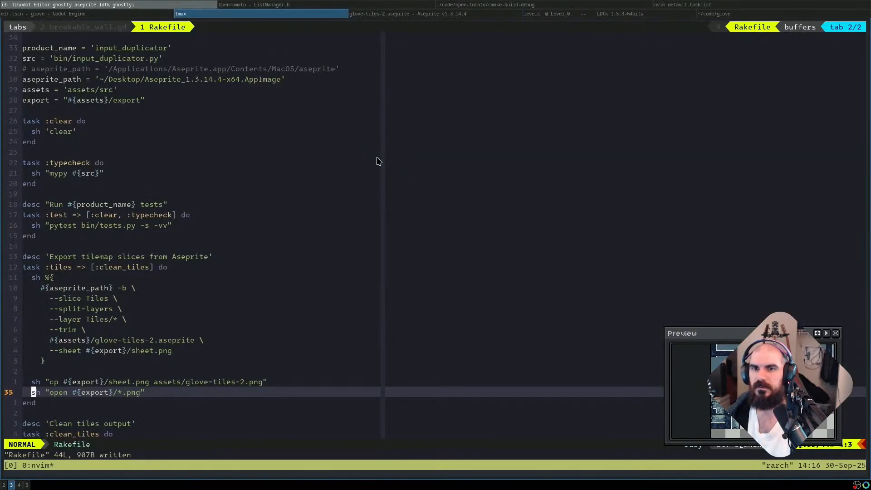
key("super+Left")
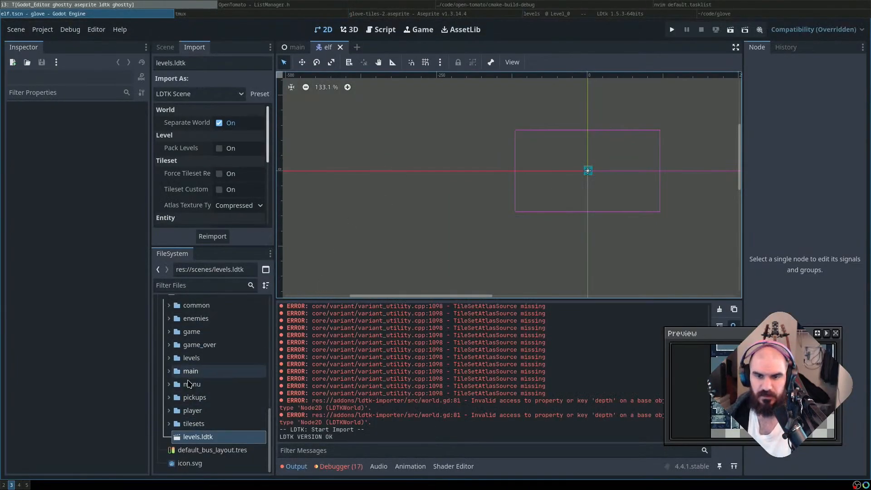
Open Level_0.tscn from the scenes/levels folder and inspect the dungeon floor along the walls for shadows
left_click(193, 423)
scroll(211, 385, "up", 2)
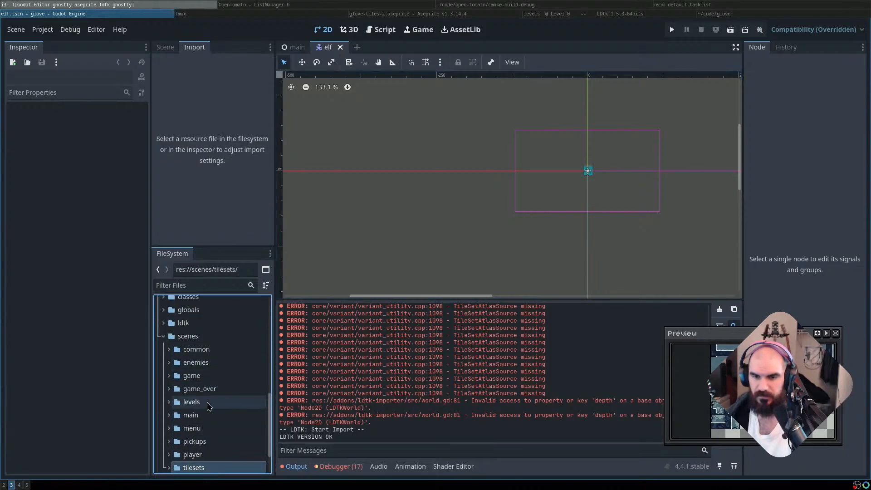
scroll(206, 417, "down", 2)
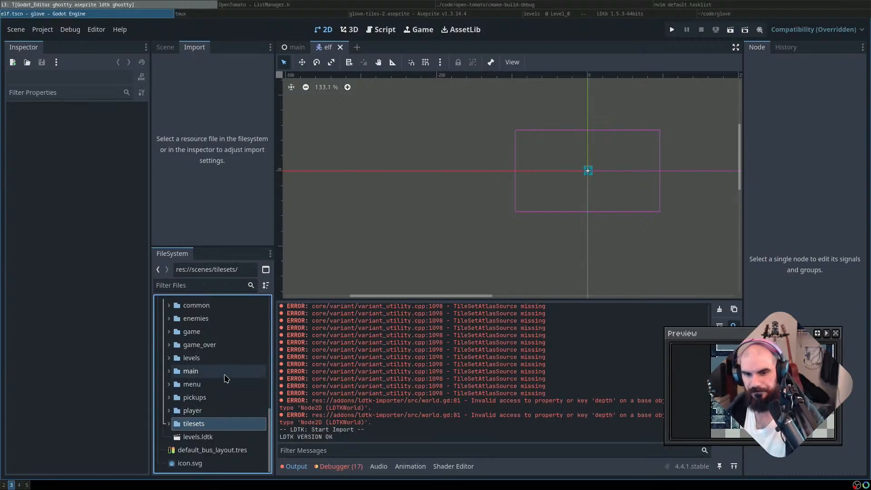
scroll(217, 363, "up", 2)
right_click(206, 382)
key("Escape")
double_click(195, 380)
double_click(211, 433)
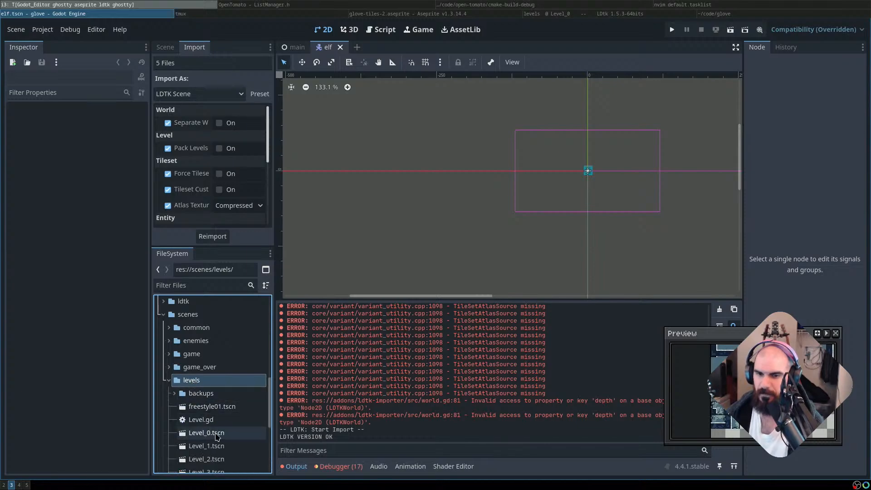
scroll(431, 213, "up", 3)
scroll(410, 175, "up", 3)
scroll(528, 262, "down", 2)
scroll(459, 200, "up", 2)
scroll(326, 151, "up", 1)
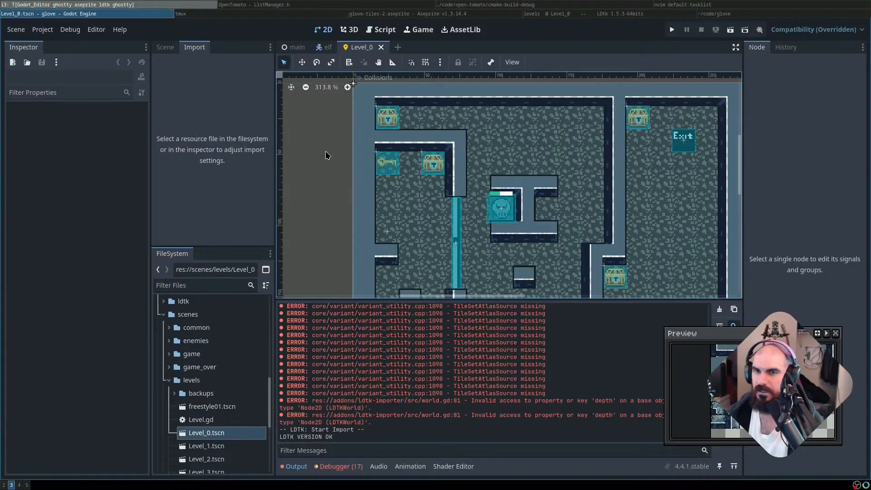
Inspect Level_0's Floor, Collisions and TouchUps tile layers in the scene tree, collapsing the Entities branch
left_click(166, 48)
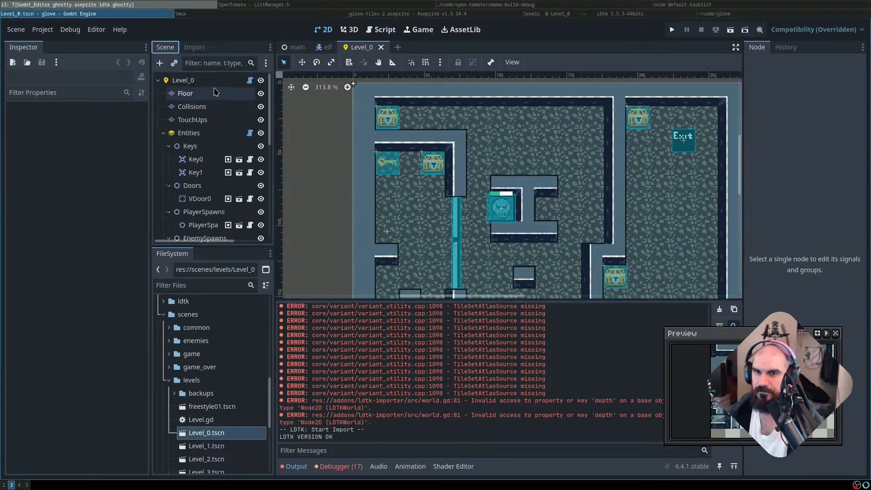
left_click(216, 93)
left_click(206, 107)
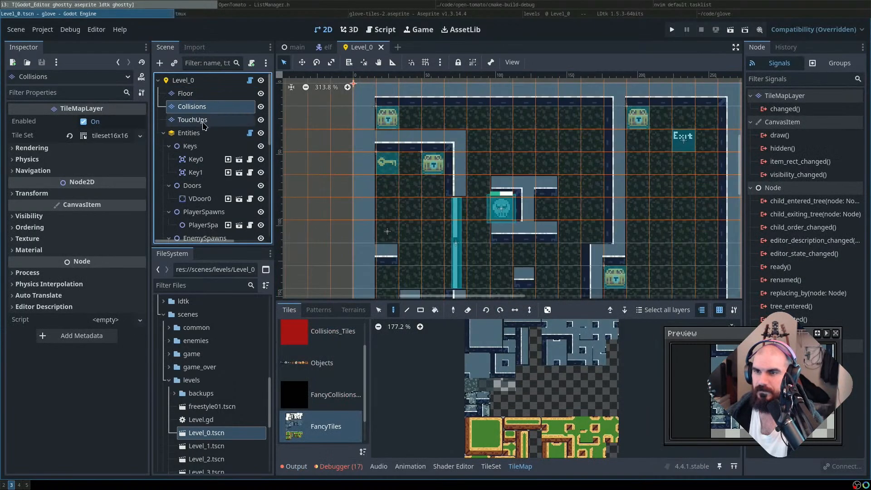
left_click(204, 120)
left_click(193, 145)
key("Up")
key("Up")
key("Up")
key("Up")
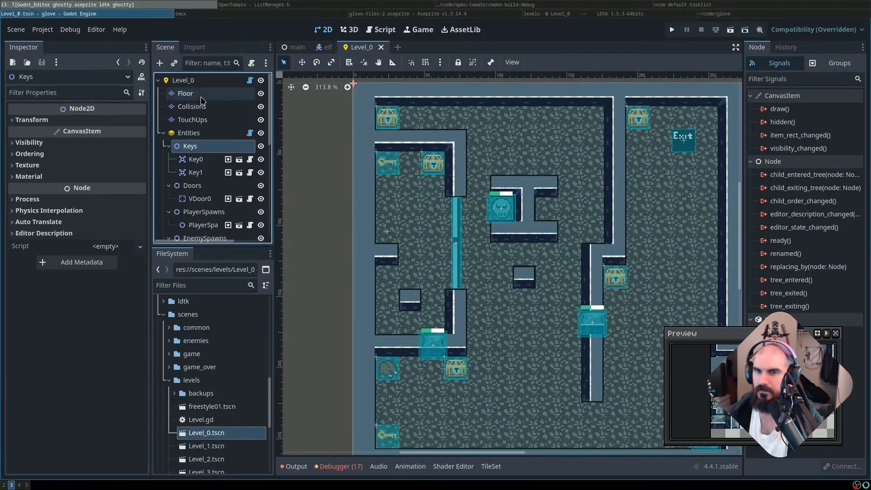
left_click(163, 133)
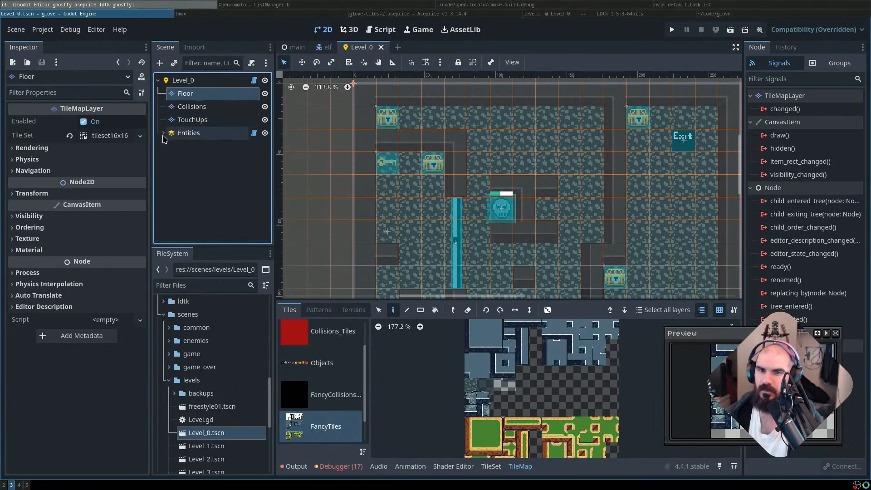
left_click(185, 108)
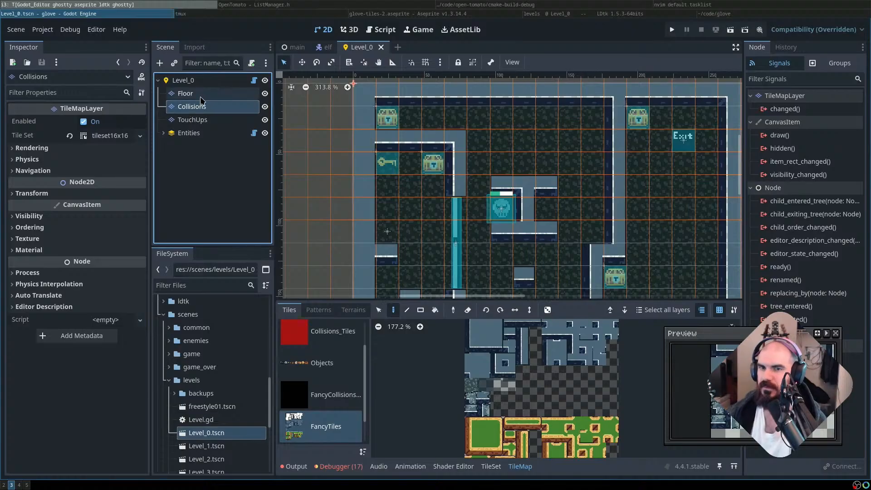
left_click(186, 93)
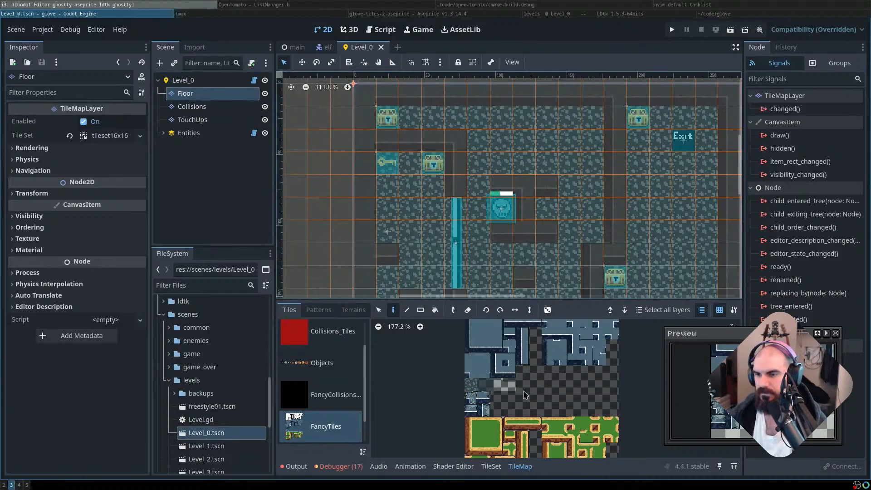
Examine the shadow tiles in the FancyTiles atlas and compare the Floor layer with the Collisions layer
scroll(525, 397, "up", 3)
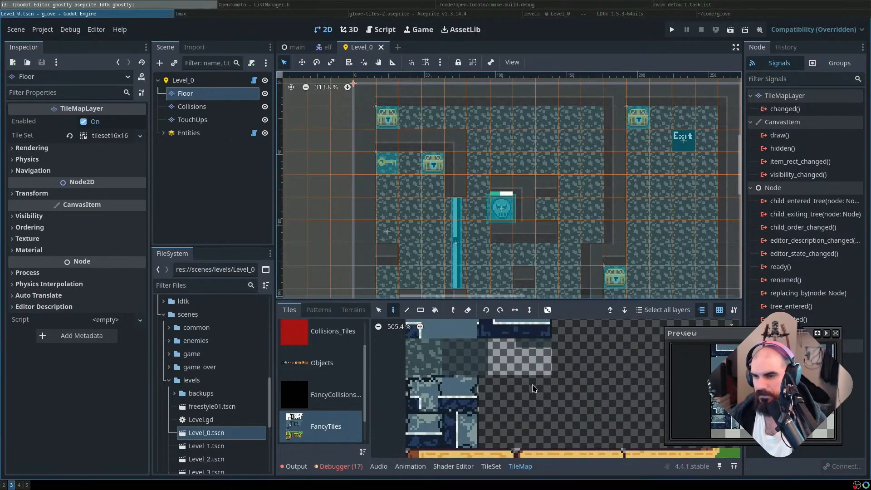
scroll(508, 396, "up", 1)
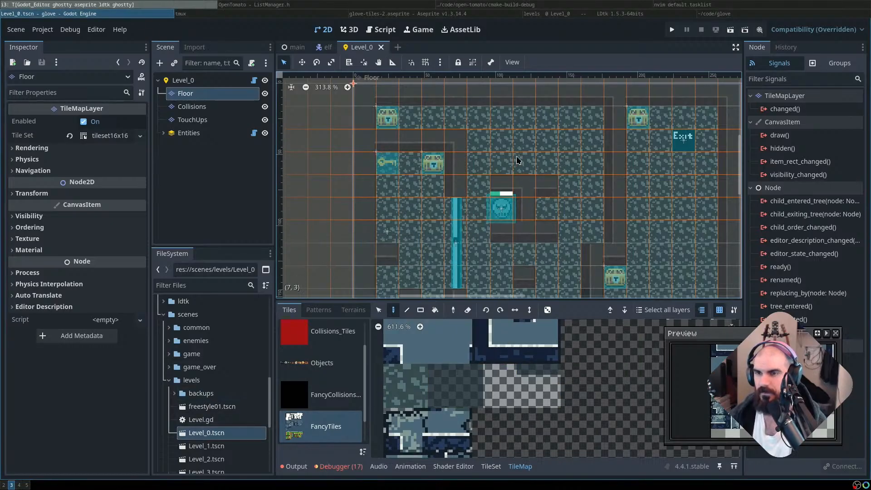
left_click(207, 107)
left_click(212, 93)
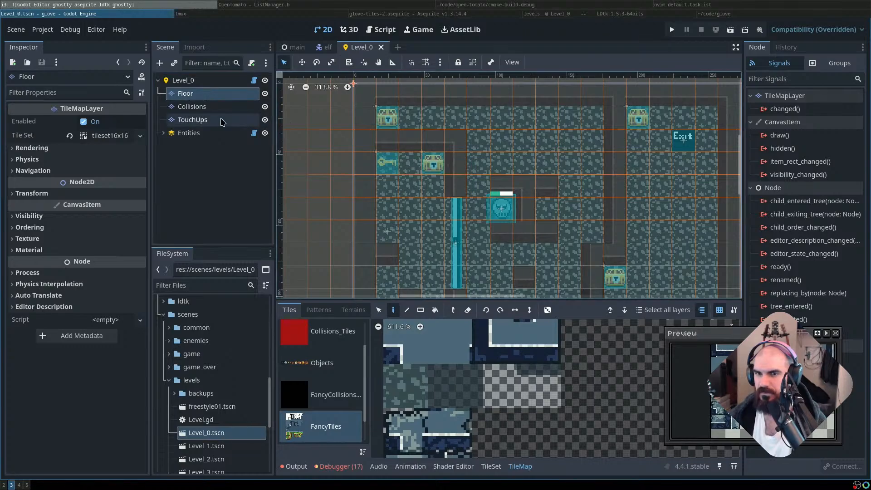
left_click(214, 111)
left_click(212, 94)
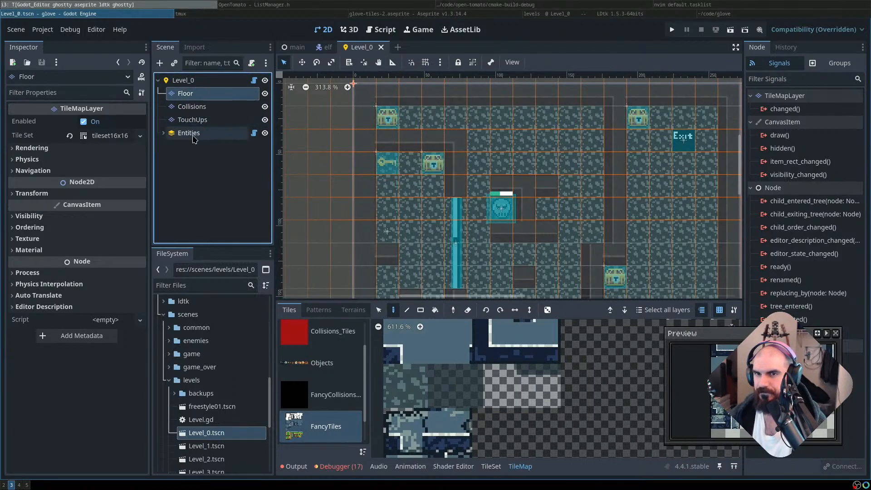
Close the floating Aseprite preview window, glance at the glove-tiles-2 sprite, and return to Godot
scroll(195, 408, "down", 5)
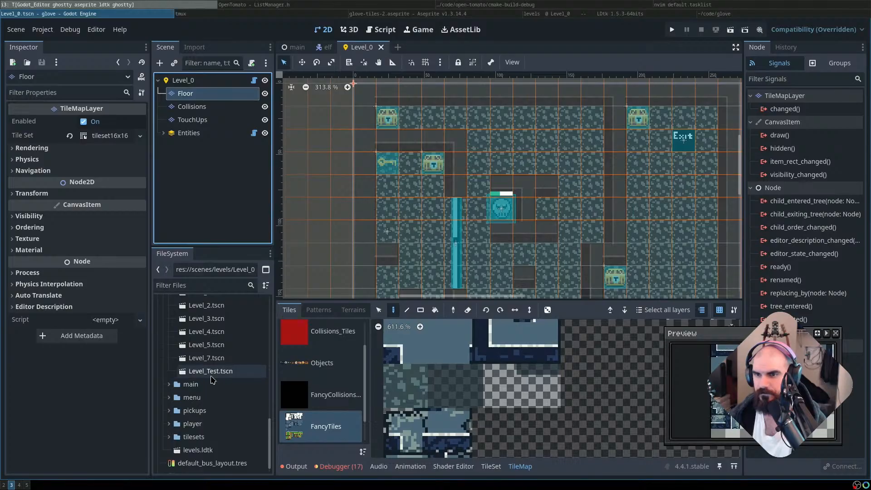
left_click(836, 334)
key("super+l")
key("super+l")
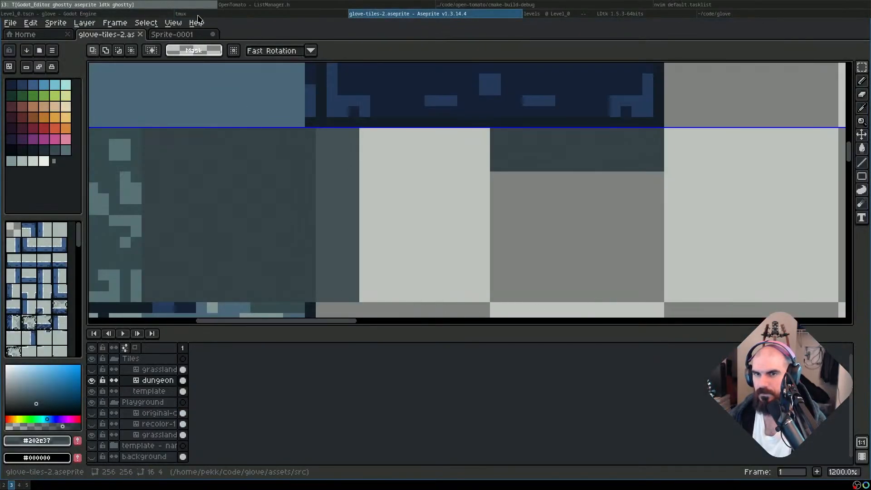
key("super+h")
key("super+h")
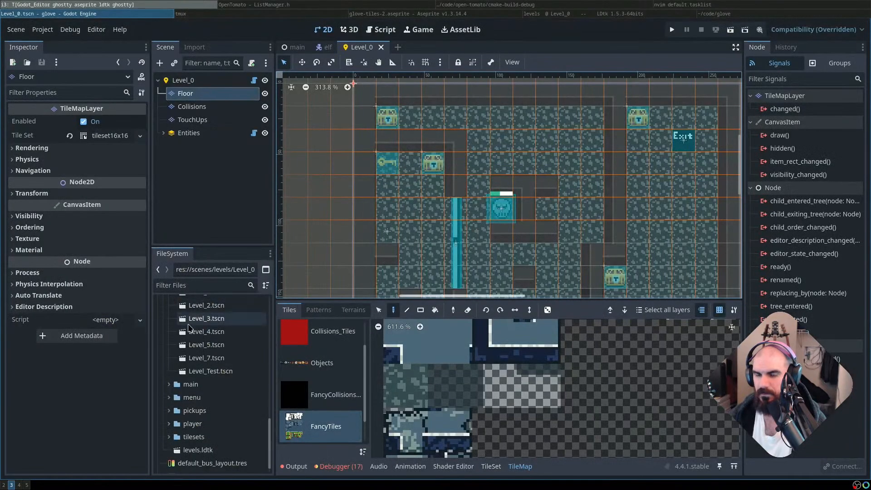
Show the import settings of levels.ldtk and widen the dock so the option names are readable
scroll(191, 318, "up", 3)
left_click(208, 324)
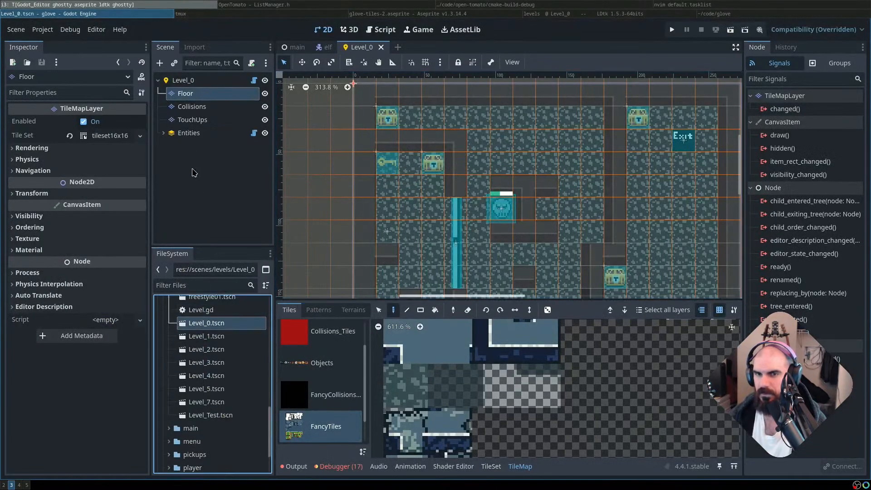
left_click(209, 97)
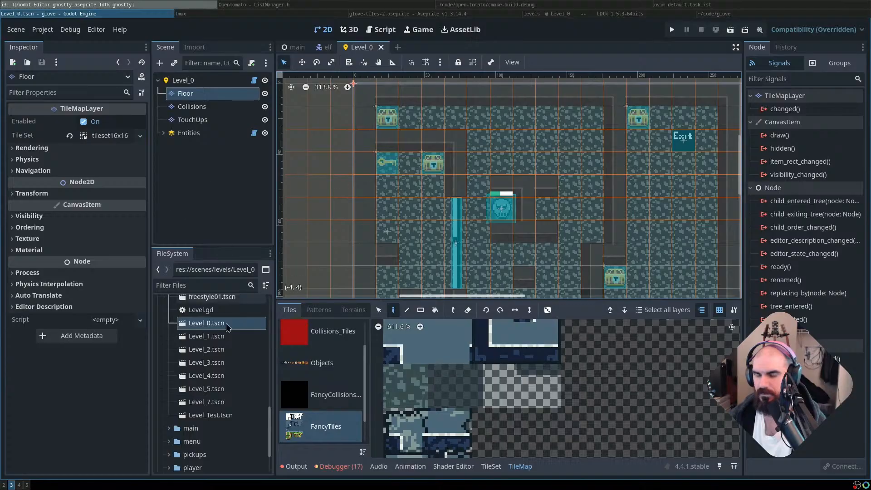
scroll(217, 427, "down", 3)
left_click(216, 436)
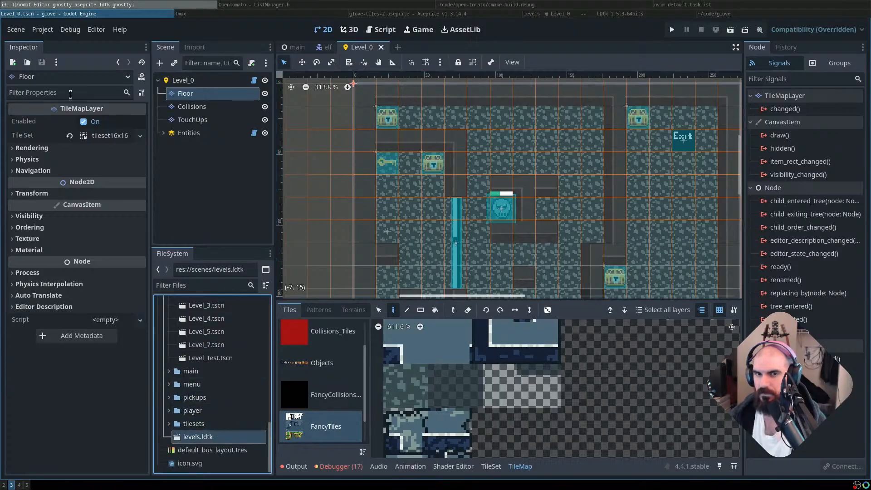
left_click(194, 47)
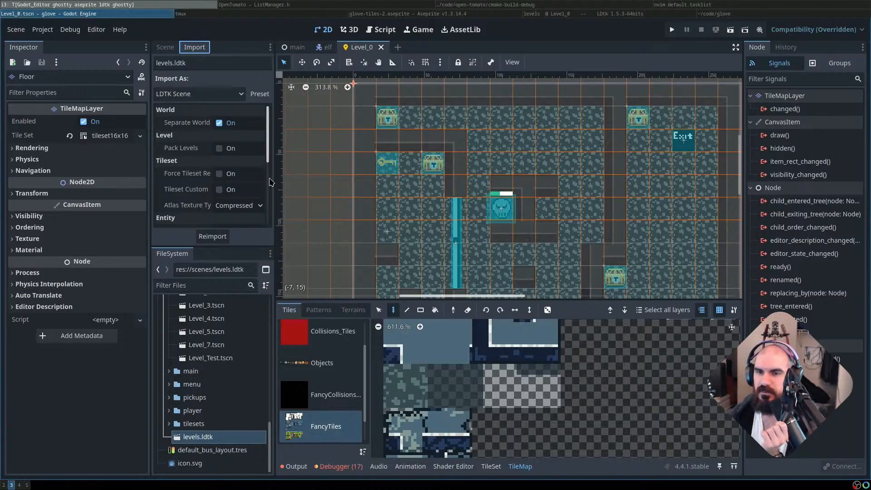
left_click_drag(276, 176, 336, 172)
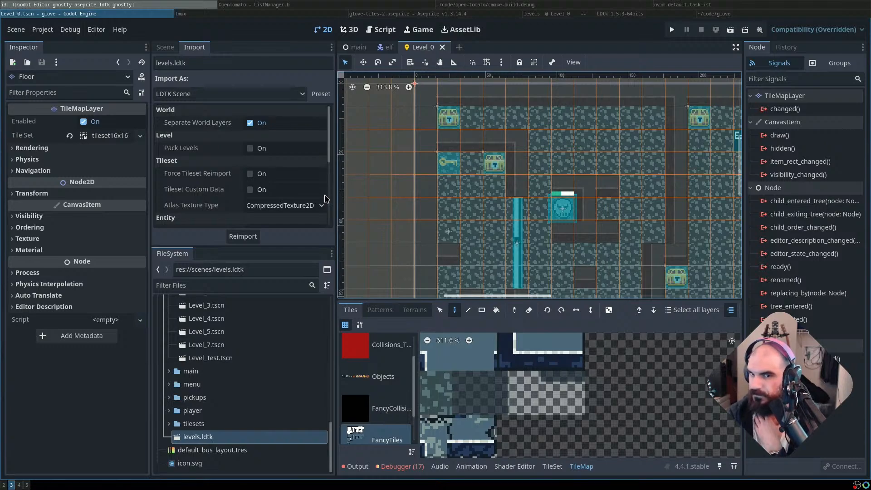
Enable Force Tileset Reimport for levels.ldtk, review its remaining import options, and reimport the file
scroll(312, 178, "down", 1)
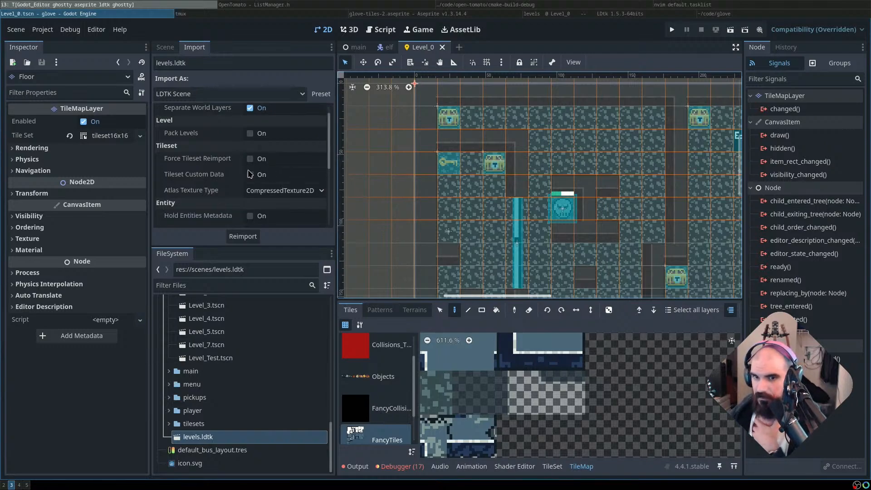
left_click(261, 161)
scroll(255, 196, "down", 3)
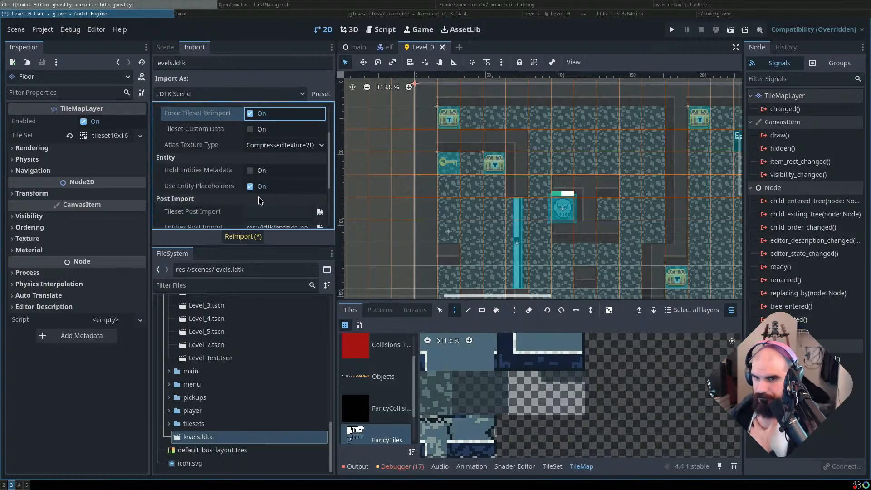
scroll(261, 201, "down", 2)
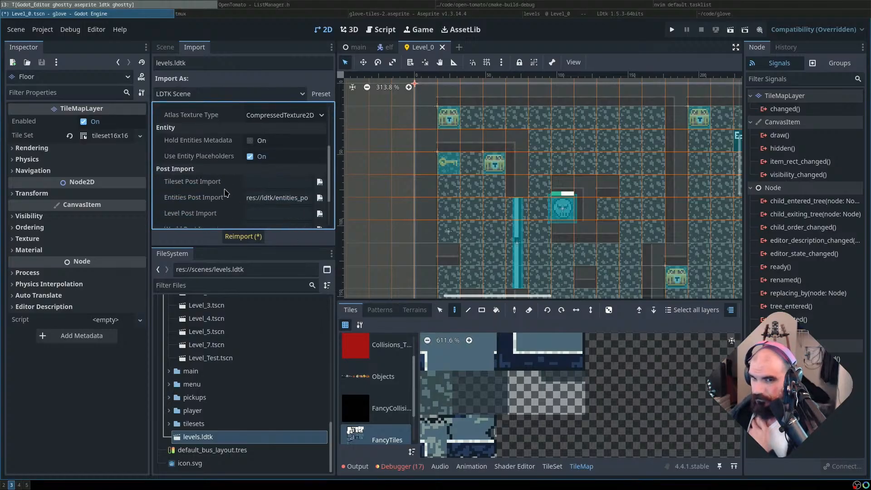
scroll(231, 196, "down", 3)
left_click(258, 236)
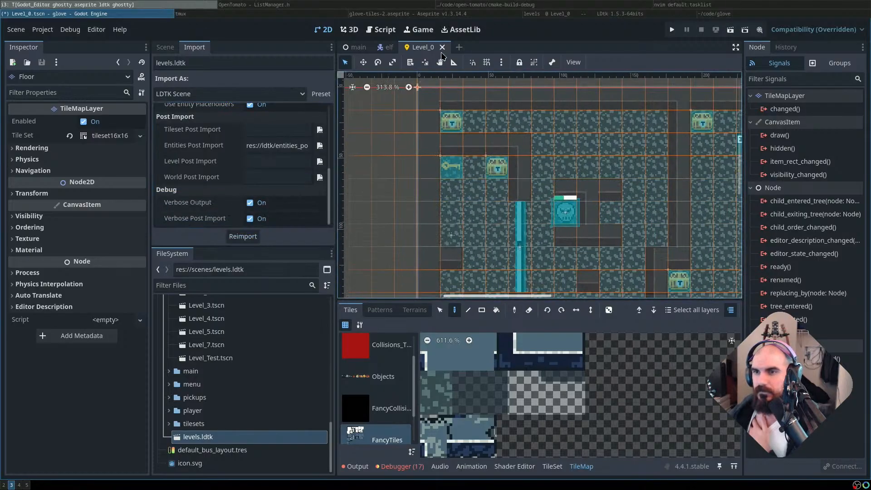
Close and reopen Level_0.tscn to check the reimported floor for wall shadows
left_click(442, 47)
scroll(236, 343, "up", 6)
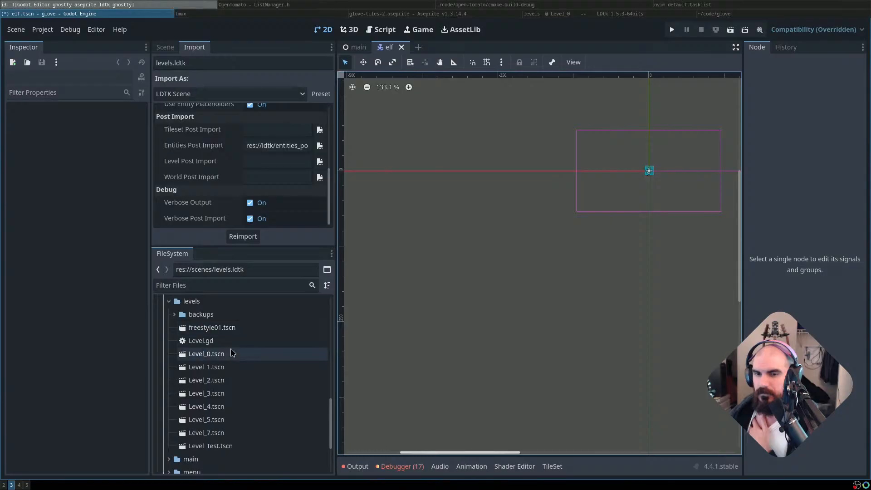
double_click(230, 354)
scroll(437, 251, "up", 3)
scroll(452, 212, "up", 3)
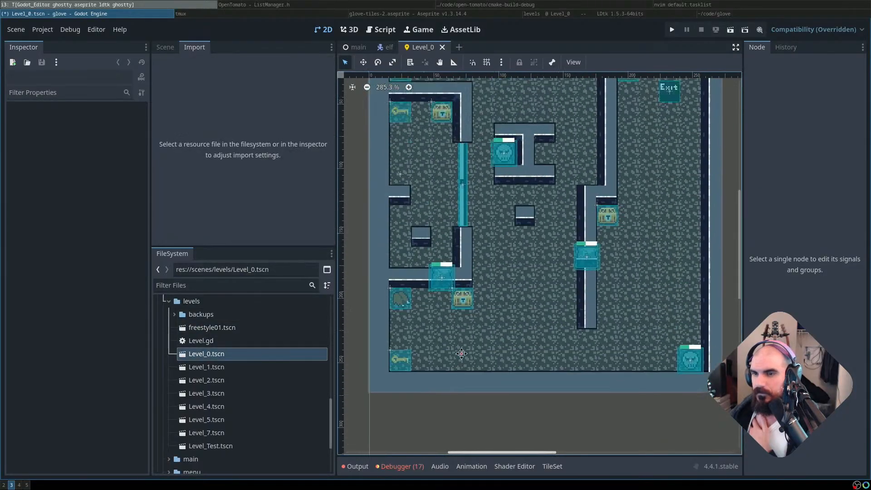
scroll(463, 247, "down", 1)
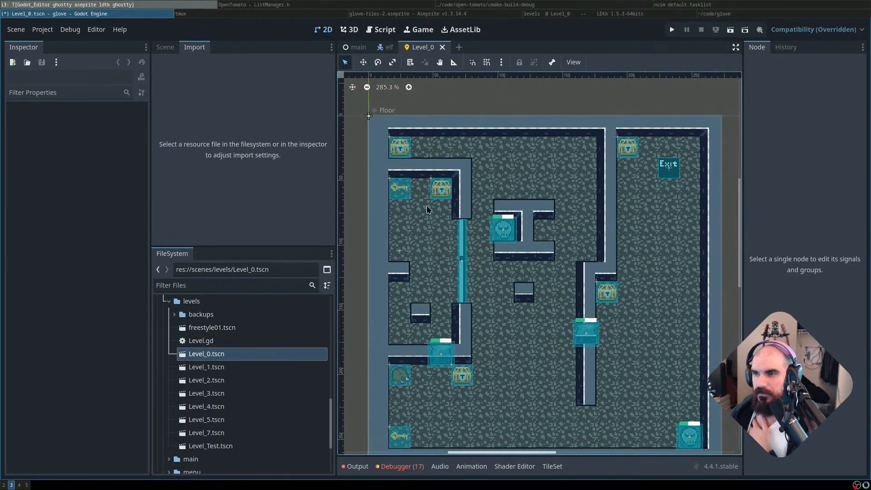
Close the Level_0 scene and switch to the glove-tiles-2 sprite in Aseprite
middle_click(420, 47)
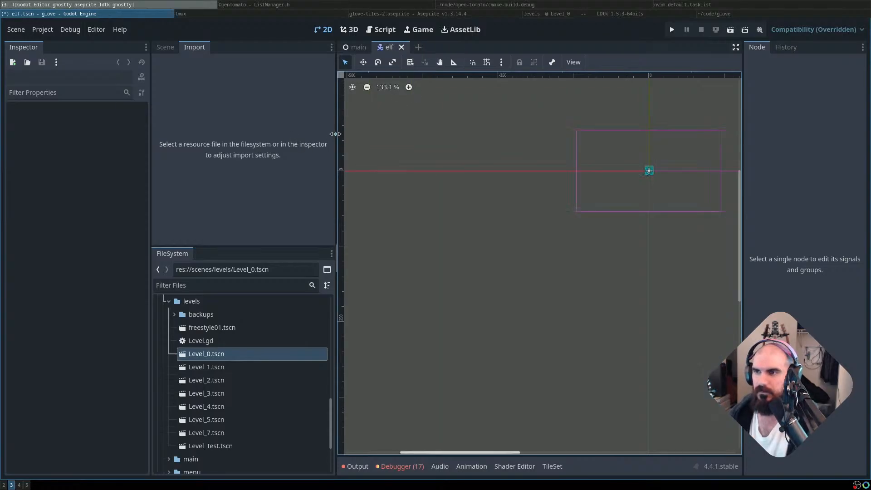
key("super+Right")
key("super+Right")
key("super+Right")
key("super+Right")
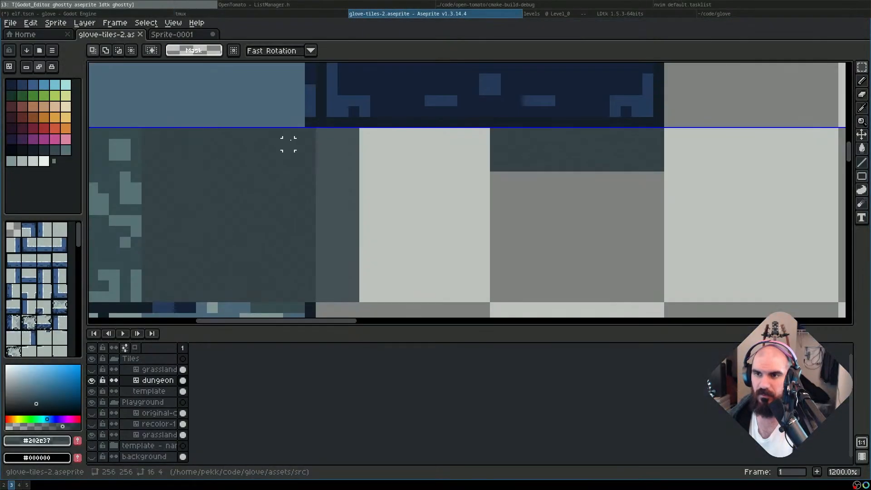
Switch to LDtk, save the project, and examine which cells each rule in the Floor layer's Dungeon group affects
key("super+Left")
key("ctrl+s")
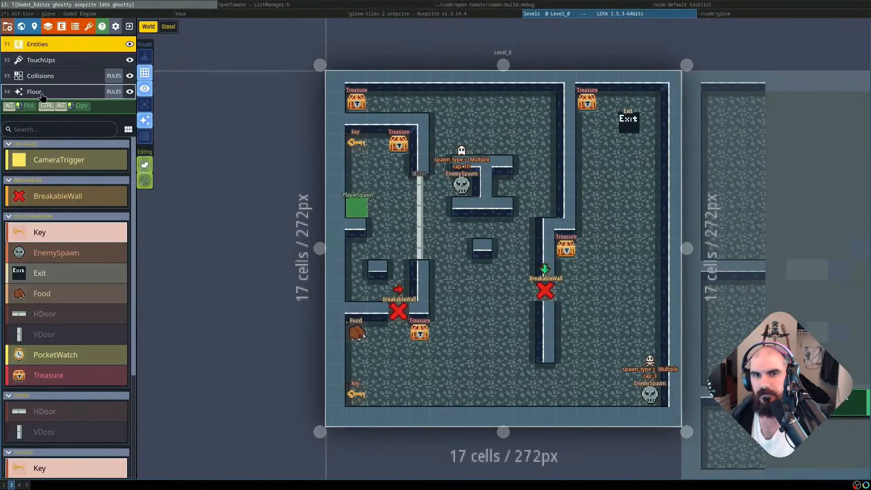
key("F4")
left_click(114, 93)
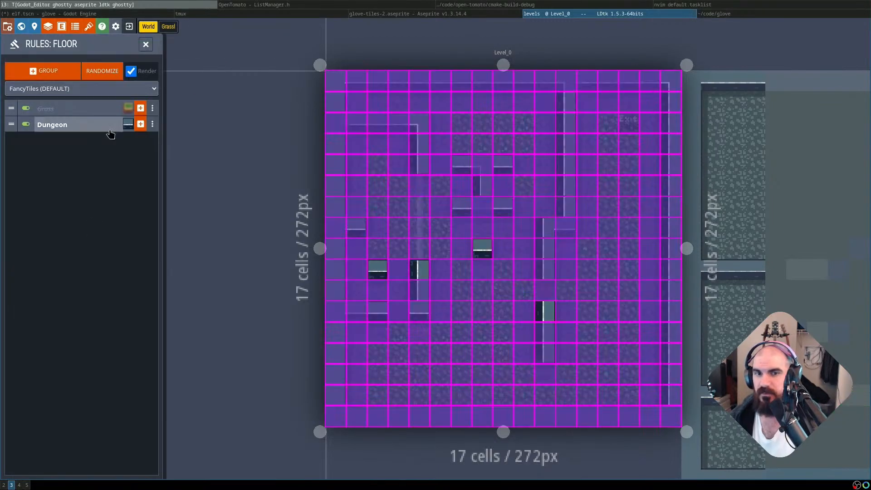
left_click(109, 123)
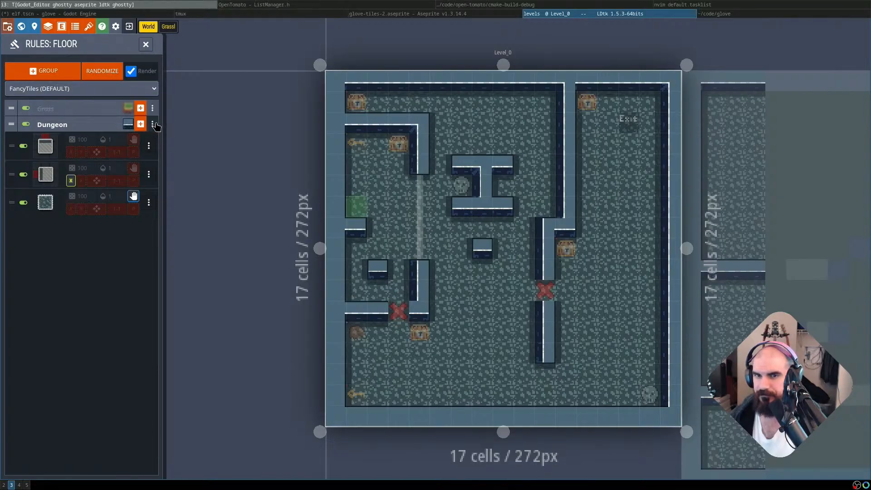
mouse_move(49, 208)
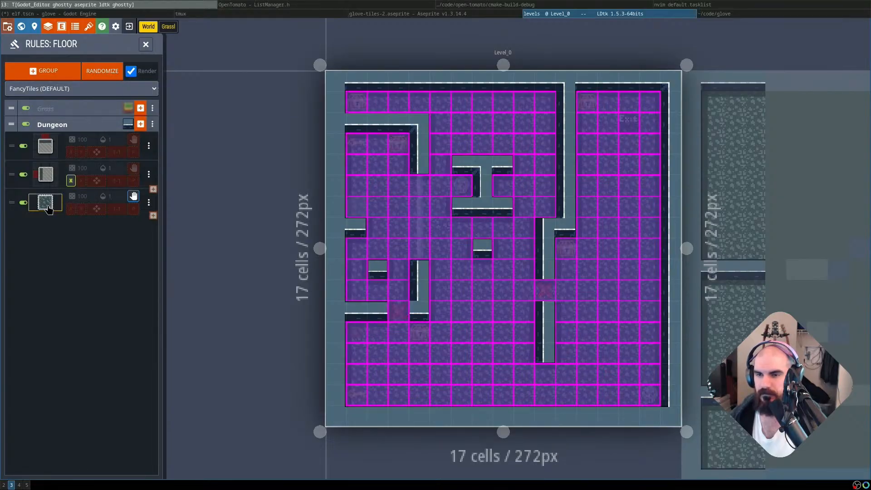
mouse_move(47, 178)
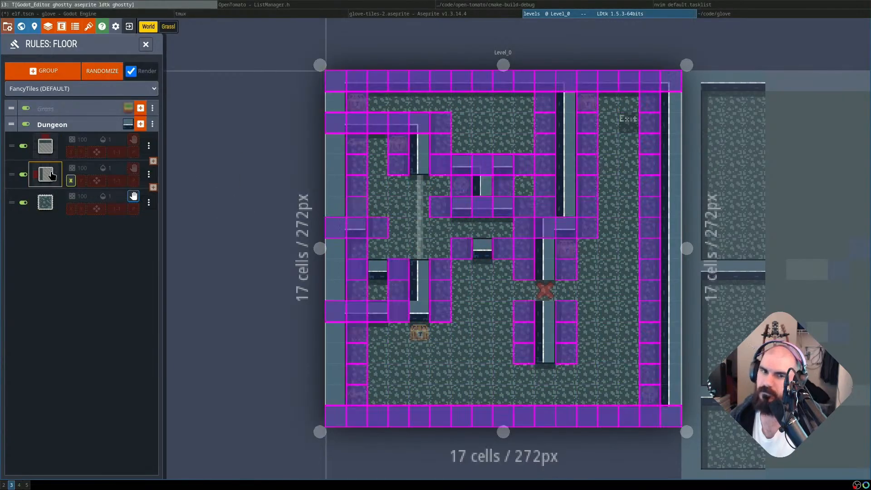
mouse_move(49, 154)
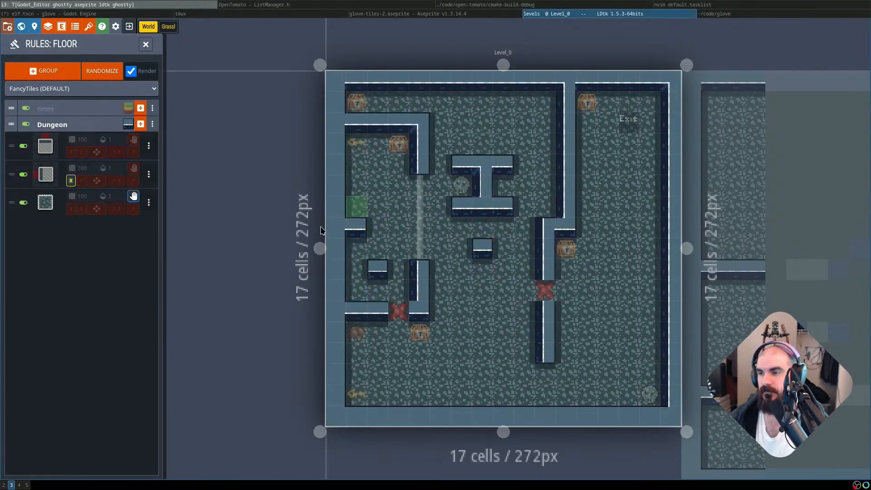
Toggle break-on-match on the Dungeon group's floor texture rule, save the project, and check Level_1 and Level_0
left_click(133, 197)
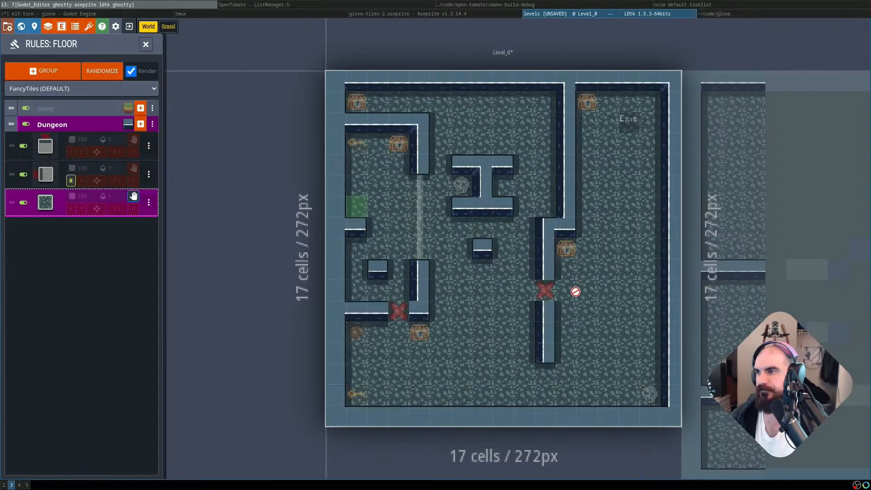
key("ctrl+s")
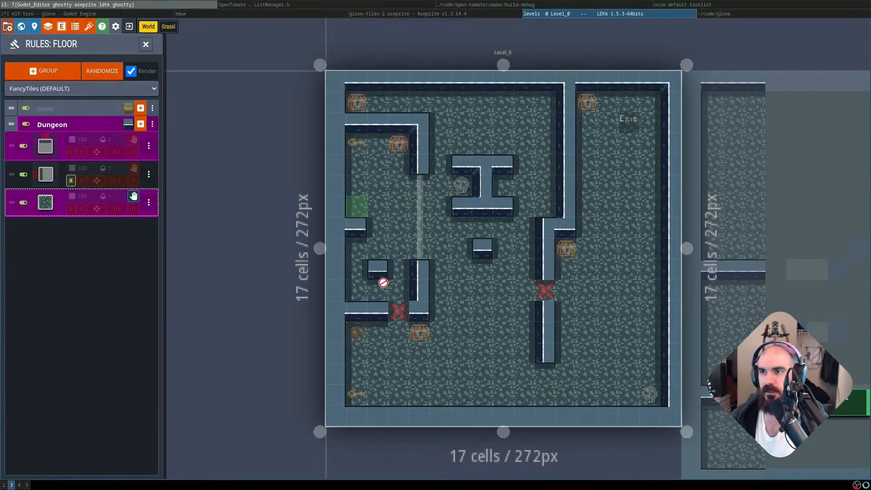
left_click(743, 259)
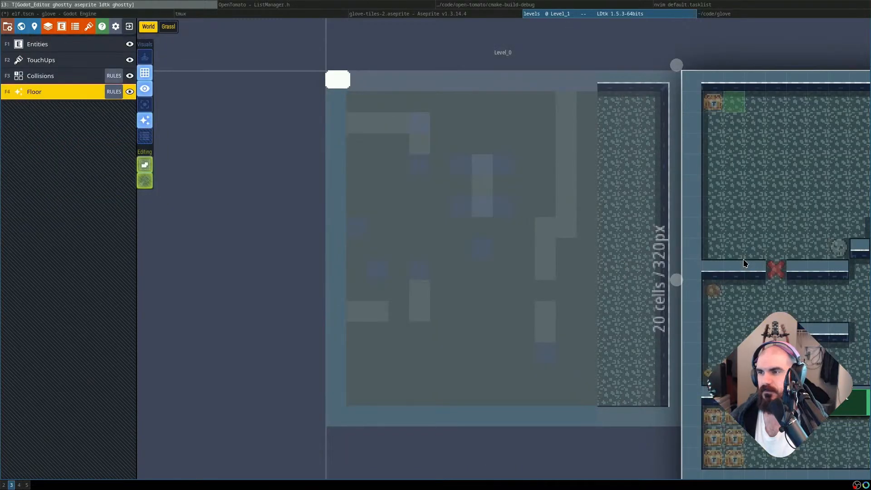
left_click(591, 260)
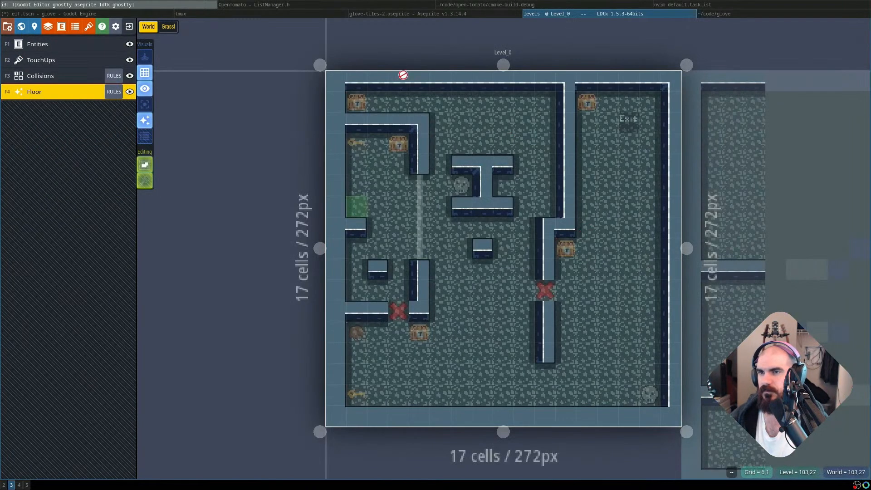
Switch to Godot, run the game, and walk the elf around Level_0 to check the walls for shadows, then stop it
left_click(227, 14)
left_click(153, 15)
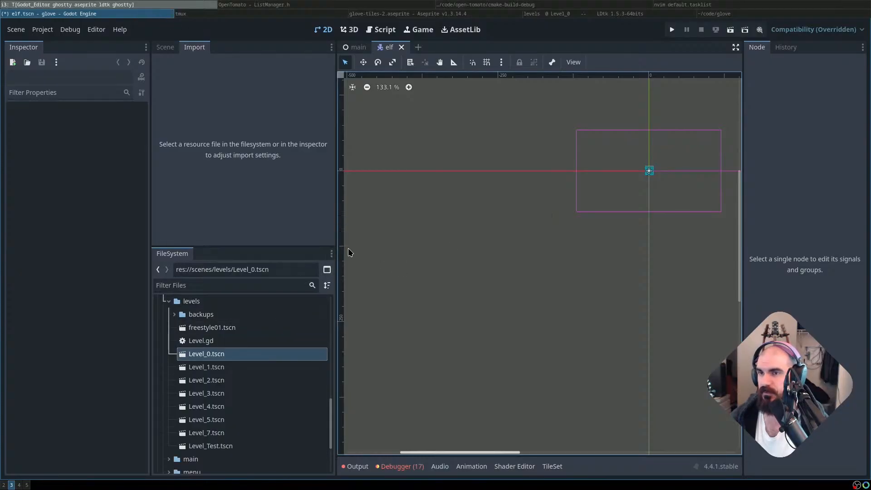
key("F5")
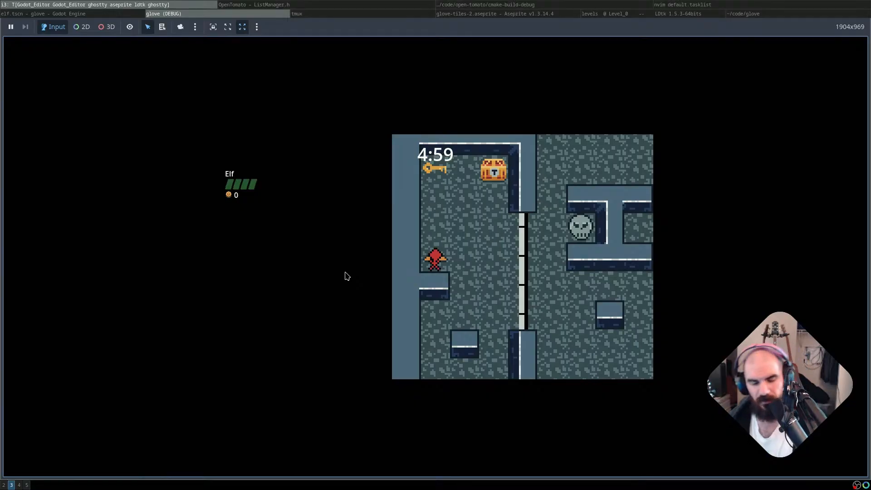
key("Up")
key("Right")
key("Down")
key("Up")
key("Right")
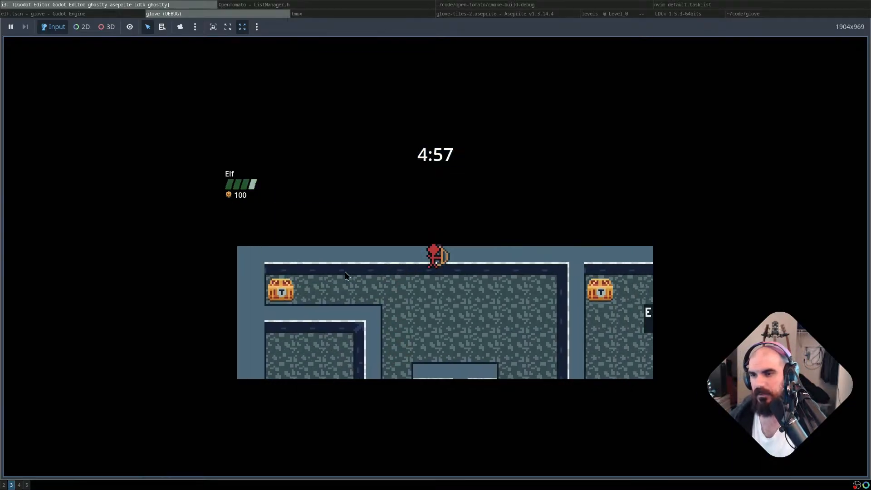
key("Down")
key("Up")
key("Left")
key("Down")
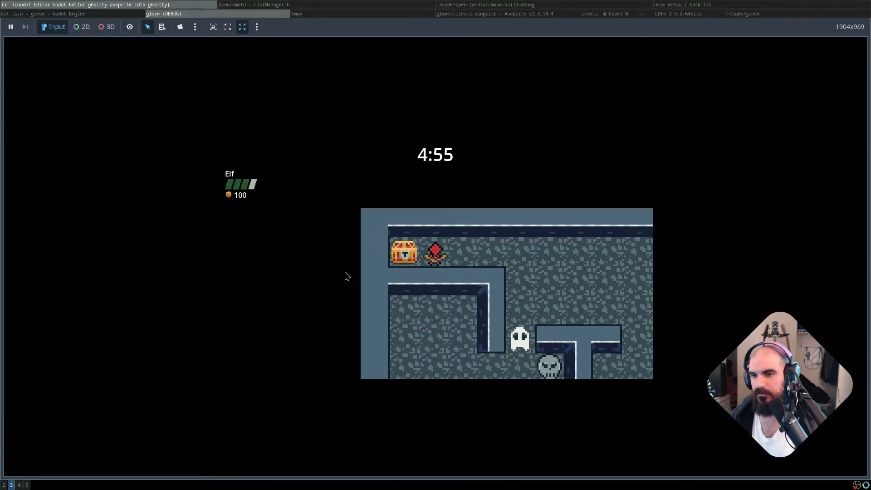
key("Right")
key("Left")
key("Right")
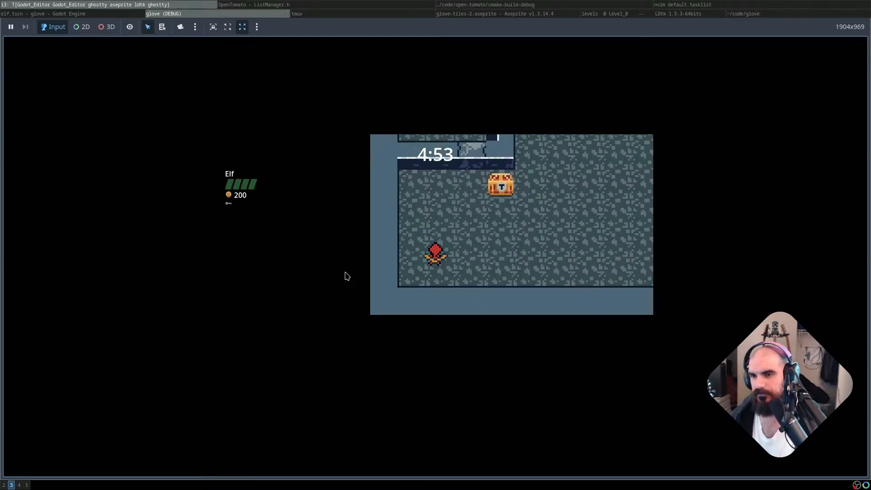
key("Right")
key("Up")
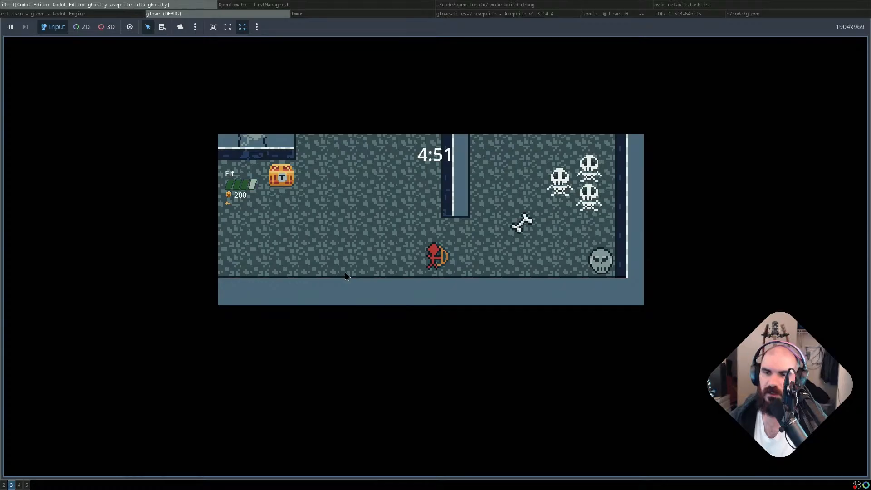
key("F8")
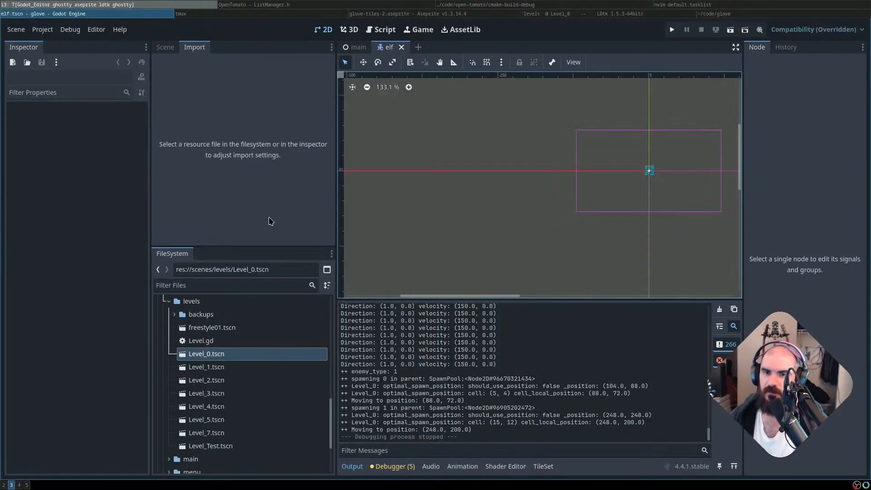
Disable Force Tileset Reimport in the import settings of levels.ldtk and reimport the file
scroll(282, 389, "down", 4)
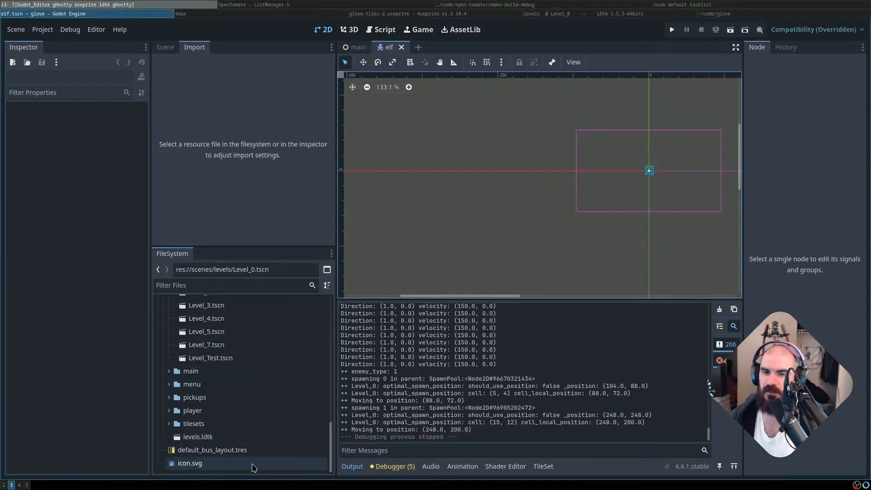
left_click(247, 438)
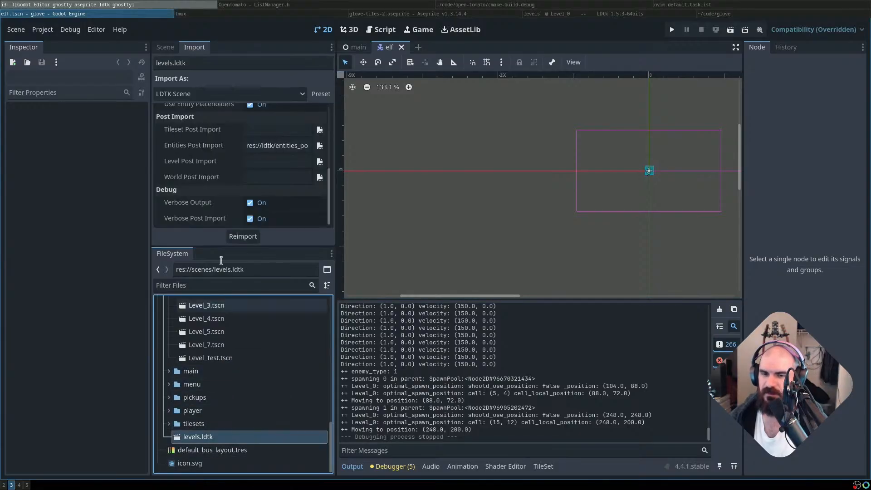
scroll(246, 181, "up", 5)
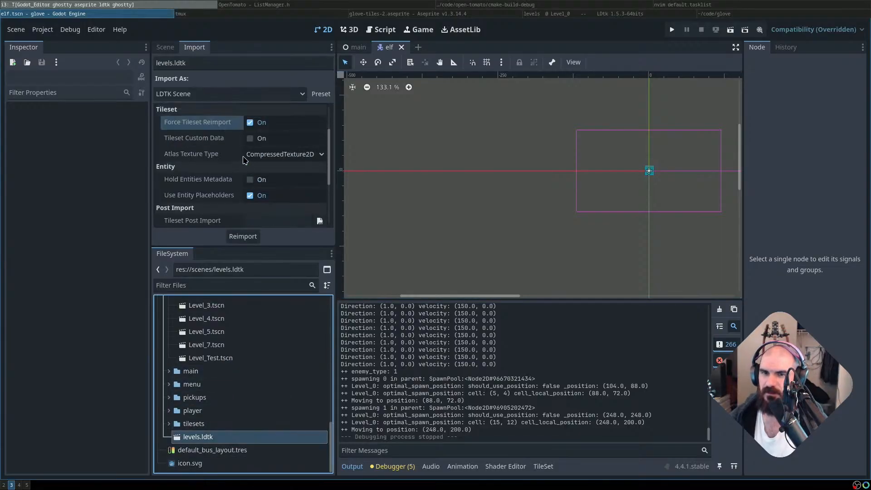
left_click(254, 238)
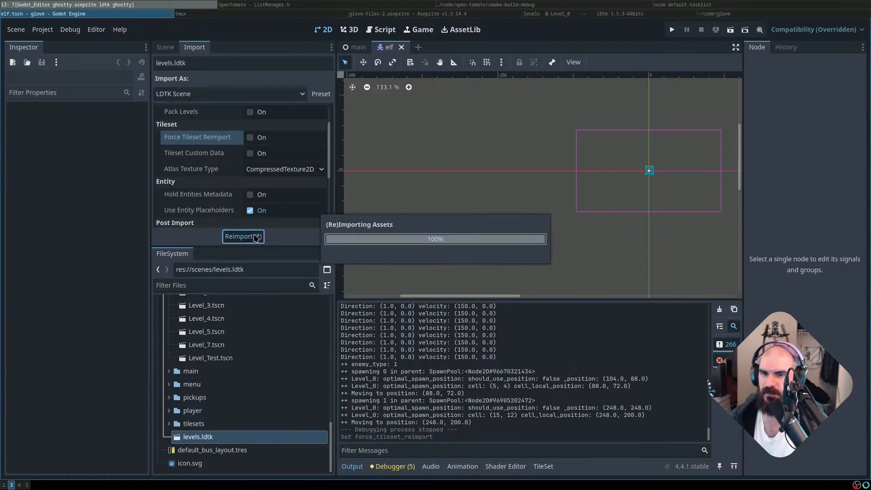
Inspect the FancyTiles source in an enlarged TileSet editor and save the elf scene
left_click(548, 465)
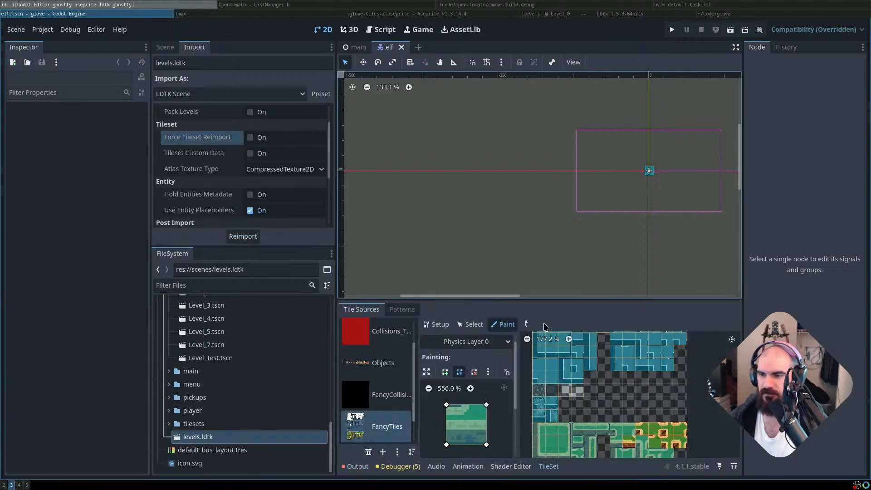
left_click_drag(601, 300, 590, 171)
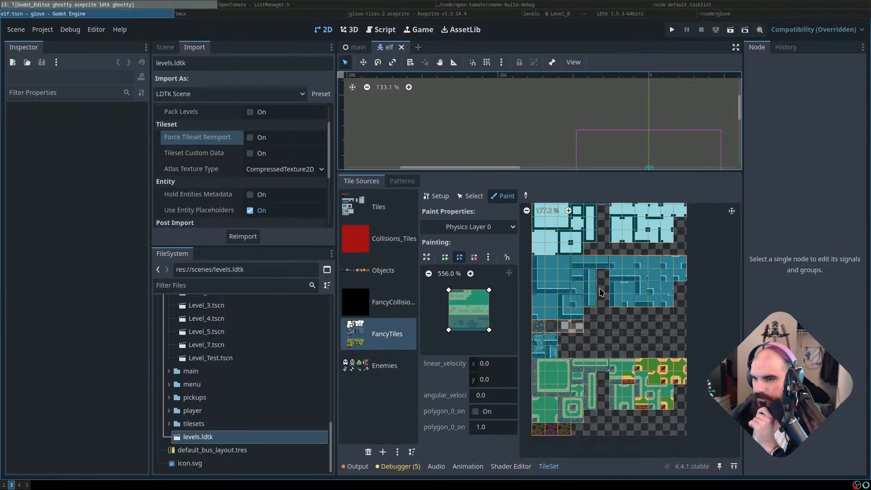
scroll(603, 290, "up", 3)
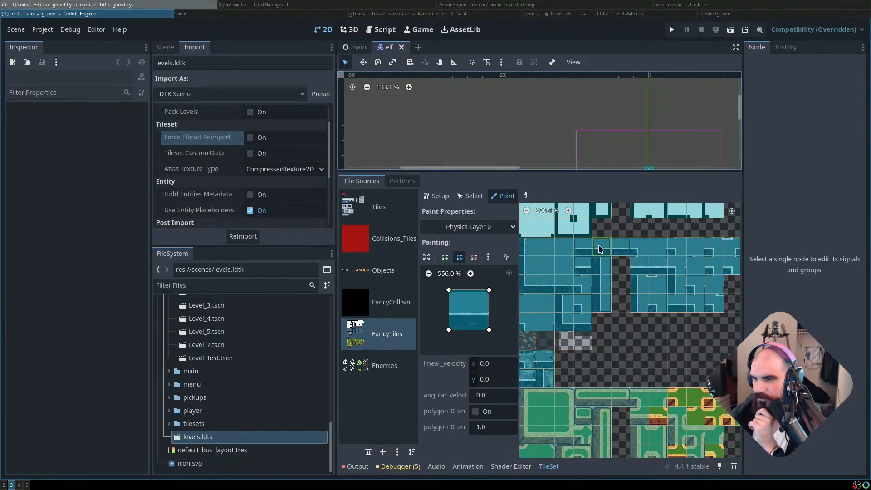
key("ctrl+s")
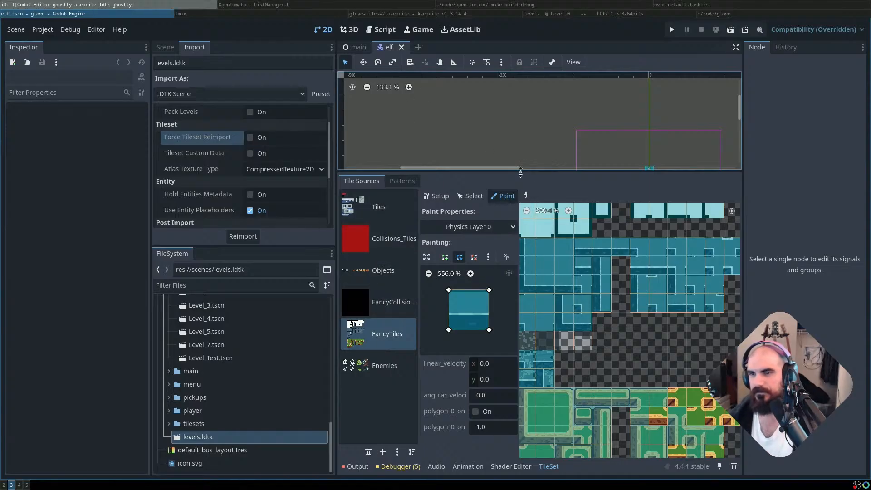
left_click_drag(548, 171, 547, 237)
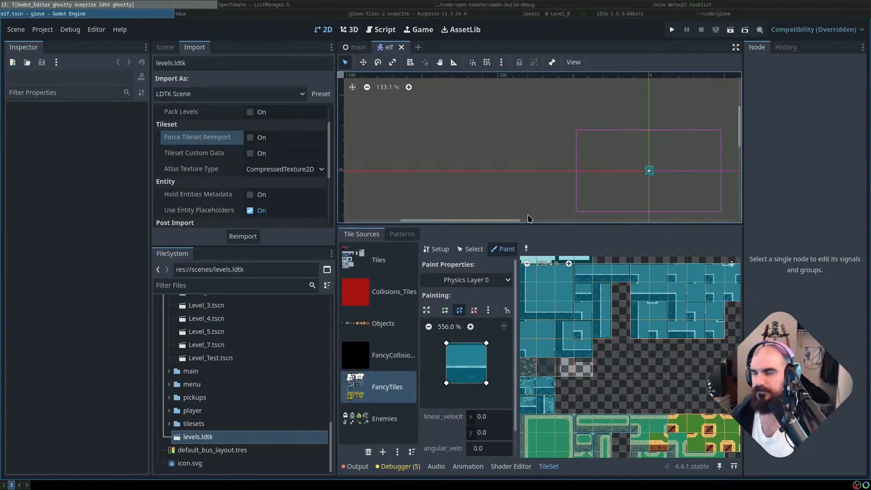
Run the game again, start it from the title screen, explore Level_0 to check the floor for wall shadows, and stop it
key("F5")
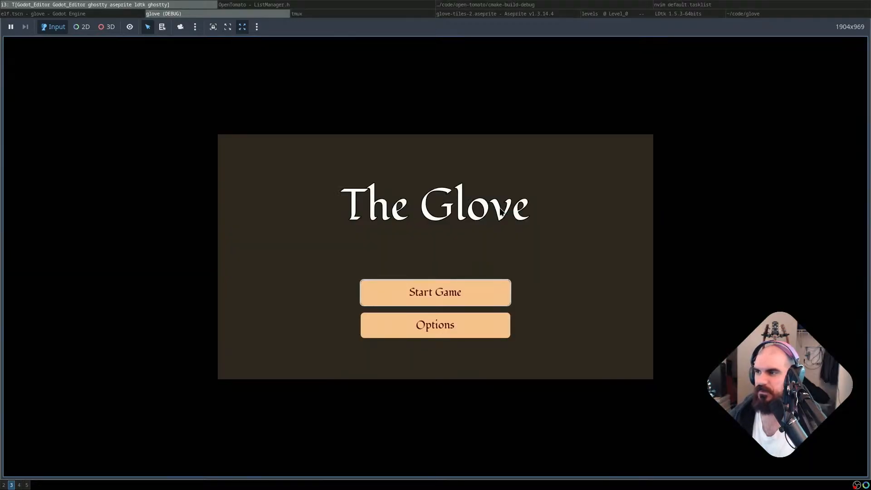
key("Return")
key("Return")
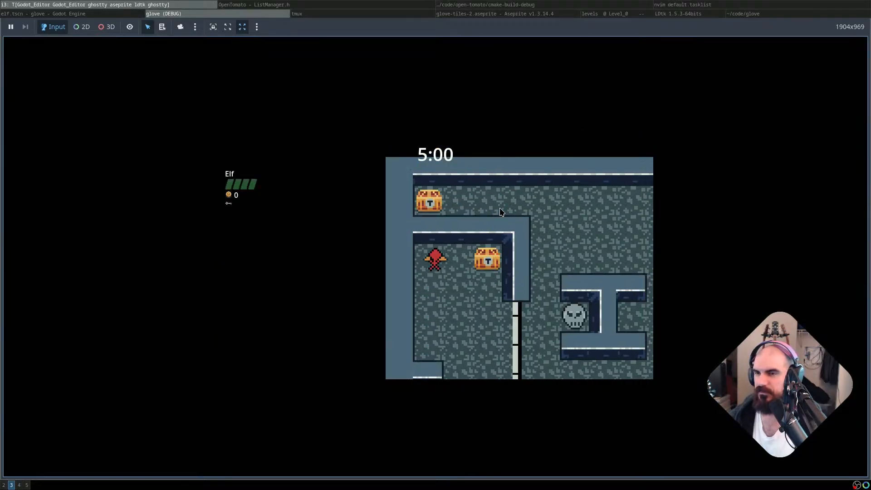
key("Left")
key("Down")
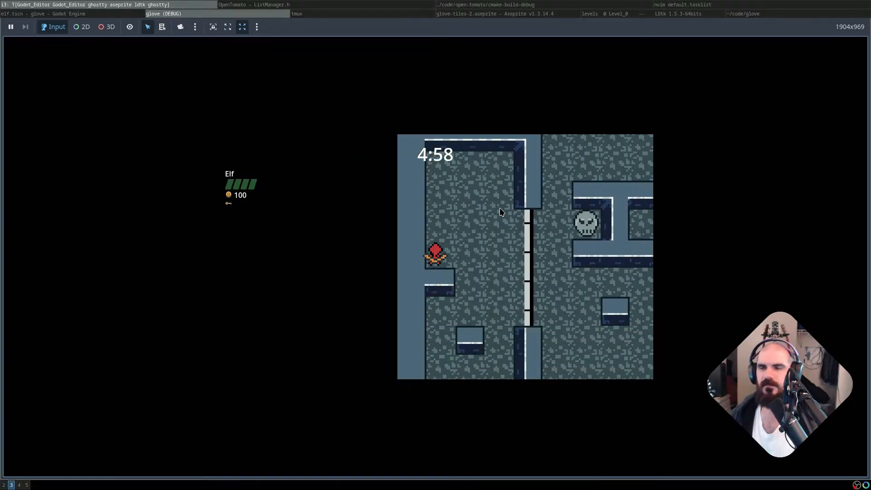
key("Right")
key("Down")
key("Right")
key("Down")
key("Left")
key("Left")
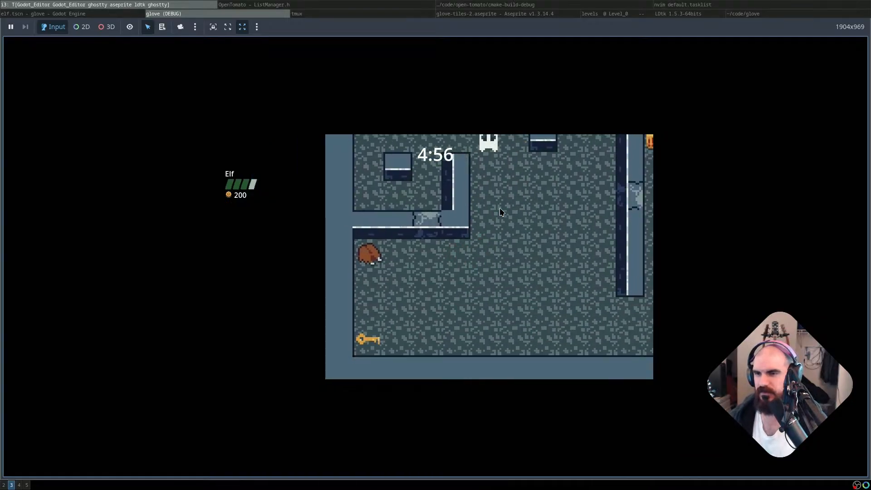
key("Right")
key("Up")
key("space")
key("Up")
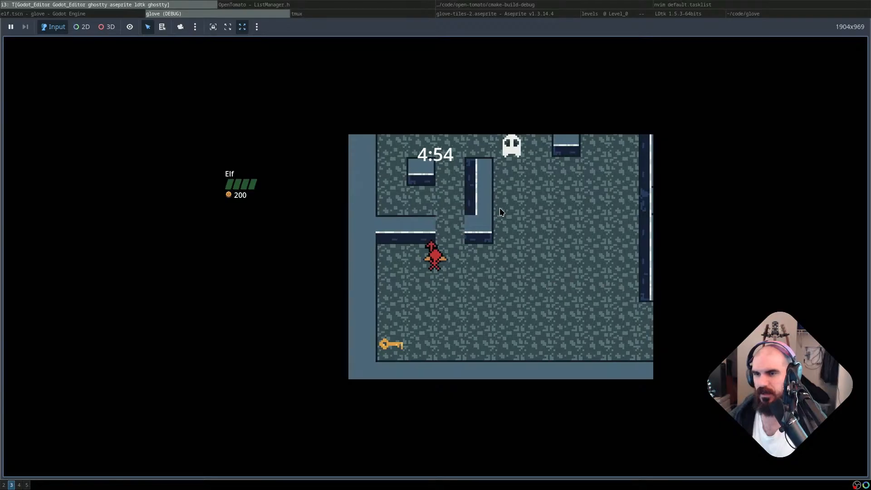
key("Up")
key("Left")
key("Right")
key("space")
key("Down")
key("space")
key("space")
key("Down")
key("space")
key("Right")
key("space")
key("space")
key("Down")
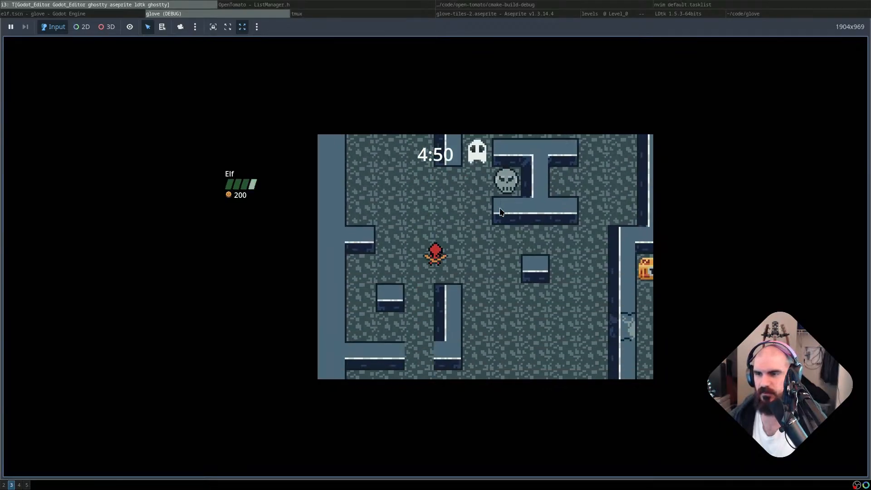
key("Right")
key("Left")
key("Down")
key("F8")
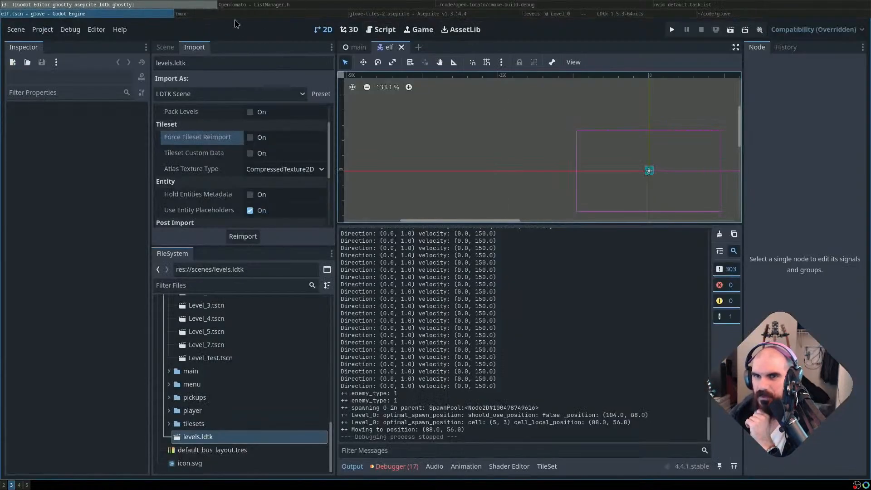
Switch to the glove-tiles-2 sprite in Aseprite and bring the dungeon tile area and its slice boundary into view
left_click(330, 15)
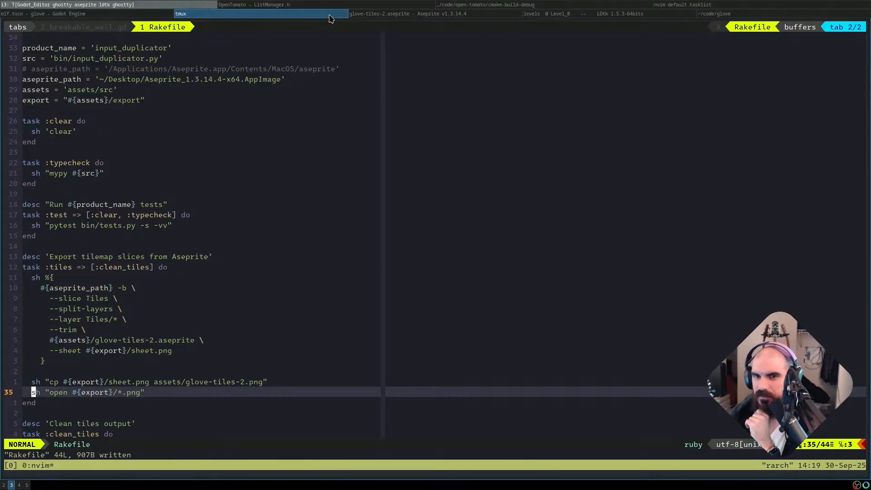
left_click(395, 15)
scroll(502, 163, "down", 8)
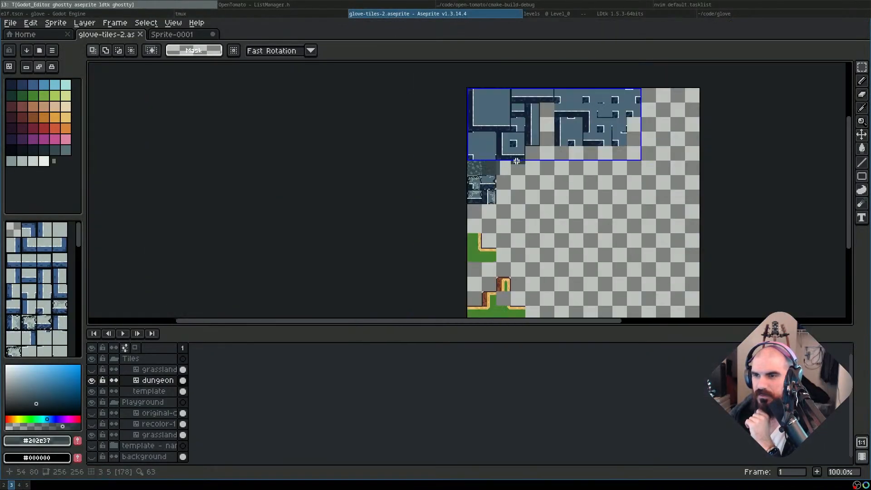
In LDtk, enable break on match for both shadow rules in the Floor layer's Dungeon group and save the project
scroll(474, 168, "up", 2)
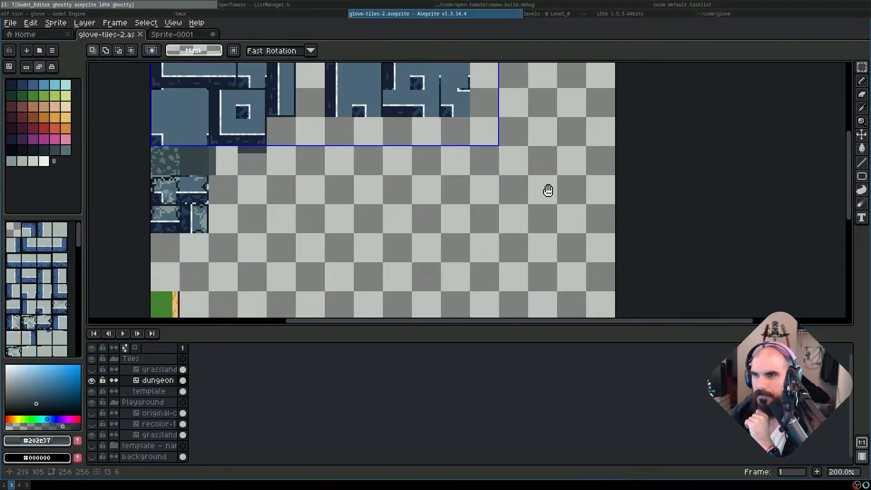
left_click(621, 15)
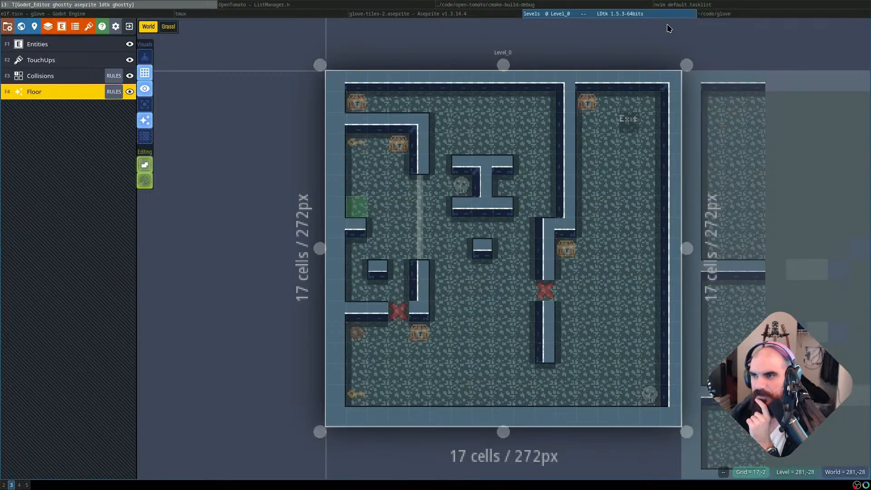
scroll(583, 222, "down", 1)
scroll(619, 229, "up", 2)
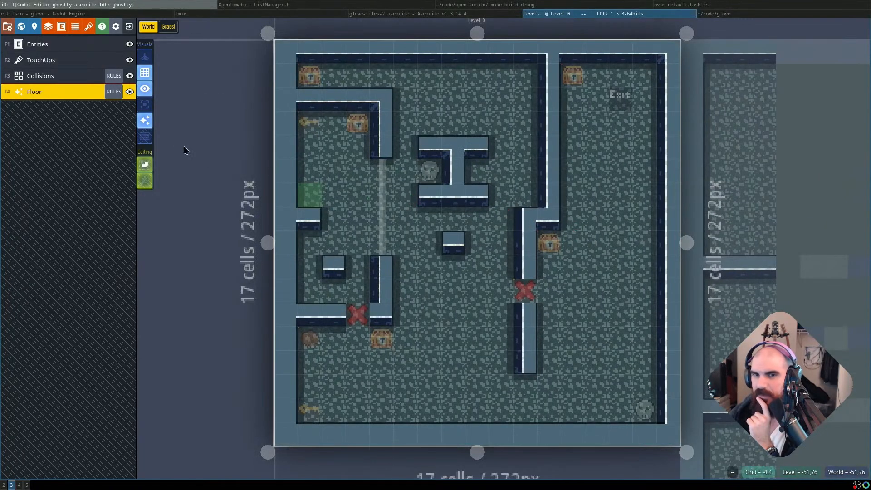
left_click(67, 77)
left_click(91, 92)
left_click(114, 91)
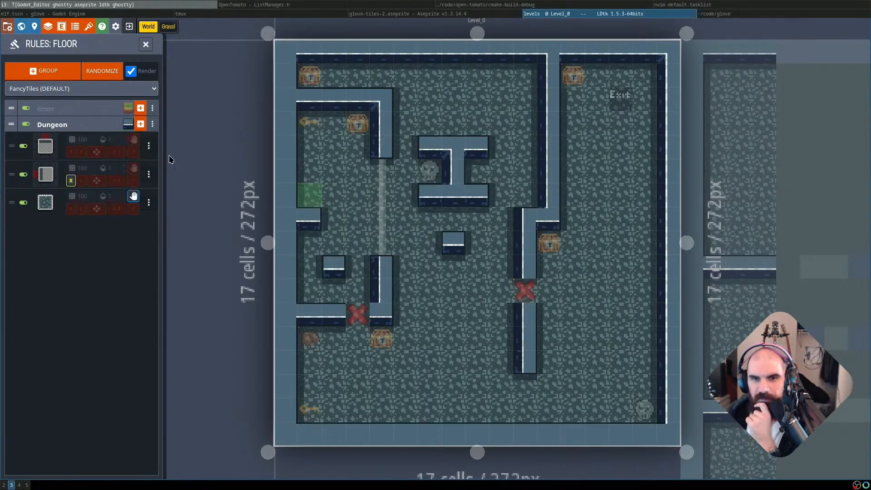
left_click(133, 169)
left_click(133, 140)
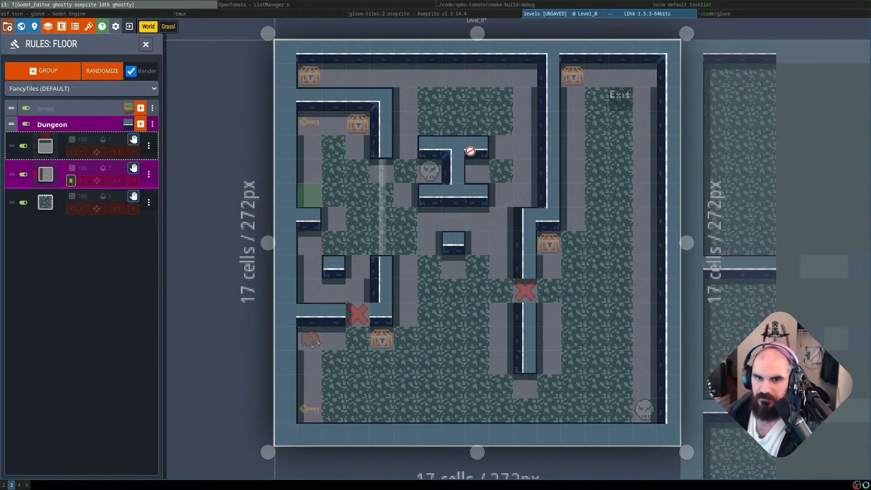
key("ctrl+s")
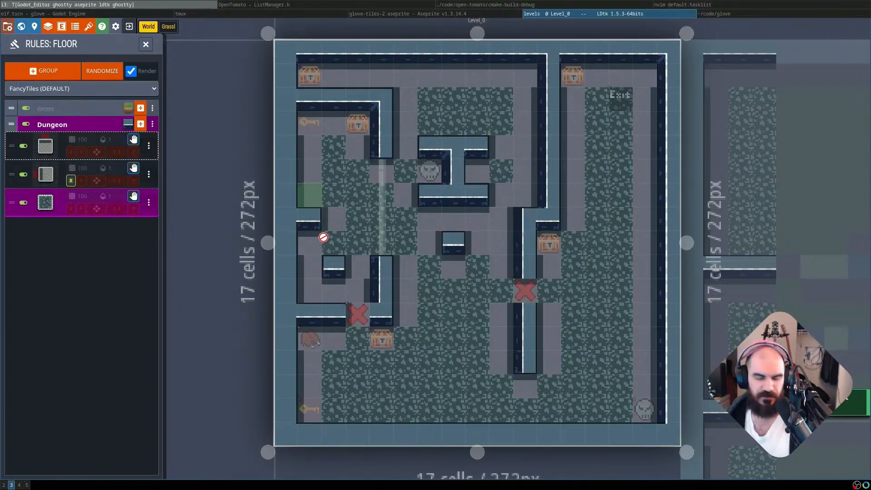
Switch to Godot and examine the TileSetAtlasSource errors in the output log of the levels.ldtk import
key("super+h")
key("super+h")
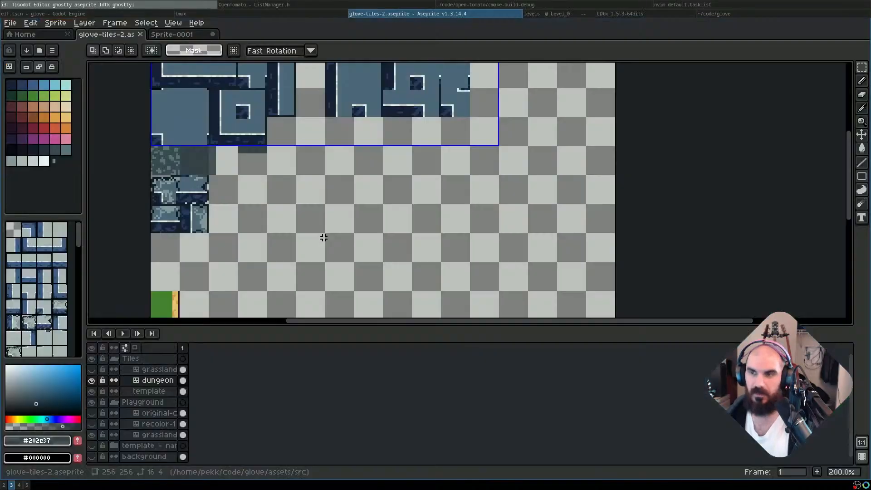
key("super+h")
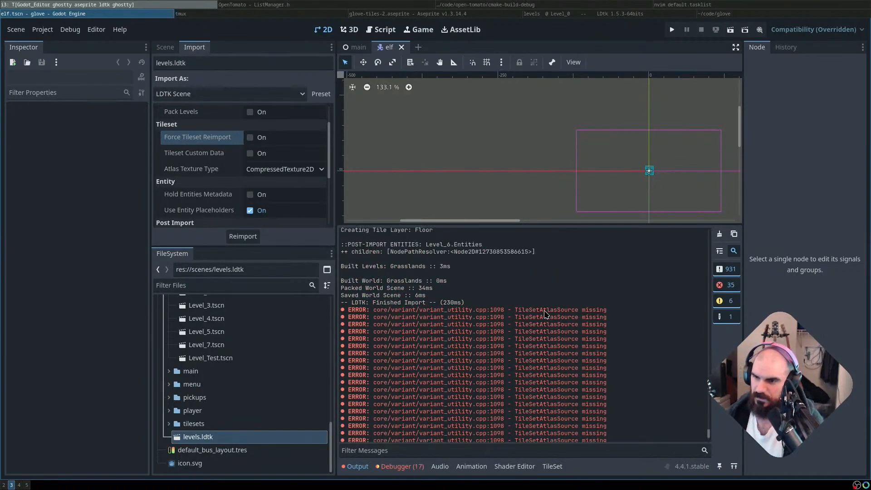
double_click(544, 312)
left_click(522, 321)
left_click_drag(521, 321, 562, 316)
left_click(570, 316)
double_click(567, 319)
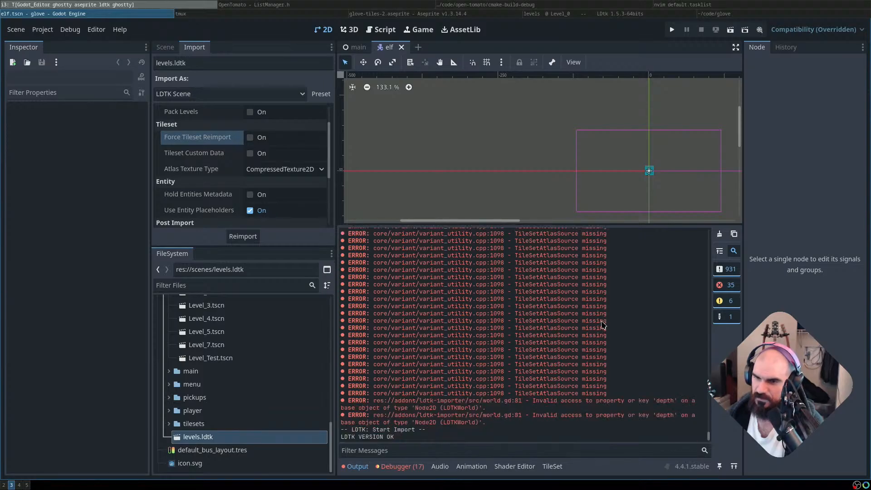
key("super+l")
key("super+l")
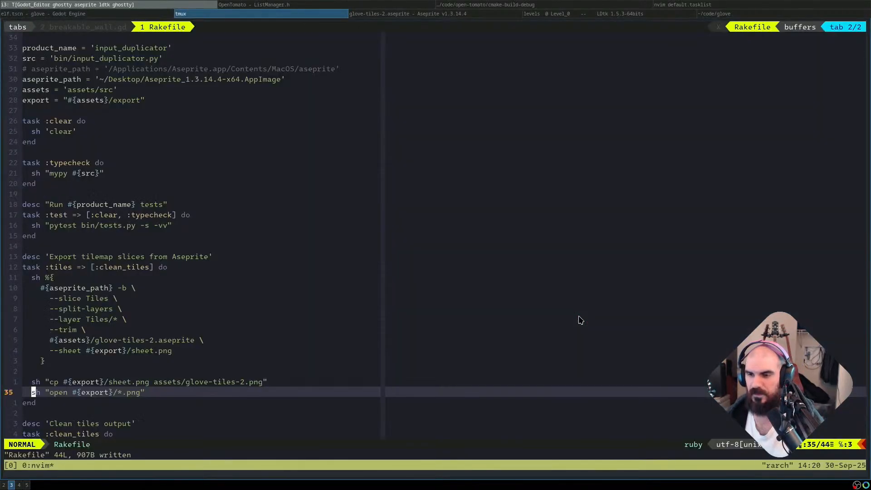
Return to LDtk, disable break on match for both Dungeon shadow rules, close the Floor rules and save the project
key("super+l")
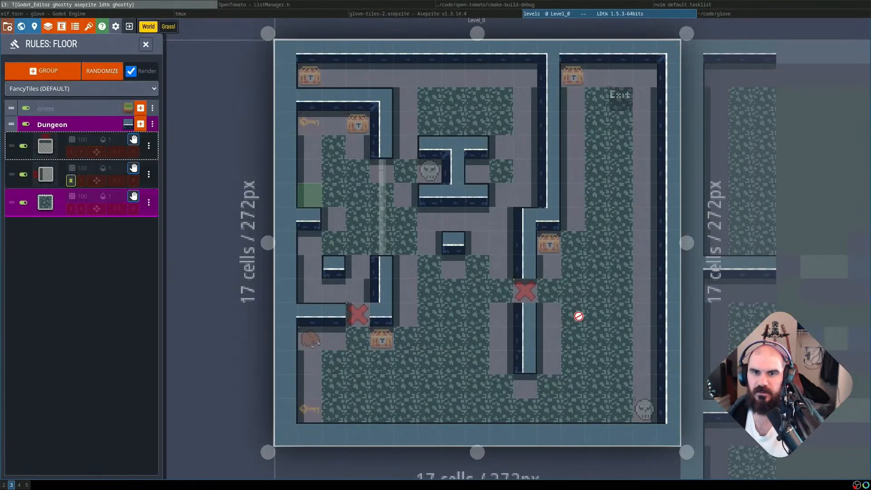
left_click(132, 168)
left_click(131, 168)
key("ctrl+w")
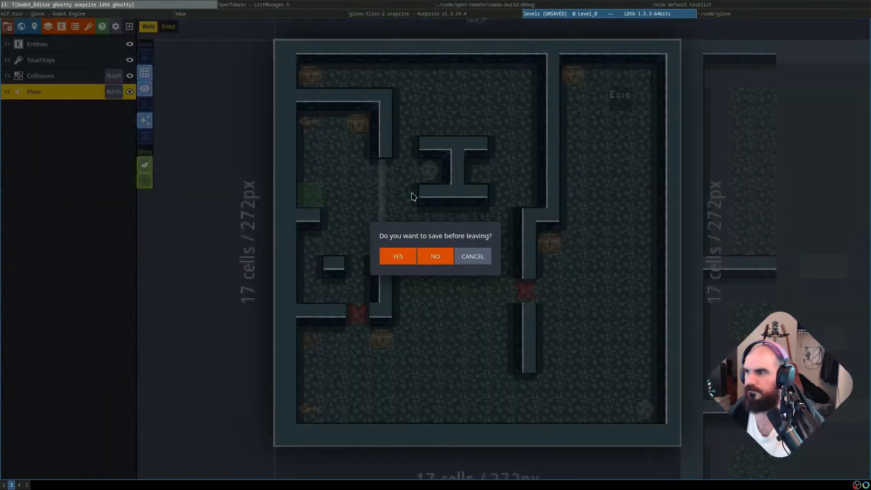
left_click(473, 257)
key("ctrl+s")
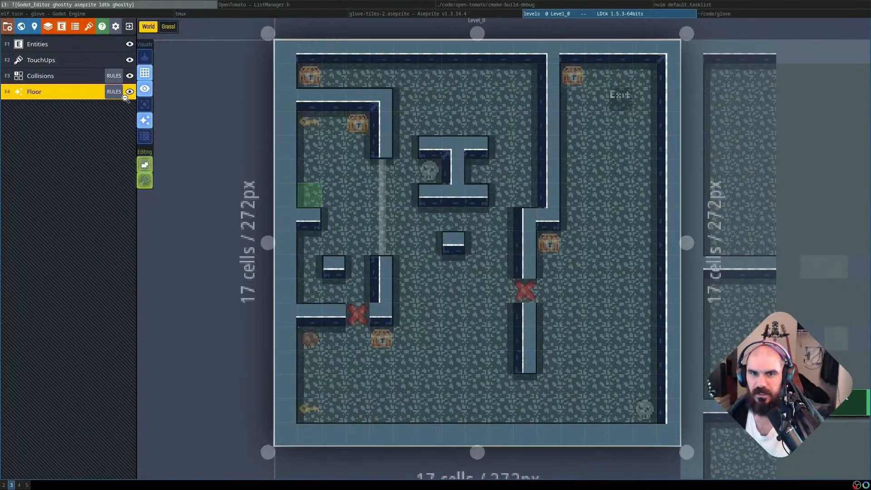
Select the Collisions layer and examine Level_0 and the surrounding levels in the world view
left_click(90, 79)
scroll(311, 171, "down", 1)
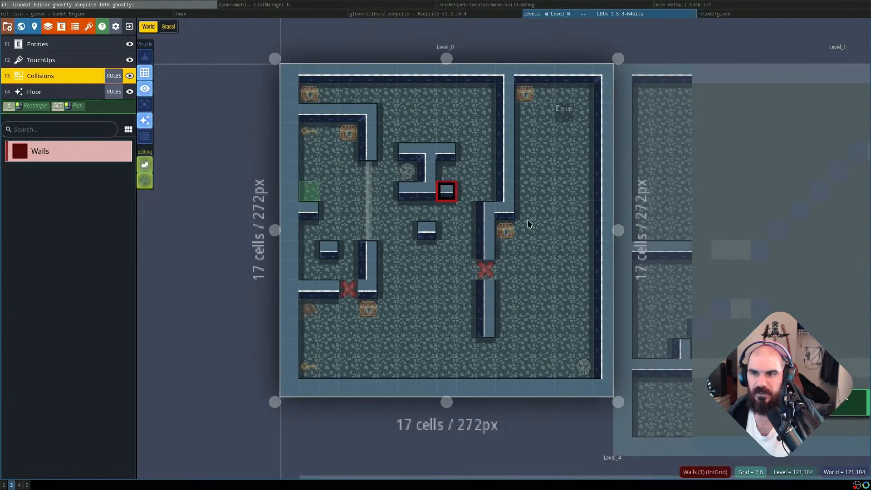
scroll(632, 253, "down", 4)
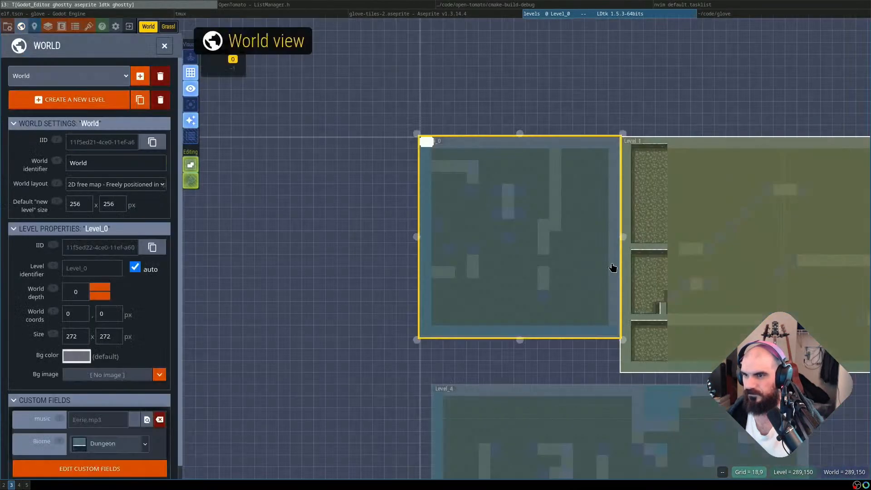
scroll(510, 309, "down", 1)
left_click_drag(649, 340, 505, 235)
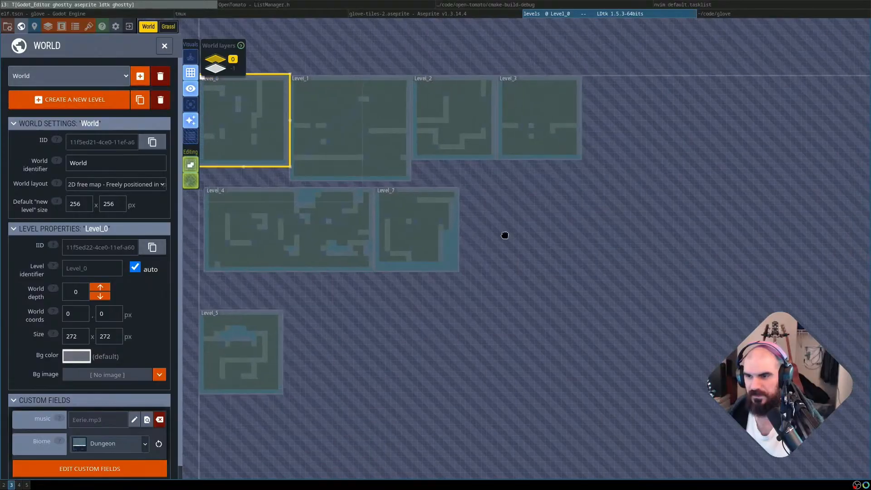
left_click_drag(453, 206, 660, 243)
scroll(454, 175, "up", 3)
scroll(628, 227, "down", 3)
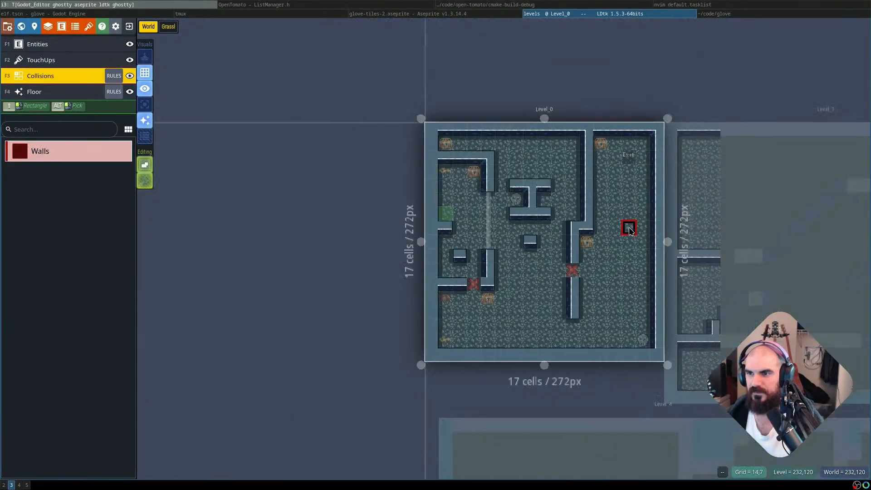
scroll(596, 237, "up", 2)
scroll(610, 275, "down", 3)
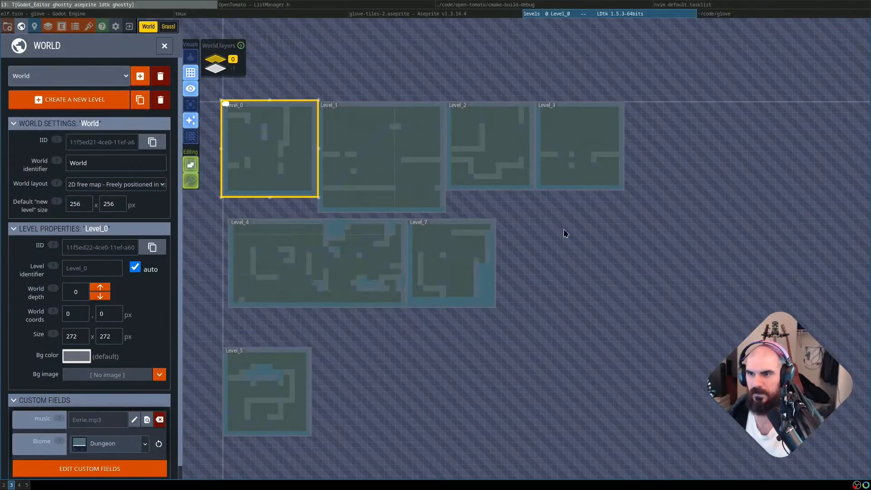
Create a new level in the empty space beside Level_7 in the world view and open it for editing
right_click(566, 249)
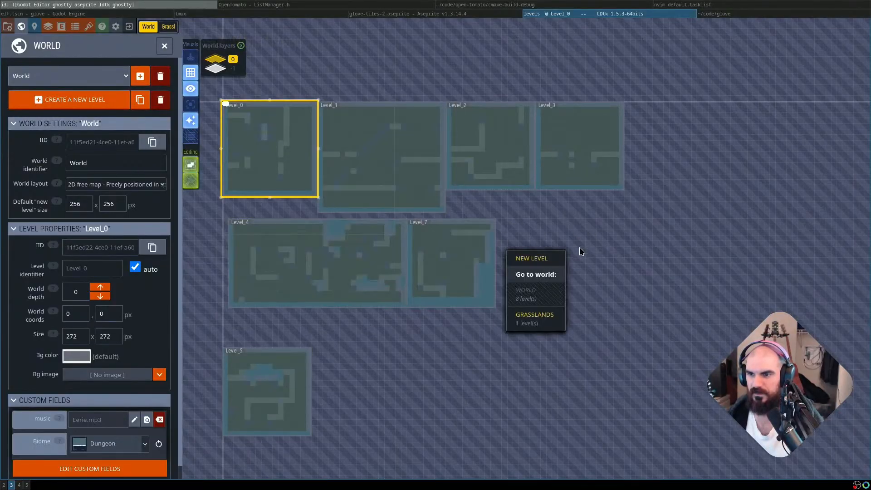
right_click(565, 226)
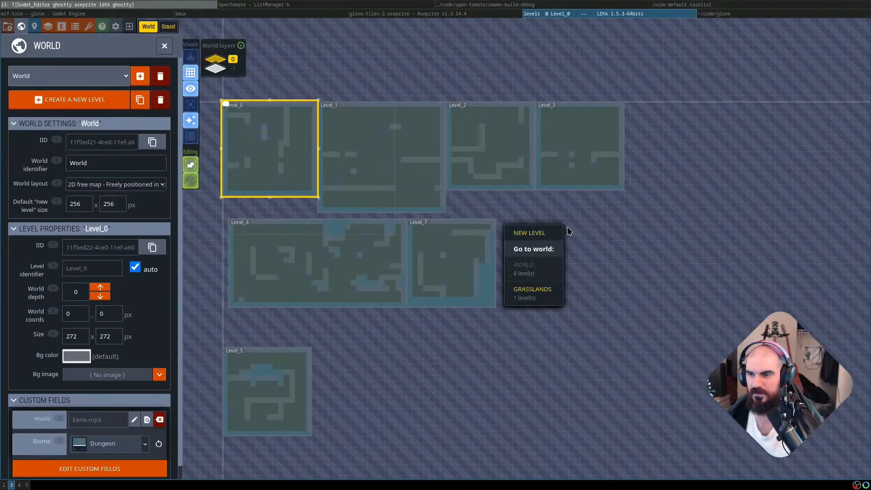
left_click(636, 230)
double_click(287, 164)
key("w")
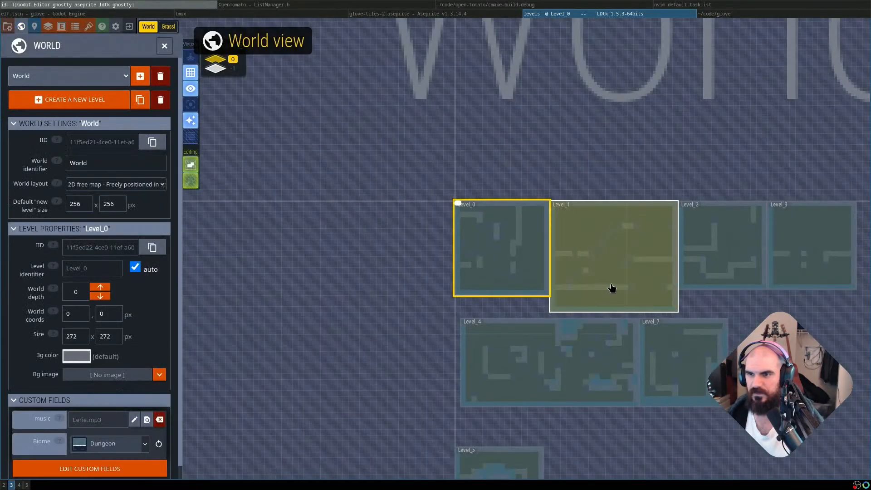
left_click_drag(607, 289, 428, 194)
right_click(441, 246)
left_click(490, 254)
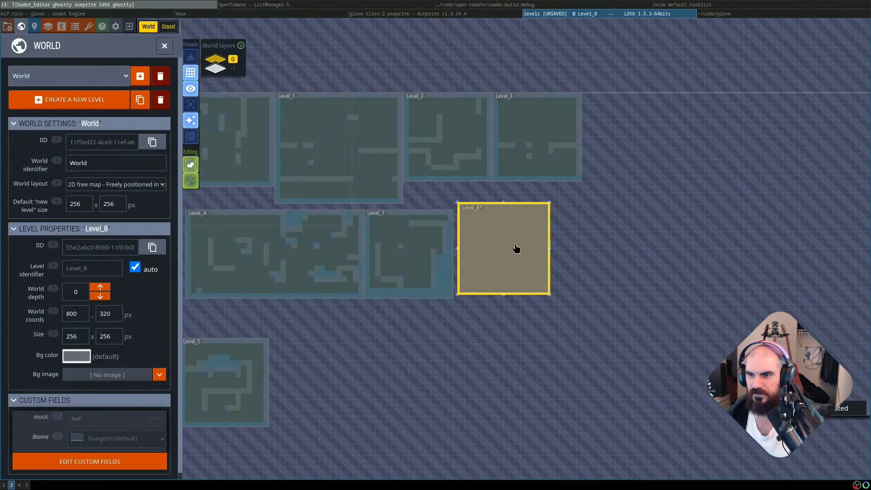
double_click(526, 258)
Paint several freehand wall strokes across the floor of the new level on the Collisions layer
mouse_move(442, 178)
left_mouse_down()
mouse_move(536, 209)
mouse_move(562, 206)
mouse_move(561, 238)
mouse_move(514, 244)
mouse_move(535, 238)
mouse_move(562, 208)
mouse_move(574, 242)
left_mouse_up()
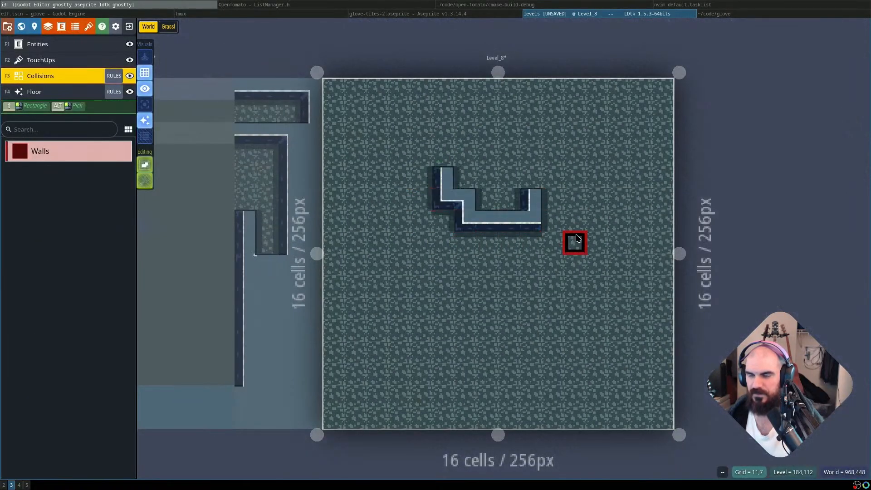
mouse_move(530, 190)
left_mouse_down()
mouse_move(589, 164)
mouse_move(621, 196)
mouse_move(619, 218)
left_mouse_up()
mouse_move(393, 258)
left_mouse_down()
mouse_move(429, 315)
mouse_move(510, 333)
left_mouse_up()
left_click_drag(616, 324, 618, 308)
left_click_drag(597, 395, 465, 395)
left_click_drag(572, 352, 553, 310)
Fill the entire 16 by 16 cell level with walls
left_click(574, 375, "shift")
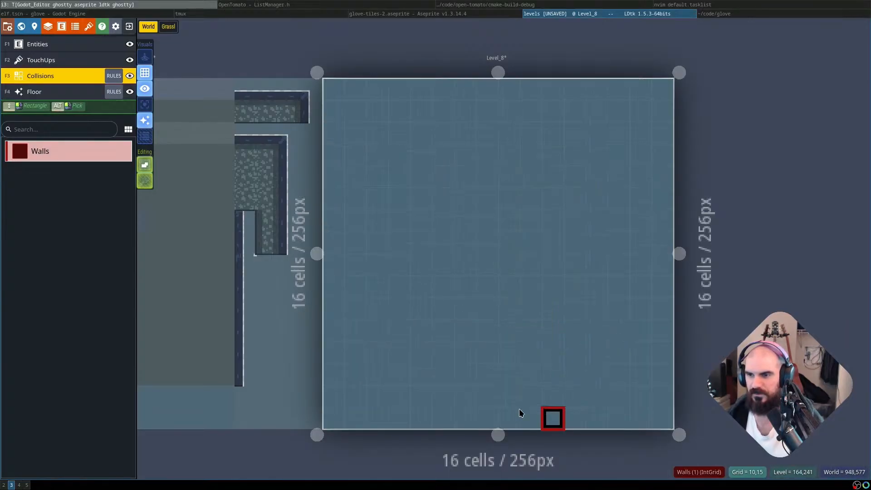
right_click(535, 262, "shift")
right_click(461, 259, "shift")
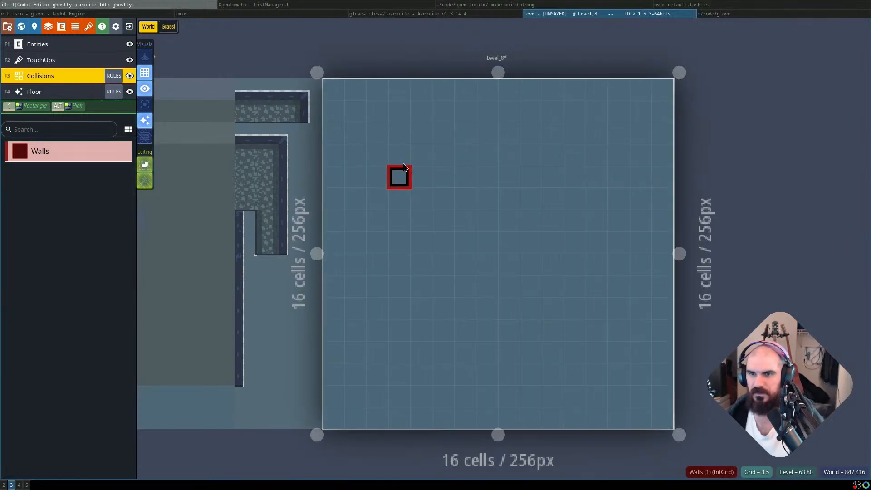
Erase walls to carve a stepped nook, a large central room, and connected corridors along the level's right and lower sides
left_click_drag(356, 114, 415, 161)
mouse_move(398, 266)
left_mouse_down()
mouse_move(452, 304)
mouse_move(518, 312)
left_mouse_up()
mouse_move(596, 150)
left_mouse_down()
mouse_move(603, 275)
mouse_move(573, 367)
mouse_move(531, 384)
mouse_move(441, 375)
left_mouse_up()
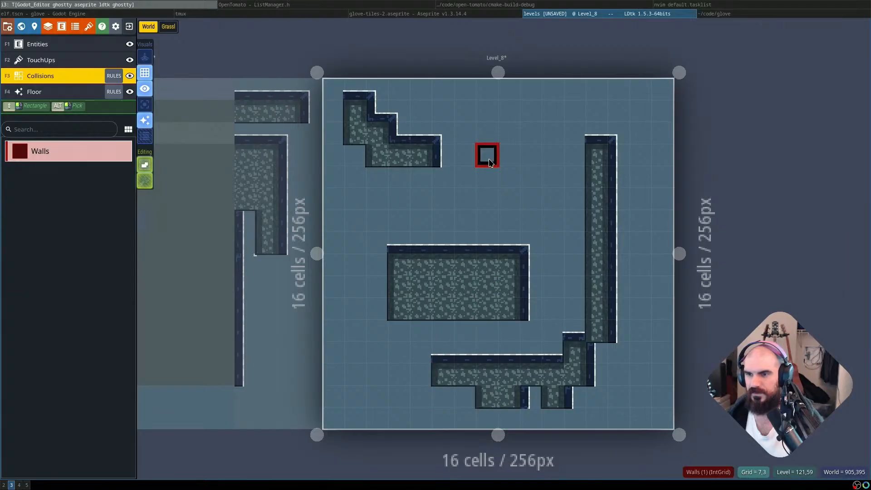
mouse_move(540, 241)
left_mouse_down()
mouse_move(442, 244)
mouse_move(443, 287)
mouse_move(377, 263)
mouse_move(462, 330)
left_mouse_up()
mouse_move(393, 285)
left_mouse_down()
mouse_move(458, 315)
mouse_move(483, 291)
mouse_move(491, 237)
mouse_move(530, 227)
mouse_move(547, 278)
mouse_move(512, 304)
mouse_move(520, 246)
mouse_move(530, 243)
mouse_move(525, 281)
mouse_move(545, 347)
left_mouse_up()
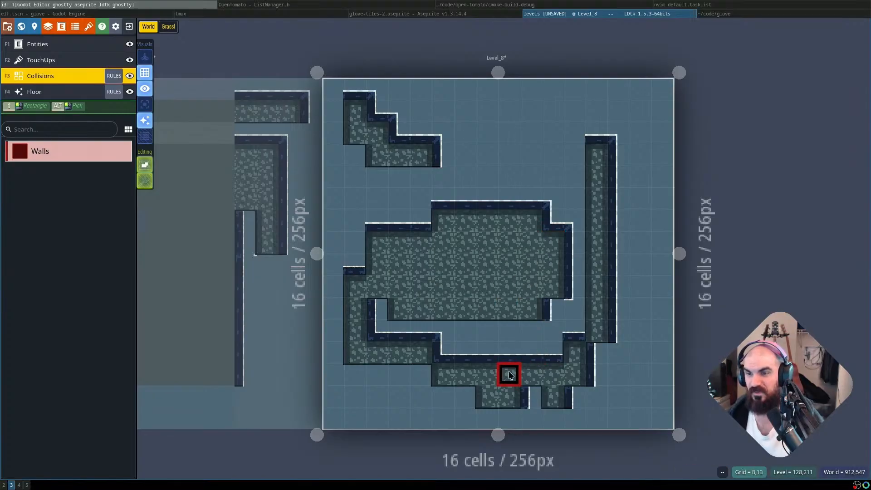
mouse_move(634, 184)
left_mouse_down()
mouse_move(637, 151)
mouse_move(636, 308)
mouse_move(630, 323)
mouse_move(616, 324)
mouse_move(629, 150)
left_mouse_up()
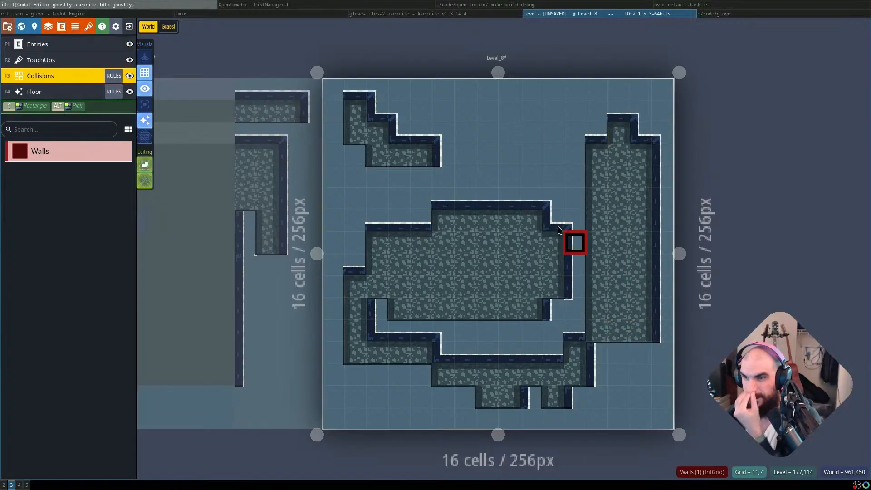
mouse_move(620, 178)
left_mouse_down()
mouse_move(640, 128)
mouse_move(604, 122)
mouse_move(603, 143)
mouse_move(602, 111)
mouse_move(640, 112)
left_mouse_up()
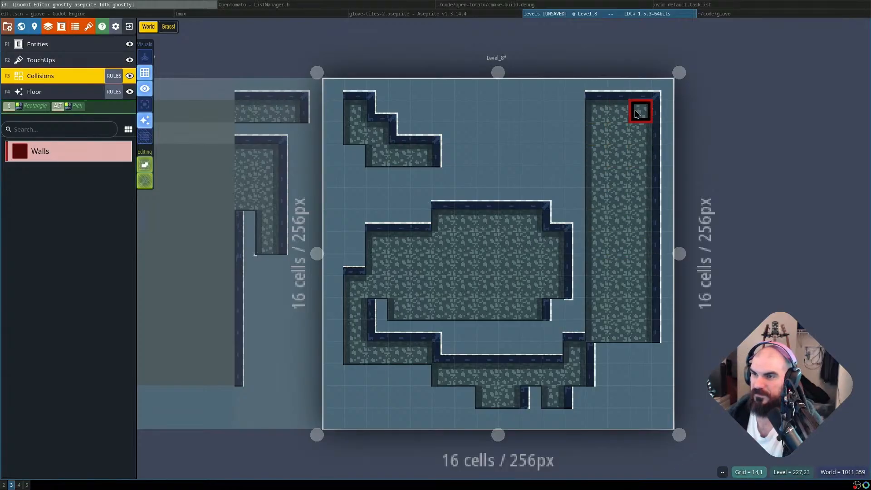
mouse_move(635, 338)
left_mouse_down()
mouse_move(600, 350)
mouse_move(637, 357)
mouse_move(607, 388)
mouse_move(580, 385)
mouse_move(574, 399)
mouse_move(453, 393)
mouse_move(397, 380)
mouse_move(400, 367)
mouse_move(423, 381)
mouse_move(376, 374)
mouse_move(370, 396)
mouse_move(355, 381)
left_mouse_up()
scroll(535, 333, "down", 3)
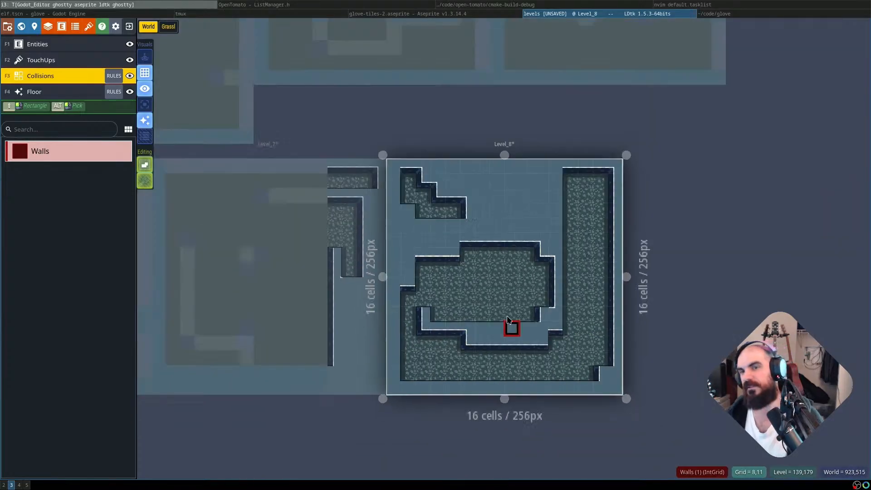
Return to the world view and delete the new test level beside Level_7
key("w")
key("w")
key("w")
right_click(559, 279)
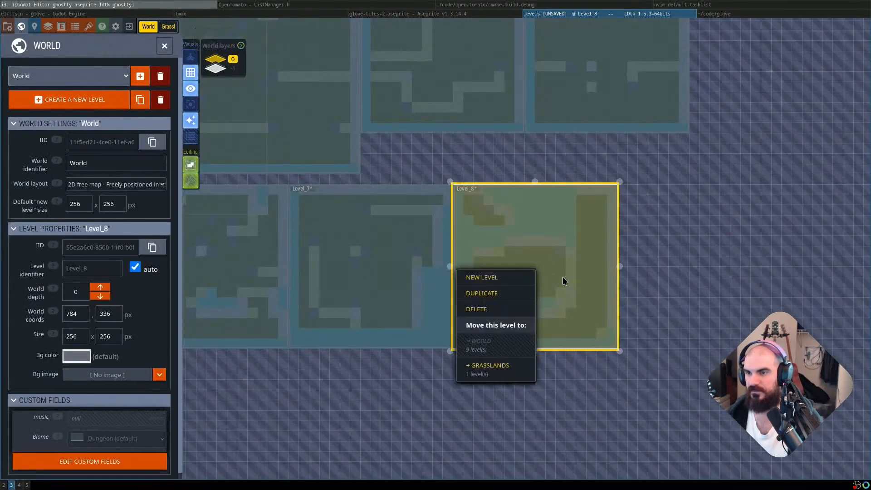
left_click(499, 311)
scroll(424, 276, "down", 2)
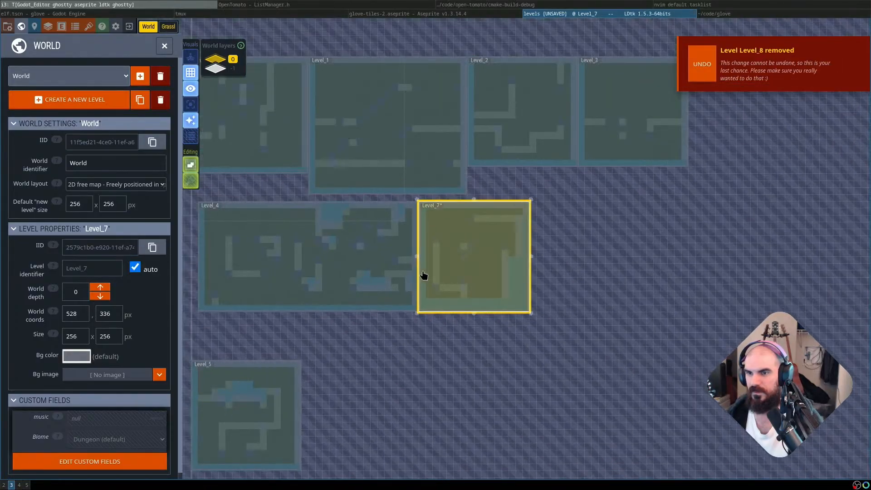
Open Level_4 briefly and return to the world view to look over the remaining levels
left_click_drag(446, 245, 520, 247)
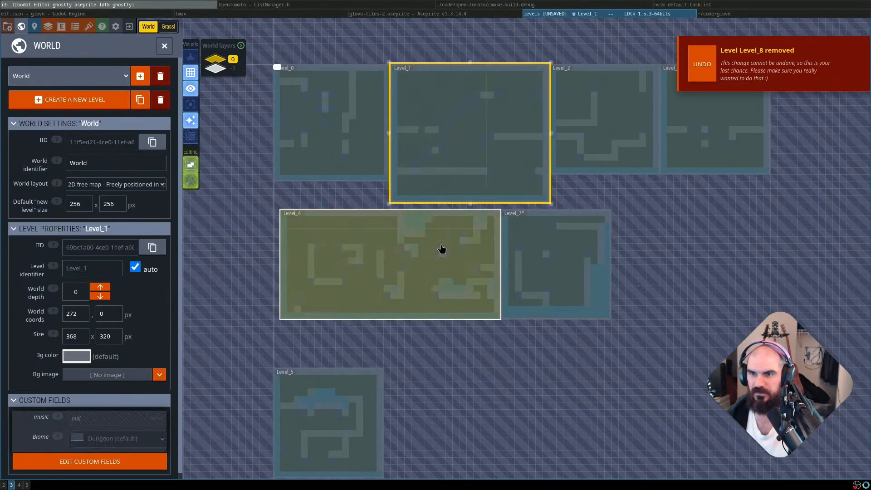
double_click(436, 260)
scroll(632, 301, "down", 4)
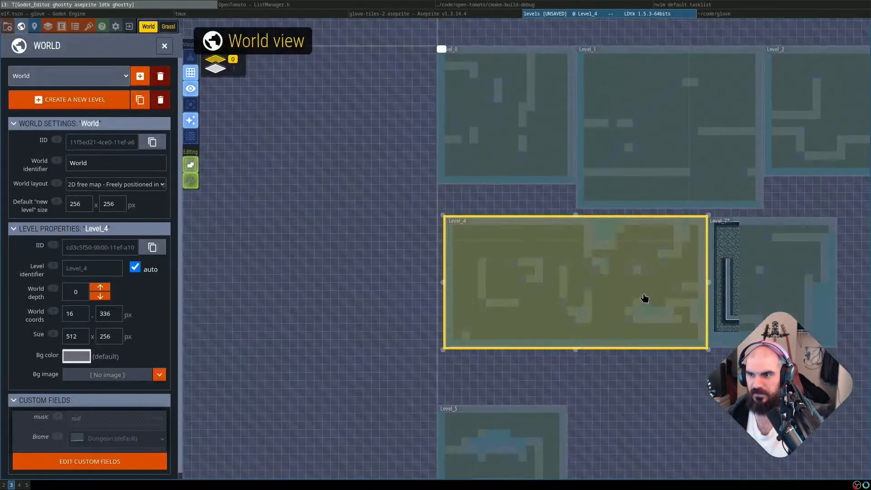
left_click_drag(645, 379, 525, 234)
scroll(556, 261, "down", 2)
left_click_drag(599, 198, 580, 273)
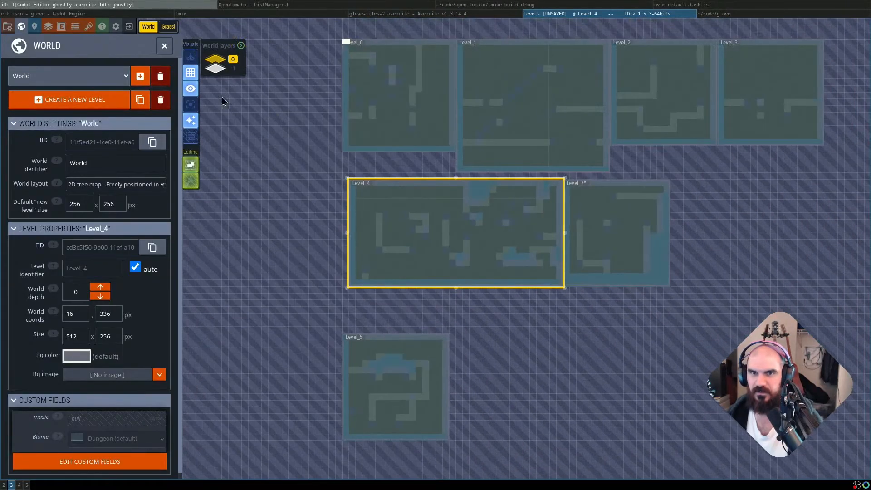
Open the grassland world to look over Level_6 and save the LDtk project
left_click(169, 26)
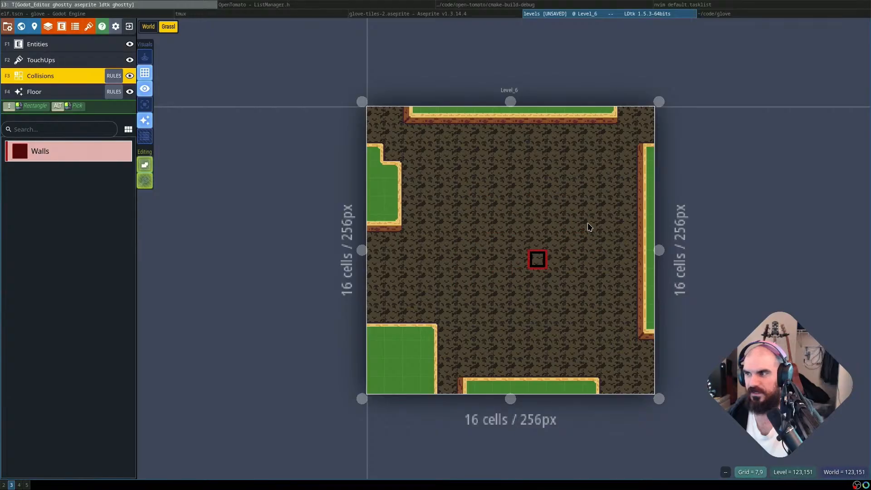
left_click_drag(704, 293, 602, 245)
mouse_move(424, 204)
left_mouse_down()
mouse_move(539, 259)
mouse_move(506, 210)
mouse_move(494, 244)
mouse_move(511, 225)
mouse_move(499, 227)
mouse_move(537, 250)
mouse_move(527, 248)
mouse_move(518, 272)
mouse_move(475, 219)
mouse_move(492, 219)
mouse_move(500, 226)
mouse_move(479, 244)
mouse_move(453, 231)
mouse_move(474, 214)
mouse_move(541, 222)
mouse_move(531, 263)
left_mouse_up()
left_click(531, 247)
left_click(481, 215)
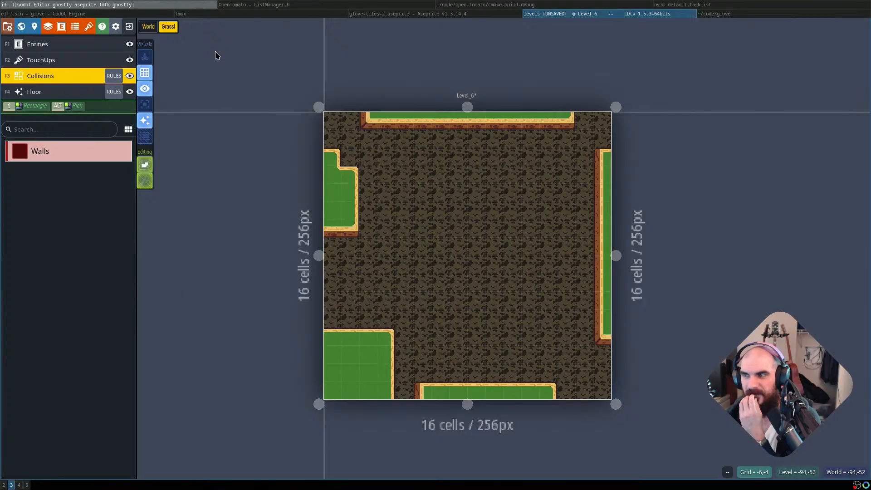
key("ctrl+s")
Switch to Godot, hide the standard messages in the output log, and examine the import errors and warnings
left_click(130, 15)
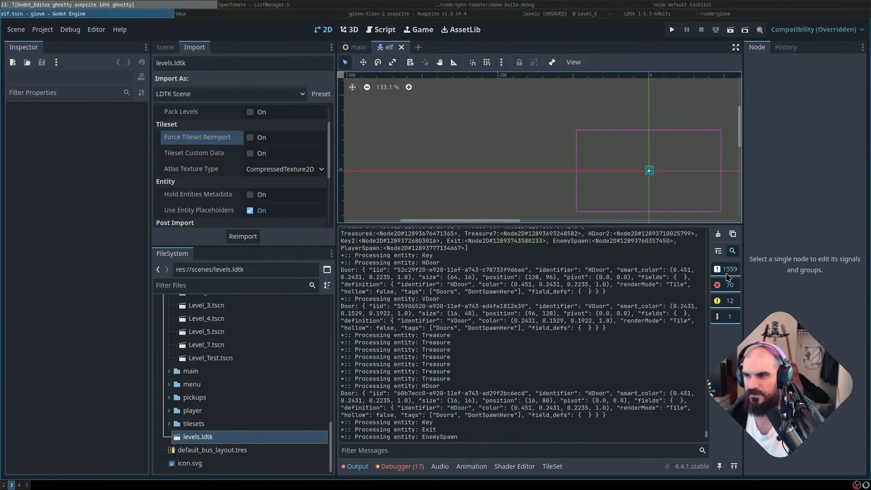
left_click(730, 288)
left_click(730, 287)
left_click(728, 271)
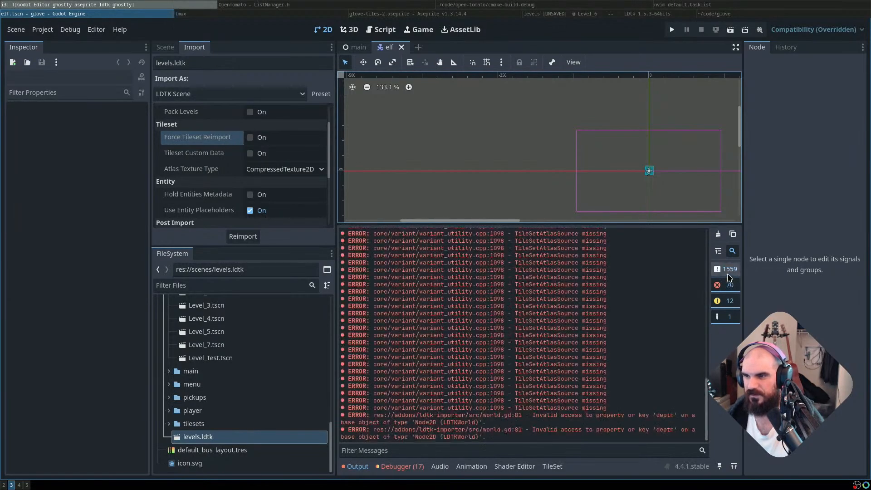
scroll(540, 327, "up", 3)
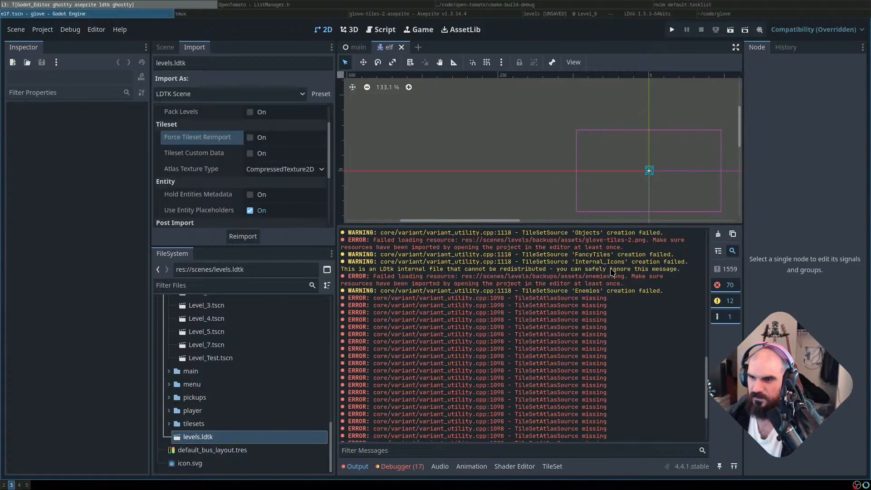
scroll(607, 270, "up", 2)
scroll(582, 283, "up", 6)
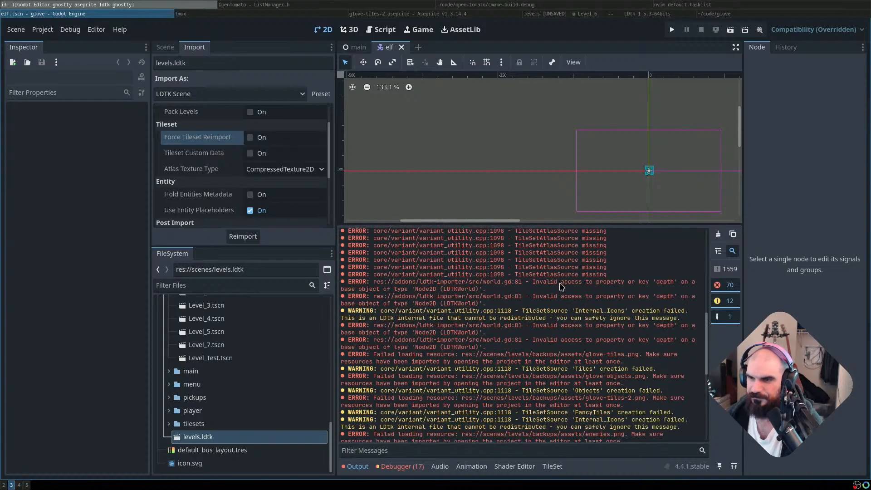
scroll(562, 326, "up", 2)
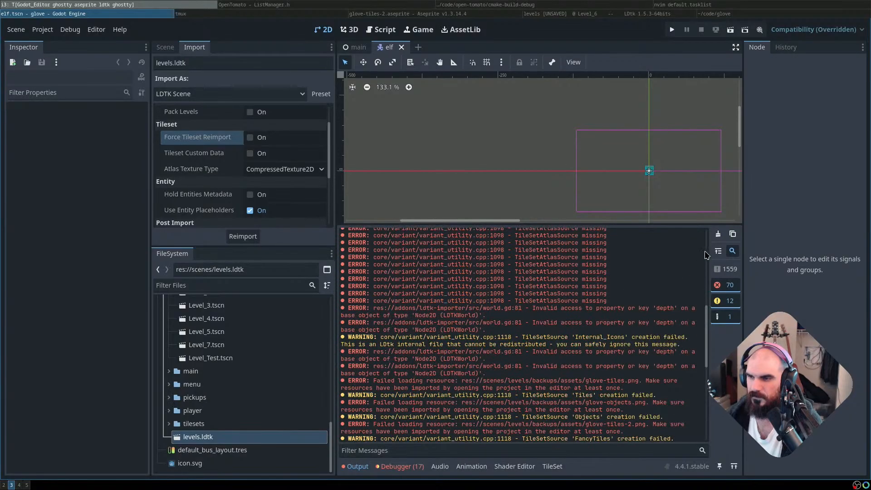
Clear the output log, reimport levels.ldtk, and read the new warning and error messages
left_click(718, 234)
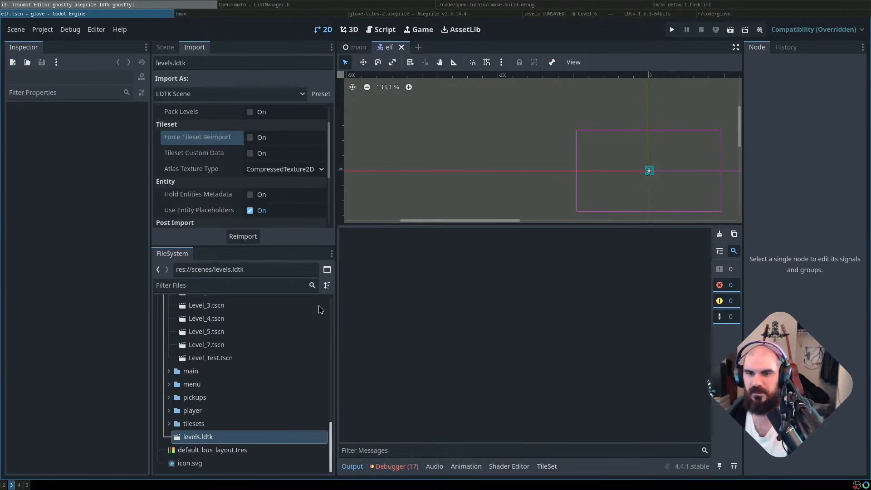
left_click(244, 236)
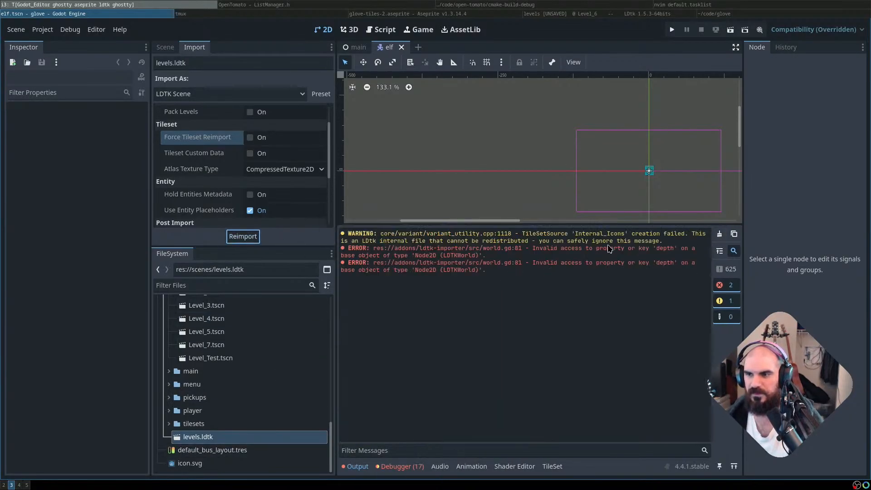
left_click_drag(532, 249, 617, 254)
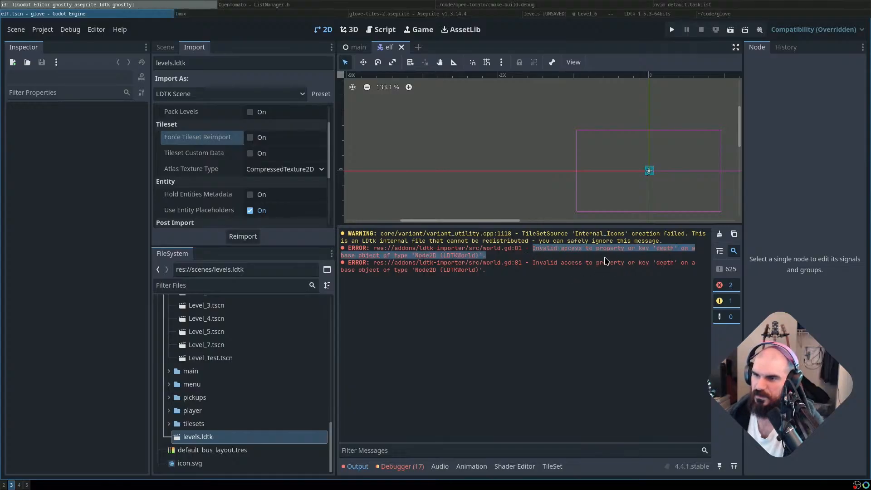
left_click(668, 253)
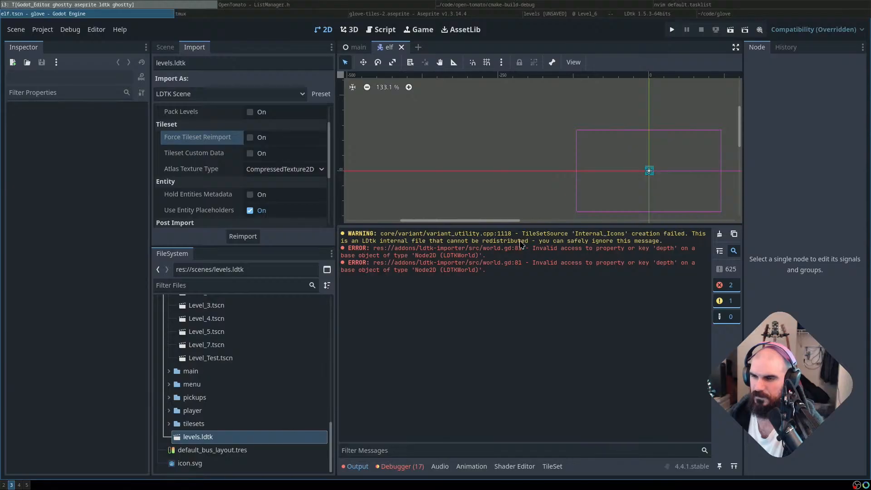
left_click_drag(569, 232, 680, 243)
left_click(573, 247)
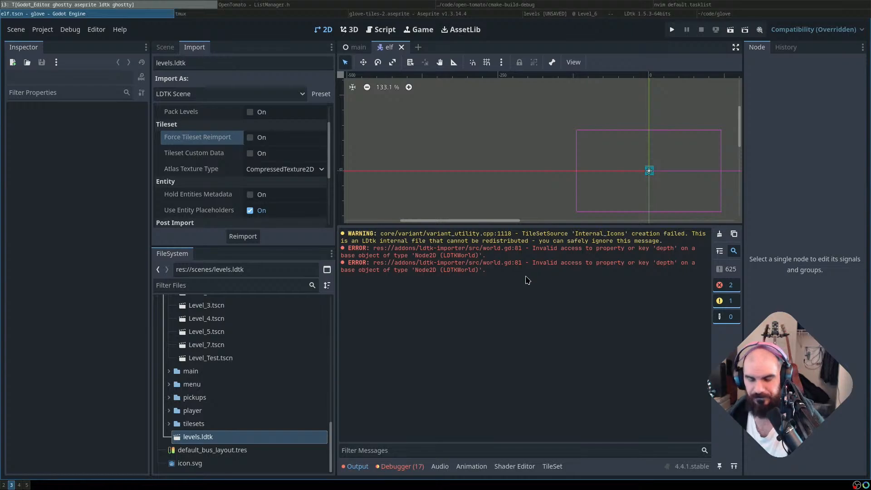
key("super+l")
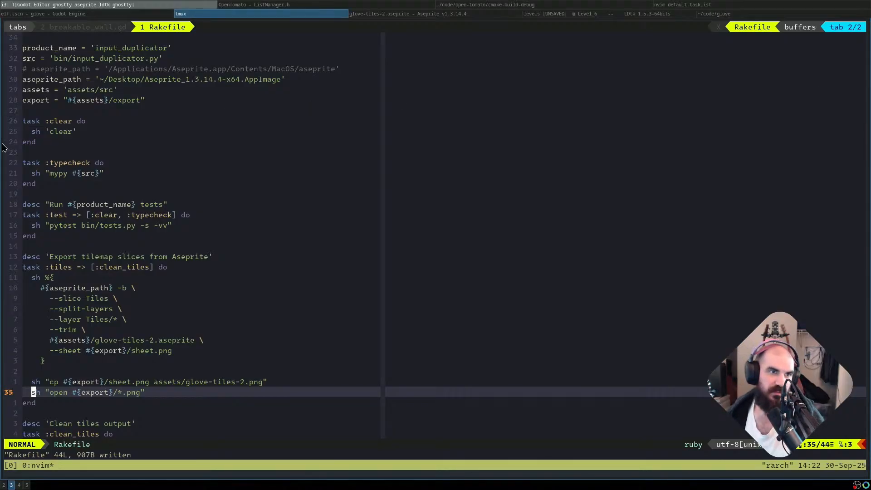
key("super+2")
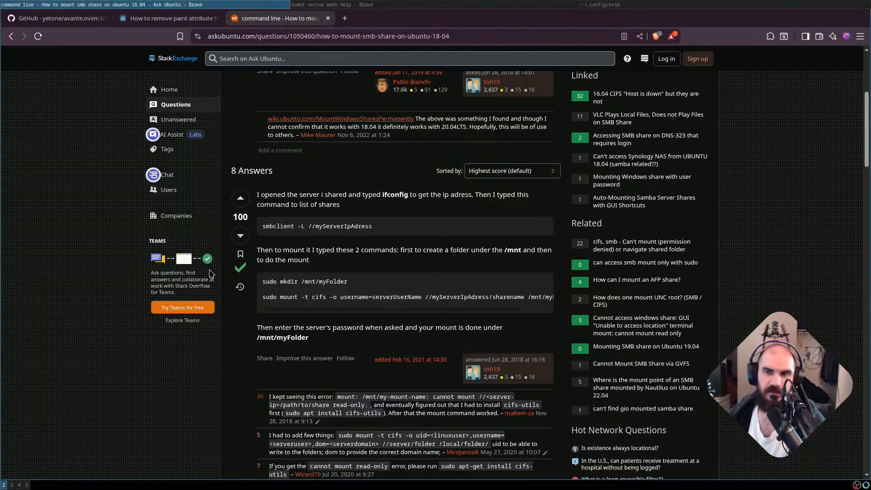
key("super+Right")
key("super+Left")
key("super+Right")
key("super+Right")
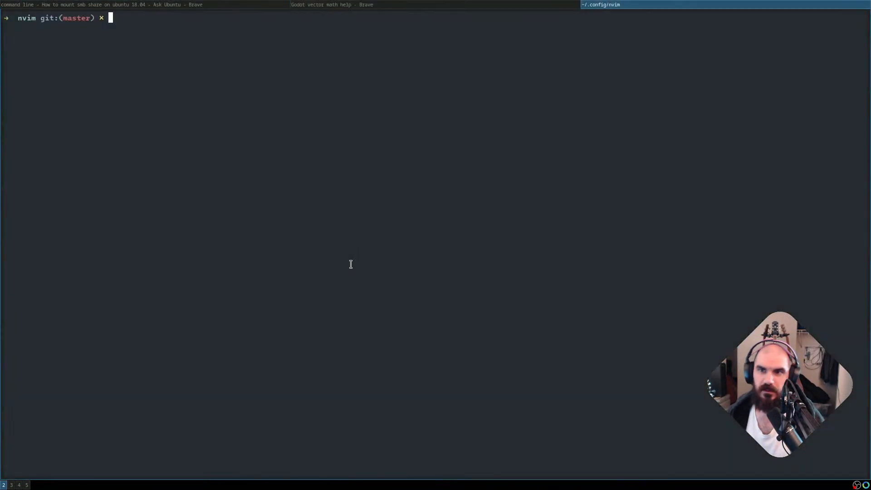
key("super+Right")
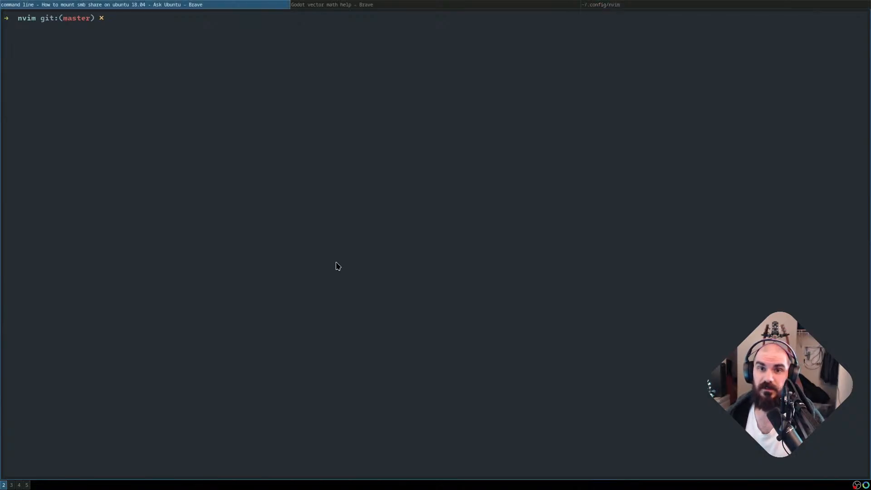
key("super+Right")
key("super+Right")
key("super+Right")
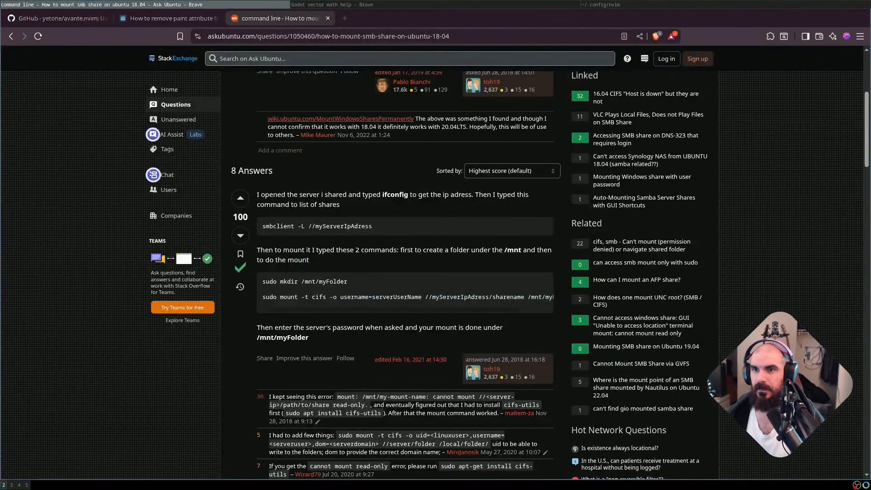
key("super+Right")
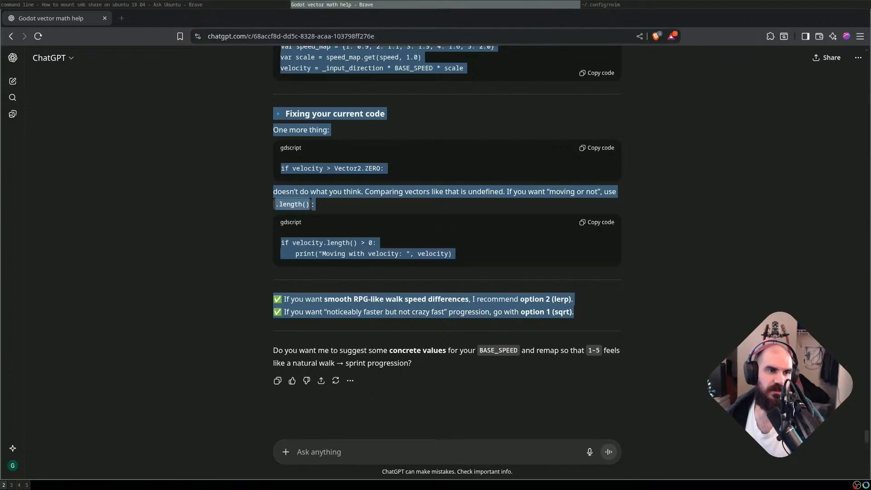
left_click_drag(726, 241, 552, 328)
key("super+Left")
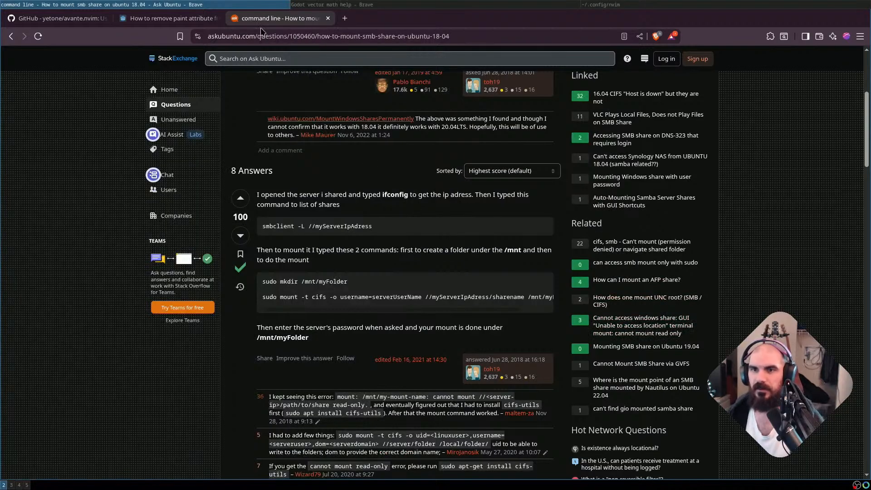
key("super+Right")
key("super+Left")
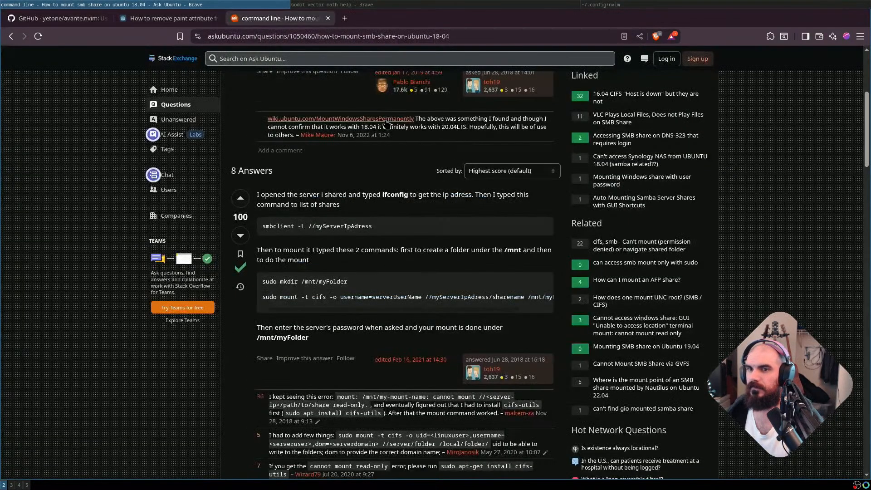
key("super+3")
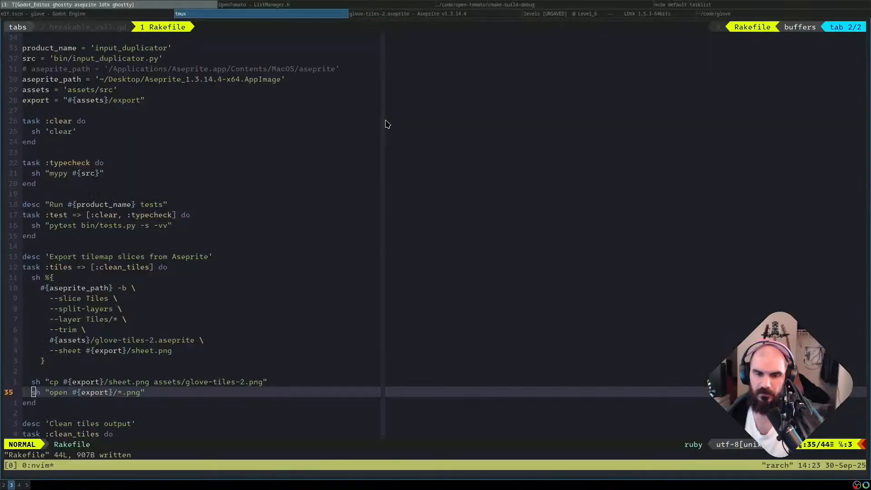
Return to Godot, open Level_0.tscn, and enlarge the 2D viewport to inspect the floor along the upper walls
key("super+Left")
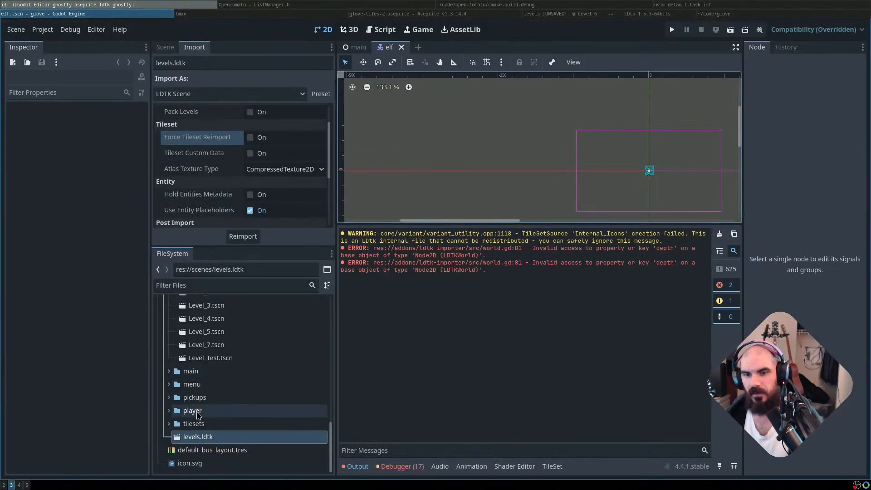
scroll(215, 411, "up", 3)
double_click(207, 332)
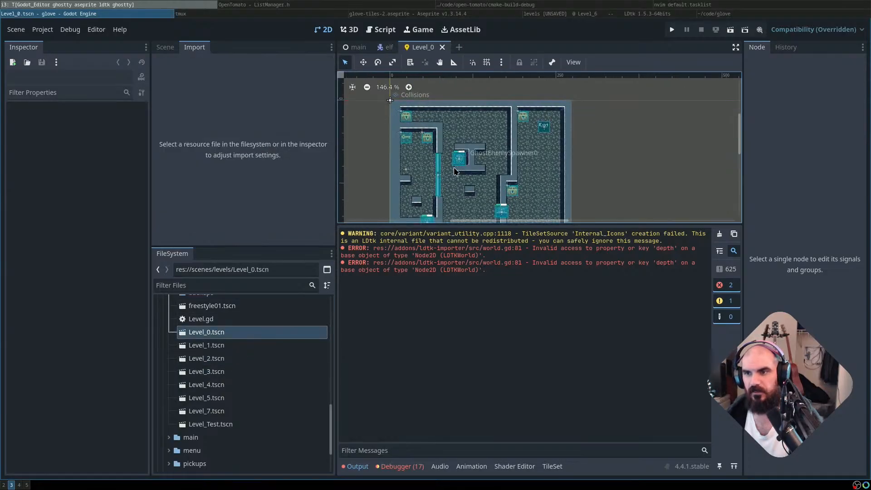
scroll(457, 171, "up", 3)
left_click_drag(635, 223, 635, 285)
scroll(509, 219, "up", 5)
left_click_drag(509, 218, 586, 284)
scroll(438, 208, "up", 4)
left_click_drag(601, 149, 562, 194)
left_click_drag(684, 179, 548, 161)
Select the Floor layer in Level_0's scene tree and inspect its tiles beneath the upper wall
left_click(166, 47)
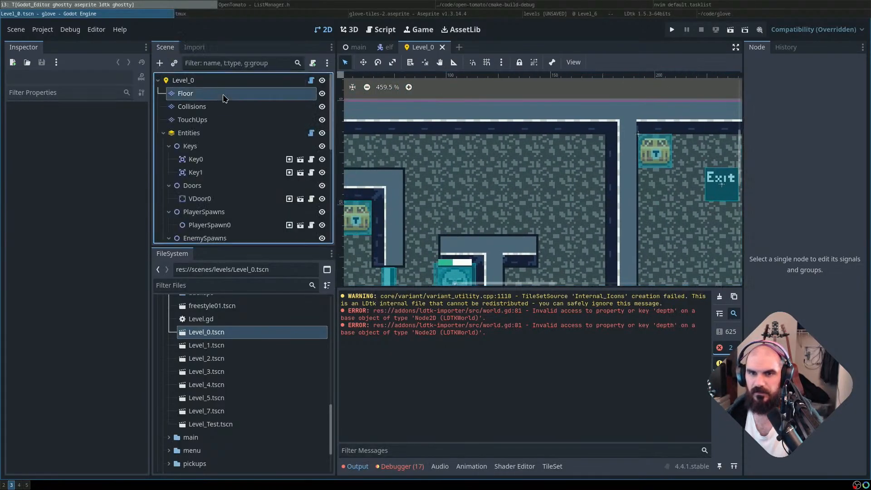
left_click(223, 95)
left_click_drag(469, 174, 547, 146)
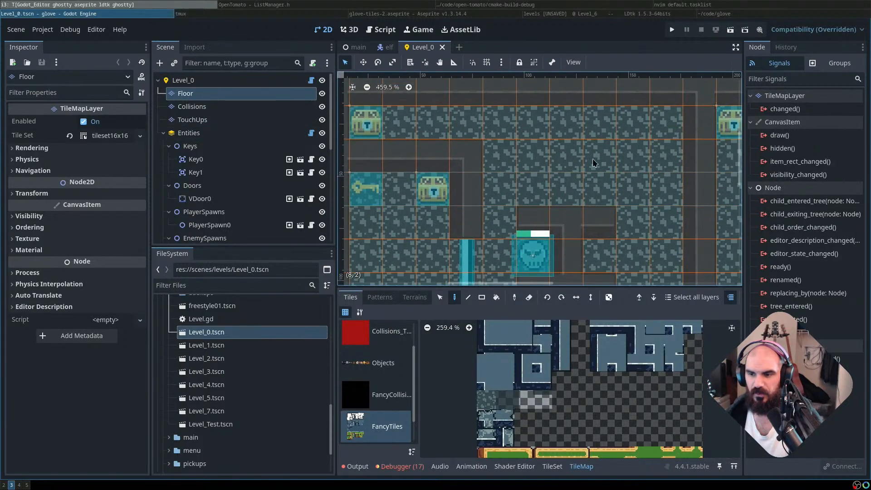
left_click_drag(485, 142, 536, 143)
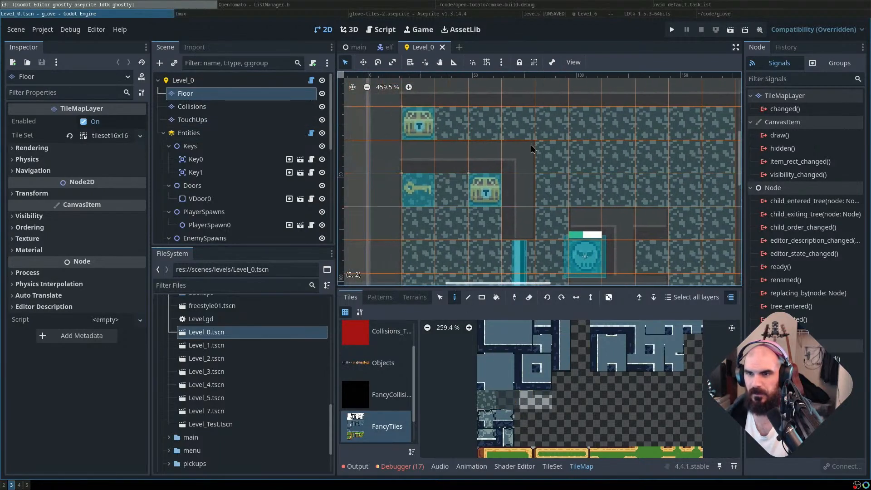
scroll(428, 179, "down", 1)
Paint the narrow shadow tile from FancyTiles over the Floor layer's upper row, from cell (2, 1) to (10, 1)
left_click(169, 97)
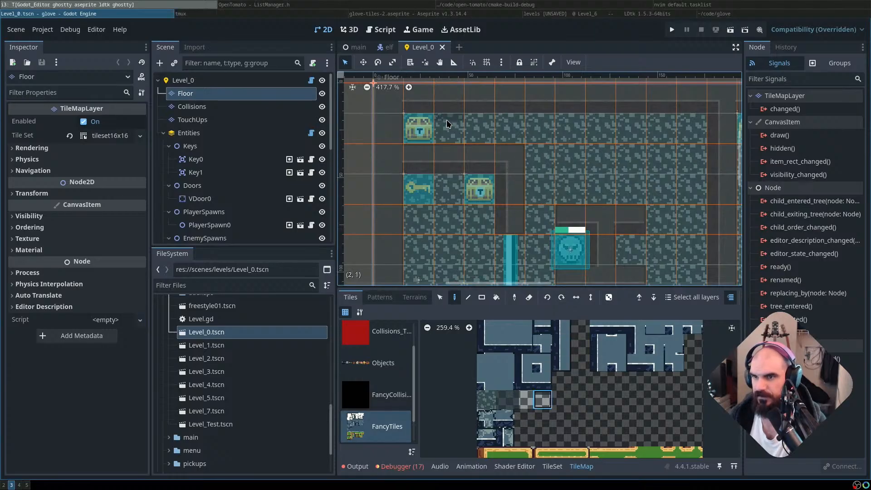
left_click_drag(438, 130, 692, 134)
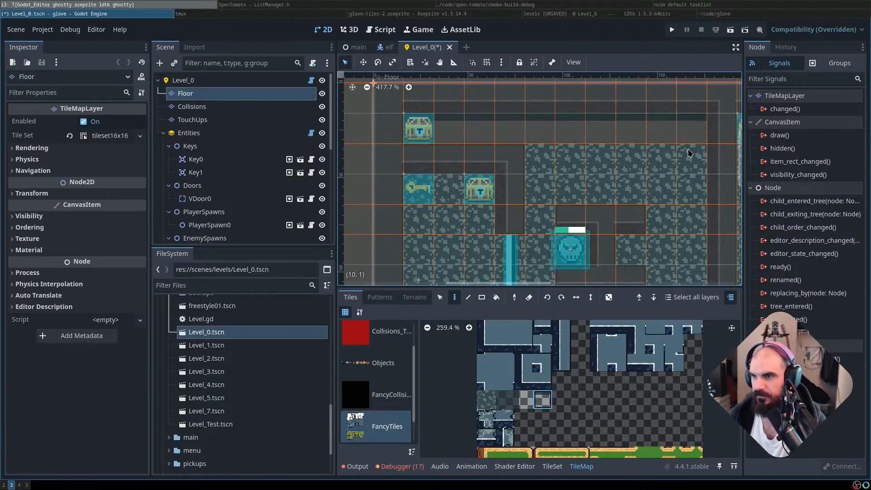
scroll(676, 230, "down", 1)
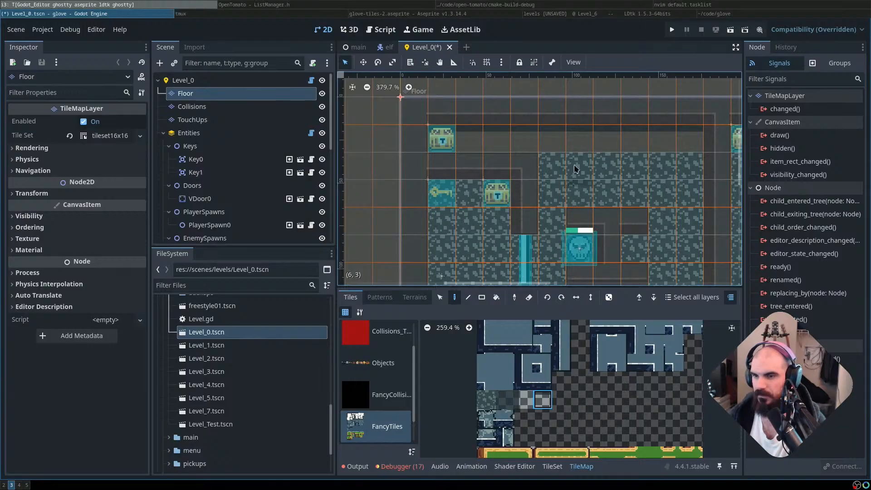
Run the game, walk the Elf up to the repainted floor row to check how it renders, and stop the game
key("F5")
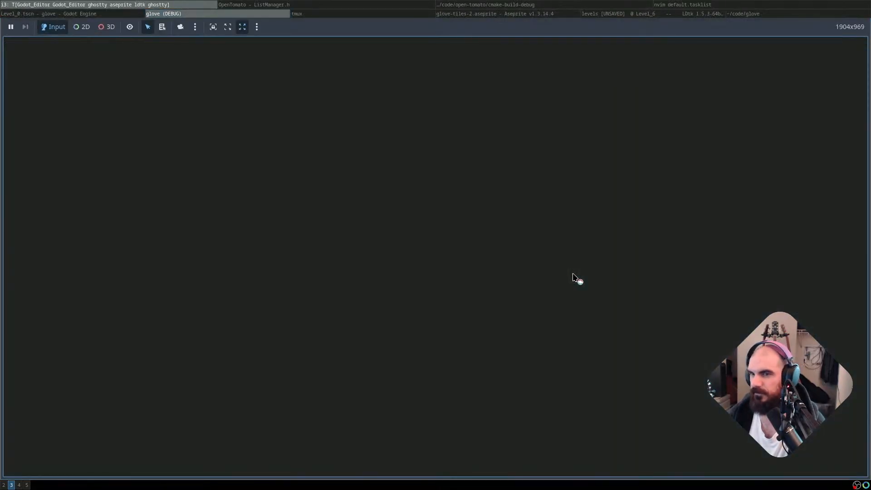
key("space")
key("space")
key("space")
key("space")
key("Up")
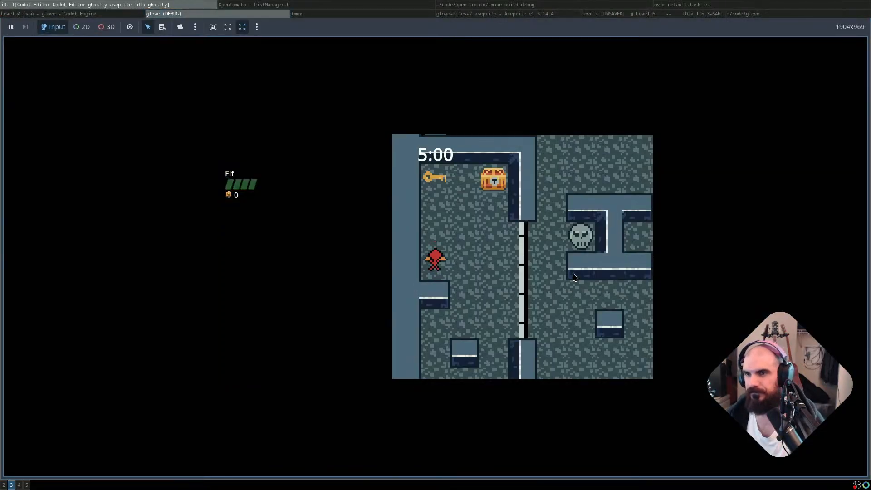
key("Right")
key("Up")
key("Down")
key("Right")
key("Up")
key("Left")
key("Right")
key("Down")
key("Up")
key("Down")
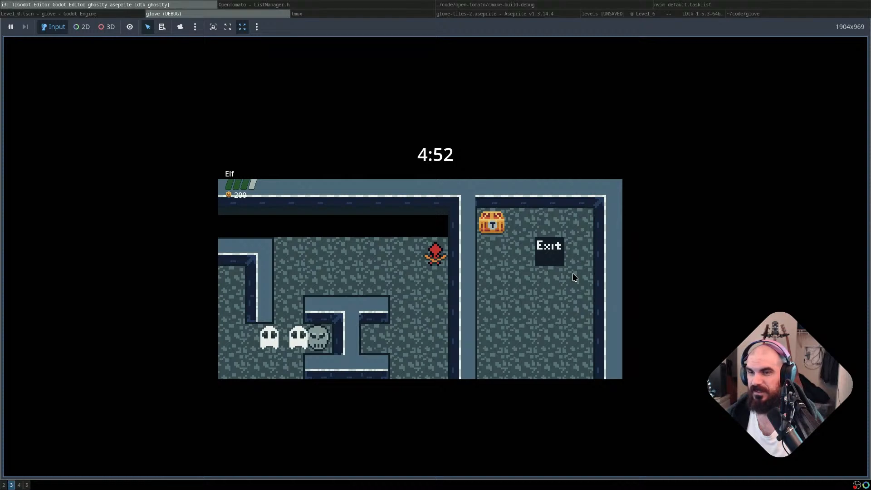
key("F8")
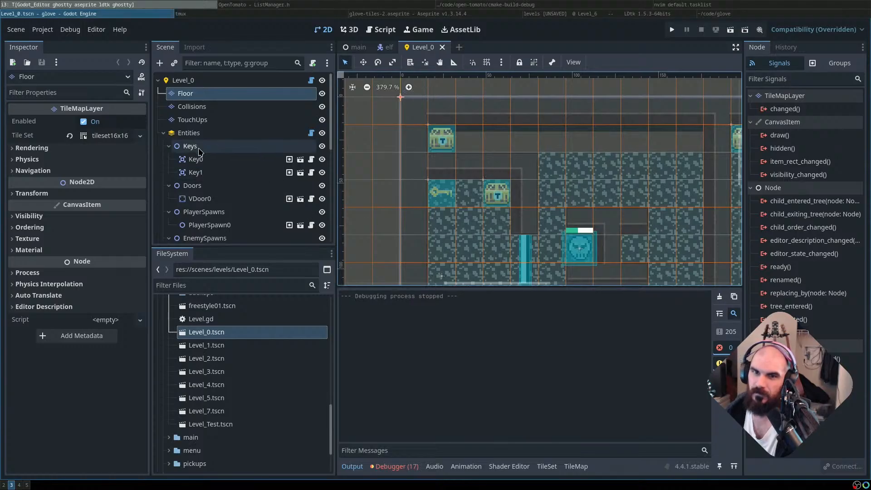
Show the Floor layer's tile set again and switch to the terminal in ~/code/glove
left_click(200, 109)
left_click(202, 95)
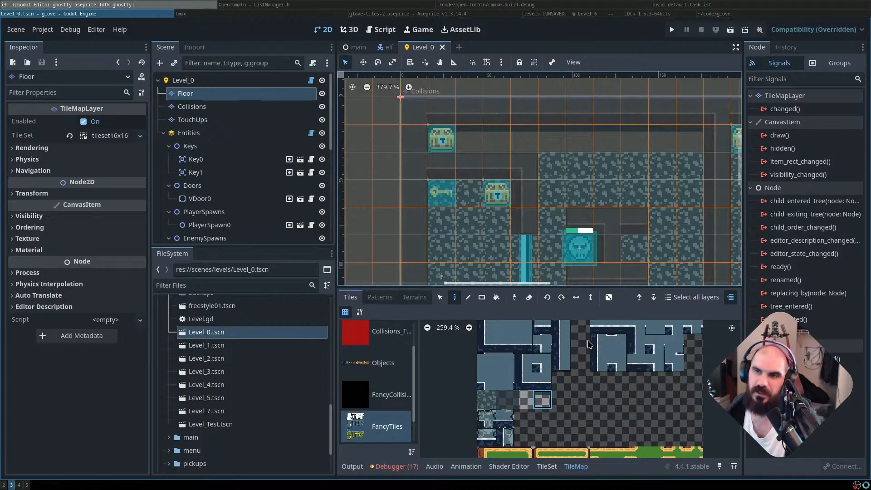
key("super+Right")
key("super+Right")
key("super+Right")
key("super+Right")
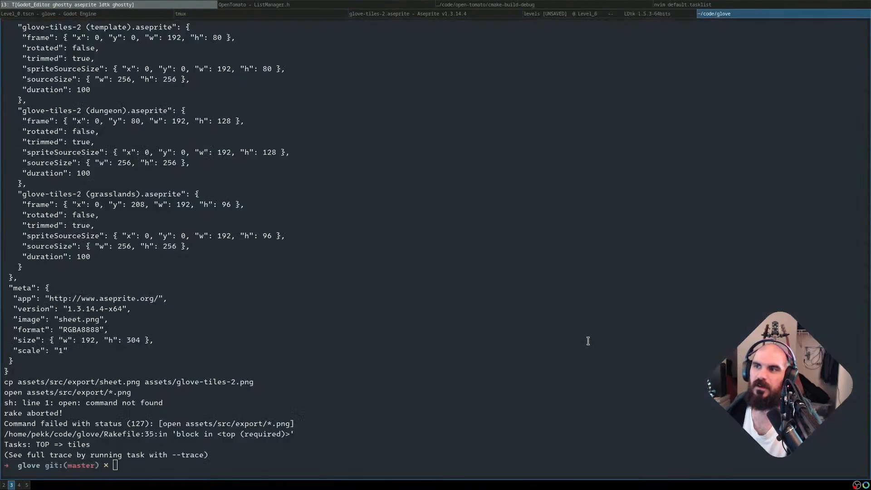
Switch to LDtk and open Level_0 from the world view
key("super+Left")
key("super+Left")
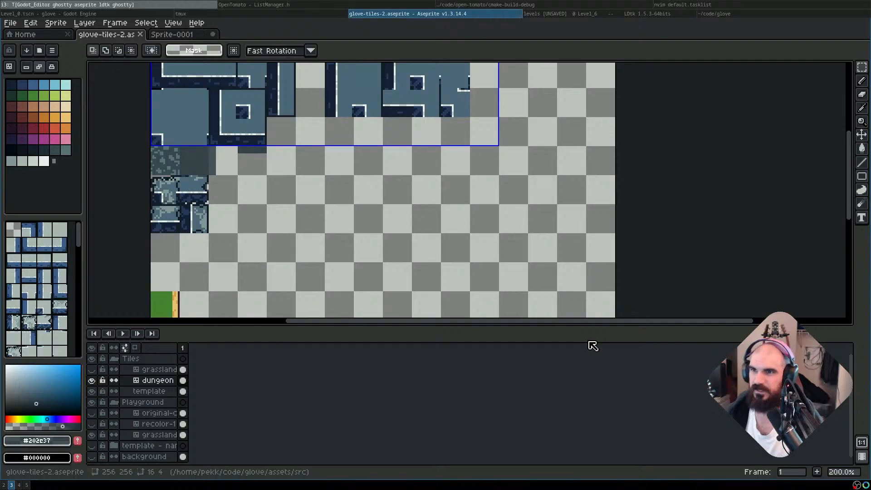
key("super+Right")
key("super+Right")
key("super+Left")
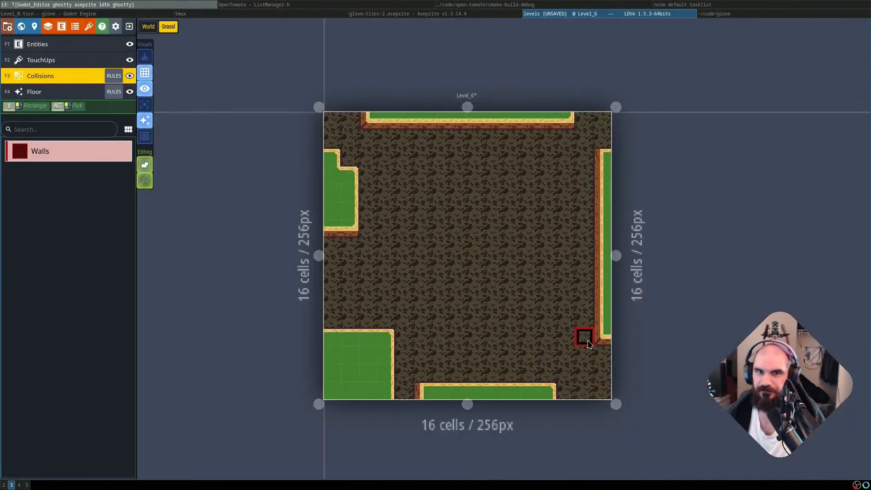
left_click(148, 27)
scroll(392, 161, "up", 4)
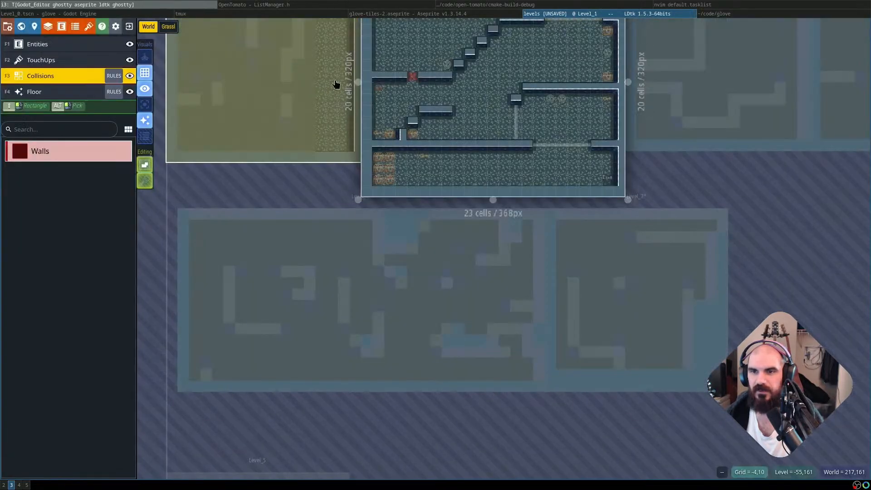
left_click(329, 85)
scroll(528, 141, "down", 3)
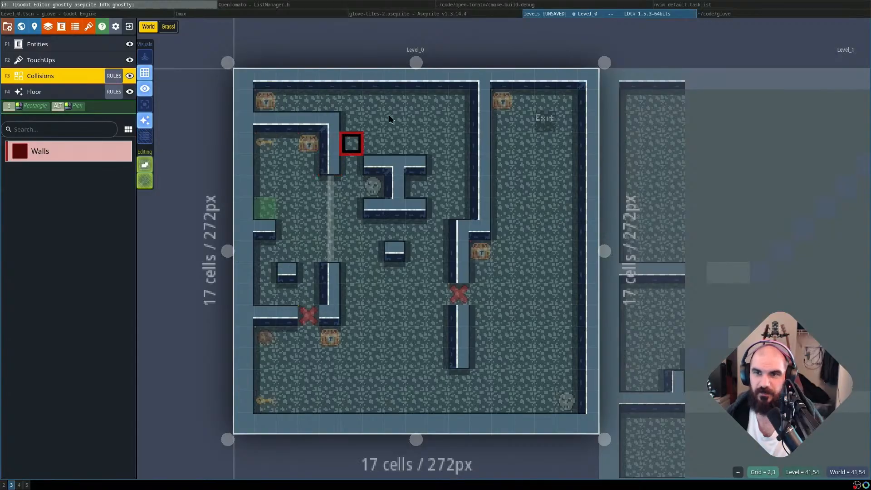
Enable break on match for the two shadow rules in the Floor layer's Dungeon group and save the project
left_click(114, 75)
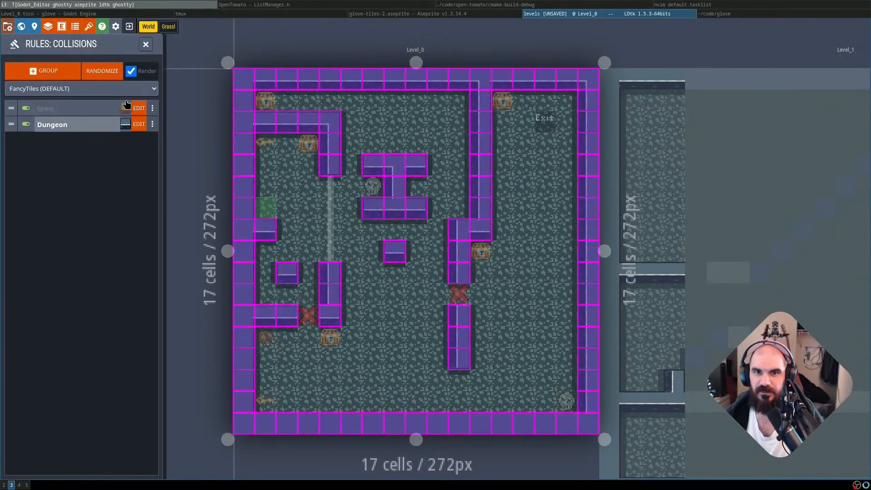
left_click(146, 44)
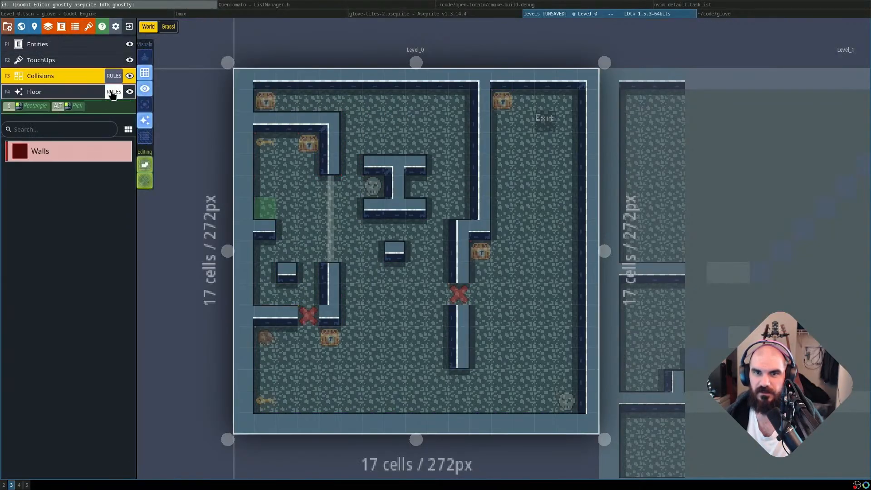
left_click(114, 89)
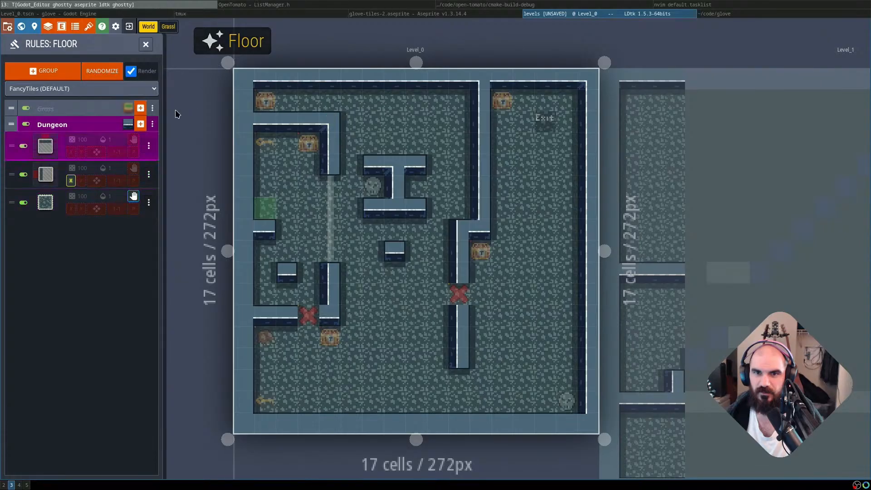
left_click(134, 167)
left_click(133, 139)
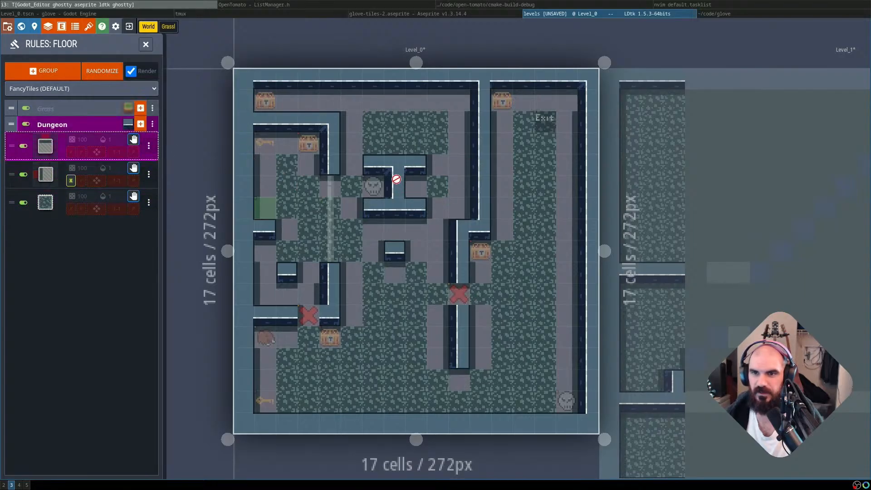
key("ctrl+s")
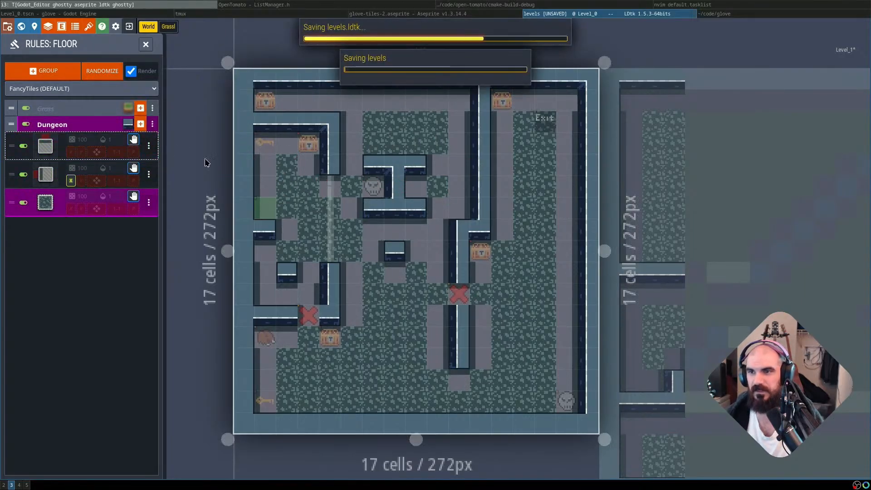
Switch to Godot and inspect the floor tiles around Level_0's inner walls and exit
key("super+Left")
key("super+Left")
key("super+Left")
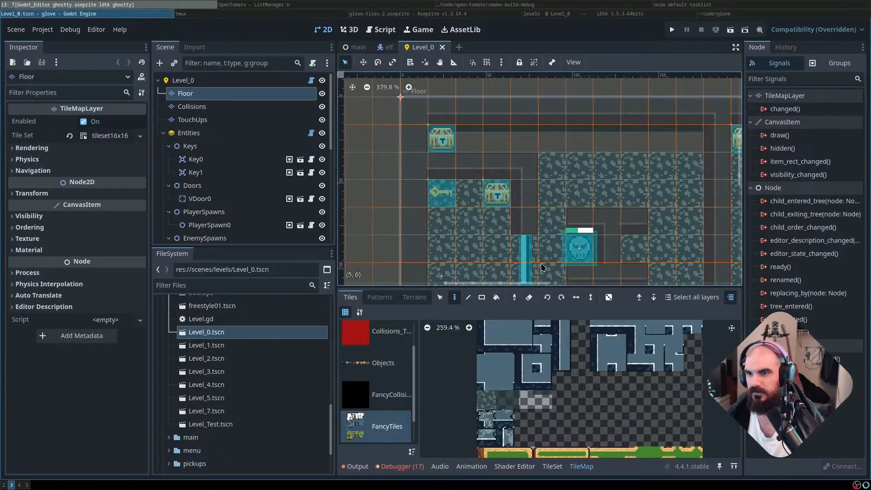
scroll(543, 230, "down", 2)
left_click_drag(611, 208, 438, 168)
scroll(439, 169, "down", 2)
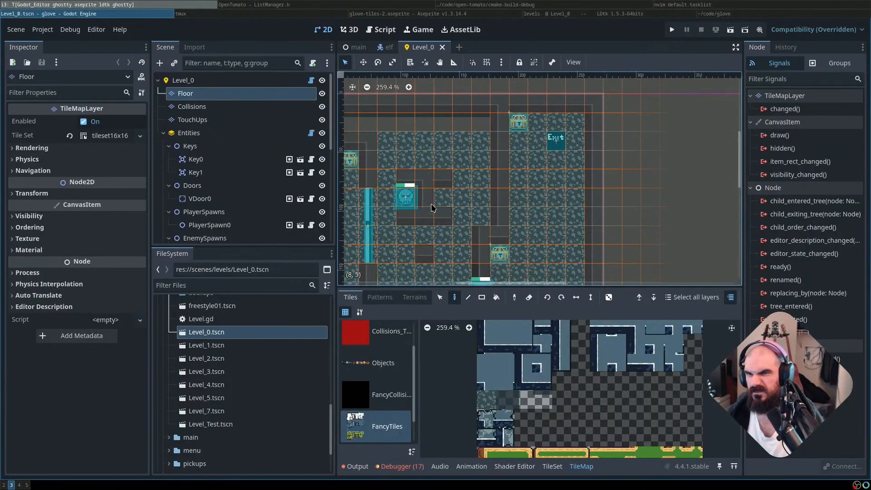
Run the game, move the Elf around Level_0 to check how the floor renders, and stop the game
key("F5")
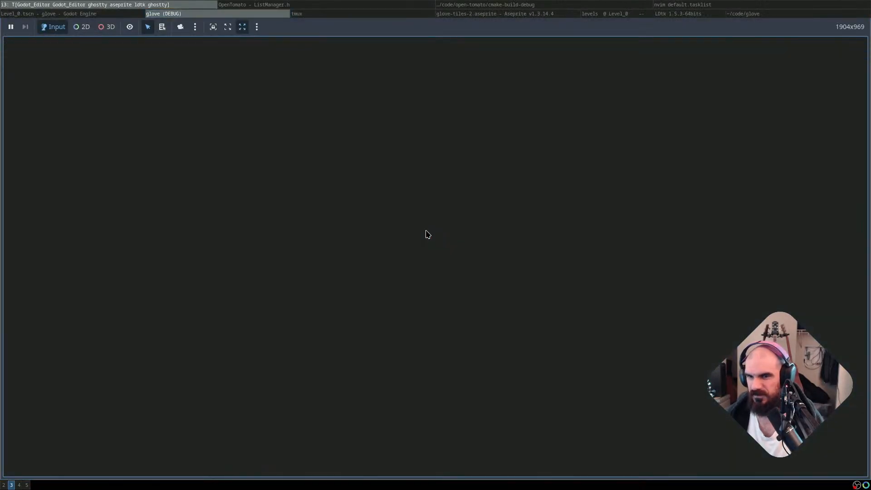
key("Return")
key("Return")
key("w")
key("d")
key("s")
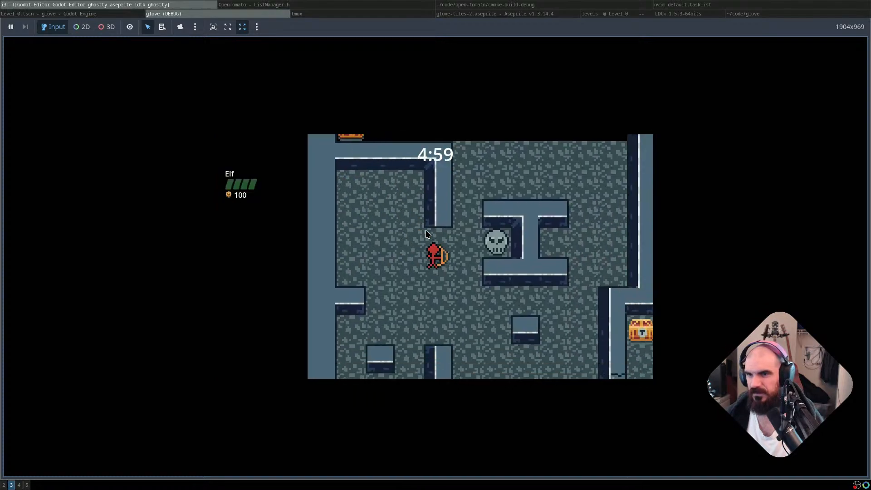
key("Escape")
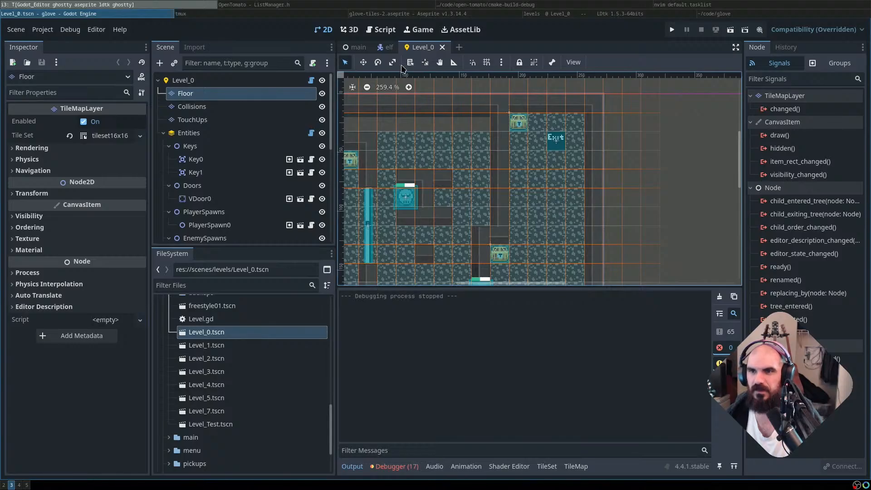
Switch to LDtk, delete both shadow rules from the Floor layer's Dungeon group, and save the project
key("super+l")
key("super+l")
key("super+l")
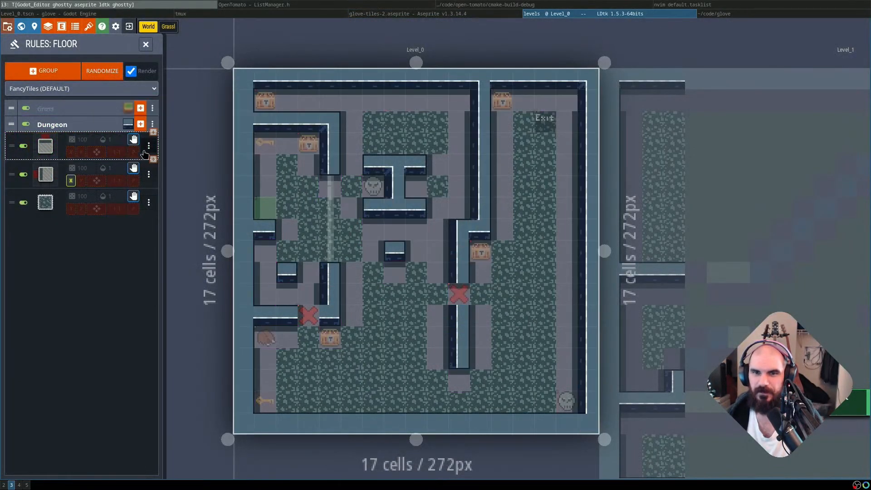
left_click(149, 146)
left_click(240, 161)
left_click(148, 145)
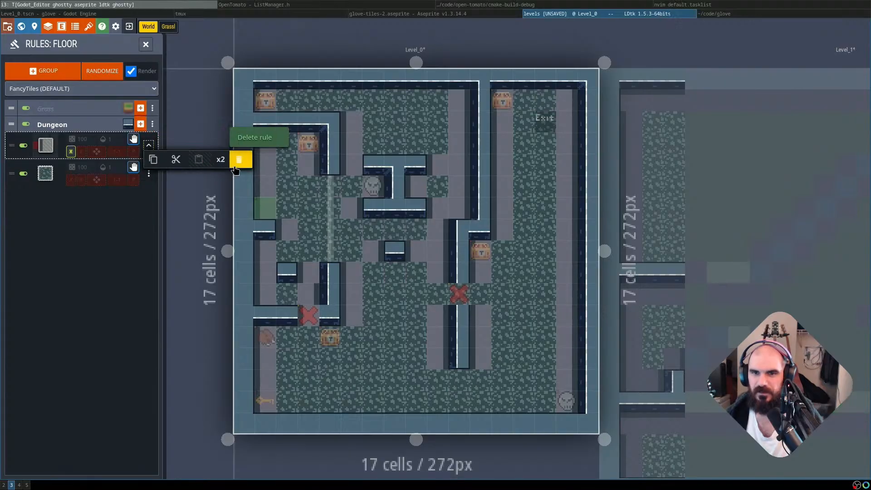
left_click(240, 160)
key("ctrl+s")
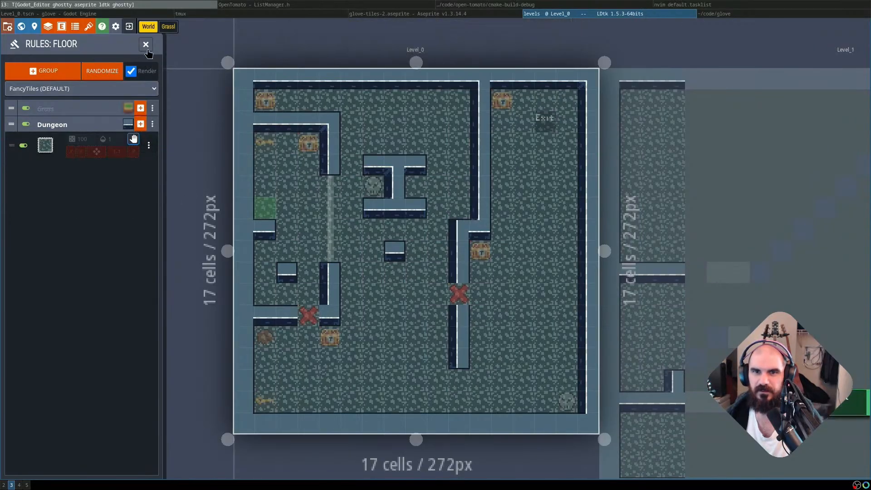
key("Escape")
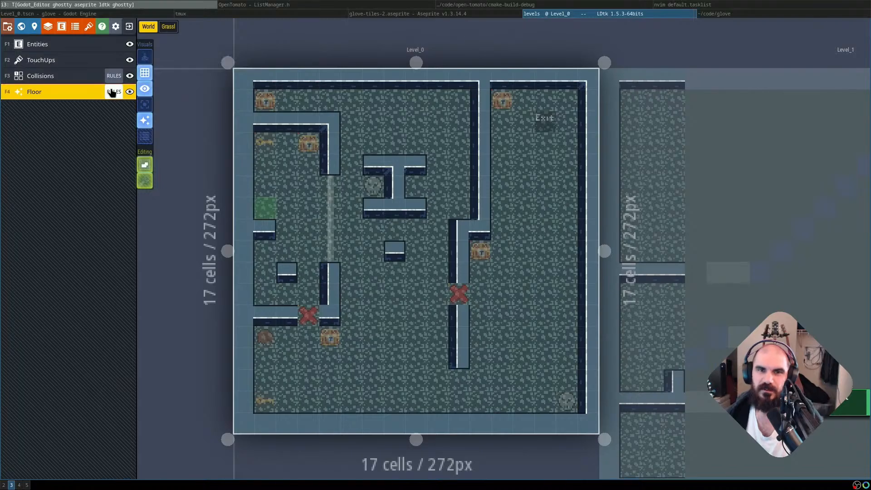
Add an auto-layer named Shadows with Collisions as its source and FancyTiles as its tileset
key("l")
left_click(66, 75)
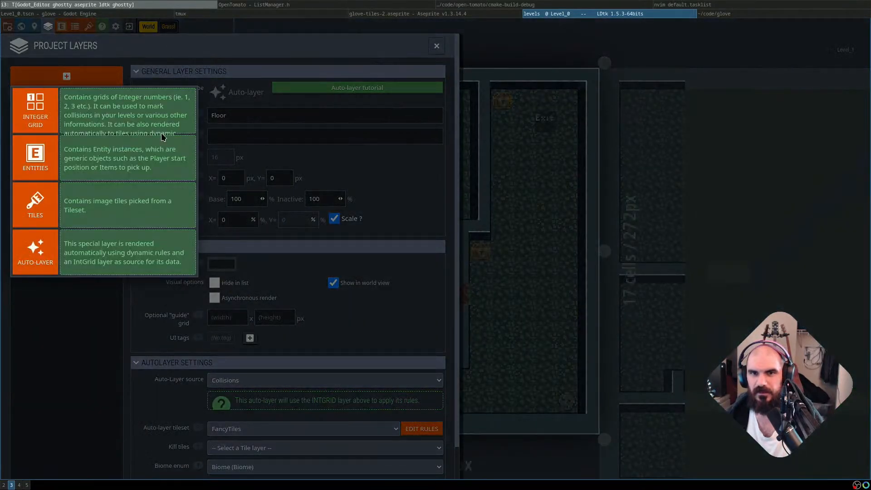
left_click(36, 251)
type("Shadows")
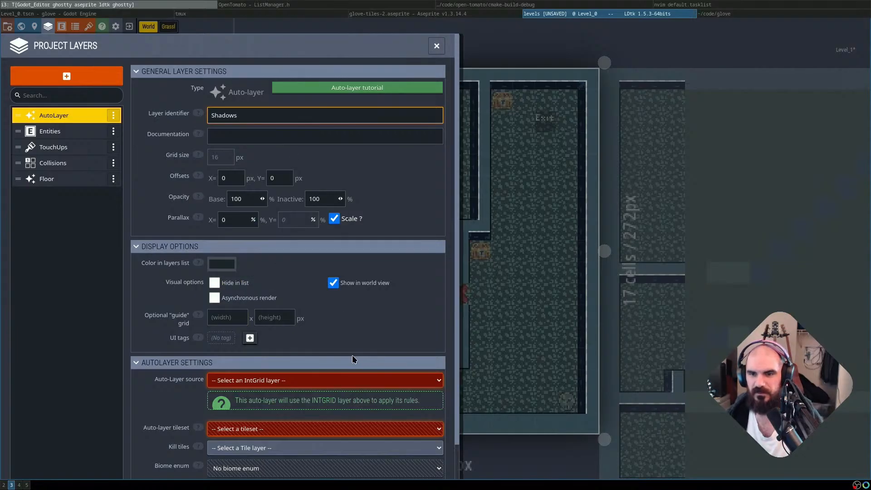
left_click(325, 381)
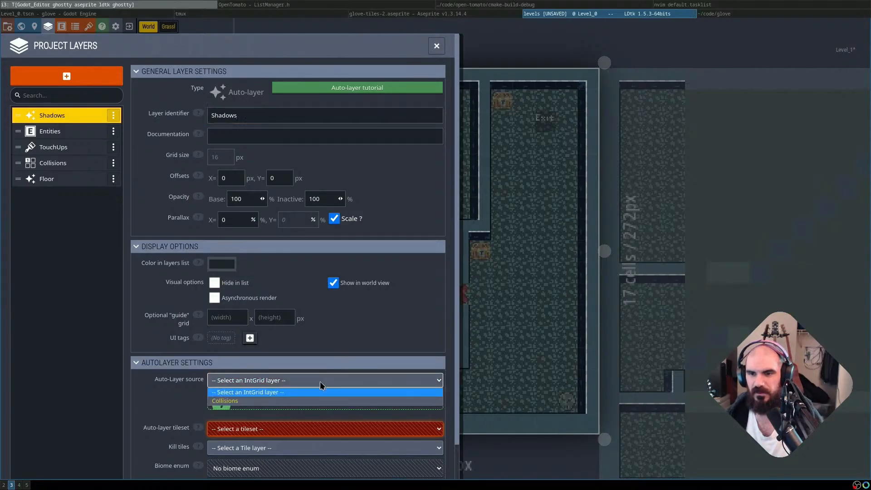
left_click(290, 400)
left_click(277, 430)
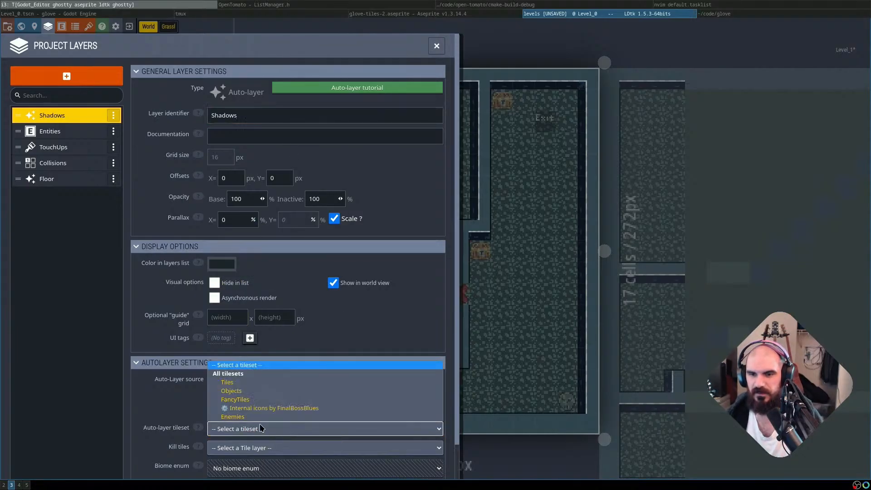
left_click(262, 399)
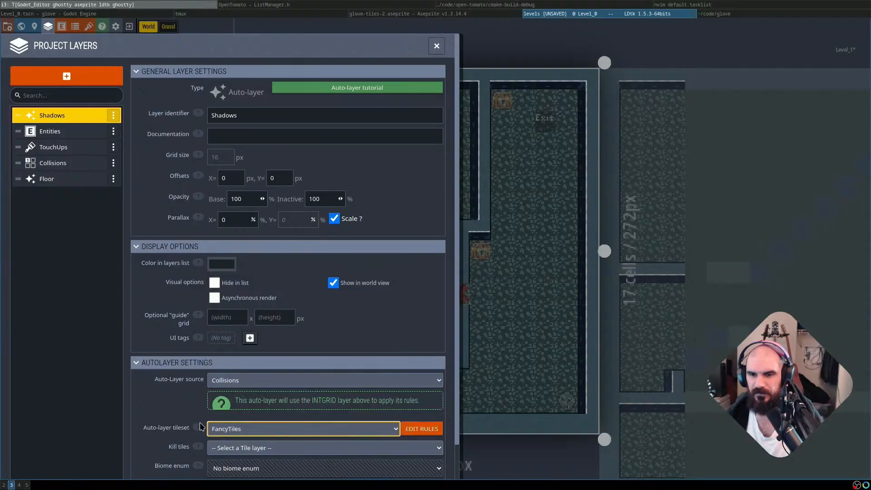
Create an empty rule group named Dungeon in the Shadows layer's rules
scroll(317, 399, "down", 1)
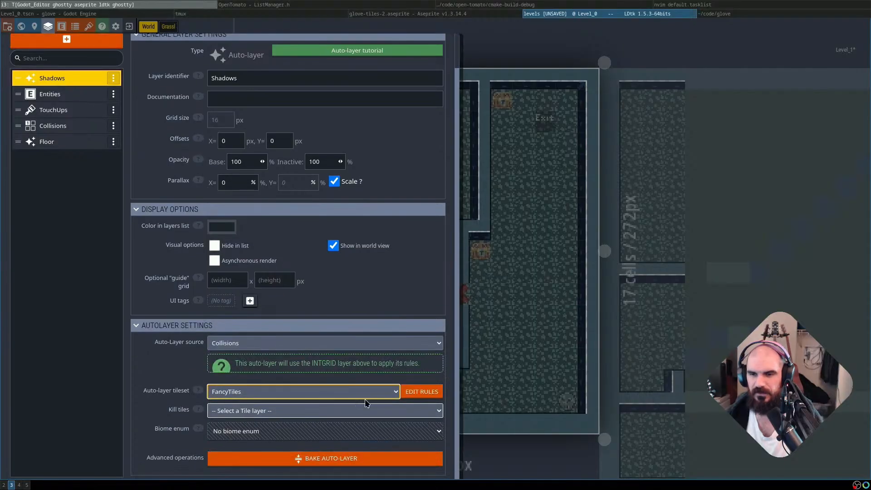
left_click(412, 392)
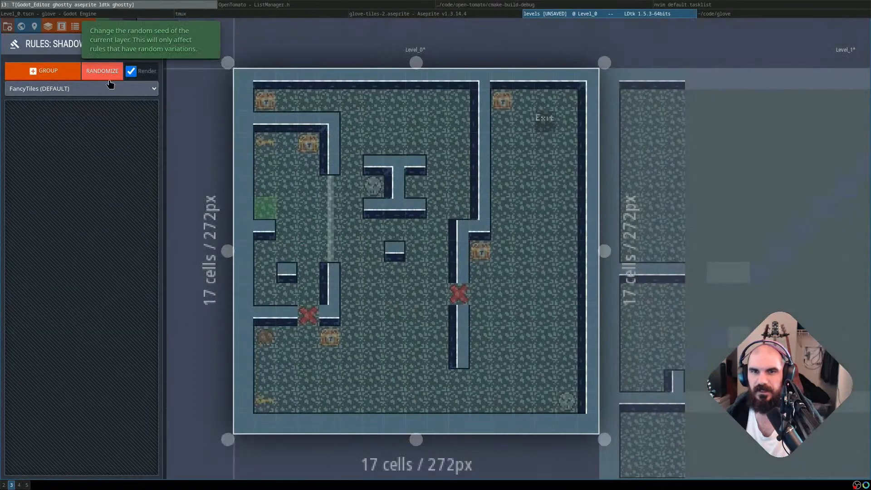
left_click(55, 72)
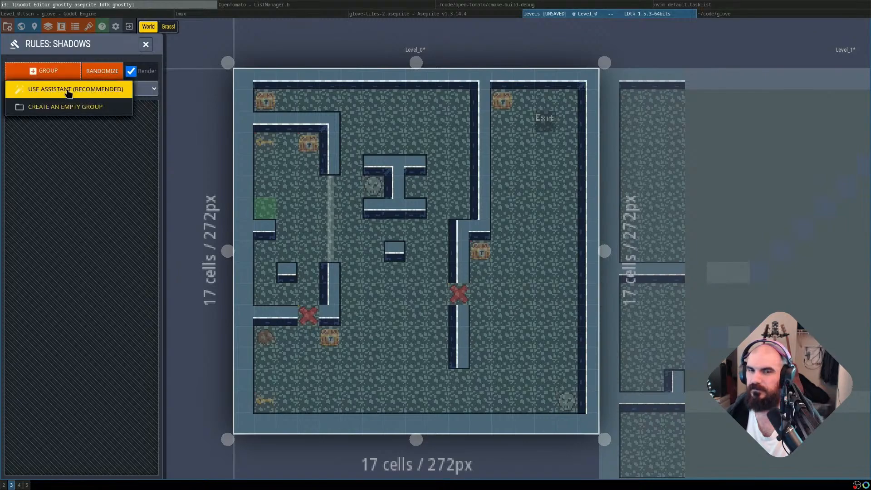
left_click(65, 108)
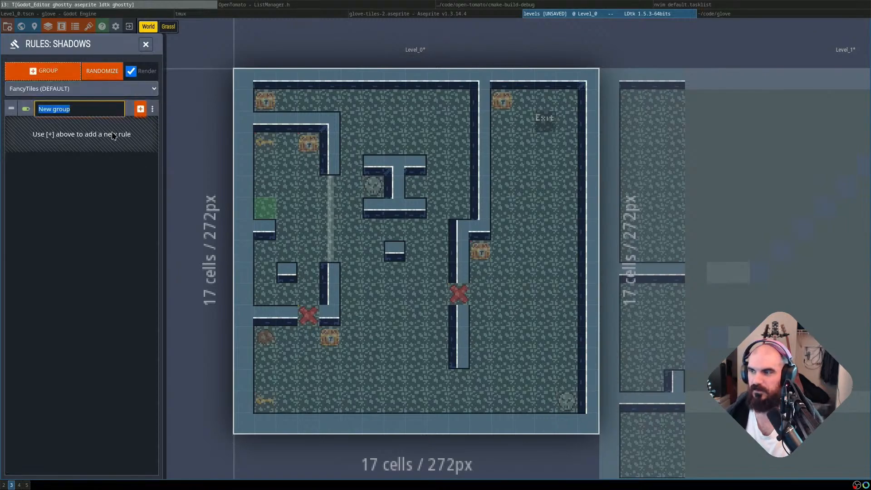
type("Dungeon")
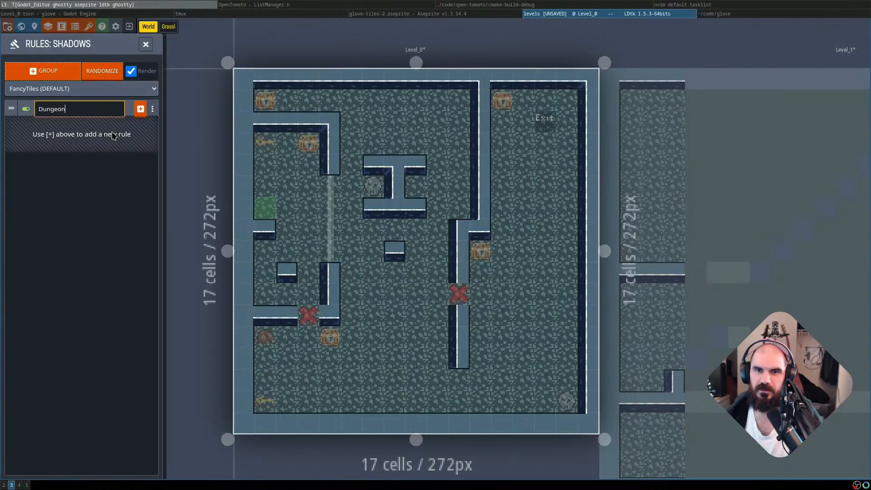
key("Return")
Set the Shadows layer's biome enum to Biome (Biome) and close the layer settings
left_click(152, 108)
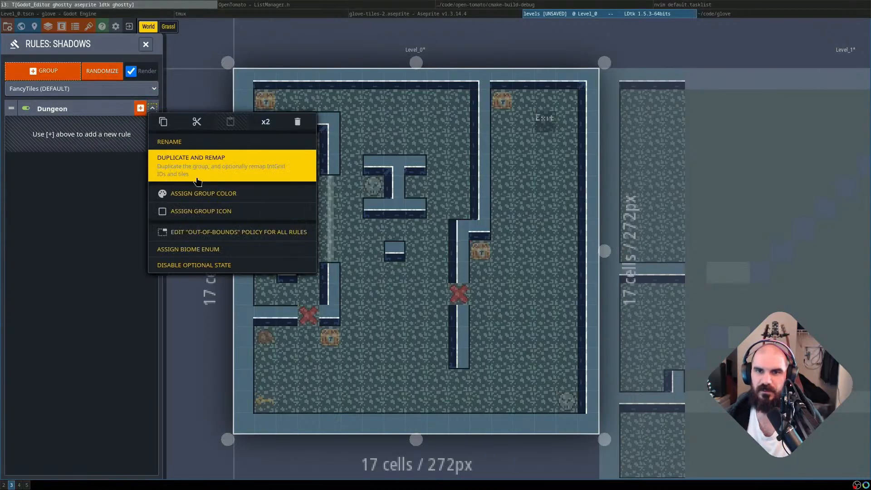
left_click(210, 253)
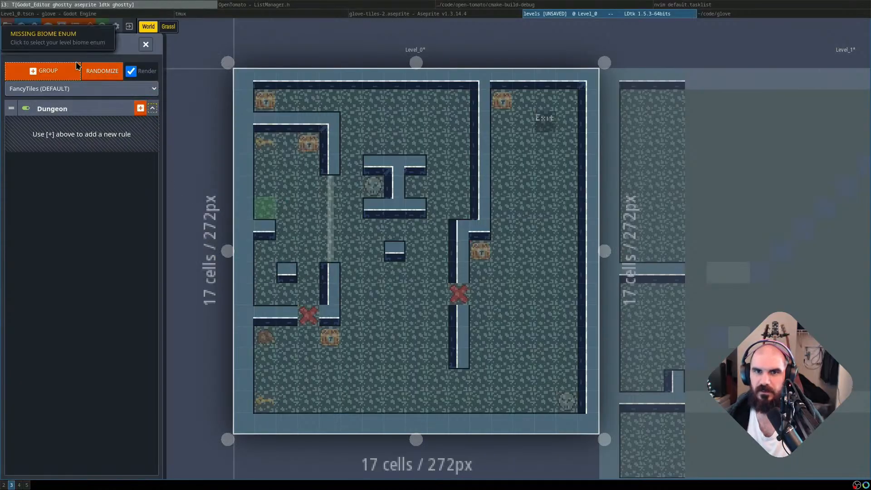
left_click(65, 43)
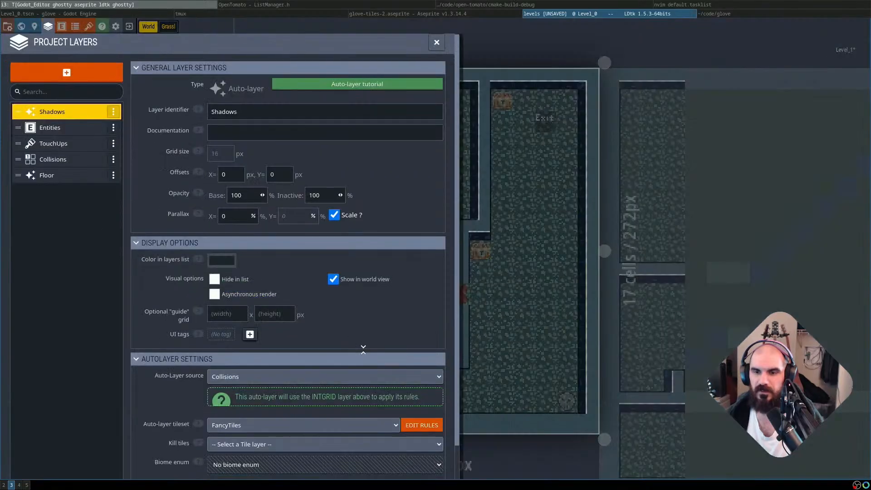
scroll(246, 384, "down", 1)
left_click(254, 431)
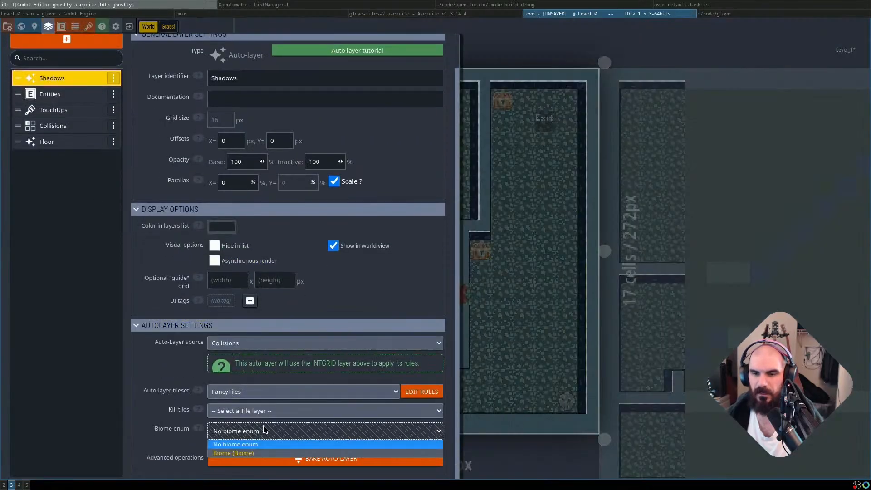
left_click(253, 449)
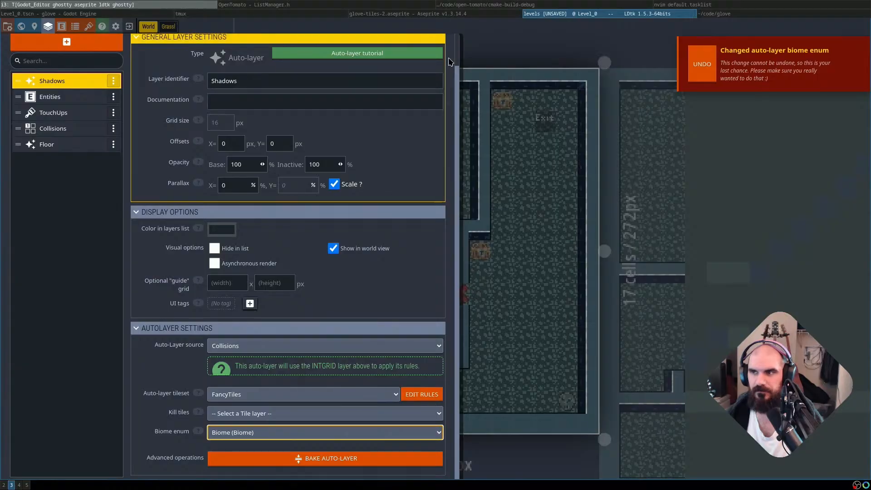
left_click(475, 76)
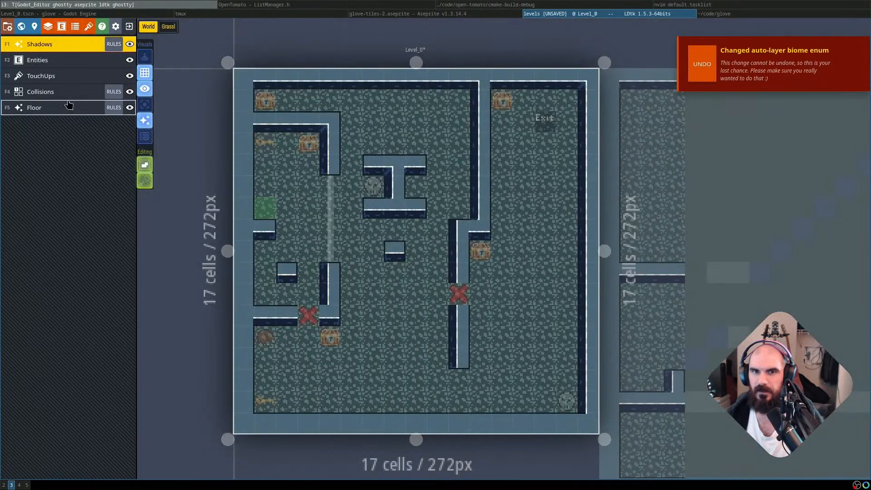
Reorder the project layers so Shadows sits between Collisions and Floor, and close the layer settings
key("l")
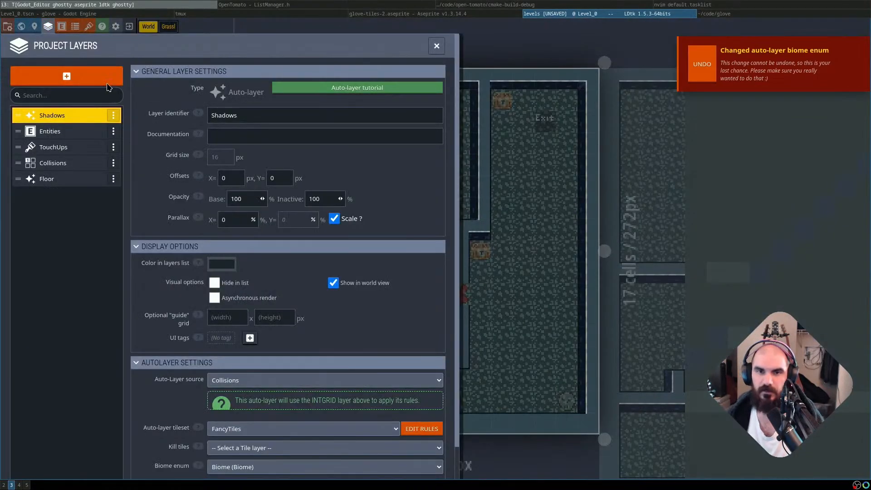
left_click_drag(28, 112, 28, 164)
key("Escape")
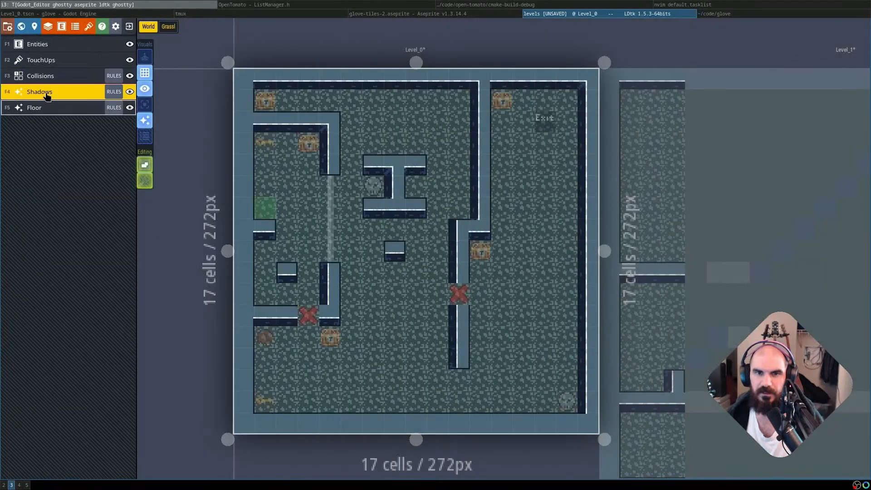
Open the Shadows layer's rules and restrict the Dungeon rule group to the dungeon biome
left_click(95, 95)
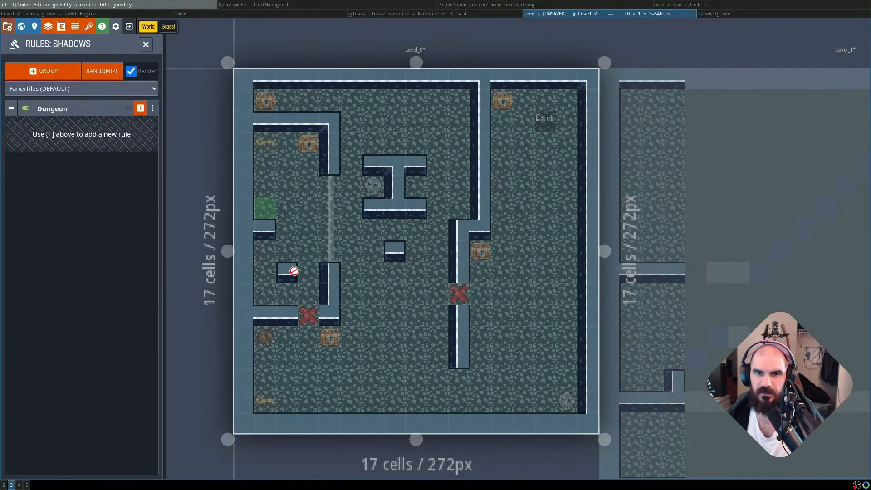
left_click(129, 109)
left_click(150, 162)
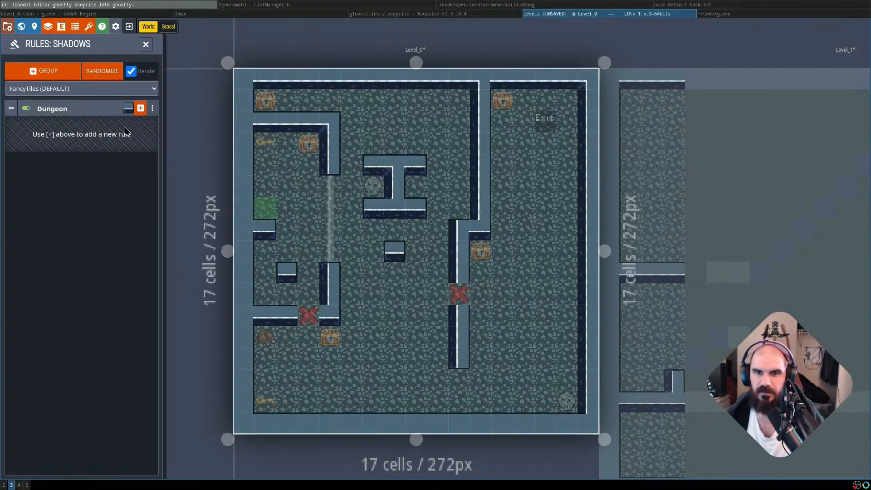
Add a Dungeon rule placing the left-edge shadow tile on cells directly right of a wall, and toggle its Stop on match option
left_click(141, 109)
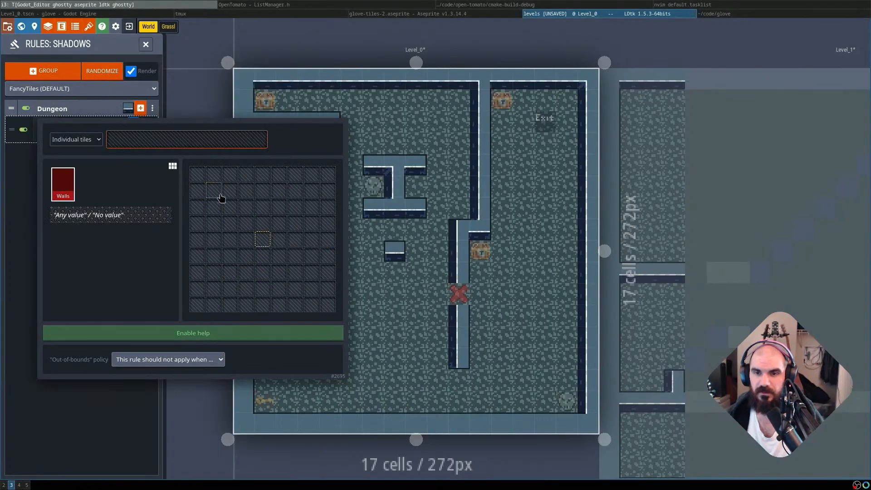
left_click(121, 145)
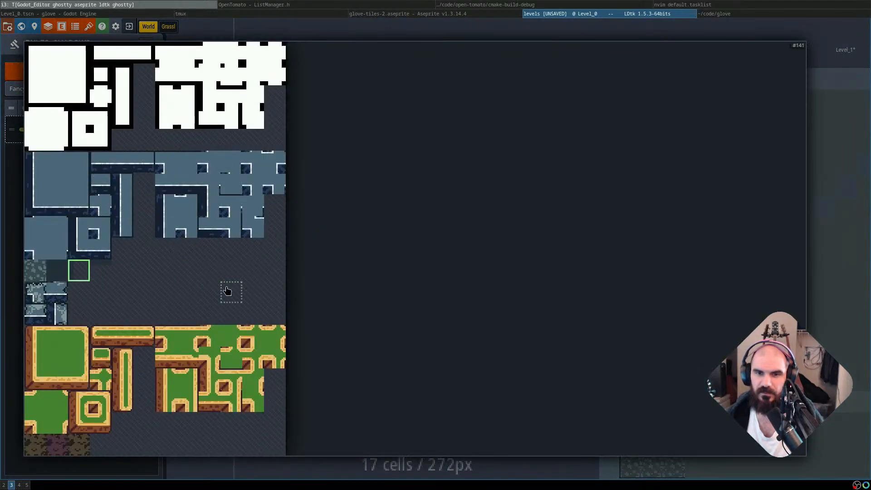
left_click(228, 290)
left_click(145, 352)
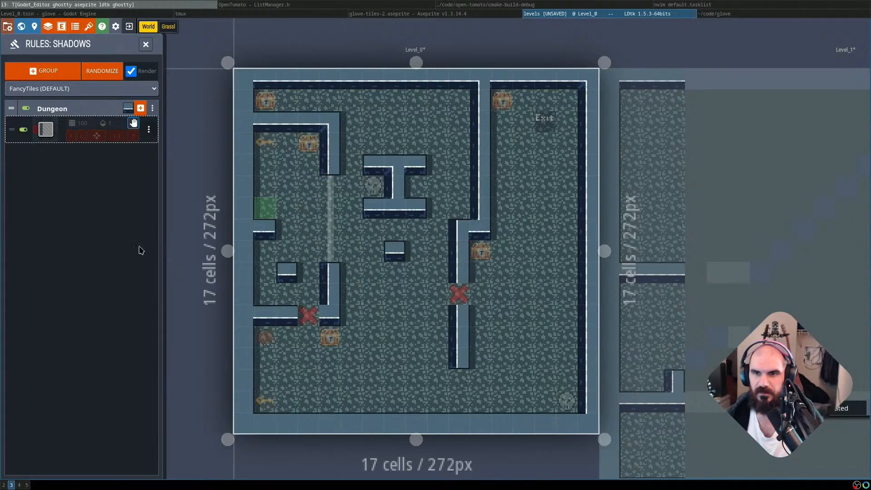
left_click(135, 128)
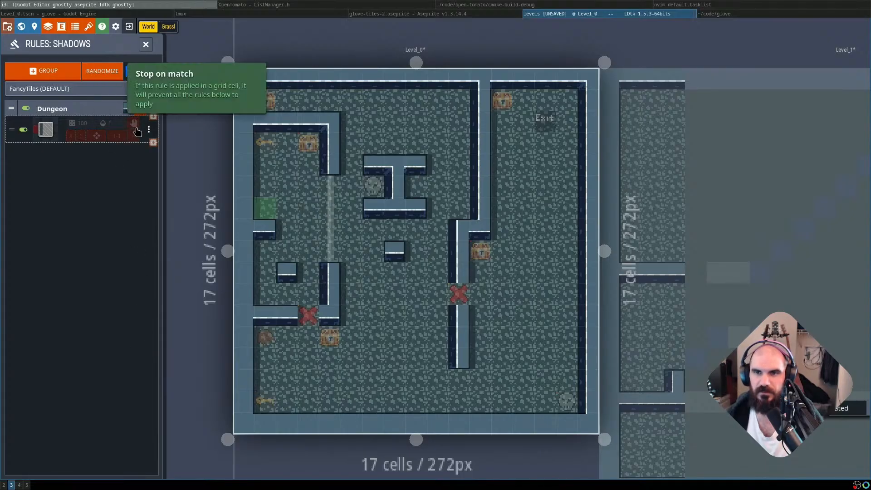
left_click(133, 123)
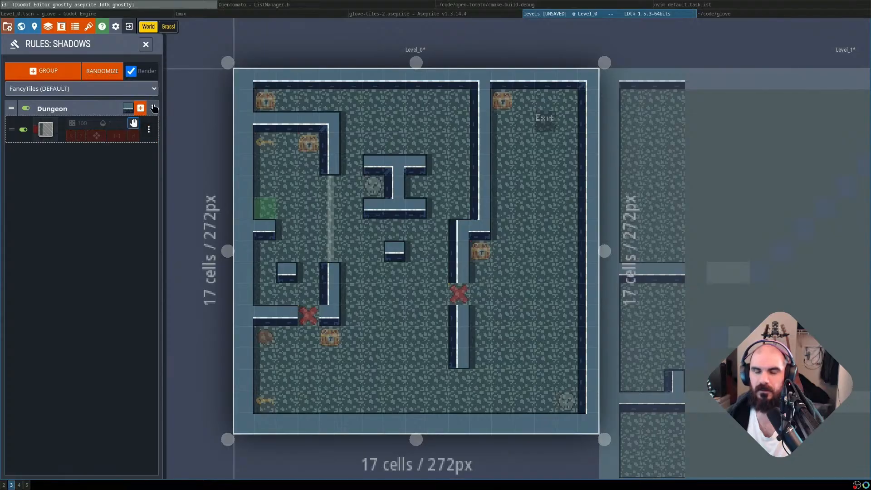
Add a second Dungeon rule placing the top-edge shadow tile directly below a wall, without Stop on match, and save the project
left_click(140, 108)
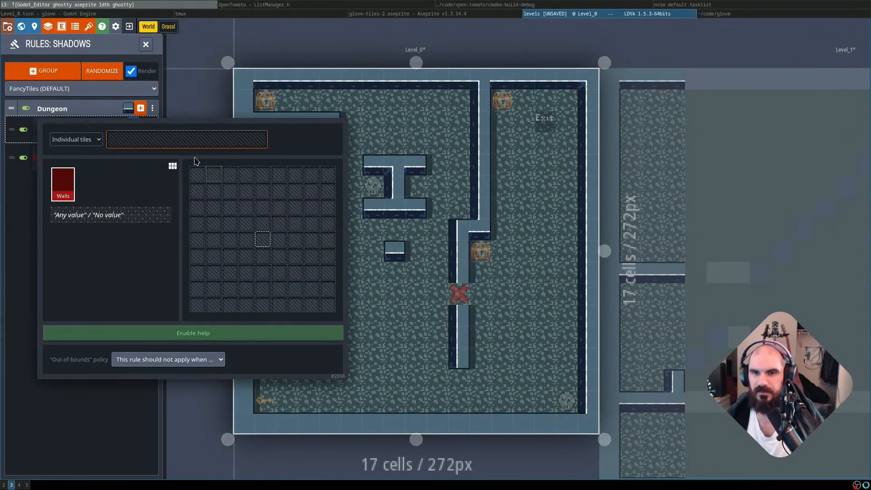
left_click(120, 140)
left_click(98, 271)
key("Escape")
left_click(260, 230)
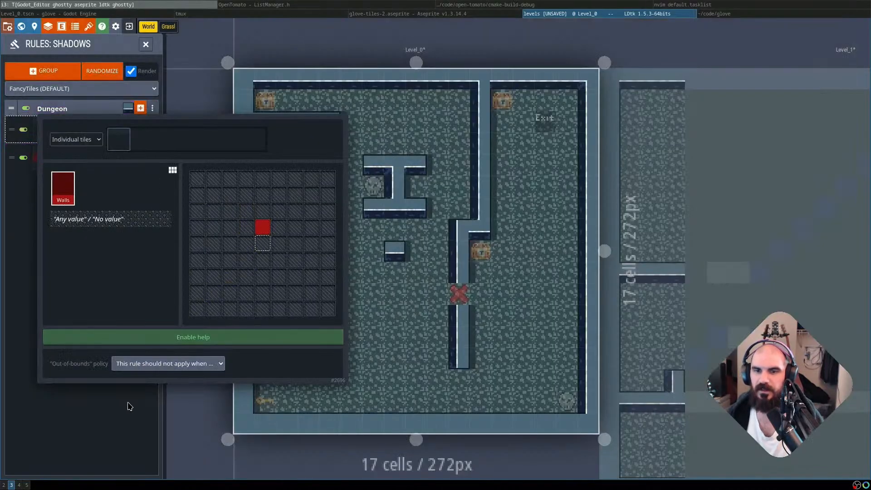
left_click(129, 406)
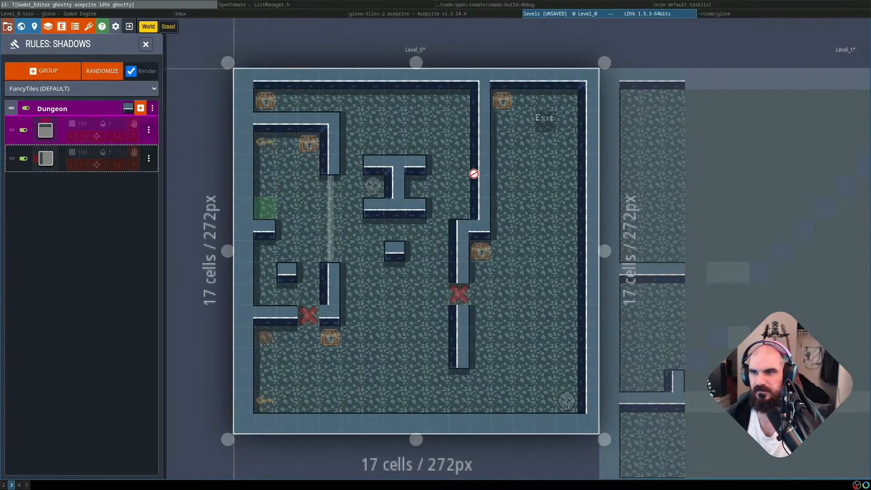
key("ctrl+s")
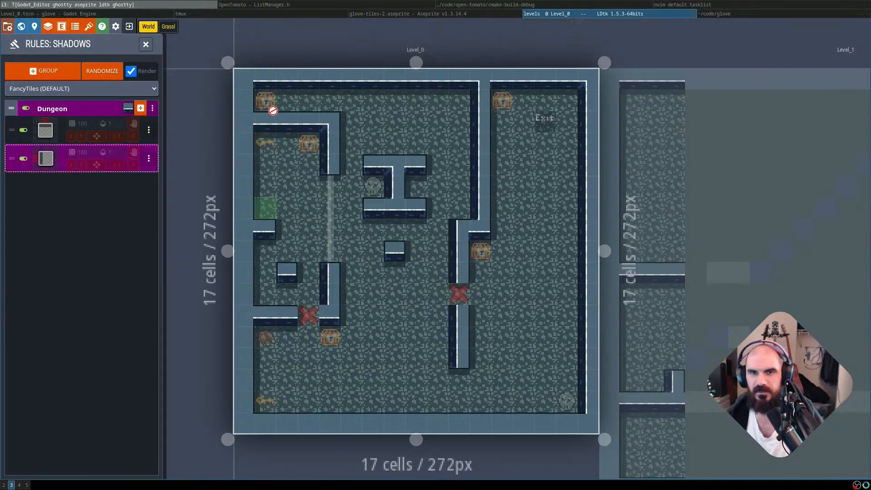
Switch to Godot, reopen the Level_0 scene to check its layers and floor tiles, and close it
key("super+Left")
key("super+Left")
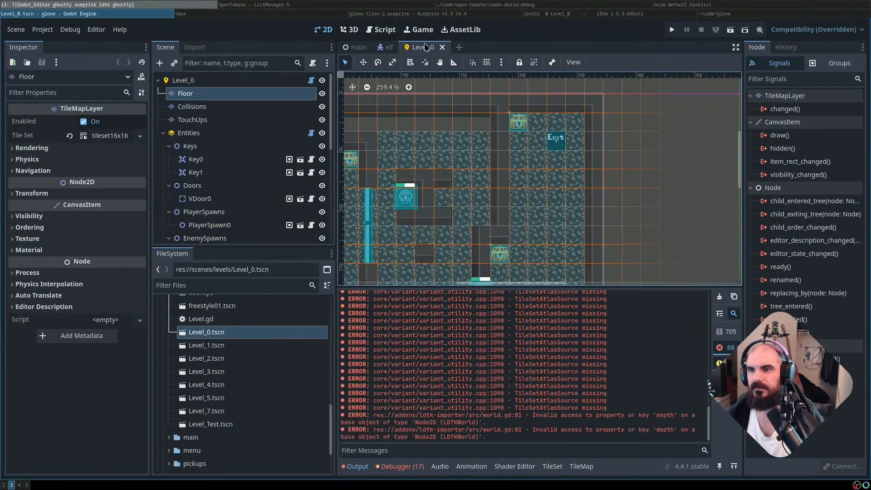
middle_click(426, 47)
double_click(252, 332)
scroll(461, 193, "down", 3)
left_click_drag(461, 190, 601, 172)
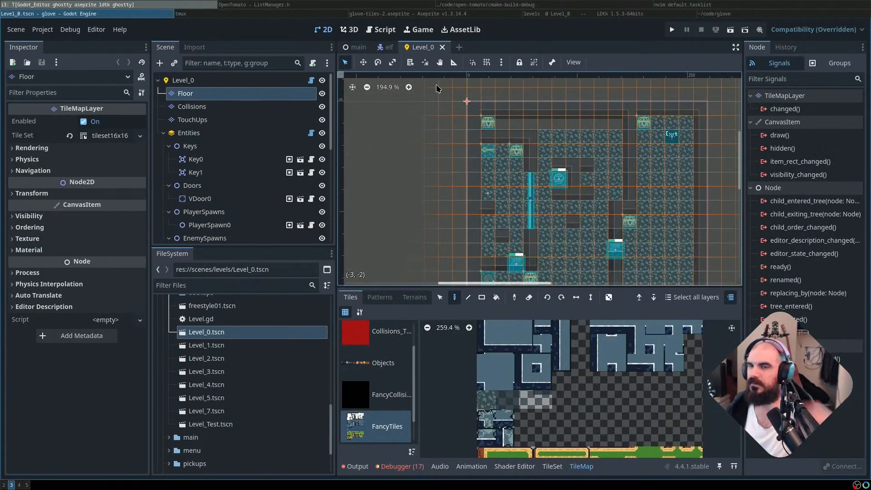
middle_click(424, 49)
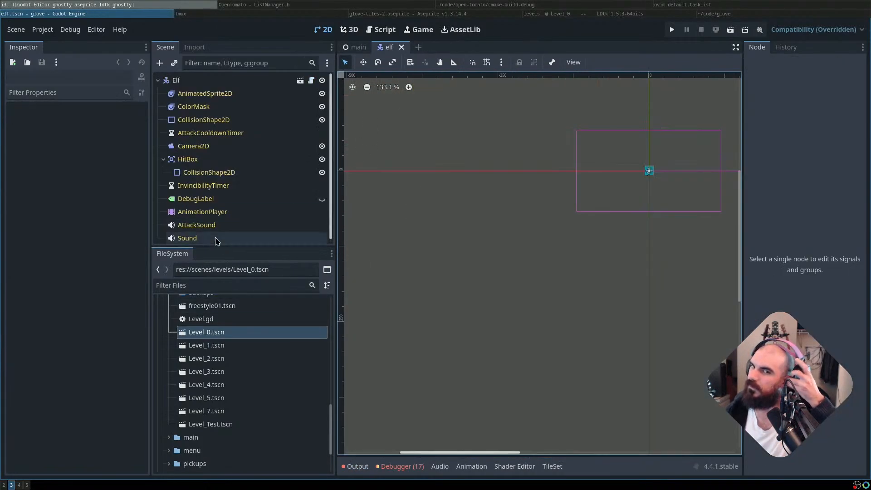
Reimport levels.ldtk with its current LDTK Scene import settings
scroll(263, 218, "down", 2)
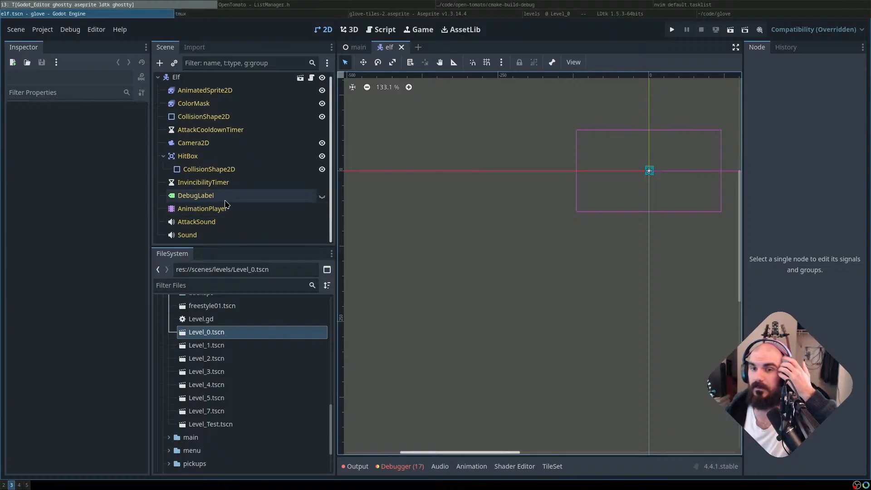
scroll(227, 451, "down", 3)
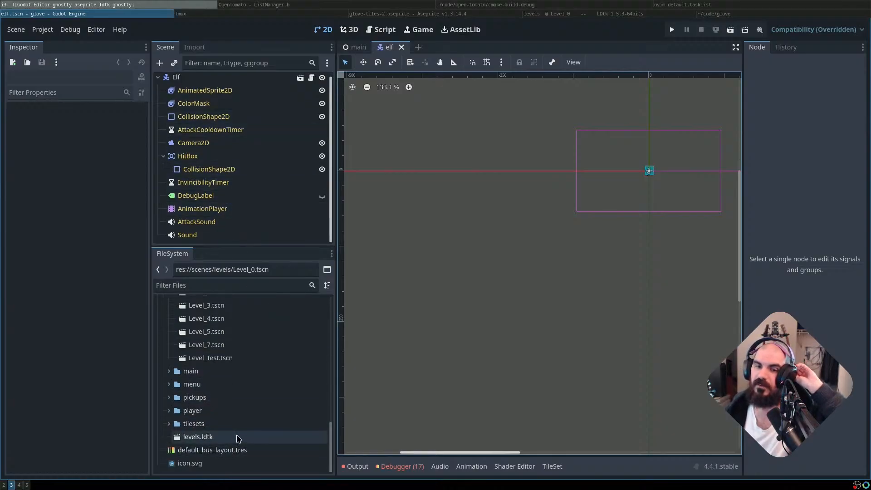
left_click(237, 437)
left_click(195, 47)
left_click(243, 236)
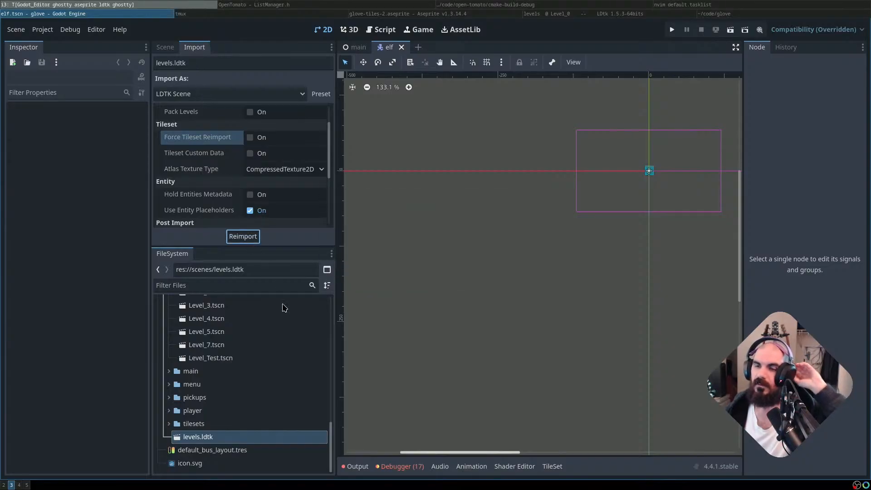
Examine the output log for the errors and warnings about missing tileset sources and failed resource loads
left_click(401, 466)
left_click(363, 467)
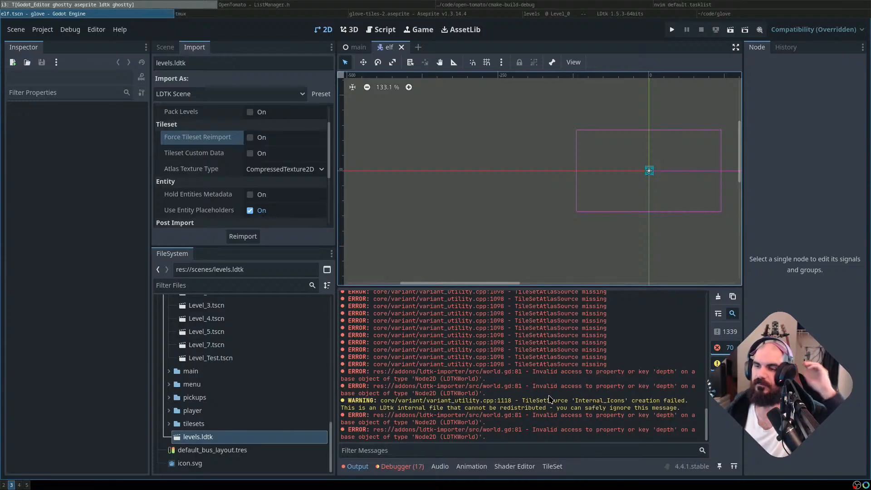
scroll(538, 383, "up", 3)
double_click(535, 368)
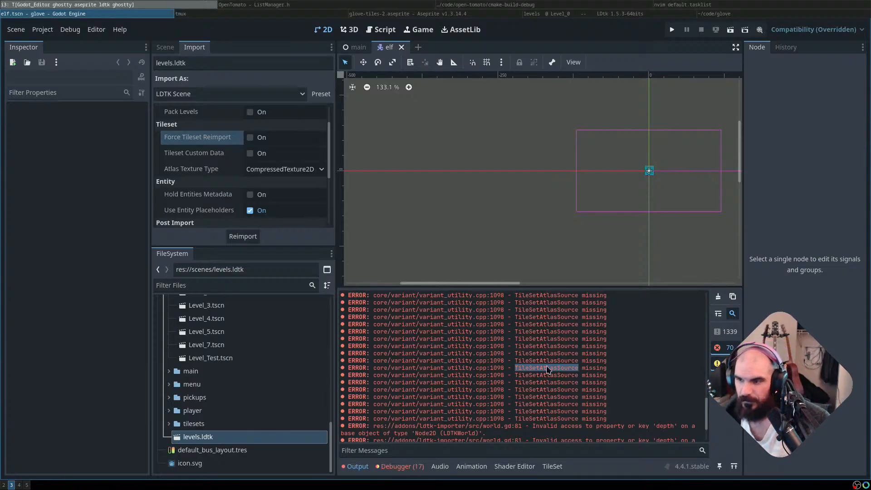
scroll(547, 363, "up", 3)
left_click(521, 379)
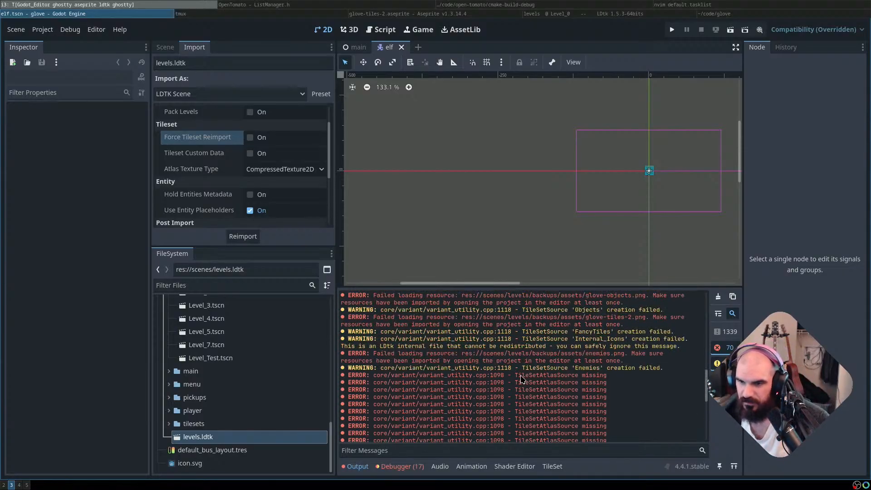
left_click_drag(465, 355, 605, 358)
left_click(605, 358)
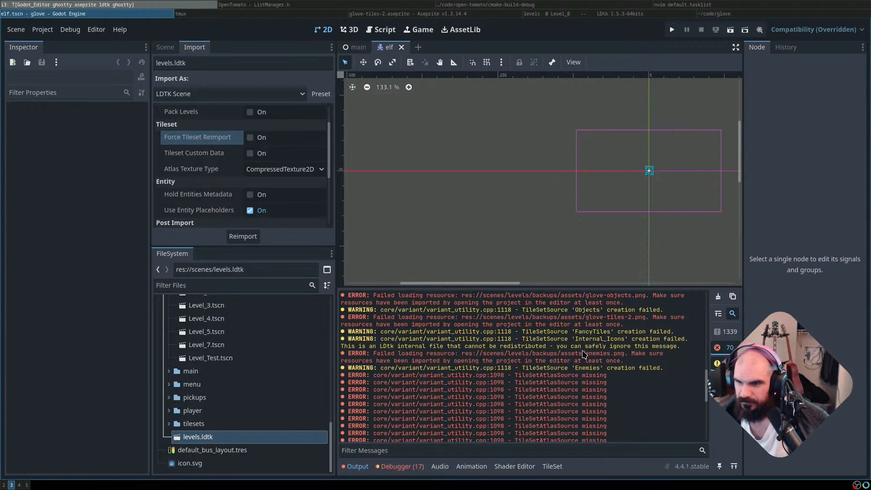
left_click_drag(505, 352, 560, 352)
left_click(573, 355)
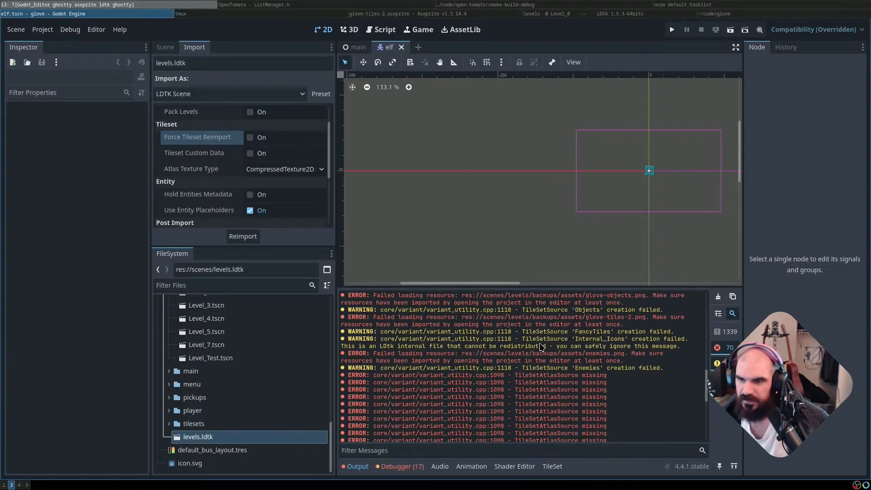
scroll(541, 347, "up", 2)
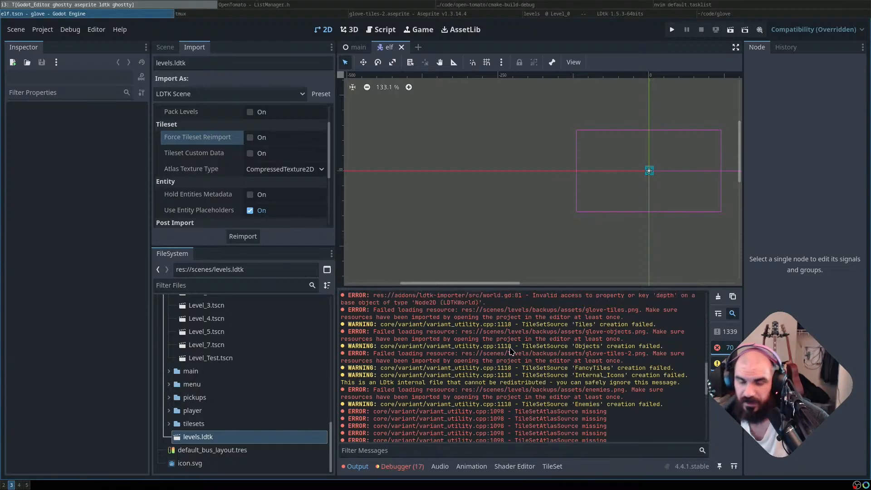
Look through the backups folder inside levels, collapse it, and clear the output log
scroll(266, 365, "up", 5)
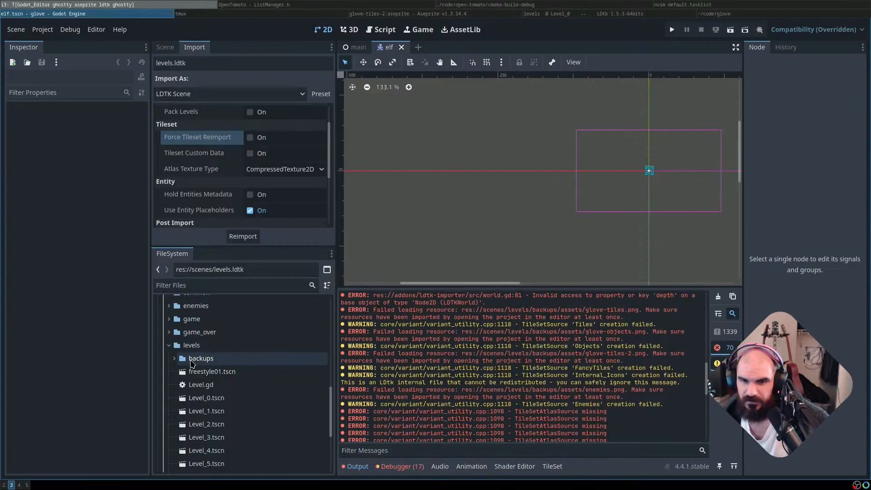
double_click(218, 359)
scroll(223, 371, "down", 5)
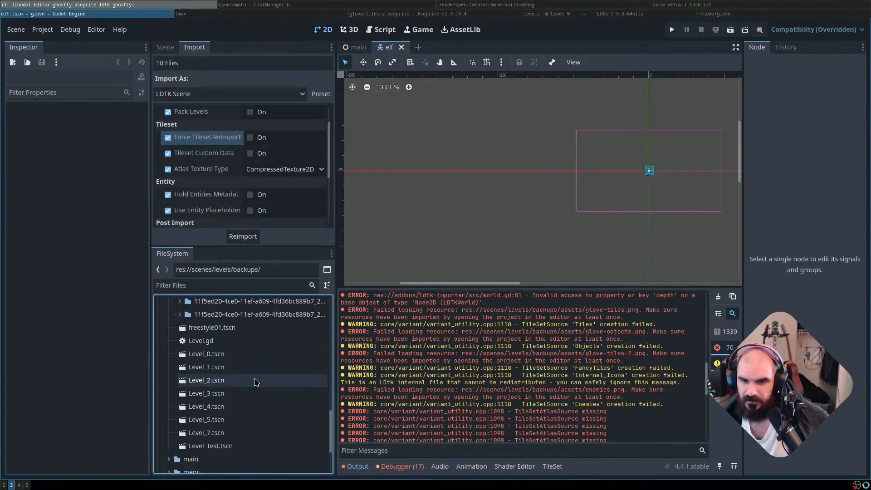
scroll(234, 372, "up", 5)
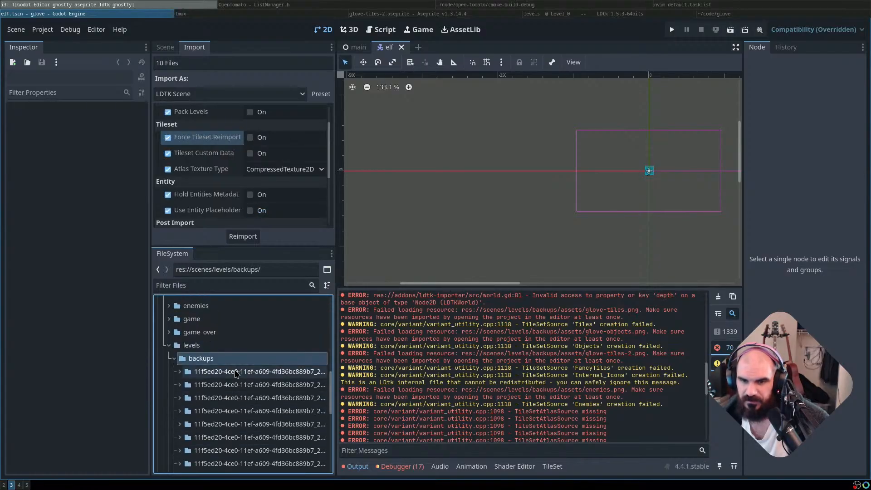
left_click(174, 358)
scroll(662, 331, "down", 5)
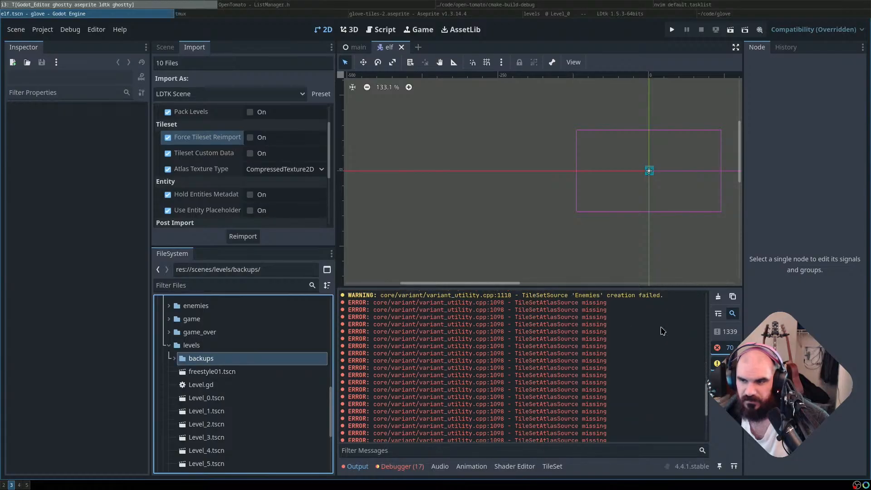
left_click(718, 296)
Open Level_0.tscn again to check whether the reimport updated its tiles, and close the scene
left_click(175, 358)
left_click(178, 358)
scroll(268, 374, "down", 5)
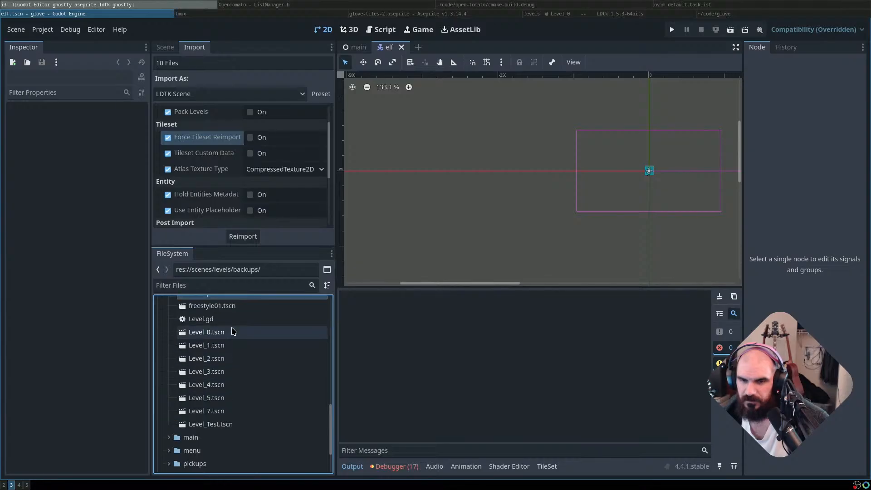
double_click(233, 332)
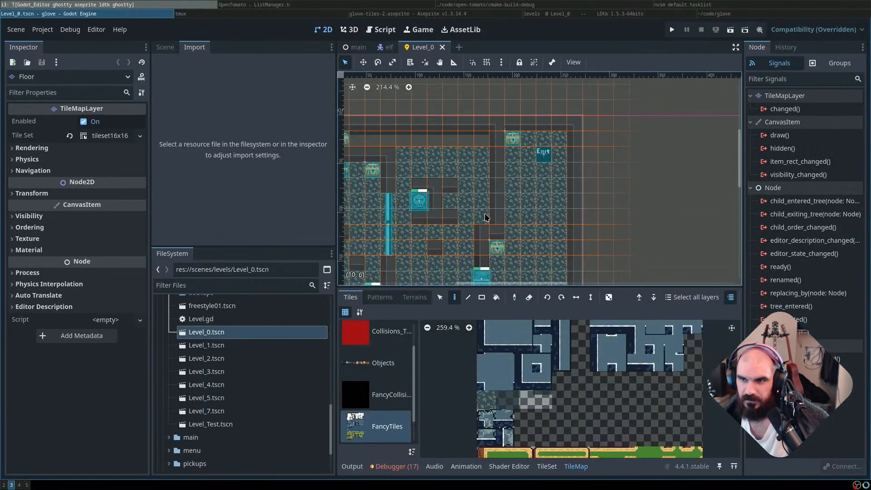
middle_click(431, 51)
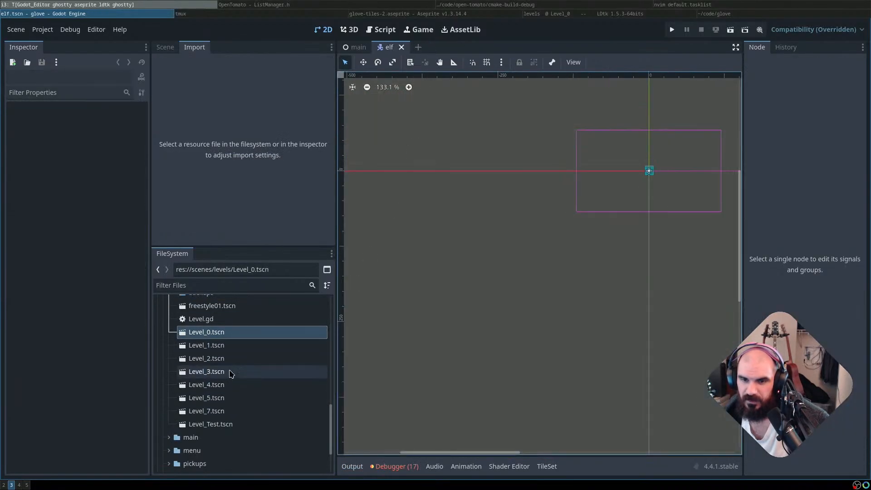
Delete Level_0.tscn from the levels folder and confirm its removal from the project
left_click(239, 333)
key("Delete")
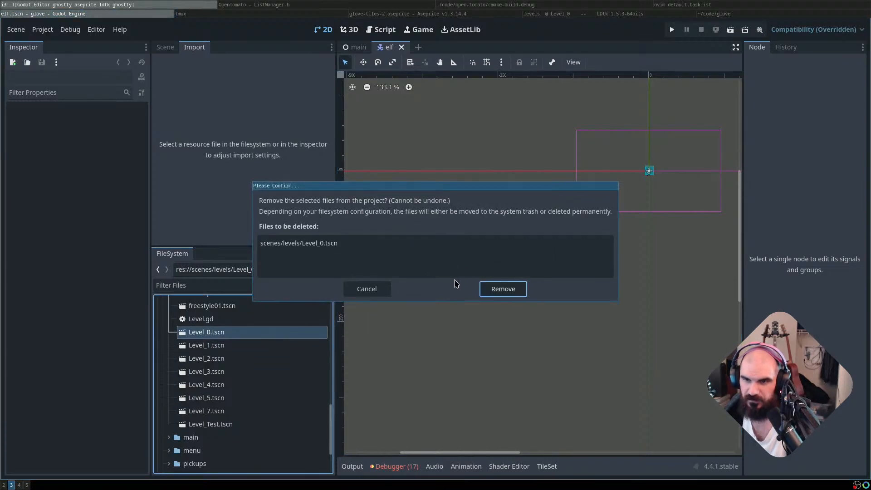
left_click(503, 288)
Reimport levels.ldtk to regenerate the deleted level scene
left_click(233, 411)
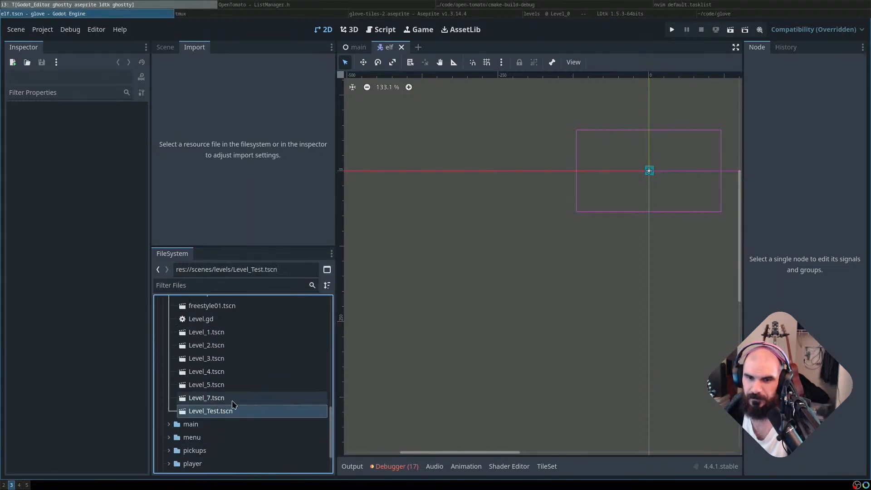
scroll(233, 404, "down", 3)
left_click(222, 436)
left_click(243, 236)
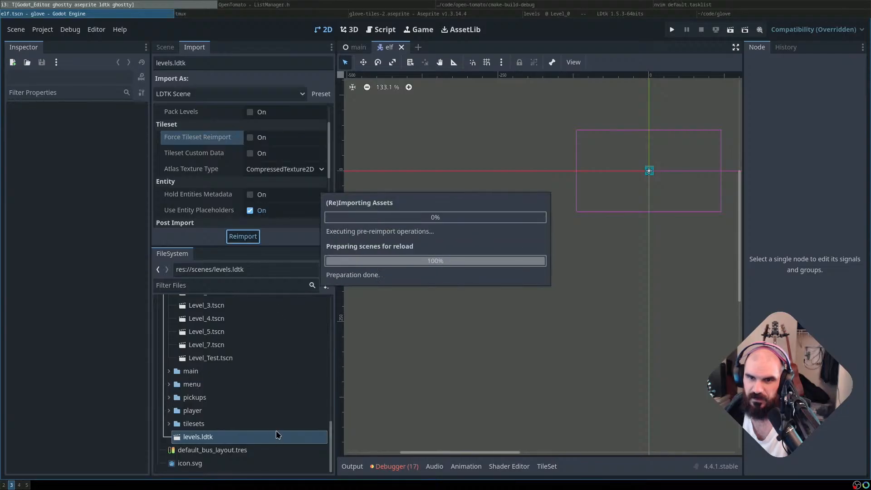
Read the world.gd 'depth' errors in Godot's output log, and switch to LDtk to inspect the Grasslands world
scroll(252, 379, "up", 4)
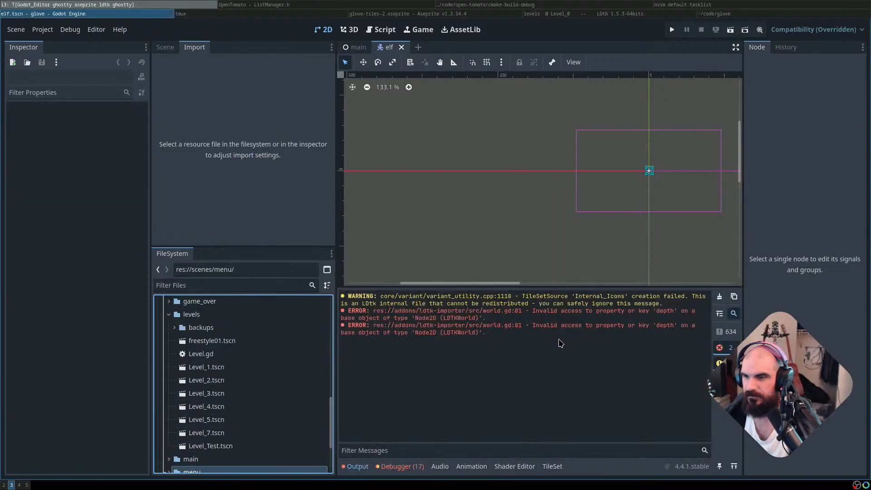
left_click_drag(645, 323, 637, 322)
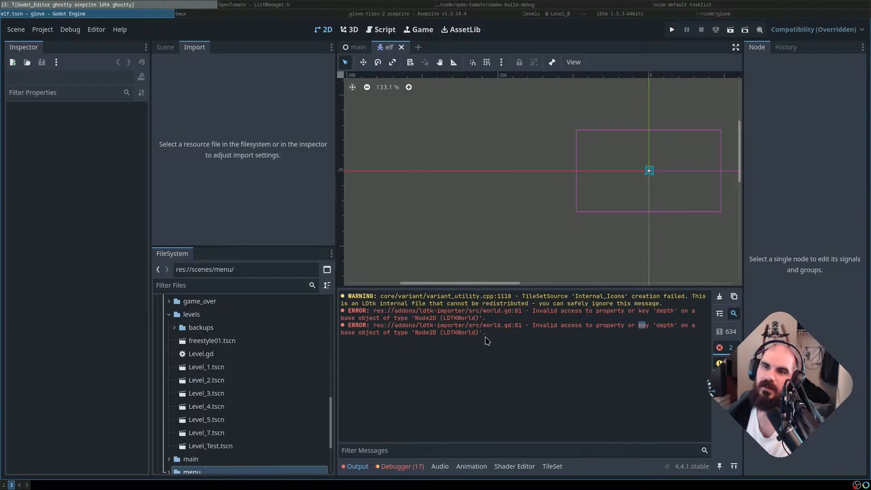
key("super+Right")
key("super+Right")
key("super+Right")
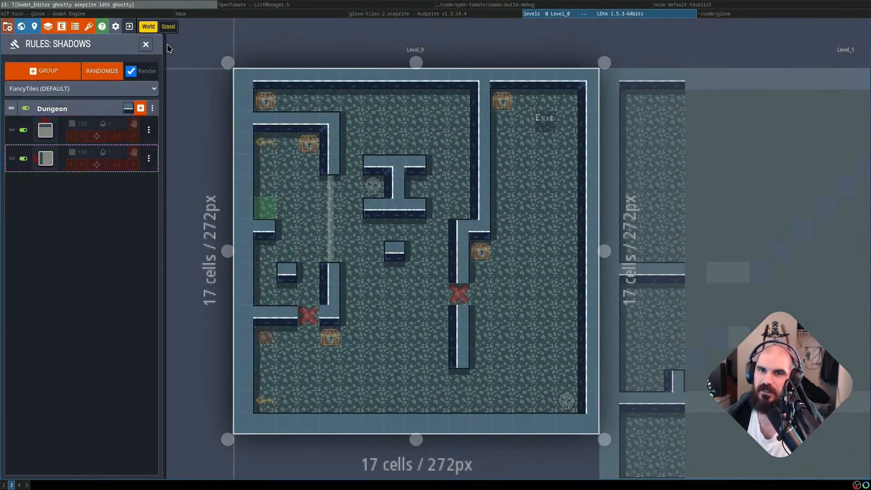
left_click(160, 23)
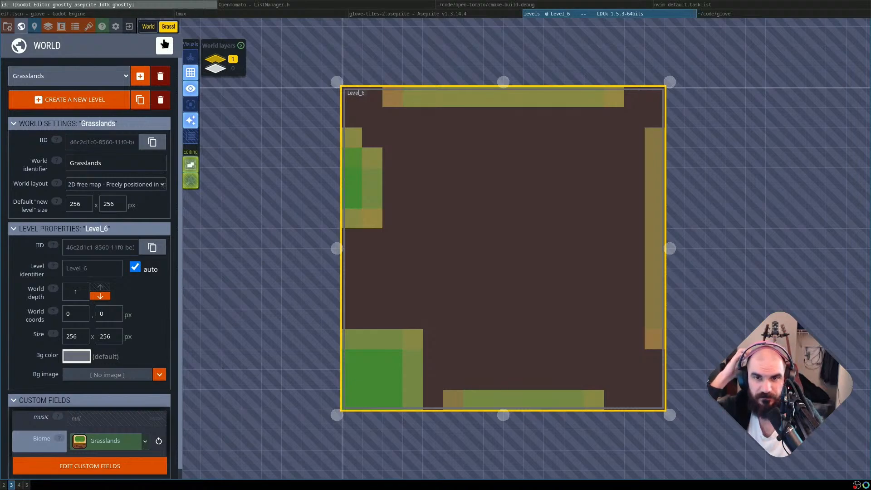
left_click(165, 45)
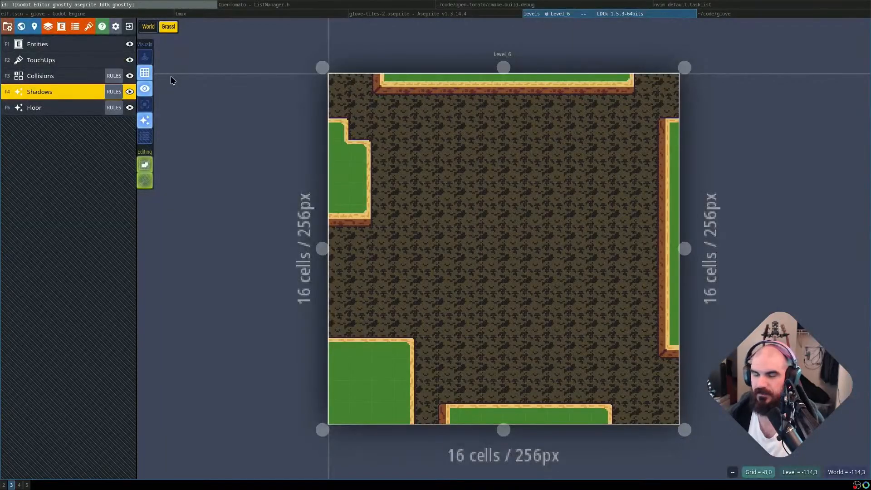
Look through the LDtk project settings down to the advanced Multi-worlds support option, and close them
key("p")
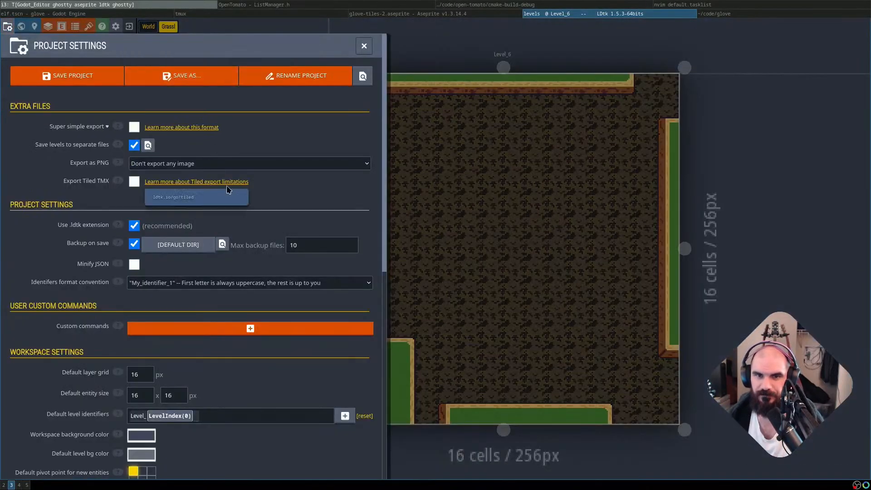
scroll(64, 183, "down", 8)
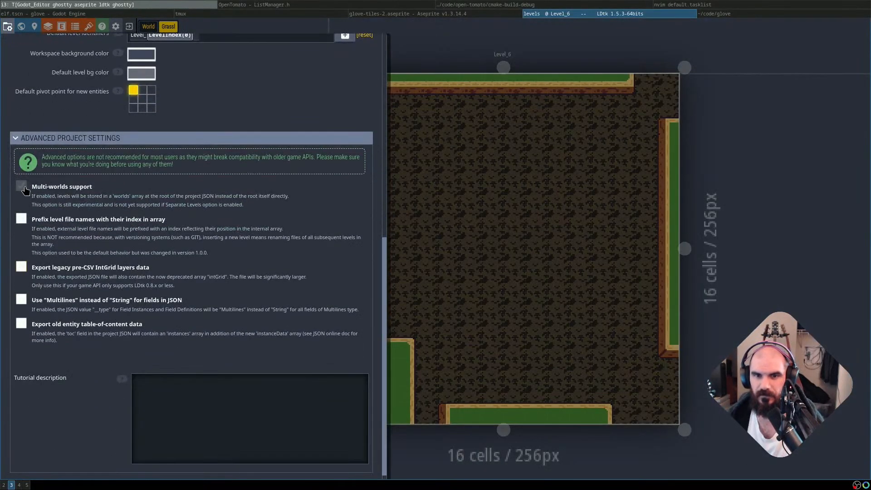
left_click(389, 43)
scroll(171, 68, "up", 4)
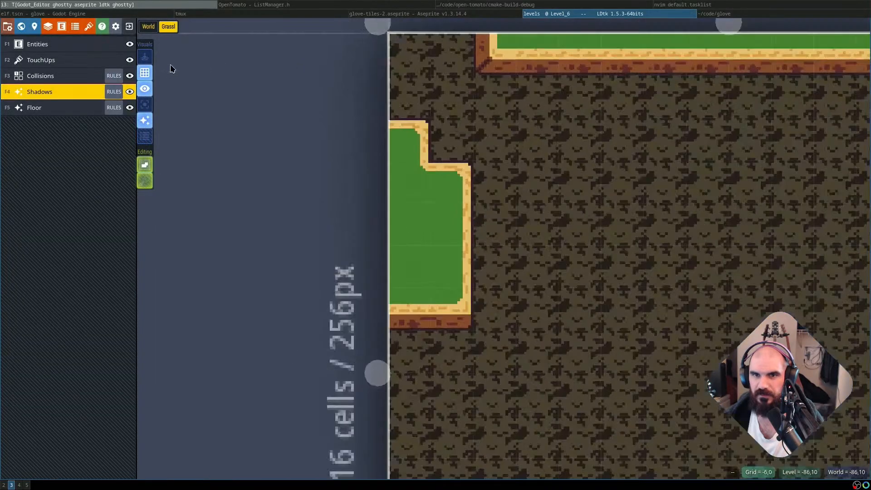
scroll(181, 63, "down", 5)
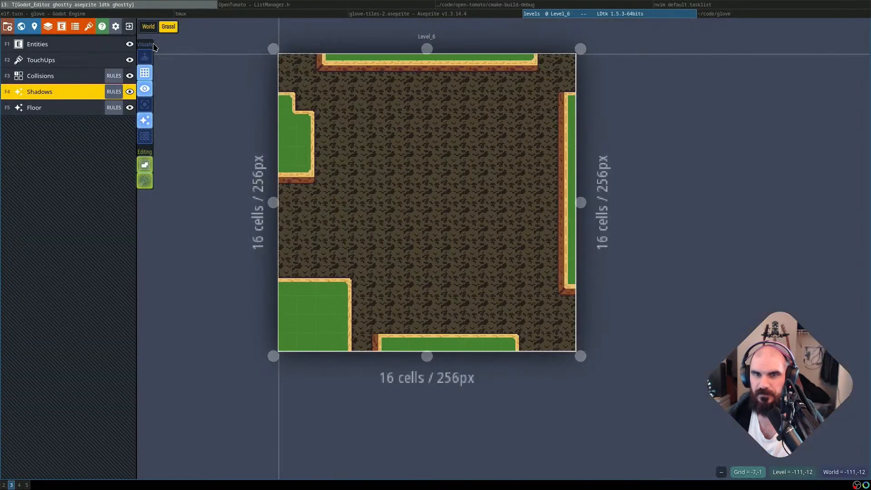
Set the world depth of Level_6 in the Grasslands world to 0
key("w")
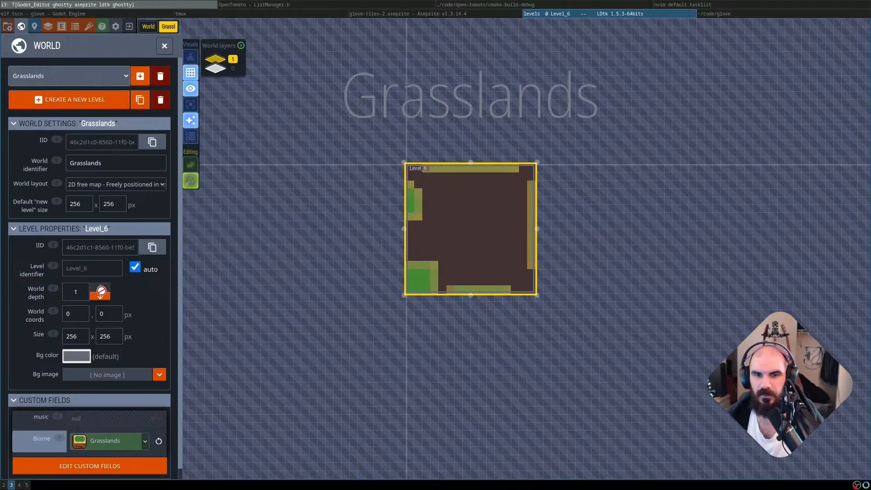
left_click(79, 291)
left_click(99, 287)
left_click(78, 294)
key("BackSpace")
type("0")
key("Return")
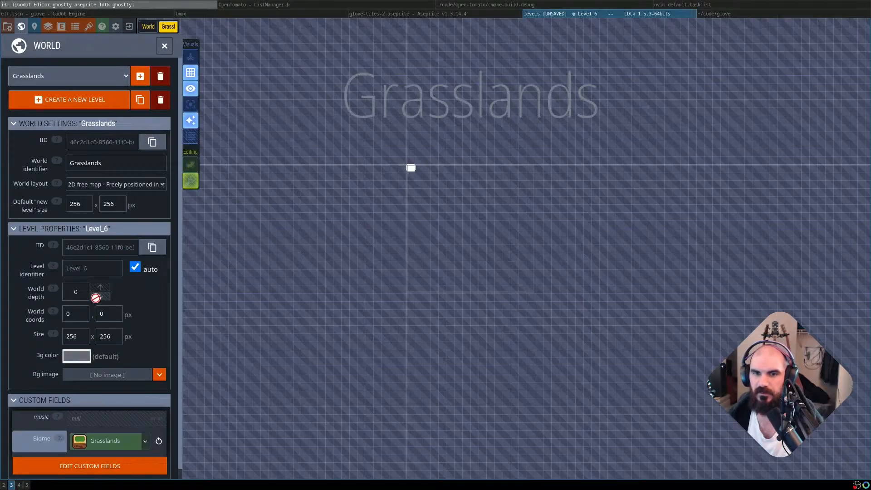
Recheck Godot's depth errors, and inspect the depth setting of Level_0 in LDtk's World for comparison
left_click(147, 15)
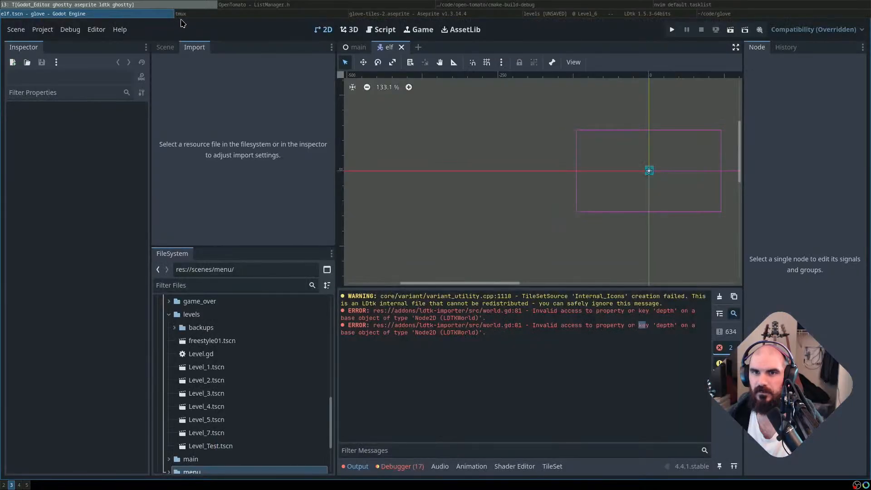
left_click(190, 15)
left_click(549, 14)
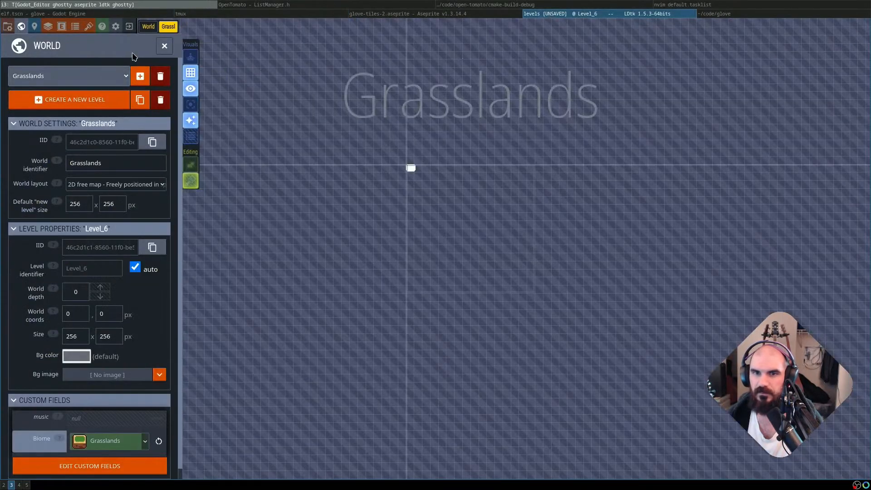
left_click(148, 28)
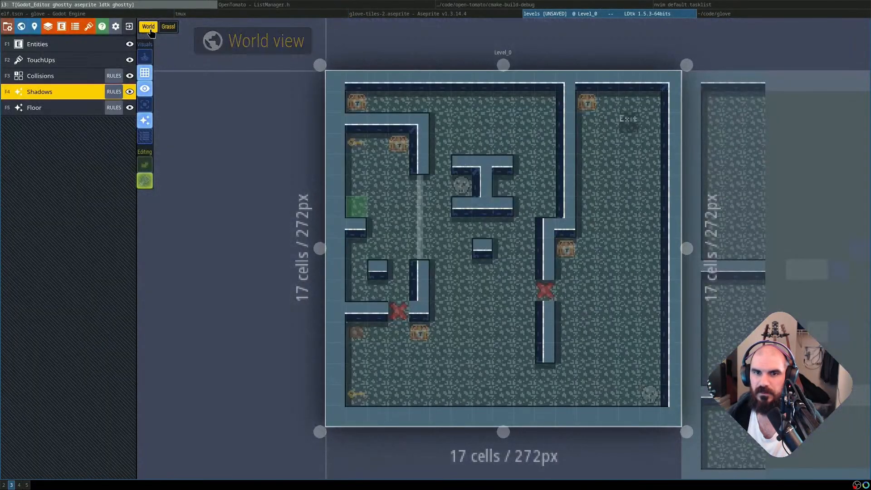
key("w")
key("w")
key("w")
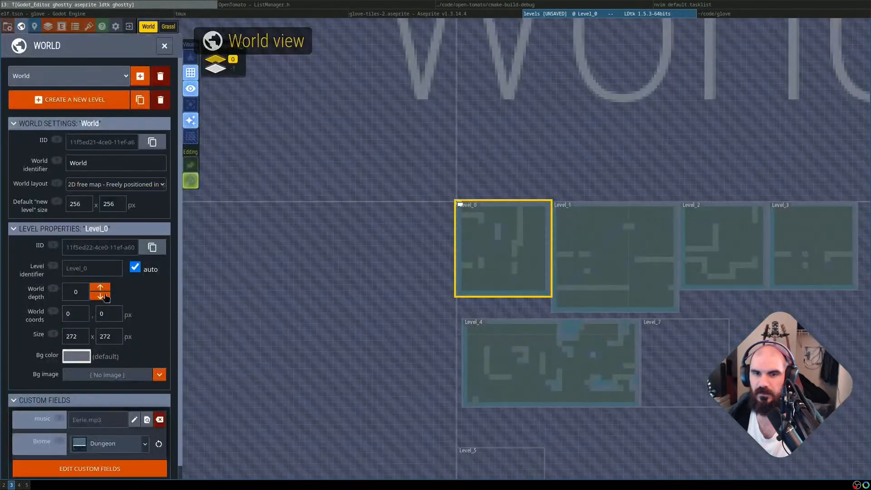
Save the LDtk project with the changed Level_6 depth, and switch to Godot to check the import messages
left_click(166, 31)
key("ctrl+s")
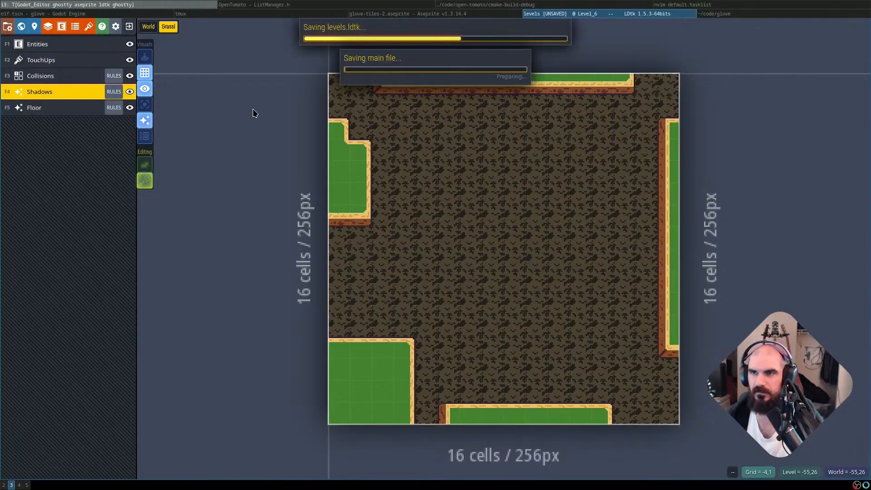
key("super+Left")
key("super+Left")
key("super+Left")
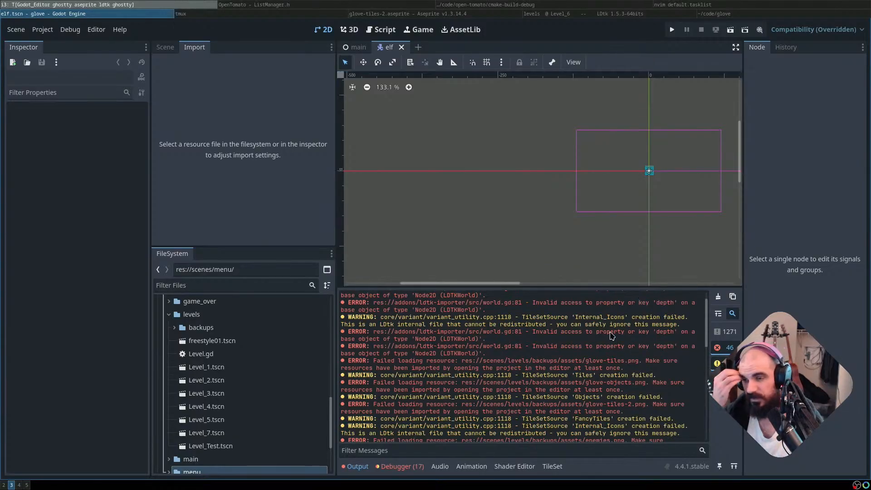
Switch back to LDtk, delete the Grasslands world with confirmation, and save the project
key("super+Right")
key("super+Right")
key("super+Right")
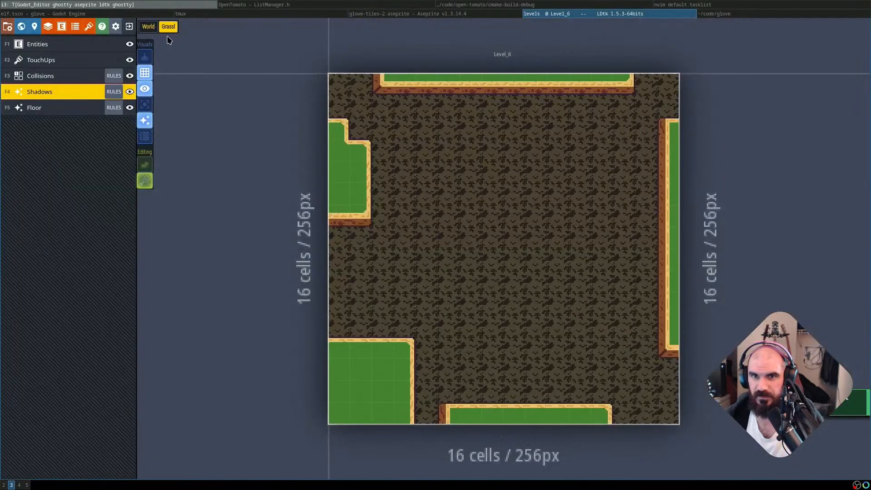
key("w")
left_click(157, 83)
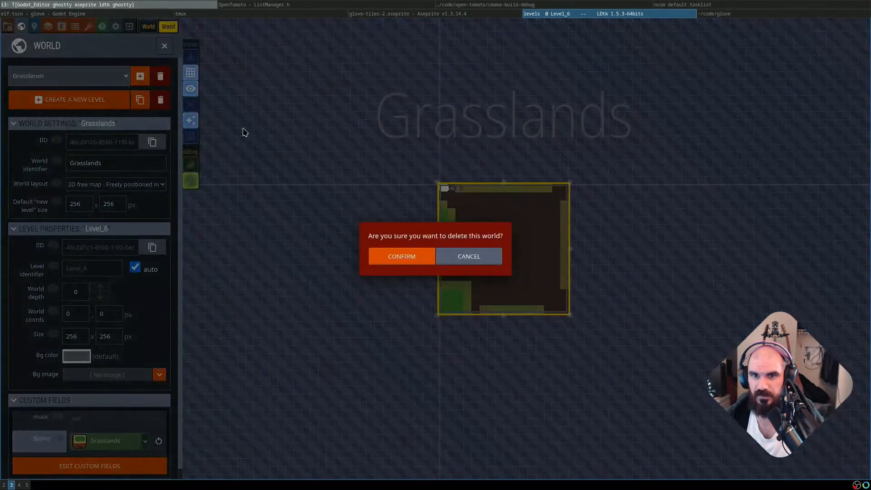
left_click(416, 254)
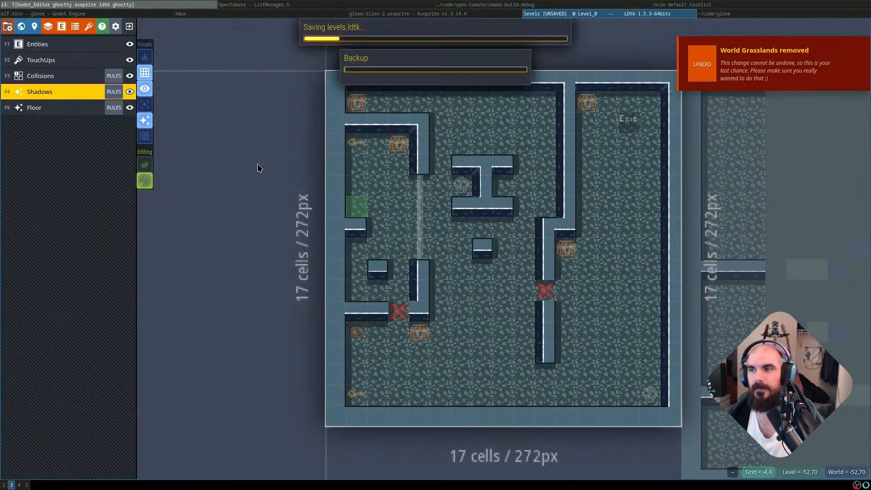
key("ctrl+s")
Return to Godot, clear the output log, and reimport levels.ldtk
key("super+Left")
key("super+Left")
key("super+Left")
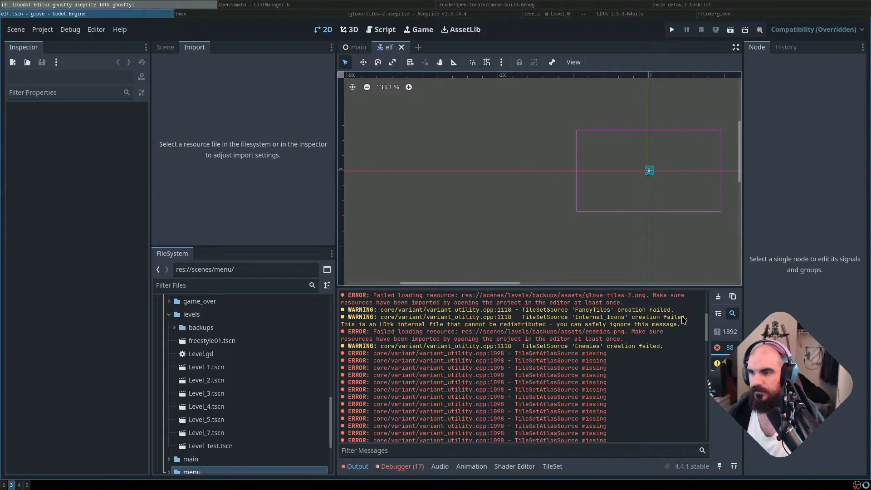
left_click(718, 296)
left_click(231, 367)
scroll(232, 397, "down", 3)
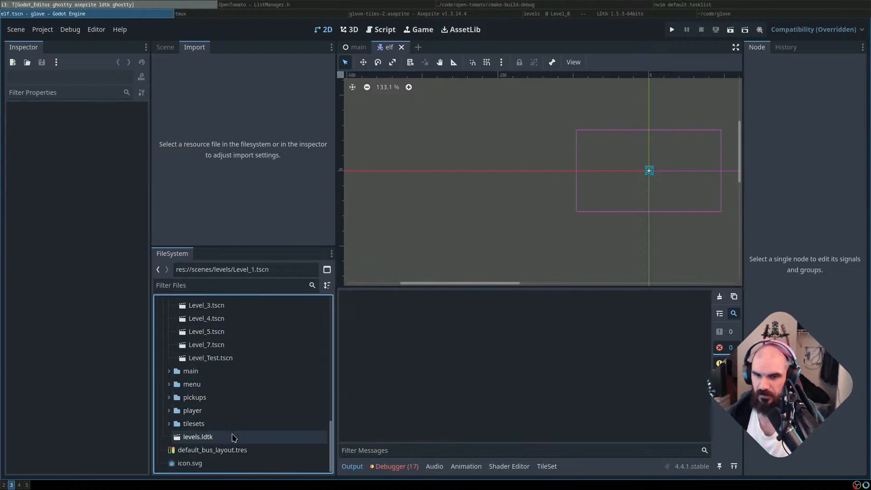
left_click(235, 437)
left_click(236, 238)
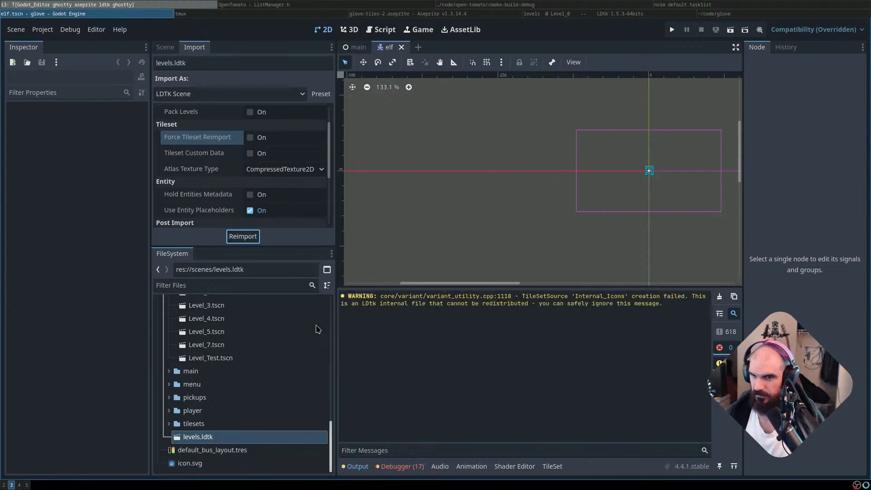
Examine the levels folder and the rest of the project files for a regenerated Level_0.tscn
scroll(262, 358, "up", 3)
left_click(218, 348)
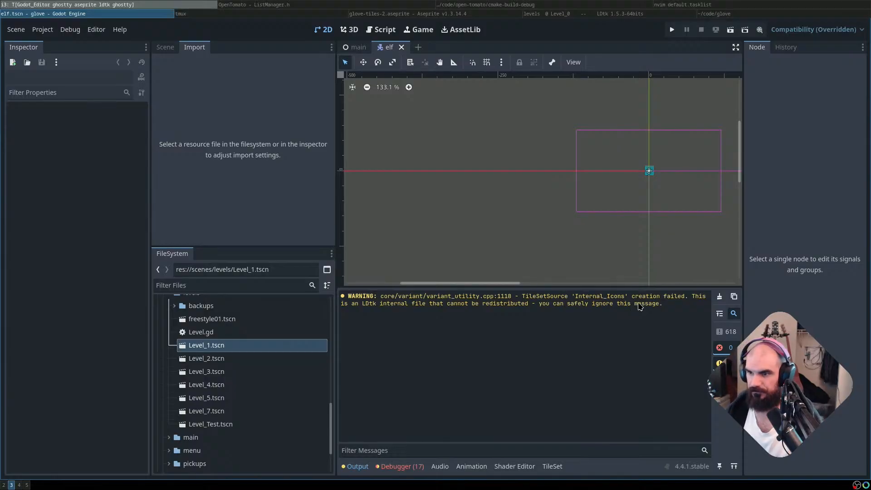
scroll(283, 343, "up", 3)
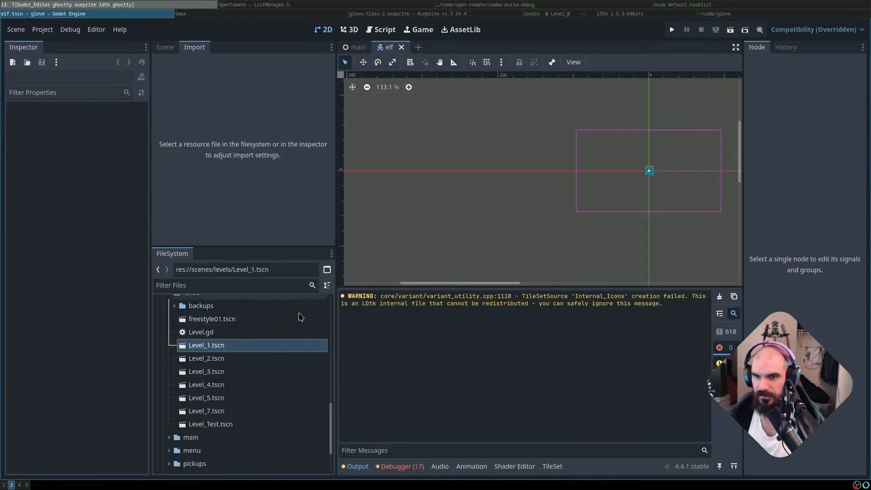
scroll(272, 344, "up", 12)
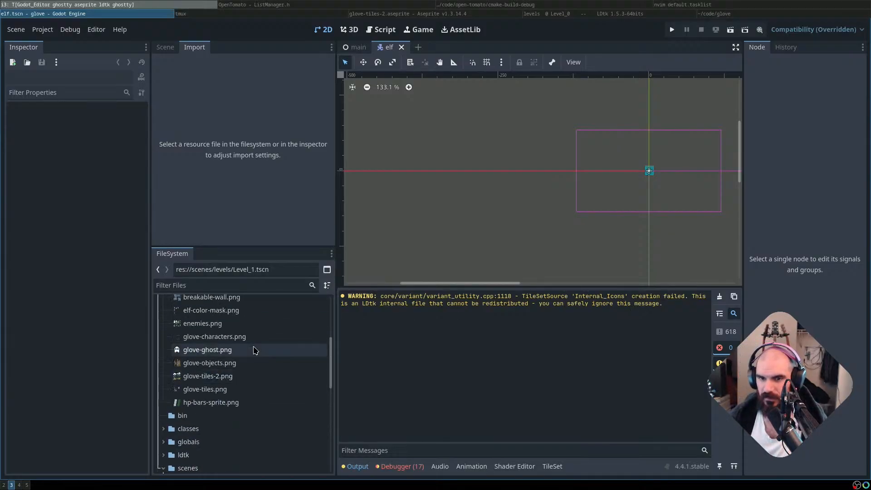
scroll(259, 341, "down", 12)
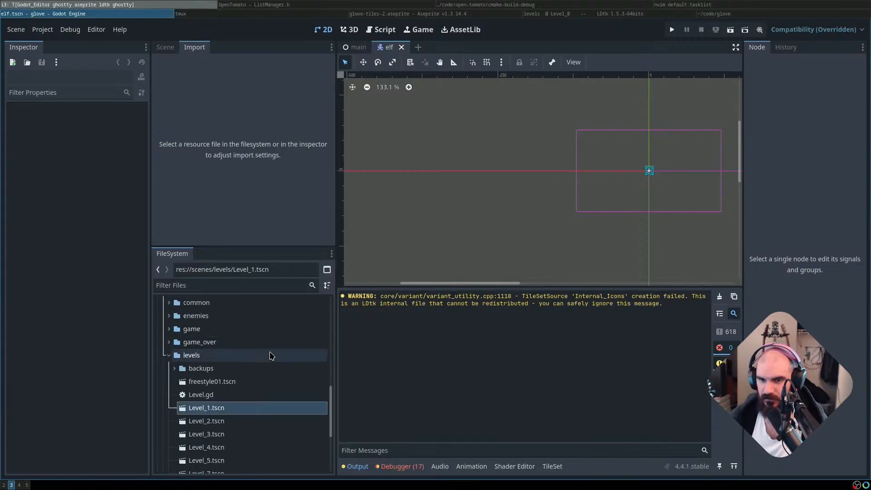
right_click(271, 421)
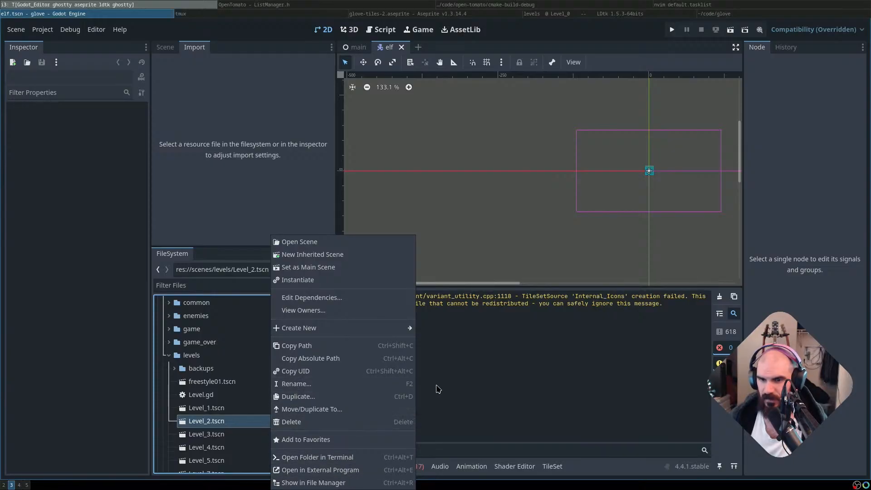
left_click(447, 388)
scroll(249, 383, "up", 1)
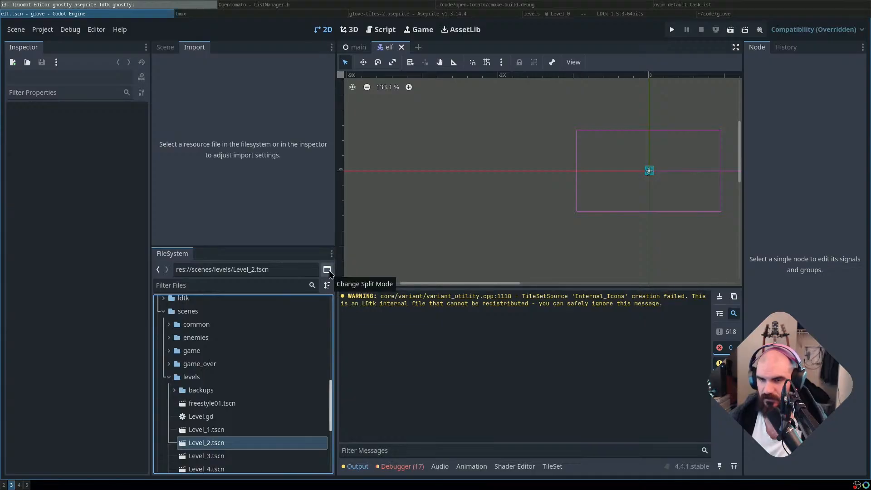
left_click(170, 378)
left_click(170, 379)
scroll(213, 388, "down", 2)
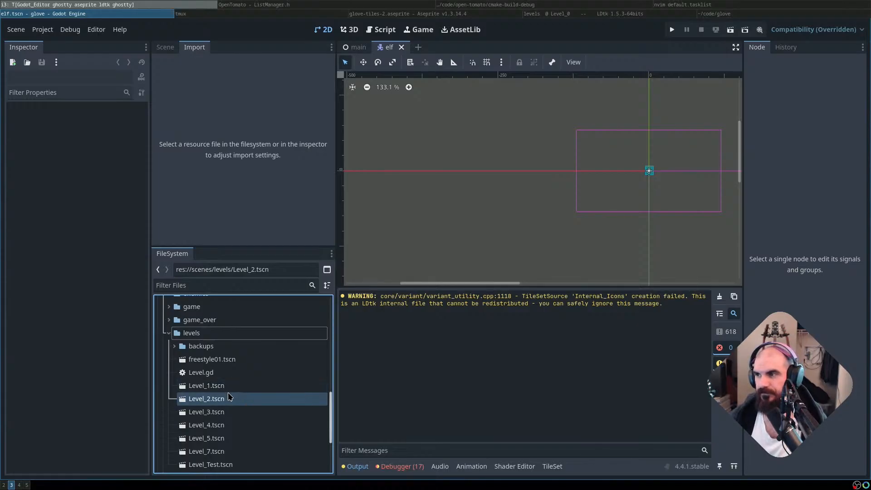
scroll(227, 400, "up", 10)
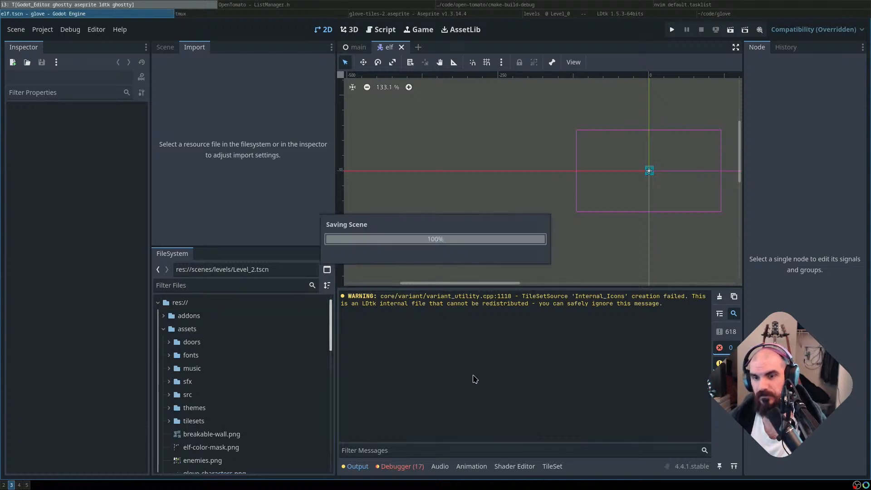
Run the project, start a game from its menu, and bring up the glove debug window
key("F5")
key("Return")
key("Return")
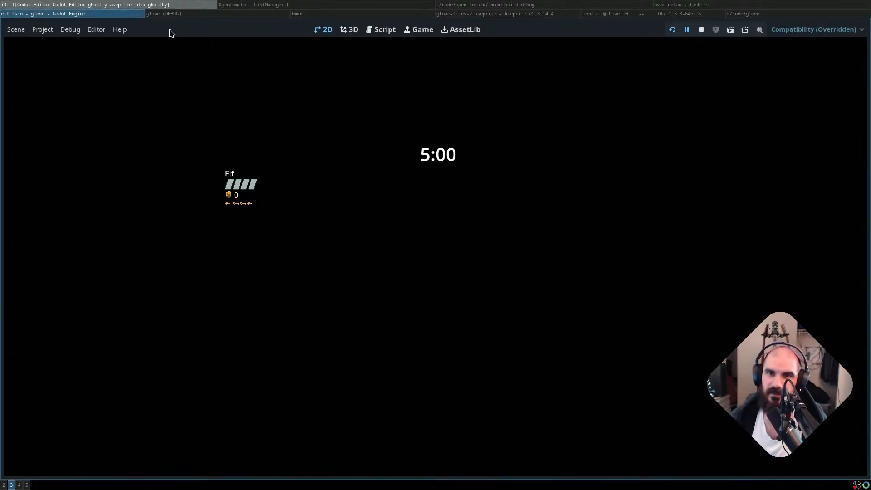
left_click(180, 14)
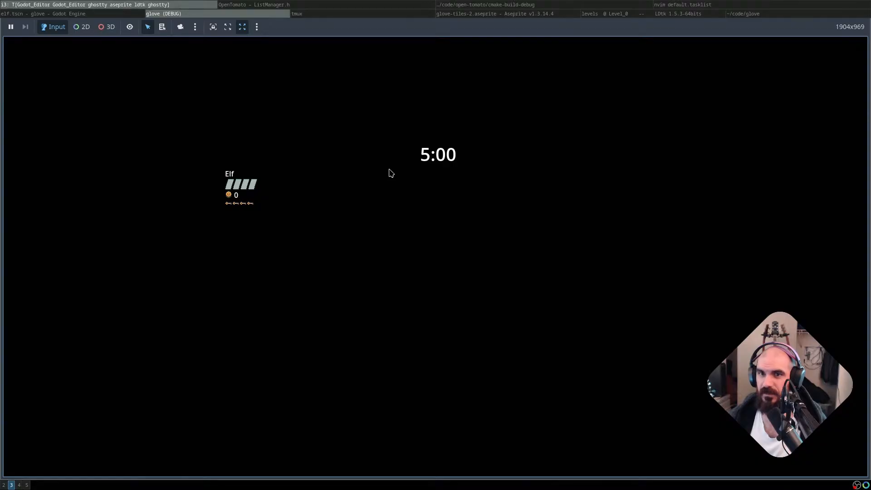
Close the running glove debug window and the Godot editor
left_click(95, 13)
left_click(173, 15)
left_click(103, 15)
left_click(196, 16)
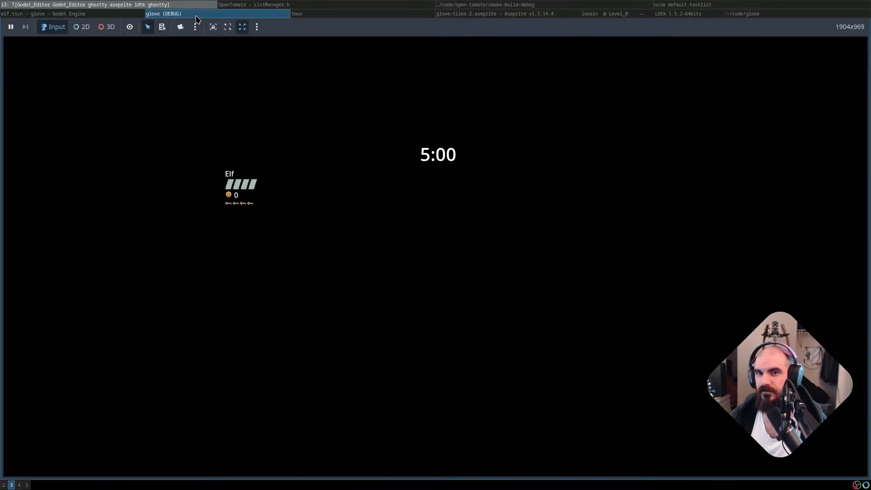
left_click(257, 27)
left_click(14, 28)
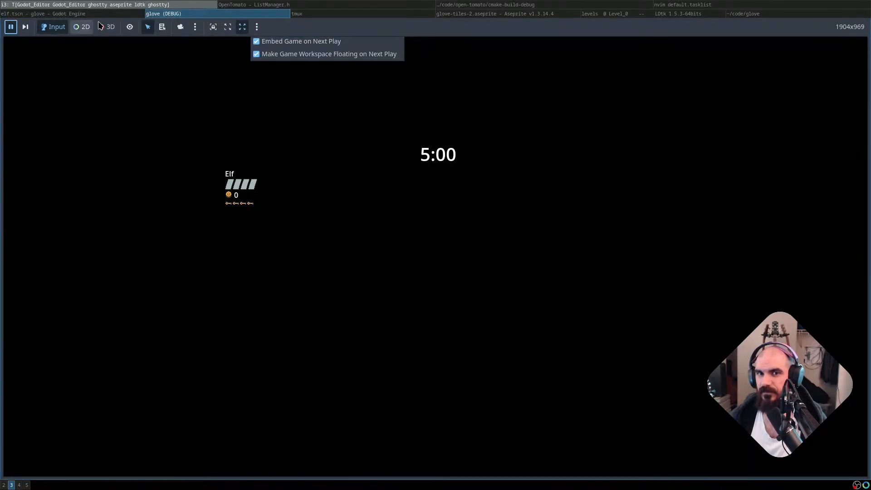
left_click(13, 30)
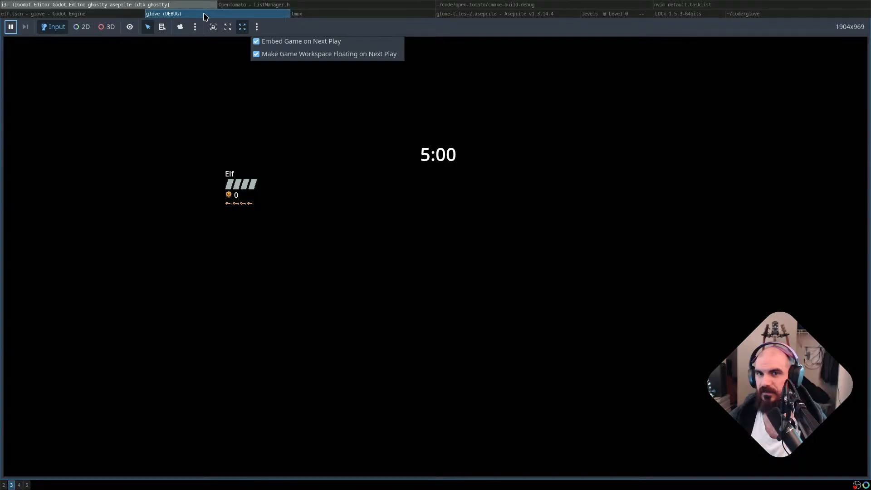
key("super+shift+q")
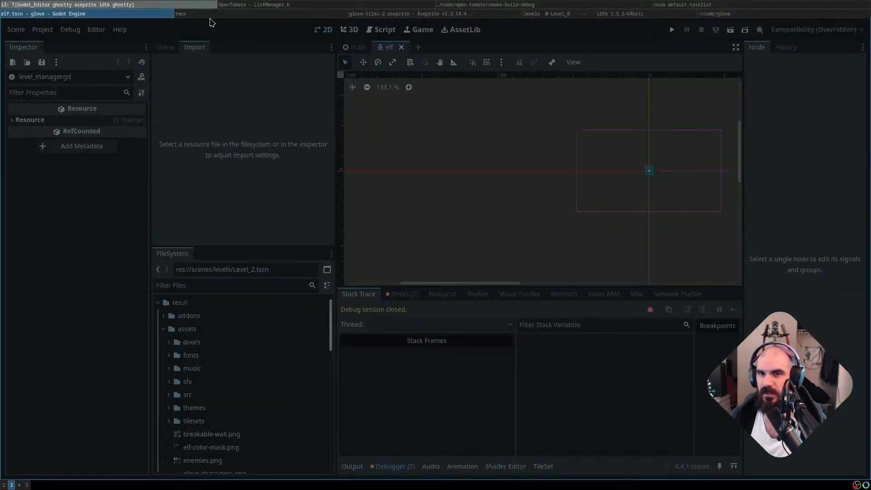
key("super+shift+q")
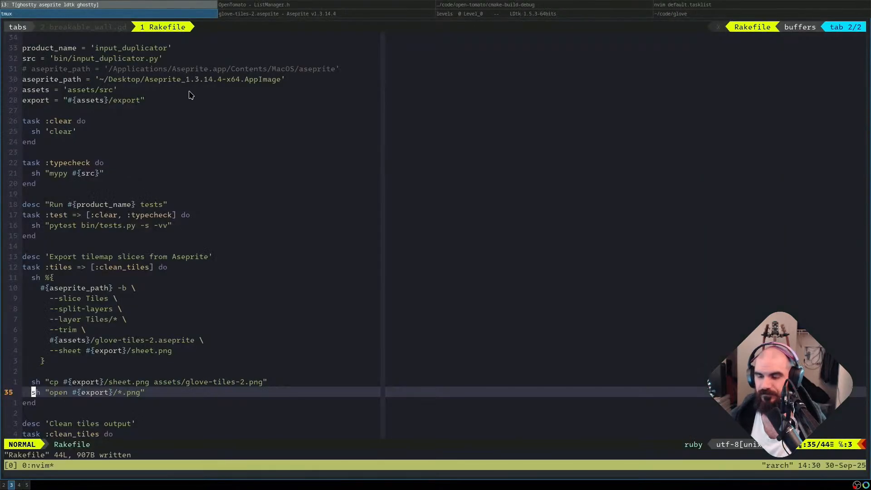
key("super+d")
key("Up")
key("Up")
key("Up")
key("Up")
key("Up")
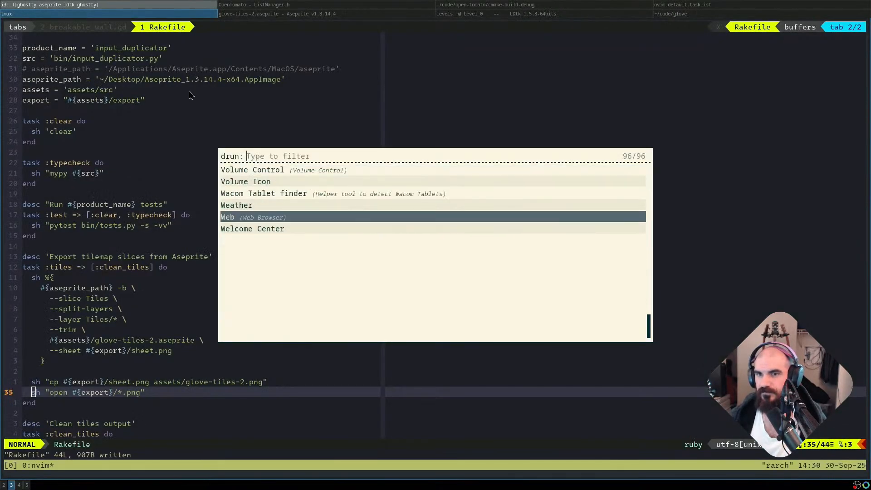
type("godot --")
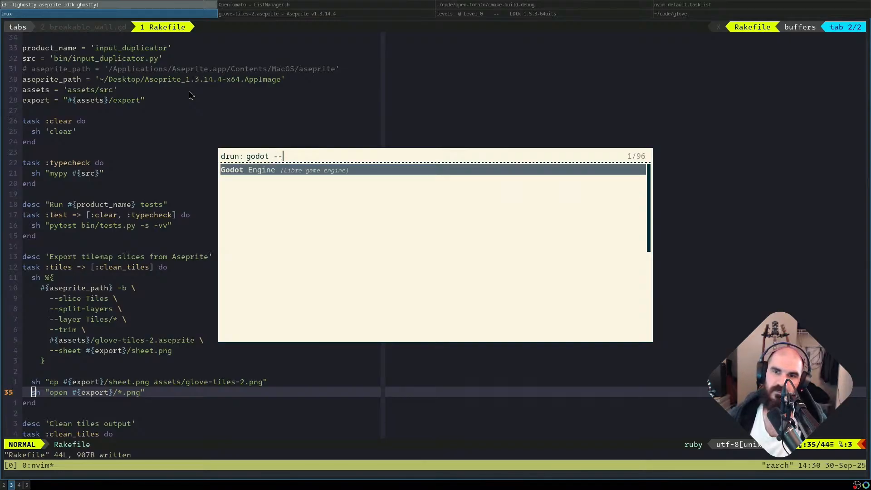
key("BackSpace")
key("BackSpace")
key("BackSpace")
key("BackSpace")
key("BackSpace")
key("BackSpace")
key("BackSpace")
key("BackSpace")
key("Escape")
Switch to the ~/code/glove terminal, search its command history for godot, and select the godot --rendering-driver opengl3 command
key("super+l")
key("super+h")
key("super+l")
key("super+l")
key("super+l")
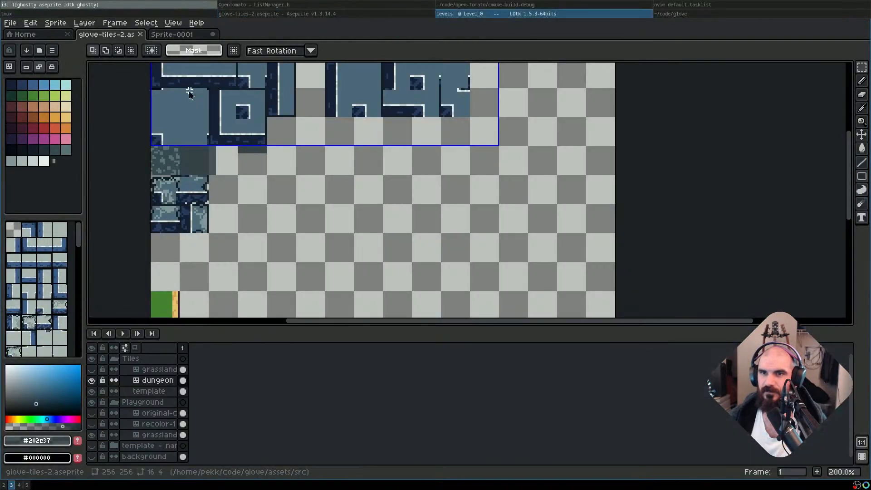
key("ctrl+r")
type("godot")
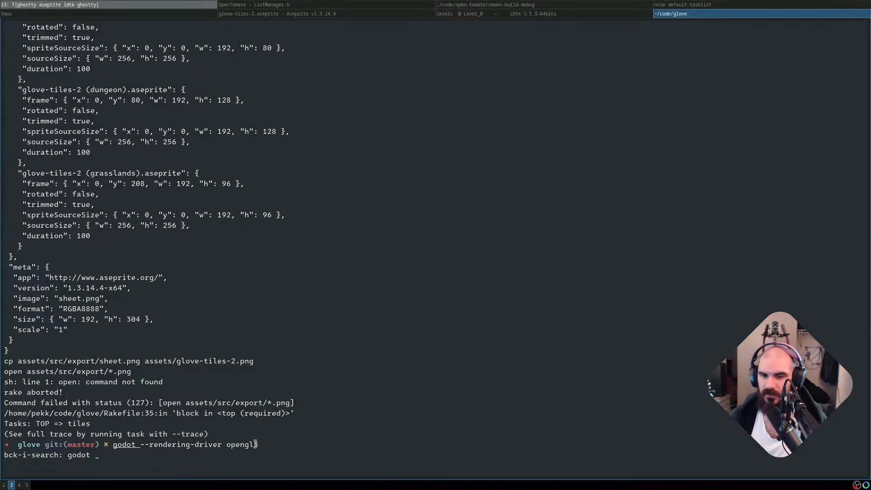
left_click_drag(252, 445, 124, 444)
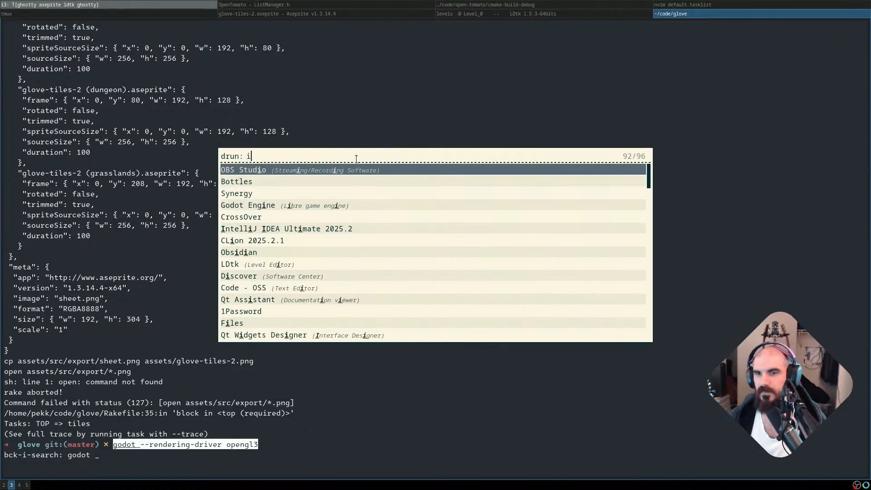
Launch Godot from the application launcher with godot --rendering-driver opengl3, make its window the first one, and open the glove project
type("godot --rend")
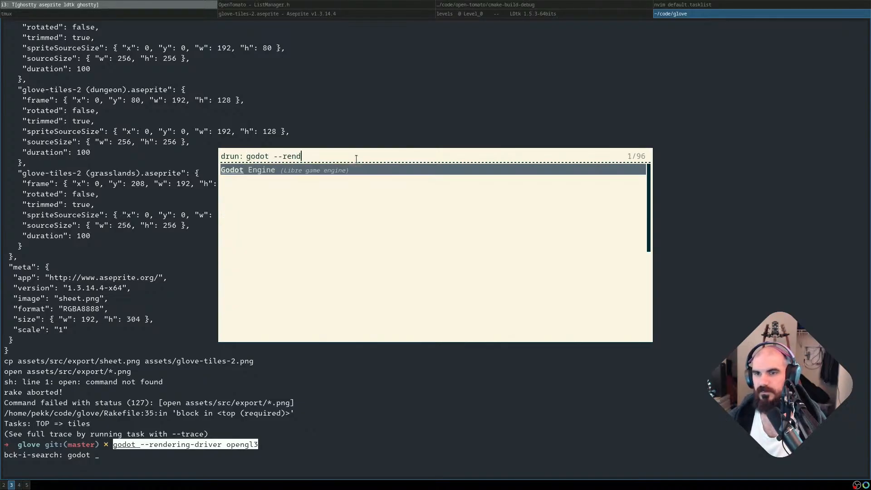
type("ering-driver opengl3")
key("Return")
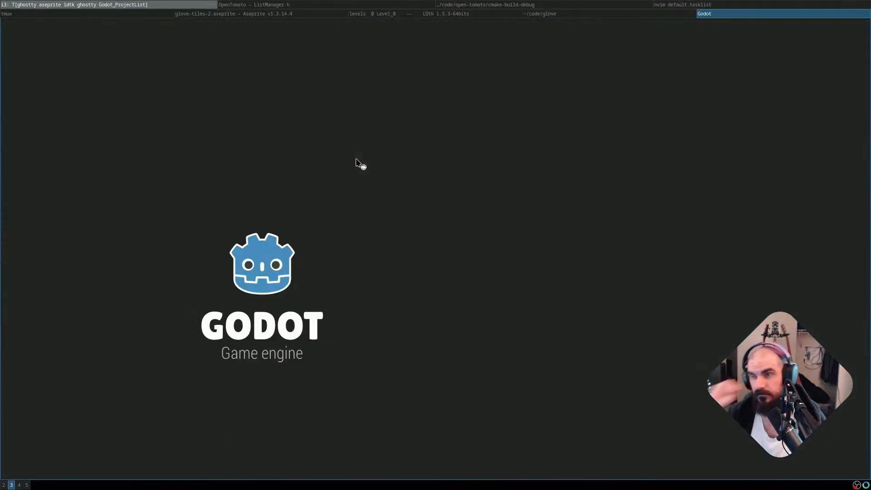
key("super+shift+Left")
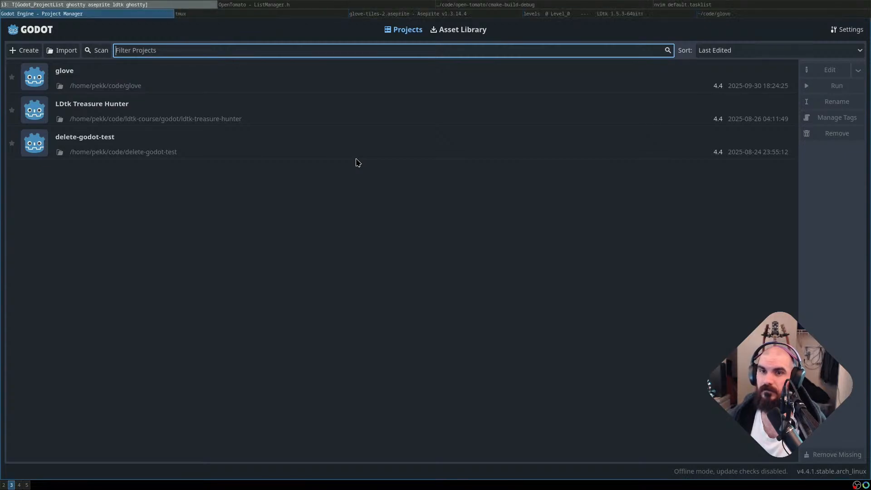
double_click(336, 73)
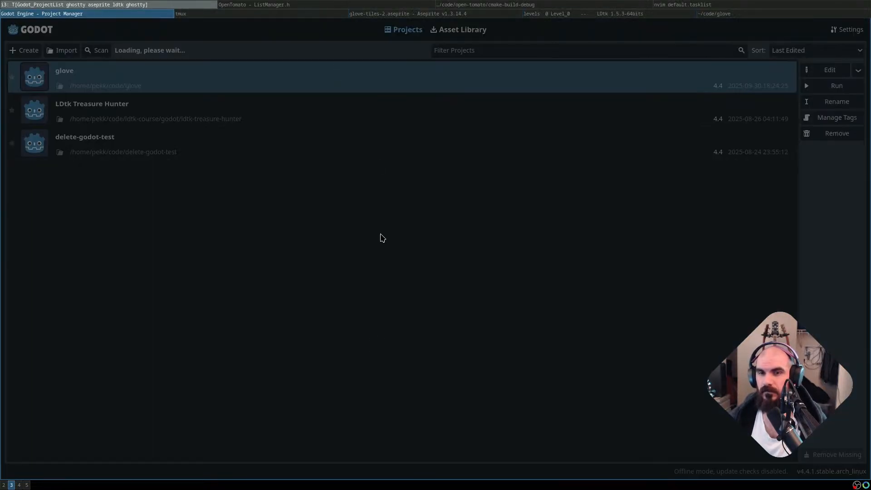
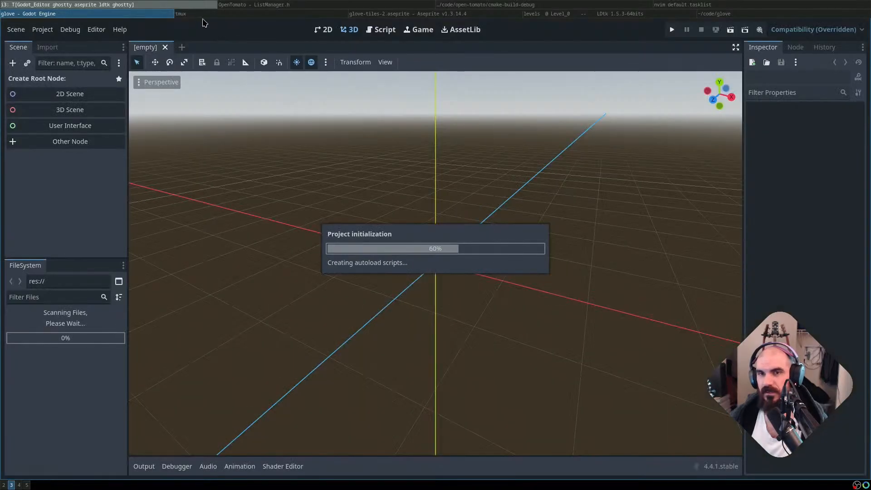
Find levels.ldtk in the scenes folder and reimport it with its current import settings
scroll(288, 314, "down", 8)
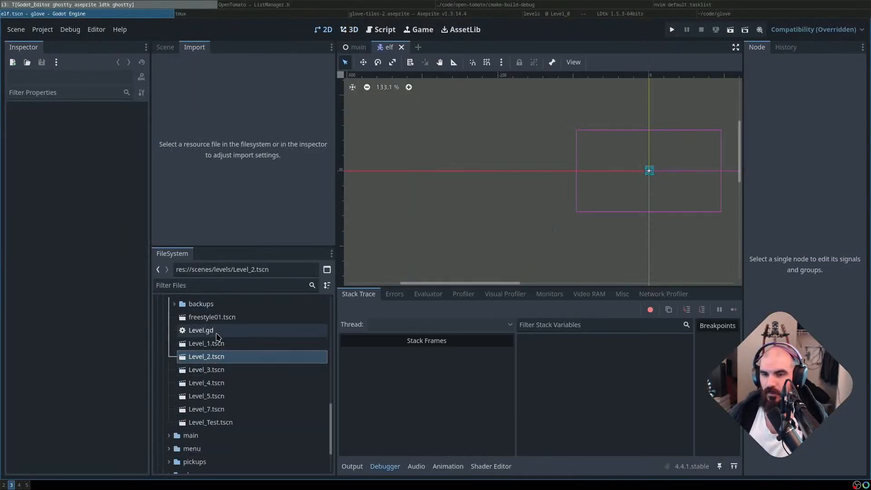
scroll(208, 430, "down", 5)
left_click(218, 436)
left_click(254, 237)
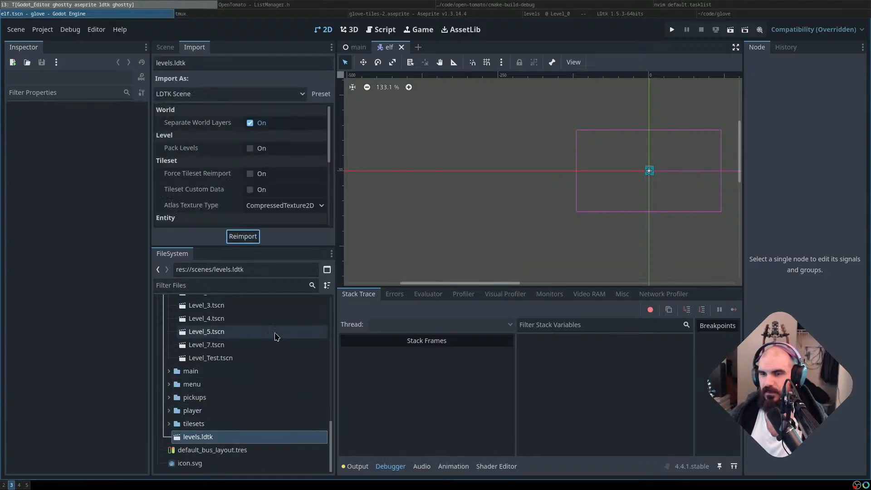
Examine the output log for the tile creation and TileSetAtlasSource errors from the reimport
left_click(365, 464)
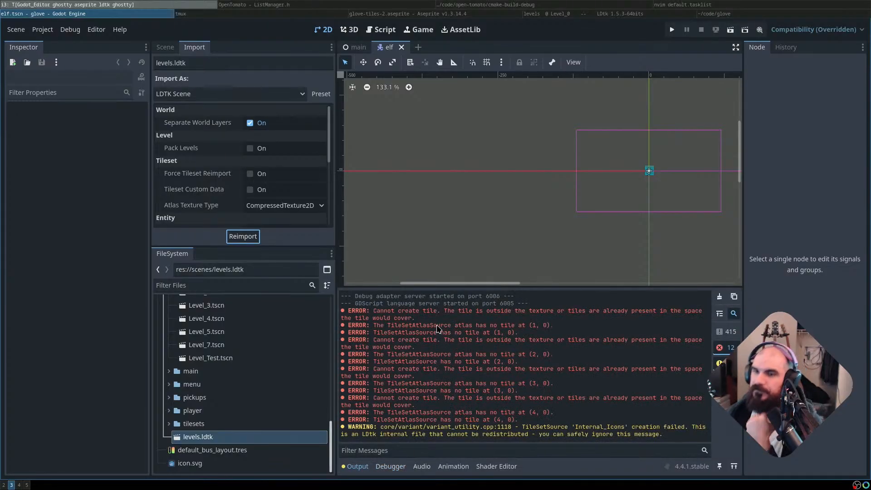
left_click(515, 315)
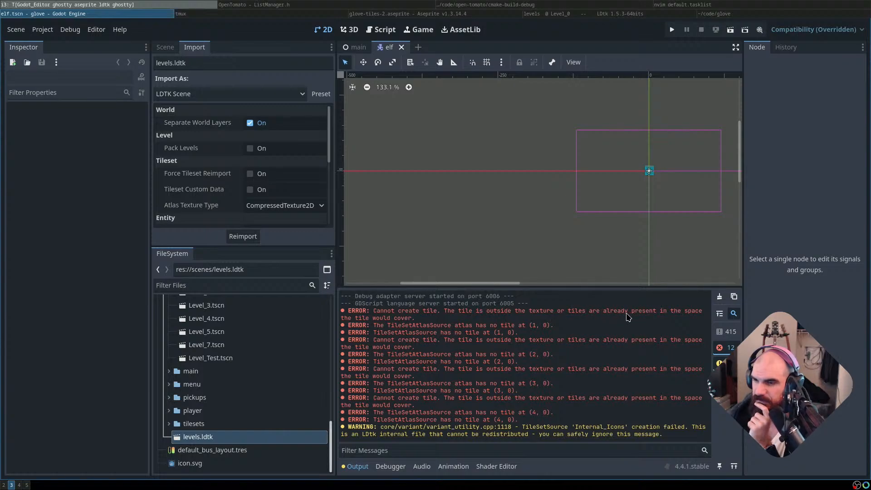
left_click_drag(674, 313, 394, 326)
left_click(376, 327)
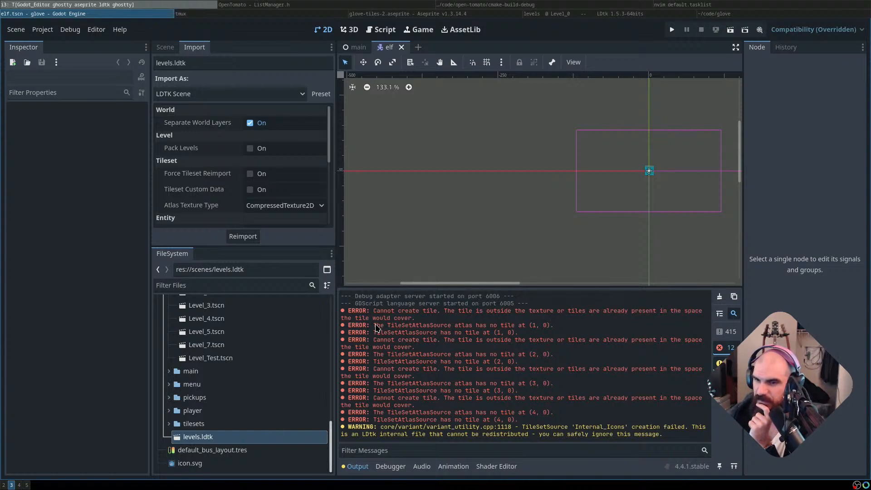
left_click(550, 323)
left_click_drag(452, 324, 561, 339)
left_click(586, 365)
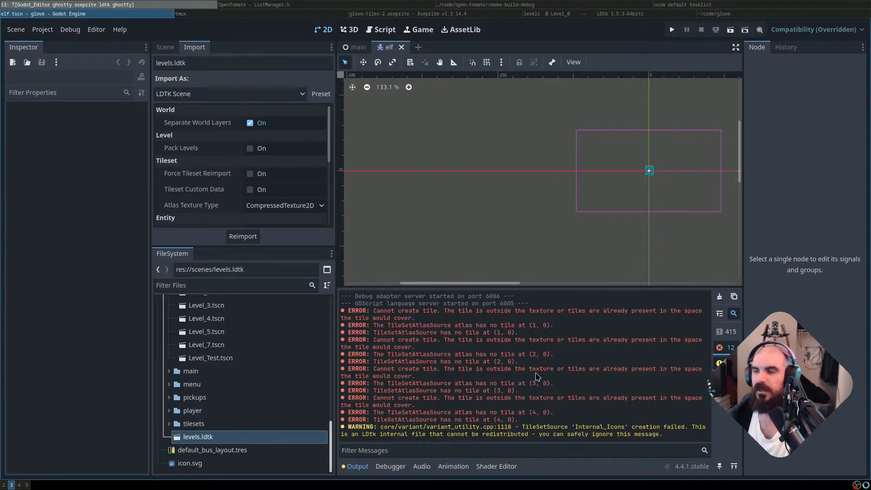
Switch to LDtk, enable Stop on match for both Dungeon rules of the Shadows layer, and save the project
key("super+Right")
key("super+Right")
key("super+Right")
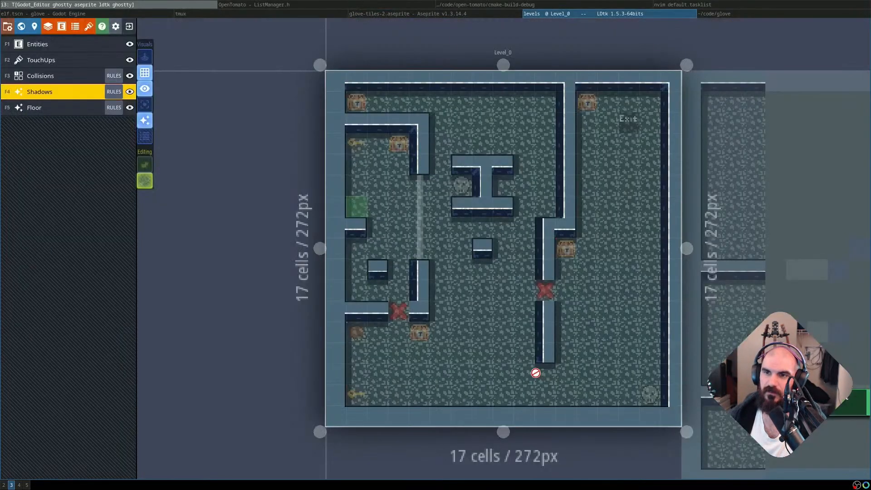
left_click(114, 91)
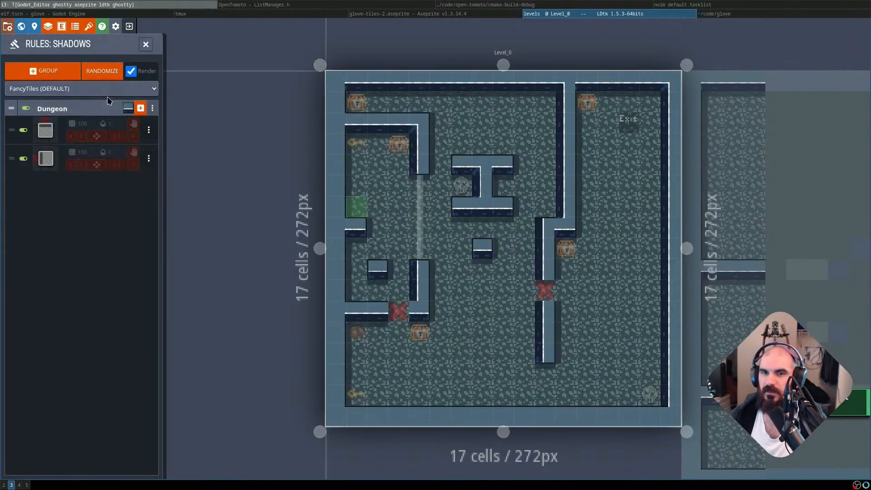
left_click(133, 124)
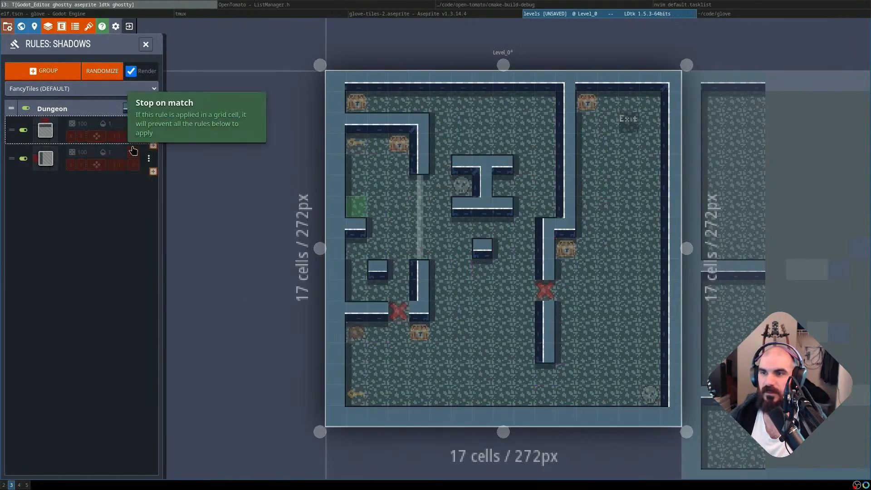
left_click(134, 152)
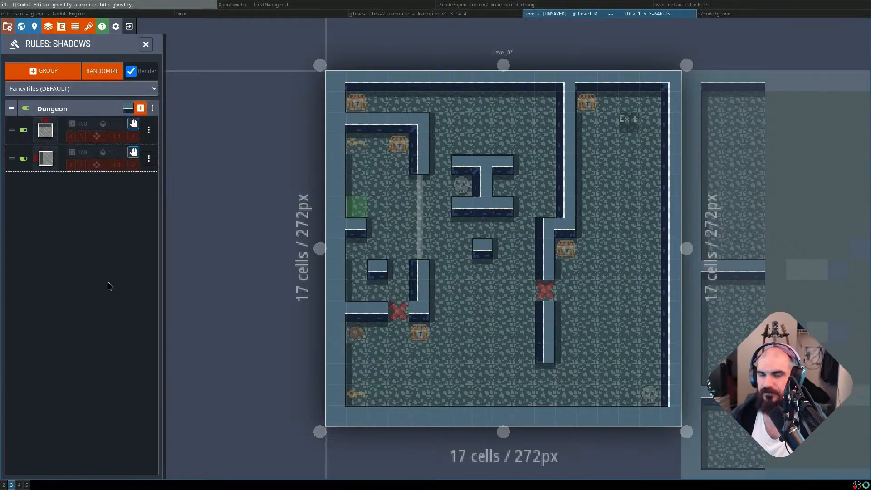
left_click(133, 153)
left_click(134, 155)
key("ctrl+s")
Return to Godot, clear the output log, and reimport levels.ldtk with the updated shadow rules
key("super+h")
key("super+h")
key("super+h")
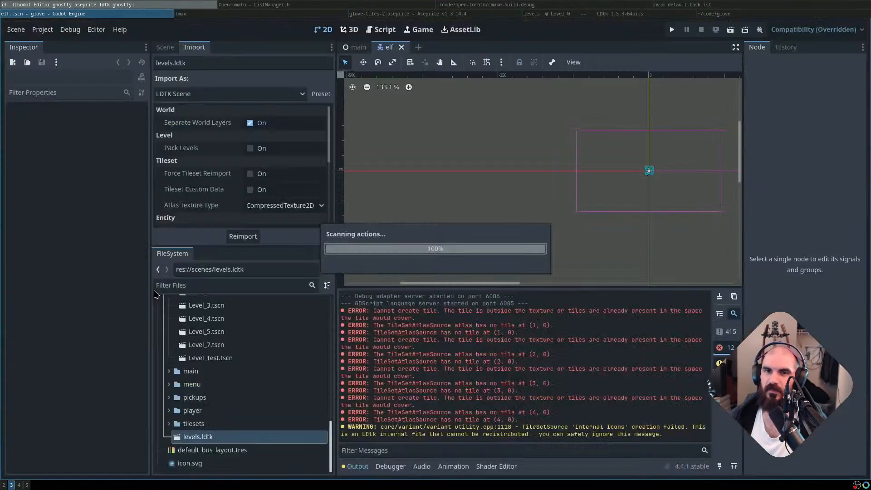
scroll(609, 310, "up", 5)
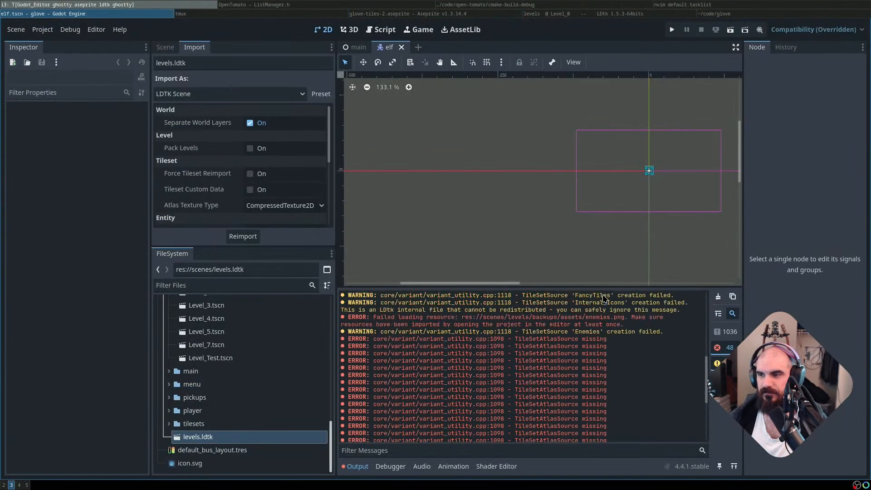
left_click(718, 296)
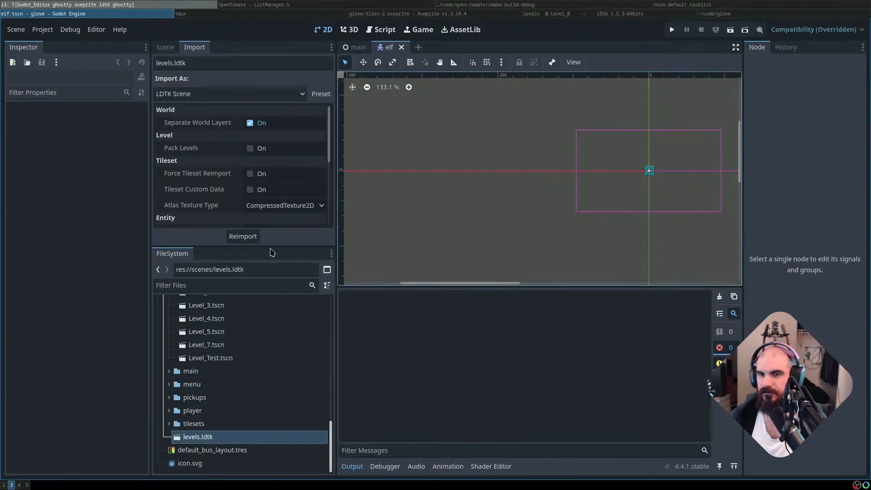
scroll(256, 335, "up", 4)
left_click(257, 240)
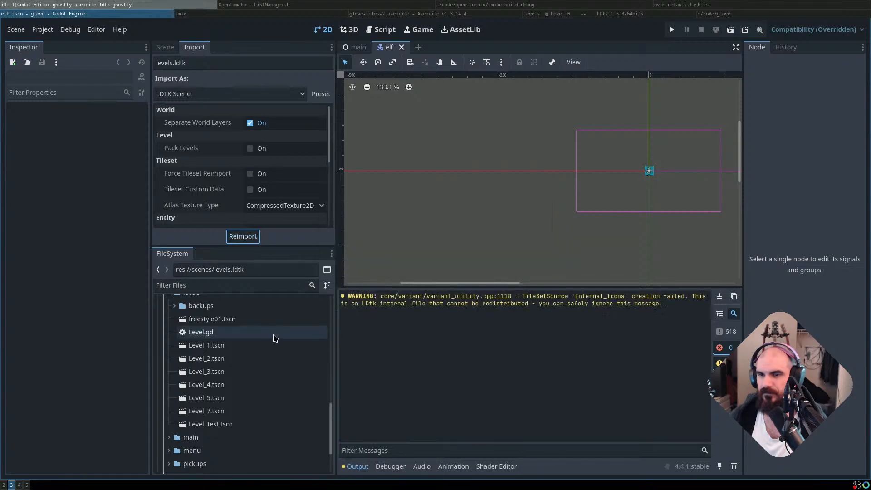
Open Level_1.tscn and inspect its reimported floor and wall tiles
left_click(243, 346)
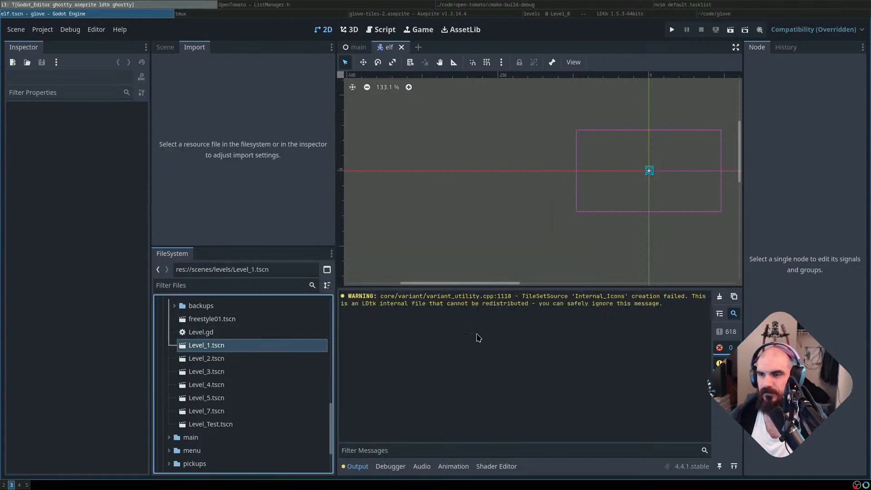
double_click(267, 349)
scroll(463, 194, "up", 5)
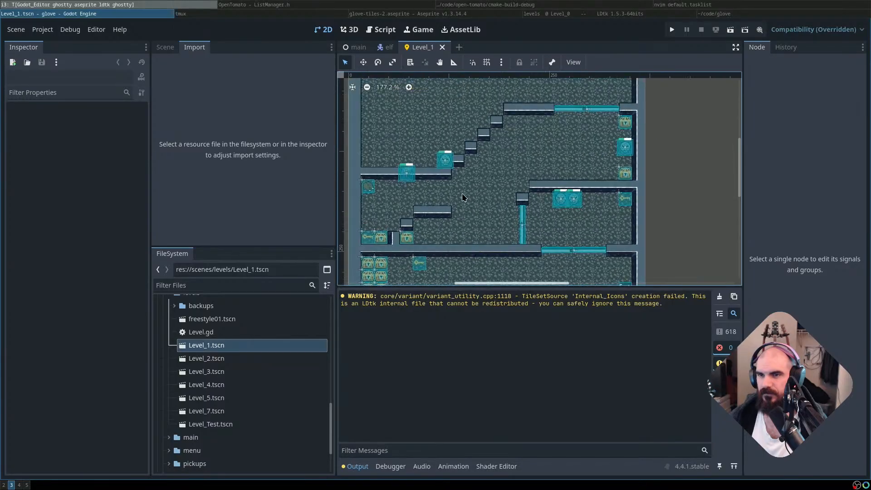
scroll(432, 275, "down", 3)
left_click_drag(432, 275, 254, 276)
scroll(217, 376, "down", 3)
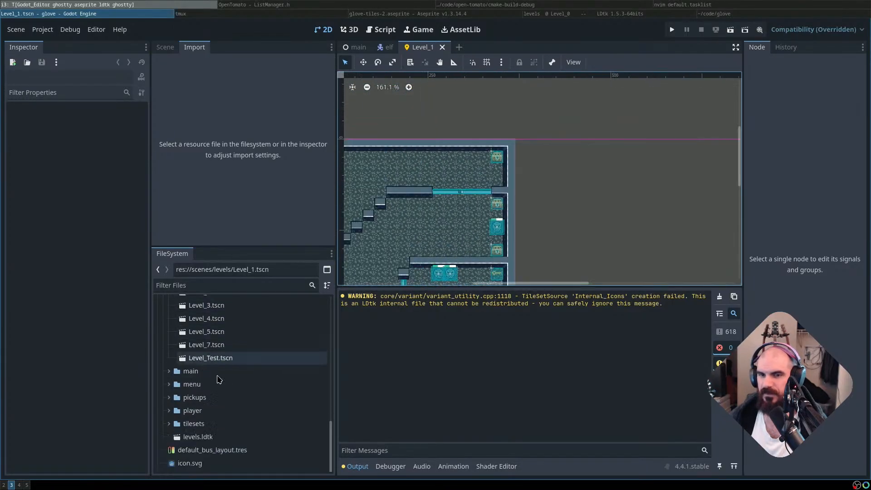
Reimport levels.ldtk once more and check the levels folder for Level_0.tscn
left_click(208, 438)
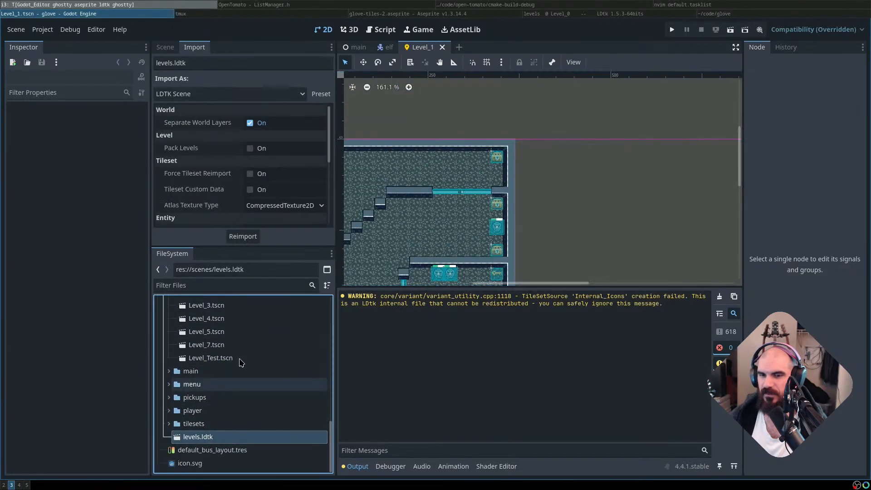
left_click(251, 237)
scroll(282, 347, "up", 3)
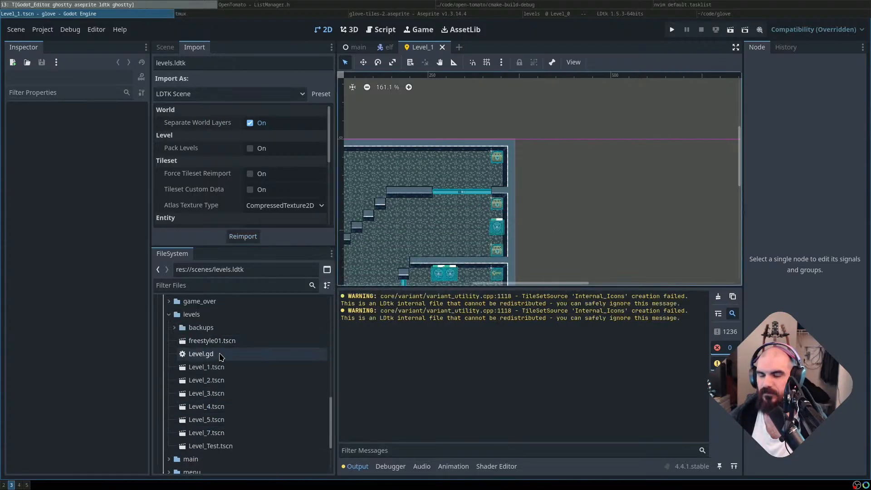
scroll(223, 360, "down", 3)
scroll(196, 421, "down", 1)
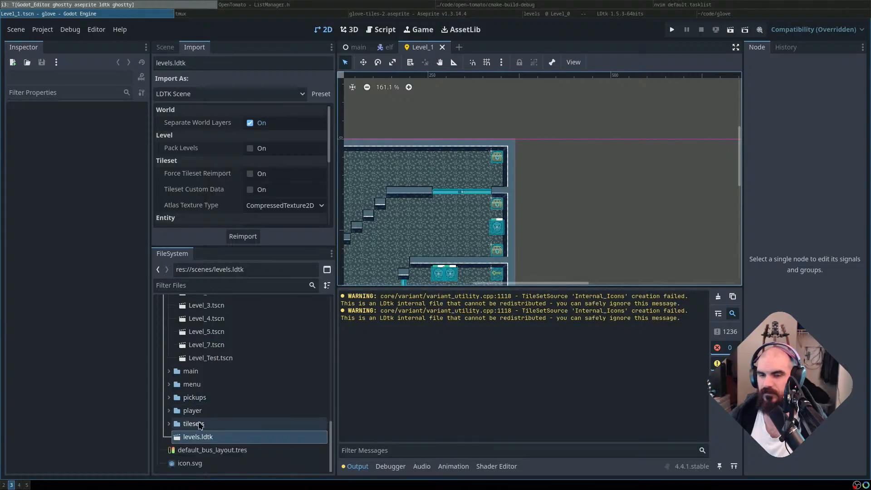
Look through the levels folder and neighbouring scene folders for a regenerated Level_0 scene
left_click(196, 423)
scroll(214, 358, "up", 6)
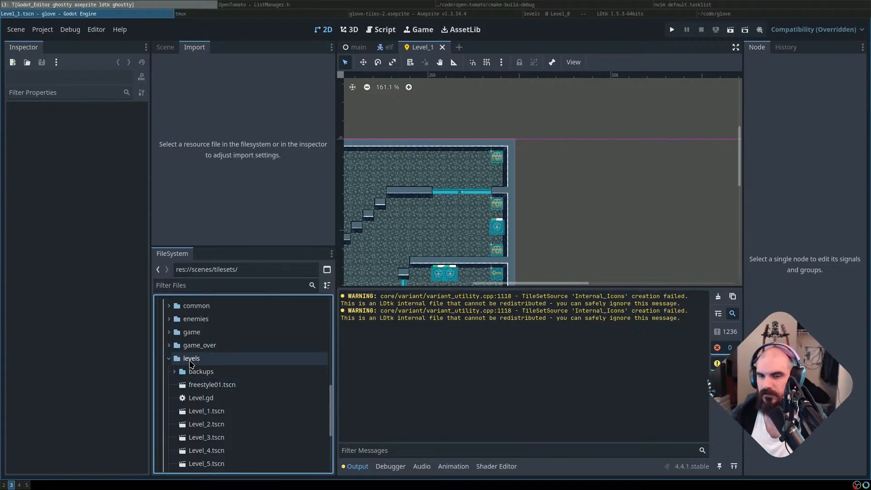
left_click(190, 363)
left_click(171, 360)
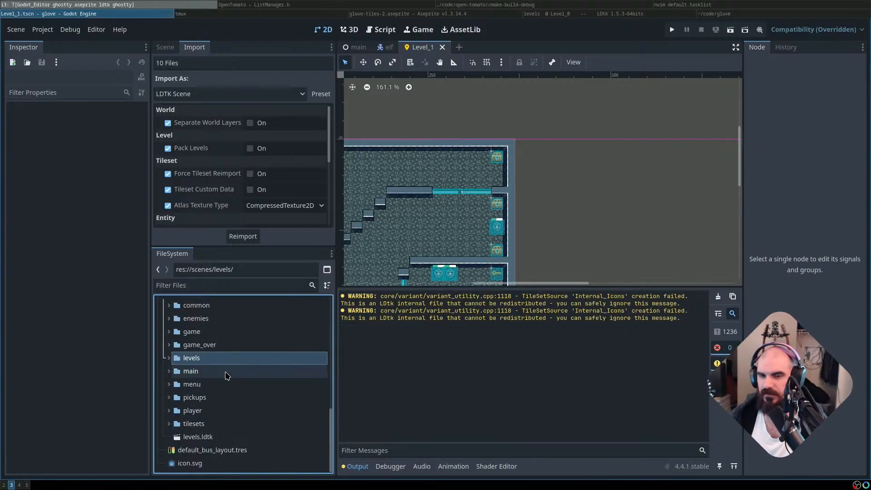
scroll(195, 404, "up", 1)
scroll(194, 402, "up", 1)
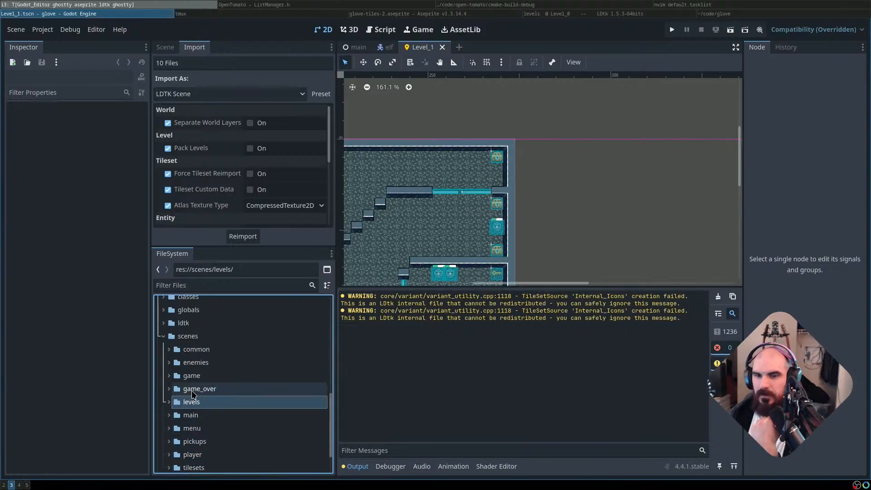
scroll(190, 408, "down", 2)
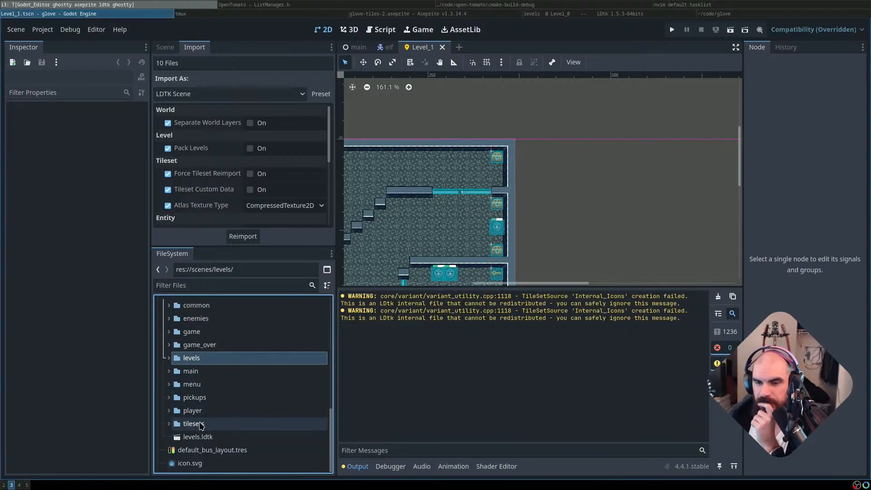
left_click(214, 438)
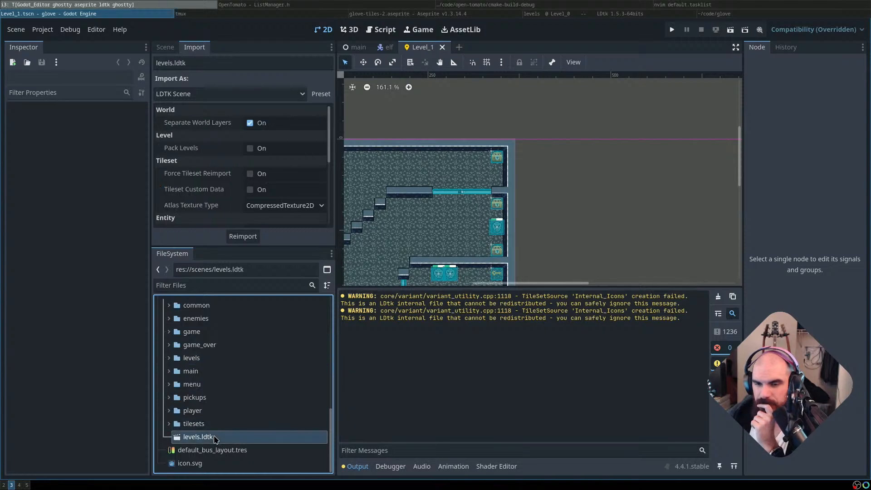
double_click(211, 358)
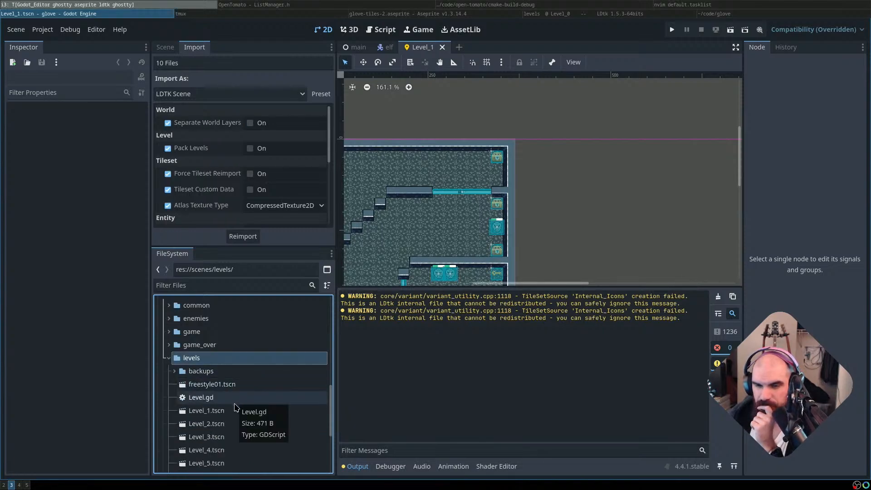
scroll(248, 403, "down", 4)
scroll(258, 397, "up", 3)
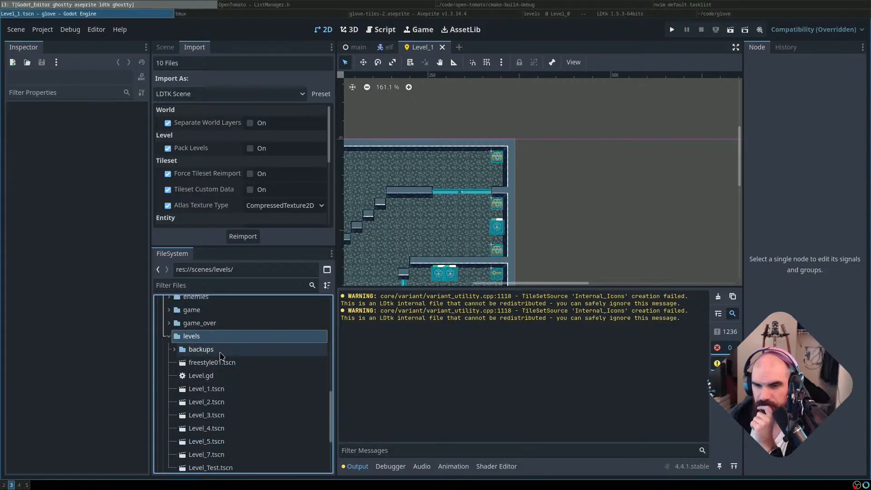
left_click(170, 336)
scroll(207, 385, "up", 1)
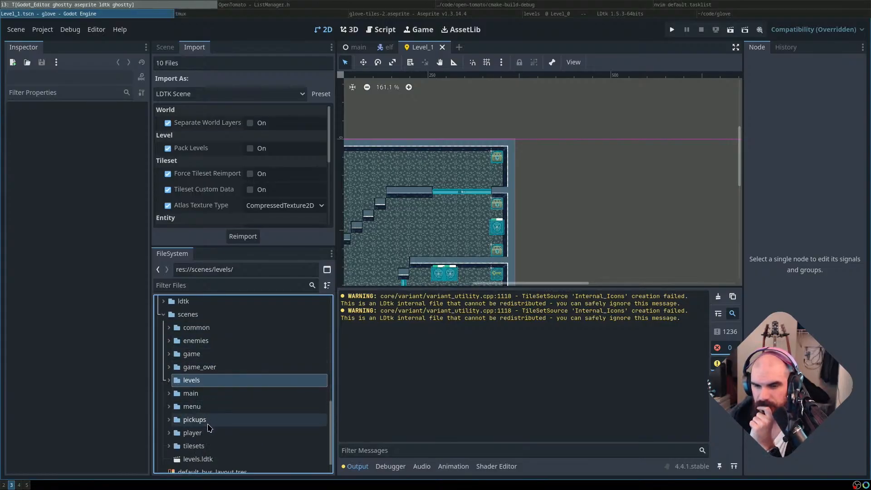
scroll(206, 426, "down", 1)
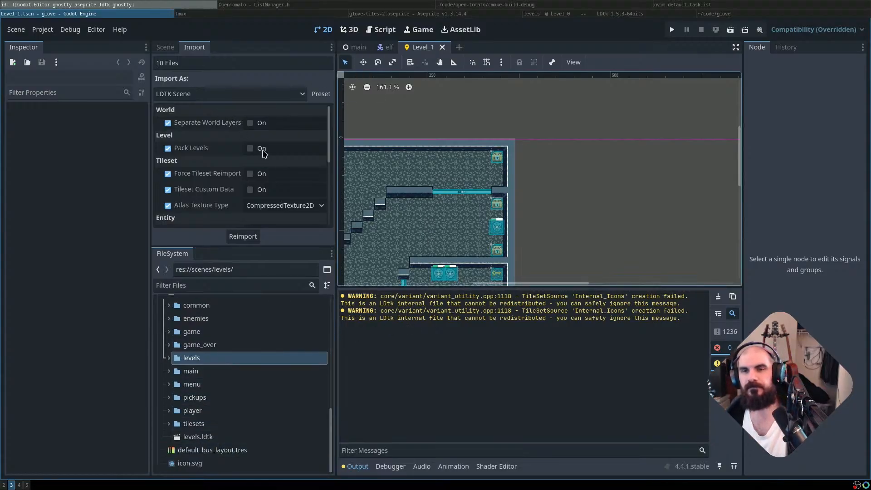
Review the LDtk import options, disable Separate World Layers for levels.ldtk, and reimport it
scroll(251, 189, "down", 3)
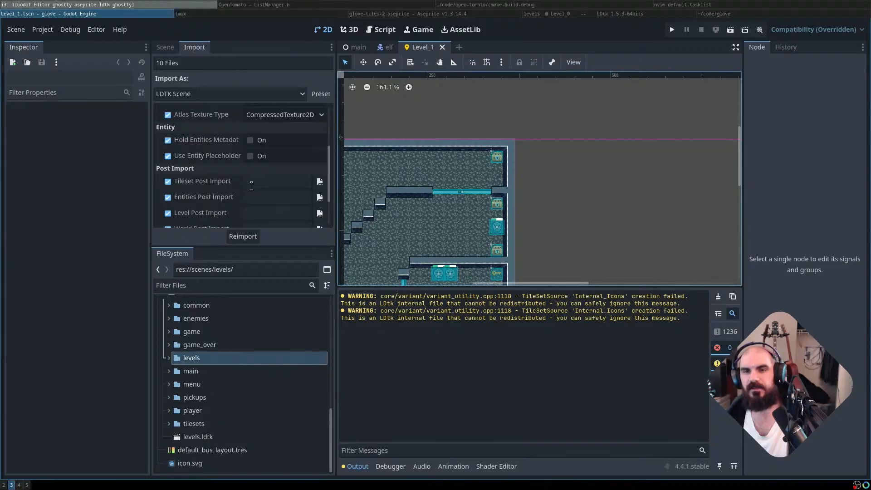
scroll(251, 185, "down", 2)
scroll(241, 190, "up", 5)
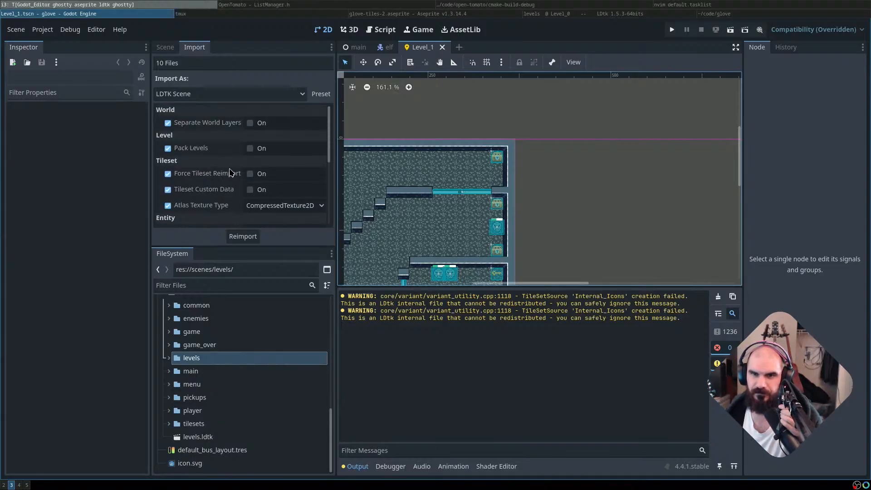
left_click(213, 437)
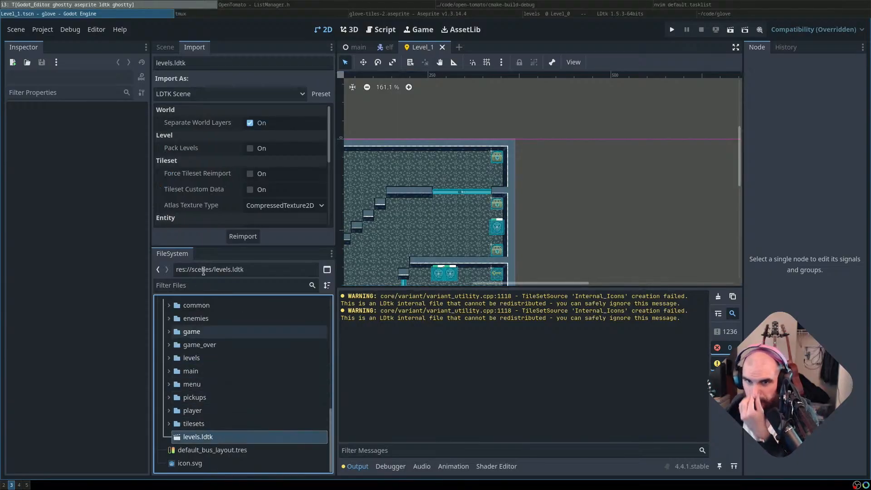
left_click(250, 123)
left_click(238, 235)
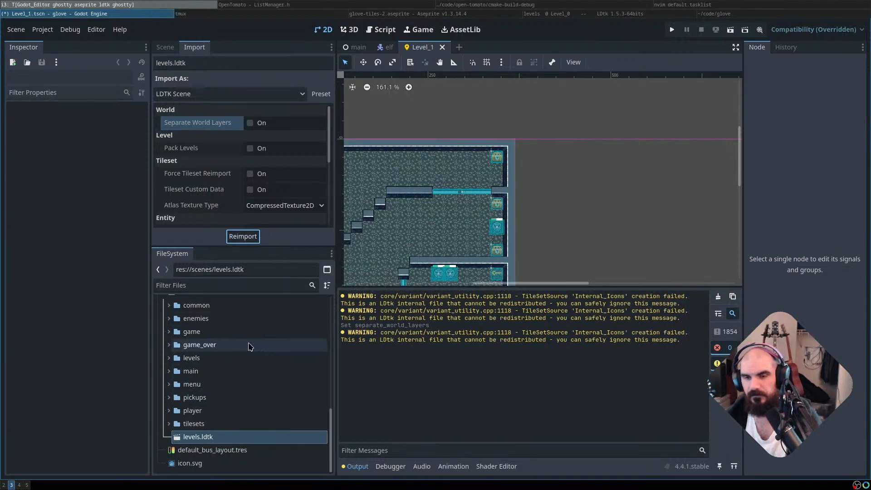
Check the levels folder for Level_0 after the reimport and close the open Level_1 scene
scroll(215, 422, "up", 2)
scroll(212, 411, "down", 2)
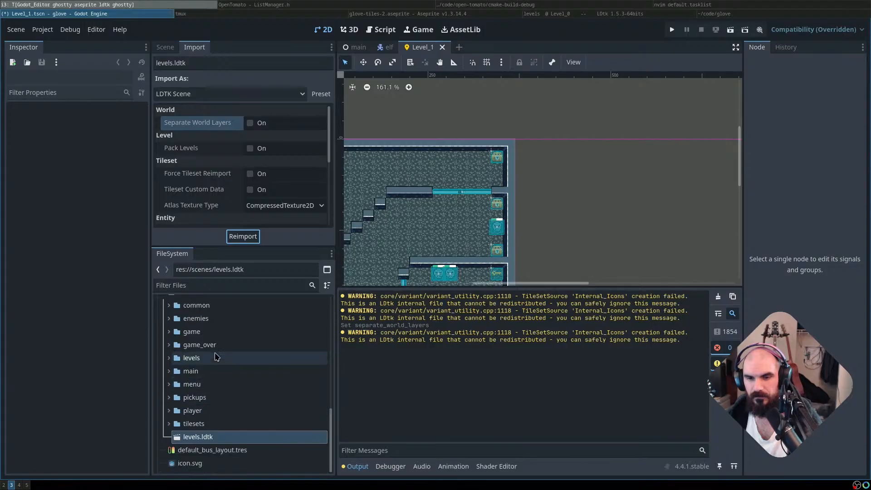
double_click(214, 358)
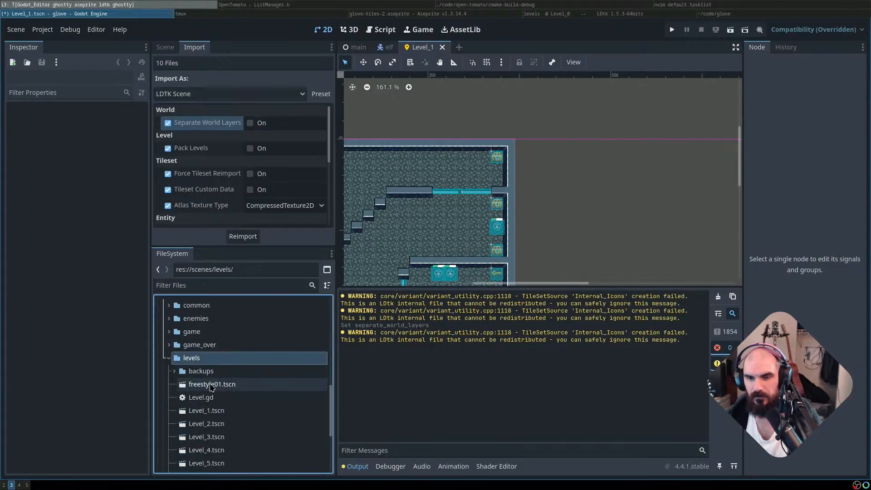
left_click(213, 411)
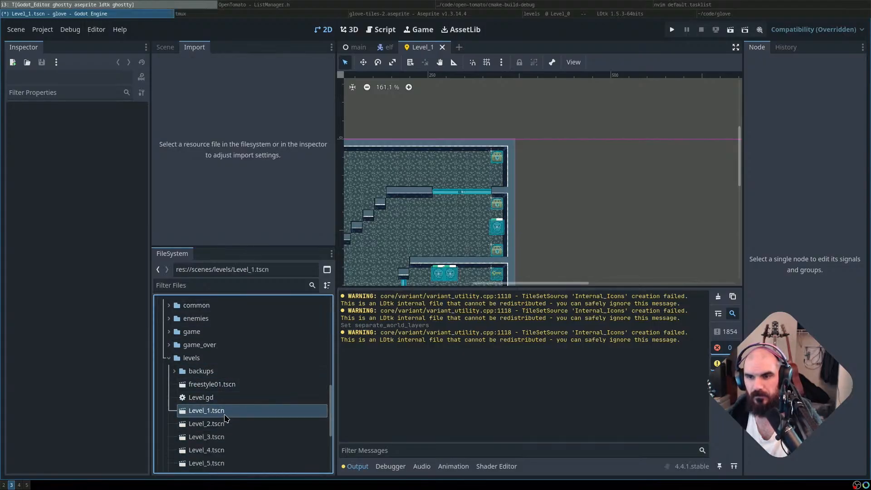
double_click(222, 424)
middle_click(447, 50)
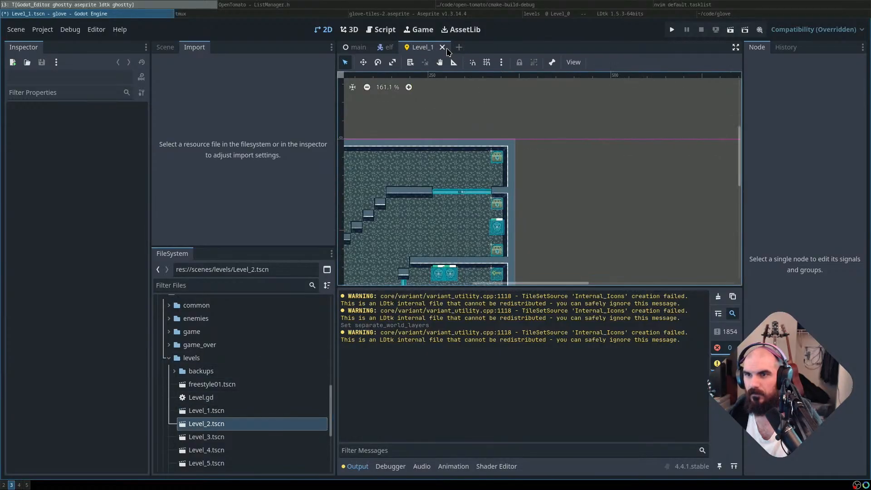
middle_click(444, 49)
scroll(229, 433, "down", 3)
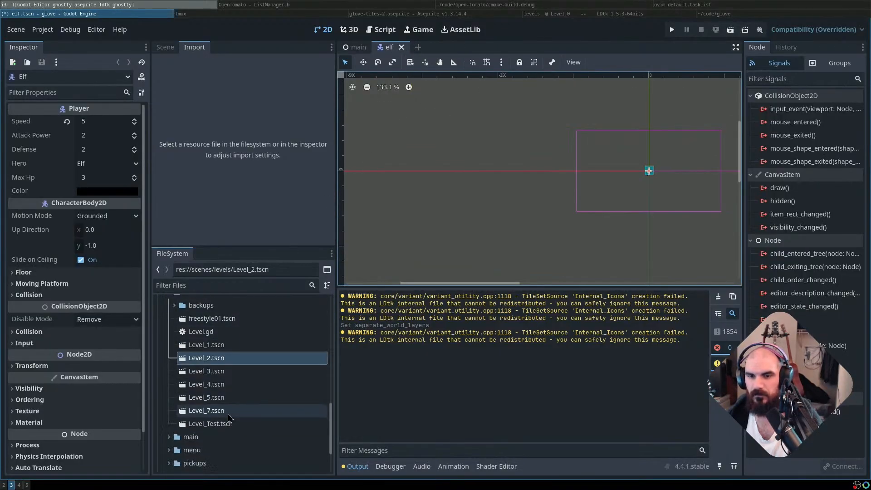
left_click(226, 423)
left_click(228, 332)
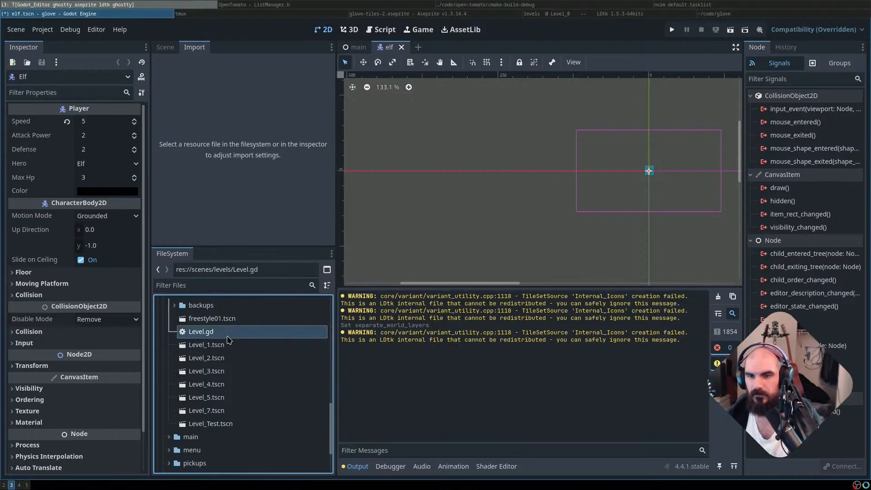
scroll(218, 441, "down", 3)
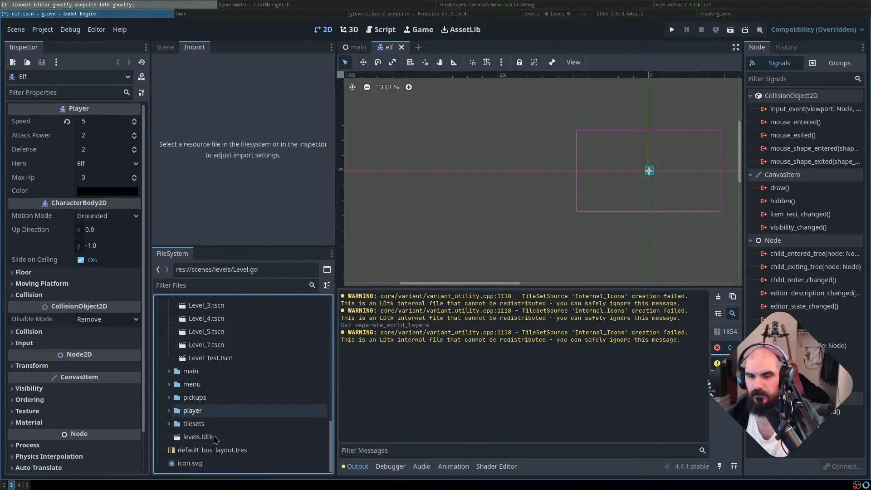
Re-enable Separate World Layers for levels.ldtk, review its remaining import options, and reimport the file
left_click(204, 437)
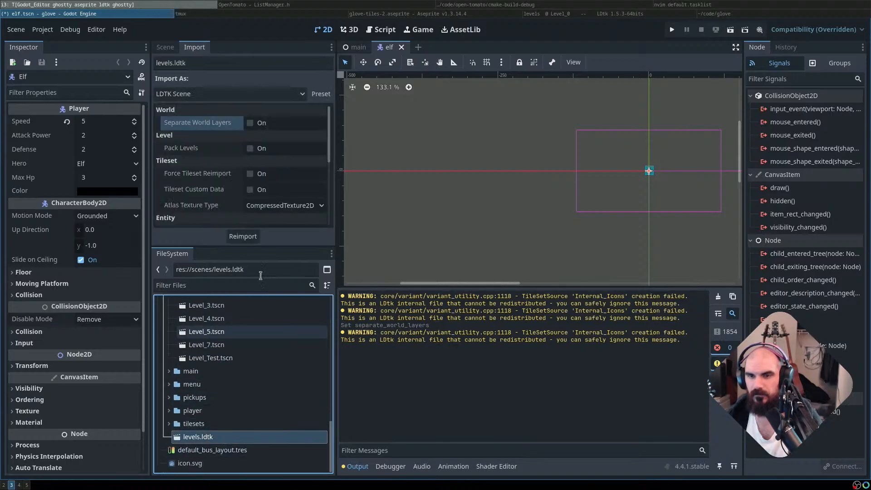
left_click(250, 123)
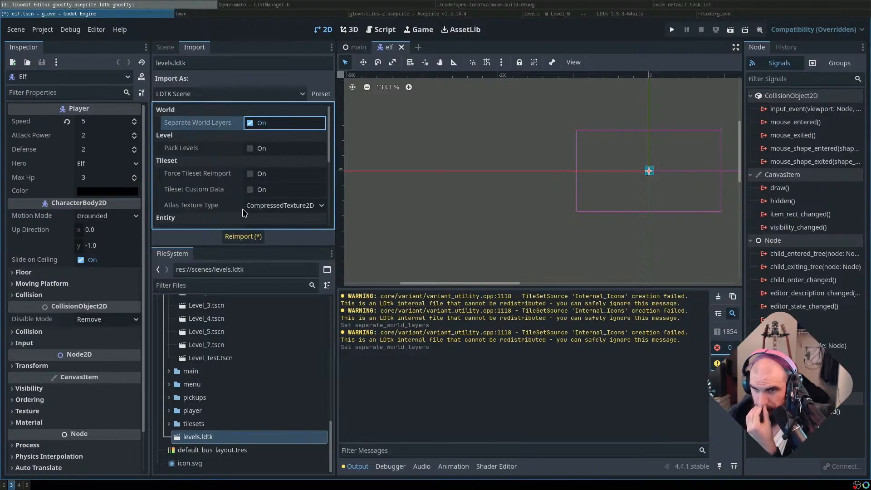
scroll(264, 209, "down", 2)
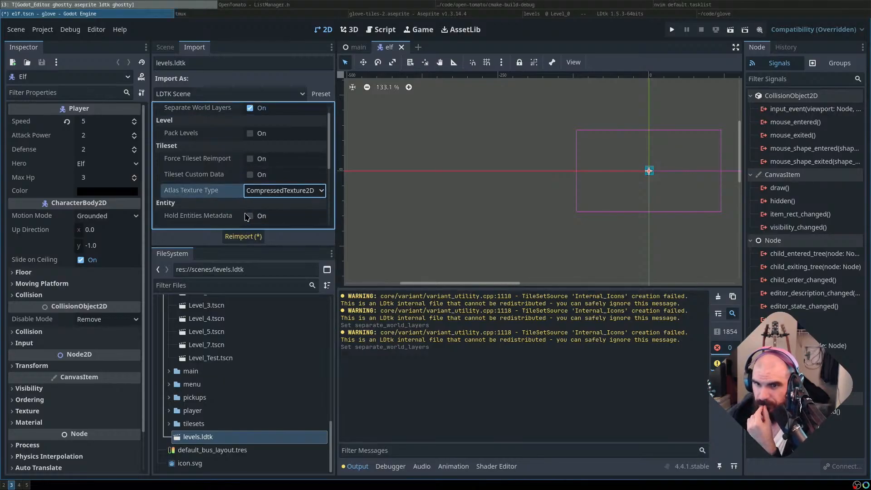
scroll(275, 205, "down", 3)
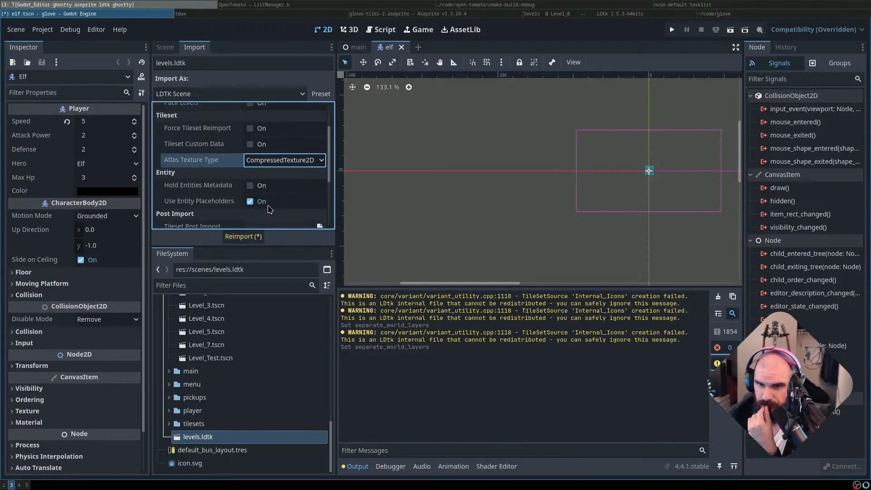
scroll(276, 193, "down", 2)
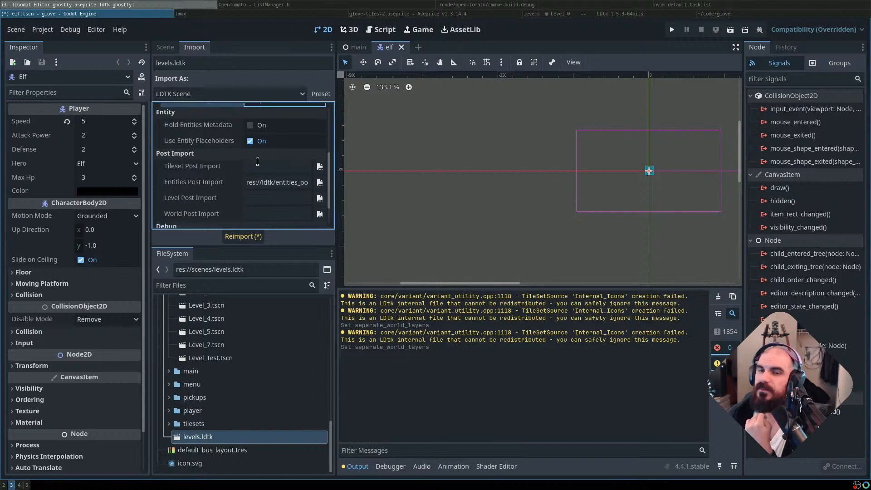
scroll(283, 212, "down", 2)
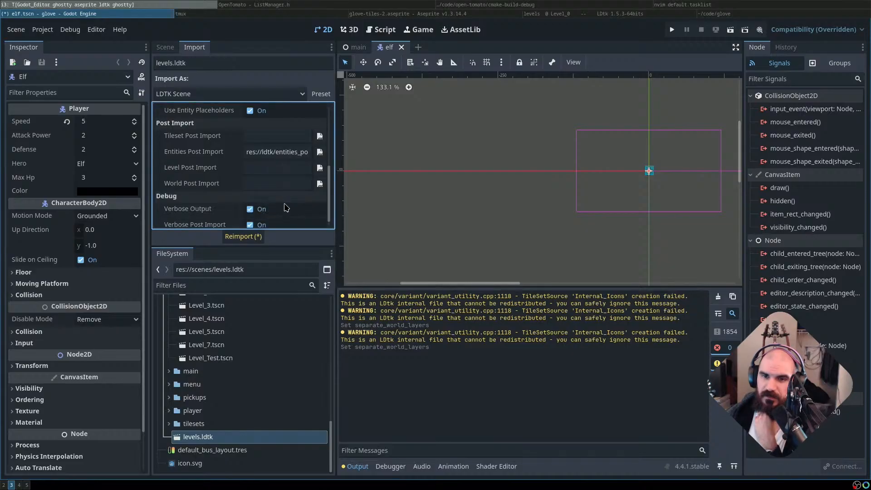
scroll(255, 214, "down", 1)
left_click(242, 237)
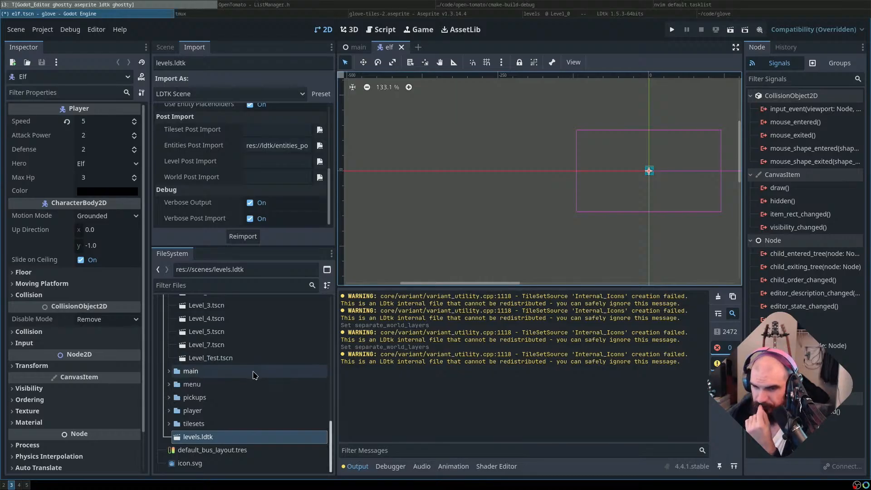
Check the levels folder again and briefly show the standard output messages to read the LDtk import log
scroll(254, 359, "up", 3)
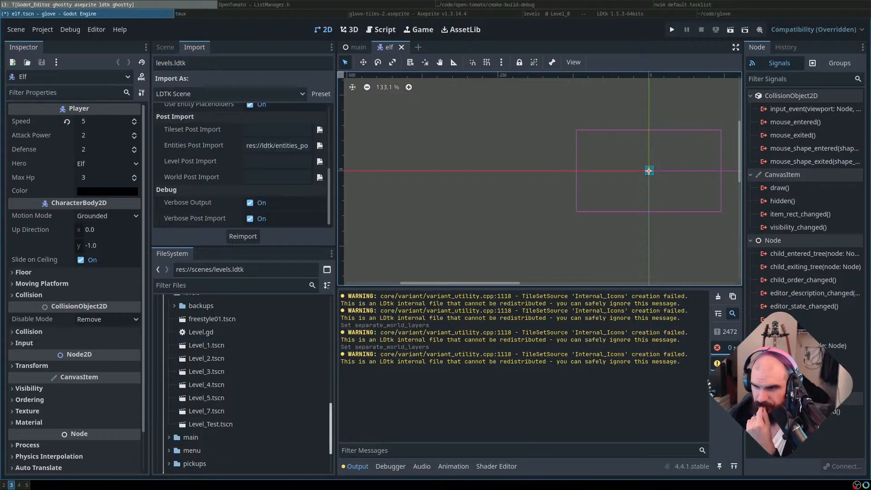
left_click(726, 332)
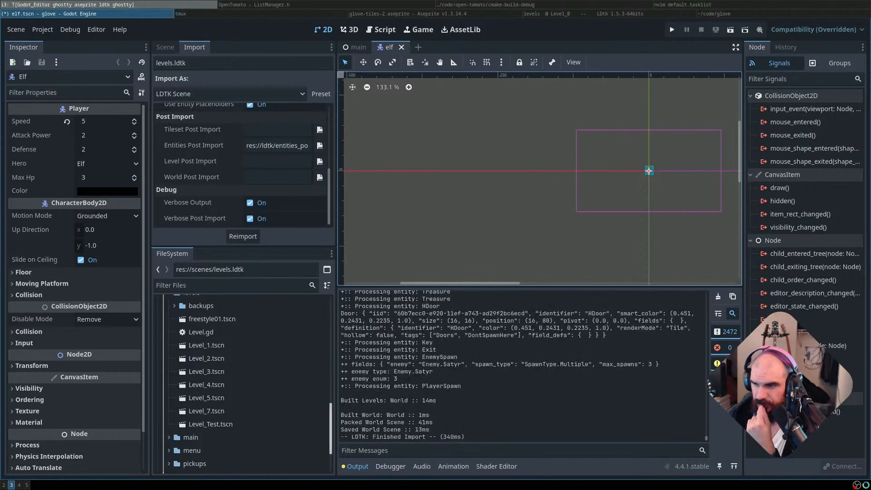
left_click(726, 331)
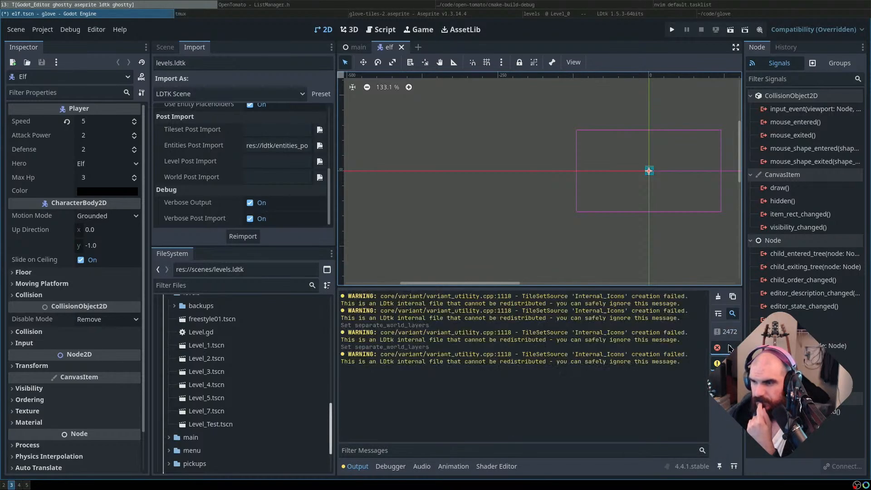
Filter the output log by message type, review the LDtk import messages, and clear the log
left_click(723, 347)
left_click(721, 363)
left_click(721, 363)
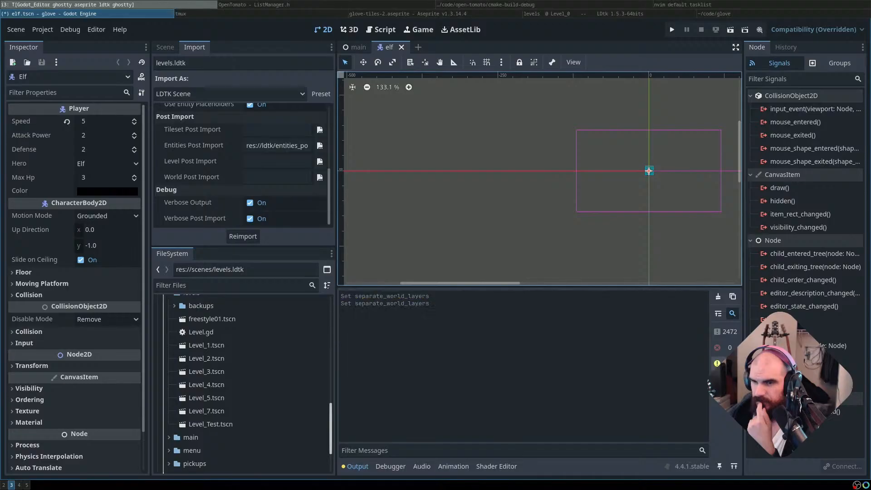
left_click(723, 347)
left_click(726, 332)
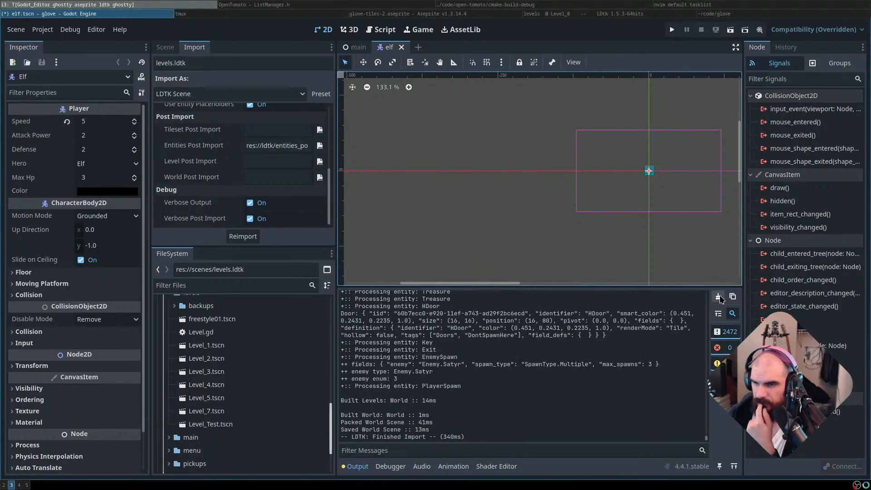
scroll(504, 327, "up", 5)
scroll(504, 326, "up", 6)
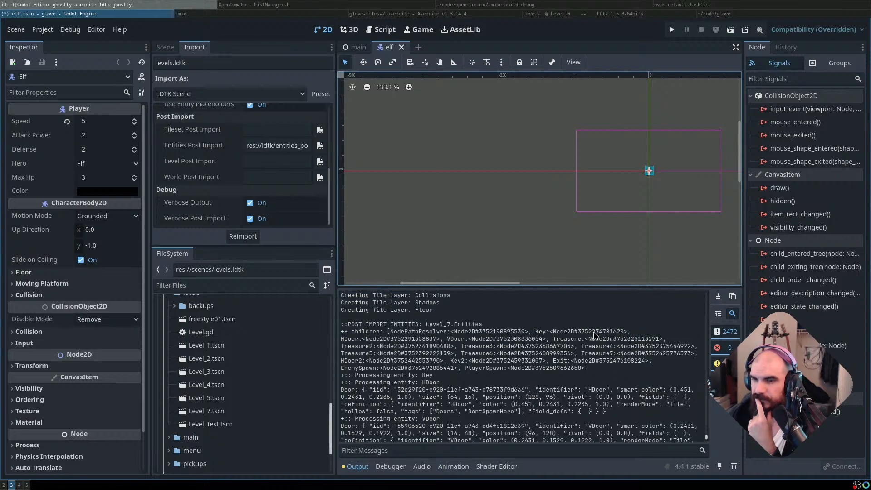
left_click(718, 297)
Open the Level_1 and Level_2 scenes to inspect the imported levels, and close both
double_click(244, 345)
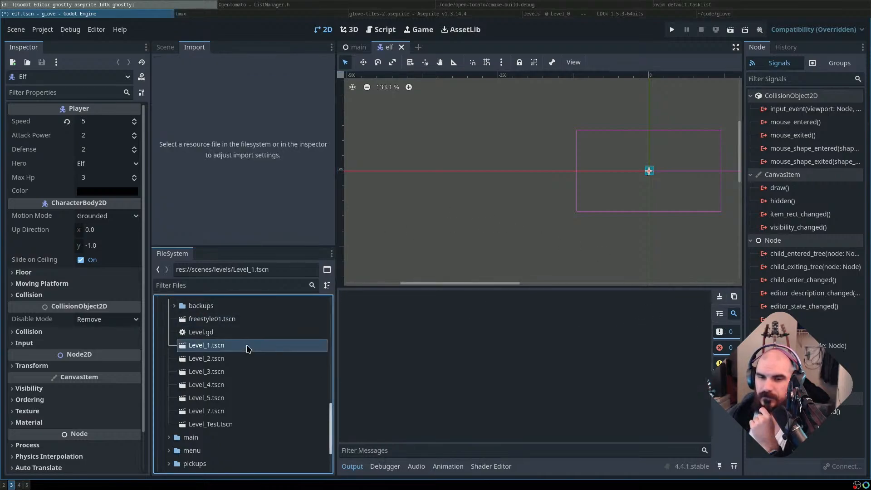
double_click(274, 359)
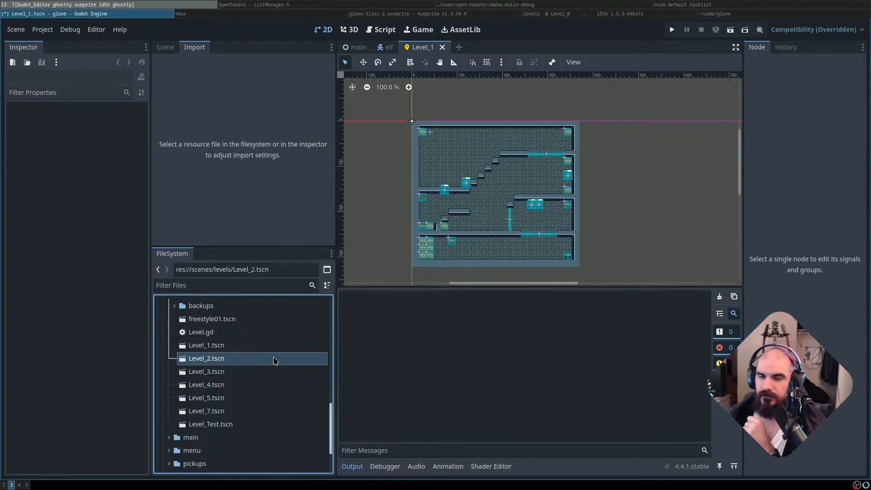
double_click(256, 347)
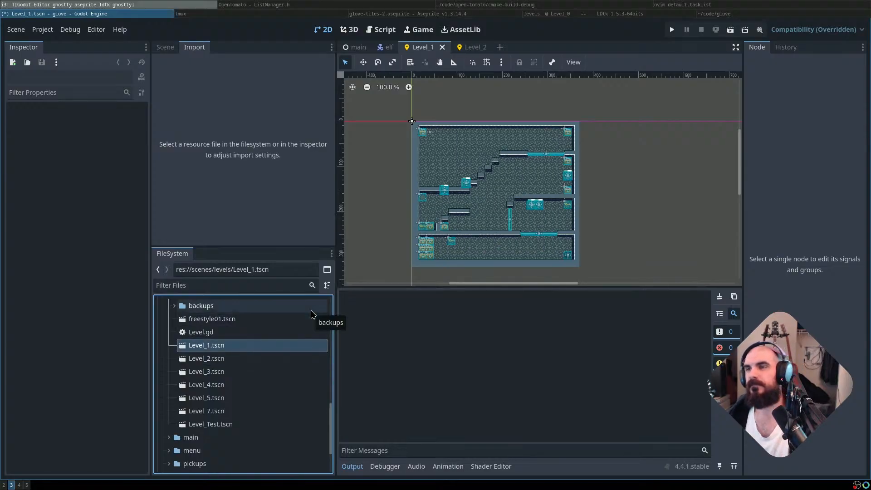
key("super+Right")
key("super+Right")
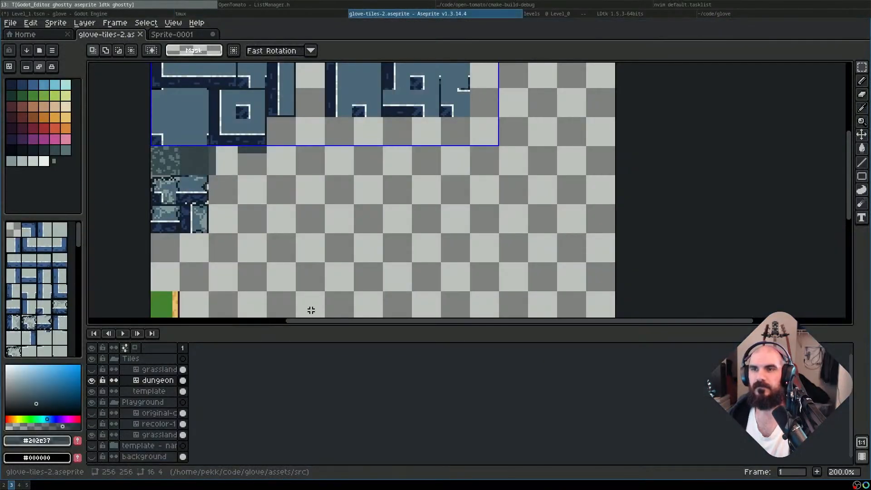
key("super+Left")
key("super+Left")
middle_click(425, 44)
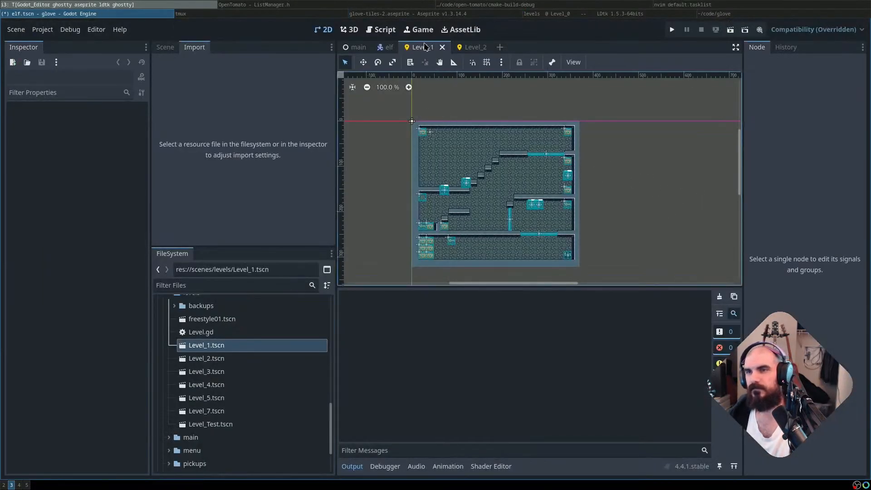
middle_click(429, 45)
Switch to LDtk, save the levels project, close it and reopen it
key("super+Right")
key("super+Right")
key("super+Right")
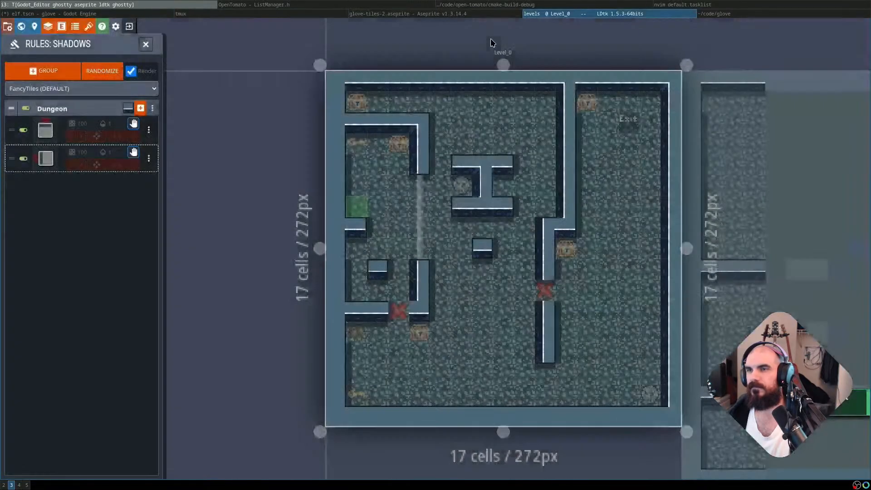
key("ctrl+s")
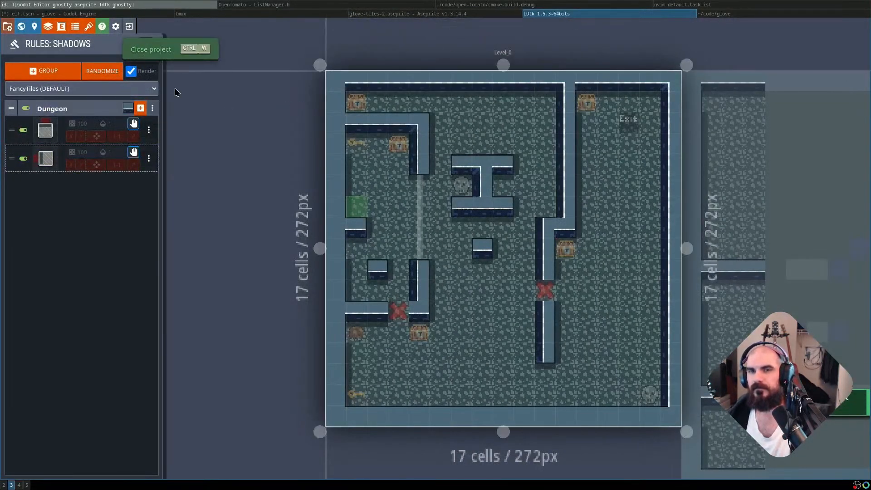
key("ctrl+w")
left_click(306, 362)
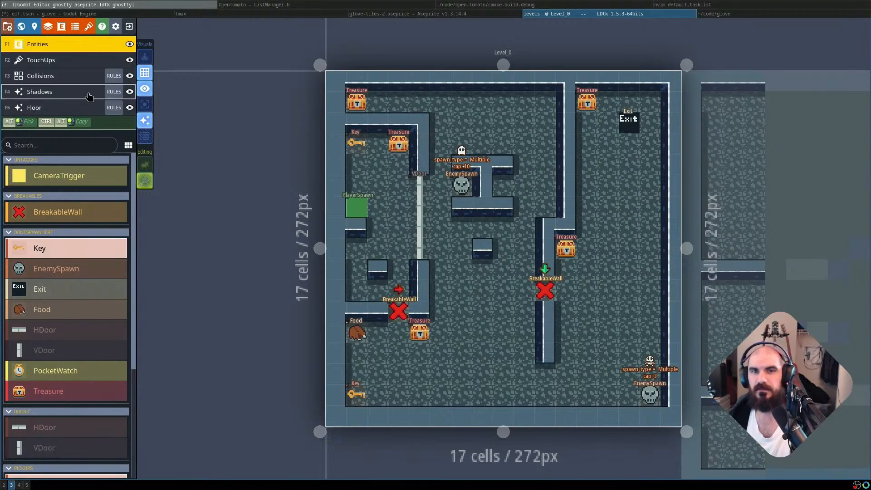
Enable horizontal (X) mirroring on the second Dungeon rule of the Shadows layer and save the project
left_click(114, 92)
left_click(72, 150)
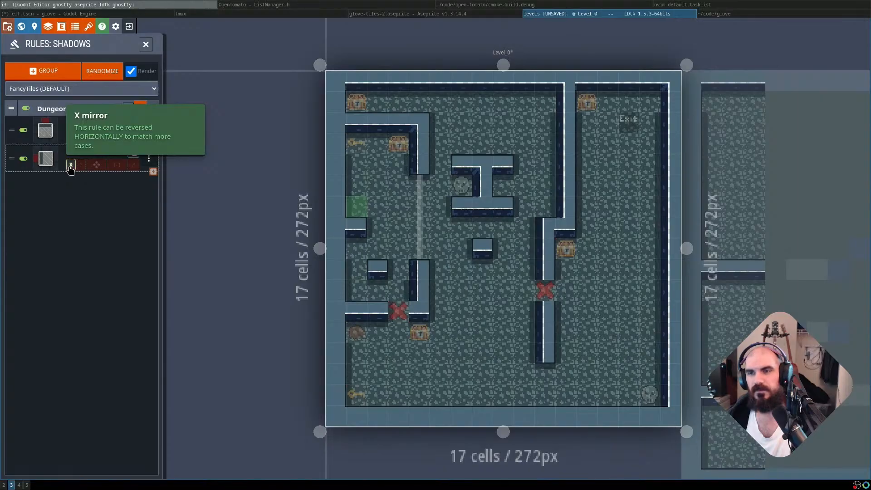
key("ctrl+s")
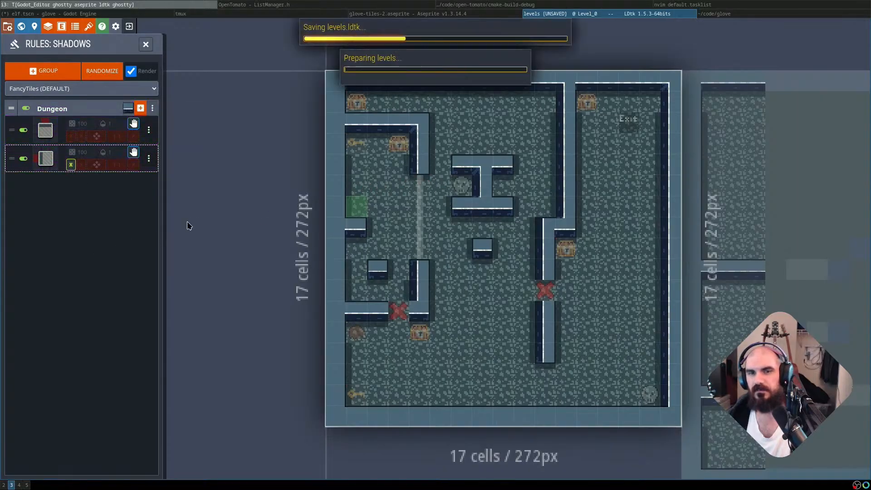
Switch to Godot and examine the output log for missing tile sources and resource paths that failed to load
key("super+Left")
key("super+Left")
key("super+Left")
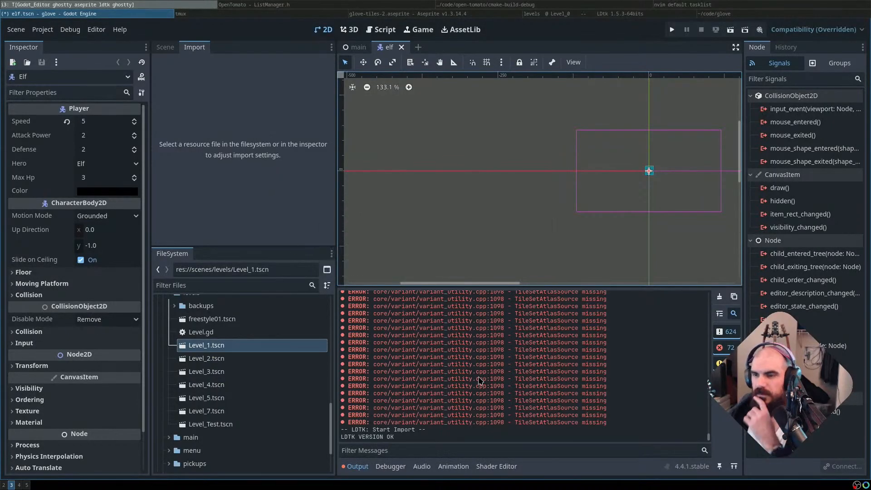
double_click(564, 365)
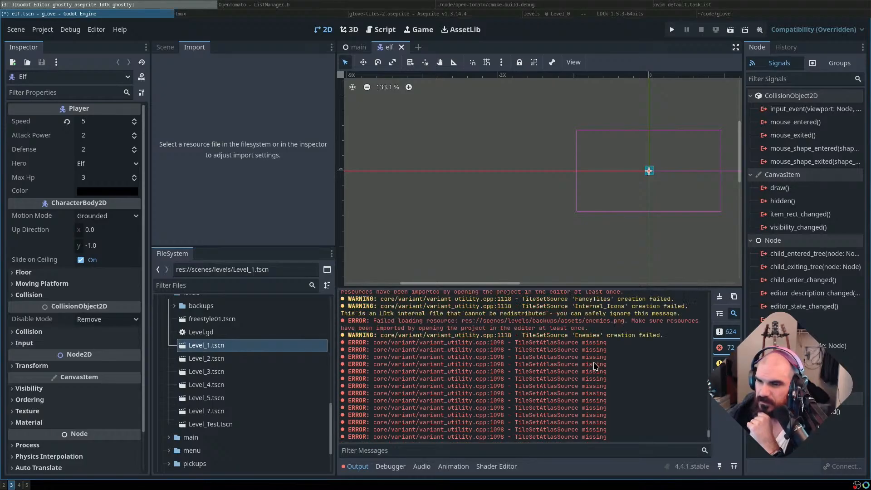
double_click(593, 338)
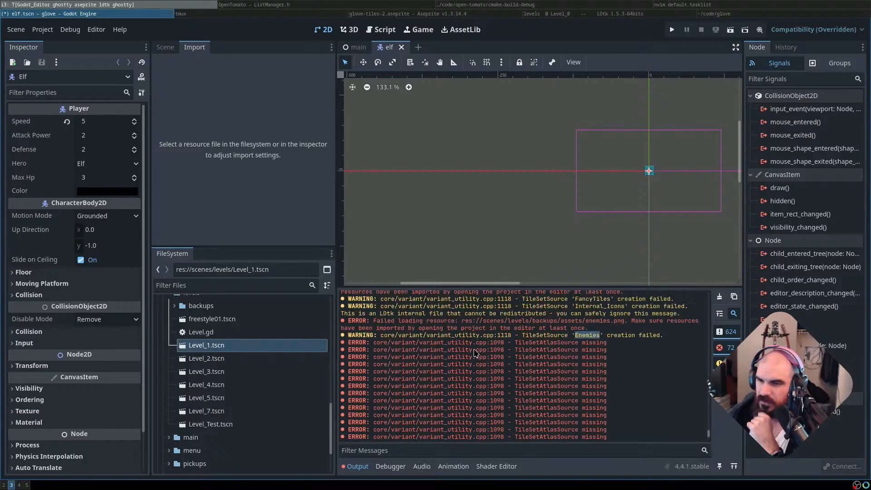
scroll(534, 359, "up", 3)
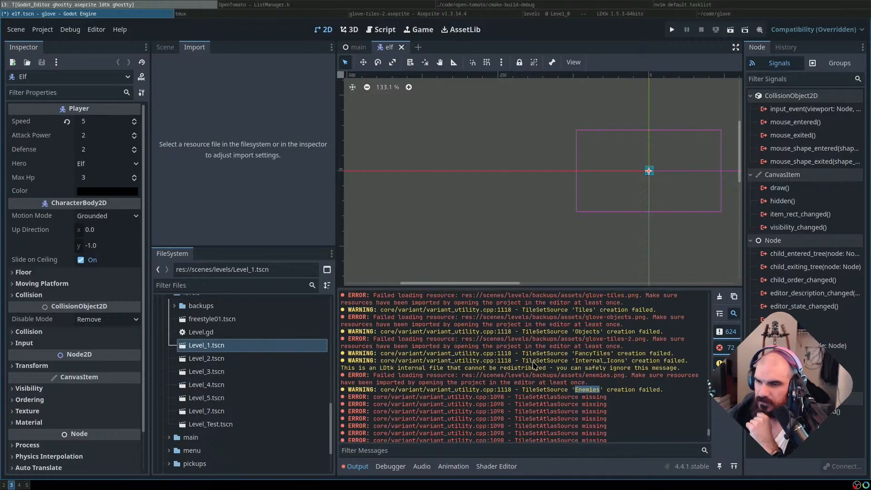
scroll(622, 366, "up", 3)
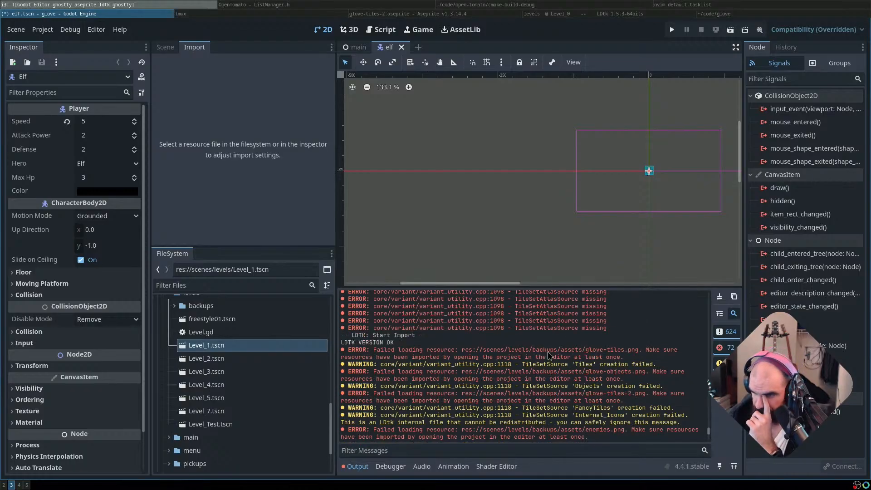
double_click(524, 352)
left_click(523, 352)
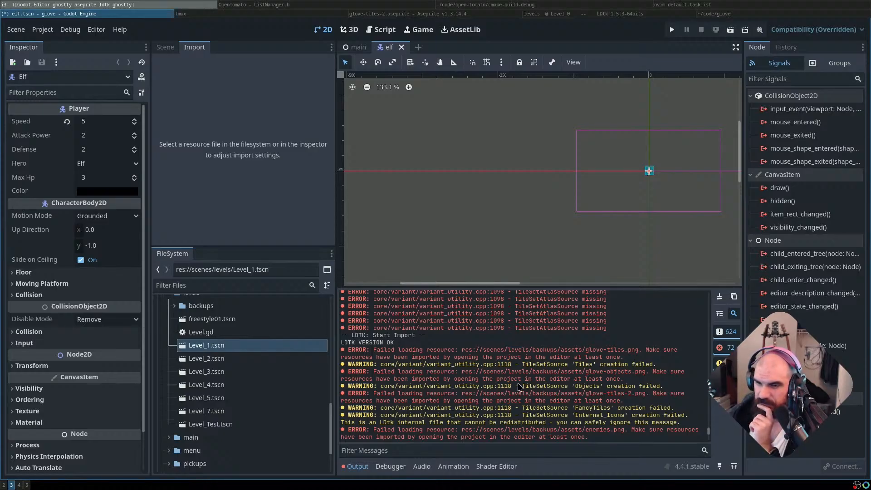
Switch to LDtk and disable Multi-worlds support in the advanced project settings
key("super+l")
key("super+l")
key("super+l")
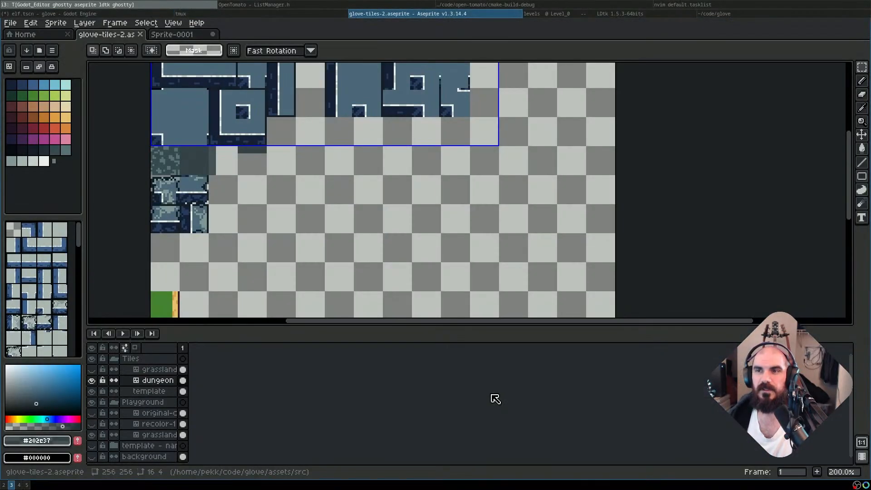
key("p")
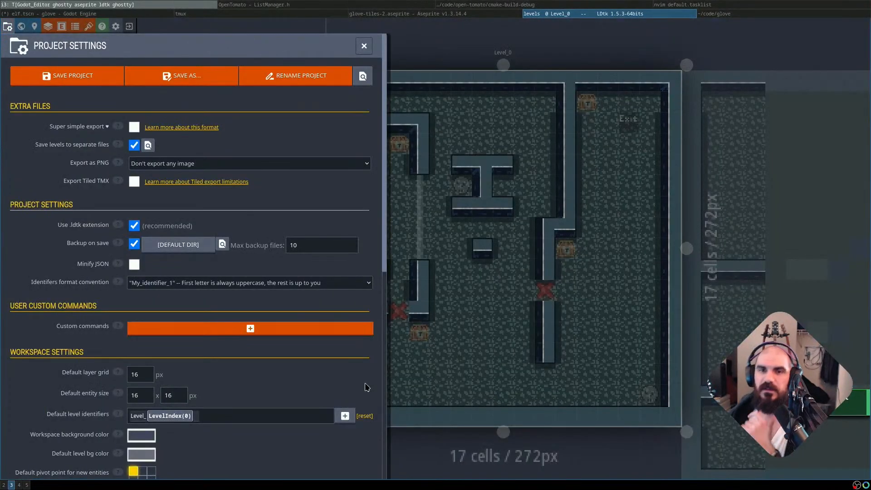
scroll(189, 309, "down", 3)
scroll(190, 312, "down", 5)
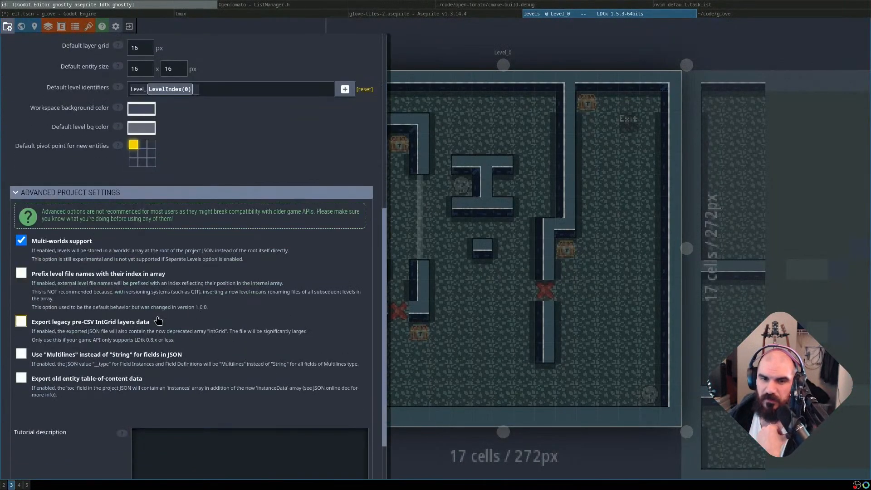
left_click(63, 244)
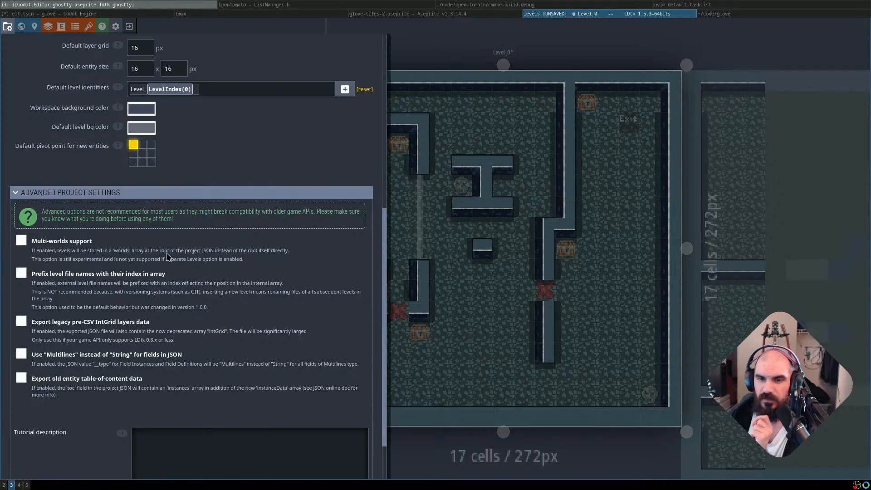
left_click(435, 289)
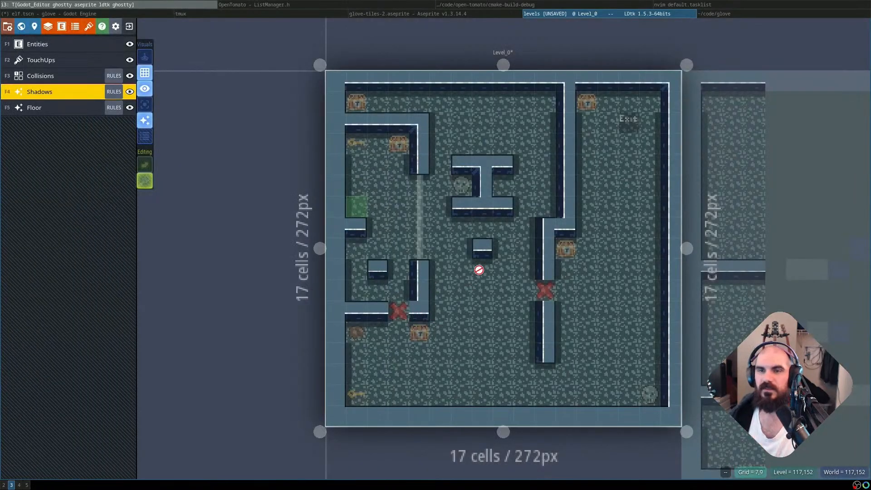
Check Godot's output log, save the levels project in LDtk, and return to Godot
key("super+h")
key("super+h")
key("super+h")
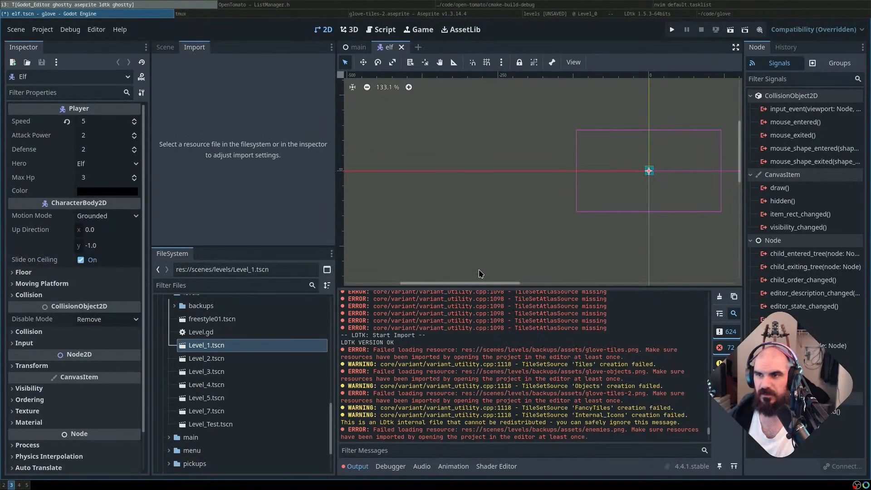
key("super+l")
key("super+l")
key("super+l")
key("ctrl+s")
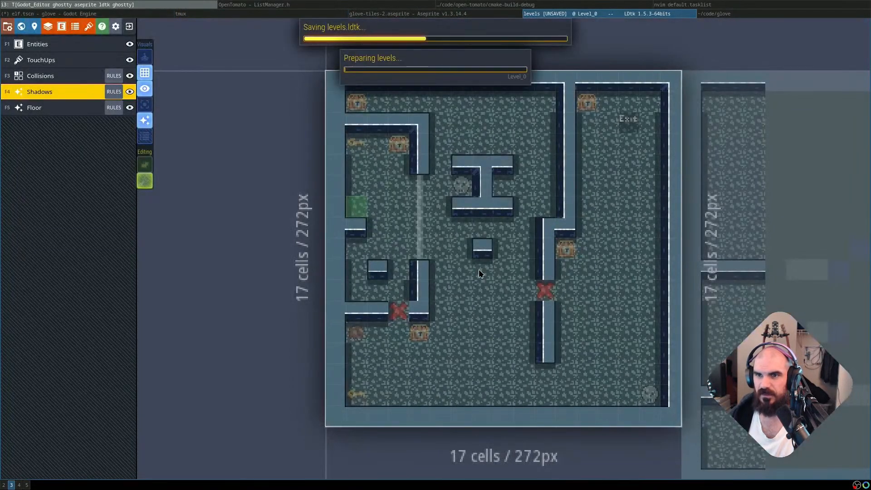
key("super+h")
key("super+h")
key("super+h")
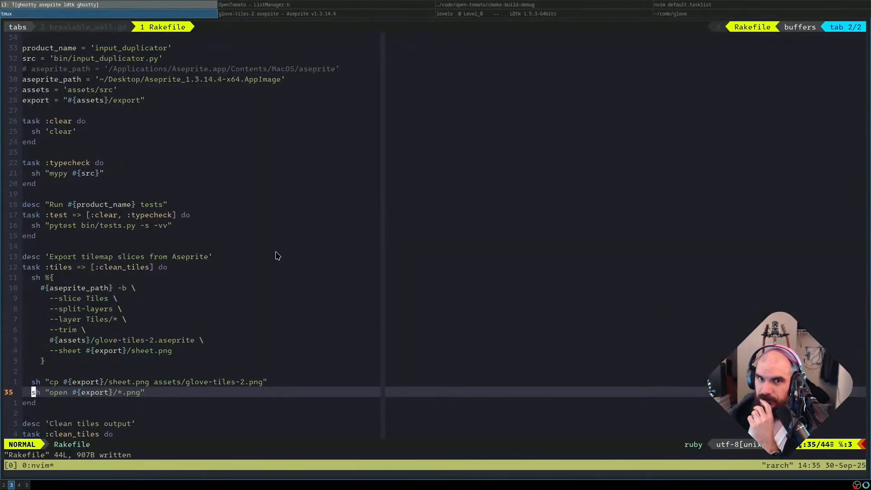
Launch Godot from the application launcher with "godot --rendering-engine opengl3" and open the glove project
key("super+d")
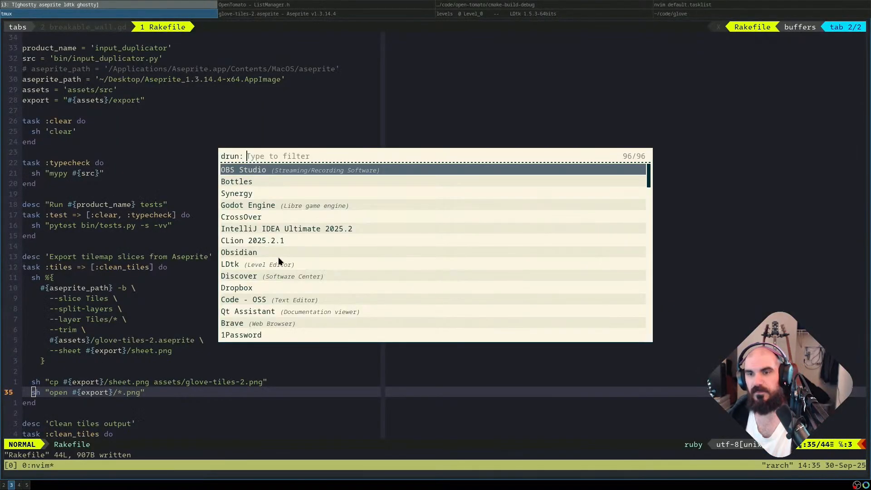
type("godot --")
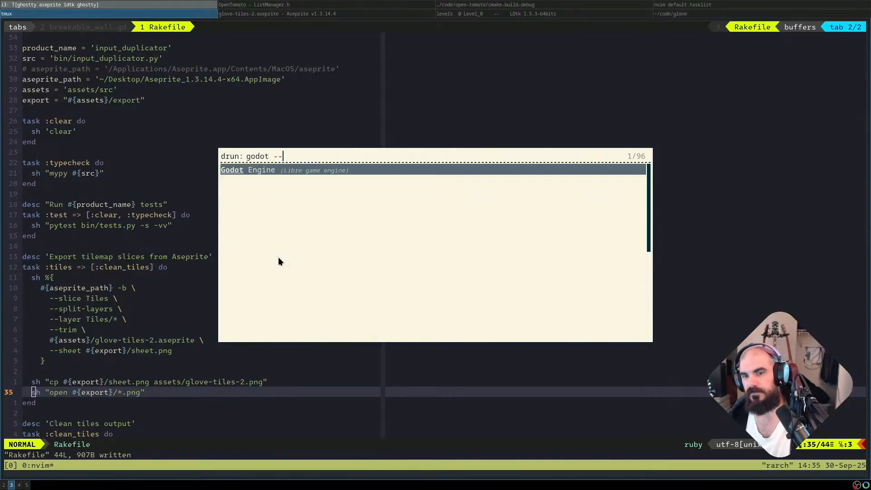
type("rendering-engine opengl3")
key("Return")
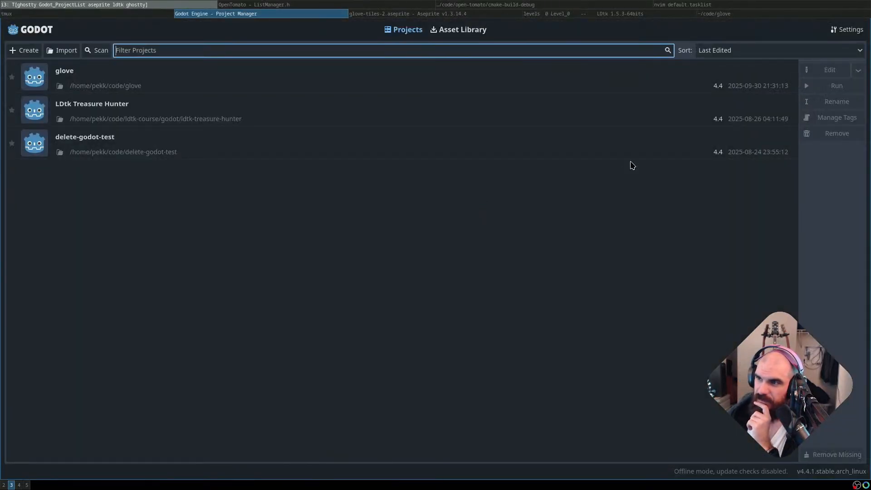
double_click(268, 82)
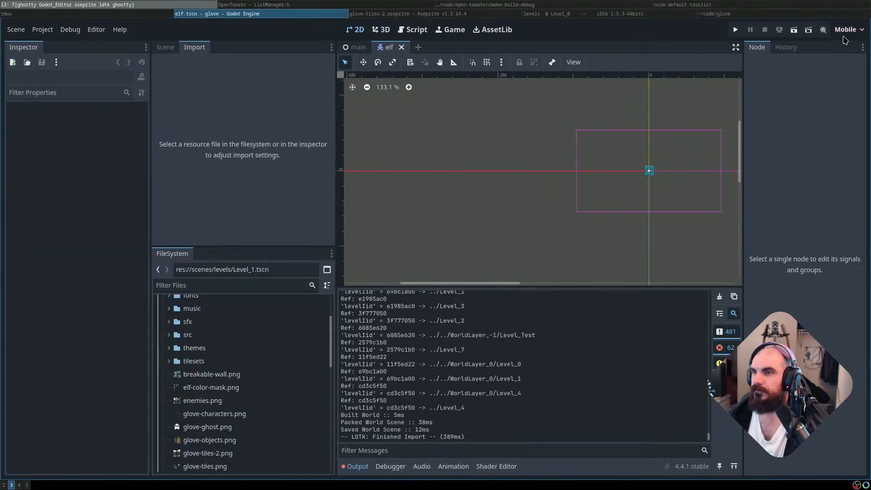
Change the project's renderer from Mobile to Compatibility, saving and restarting the editor
left_click(846, 30)
left_click(840, 69)
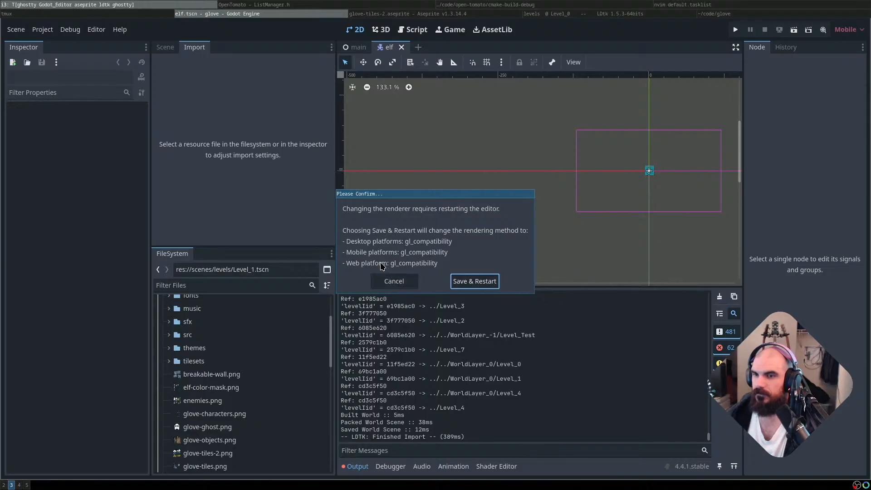
left_click(462, 283)
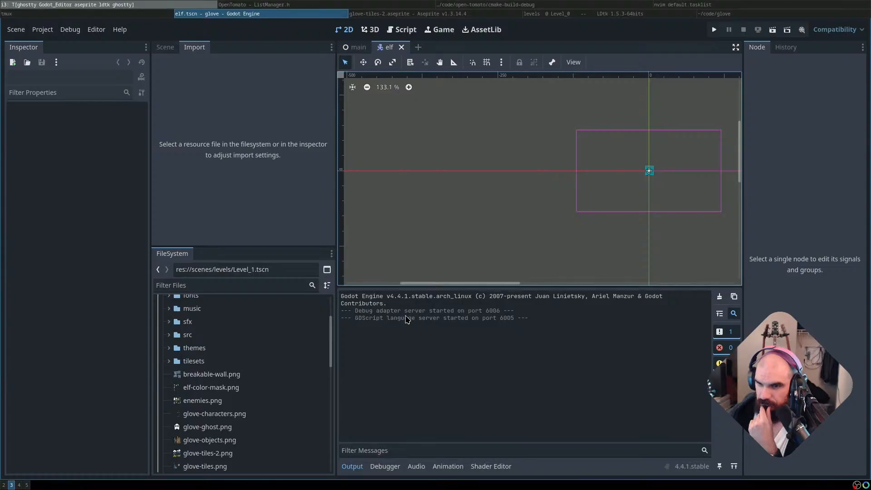
Check the startup messages in the output log and the available renderer options
left_click_drag(398, 312, 567, 310)
left_click(567, 311)
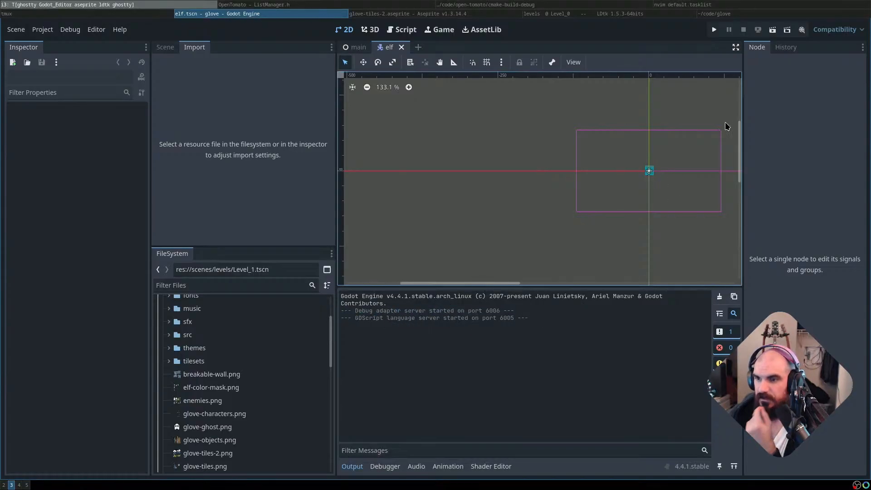
left_click(842, 29)
left_click(842, 30)
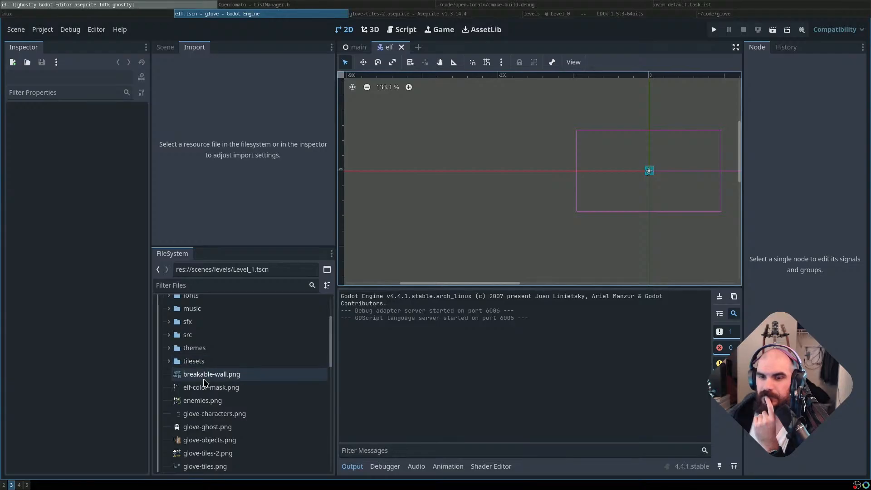
Reimport the levels.ldtk file from the project's scenes folder
scroll(208, 363, "up", 2)
scroll(203, 351, "down", 4)
scroll(204, 356, "down", 2)
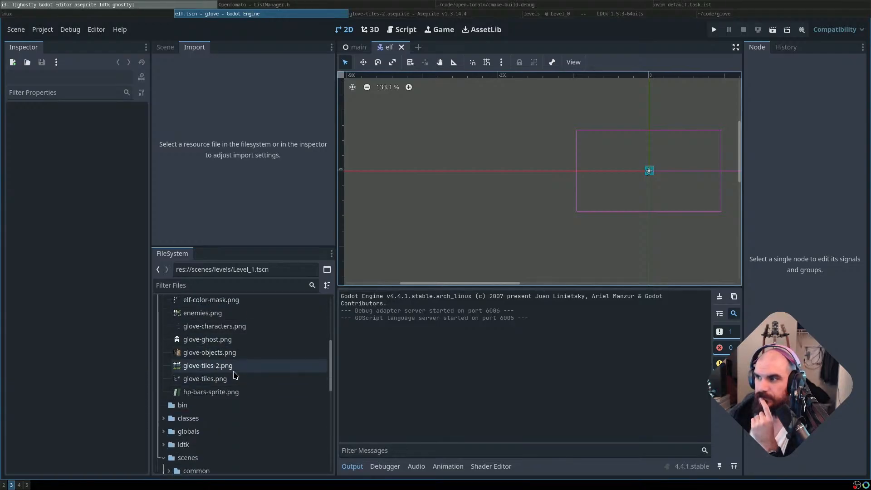
scroll(243, 400, "down", 5)
scroll(240, 395, "down", 9)
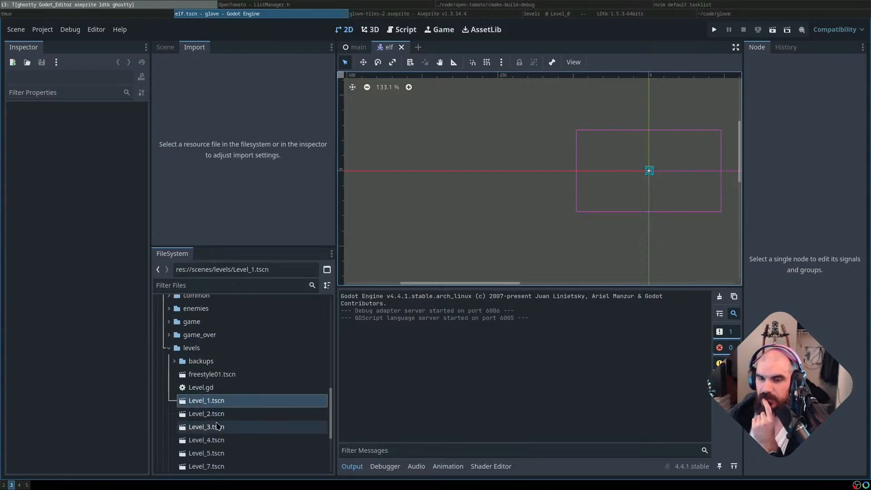
left_click(210, 437)
left_click(242, 237)
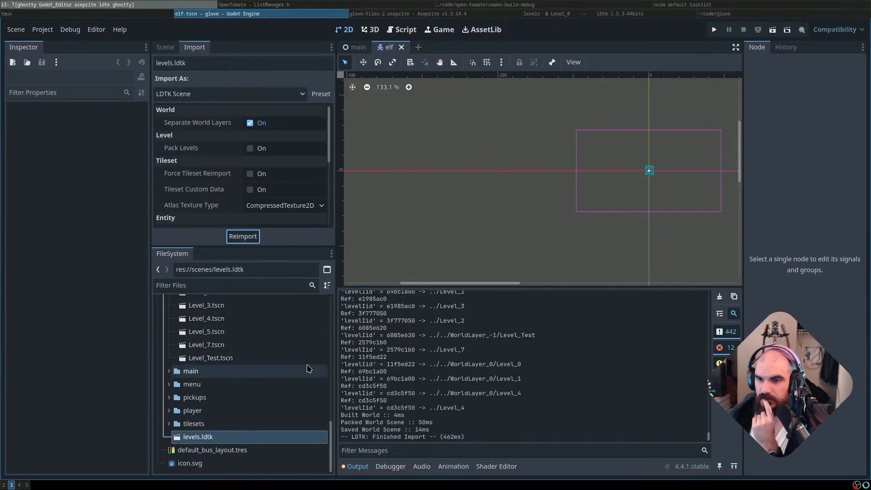
Examine the LDtk import messages in the output log and the scene files in the levels folder
left_click_drag(546, 399, 342, 342)
left_click(486, 336)
scroll(497, 338, "up", 5)
scroll(495, 342, "up", 7)
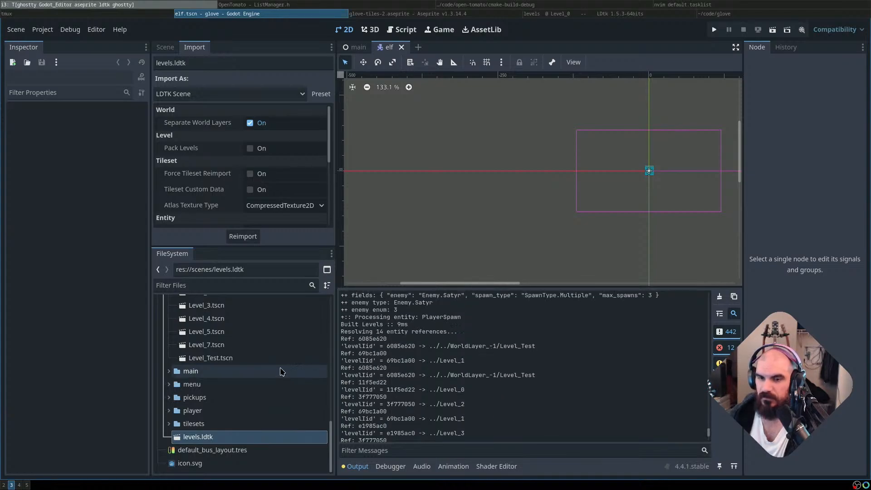
scroll(254, 363, "up", 5)
left_click(250, 365)
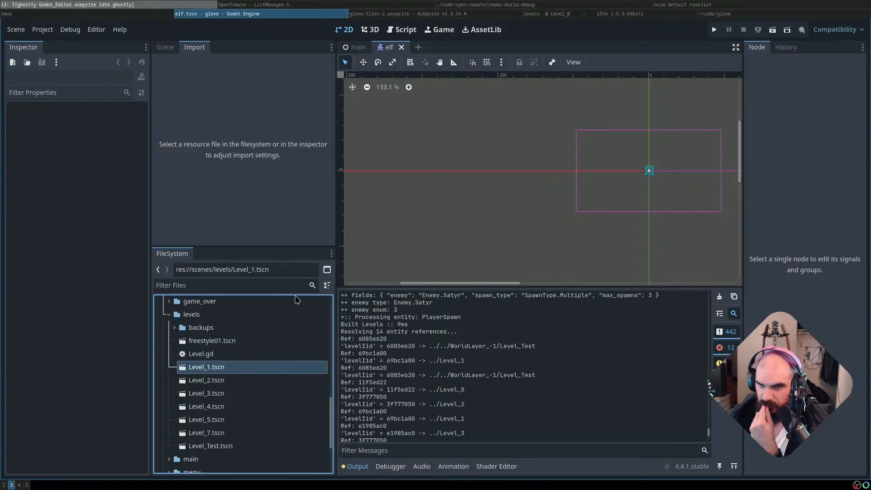
double_click(217, 317)
double_click(186, 362)
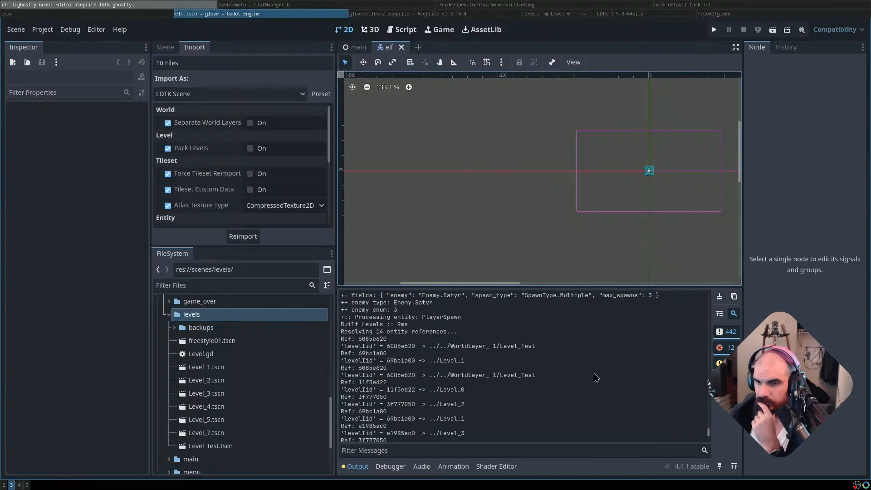
scroll(590, 380, "up", 1)
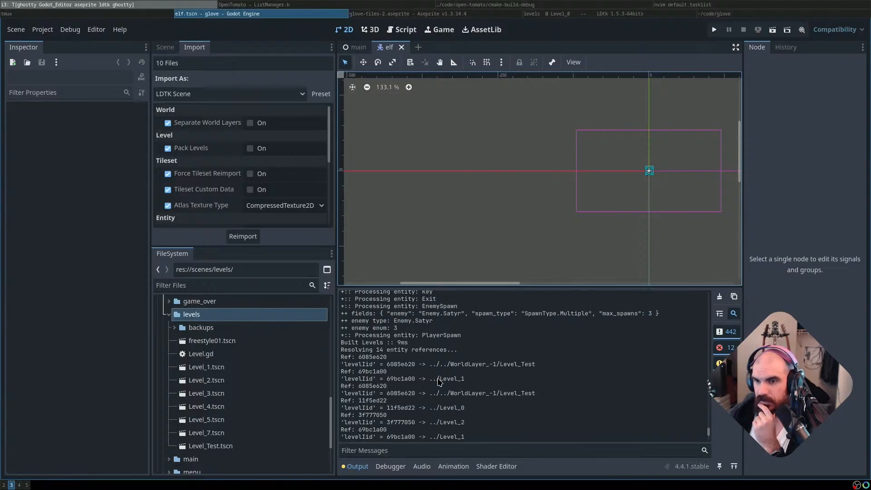
scroll(441, 380, "up", 1)
scroll(438, 381, "up", 2)
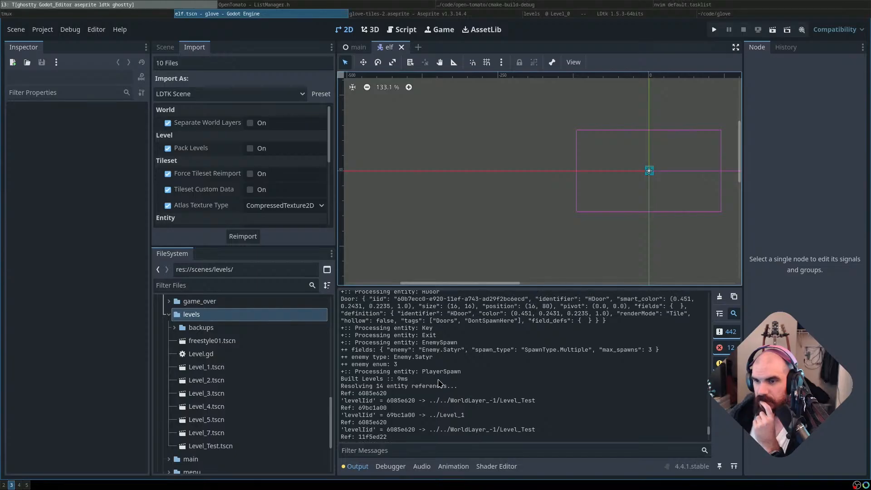
scroll(453, 386, "up", 1)
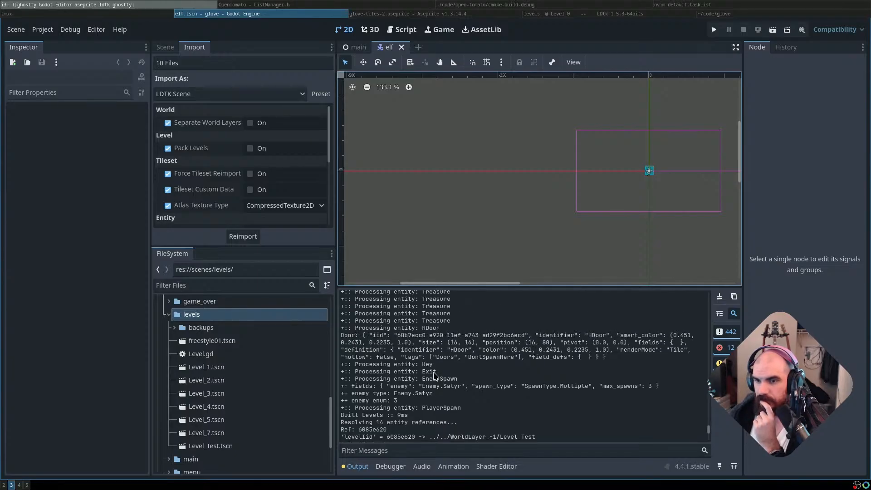
scroll(417, 374, "down", 2)
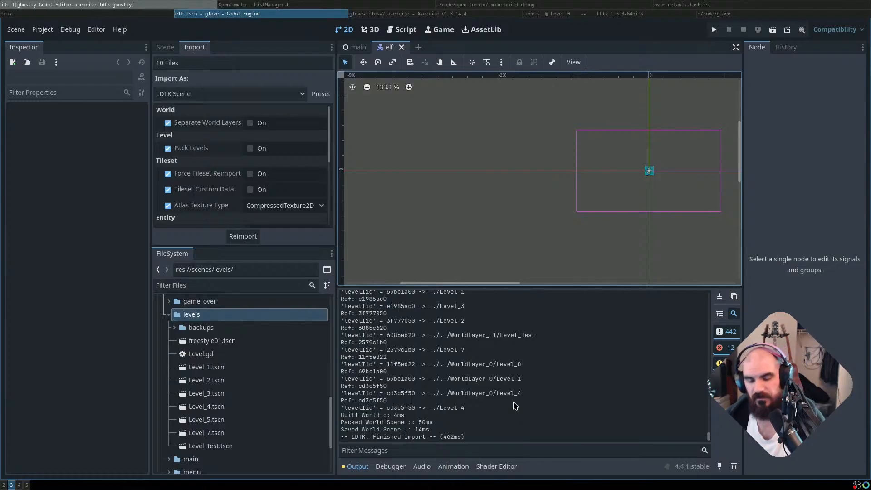
Switch to the OpenTomato project in CLion and examine the F2 shortcut block in MainWindow.cpp
key("super+Right")
key("super+Right")
key("super+Right")
key("super+Right")
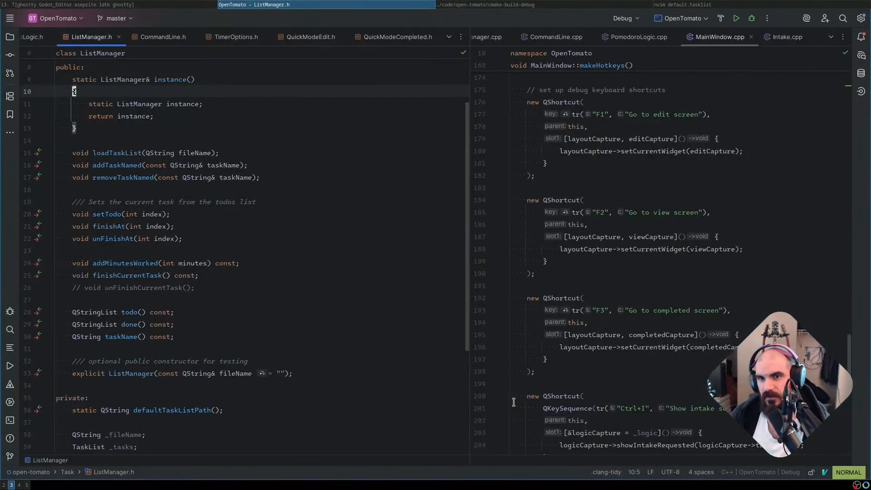
left_click(592, 249)
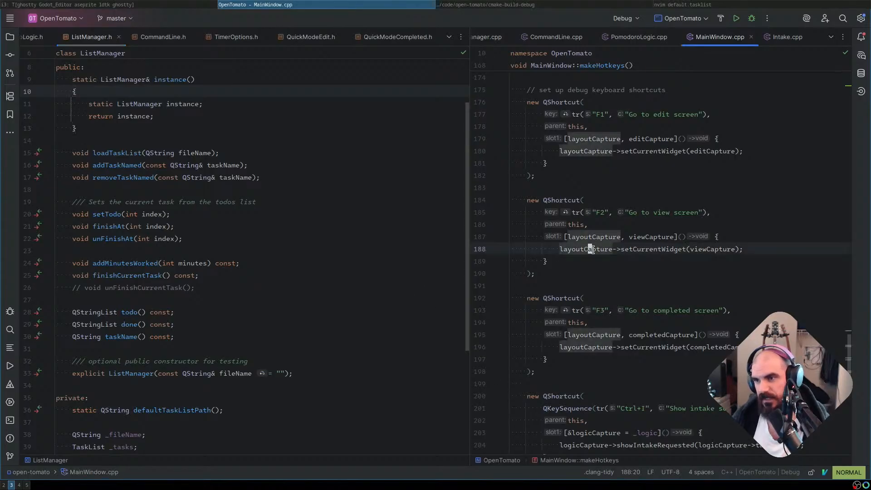
scroll(548, 313, "up", 1)
left_click_drag(550, 310, 489, 232)
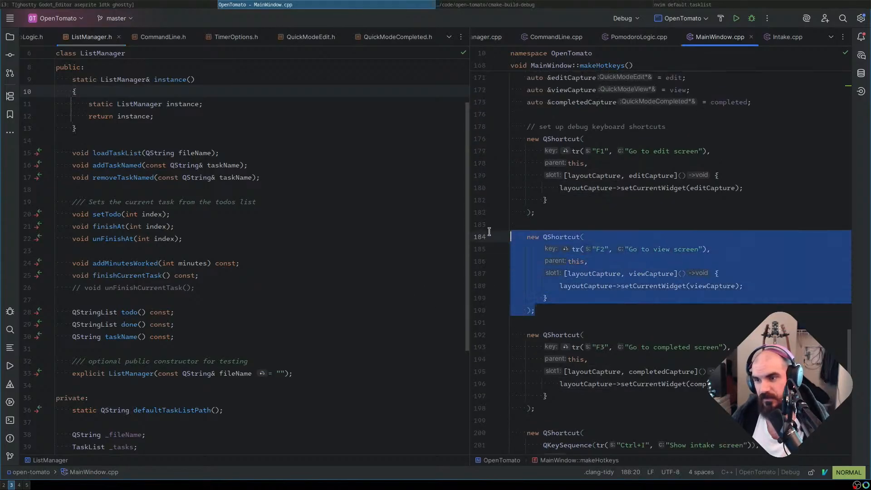
left_click(618, 260)
Move the cursor up to the makeHotkeys function definition in MainWindow.cpp
key("k")
key("k")
key("k")
key("k")
key("k")
key("k")
key("k")
key("k")
key("k")
key("k")
key("k")
key("k")
key("k")
key("k")
key("k")
key("k")
key("k")
key("k")
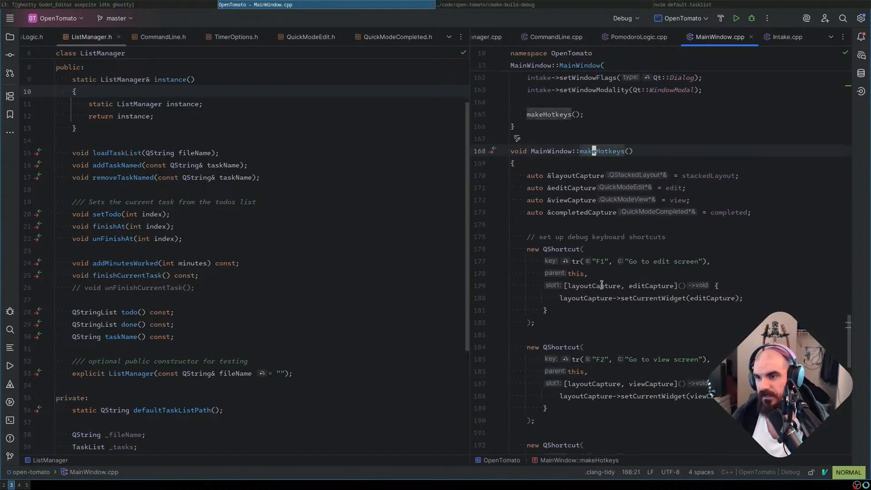
Examine the shortcut blocks in makeHotkeys, highlighting the Ctrl+I block that shows the intake screen
scroll(633, 247, "down", 8)
left_click(633, 239)
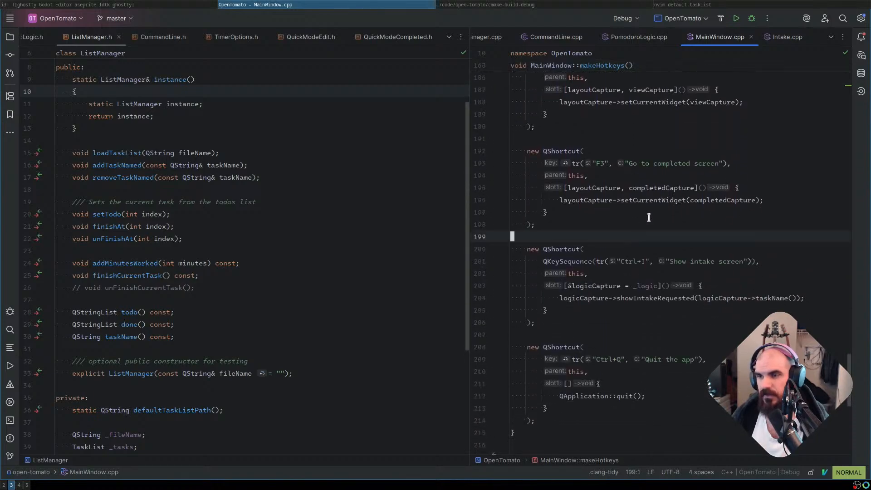
scroll(611, 231, "up", 6)
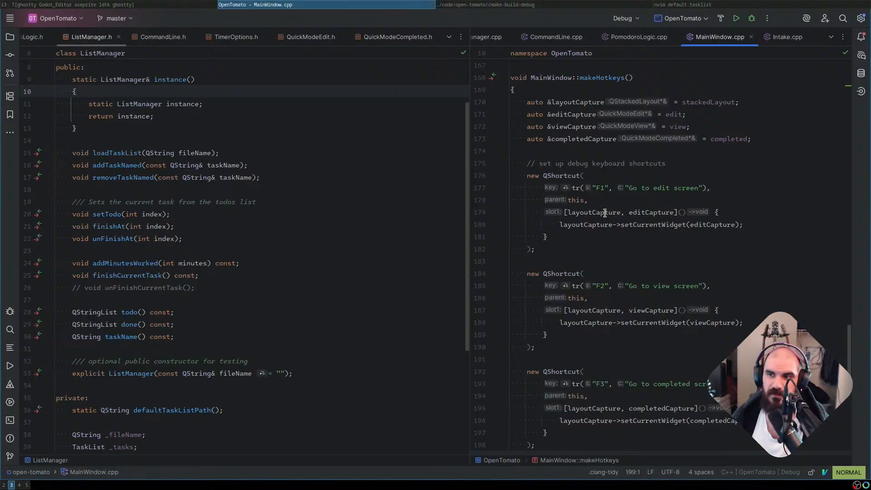
scroll(600, 232, "down", 5)
scroll(623, 217, "down", 1)
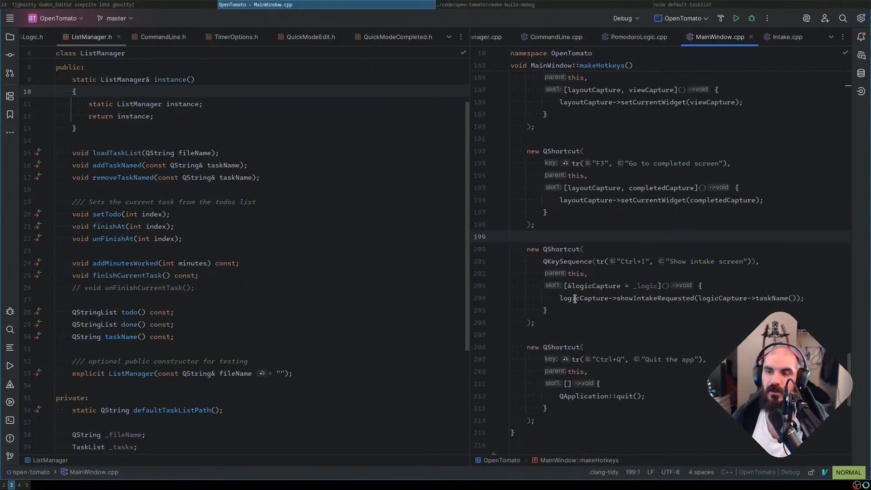
left_click(576, 275)
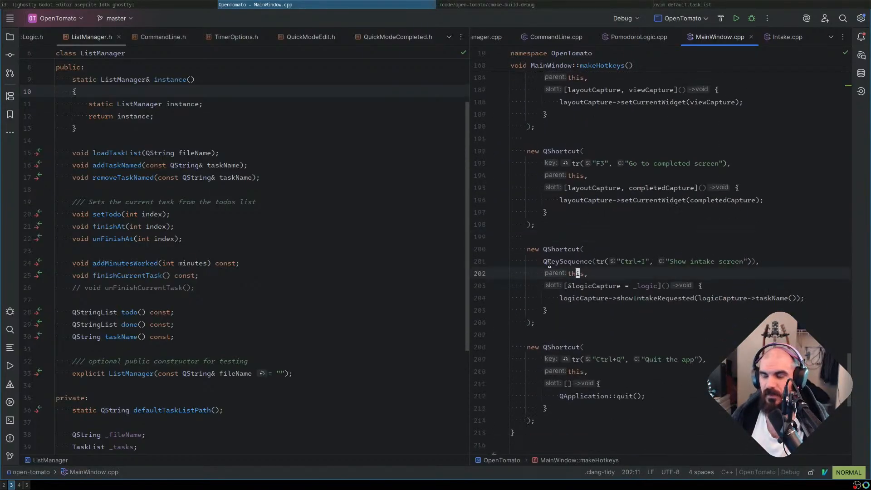
left_click(526, 249)
left_click_drag(526, 249, 599, 325)
left_click(573, 274)
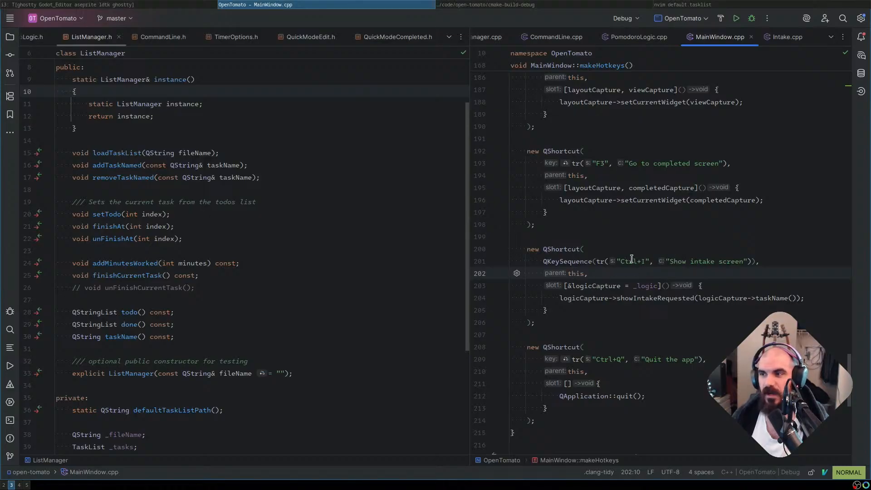
Look over the Ctrl+Q shortcut and the functions that follow it, returning to the makeHotkeys definition
scroll(636, 295, "down", 7)
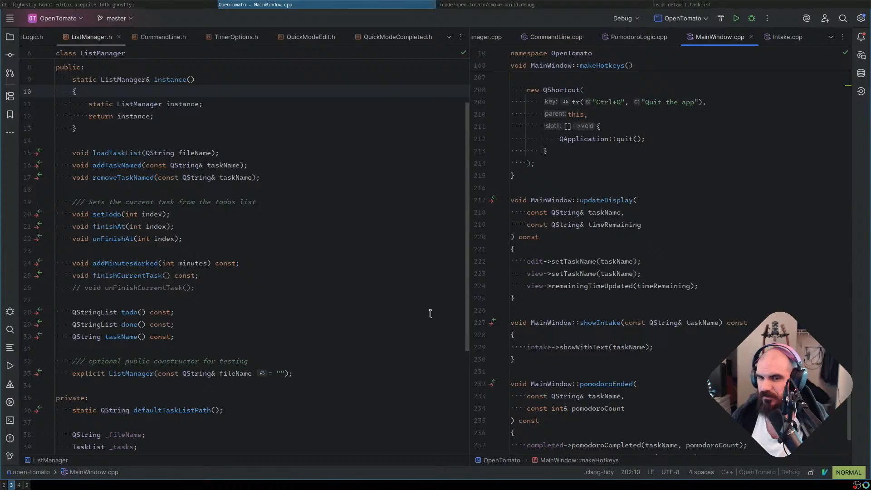
scroll(732, 258, "up", 1)
scroll(725, 254, "up", 6)
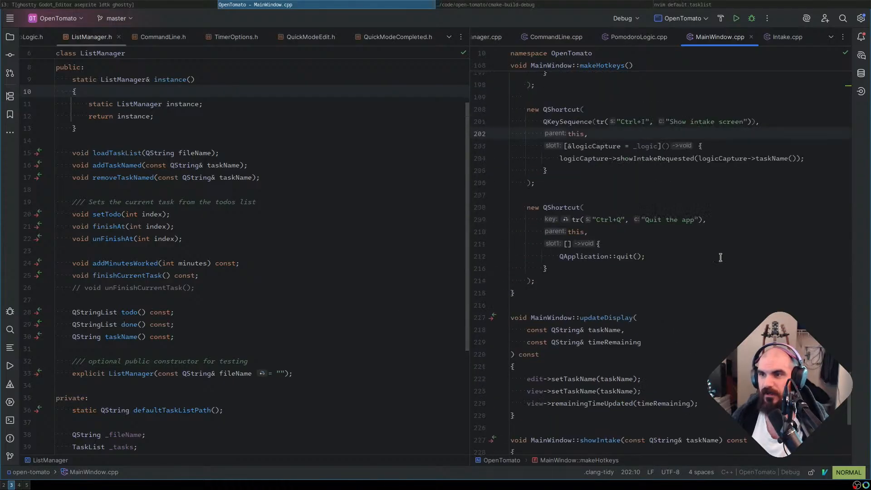
scroll(680, 268, "down", 3)
scroll(653, 272, "up", 6)
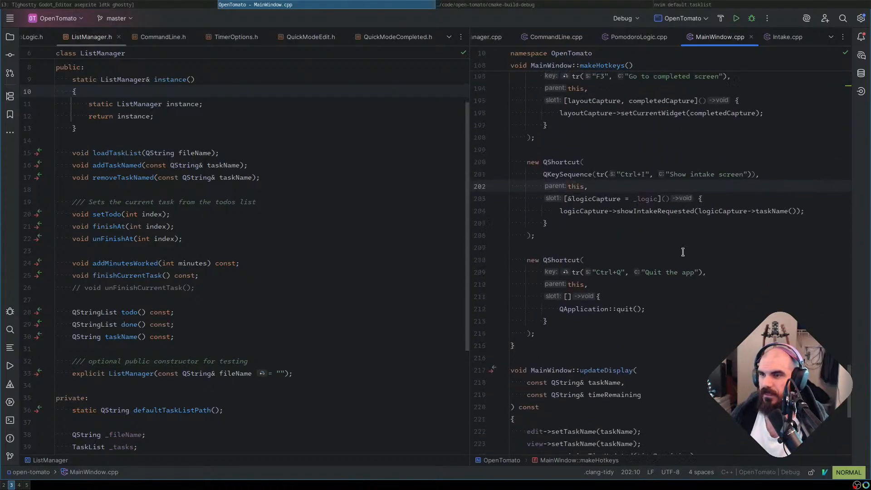
scroll(649, 265, "up", 5)
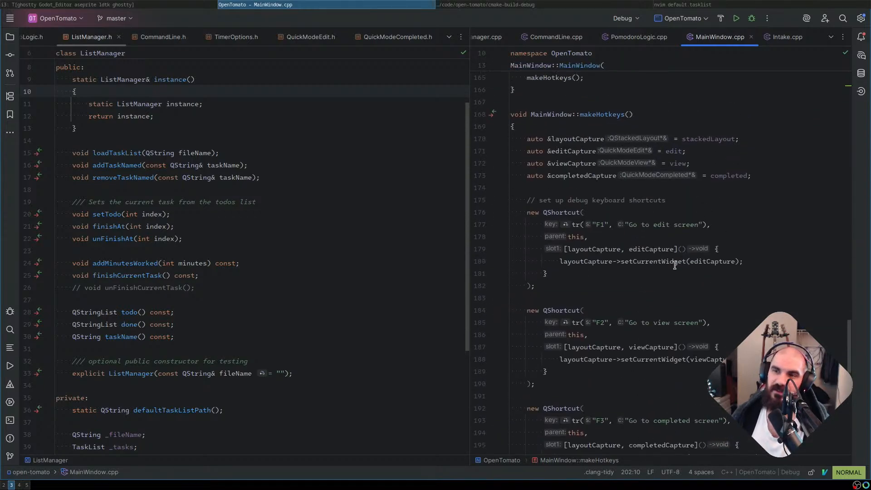
left_click(582, 151)
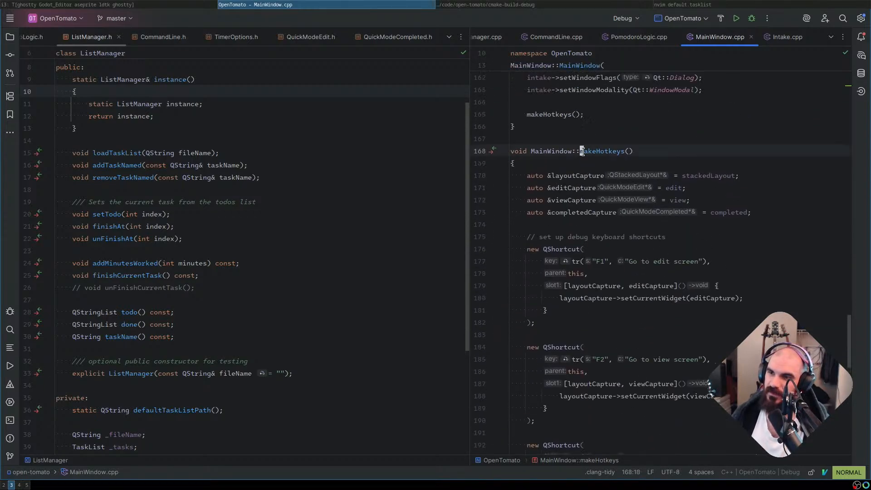
Highlight the trailing const qualifier of addMinutesWorked in ListManager.h and review that declaration
left_click(221, 263)
double_click(221, 263)
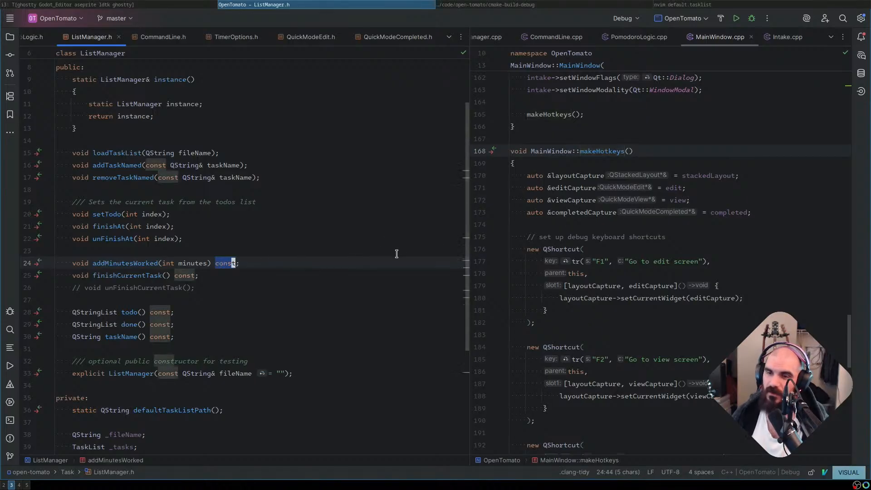
left_click(360, 293)
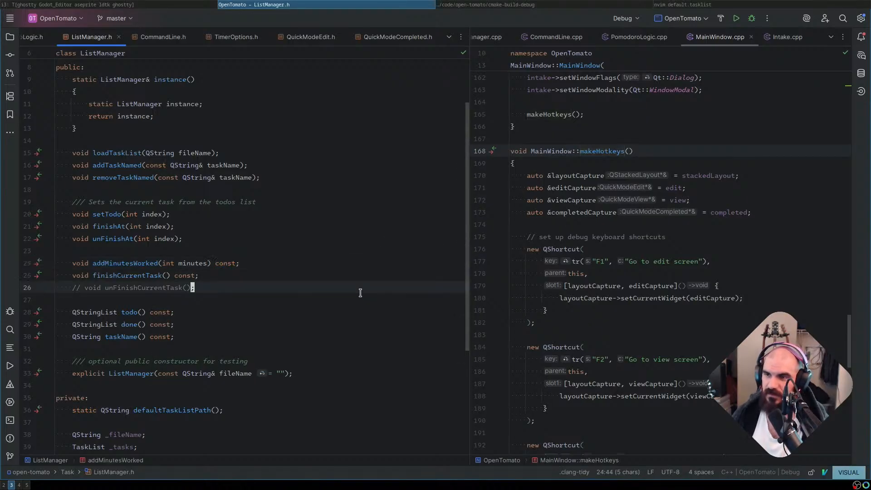
left_click(659, 212)
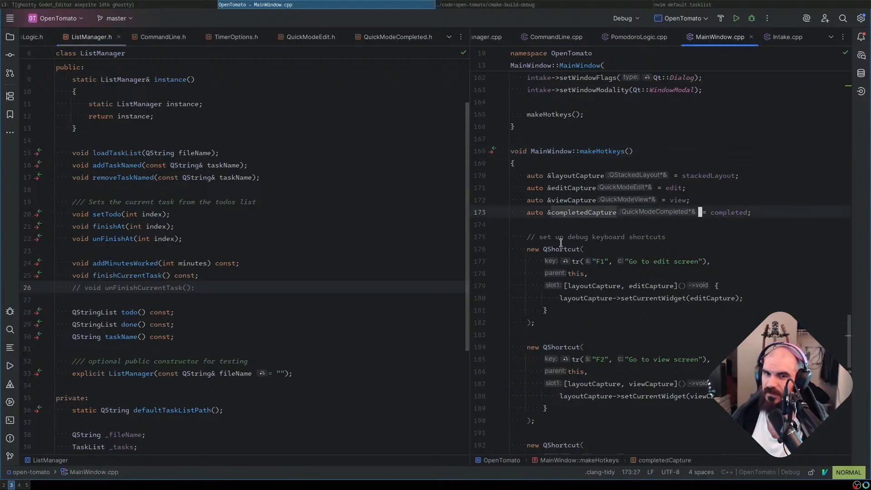
left_click(375, 264)
left_click(217, 261)
left_click_drag(218, 263, 242, 262)
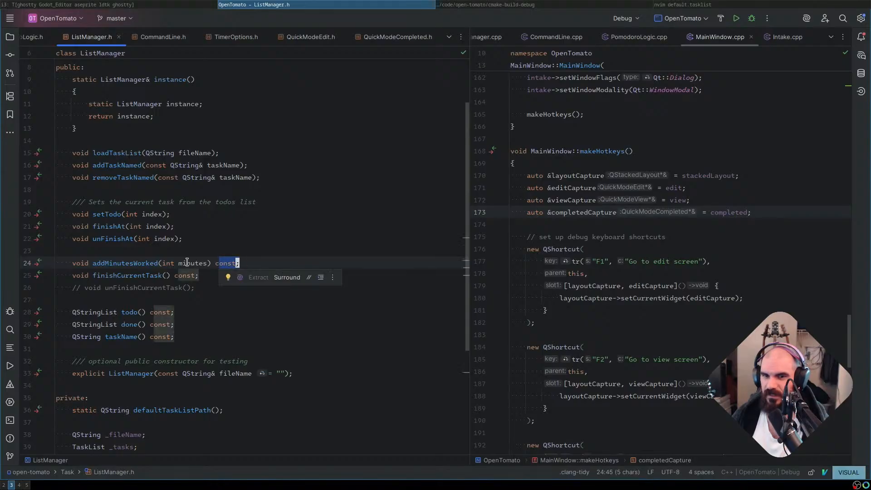
left_click(73, 262)
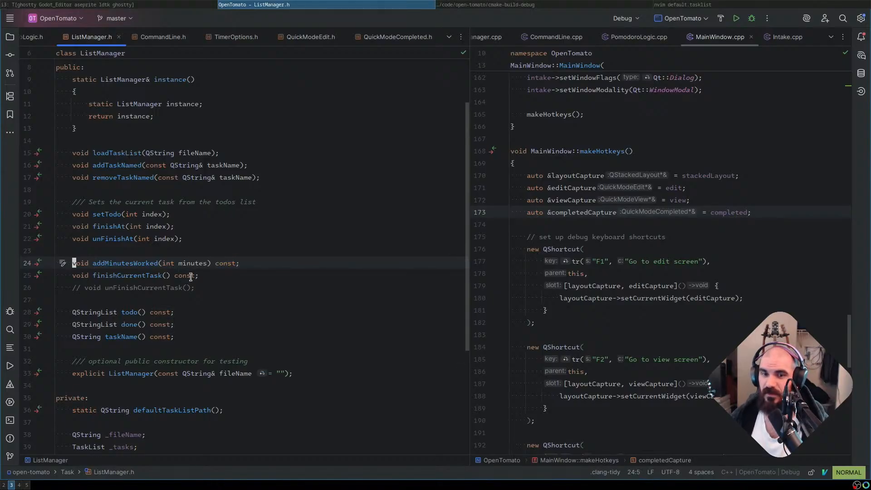
Add const before the QStringList return type of the todo() declaration in ListManager.h
key("i")
key("j")
key("j")
key("j")
key("j")
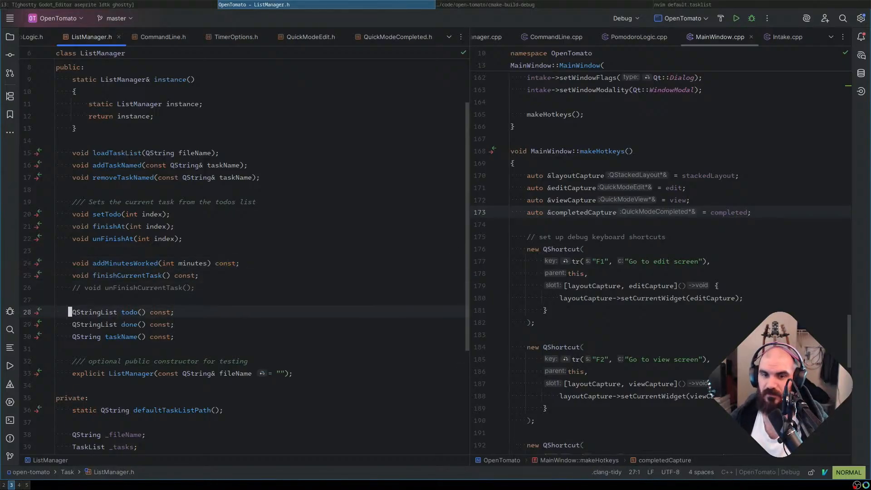
type("iconst")
key("Escape")
key("j")
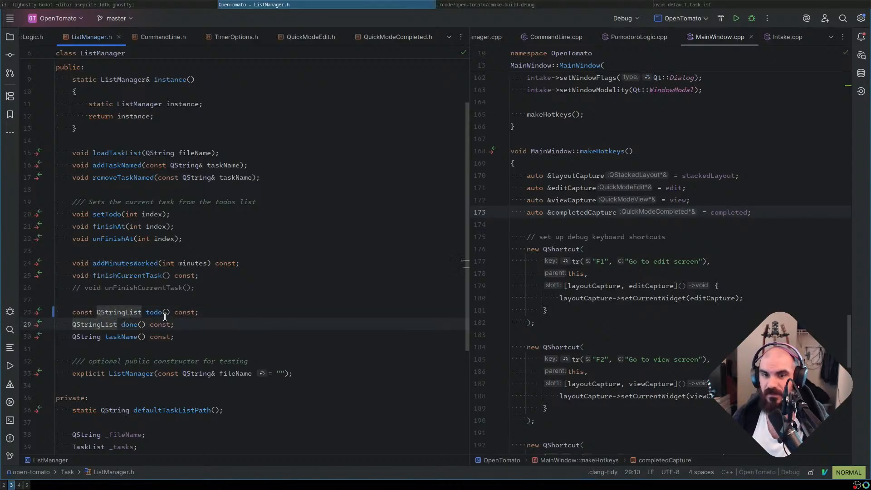
Remove the leading const from the todo() declaration, keeping its trailing const qualifier
left_click(183, 313)
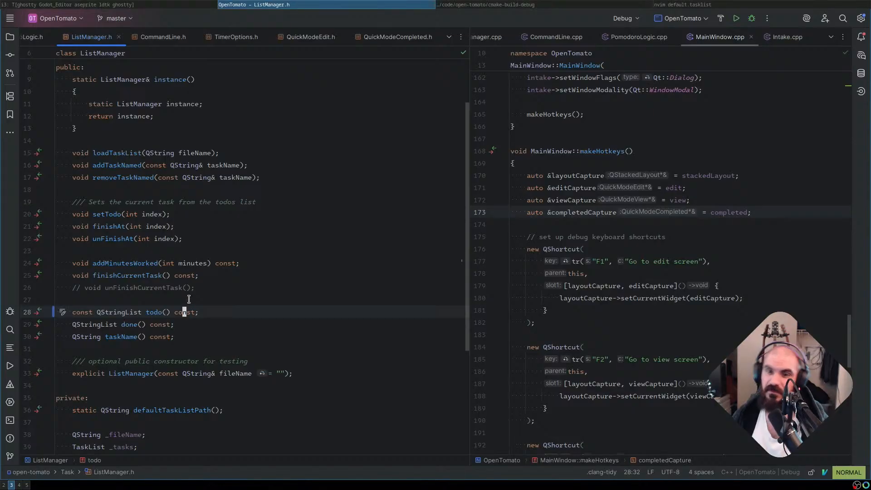
key("asciicircum")
key("d")
key("w")
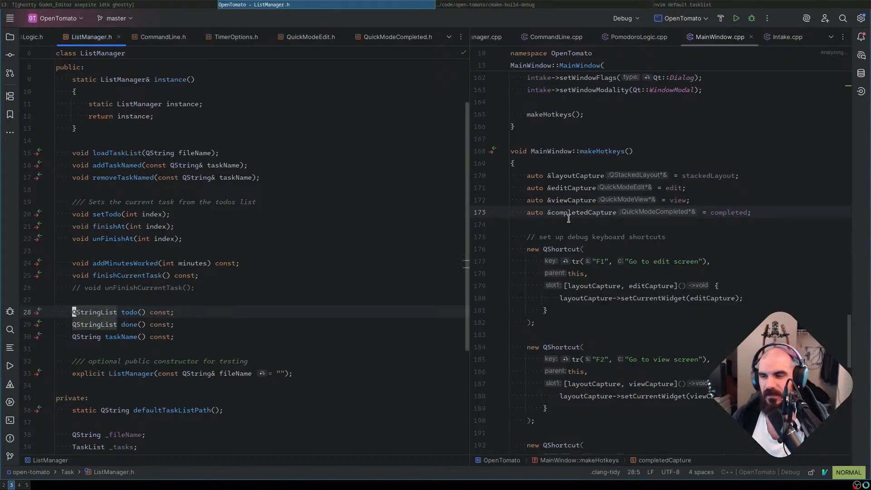
Review the F1 shortcut block in the makeHotkeys function of MainWindow.cpp
scroll(615, 228, "down", 2)
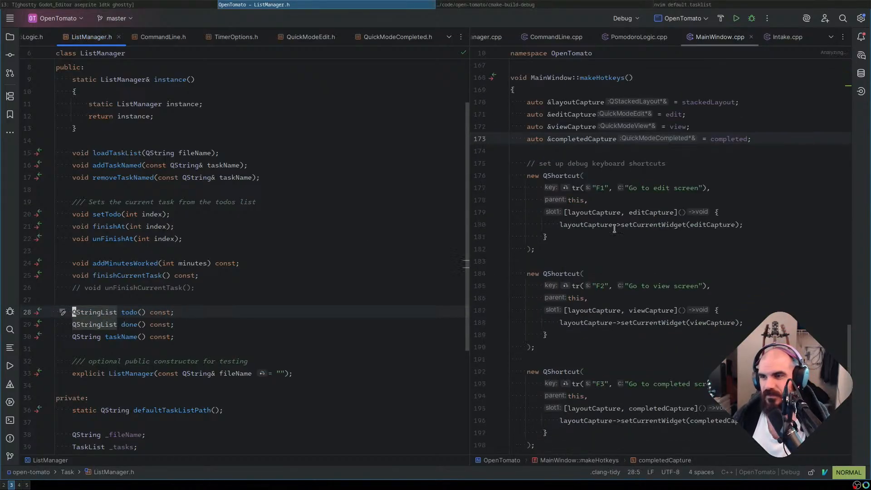
left_click_drag(575, 249, 478, 188)
left_click(597, 201)
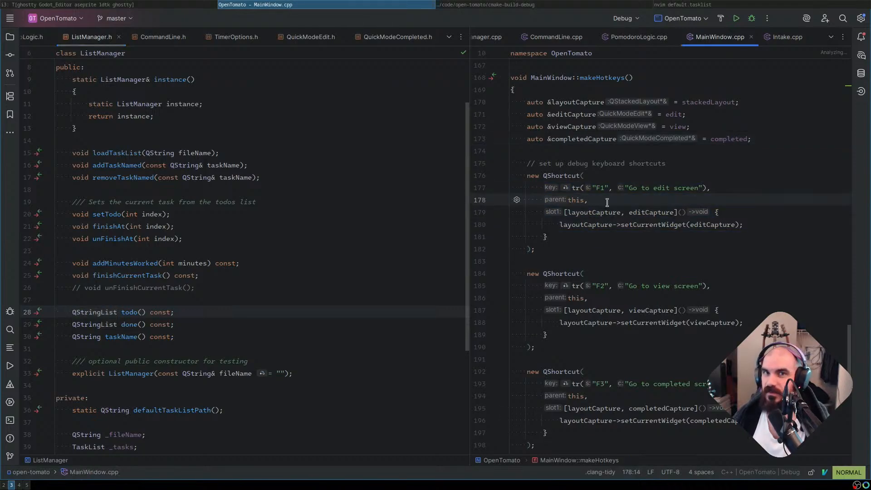
Add a trailing const qualifier to the MainWindow::makeHotkeys() definition in MainWindow.cpp
left_click_drag(584, 176, 533, 249)
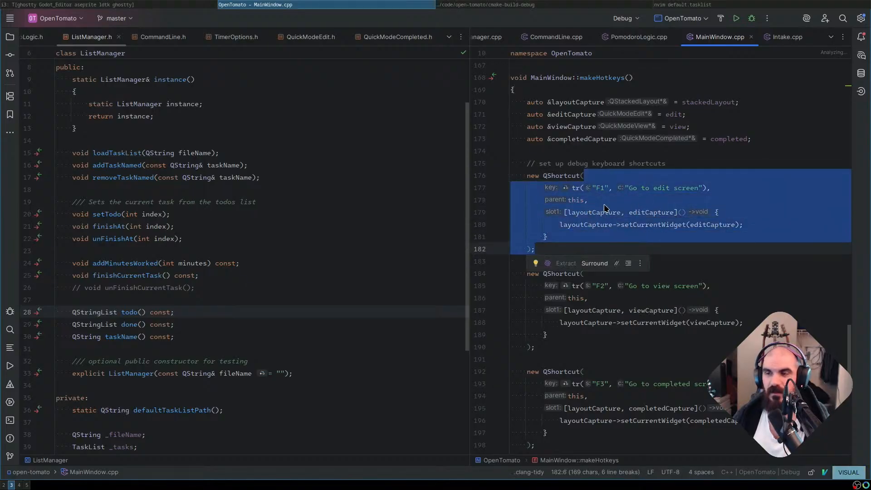
left_click(622, 212)
left_click(618, 78)
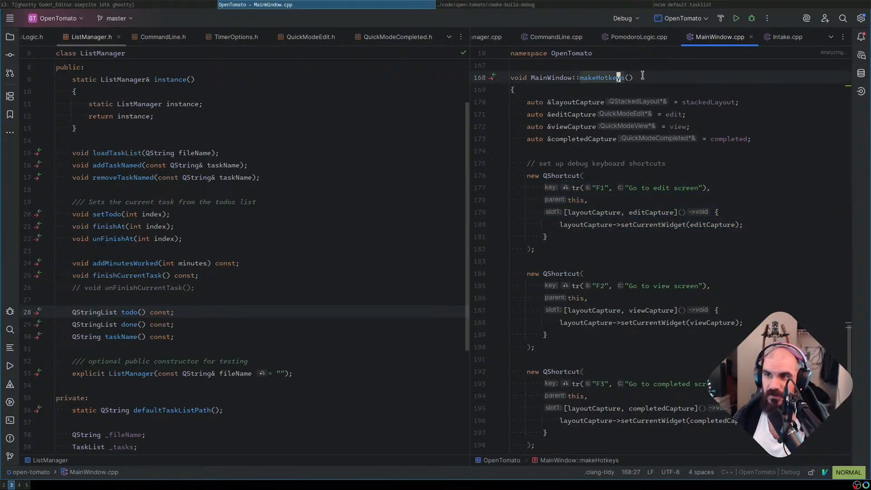
type("A cons")
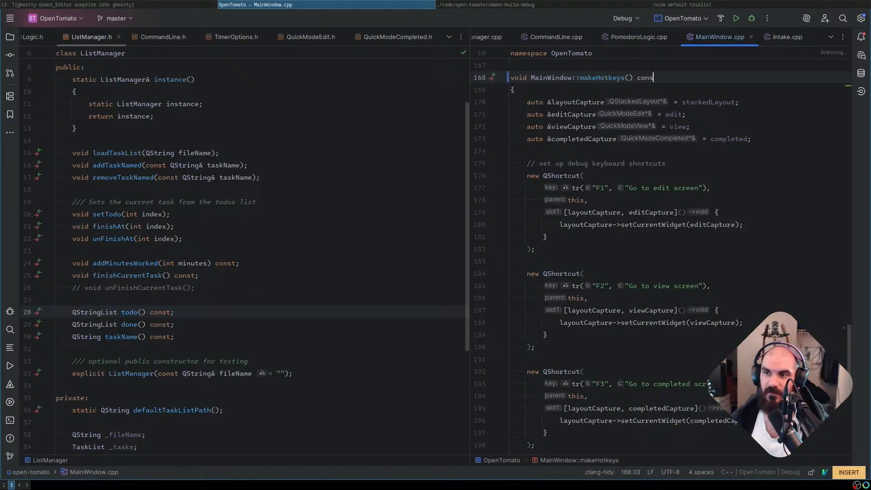
type("t")
key("Escape")
key("j")
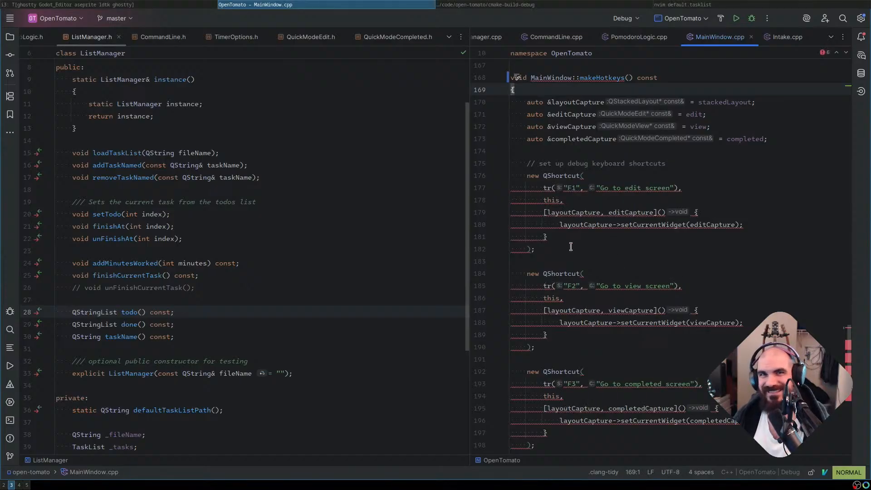
Inspect the error on the F1 QShortcut call and highlight its this argument in makeHotkeys
left_click(560, 200)
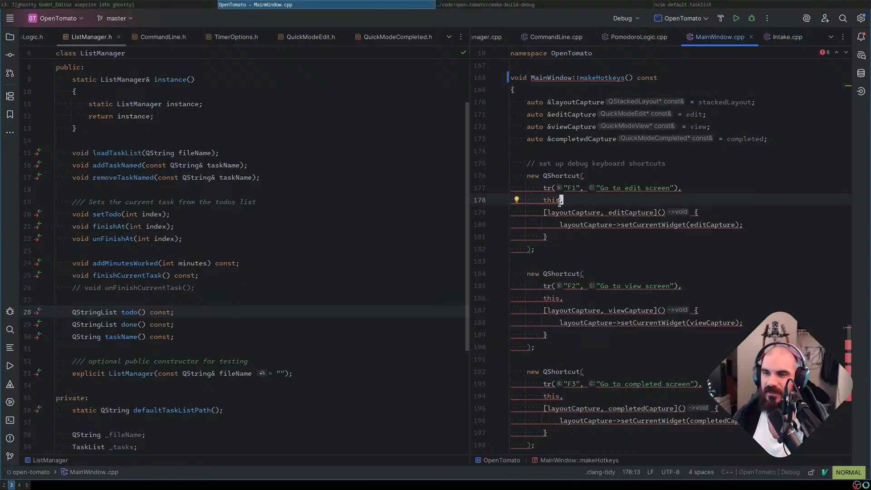
mouse_move(559, 206)
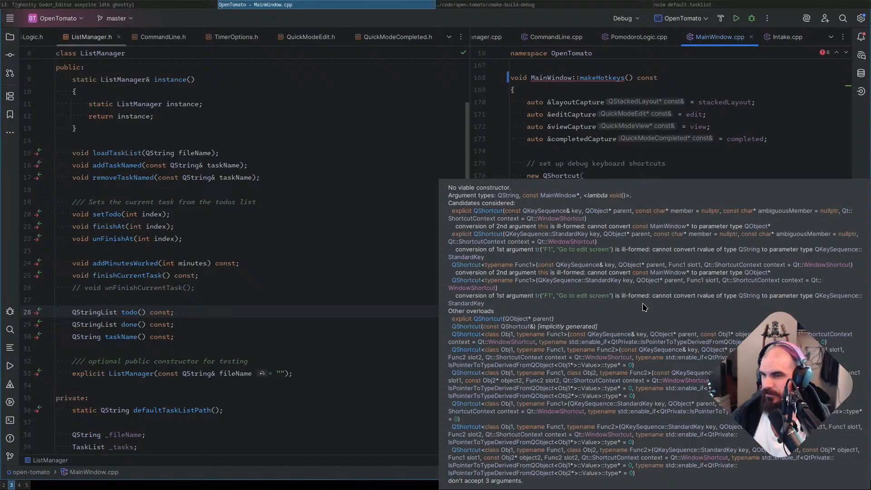
left_click(545, 204)
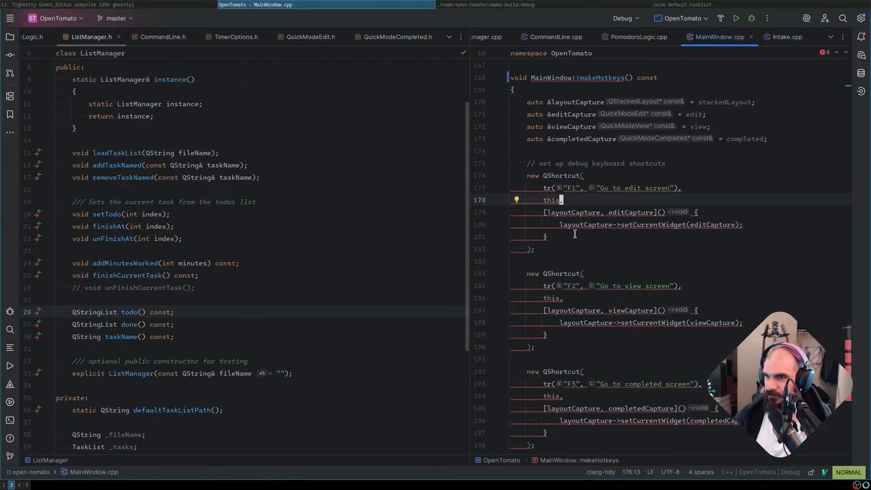
left_click_drag(543, 202, 559, 203)
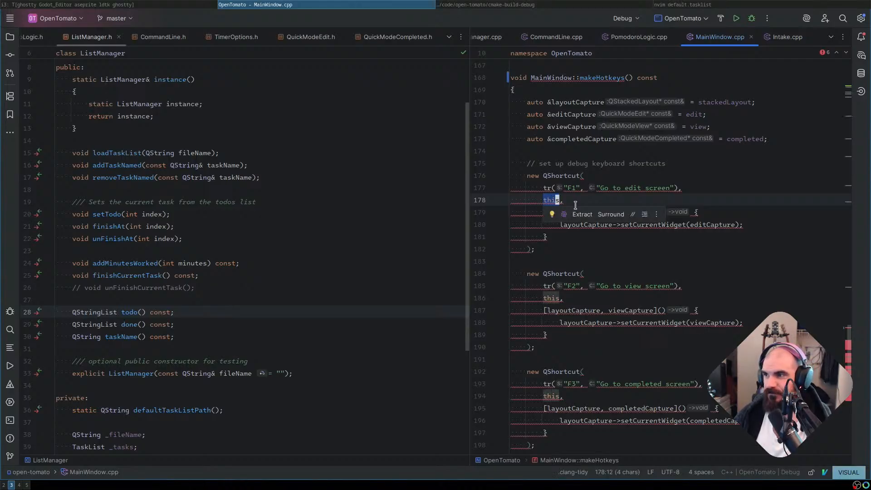
left_click(635, 212)
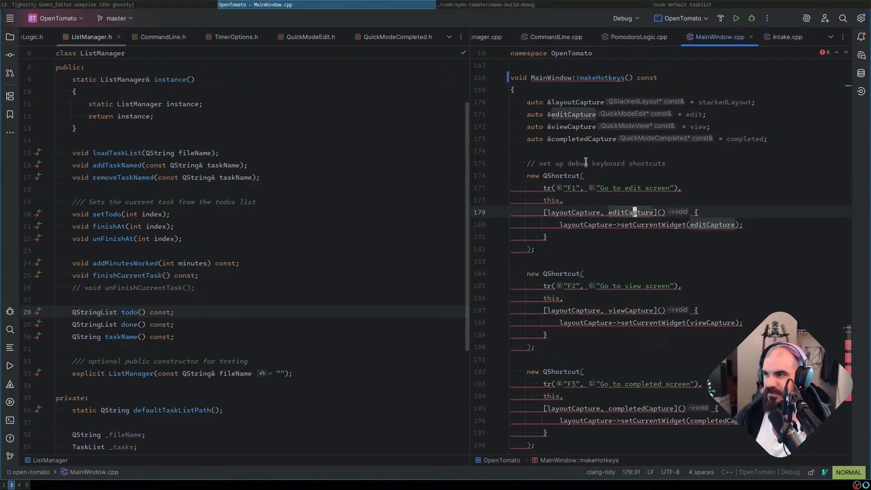
double_click(548, 200)
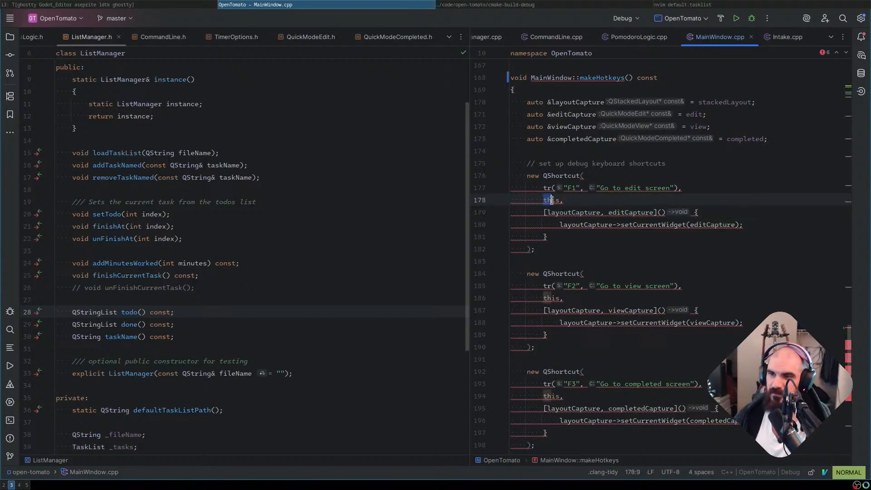
left_click(609, 198)
Examine the makeHotkeys() signature, relating its const qualifier and MainWindow class name to the this argument of the F1 shortcut
left_click(640, 77)
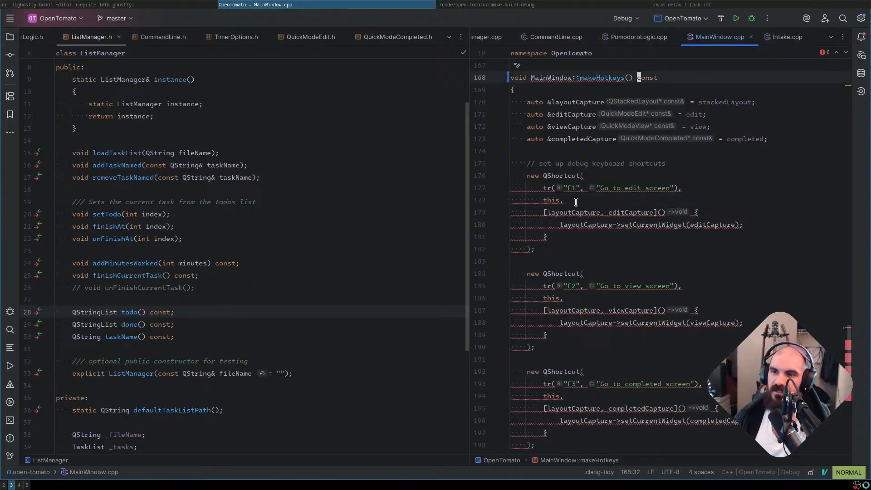
left_click(548, 198)
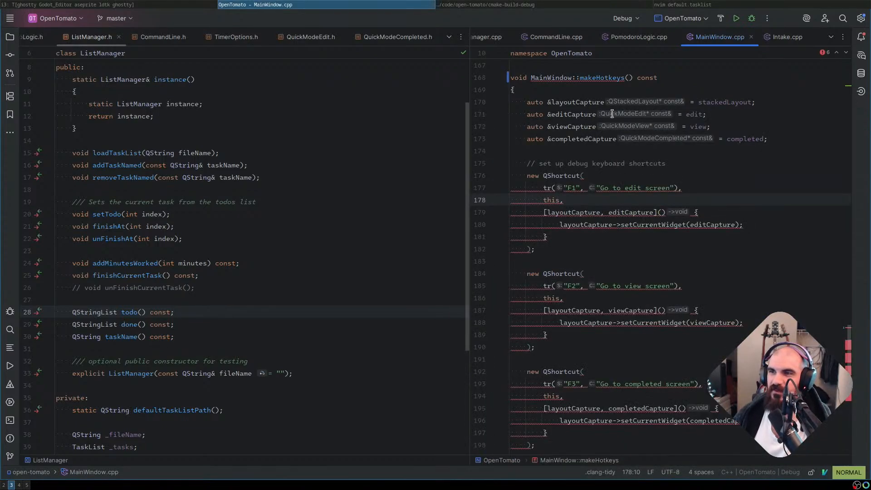
left_click(634, 78)
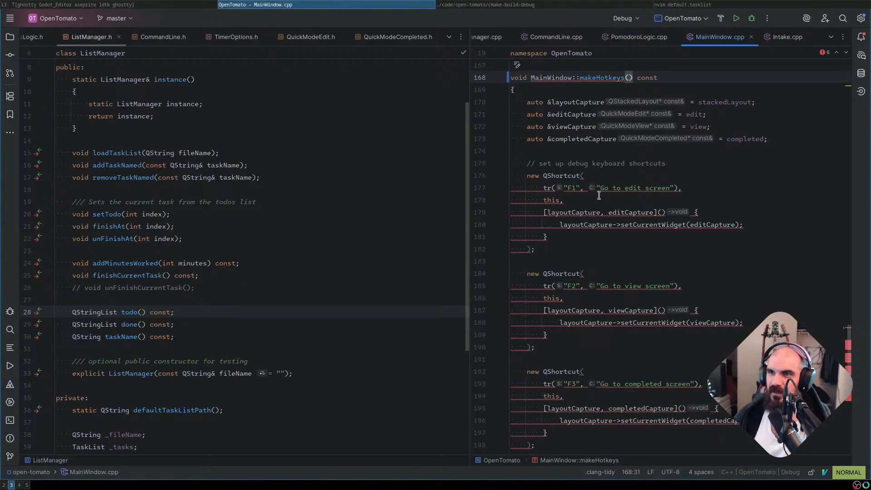
double_click(550, 85)
double_click(556, 78)
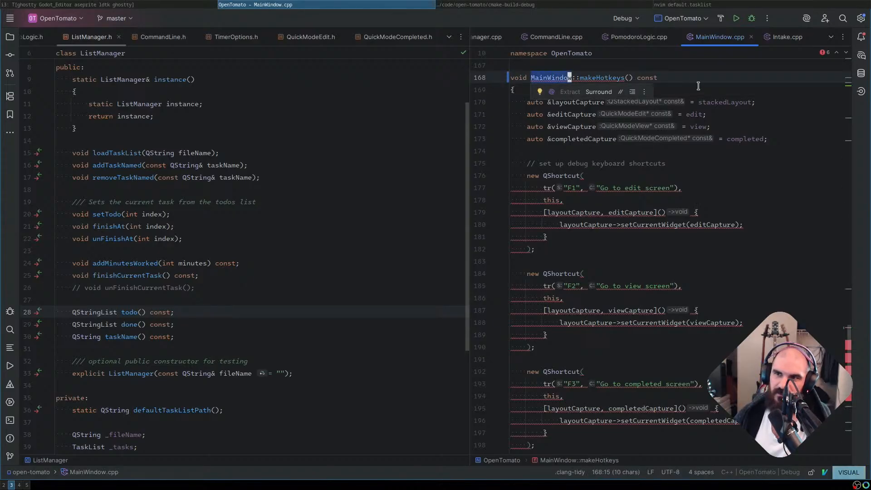
left_click(571, 78)
left_click_drag(533, 78, 571, 77)
left_click(576, 77)
left_click(599, 77)
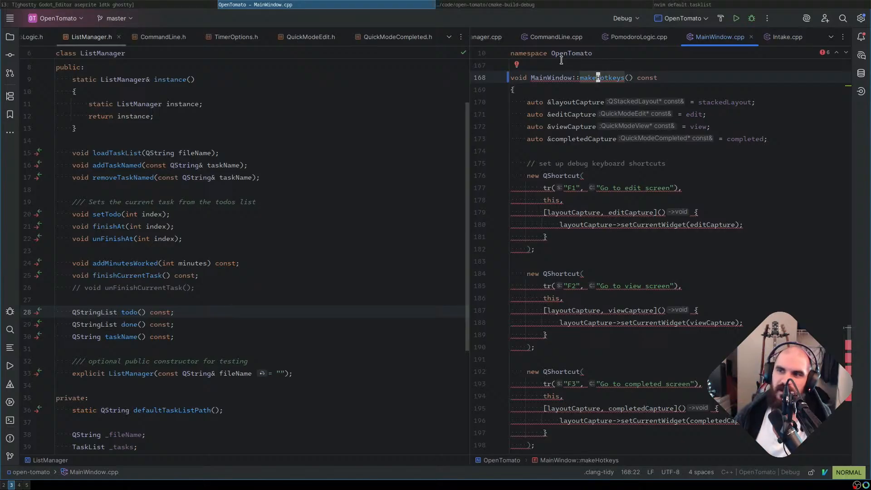
double_click(594, 79)
double_click(555, 78)
left_click(634, 78)
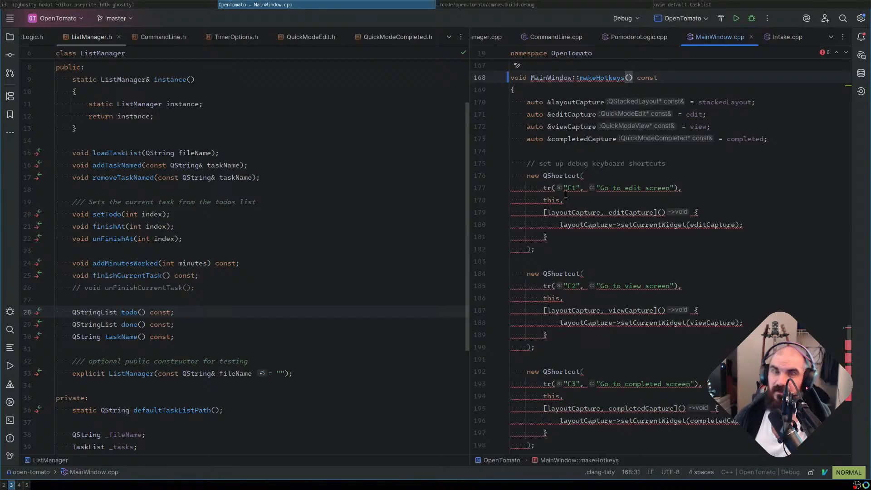
Review the F1 QShortcut constructor error details again alongside the MainWindow class name in the function signature
mouse_move(567, 197)
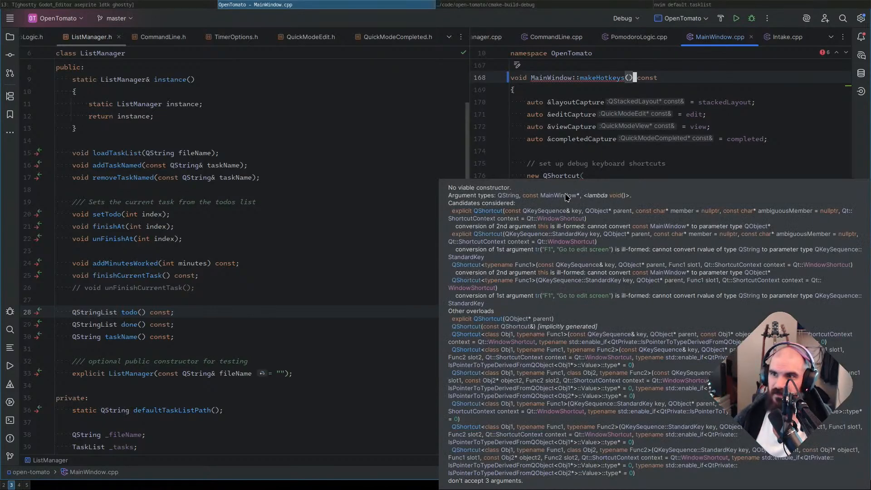
double_click(562, 77)
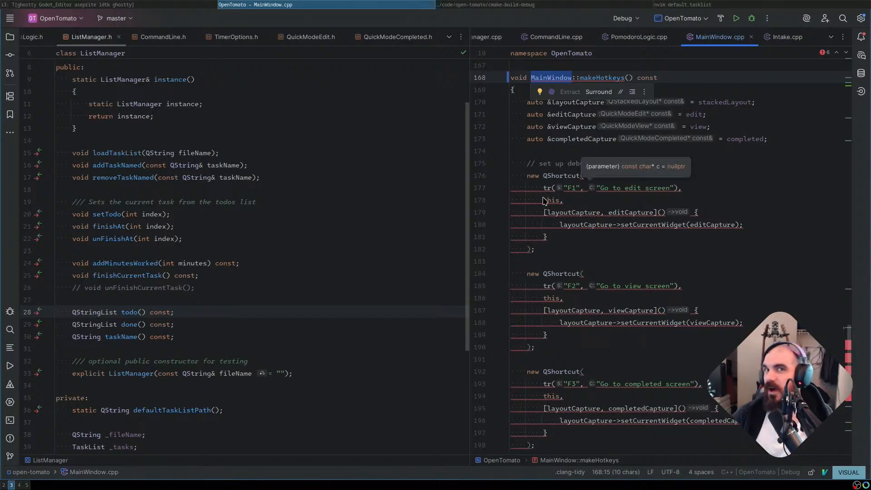
mouse_move(545, 201)
left_click(564, 213)
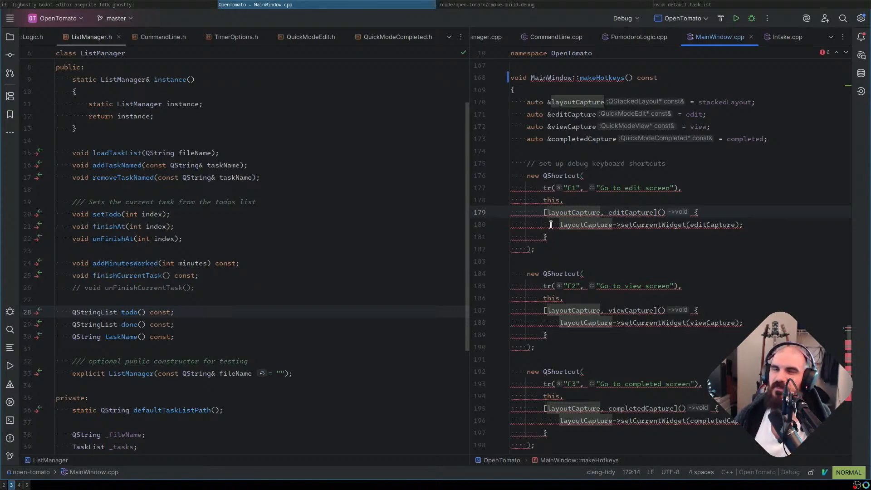
mouse_move(552, 228)
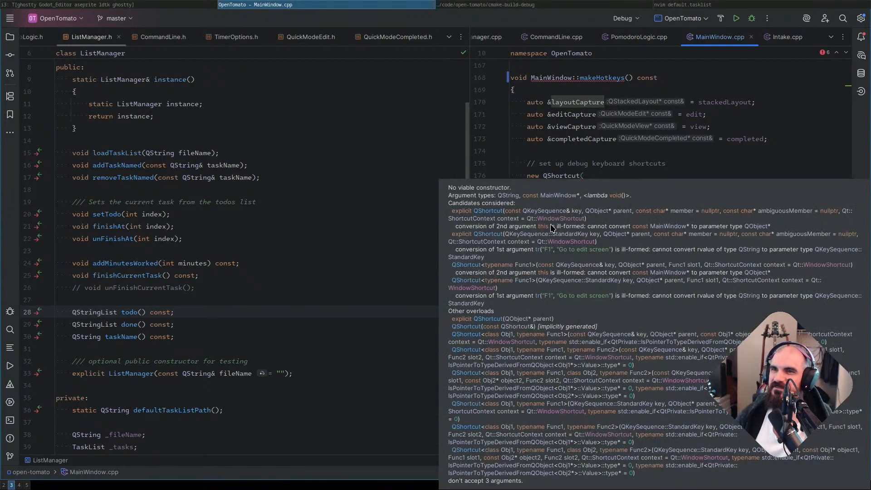
Remove the trailing const qualifier from the MainWindow::makeHotkeys() definition
left_click(634, 78)
key("D")
left_click(622, 164)
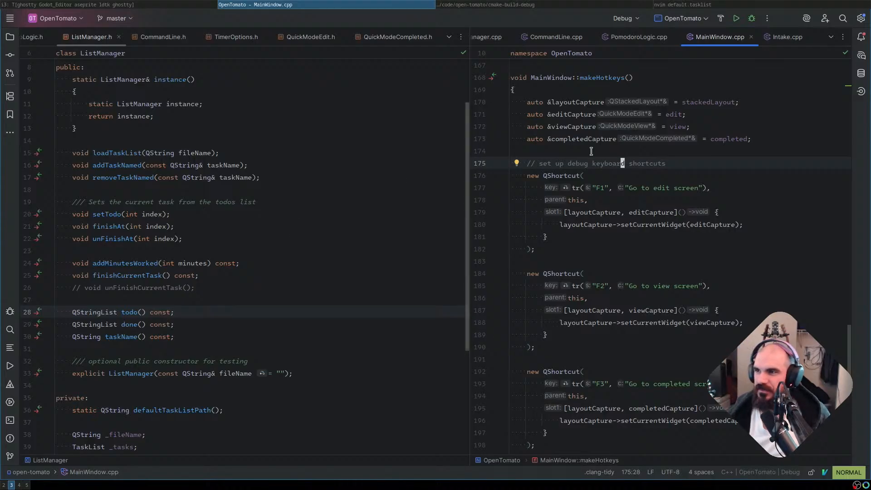
Open the AI chat and read the QShortcut constructor question with the opening sentence of its answer
left_click(861, 55)
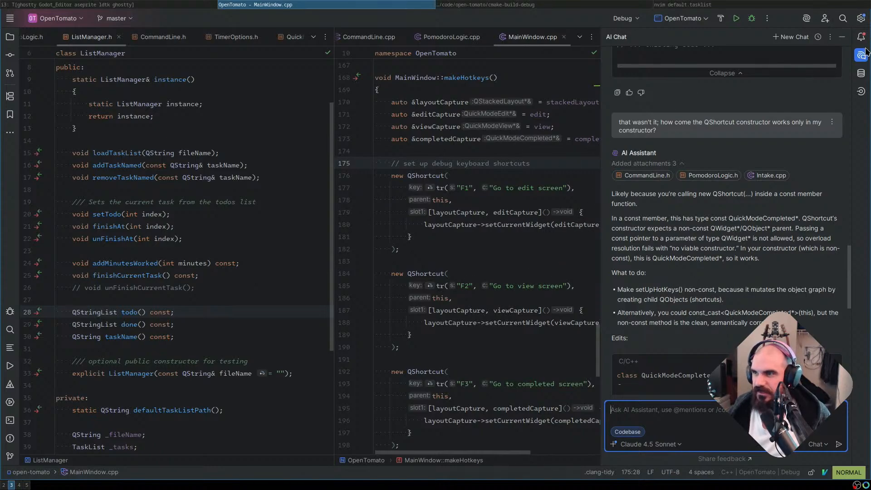
left_click(623, 129)
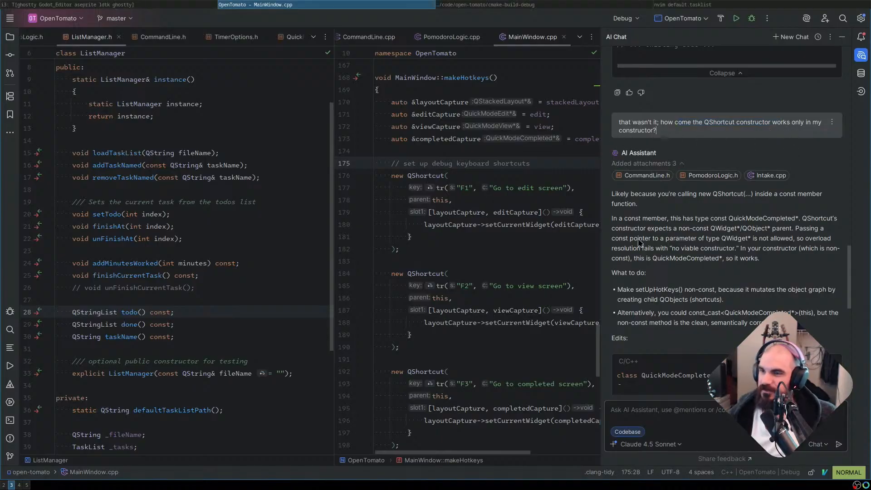
left_click_drag(622, 203, 771, 208)
left_click(744, 194)
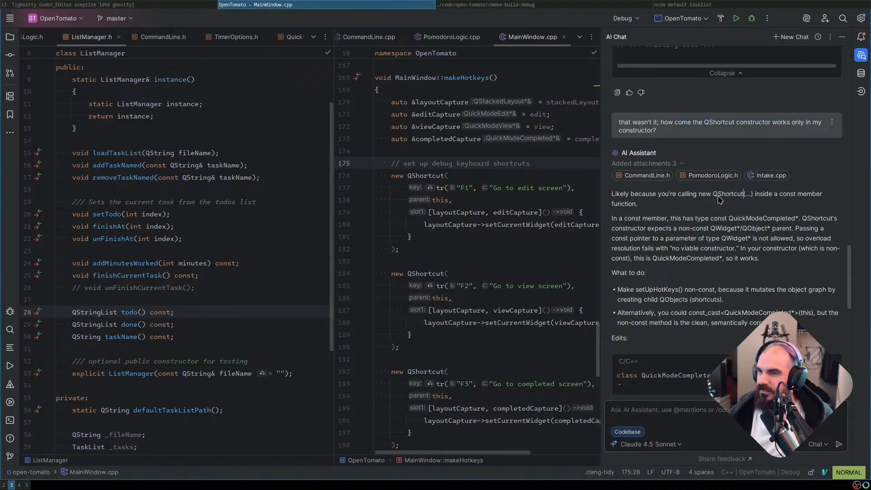
left_click(639, 205)
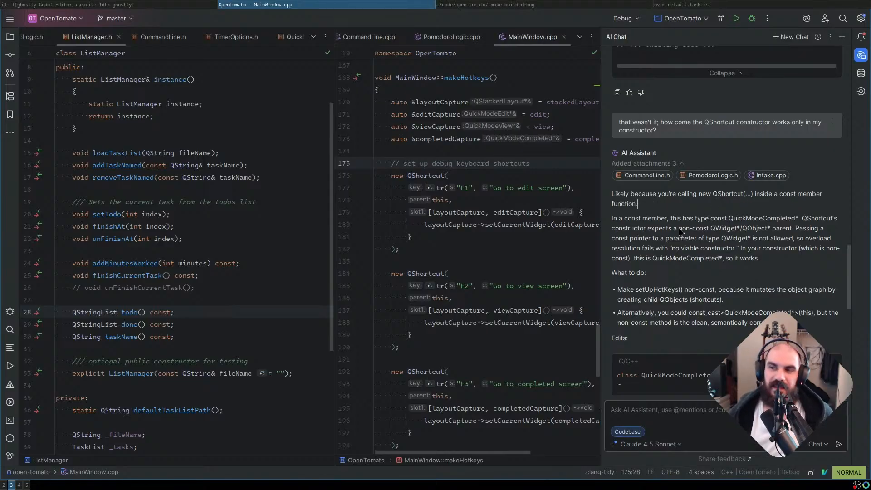
Examine the answer's explanation of the QuickModeCompleted pointer type and the QWidget/QObject parent that QShortcut expects
double_click(736, 219)
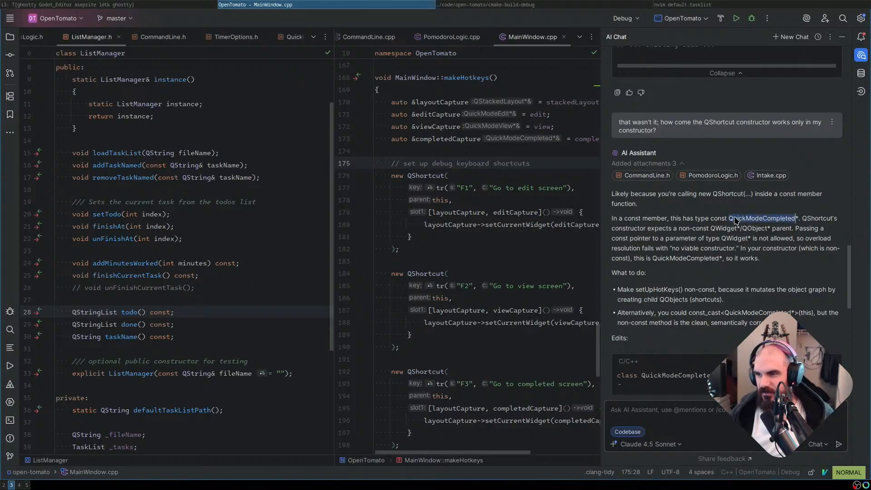
left_click(797, 222)
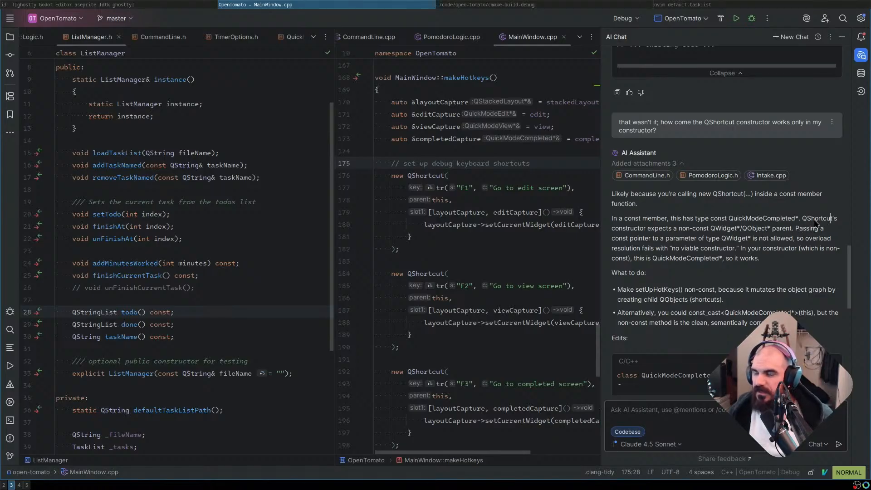
left_click_drag(679, 229, 771, 230)
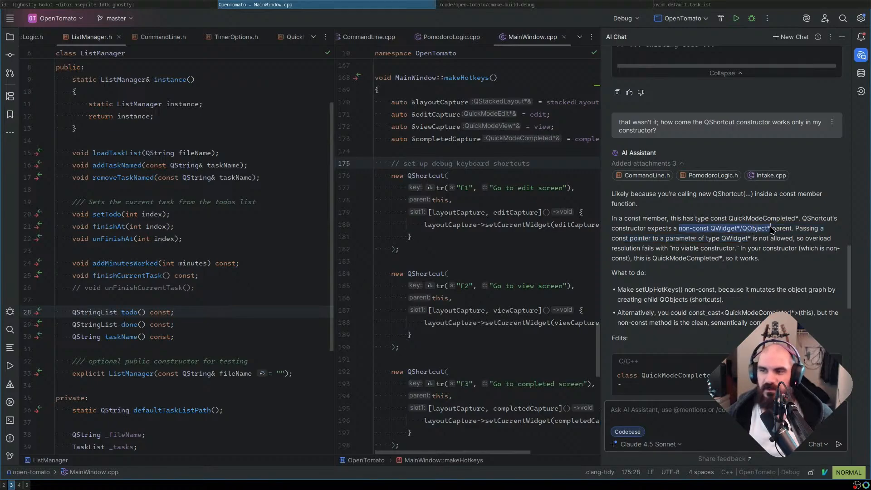
left_click_drag(710, 228, 767, 230)
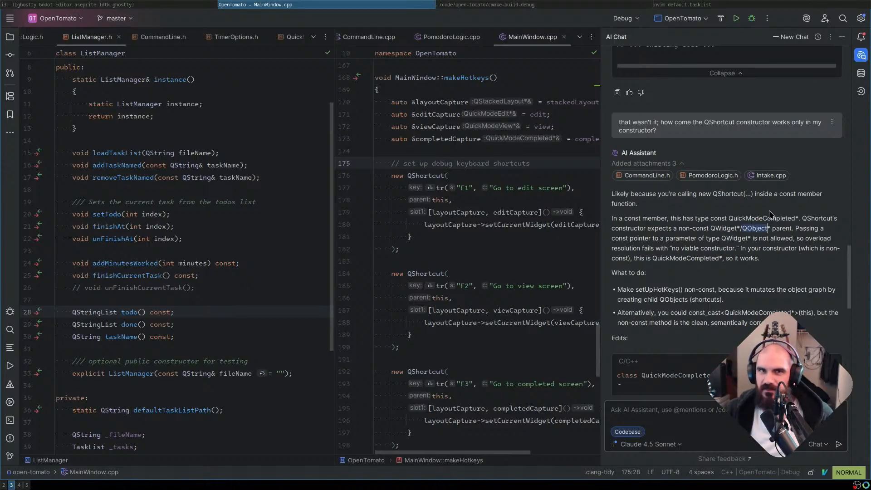
double_click(762, 218)
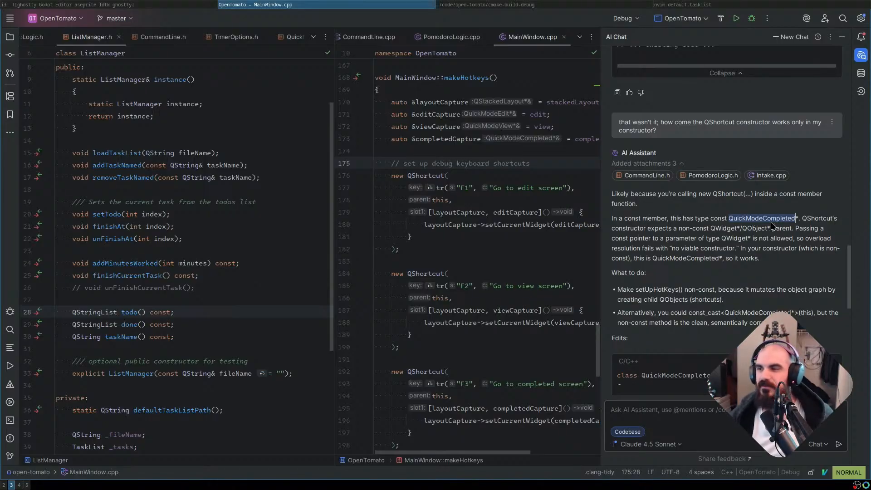
left_click_drag(685, 238, 714, 236)
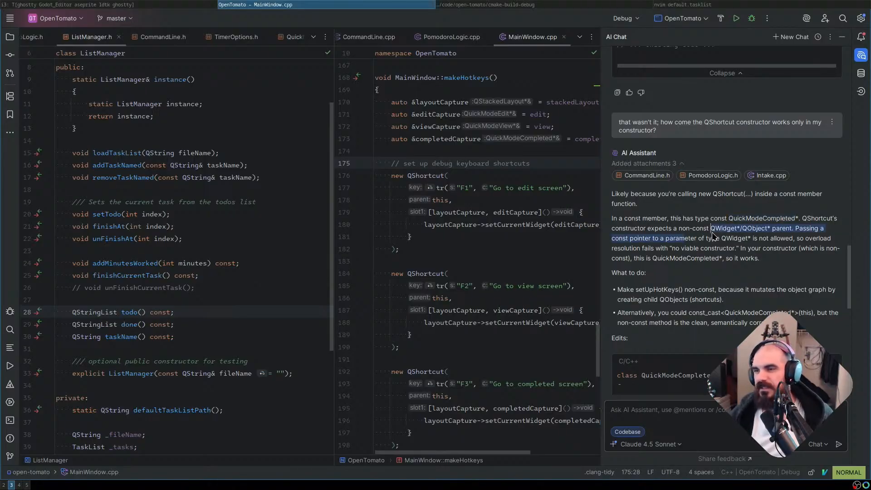
left_click(759, 239)
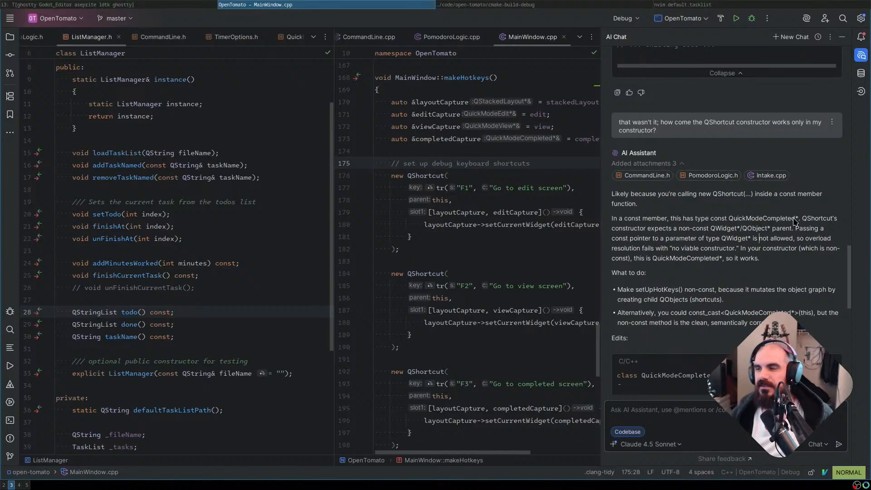
double_click(744, 239)
Read the answer's "What to do" recommendations and highlight the reason given for making setUpHotKeys() non-const
left_click(757, 272)
scroll(743, 297, "down", 3)
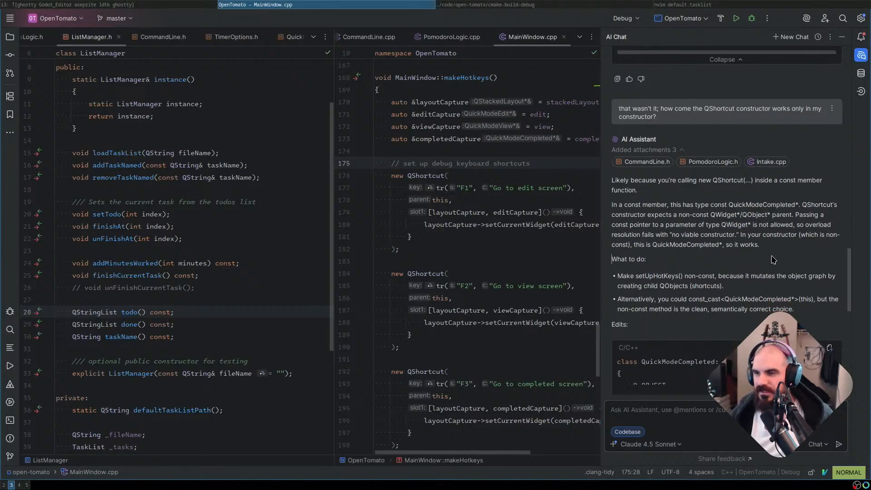
scroll(761, 280, "down", 2)
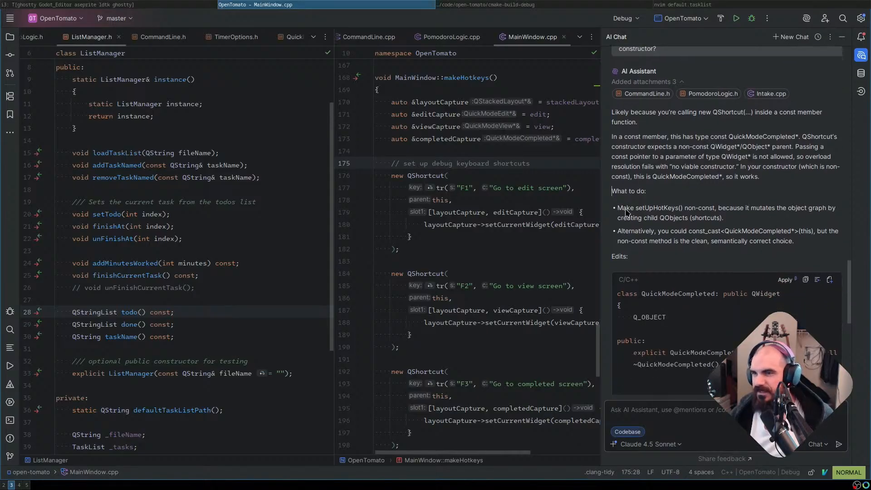
left_click_drag(737, 208, 799, 217)
left_click(797, 216)
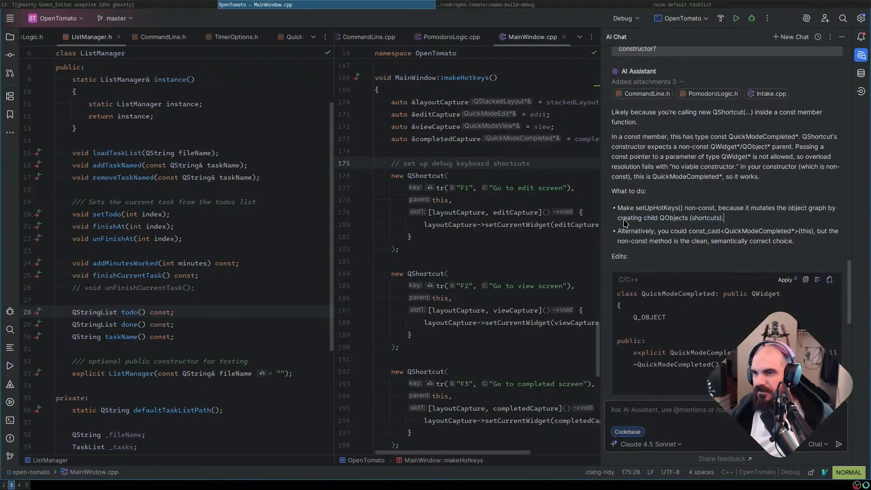
Review the suggested code edits that drop const from setUpHotKeys(), and close the AI chat
left_click(674, 221)
left_click(727, 224)
scroll(750, 254, "down", 2)
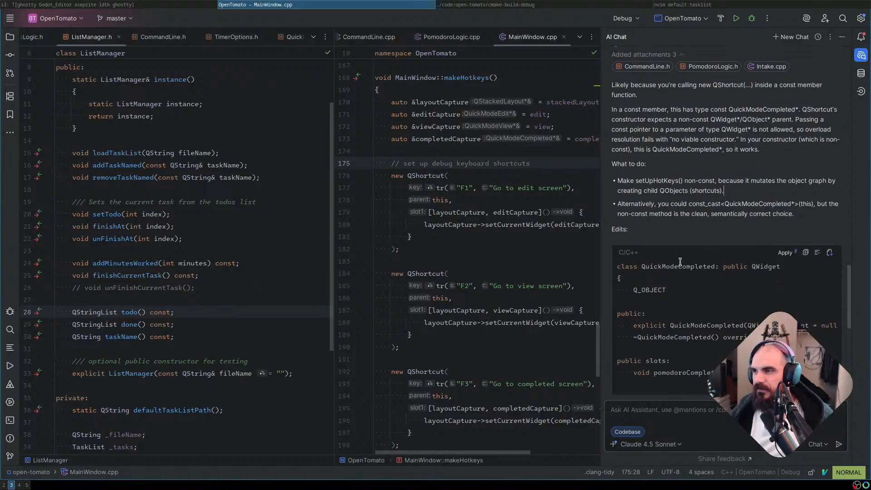
scroll(725, 220, "down", 15)
scroll(747, 221, "down", 6)
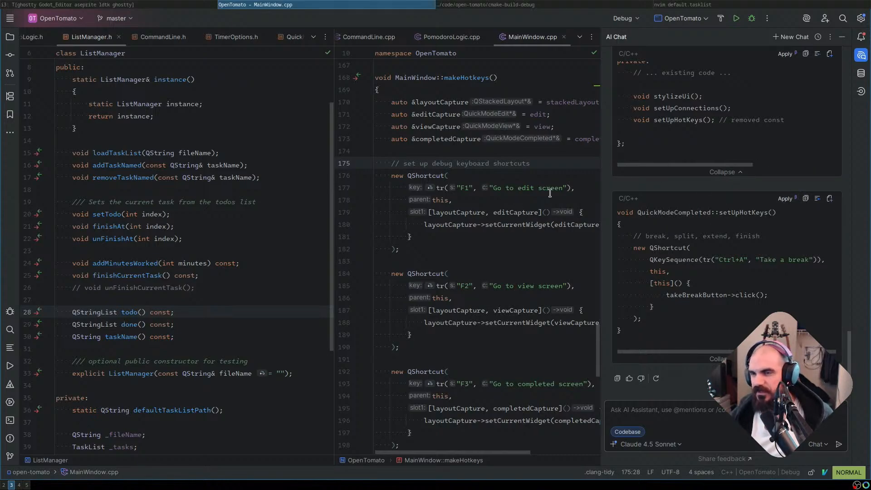
left_click(860, 57)
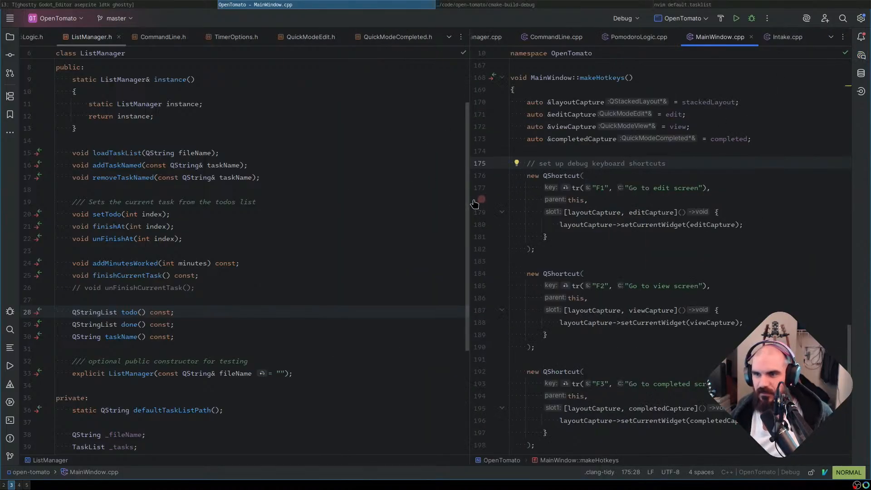
Compare the const and non-const method declarations in ListManager.h with the QShortcut blocks in MainWindow::makeHotkeys()
left_click_drag(471, 211, 465, 213)
left_click(562, 223)
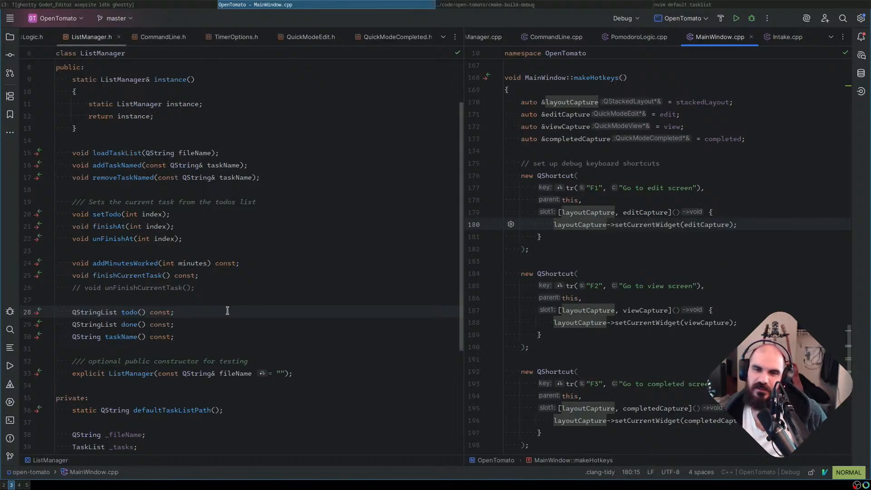
double_click(227, 263)
left_click(341, 236)
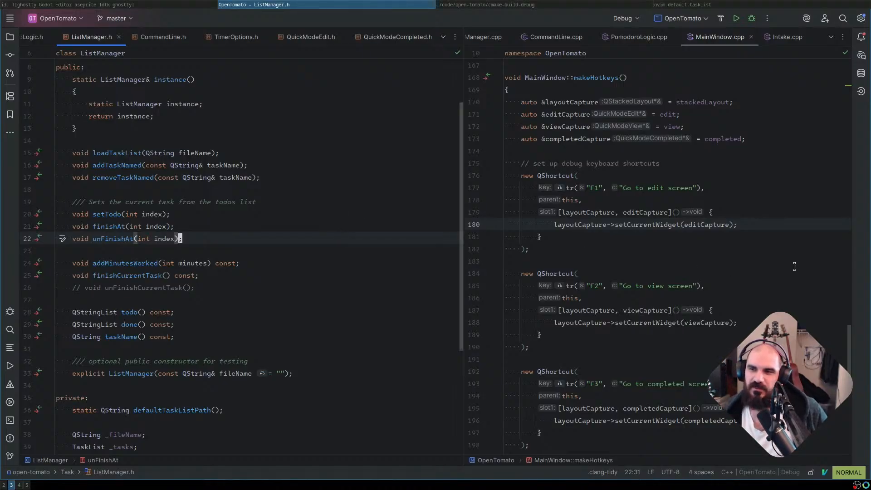
scroll(673, 254, "down", 2)
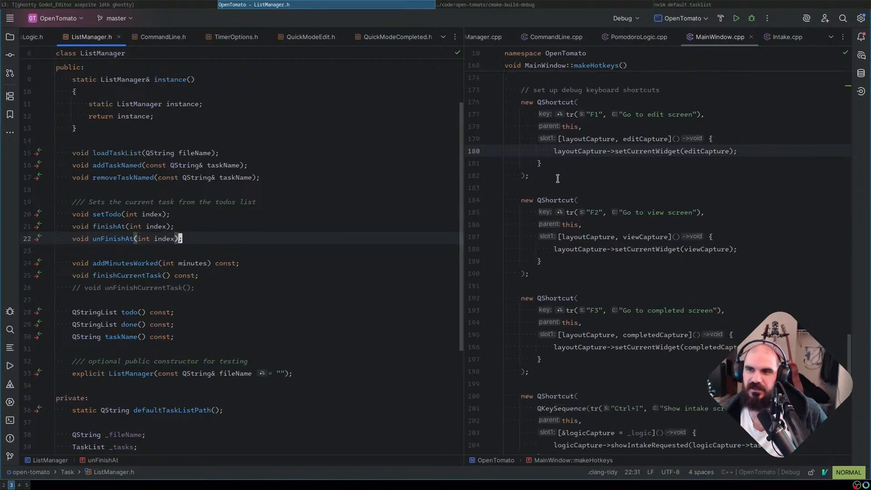
scroll(563, 193, "down", 3)
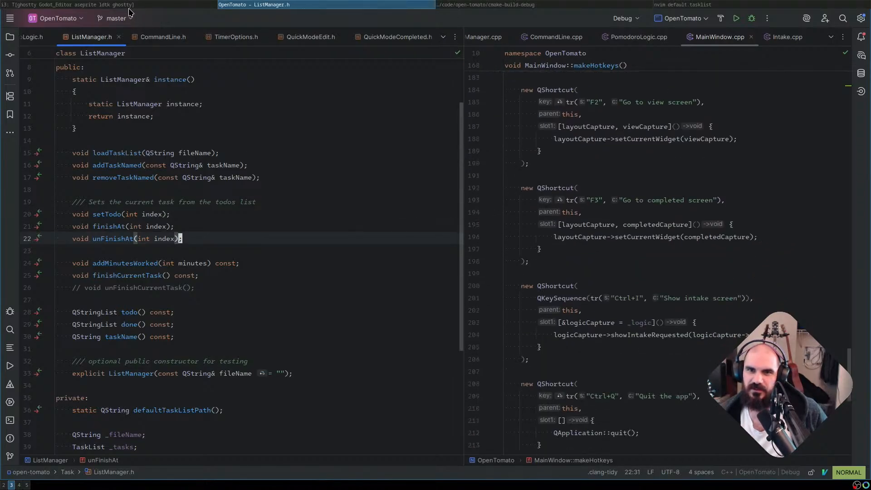
left_click_drag(676, 237, 680, 230)
left_click(674, 209)
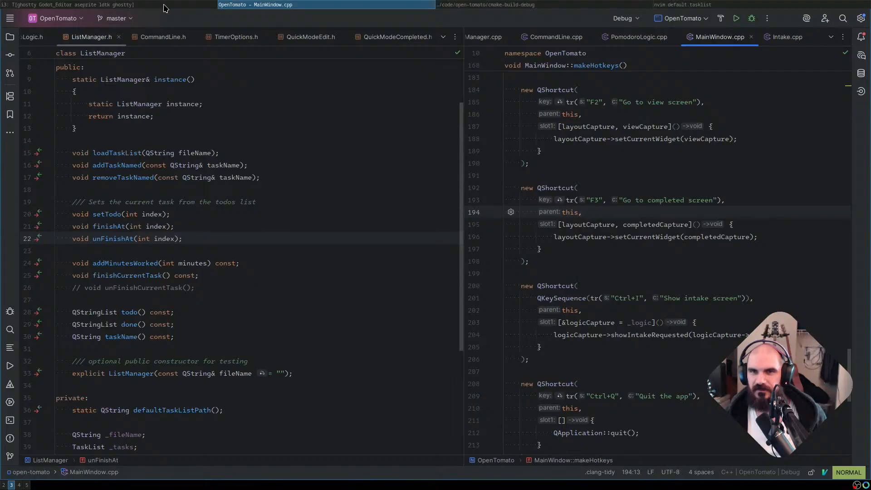
Switch to the ~/code/glove terminal and erase the recalled godot --rendering-driver opengl3 command from the prompt
key("super+Left")
left_click(268, 248)
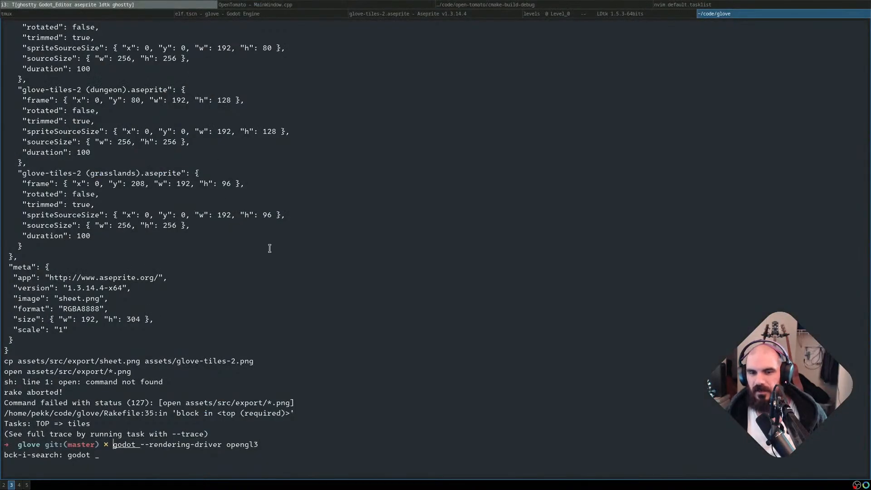
key("ctrl+e")
key("ctrl+w")
key("ctrl+w")
key("ctrl+w")
key("ctrl+w")
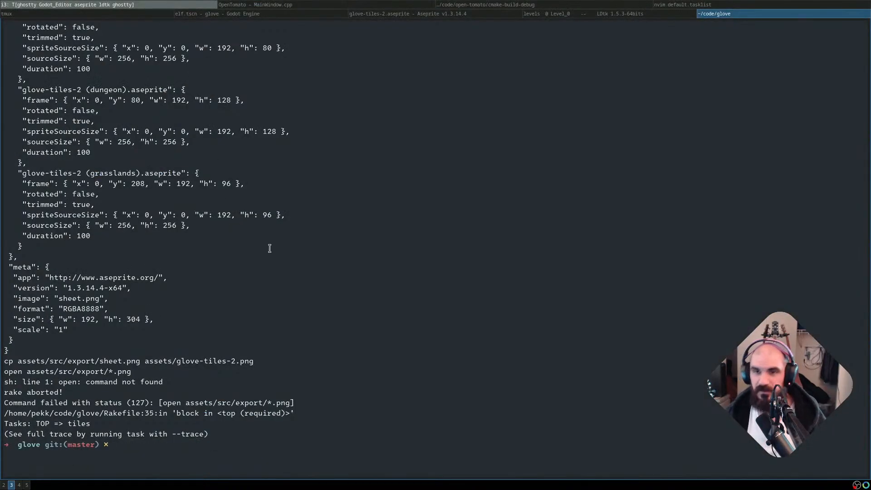
Switch to the Neovim session and go from the Rakefile to the _ready() function in breakable_wall.gd
key("super+Left")
key("super+Left")
key("super+Left")
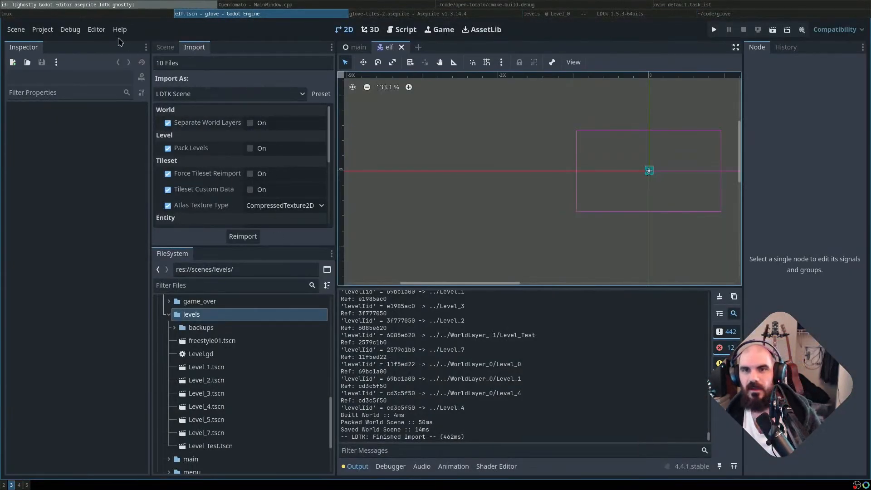
left_click(127, 14)
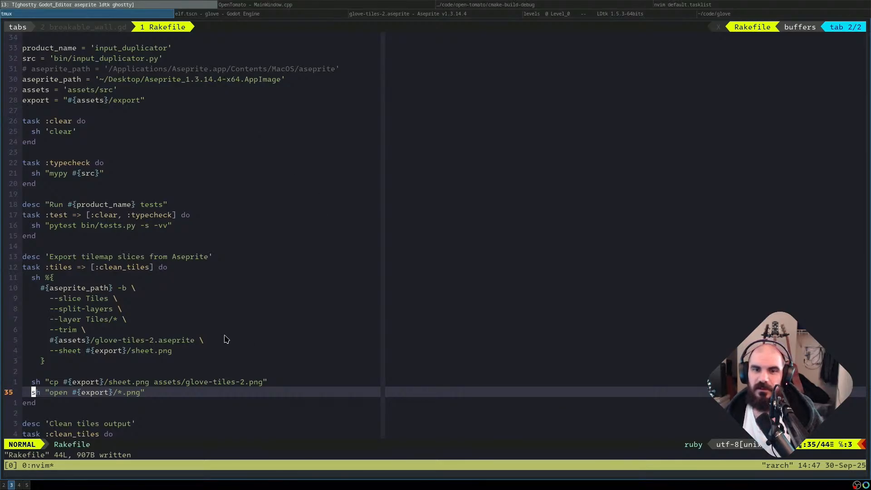
key("g")
key("t")
key("ctrl+n")
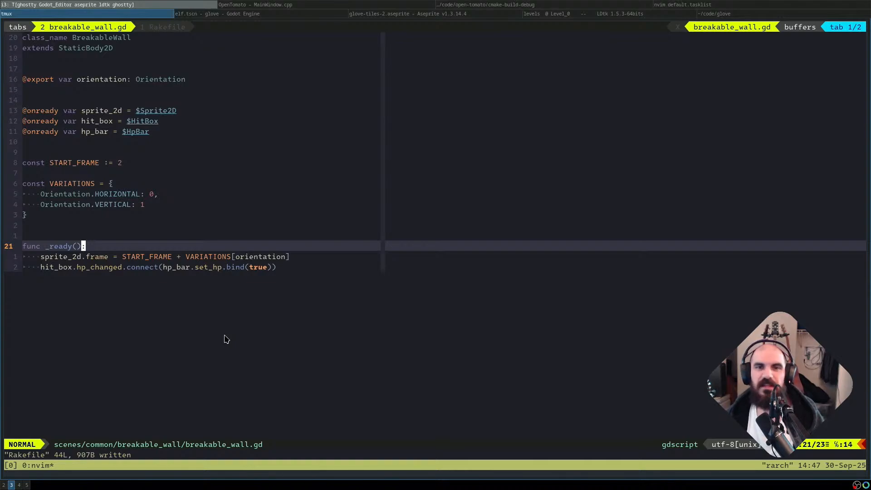
key("j")
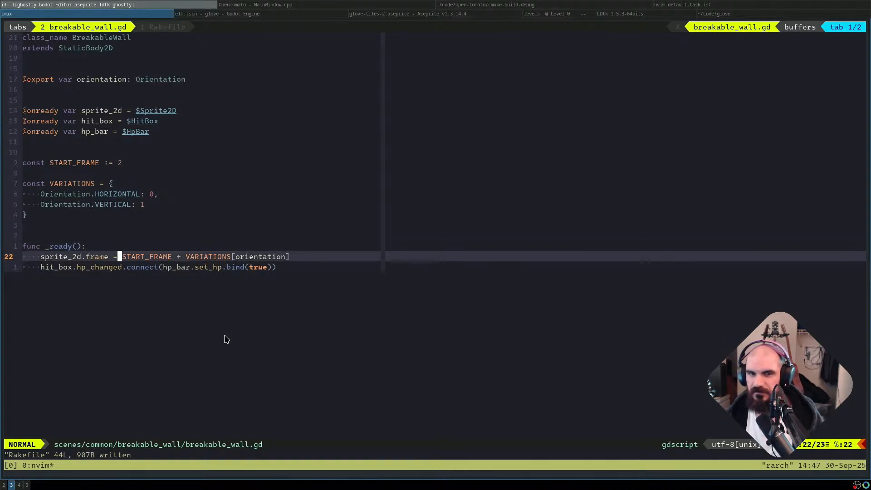
key("k")
Switch to Godot, hide the standard messages in the LDtk import output and examine the TileSetAtlasSource errors
key("super+l")
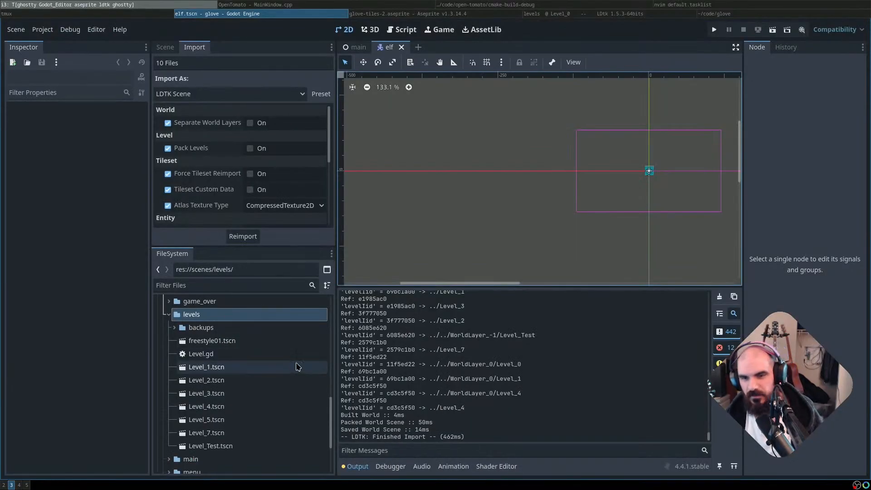
scroll(552, 403, "up", 12)
scroll(572, 398, "up", 17)
scroll(667, 416, "up", 5)
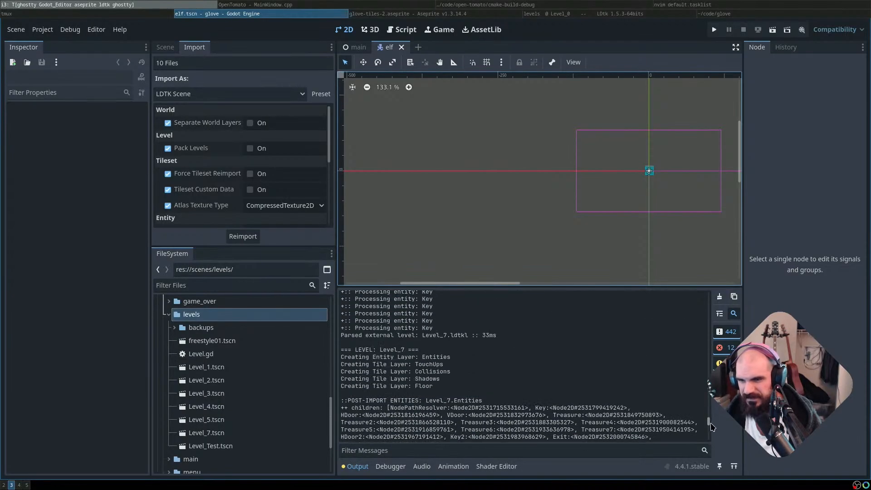
scroll(709, 420, "up", 10)
left_click_drag(709, 410, 709, 400)
left_click(734, 336)
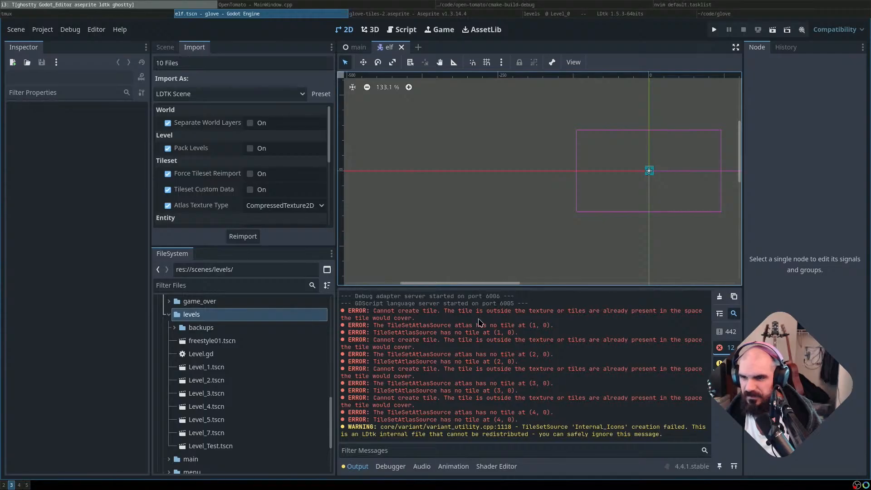
left_click_drag(500, 311, 624, 319)
left_click(621, 325)
Switch to LDtk, disable the first Dungeon rule of the Shadows layer and save the project
key("super+Right")
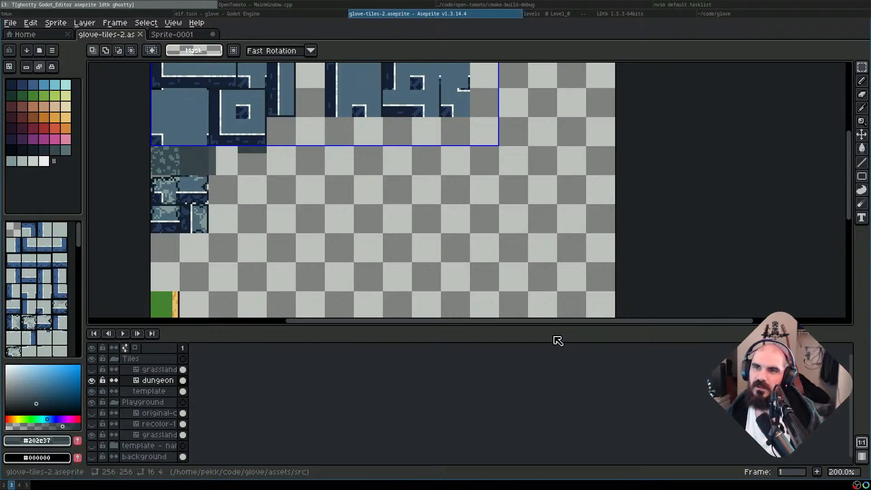
key("super+Right")
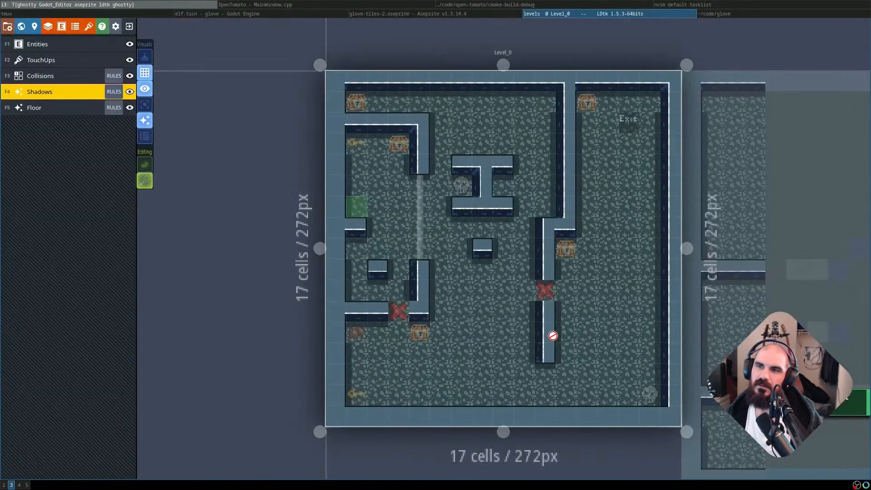
key("super+Left")
key("super+Right")
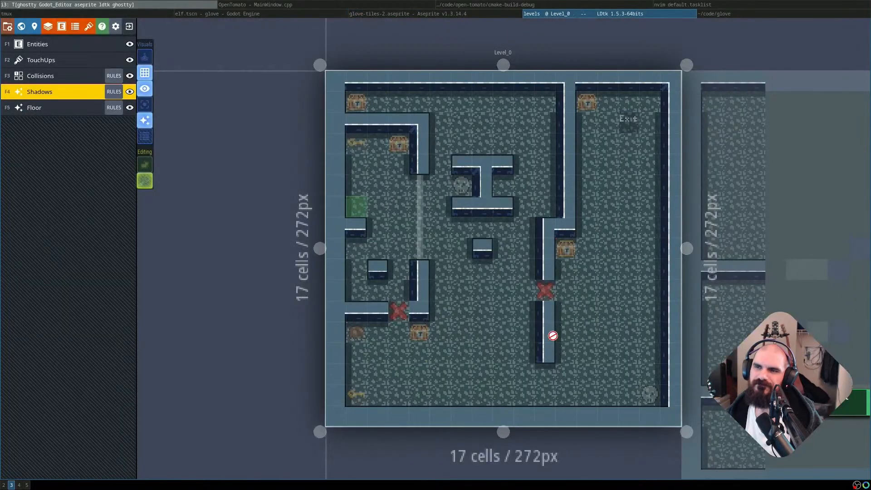
left_click(109, 96)
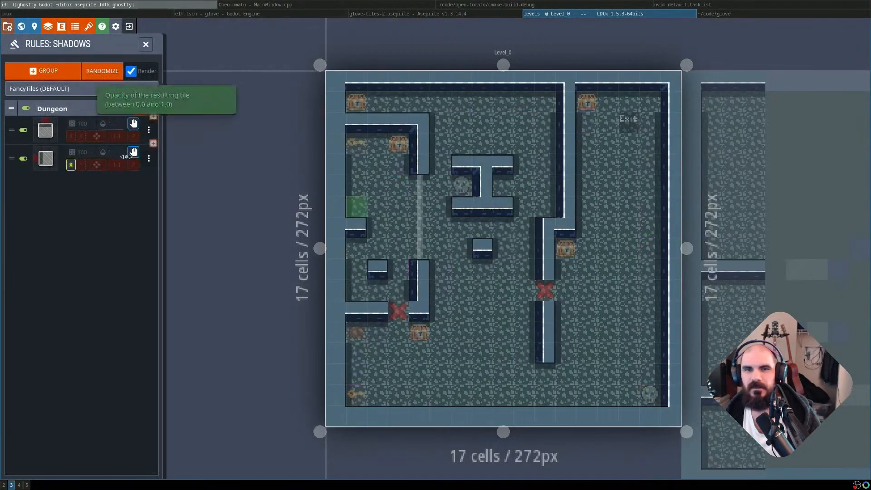
left_click(133, 124)
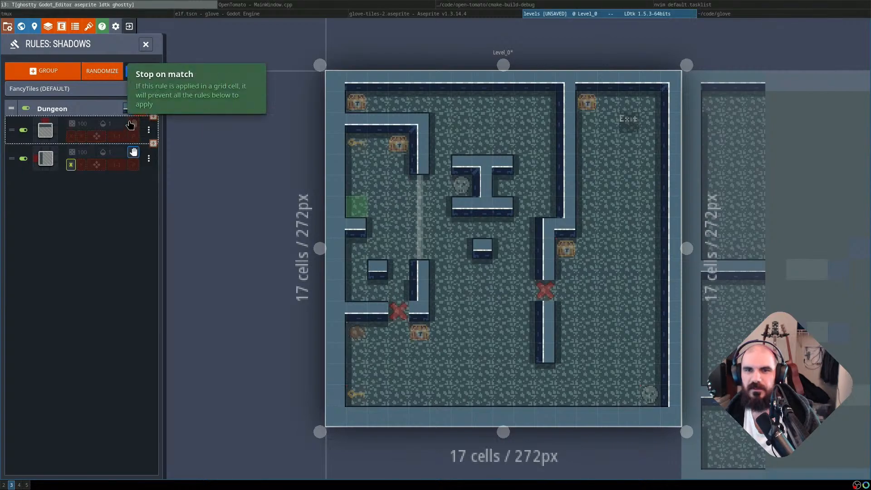
left_click(21, 133)
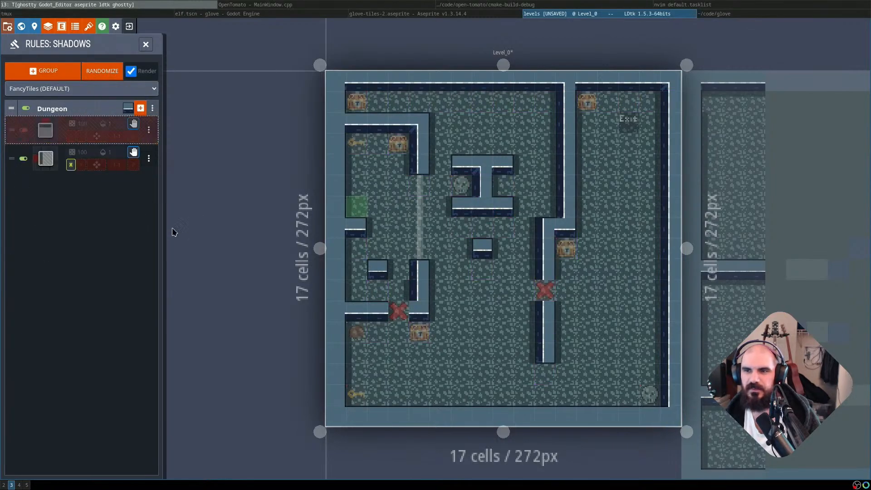
key("ctrl+s")
left_click(146, 44)
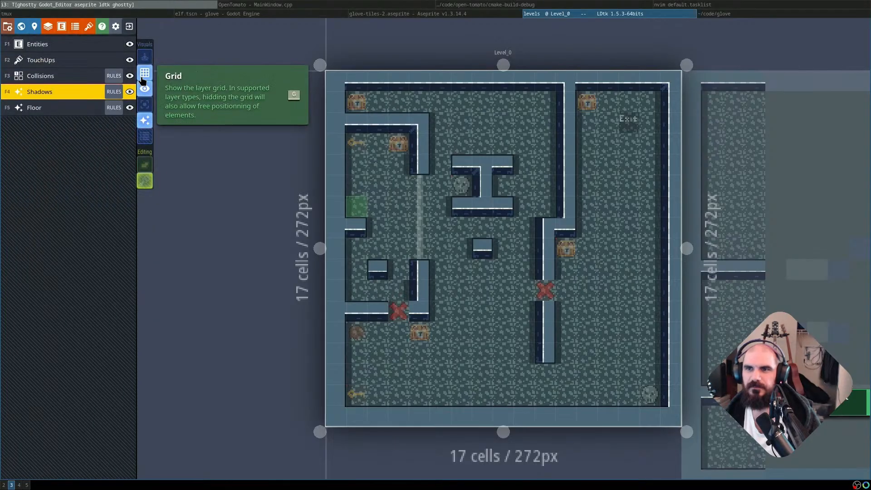
Return to the Godot editor and clear the messages in its output log
key("super+h")
key("super+h")
key("super+h")
key("super+l")
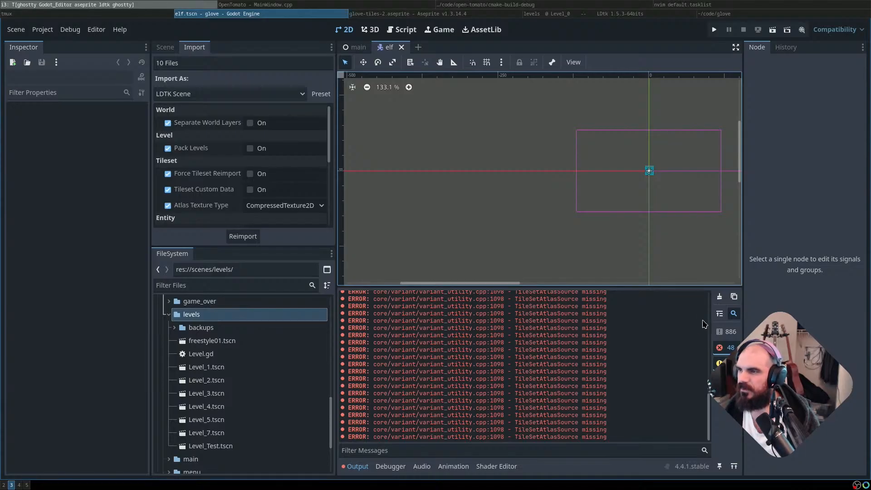
left_click(720, 296)
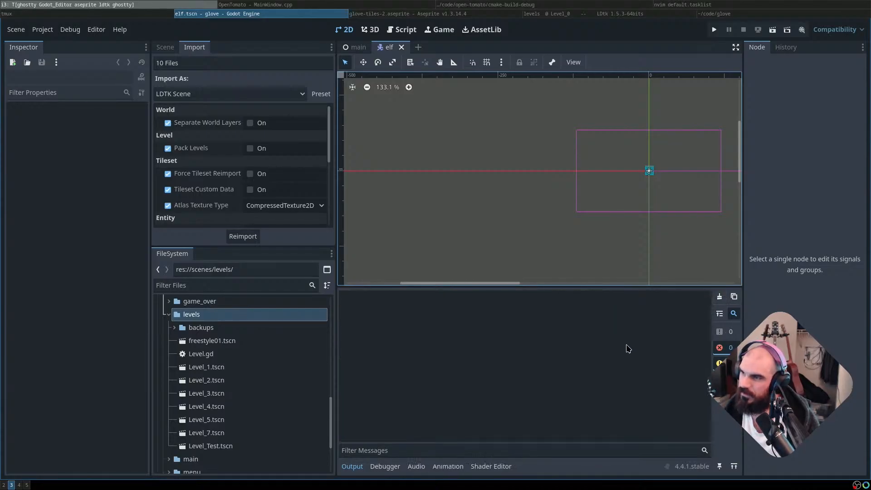
Run the glove project, start a game from its opening screens and close the game window
key("F5")
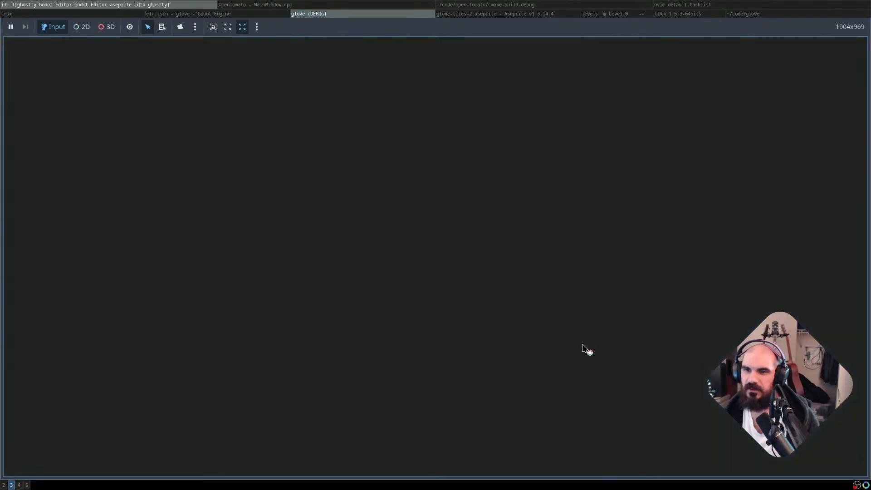
key("Return")
key("Return")
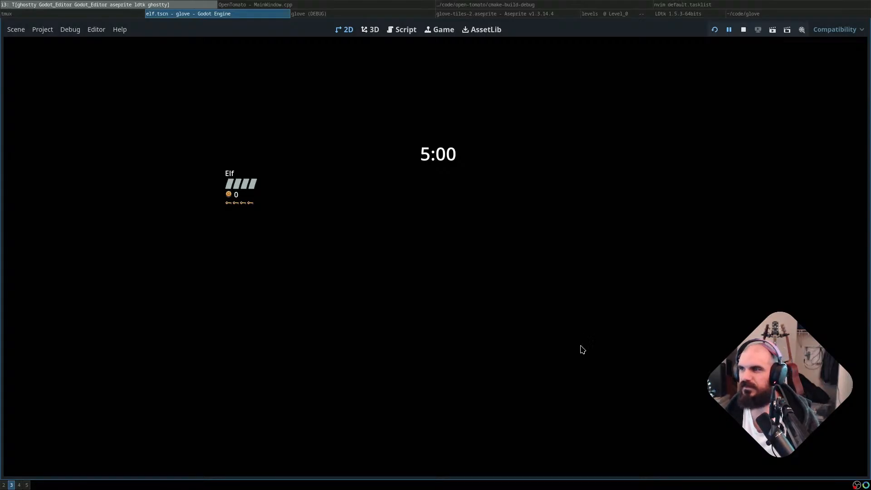
key("super+shift+q")
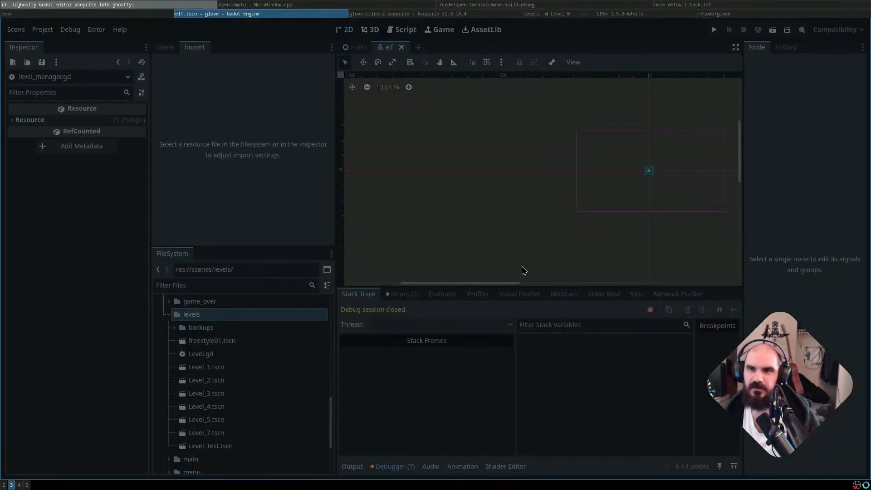
Close the Godot editor, relaunch Godot Engine from the application launcher and reopen the glove project
key("super+shift+q")
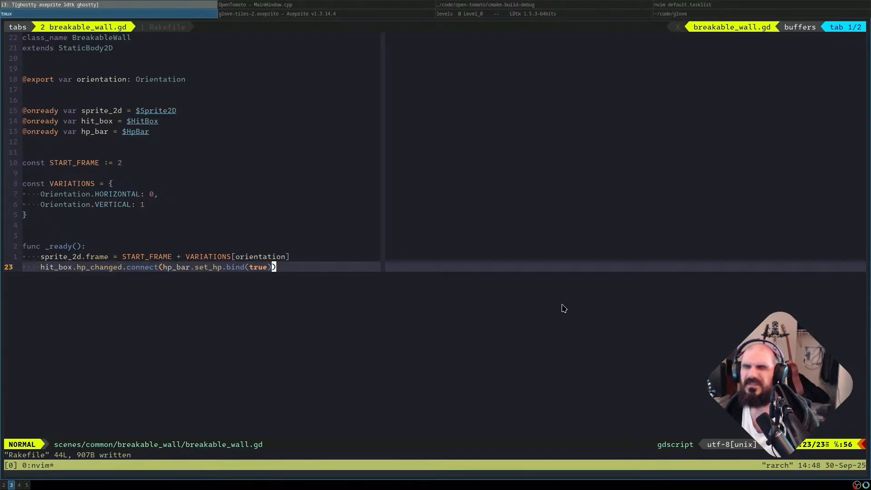
key("super+d")
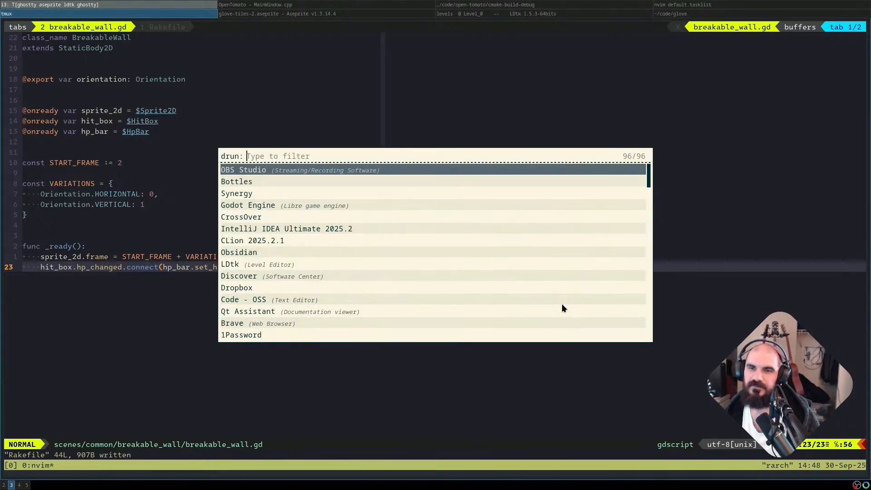
type("godot")
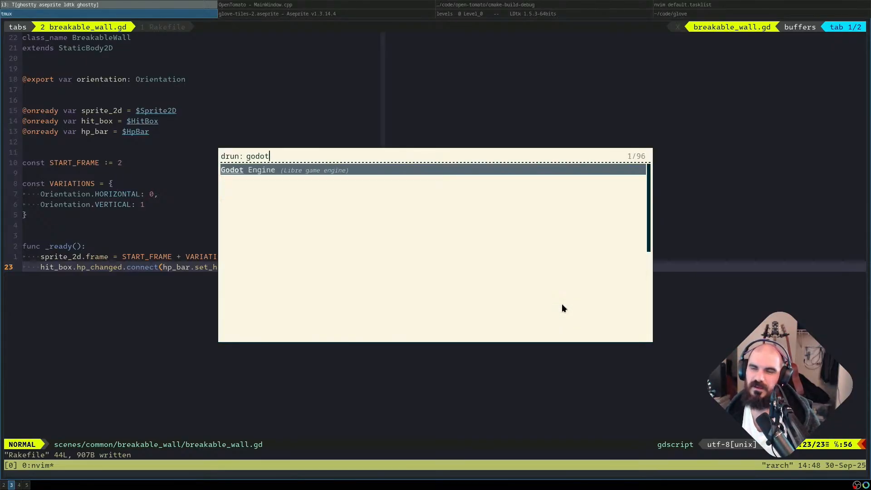
key("Return")
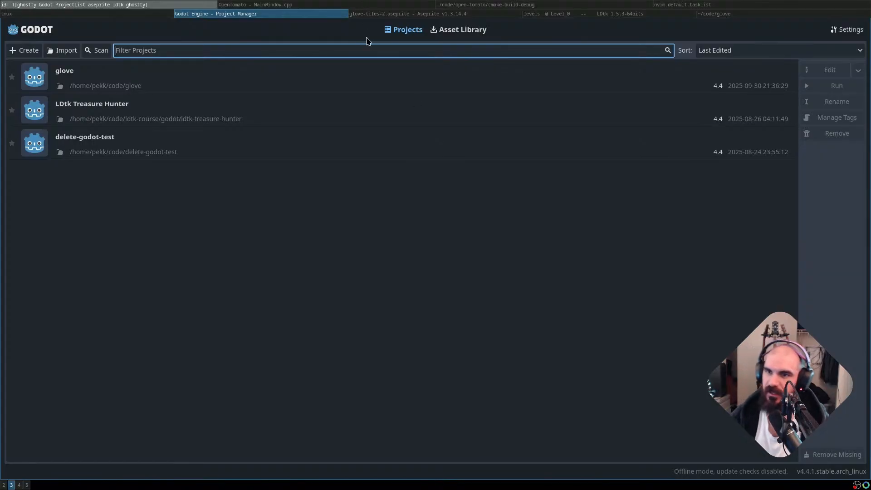
left_click(389, 75)
double_click(389, 75)
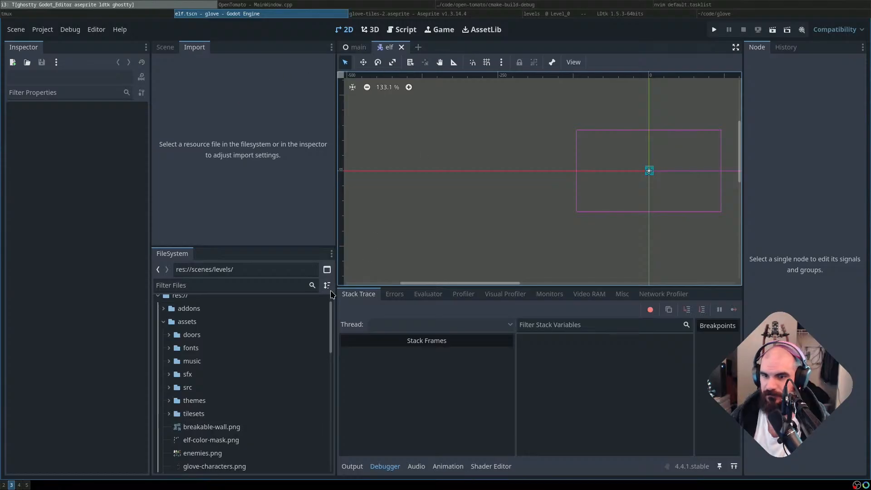
Select levels.ldtk in the project's scenes folder and reimport it as an LDTK Scene with the existing import settings
scroll(232, 415, "down", 3)
scroll(233, 412, "down", 7)
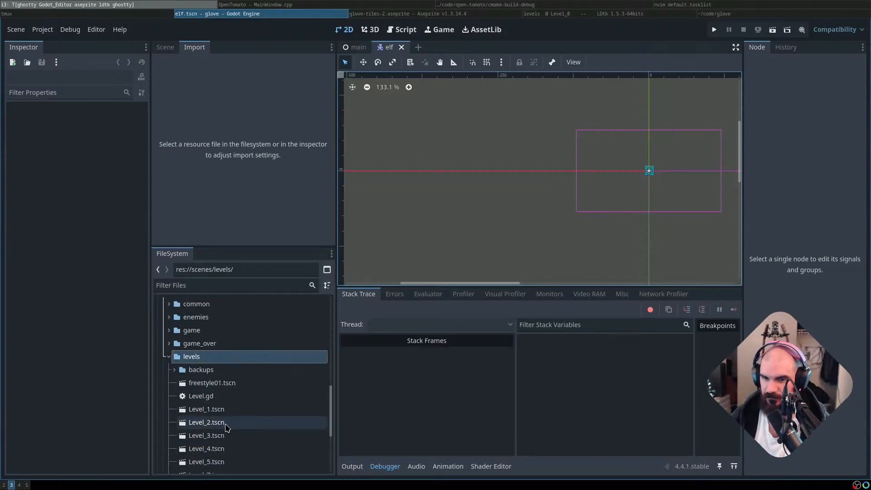
scroll(240, 406, "down", 3)
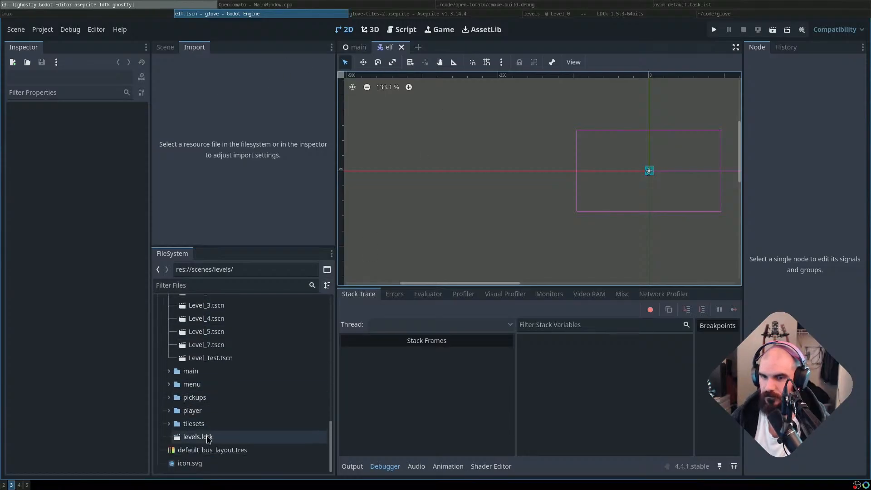
left_click(213, 436)
left_click(252, 236)
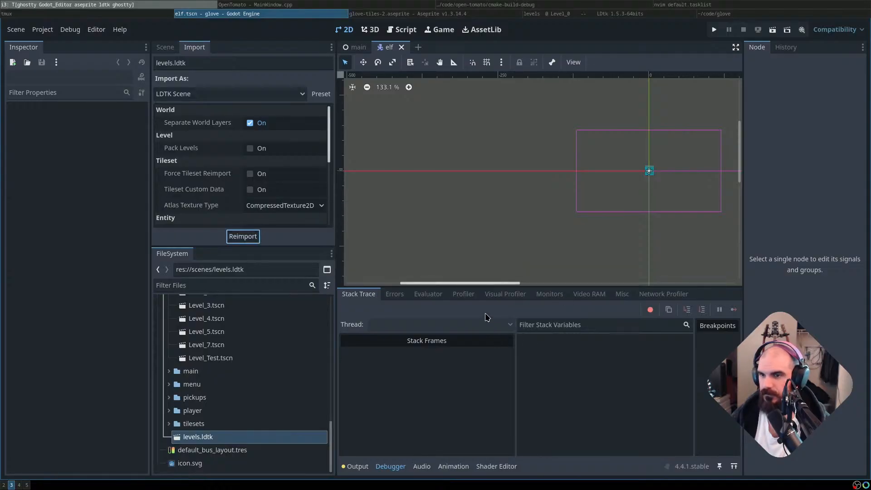
Open the output log and read the tile creation and TileSetAtlasSource errors from the levels.ldtk reimport
left_click(350, 466)
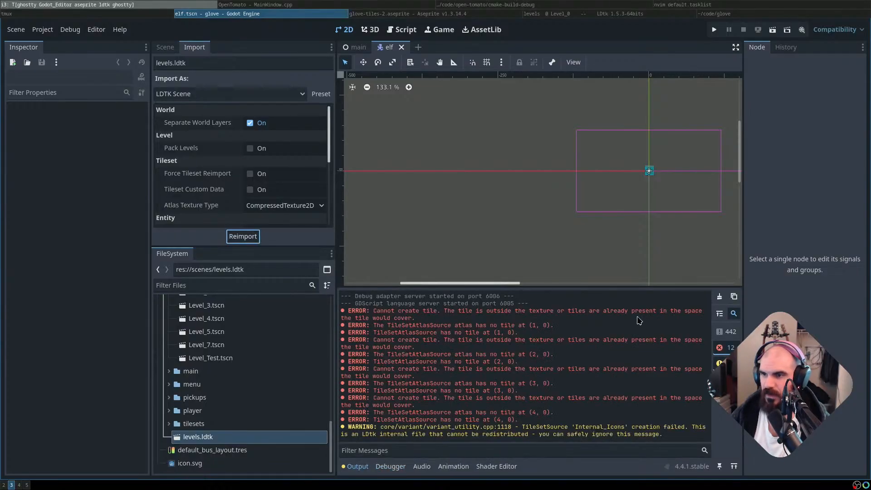
left_click_drag(498, 318, 585, 325)
left_click(604, 329)
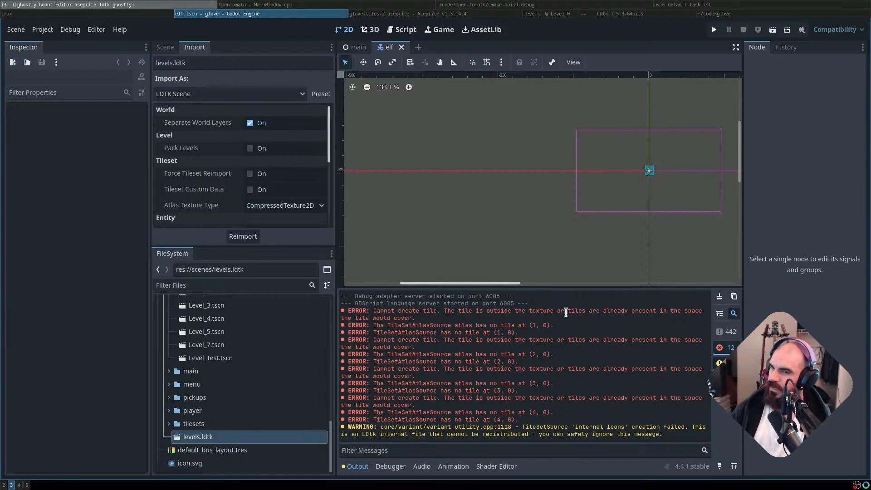
double_click(416, 326)
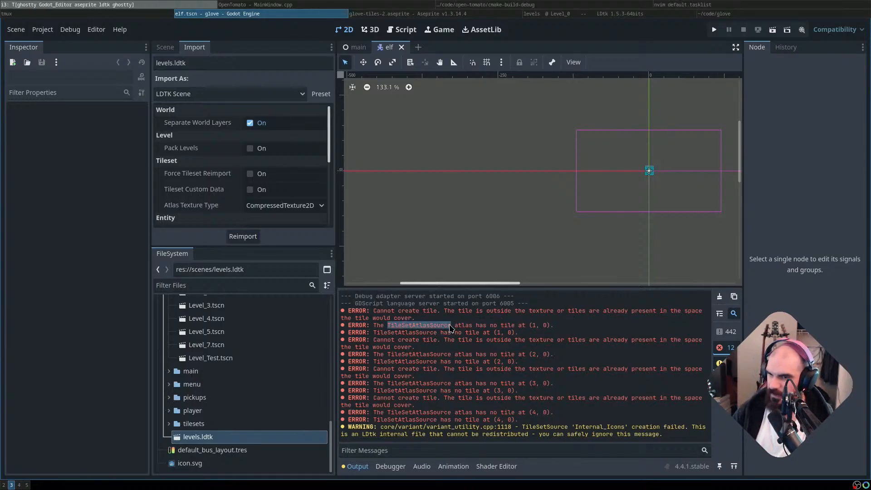
double_click(440, 327)
left_click(441, 329)
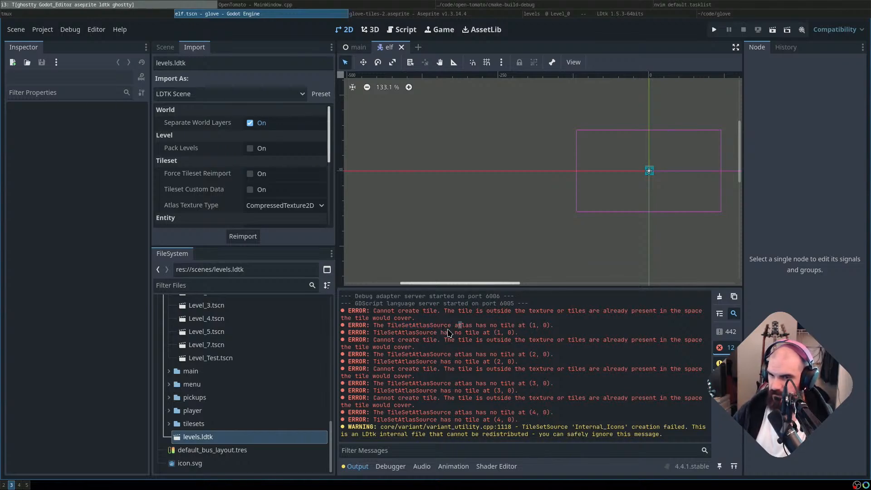
left_click_drag(522, 327, 577, 329)
left_click_drag(444, 339, 492, 344)
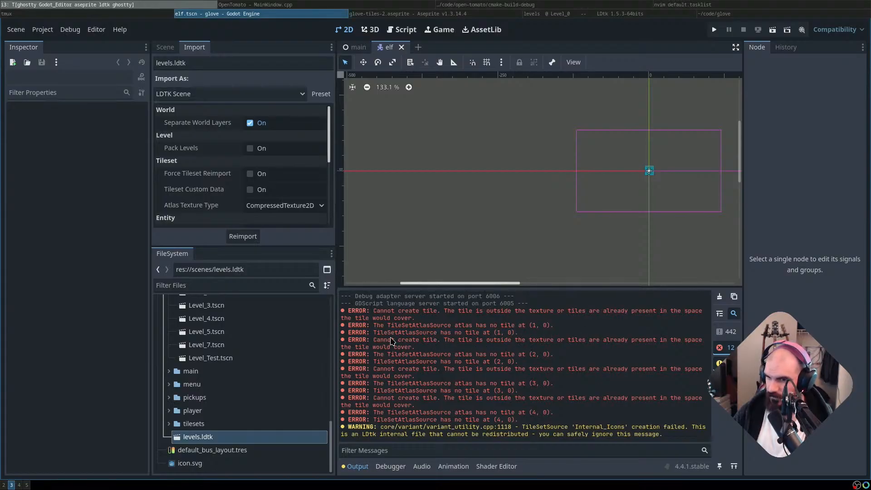
left_click_drag(392, 340, 489, 346)
left_click(494, 348)
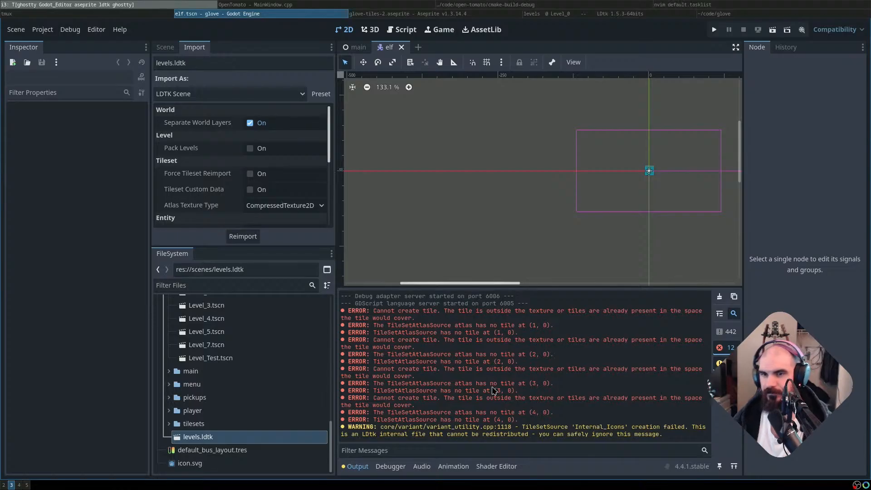
Switch to LDtk, hide the Shadows layer in Level_0 and save the project
key("super+l")
key("super+l")
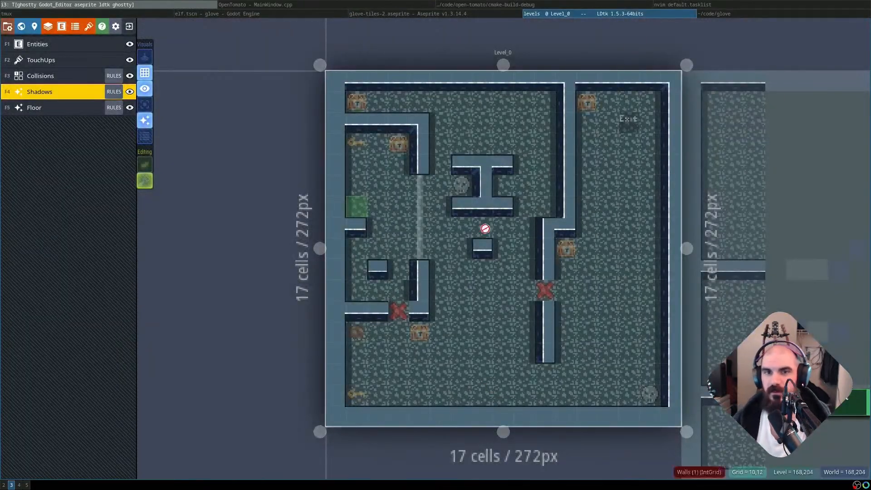
left_click(129, 93)
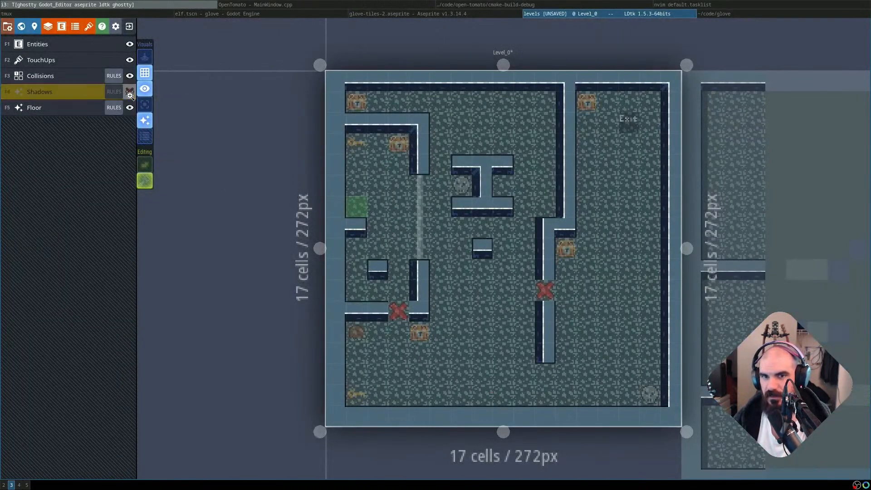
key("ctrl+s")
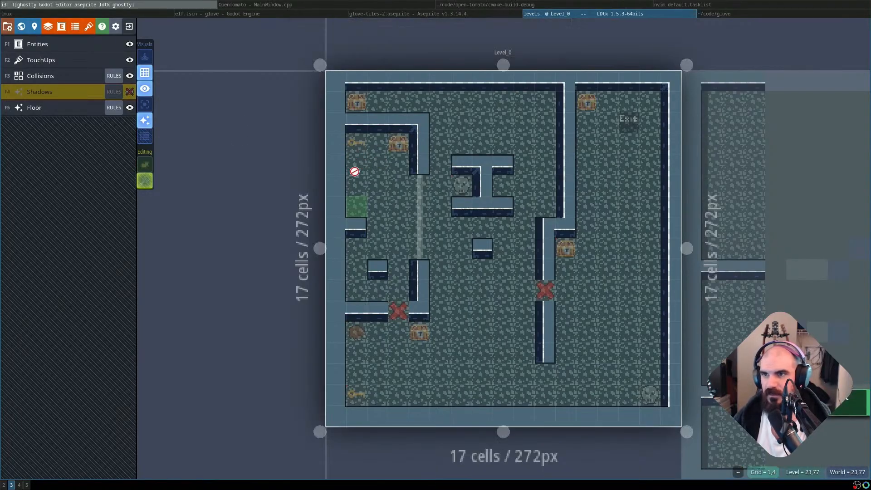
Return to the Godot editor and check the output log after the saved level change
key("super+h")
key("super+h")
key("super+h")
key("super+l")
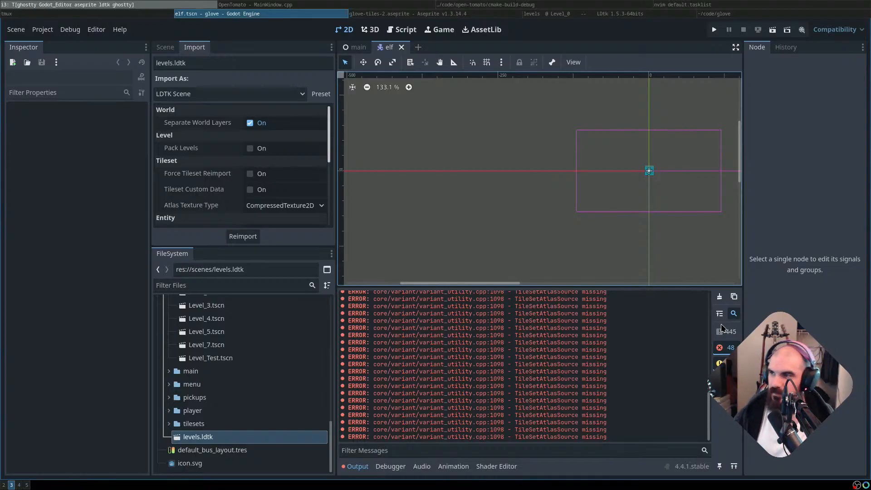
Switch to the terminal, look up the earlier godot launch command in the shell history and clear the prompt
key("super+Right")
key("super+Right")
key("super+Right")
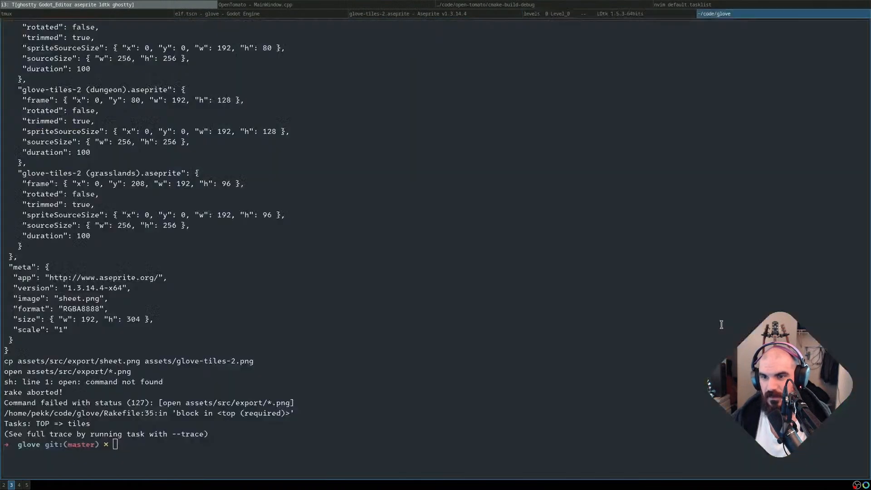
key("ctrl+r")
type("godo")
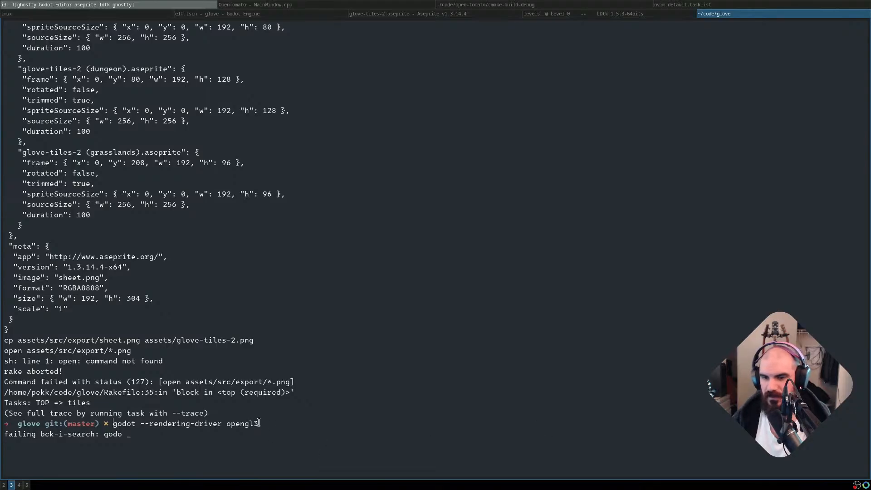
left_click_drag(259, 423, 326, 424)
left_click(201, 427)
left_click_drag(188, 427, 230, 428)
left_click(246, 428)
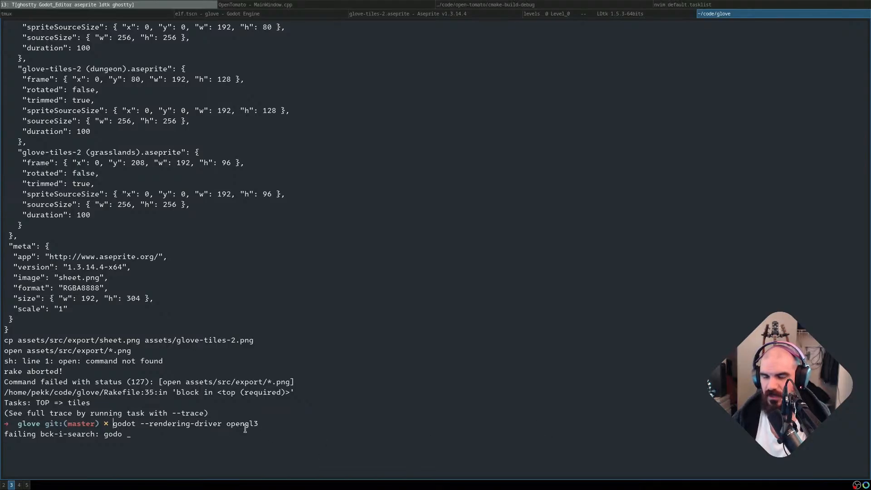
mouse_move(121, 423)
left_mouse_down()
mouse_move(260, 423)
mouse_move(132, 434)
mouse_move(122, 424)
left_mouse_up()
left_click(241, 425)
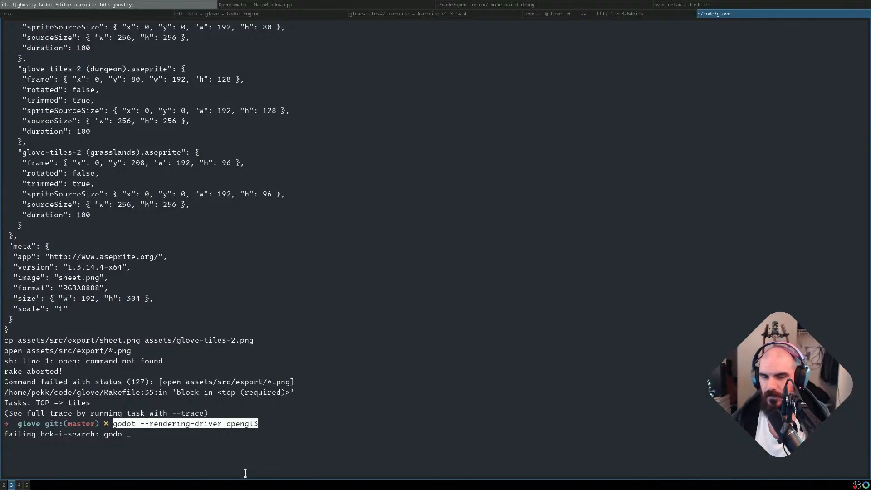
key("Escape")
key("ctrl+u")
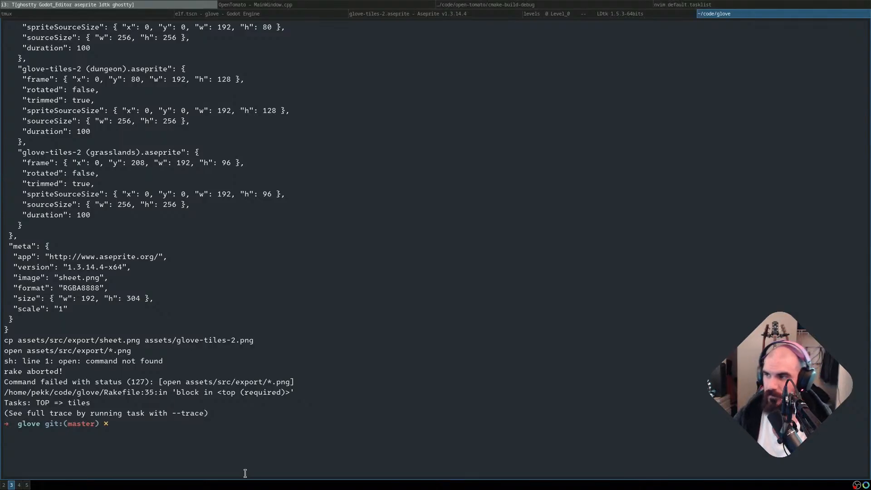
key("super+Left")
key("super+Left")
key("super+Left")
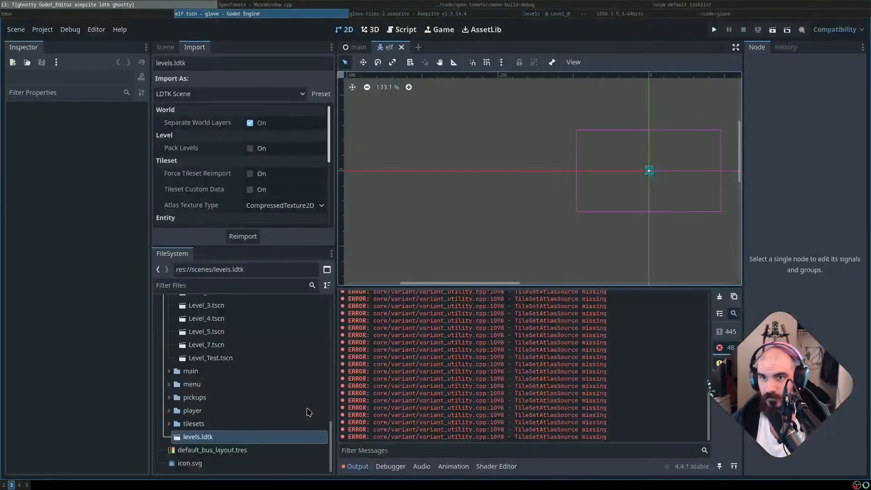
key("super+Left")
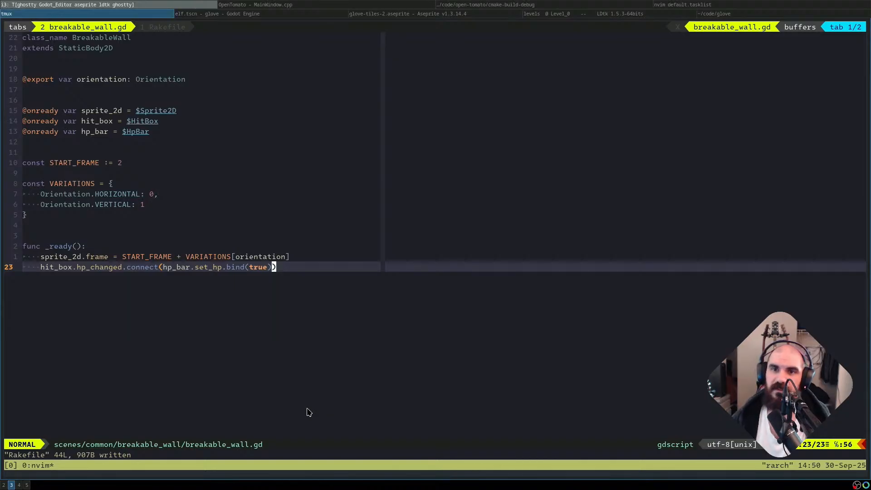
key("super+Right")
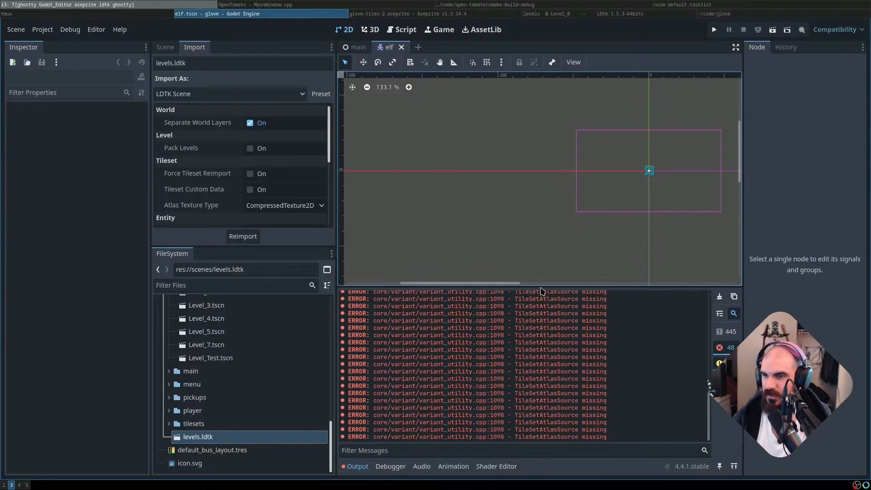
left_click_drag(545, 285, 544, 289)
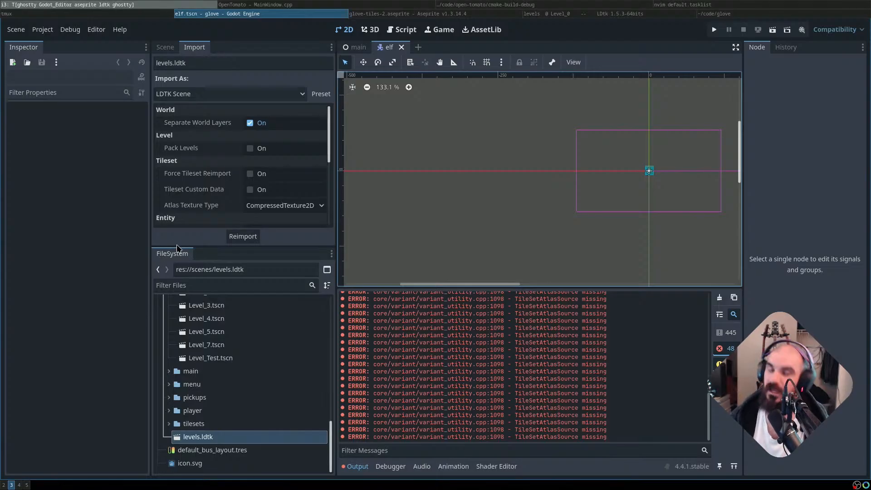
Switch to the terminal, browse back through its earlier commands and clear the prompt
key("super+Right")
key("super+Right")
key("super+Right")
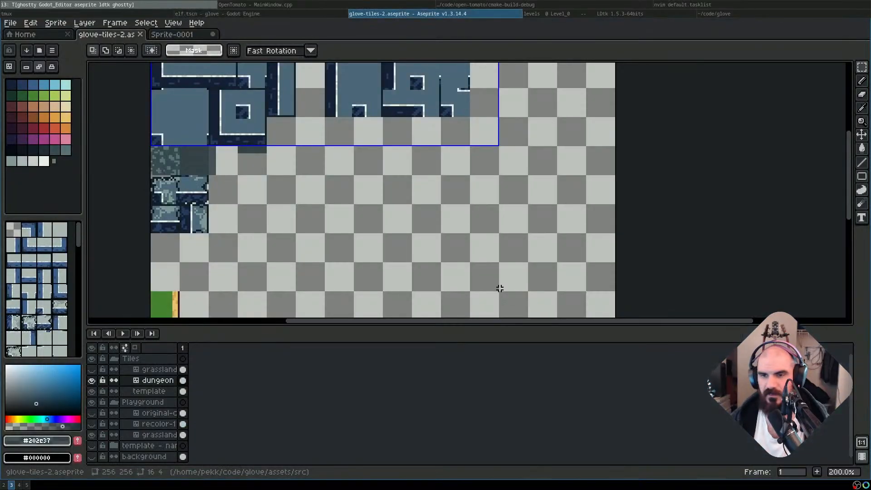
type("killall -9 godot")
key("Up")
key("Up")
key("Up")
key("super+d")
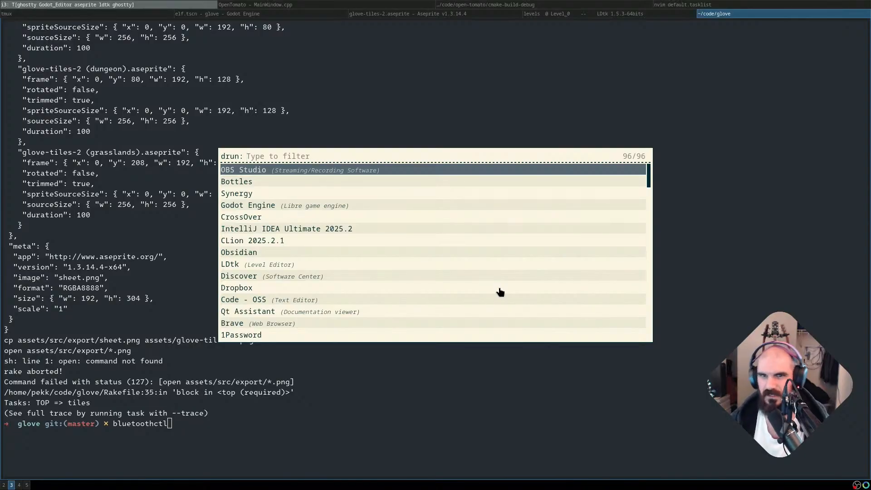
key("Escape")
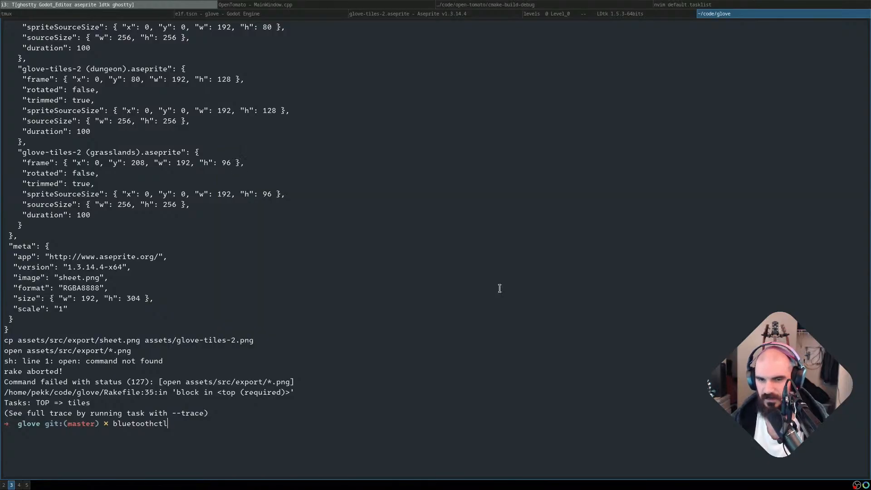
key("ctrl+u")
Recall the command "godot --rendering-driver opengl3" from the shell history onto the prompt
key("ctrl+r")
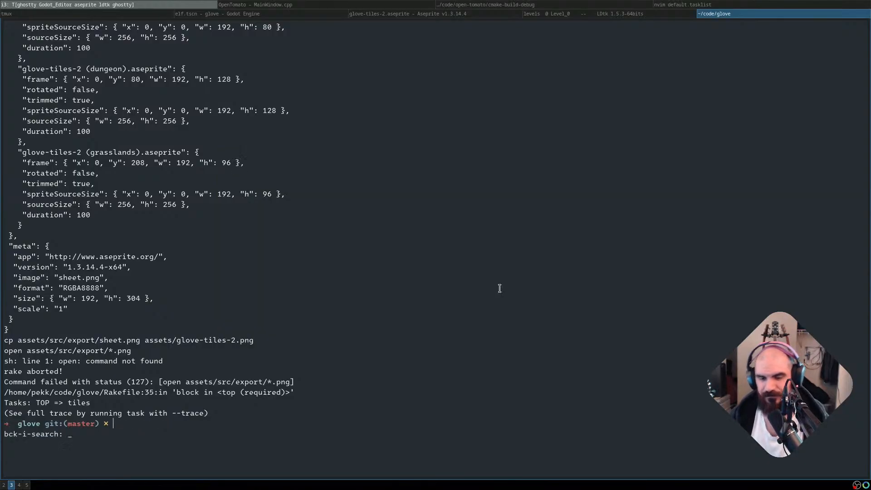
type("gudo godot")
key("ctrl+u")
key("ctrl+r")
type("godot")
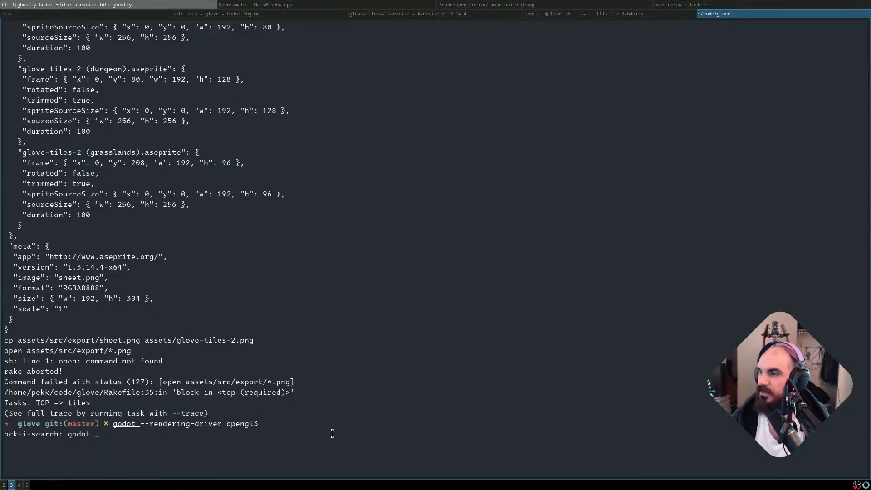
key("End")
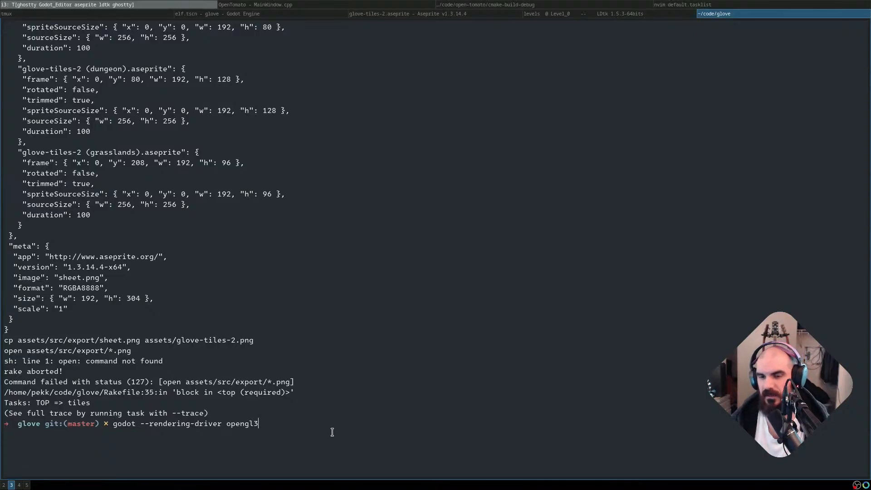
key("super+Left")
key("super+Left")
key("super+Left")
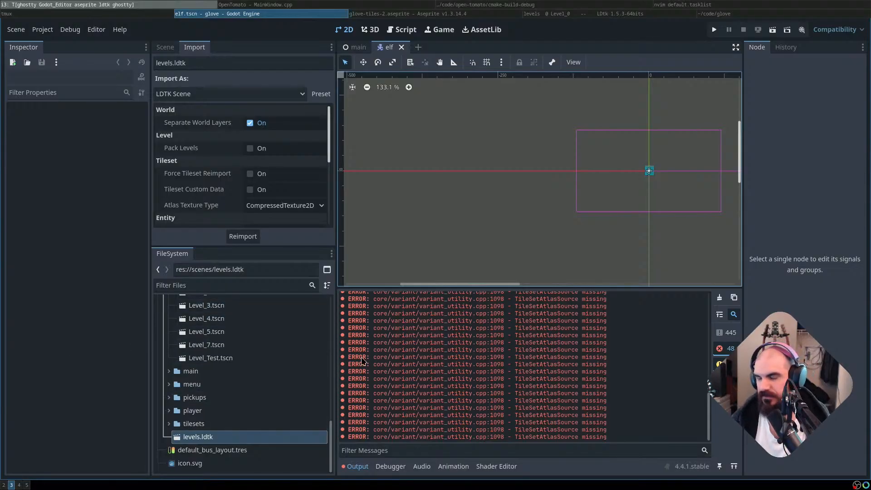
scroll(624, 215, "down", 2)
left_click_drag(597, 205, 424, 207)
scroll(538, 216, "up", 2)
left_click_drag(531, 200, 631, 217)
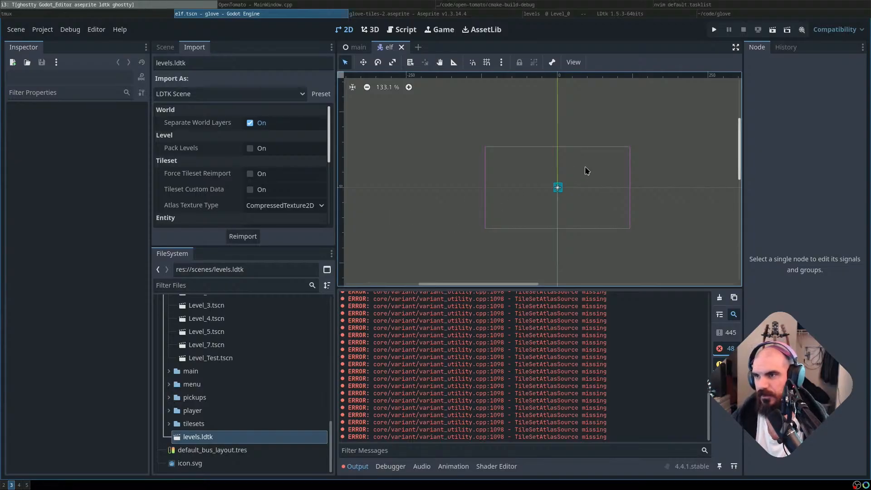
left_click_drag(593, 157, 524, 159)
scroll(515, 166, "down", 1)
scroll(492, 185, "up", 2)
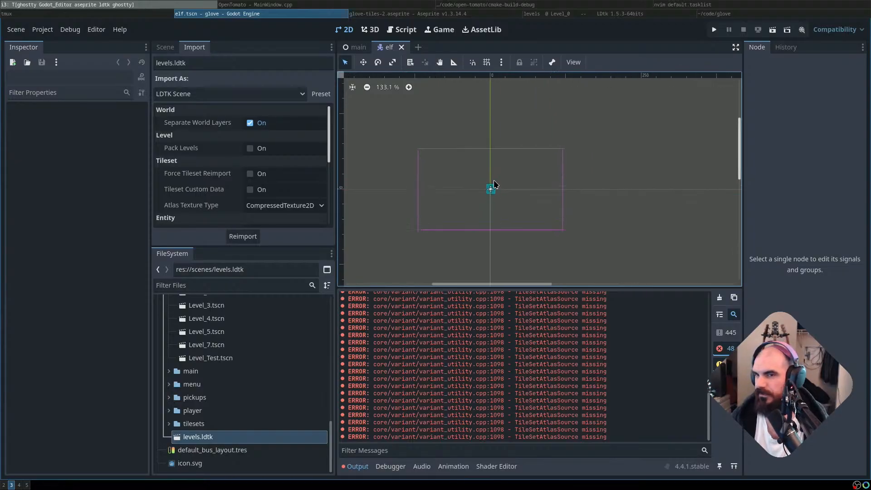
mouse_move(500, 194)
left_mouse_down()
mouse_move(503, 170)
mouse_move(490, 185)
left_mouse_up()
scroll(511, 166, "up", 1)
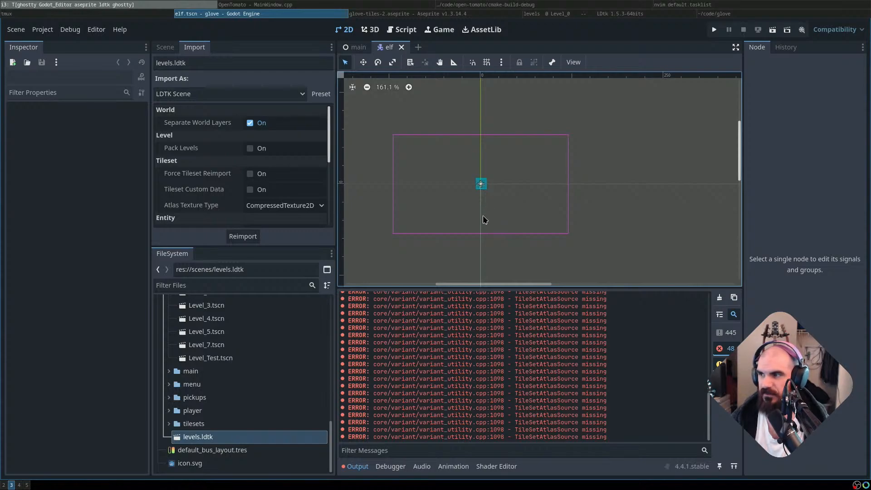
scroll(449, 214, "up", 1)
left_click_drag(490, 201, 519, 200)
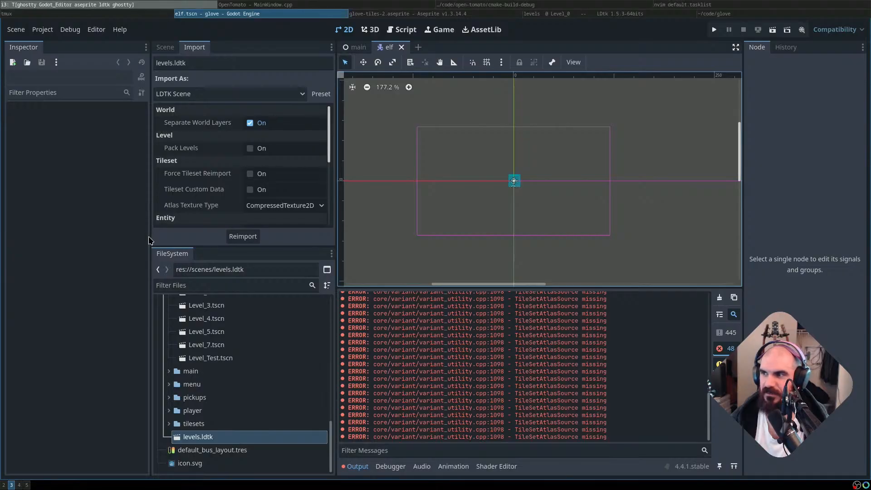
key("super+h")
key("super+h")
key("super+l")
key("super+l")
key("super+l")
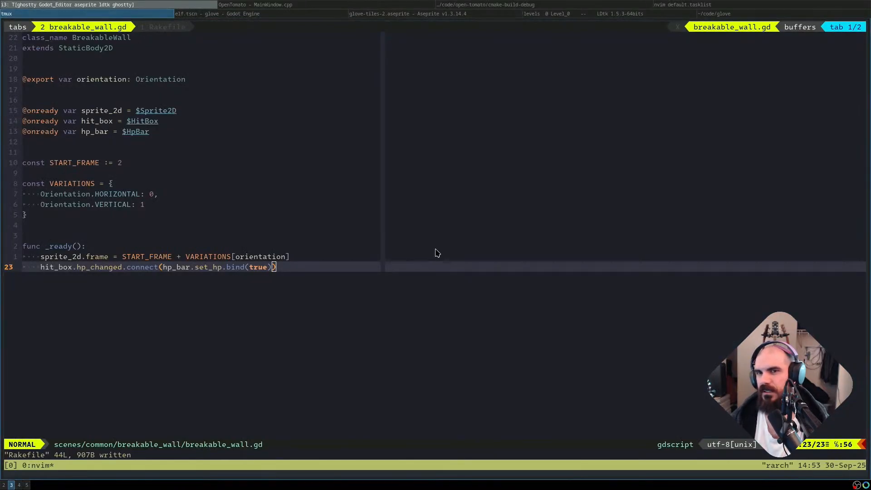
Switch to the browser, search the web for "niri wm" and open the YaLTeR/niri GitHub repository
key("super+2")
key("ctrl+t")
type("niri wm")
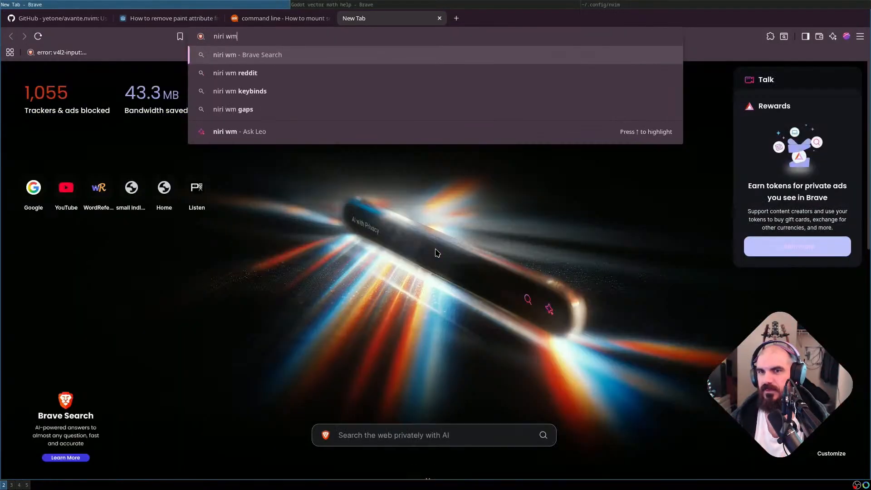
key("Return")
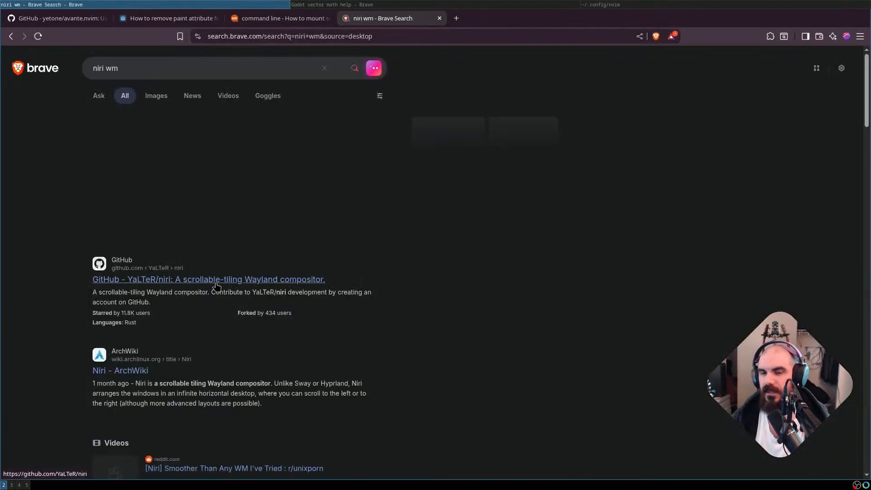
left_click(238, 280)
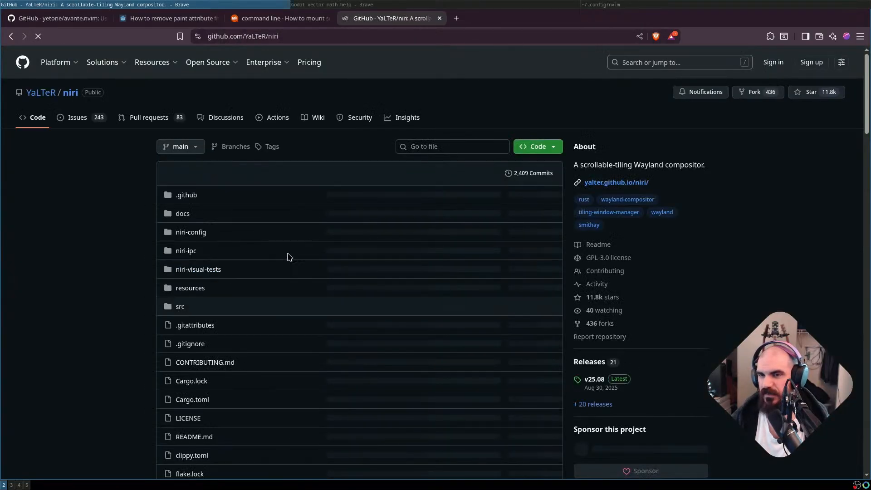
Examine the niri README's screenshot of the scrollable window layout at full size, and close the image
scroll(357, 261, "down", 5)
scroll(357, 261, "down", 5)
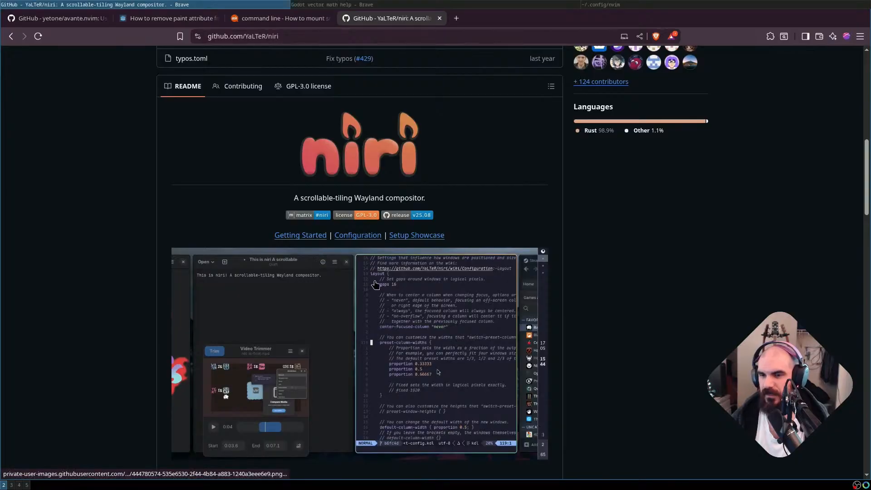
scroll(363, 312, "down", 2)
scroll(383, 300, "down", 2)
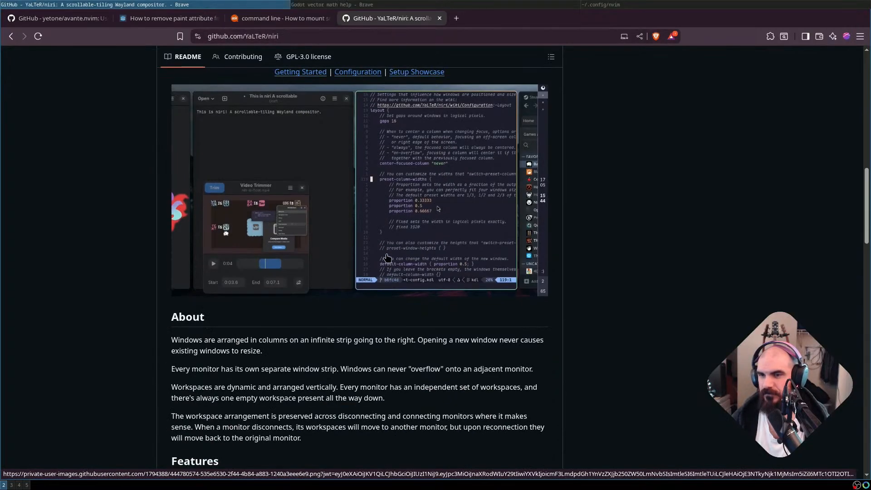
left_click(387, 257)
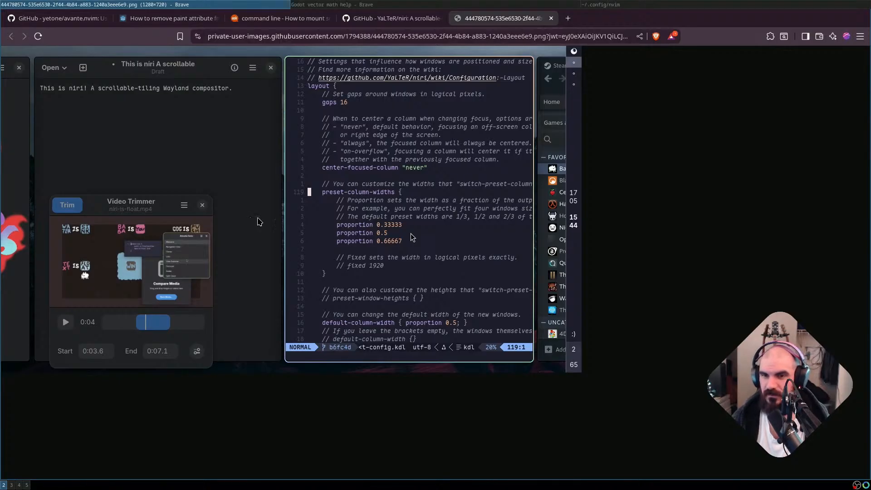
middle_click(467, 22)
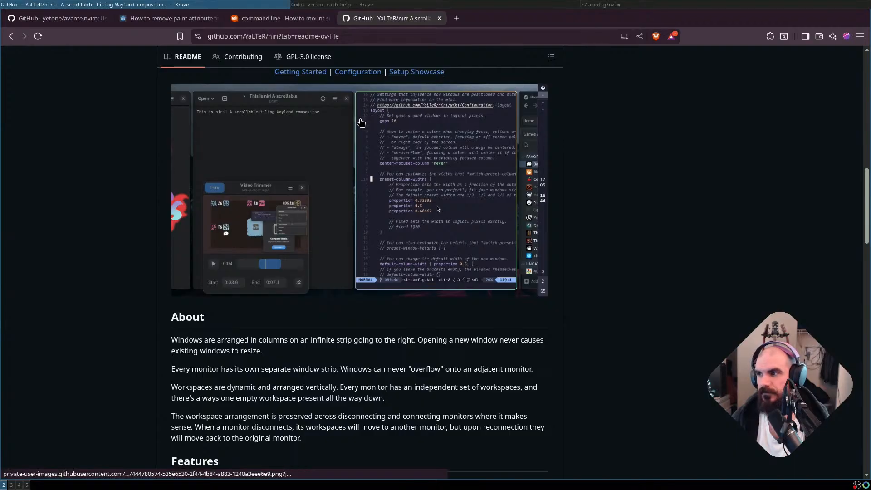
Switch to the terminal in ~/.config/nvim and show the path completions for "ls ~/.config/"
key("super+l")
key("super+l")
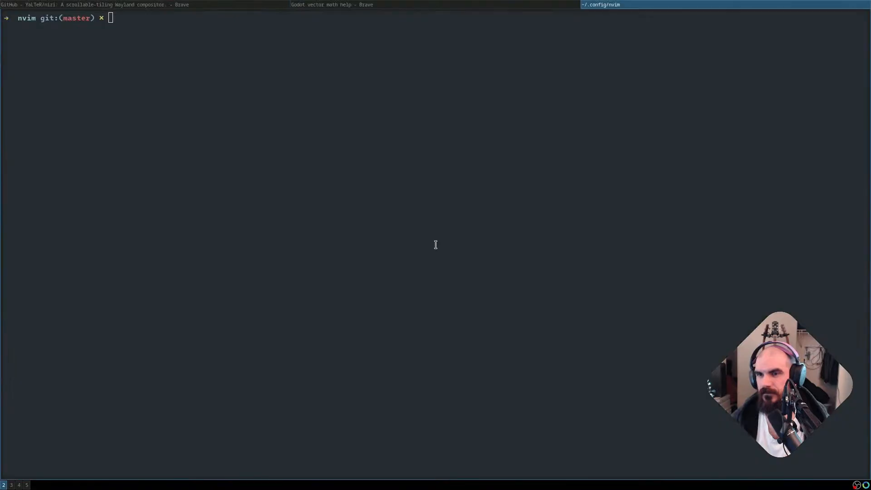
type("ls ~")
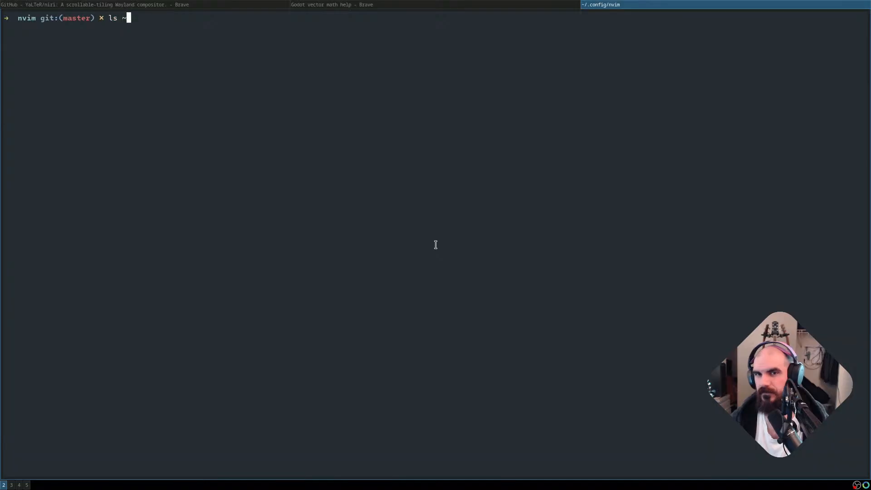
type("/.config/")
key("Tab")
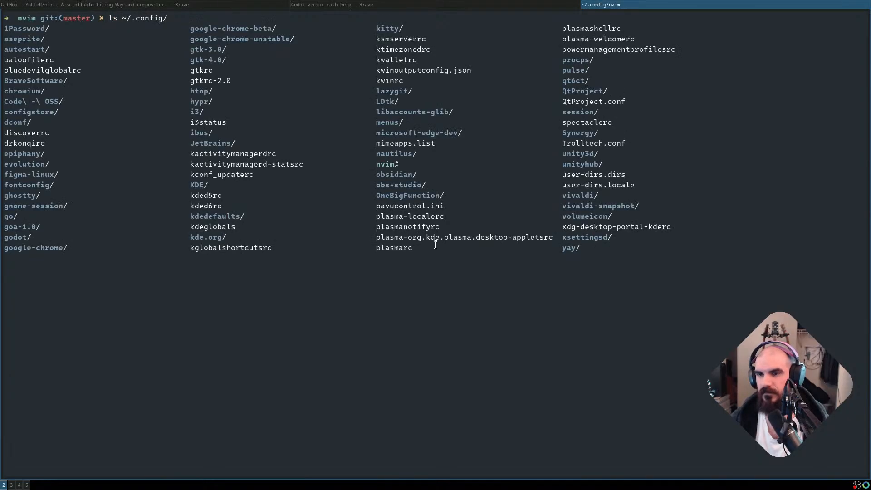
type("n")
key("BackSpace")
key("Tab")
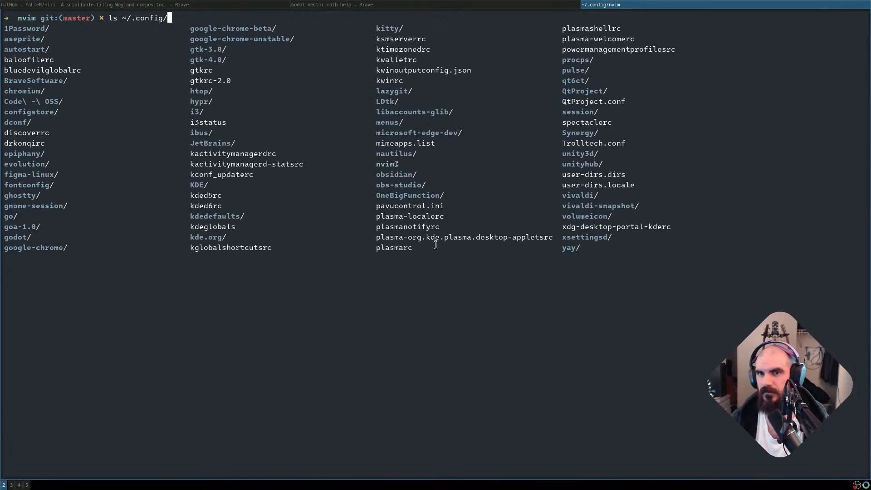
Check ~/.config/ for an entry starting with "ni" through path completion, and erase the unrun command
type("ni")
key("Tab")
key("BackSpace")
key("BackSpace")
key("BackSpace")
key("BackSpace")
key("BackSpace")
key("BackSpace")
key("BackSpace")
key("BackSpace")
key("BackSpace")
key("BackSpace")
key("BackSpace")
key("BackSpace")
key("BackSpace")
key("BackSpace")
key("BackSpace")
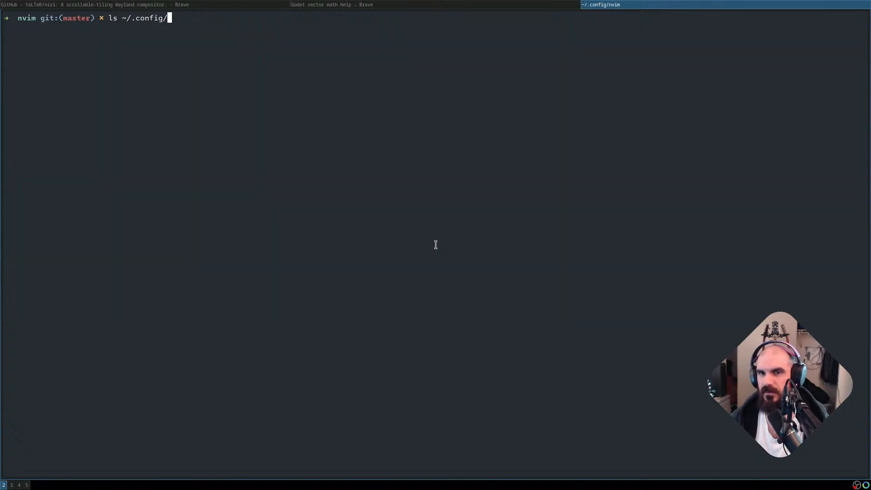
List the home directory with "ls ~" and clear the terminal
type("ls ~")
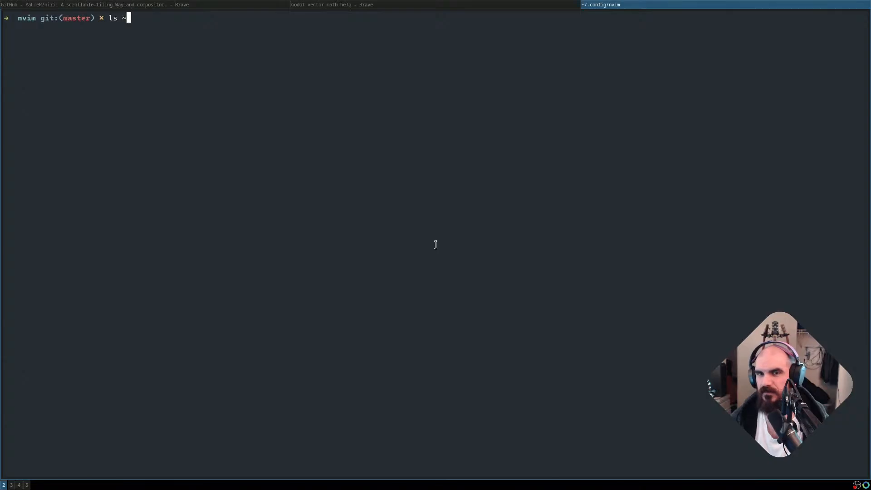
key("Return")
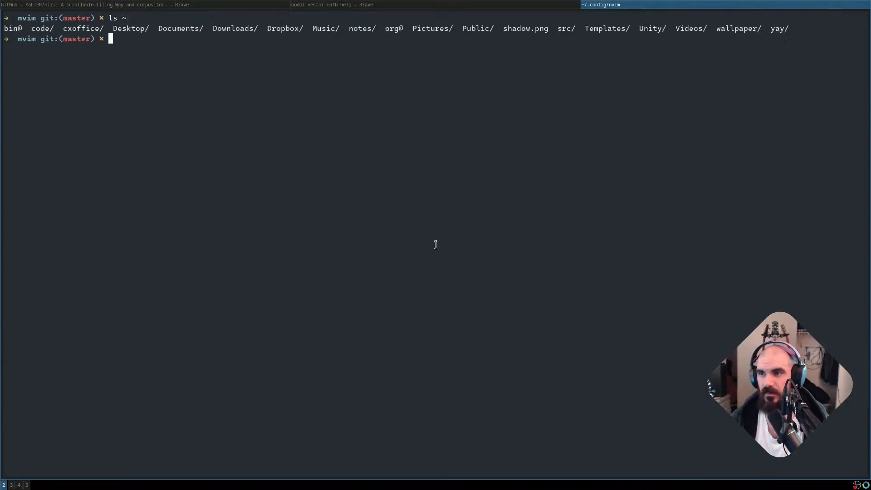
type("clear")
key("Return")
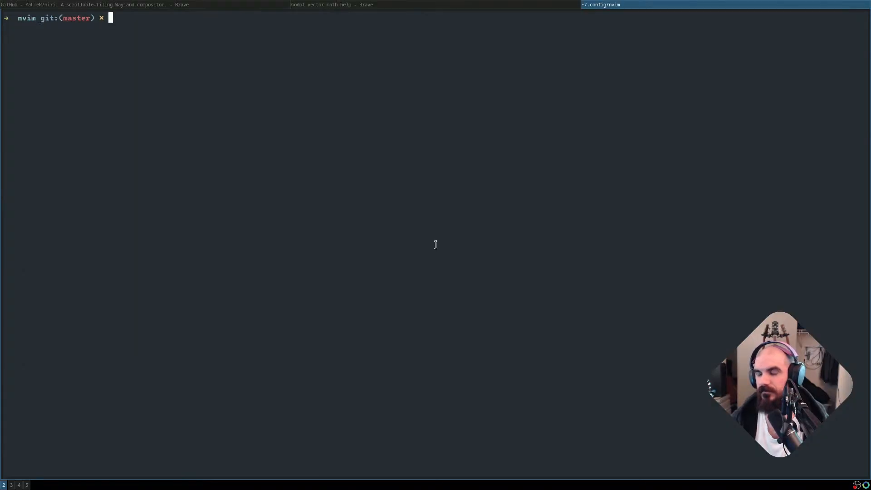
Return to the browser and search the web for "tiling window manager linux" on a new page
key("super+Left")
key("super+Left")
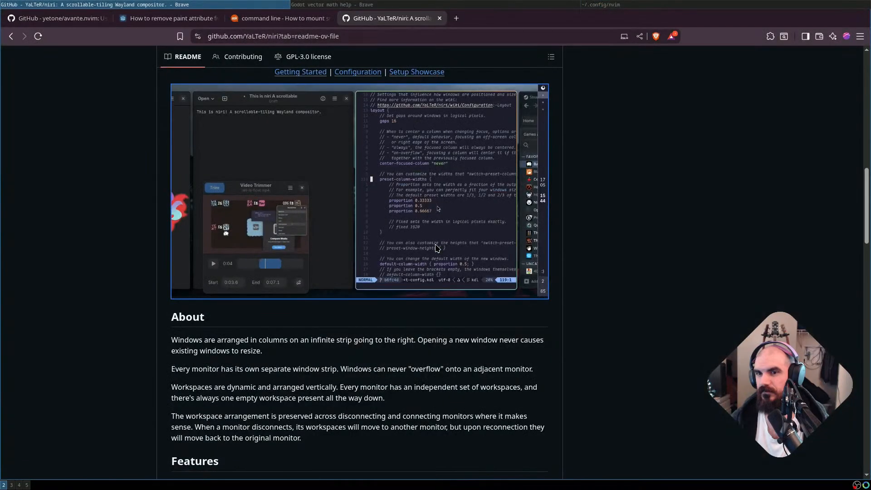
key("ctrl+t")
type("tiling w")
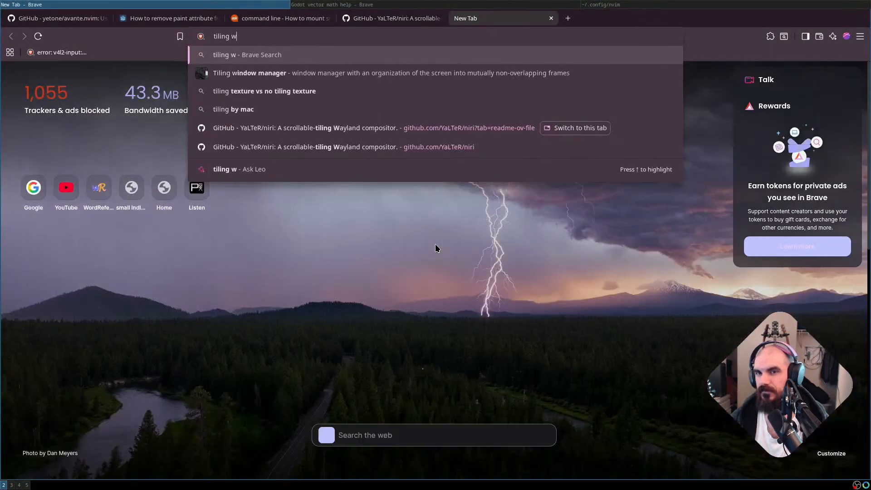
type("indow manager linux")
key("Return")
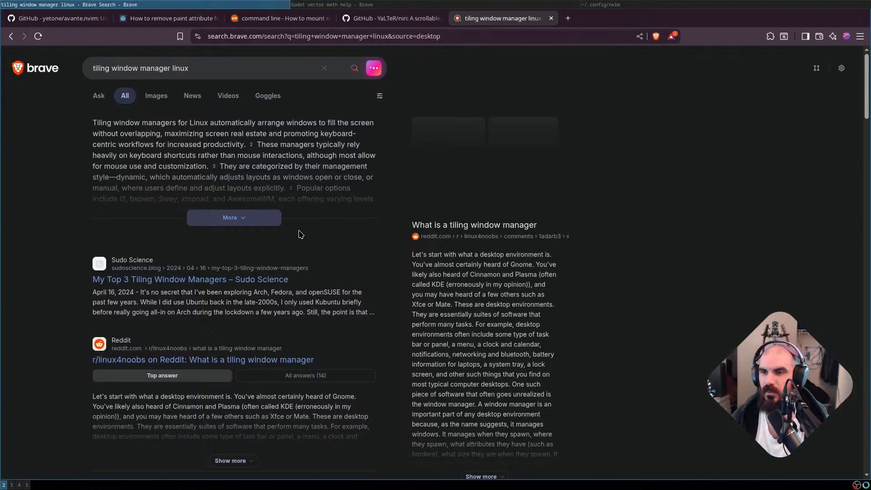
Skim the search results on Linux tiling window managers and close the results page
scroll(354, 243, "down", 10)
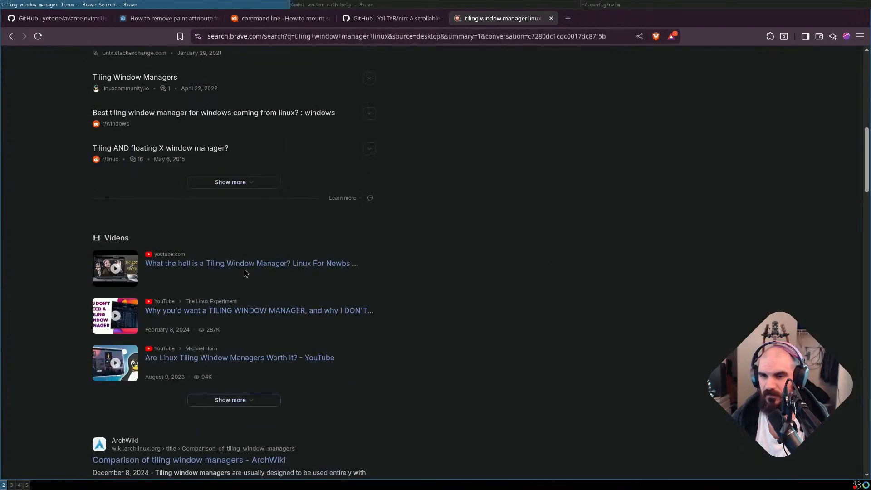
scroll(272, 276, "down", 3)
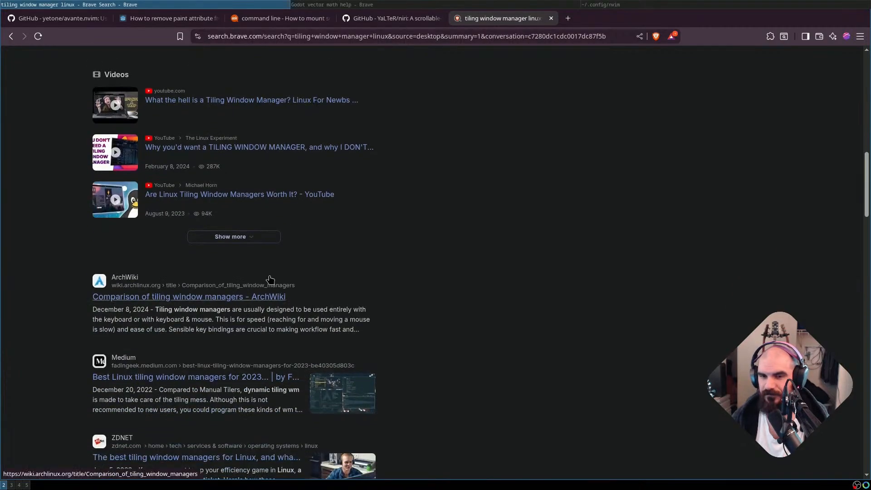
scroll(275, 268, "down", 3)
scroll(274, 263, "down", 3)
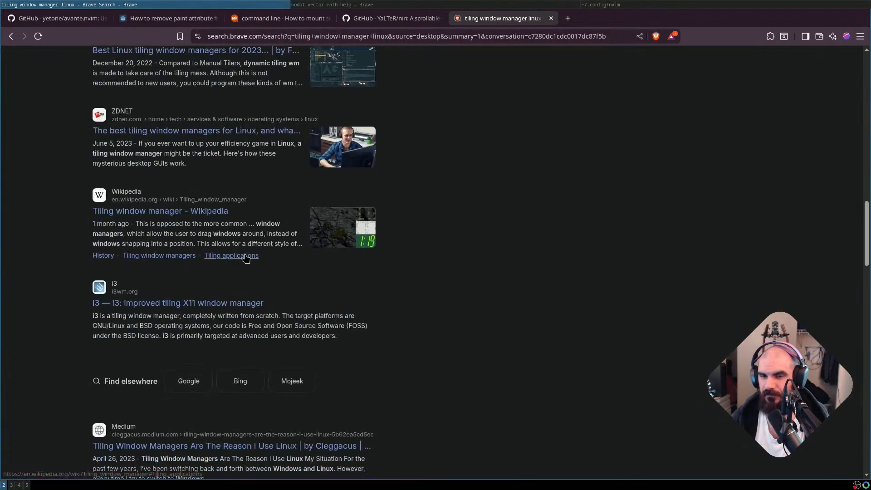
scroll(136, 173, "down", 5)
scroll(130, 169, "up", 3)
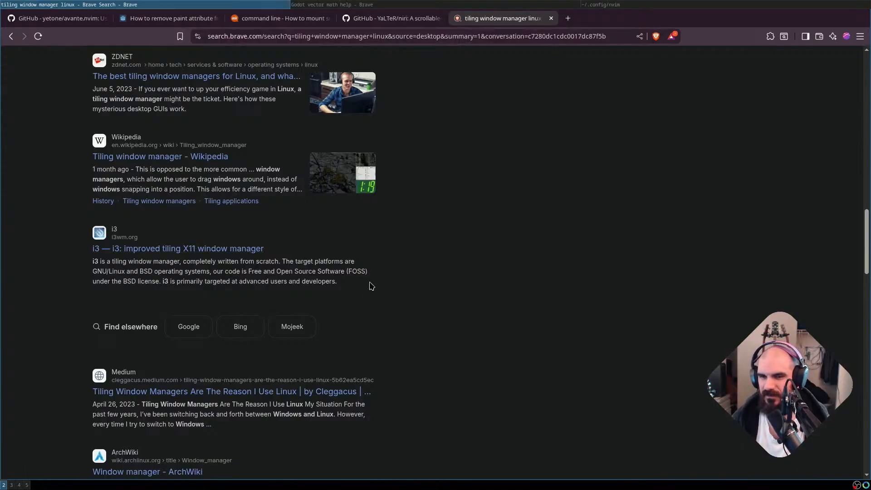
left_click(550, 18)
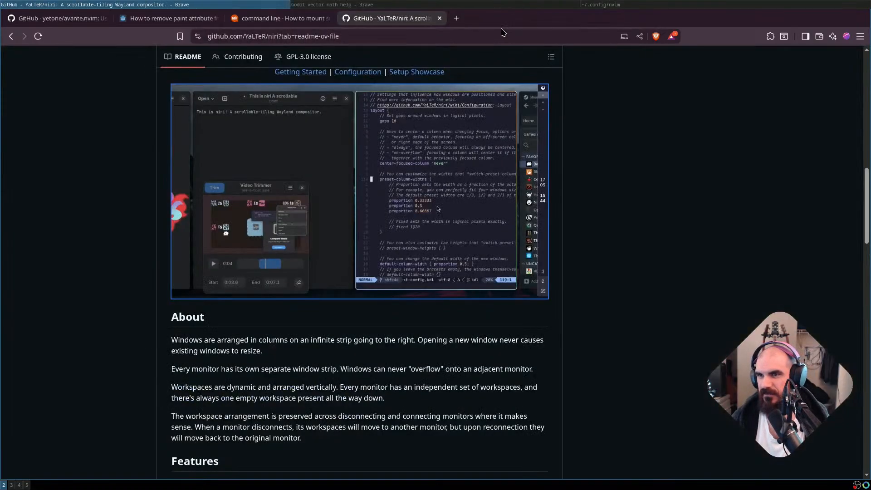
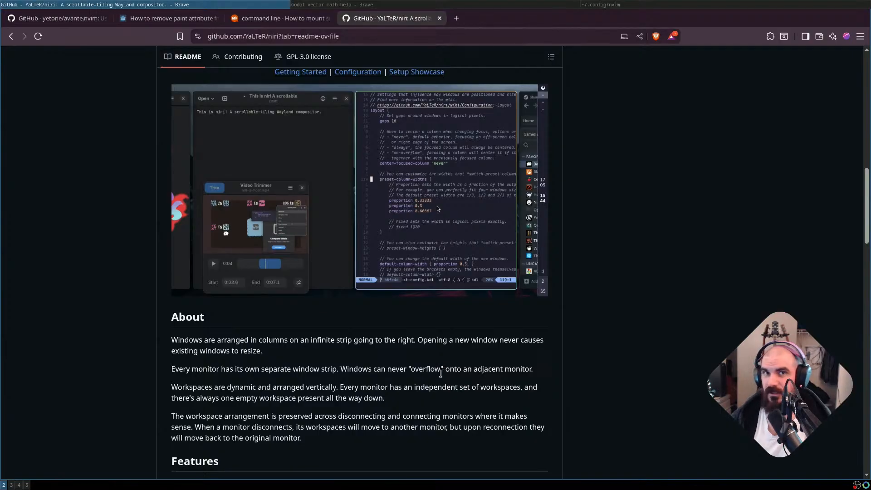
Read the niri README's About and Features sections down to the video demo
scroll(419, 298, "down", 5)
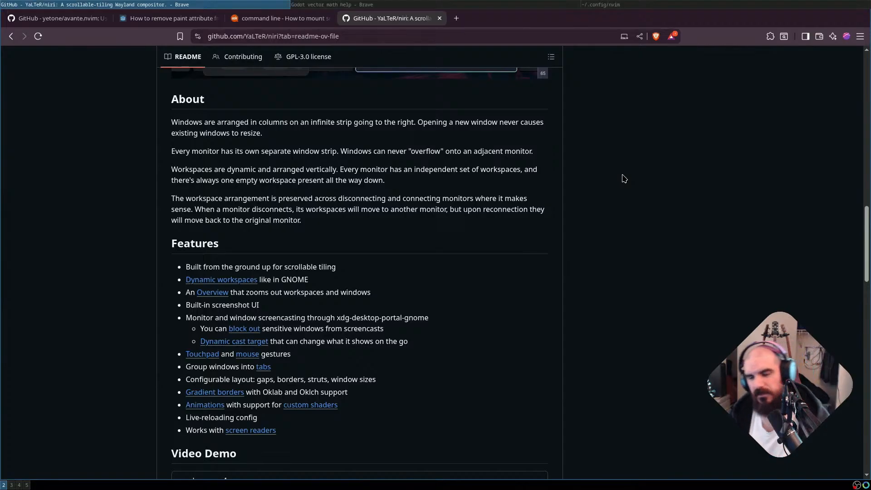
scroll(582, 300, "down", 4)
scroll(189, 305, "down", 5)
scroll(189, 305, "up", 2)
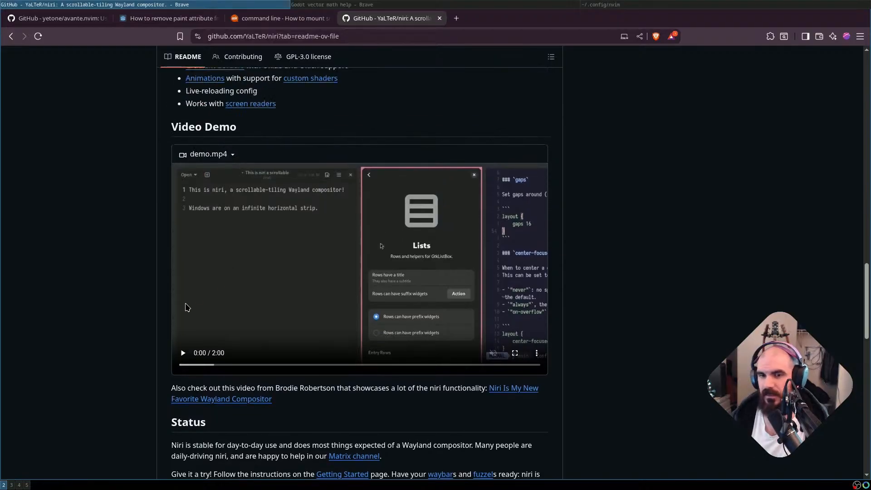
Play demo.mp4 in the niri README, skipping ahead through it, and close the repository page
left_click(183, 353)
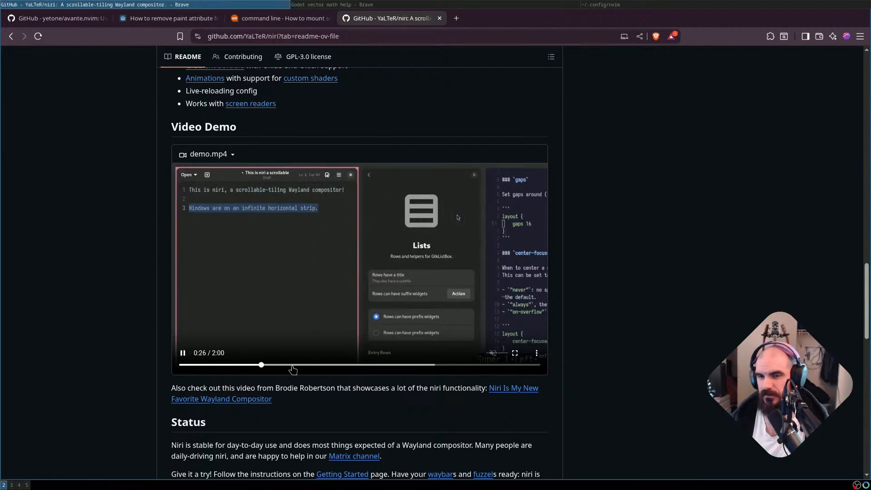
left_click(294, 366)
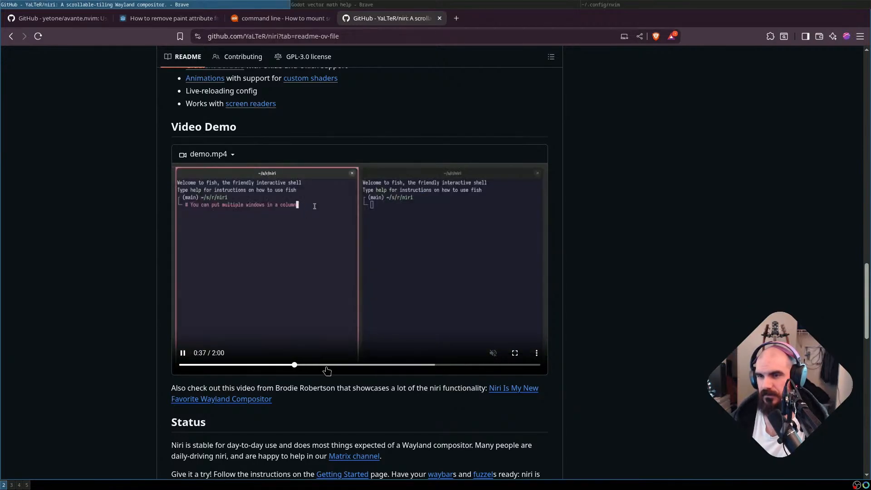
left_click(340, 366)
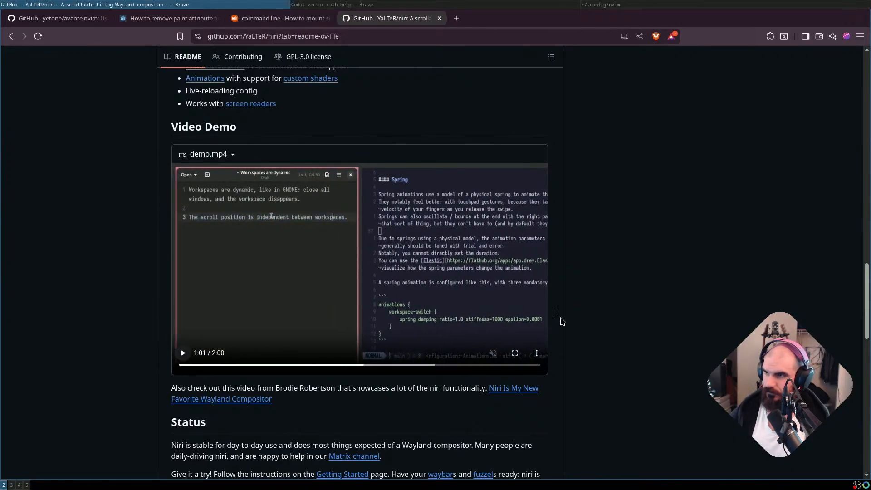
scroll(562, 318, "down", 10)
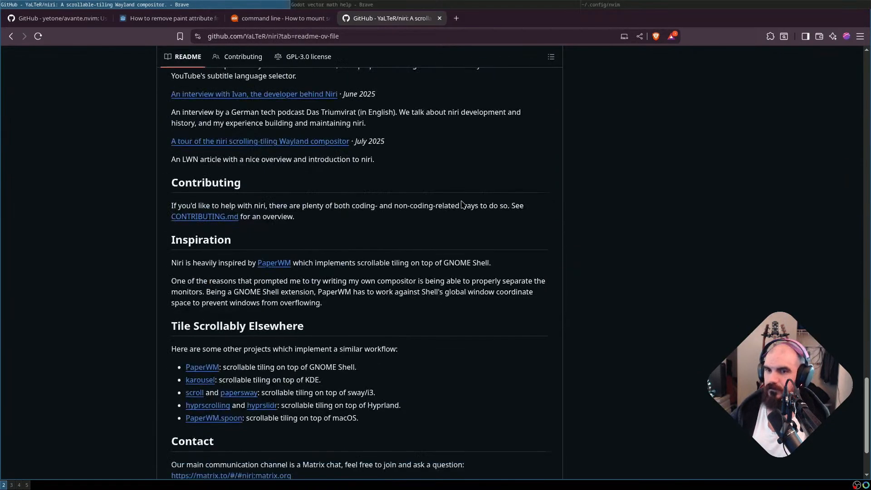
middle_click(388, 22)
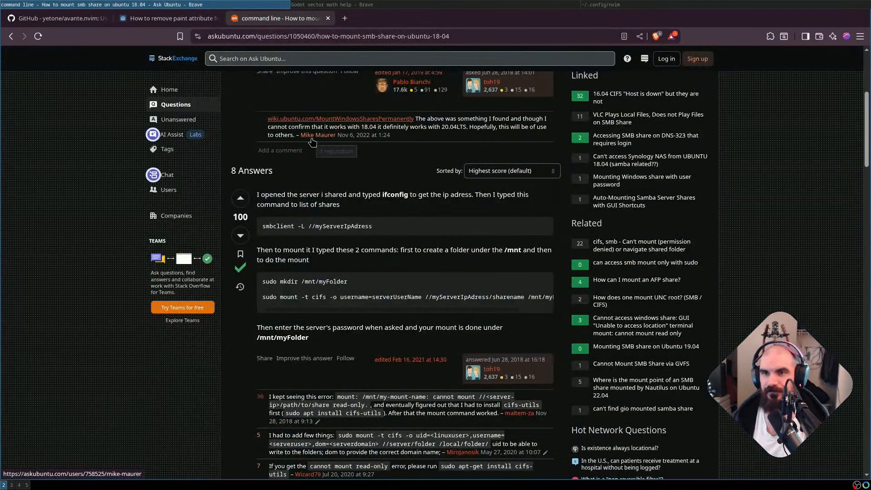
Switch to the Godot editor and highlight the word TileSetAtlasSource in one of the output log's errors
key("super+Right")
key("super+Right")
key("super+Right")
key("super+Right")
key("super+Right")
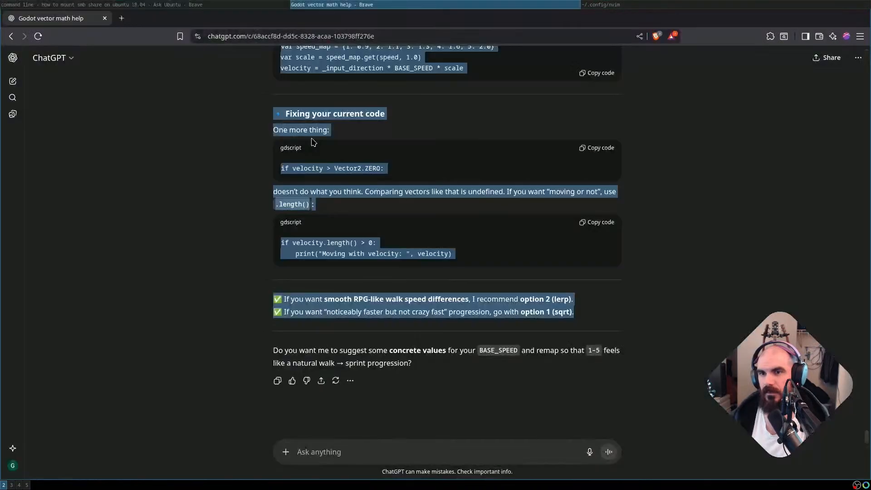
key("super+Right")
key("super+Right")
key("super+Left")
key("super+3")
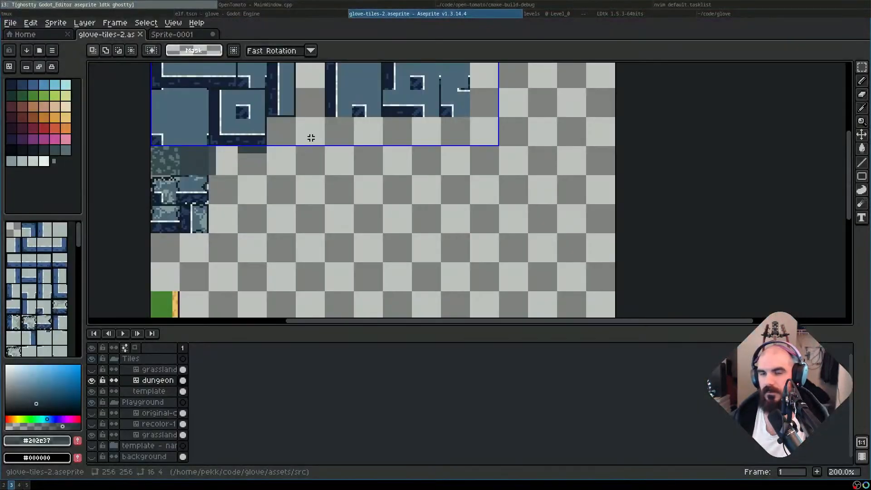
key("super+Left")
key("super+Left")
key("super+Right")
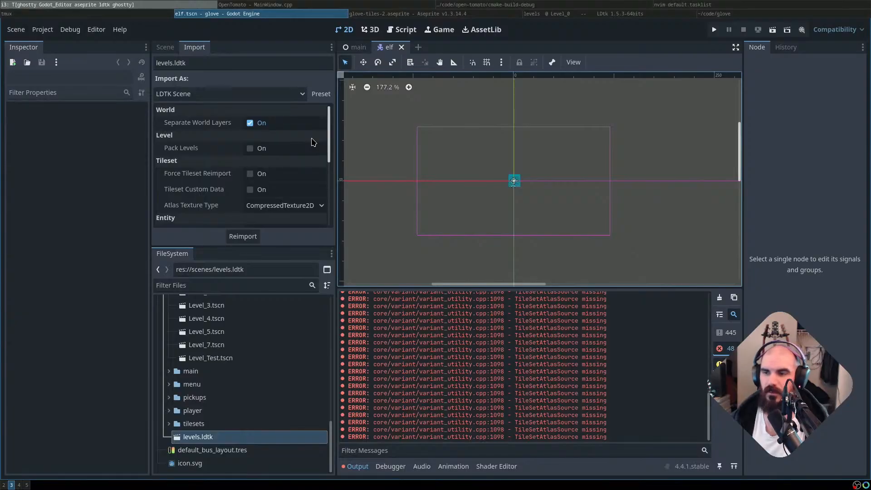
double_click(562, 400)
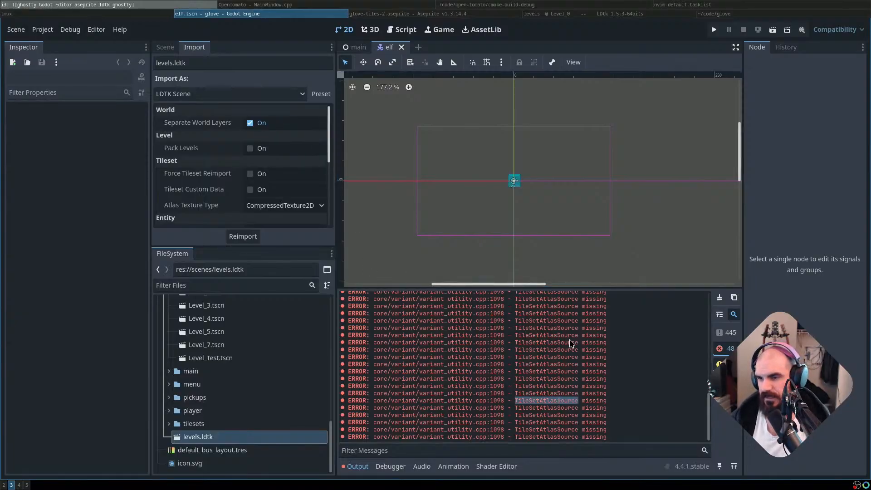
Switch to LDtk and delete the Shadows layer from the project layers
scroll(570, 343, "up", 10)
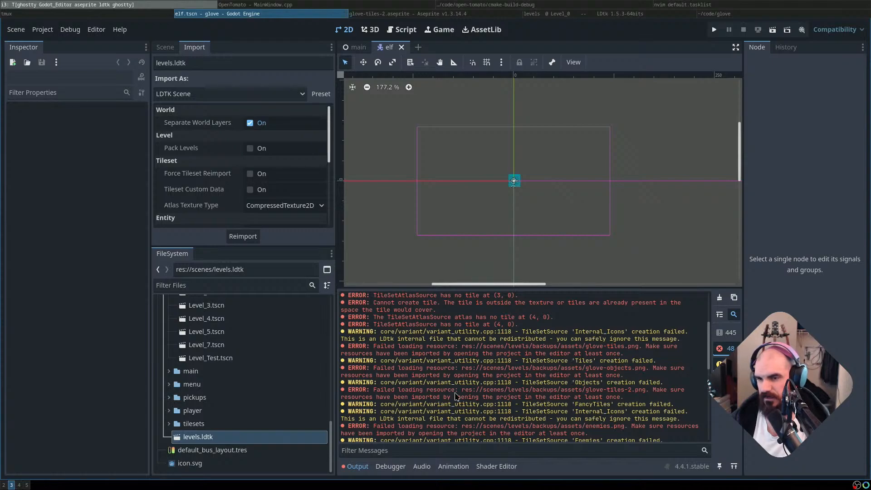
key("super+l")
key("super+l")
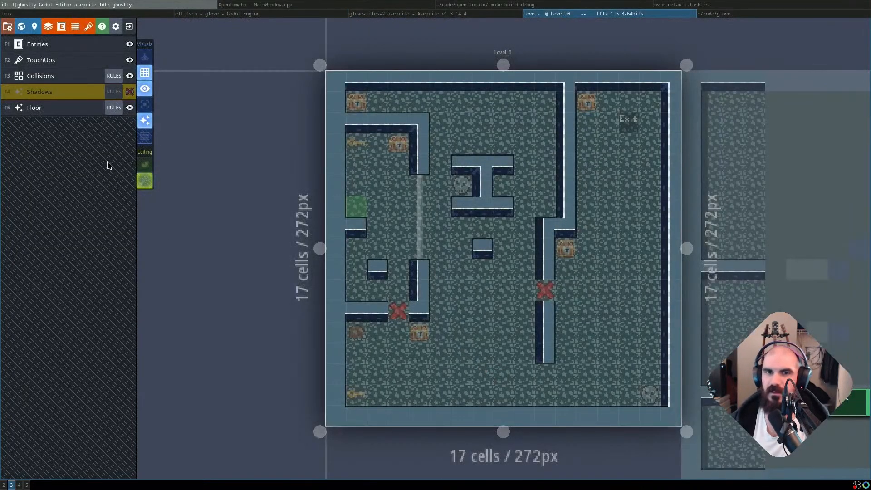
right_click(64, 104)
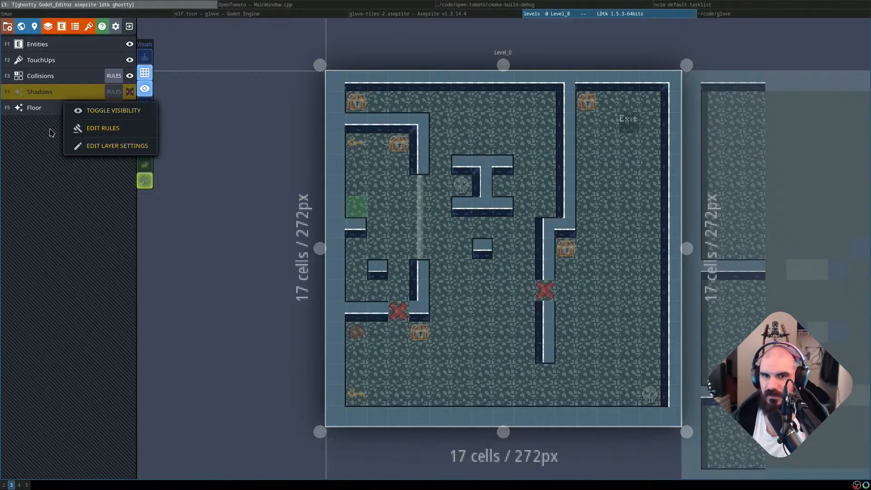
right_click(35, 95)
left_click(37, 98)
key("l")
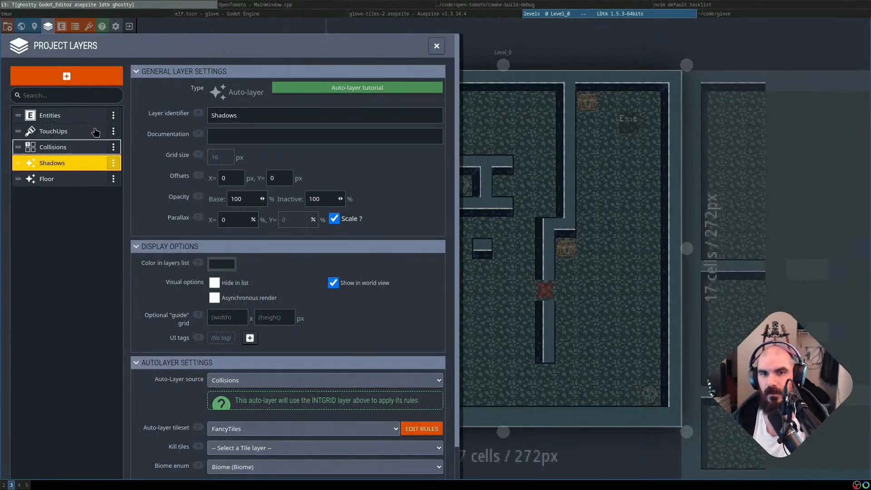
left_click(113, 163)
left_click(203, 178)
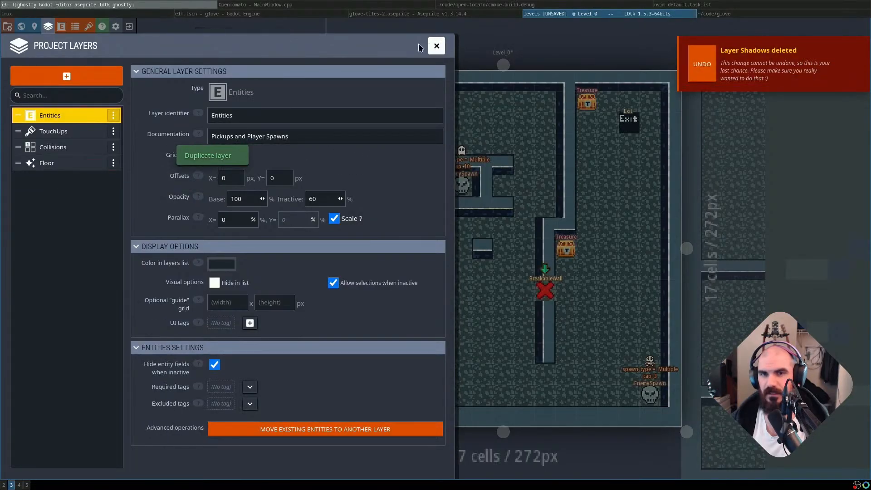
left_click(437, 51)
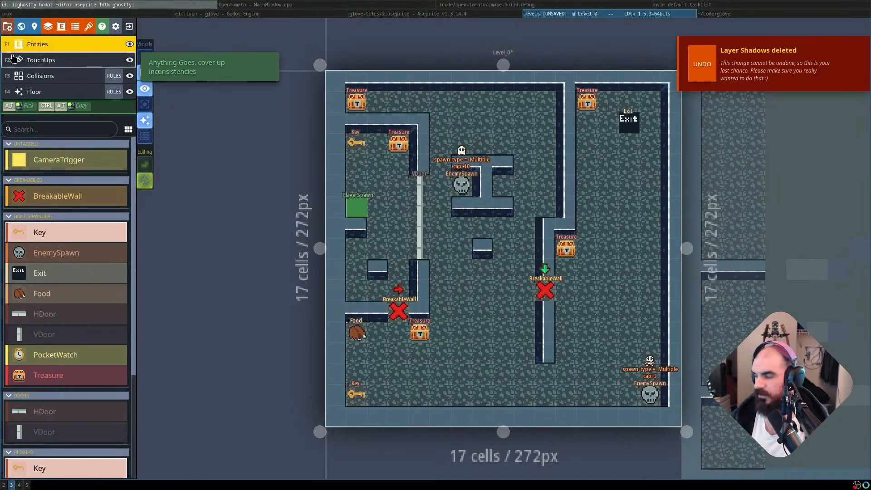
Turn off Backup on save in the LDtk project settings, check the advanced project settings, and save the project
left_click(7, 27)
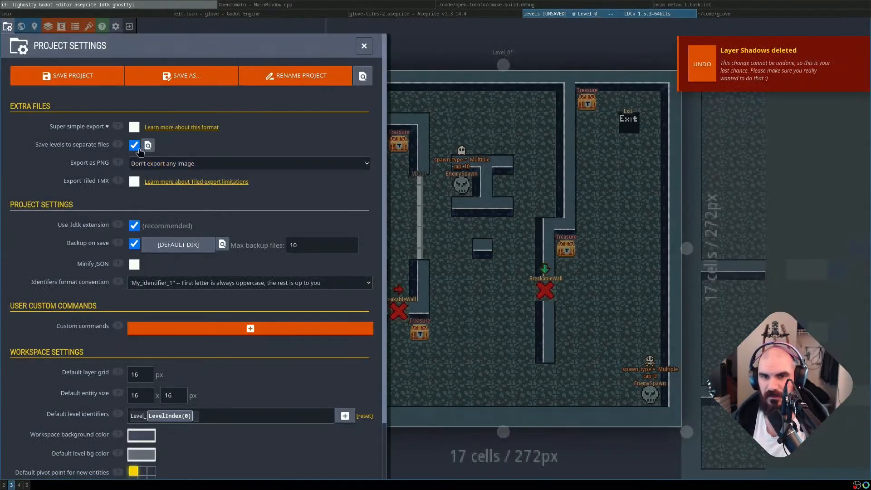
left_click(134, 244)
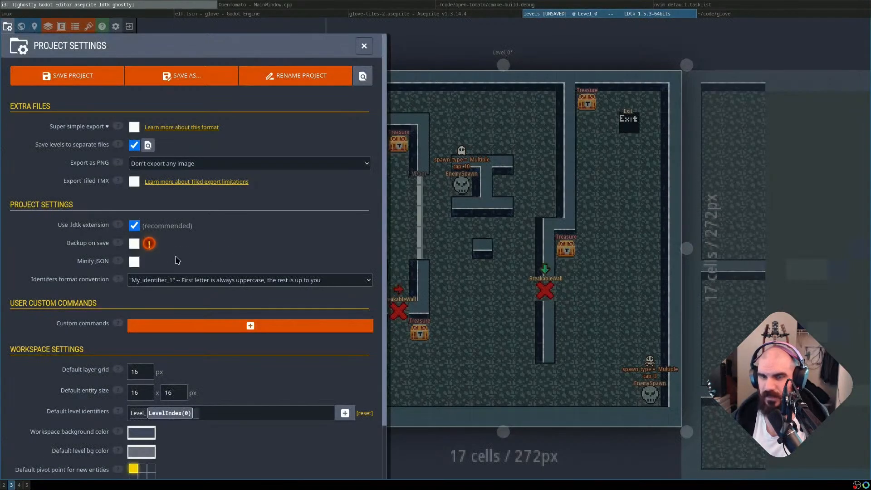
mouse_move(153, 246)
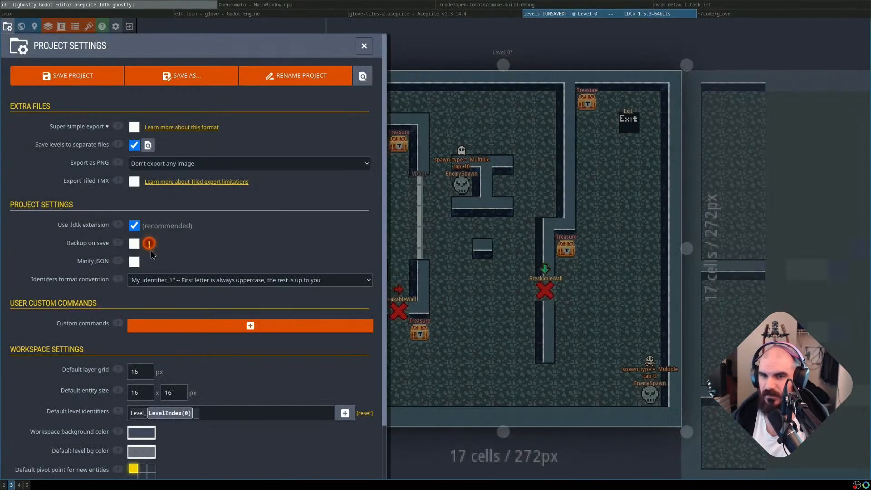
scroll(237, 238, "down", 3)
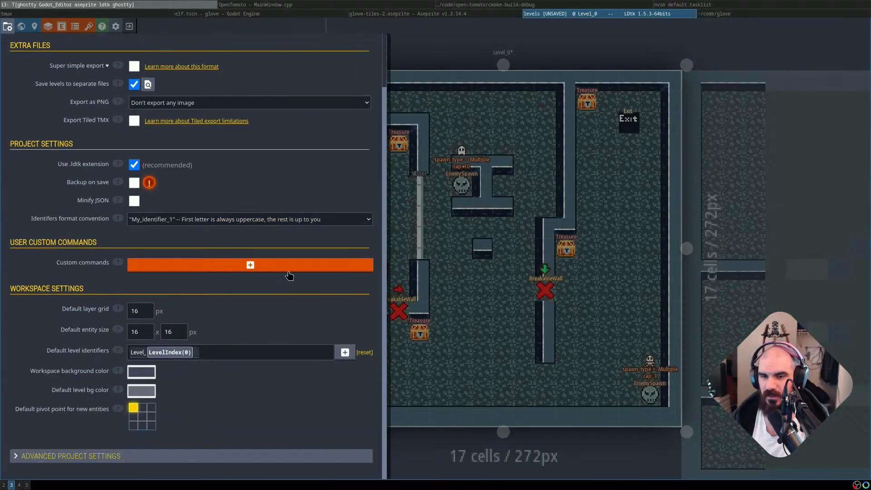
left_click(208, 455)
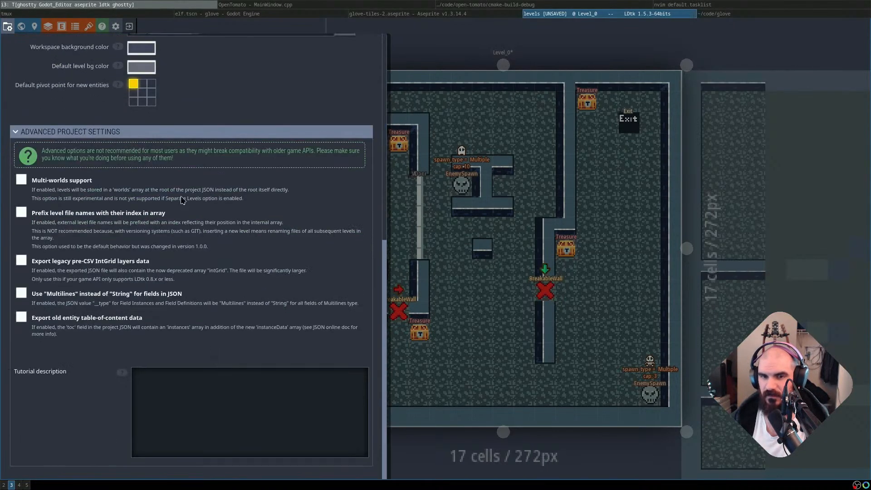
left_click(215, 132)
scroll(286, 154, "up", 2)
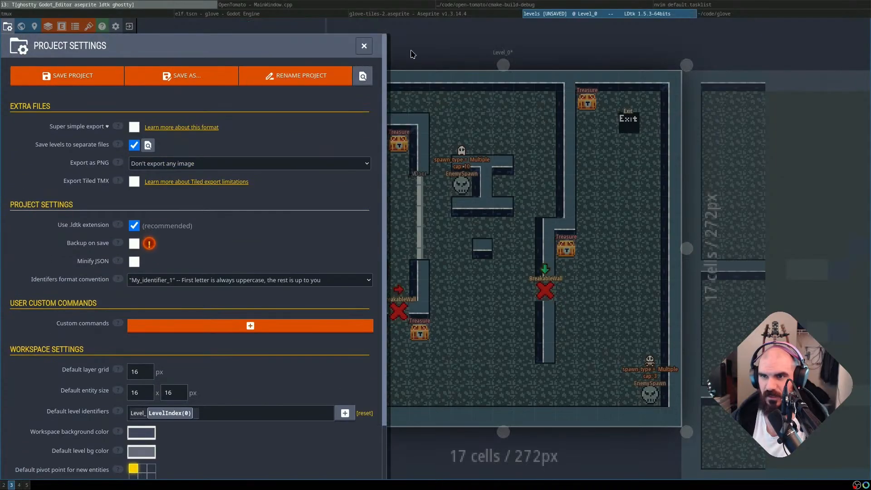
left_click(421, 54)
key("ctrl+s")
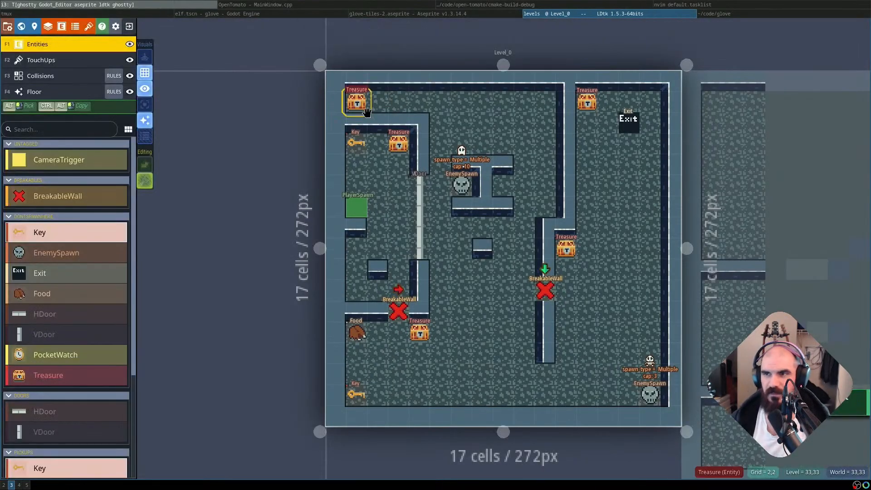
Switch to the Godot editor, clear the output log, and reimport levels.ldtk
key("super+Left")
key("super+Left")
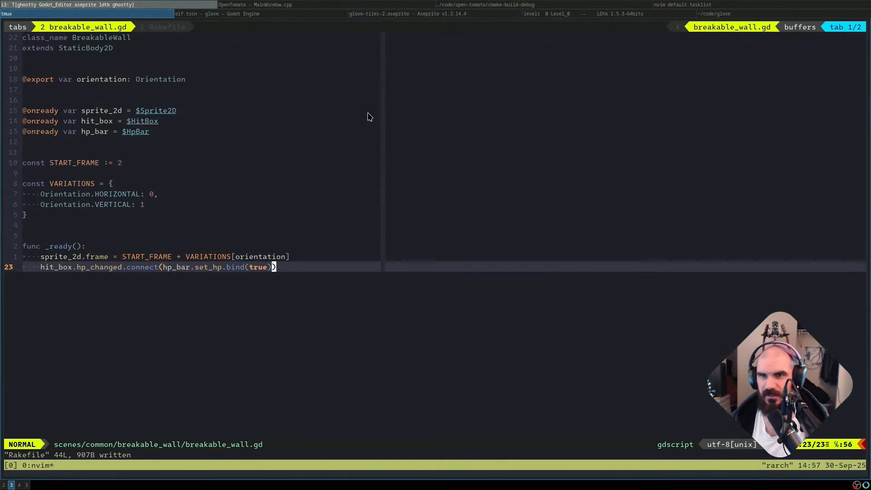
key("super+Right")
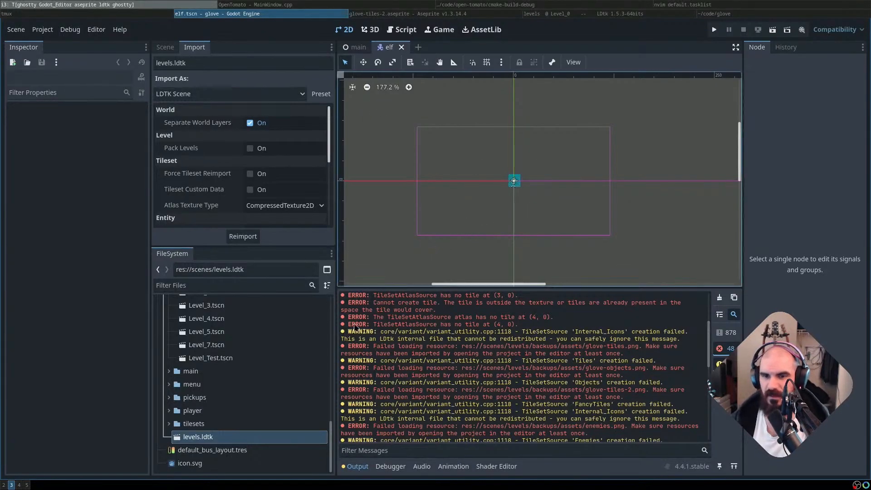
scroll(282, 356, "up", 3)
scroll(313, 399, "down", 2)
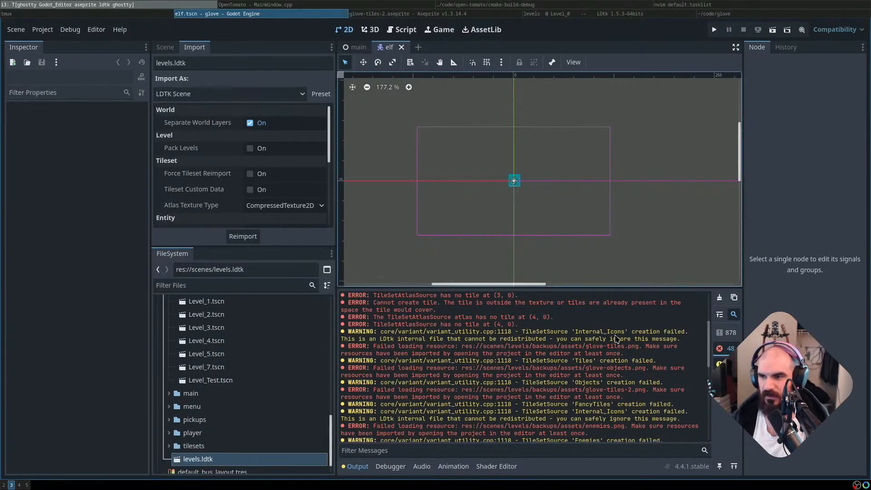
left_click(719, 297)
scroll(249, 434, "down", 1)
left_click(251, 423)
left_click(240, 436)
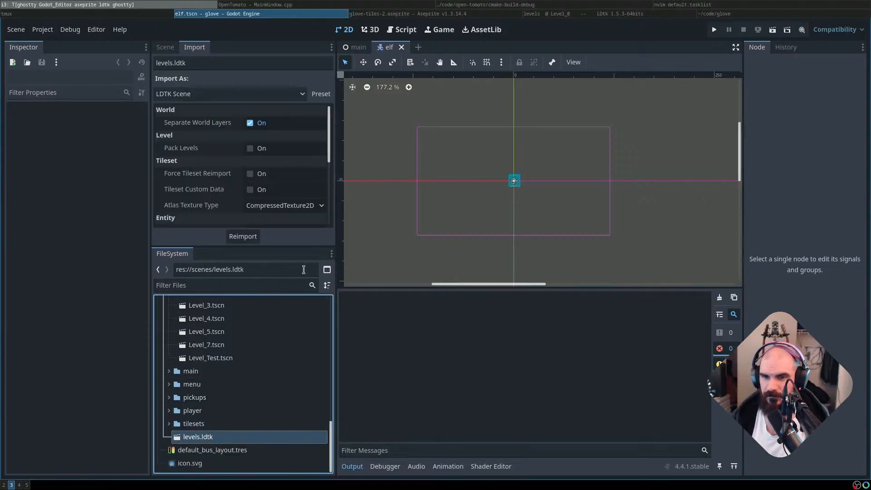
left_click(257, 240)
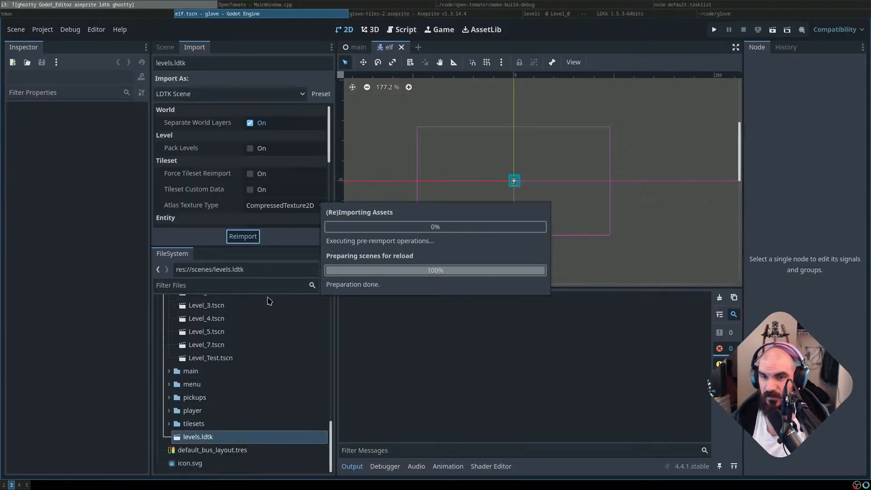
Collapse and re-expand the levels folder in the project files and open it in a terminal
scroll(279, 382, "up", 2)
scroll(281, 379, "up", 3)
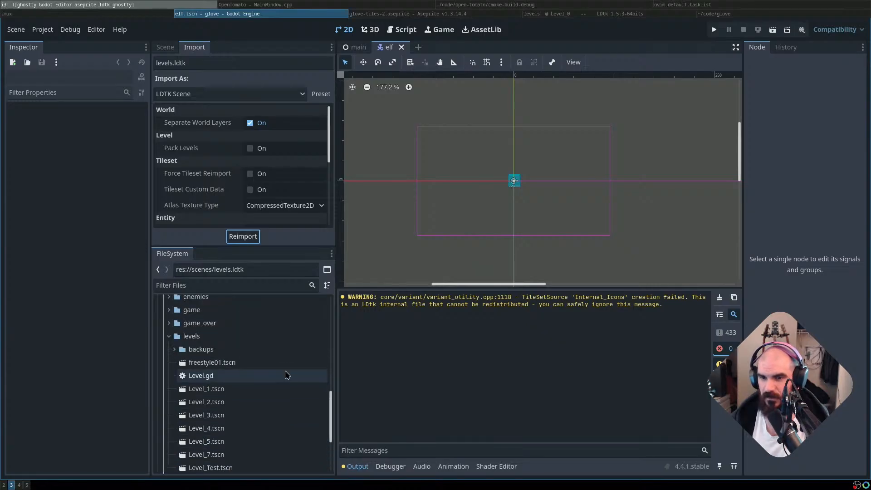
left_click(221, 389)
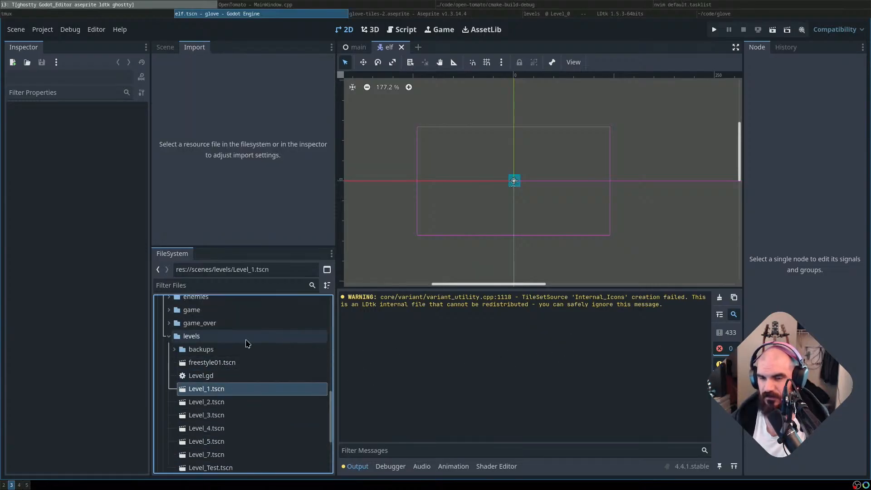
scroll(223, 345, "down", 2)
double_click(219, 316)
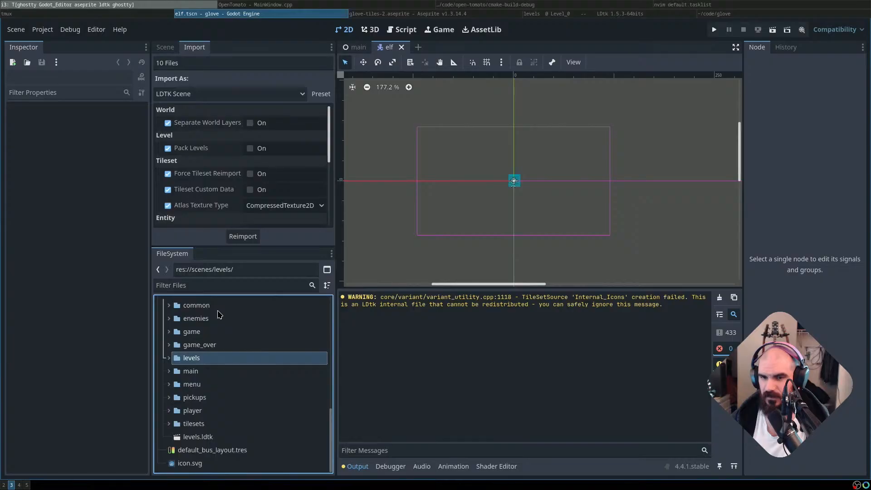
double_click(202, 357)
right_click(217, 360)
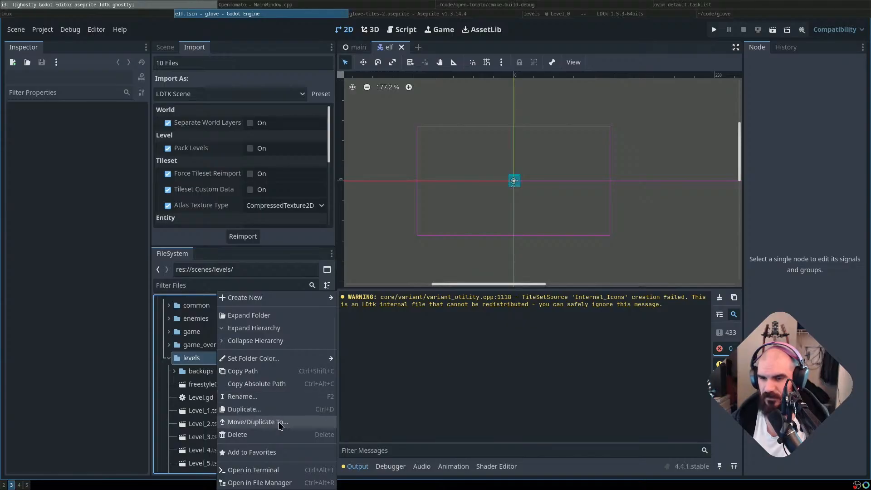
left_click(279, 469)
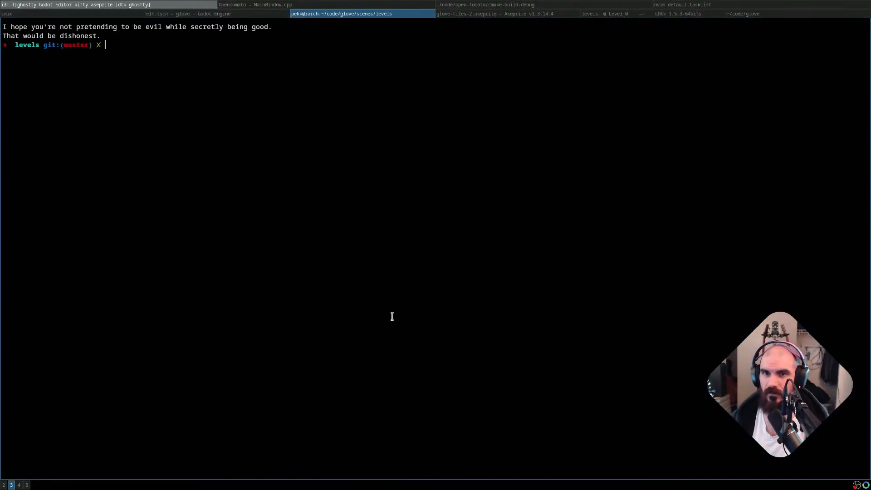
List the files in the levels folder with ls and print the working directory with pwd
type("ls")
key("Return")
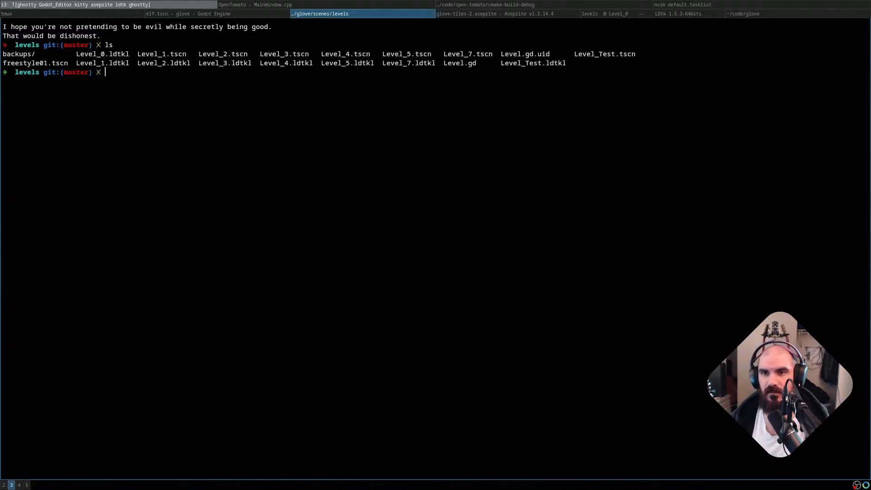
double_click(113, 58)
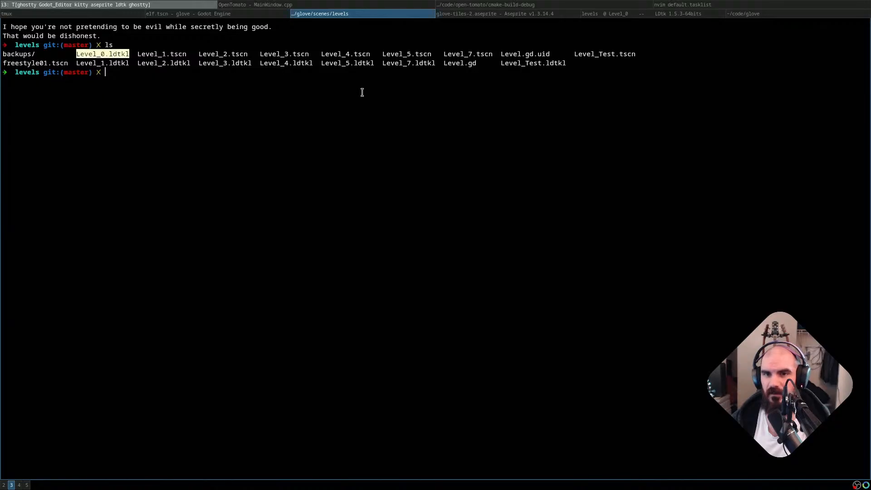
left_click(519, 93)
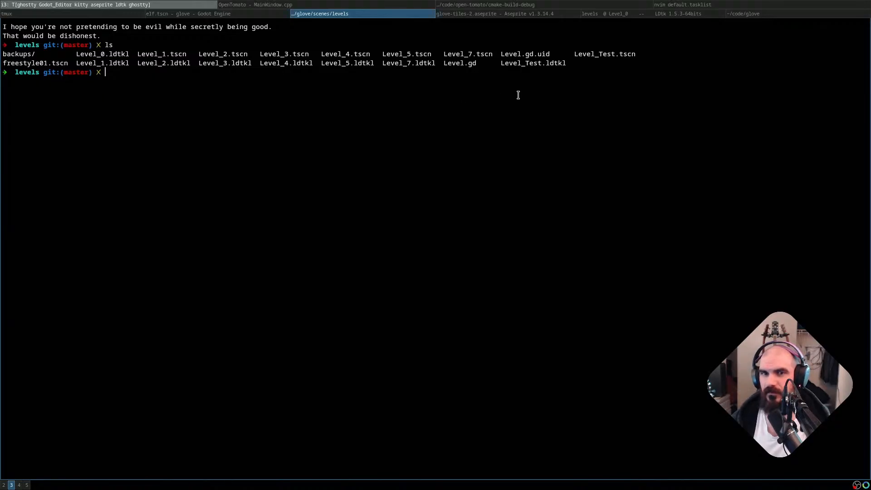
type("pwd")
key("Return")
List the parent scenes folder, return to levels, and list its contents, including only the scene files with "ls *tscn"
type("cd ..")
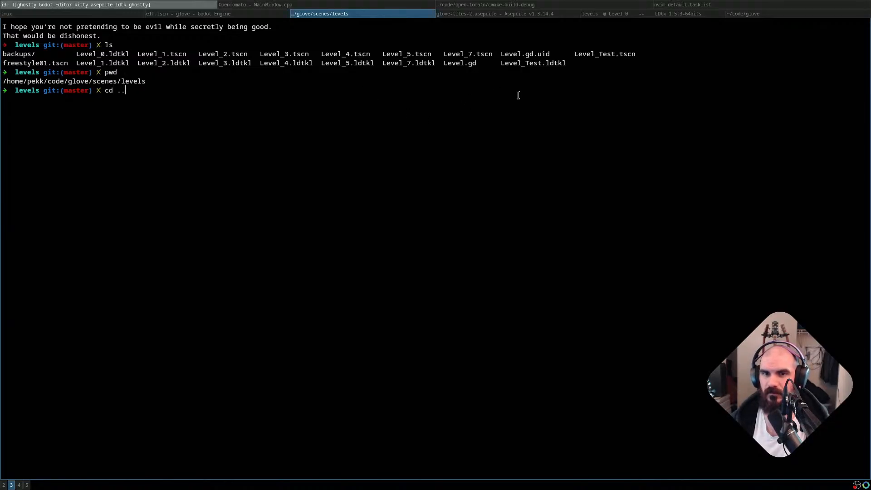
key("Return")
type("ls")
key("Return")
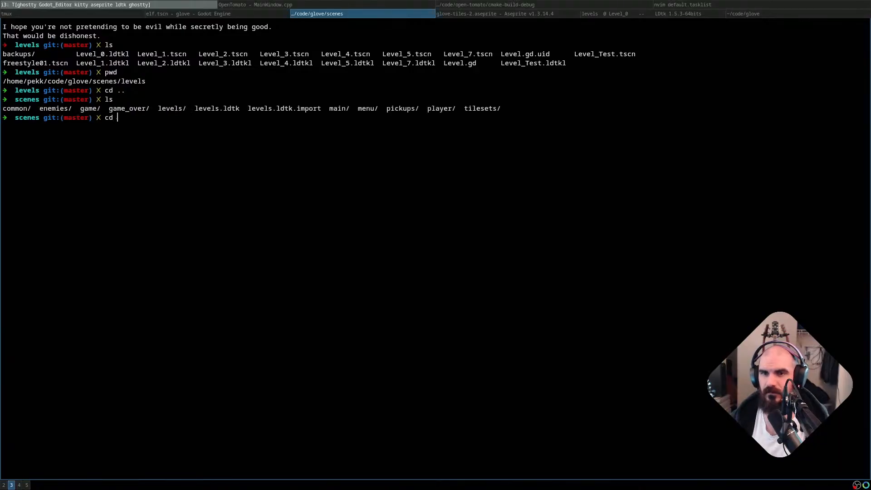
key("Return")
type("ls")
key("Return")
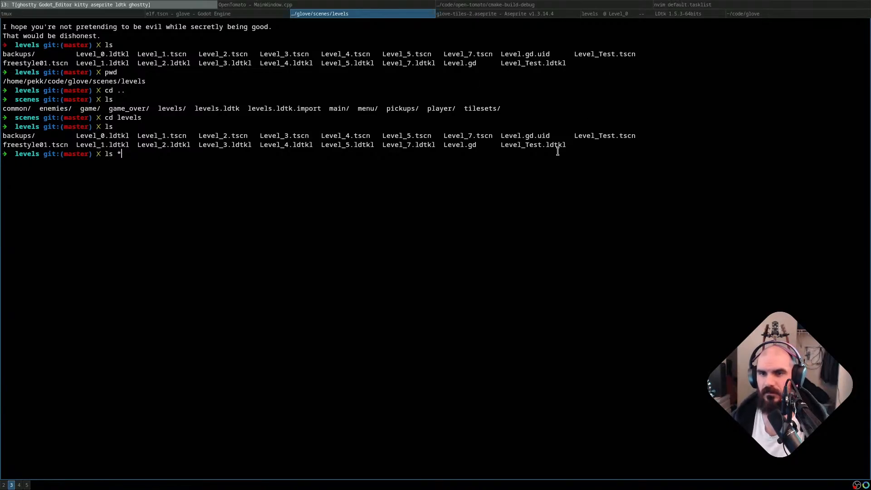
key("Return")
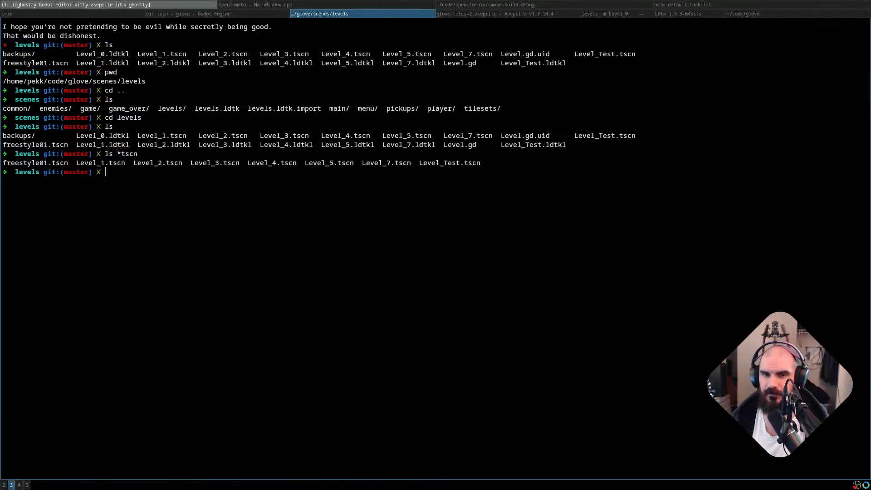
Switch back to the Godot editor and reimport levels.ldtk, first as configured and again with Separate World Layers turned off
key("super+Left")
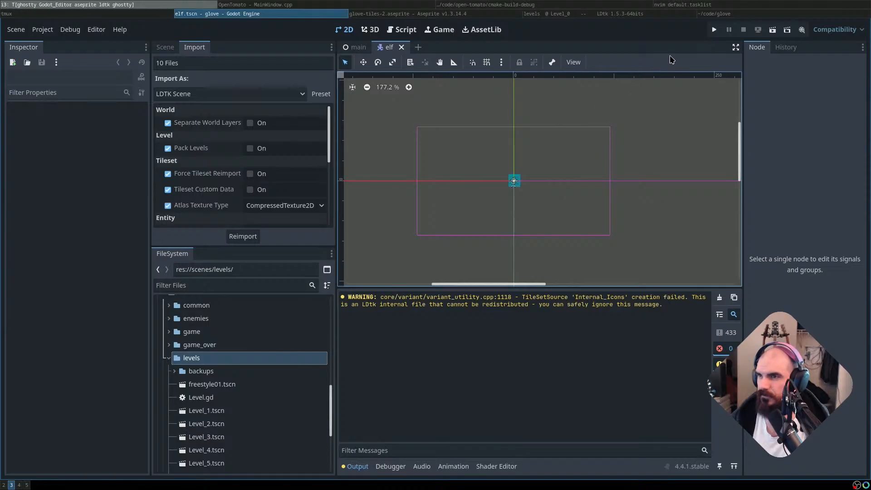
scroll(249, 330, "down", 5)
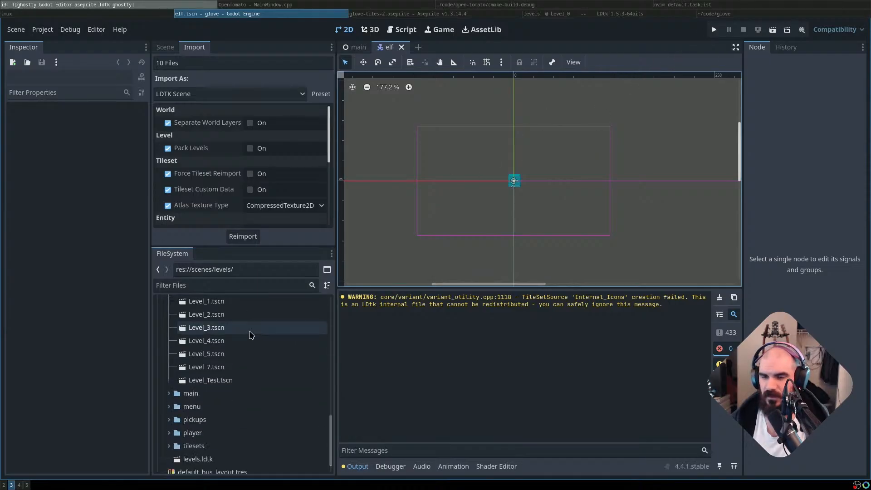
left_click(200, 436)
left_click(241, 236)
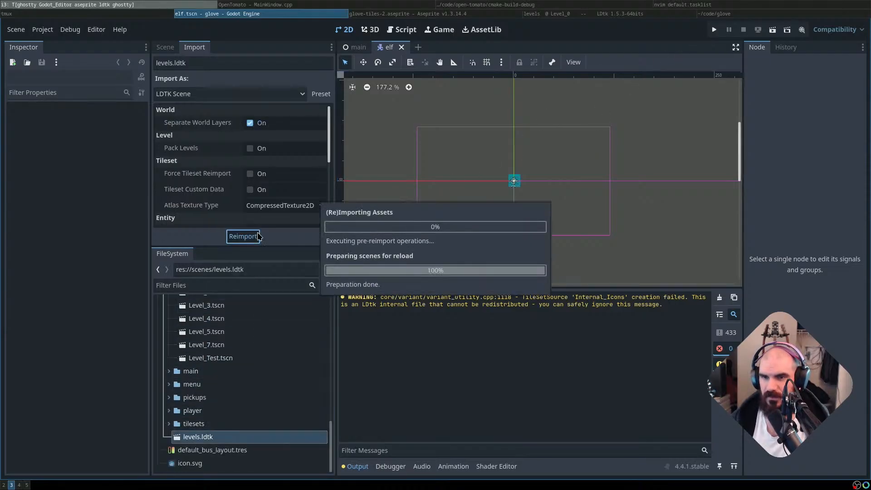
left_click(250, 123)
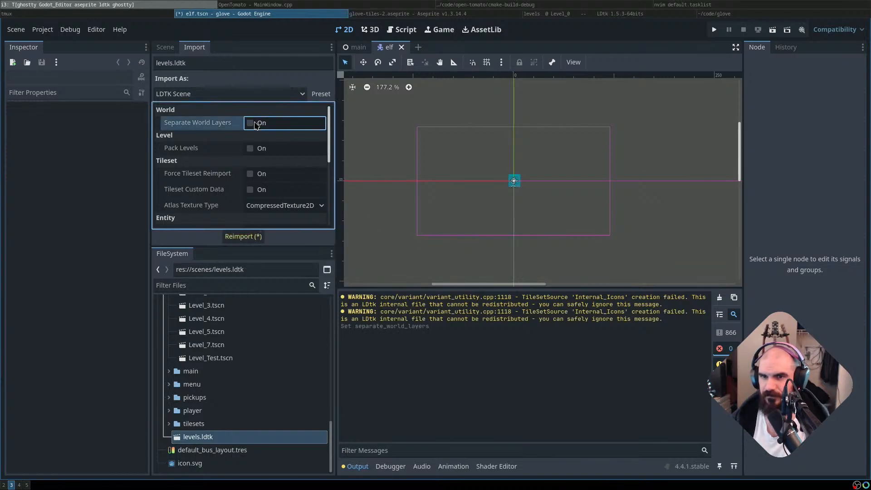
left_click(256, 236)
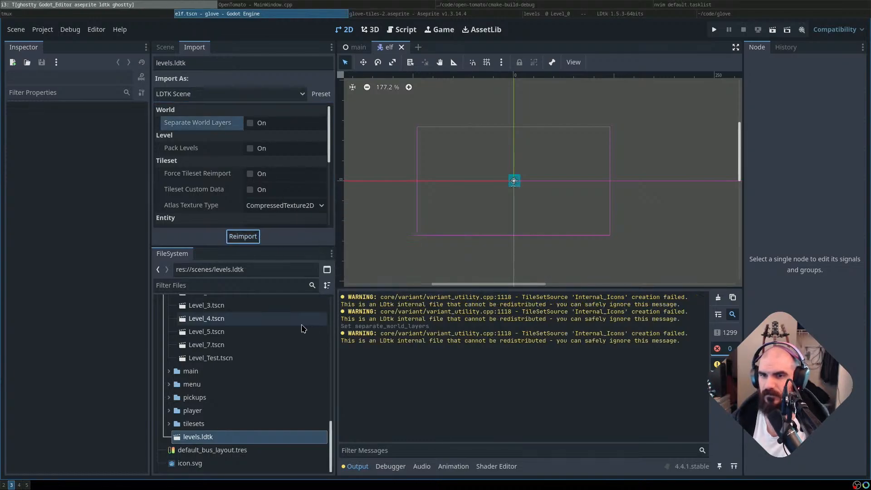
Clear the output log, then collapse and re-expand the levels folder to check its scene files
left_click(718, 297)
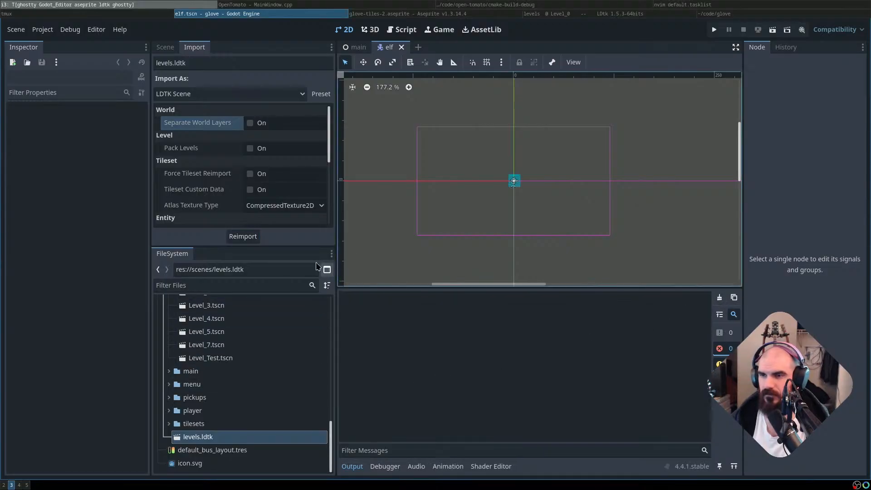
scroll(255, 361, "up", 6)
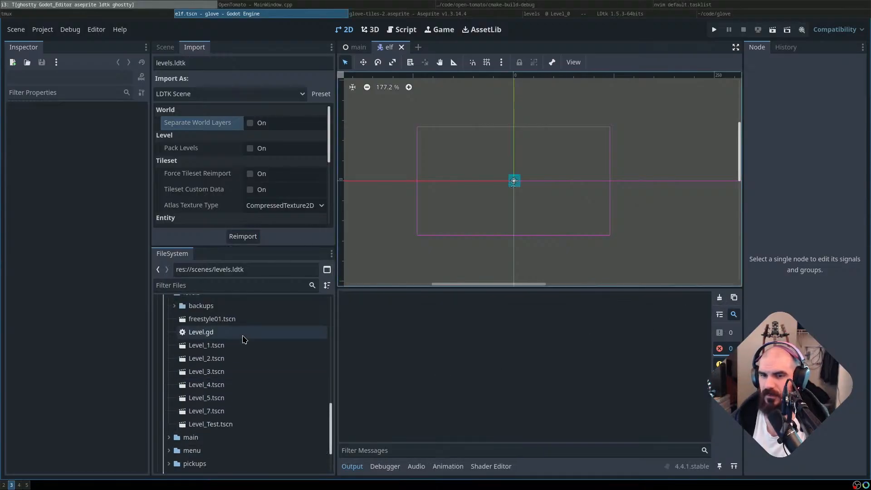
double_click(209, 316)
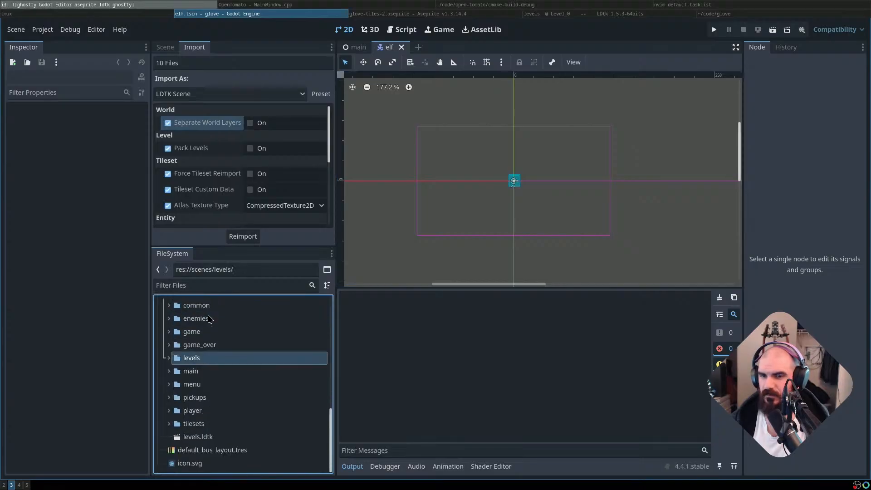
double_click(209, 358)
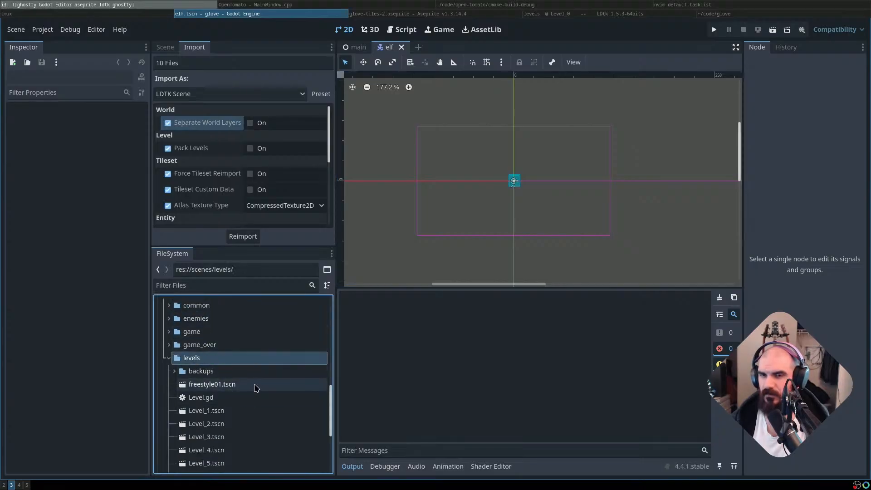
scroll(250, 356, "down", 9)
Switch to LDtk and save the levels project
key("super+Right")
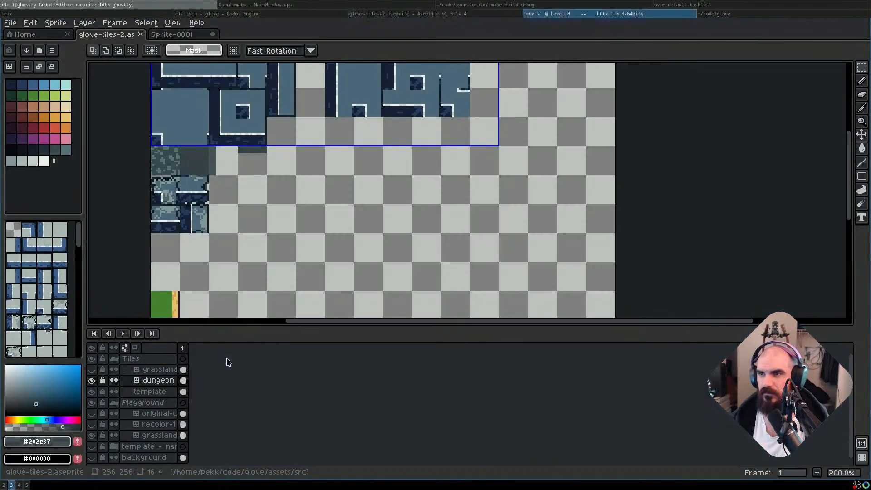
key("super+Right")
key("ctrl+s")
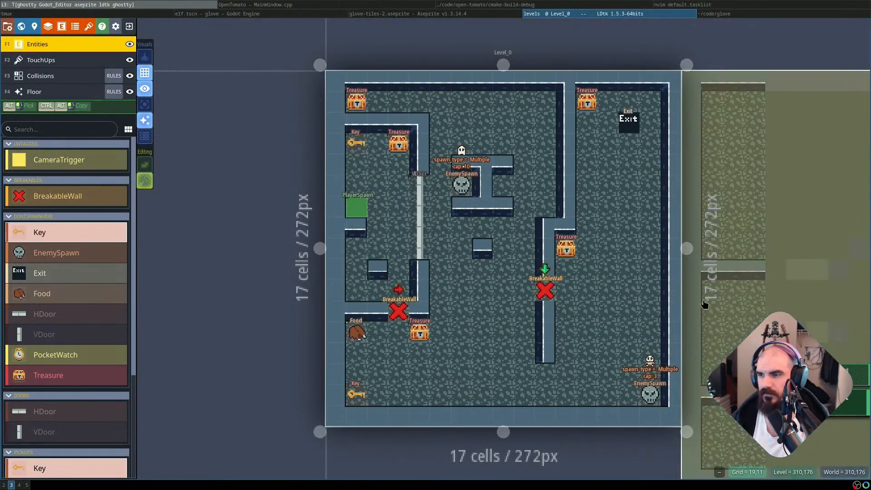
left_click_drag(730, 306, 554, 291)
scroll(554, 290, "down", 2)
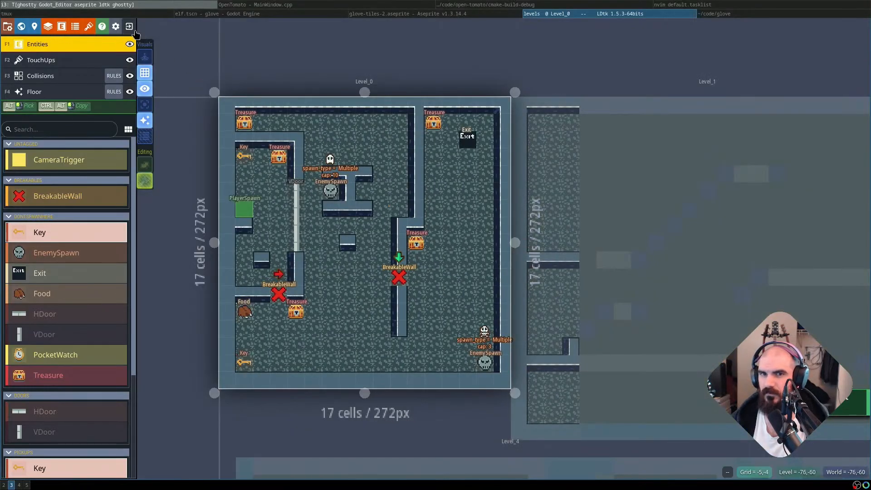
Review the LDtk project settings, including the advanced options and the help on the ldtk extension and Super simple export
key("p")
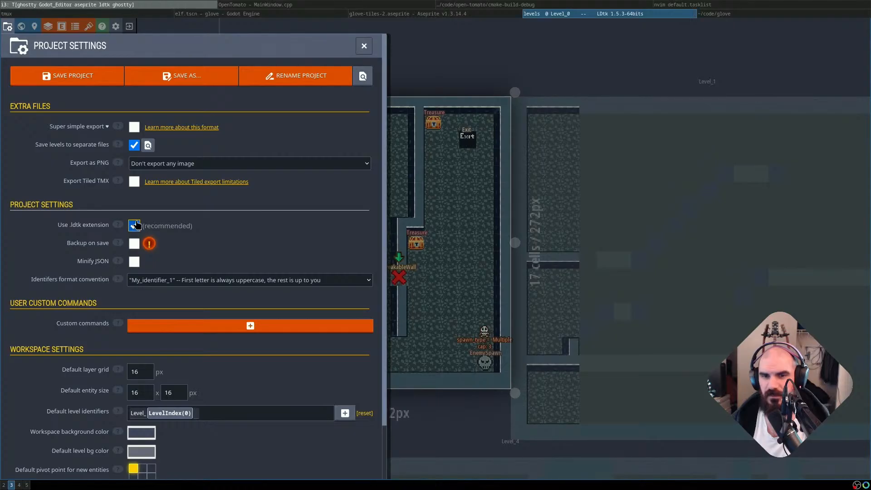
mouse_move(118, 226)
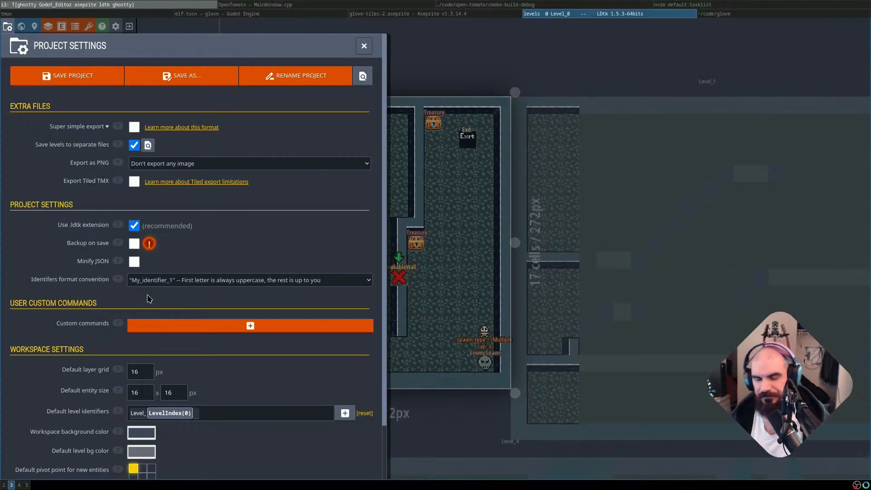
scroll(170, 325, "down", 1)
scroll(170, 326, "down", 1)
left_click(122, 449)
scroll(121, 409, "down", 6)
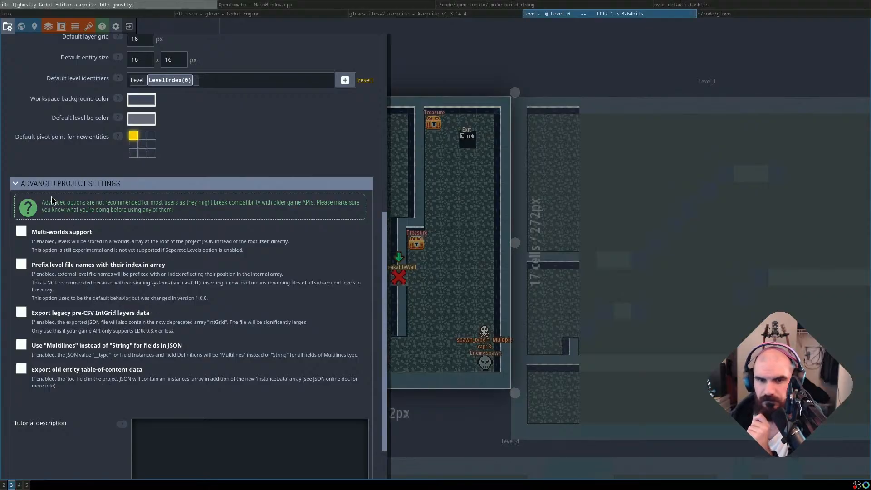
scroll(64, 209, "up", 8)
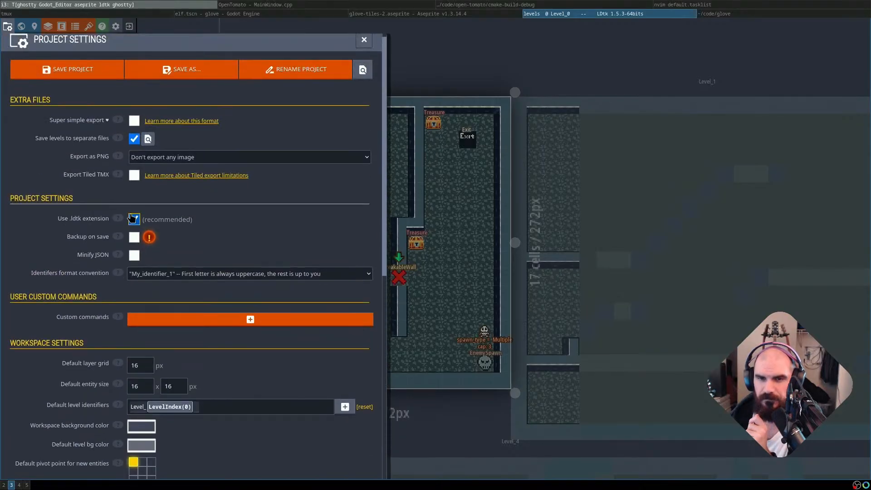
mouse_move(148, 244)
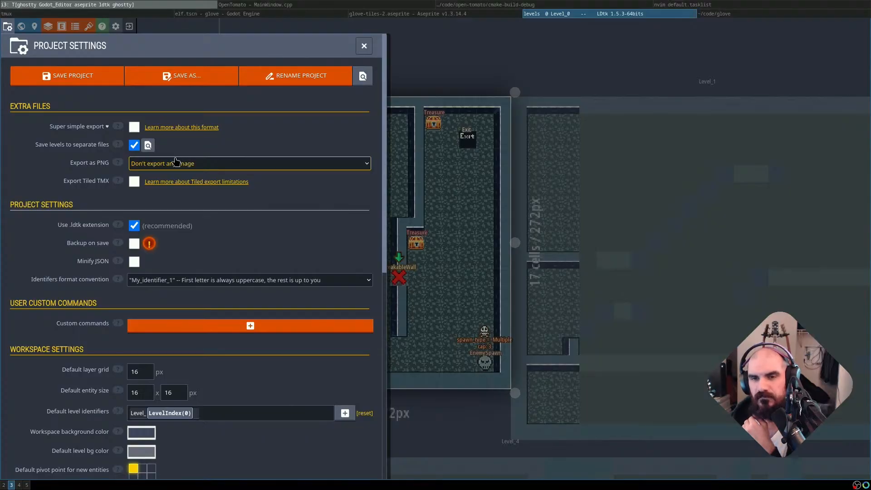
mouse_move(117, 130)
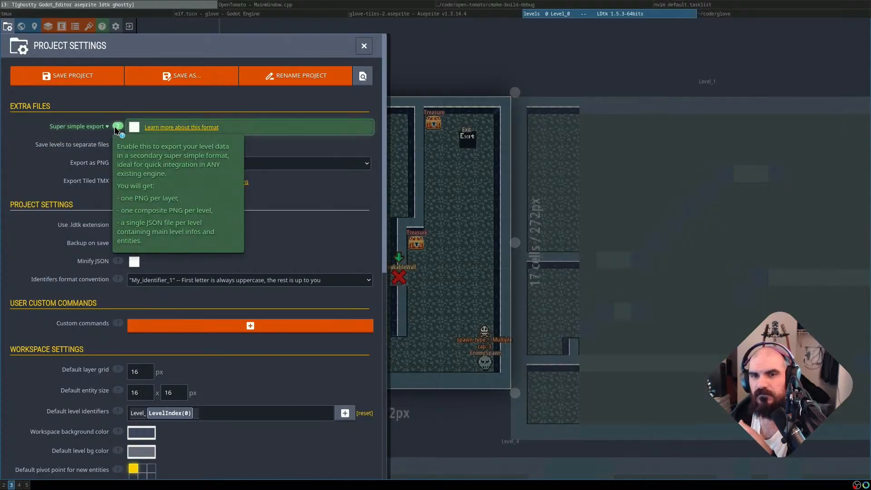
left_click(364, 46)
Close the project to the LDtk home screen, reopen the recent levels project, and save it
left_click(134, 26)
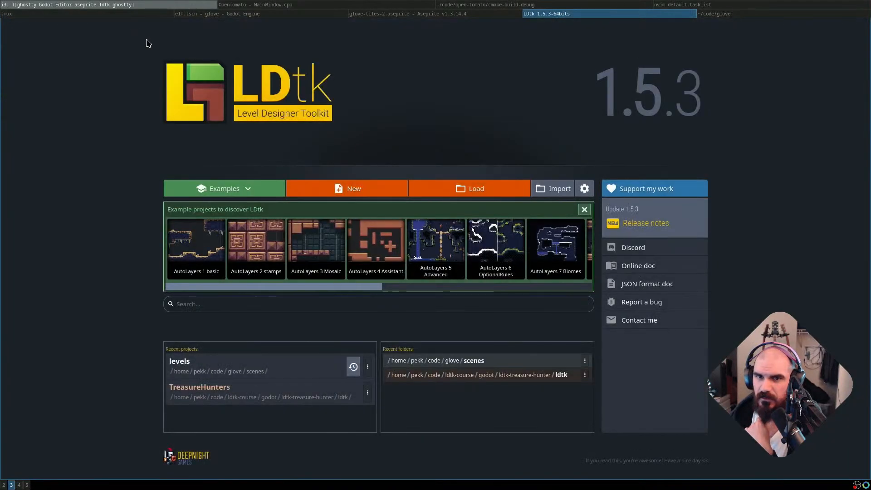
left_click(326, 366)
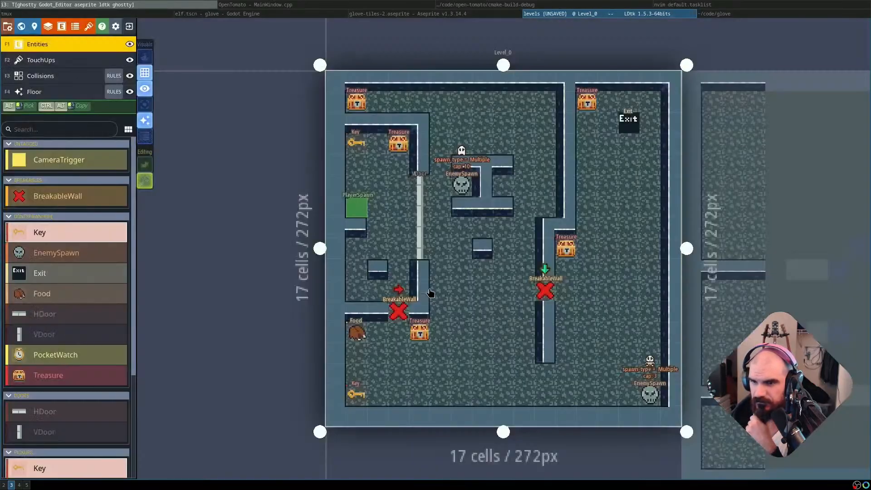
left_click(426, 286)
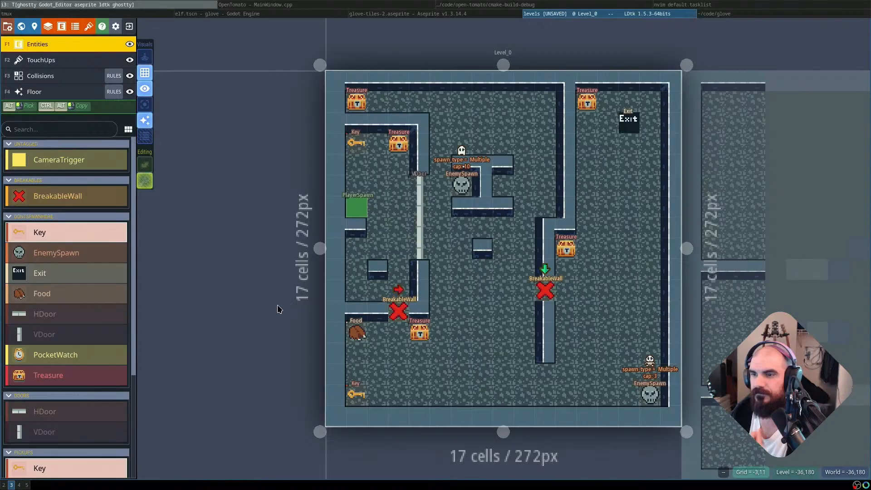
key("ctrl+s")
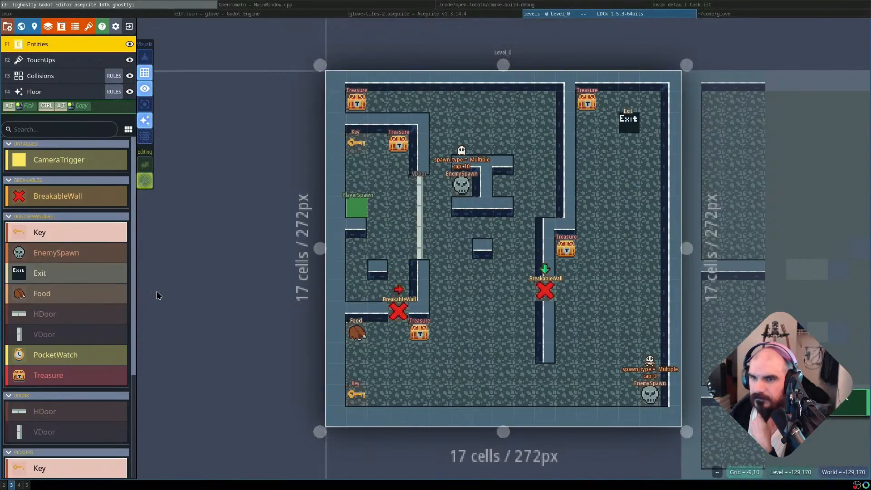
Switch back to the Godot editor and select Level_1.tscn in the levels folder
key("super+Left")
key("super+Left")
key("super+Left")
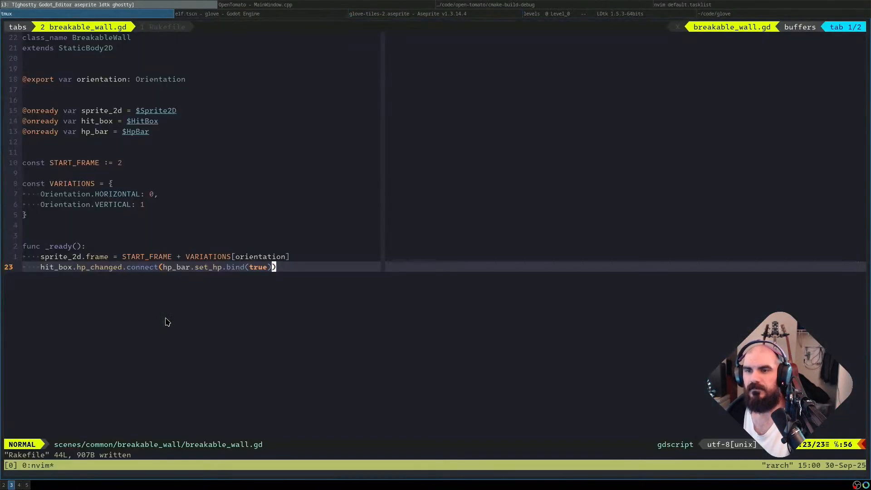
key("super+Right")
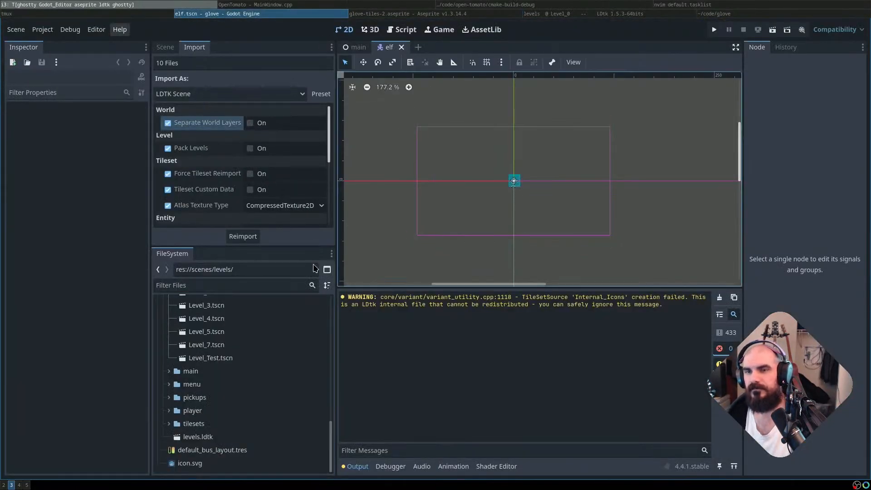
scroll(229, 358, "up", 3)
left_click(230, 347)
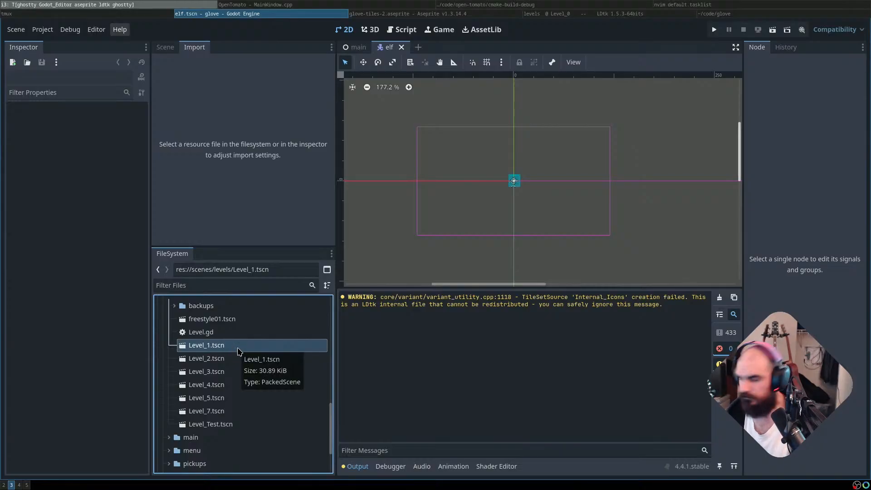
Run the glove project and start a game with the Elf character
key("F5")
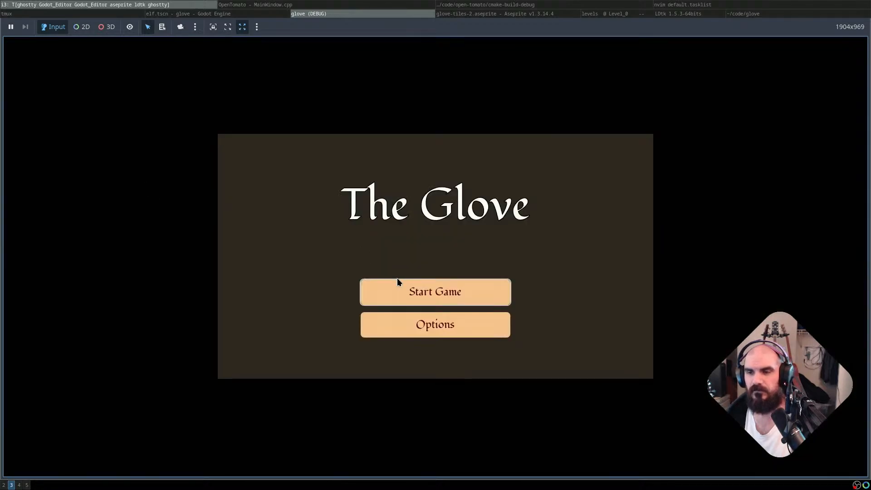
left_click(401, 290)
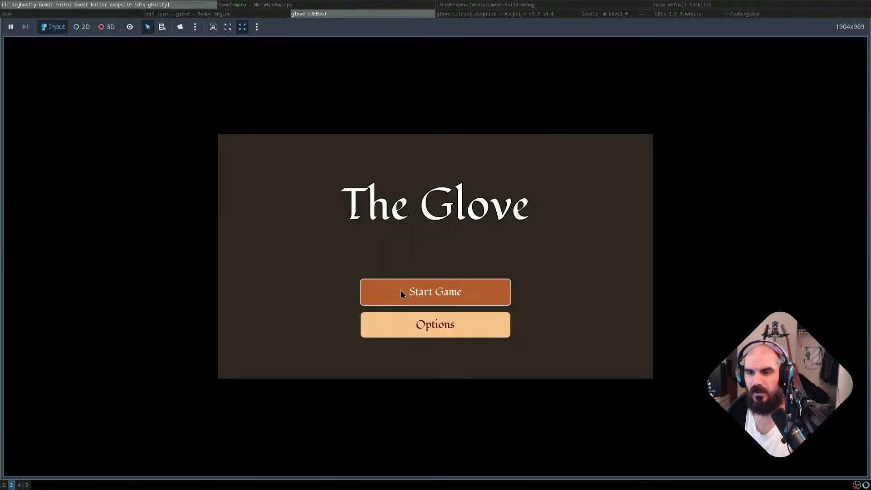
key("Return")
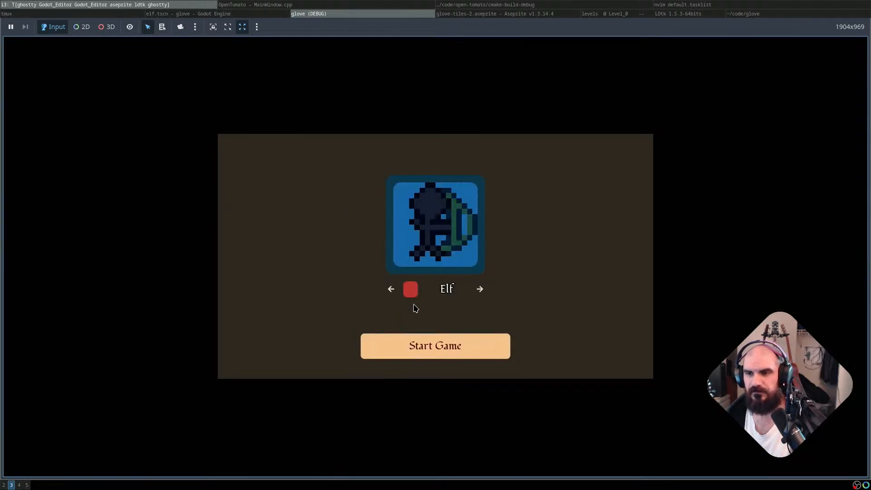
key("Return")
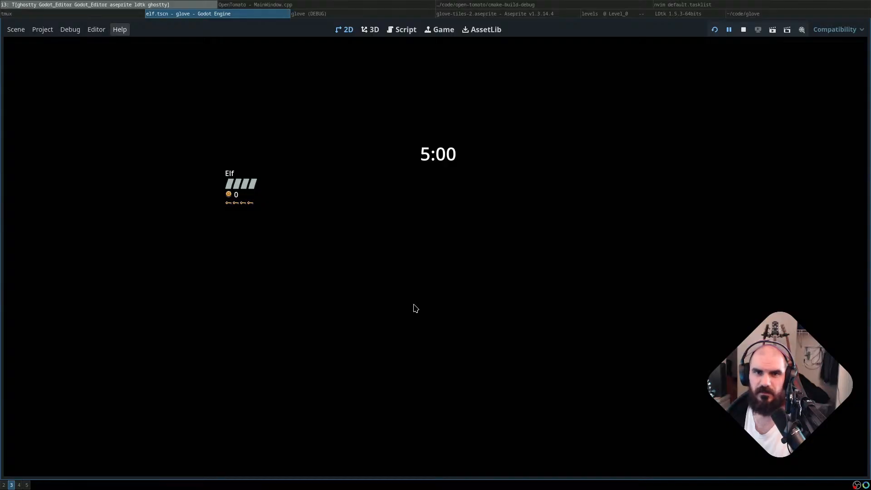
left_click(13, 33)
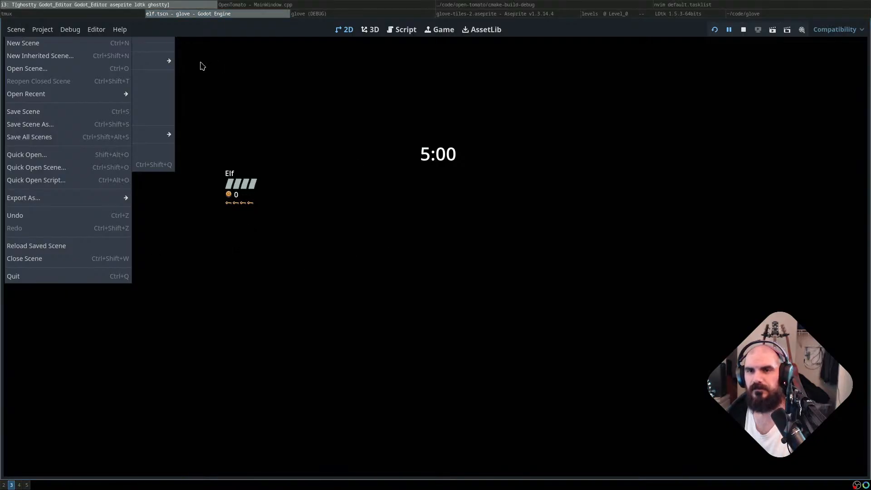
left_click(98, 28)
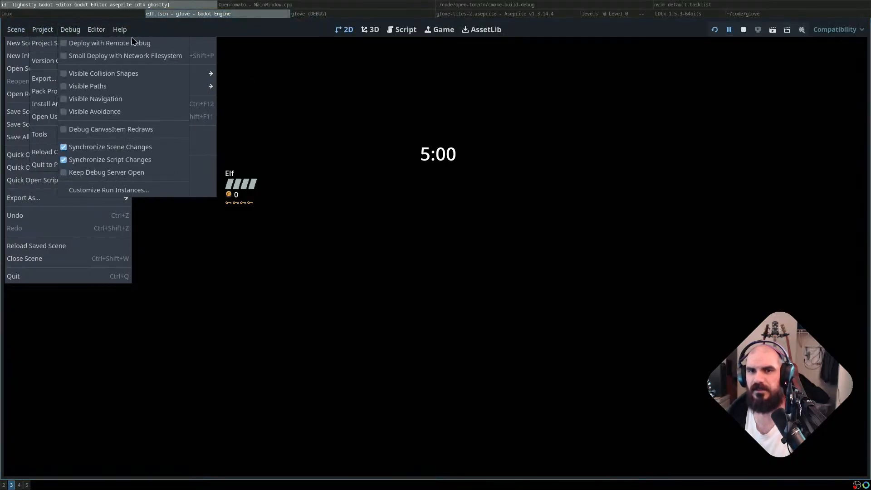
left_click(66, 43)
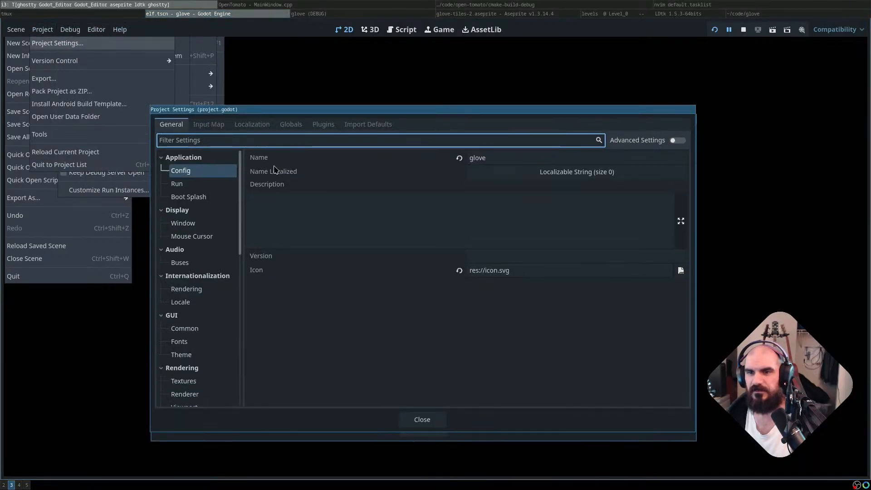
left_click(428, 418)
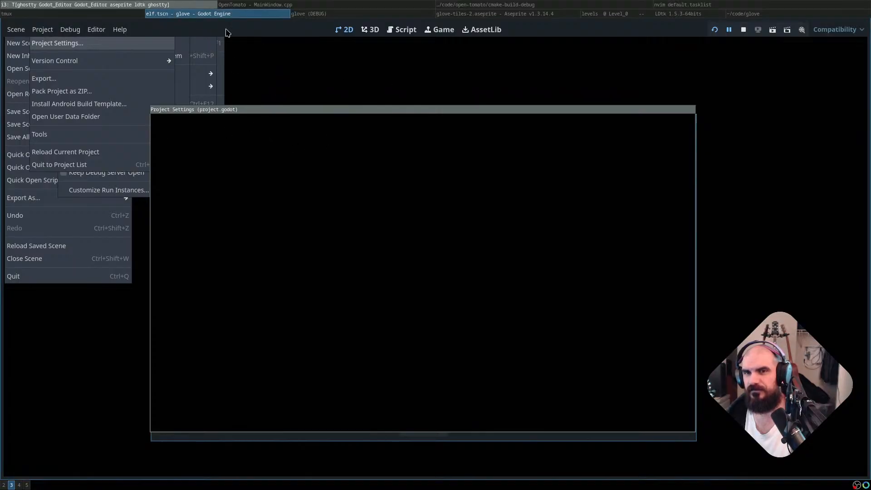
left_click(134, 12)
left_click(187, 15)
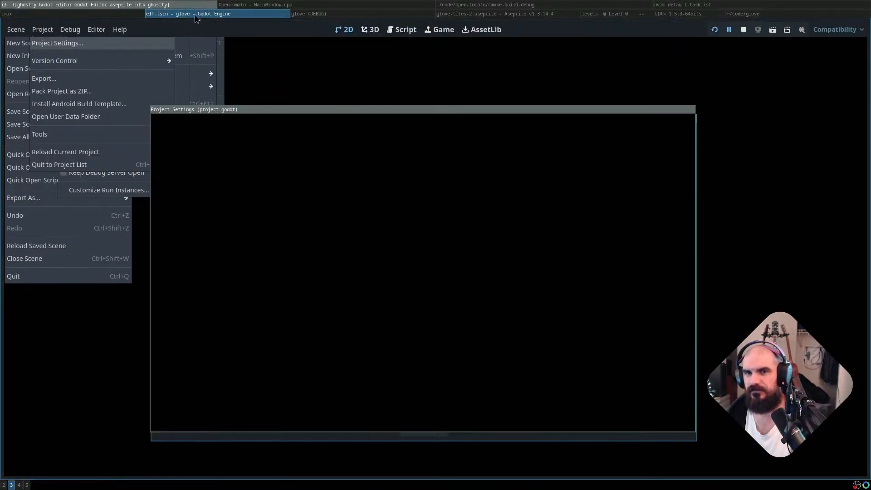
Close the running game's debug window and the Godot editor window
left_click(336, 14)
key("super+shift+q")
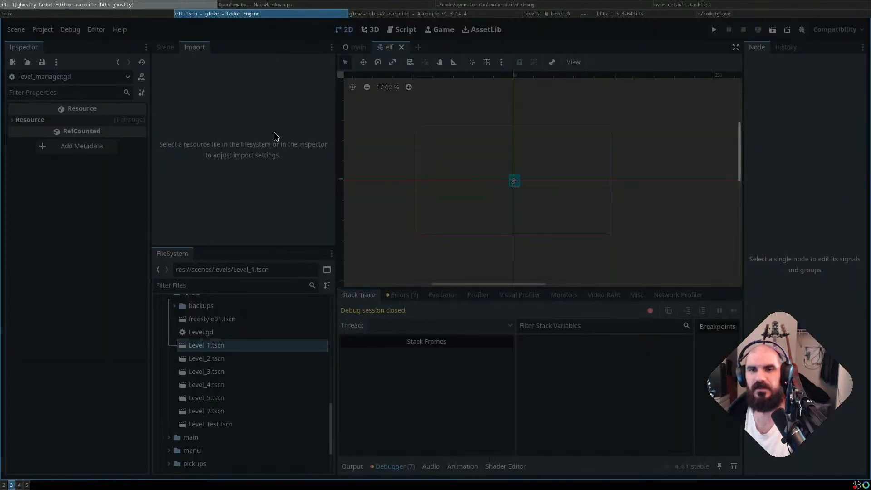
key("super+shift+q")
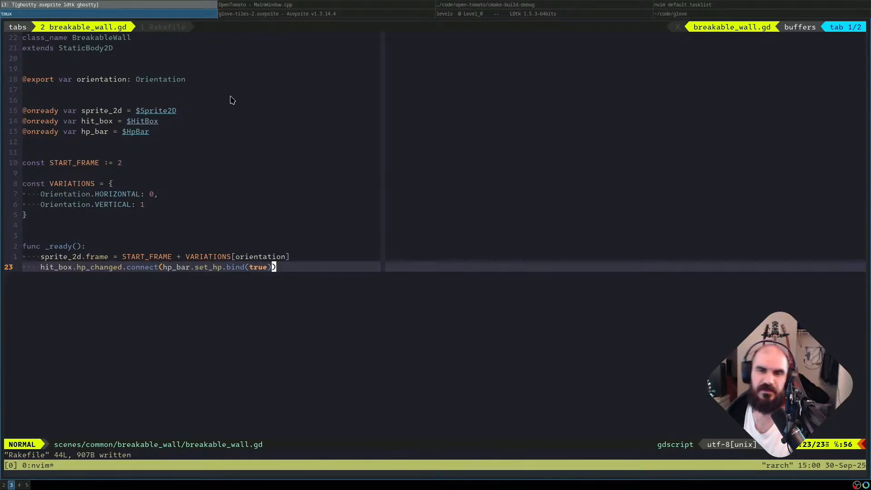
Relaunch Godot with "godot --rendering-driver opengl3" and open the glove project
key("super+d")
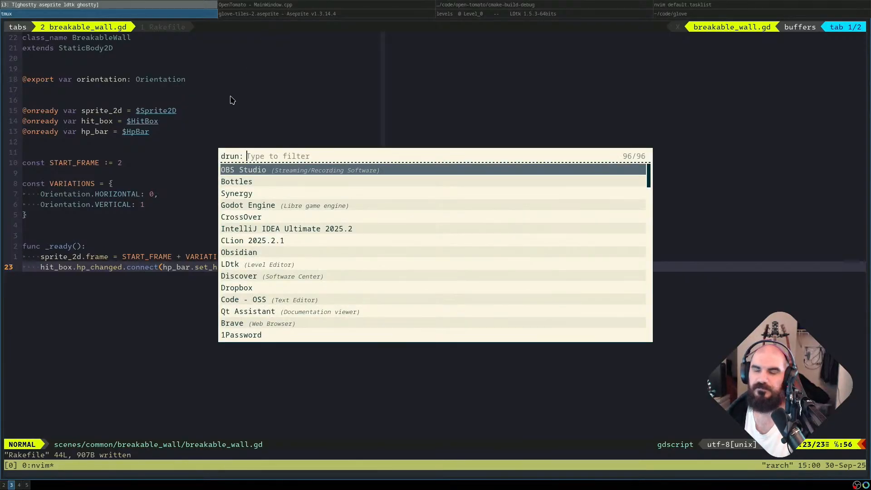
type("godot --rendering-driver opengl3")
key("Return")
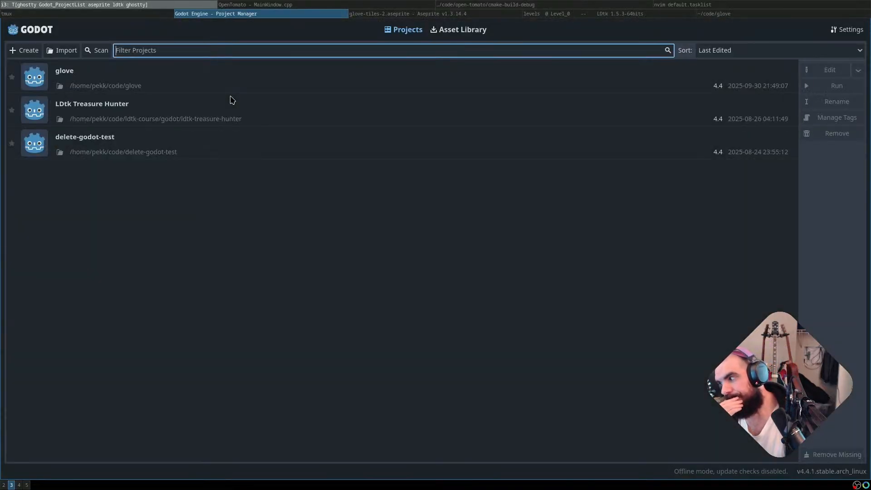
double_click(159, 88)
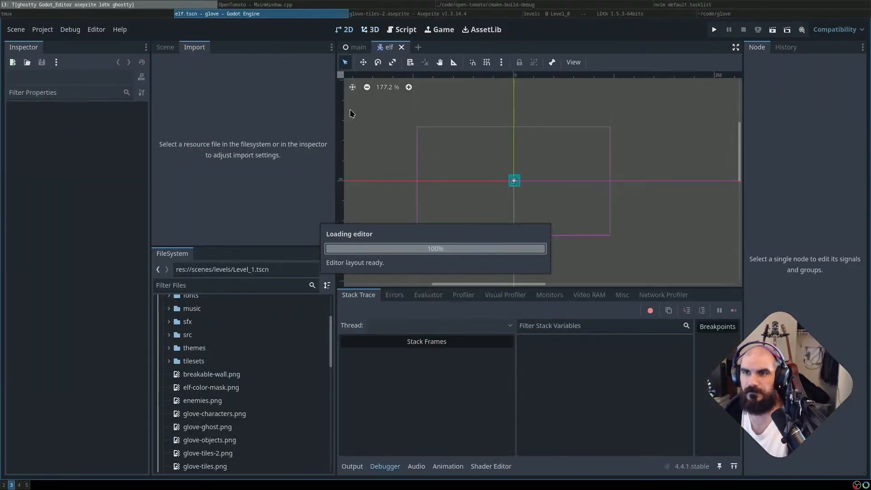
Select levels.ldtk in the scenes folder and review its LDTK Scene import options through to the debug settings
scroll(232, 363, "up", 4)
scroll(234, 360, "down", 6)
scroll(234, 360, "down", 8)
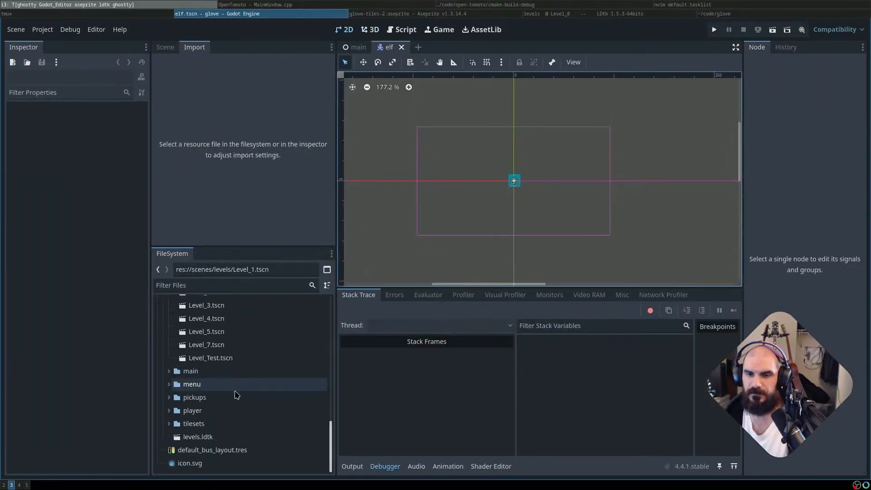
left_click(213, 450)
left_click(198, 437)
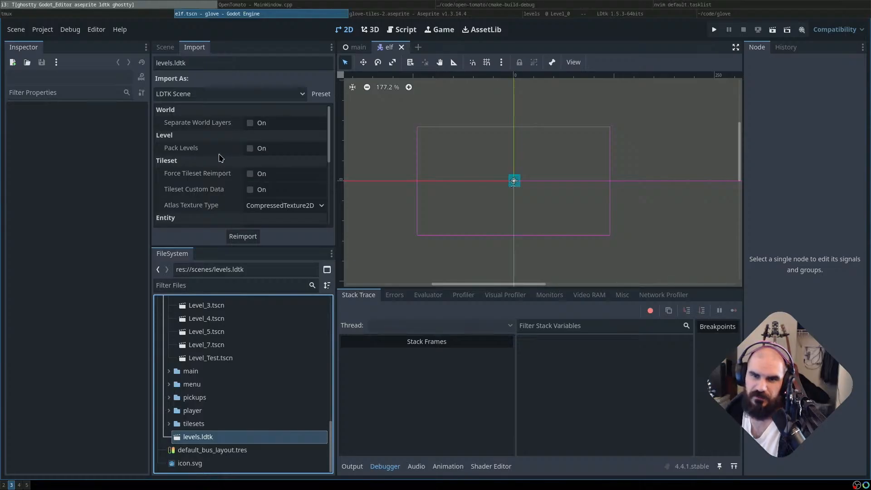
mouse_move(220, 158)
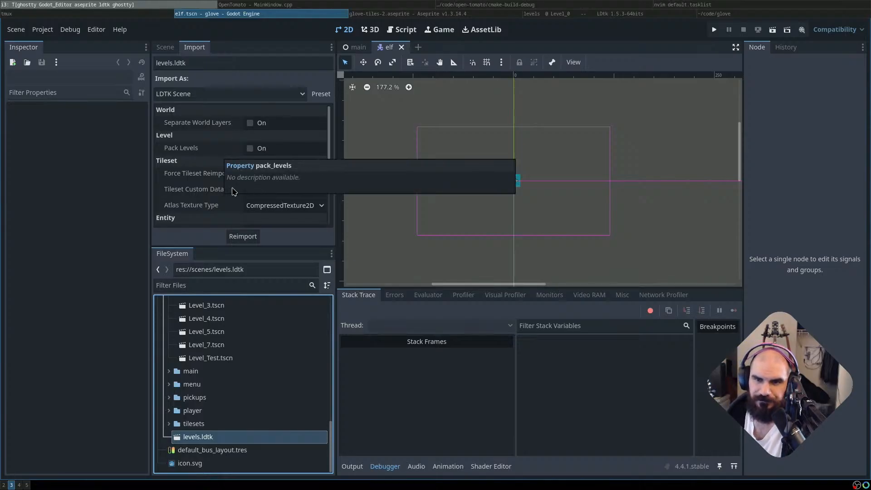
scroll(199, 218, "down", 3)
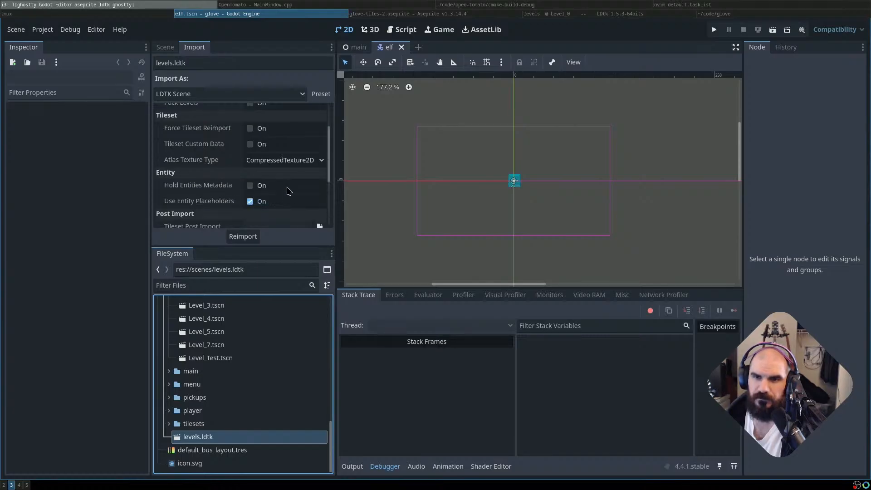
scroll(267, 205, "down", 5)
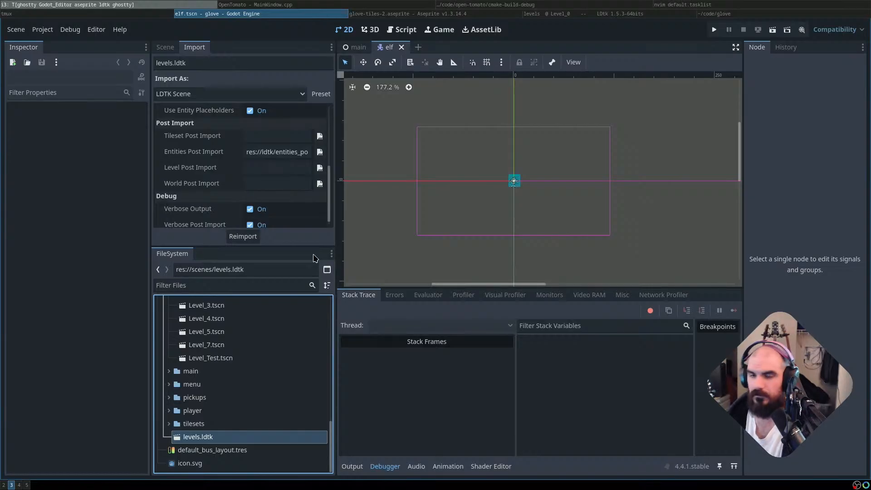
scroll(281, 204, "down", 1)
Reimport levels.ldtk and show the output log in an enlarged area to read its messages
left_click(243, 237)
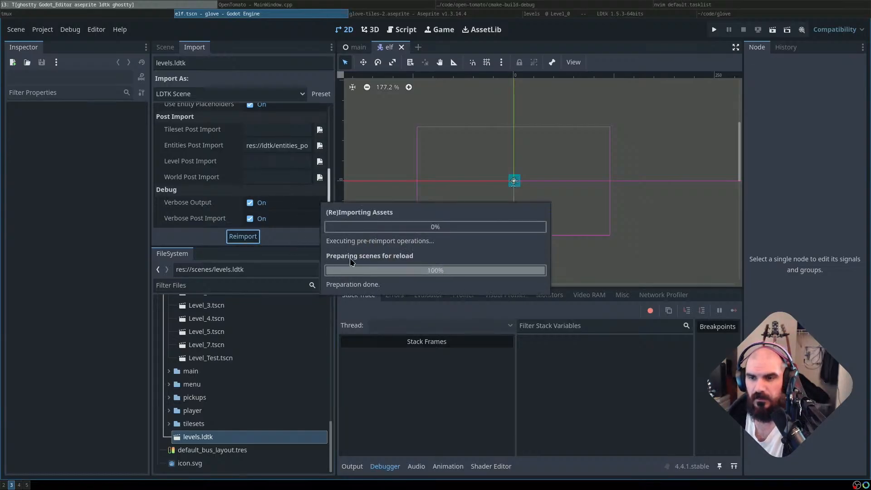
left_click(363, 468)
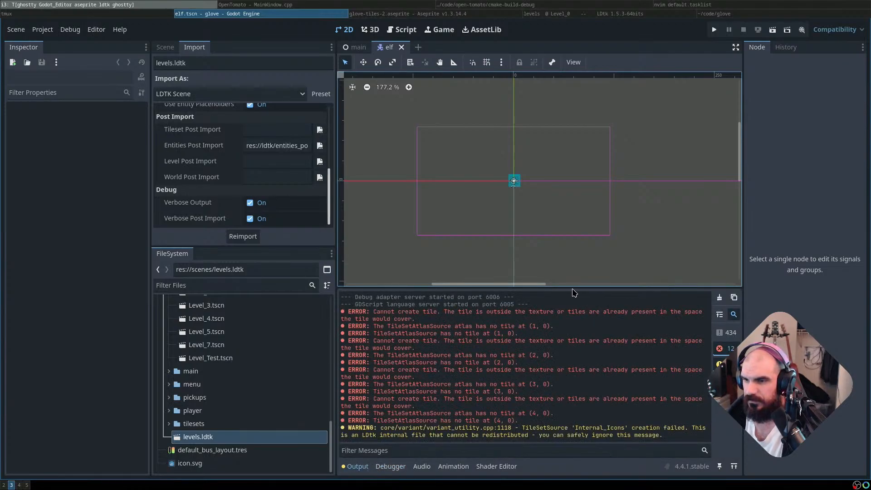
left_click_drag(553, 290, 552, 224)
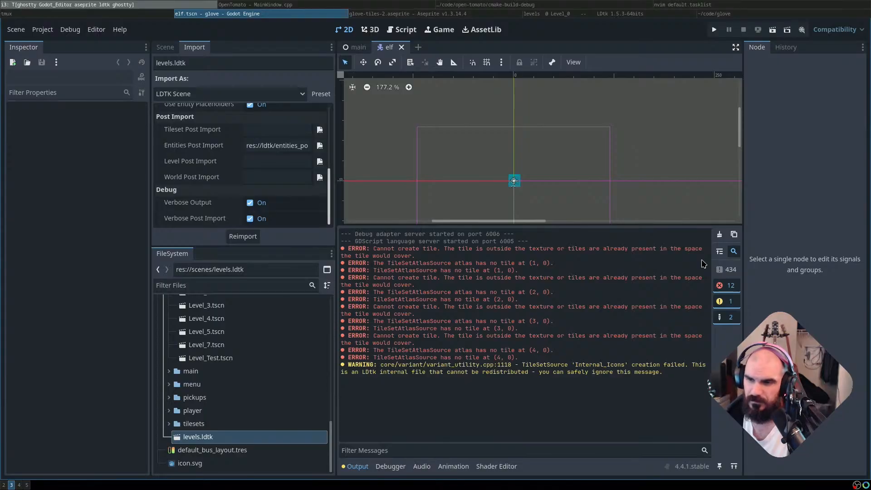
Switch to LDtk, open Level_5 from the world view and save the project
key("super+l")
key("super+l")
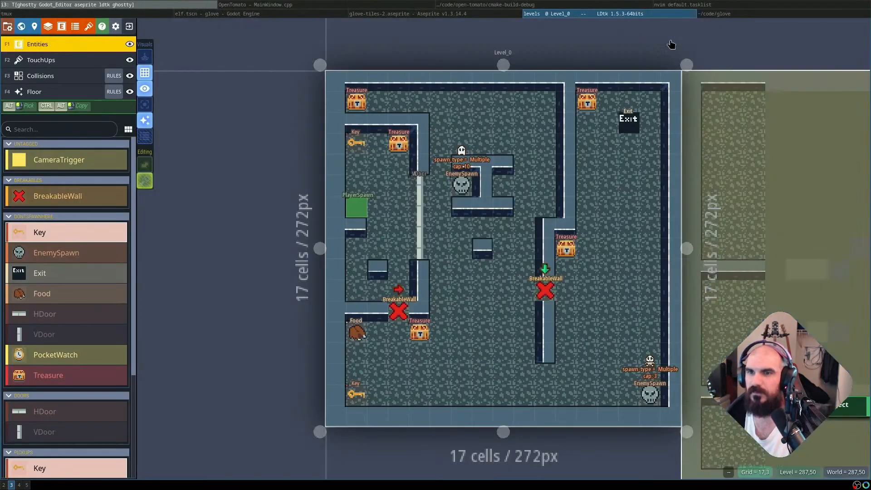
scroll(424, 109, "down", 2)
scroll(646, 262, "down", 2)
left_click(646, 260)
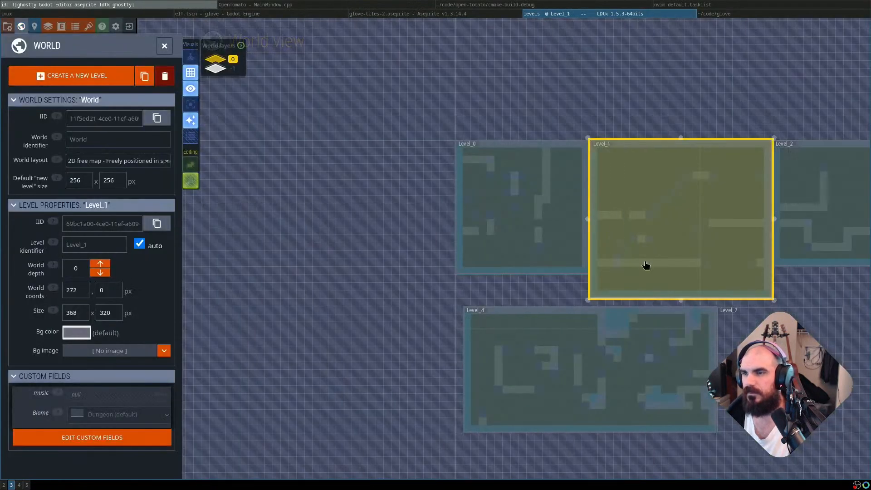
scroll(673, 373, "down", 2)
left_click_drag(728, 377, 575, 157)
left_click(403, 245)
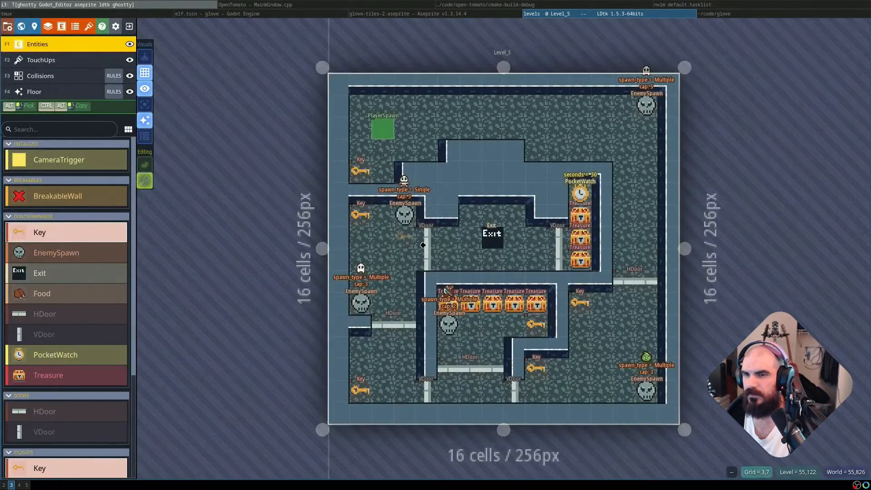
scroll(653, 298, "up", 1)
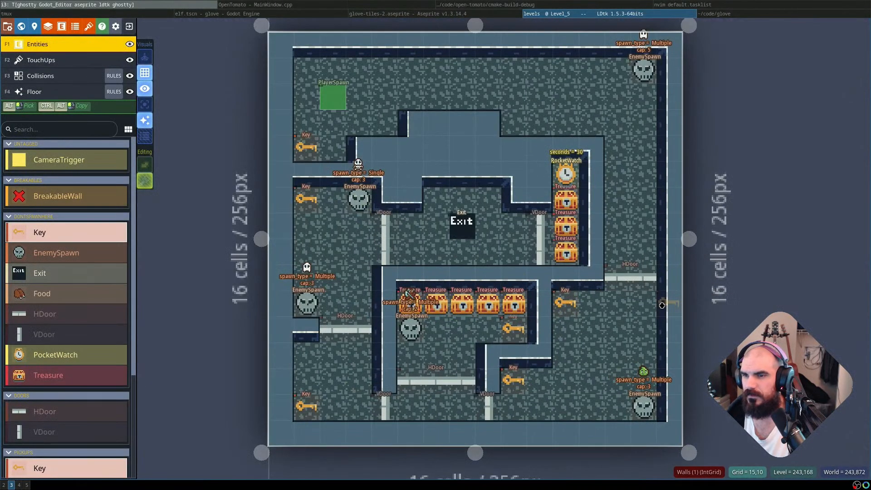
key("ctrl+s")
Examine the layouts of Level_7, Level_3 and Level_0 in the LDtk world
scroll(721, 307, "down", 1)
scroll(721, 306, "down", 2)
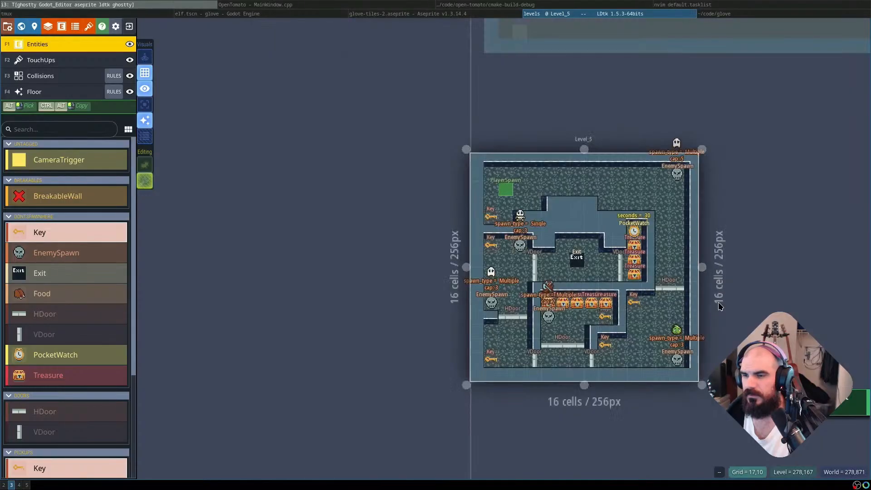
scroll(725, 139, "down", 1)
left_click_drag(718, 178, 310, 302)
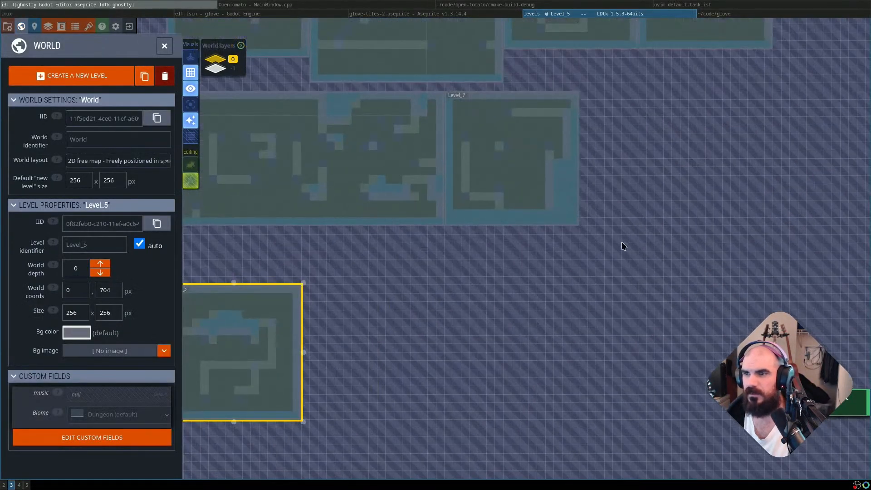
double_click(522, 192)
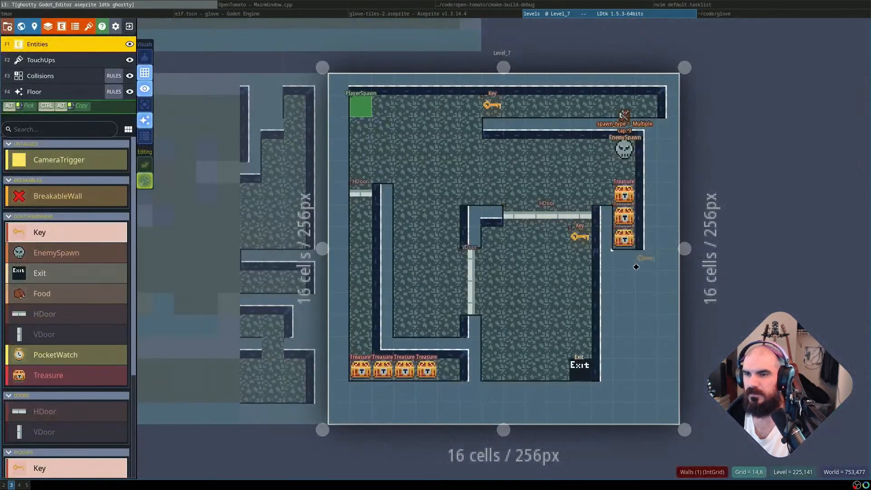
scroll(666, 256, "down", 3)
double_click(501, 210)
scroll(461, 288, "down", 5)
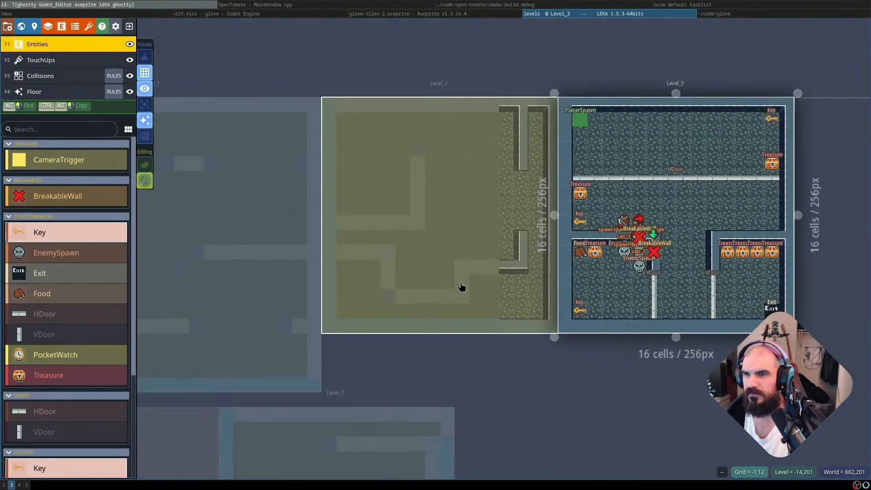
left_click_drag(688, 204, 470, 256)
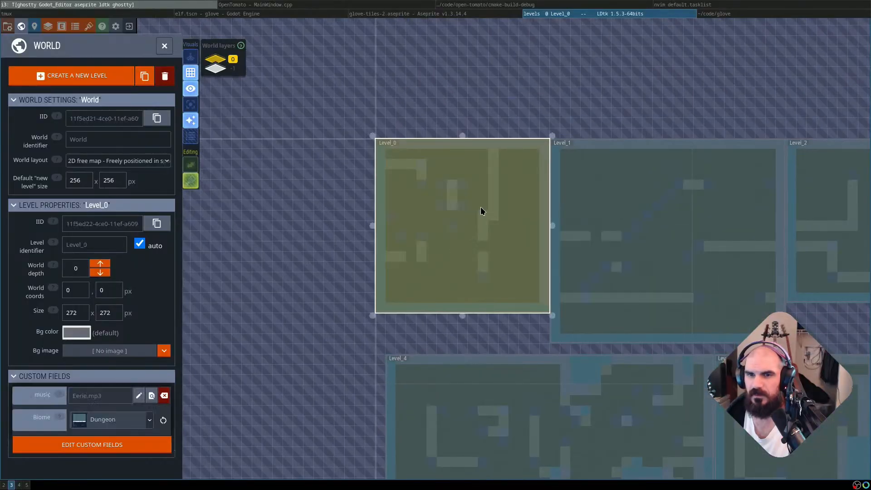
double_click(480, 206)
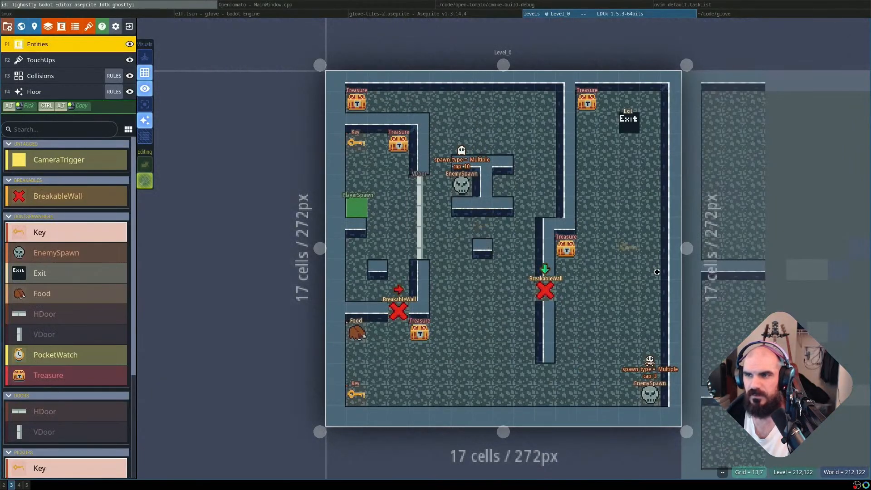
Look through Level_1, Level_3 and Level_4 in the LDtk world and return to Level_0
left_click_drag(665, 267, 464, 200)
left_click_drag(560, 250, 576, 310)
left_click_drag(430, 274, 540, 262)
double_click(719, 280)
key("Escape")
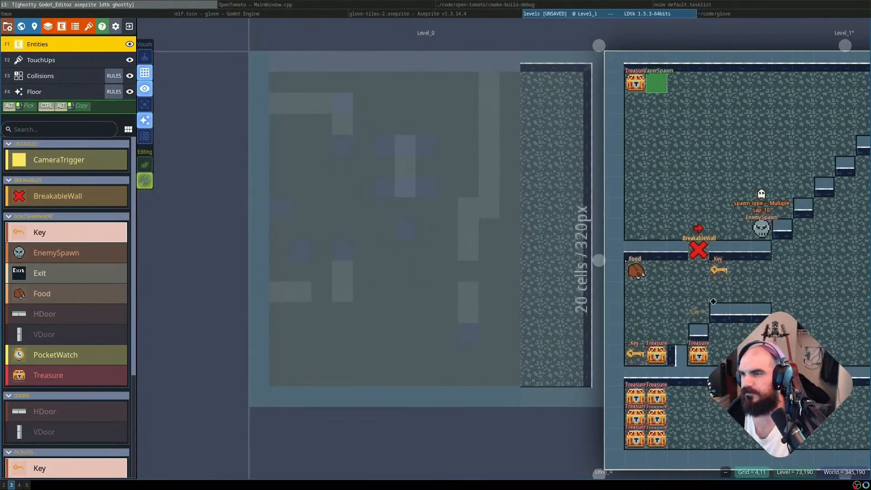
left_click_drag(716, 309, 473, 286)
scroll(699, 278, "down", 2)
left_click_drag(703, 279, 502, 265)
left_click(680, 269)
left_click(653, 268)
left_click_drag(619, 366, 486, 318)
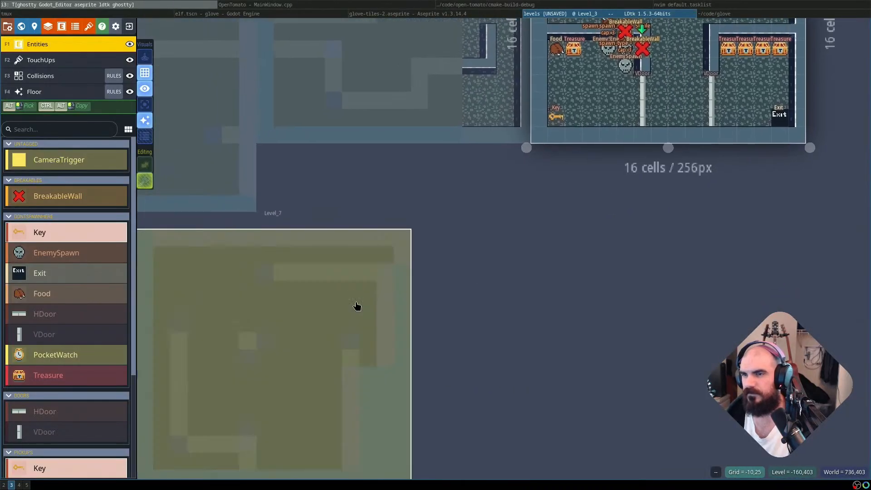
left_click(356, 305)
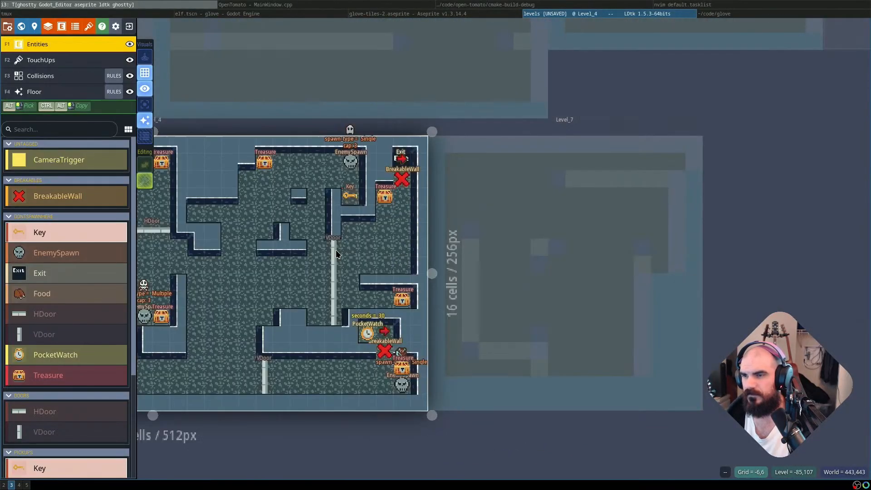
left_click_drag(336, 250, 661, 287)
left_click_drag(426, 274, 589, 315)
left_click_drag(584, 146, 608, 243)
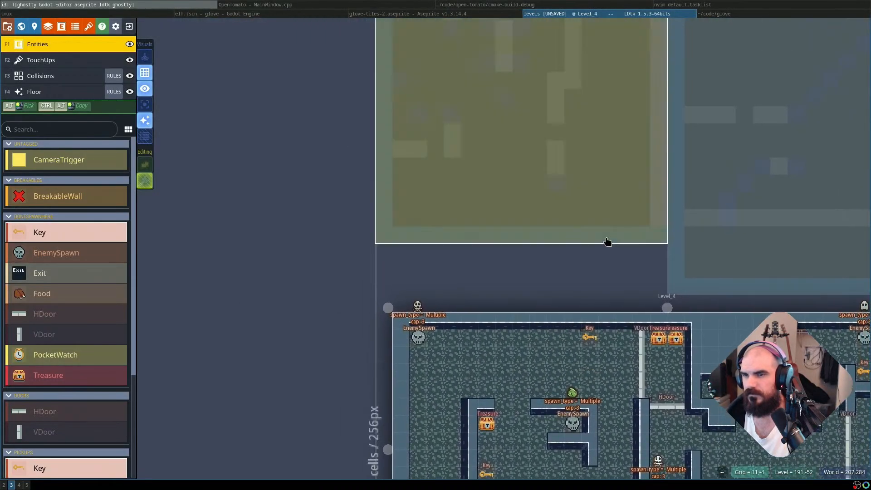
left_click(505, 212)
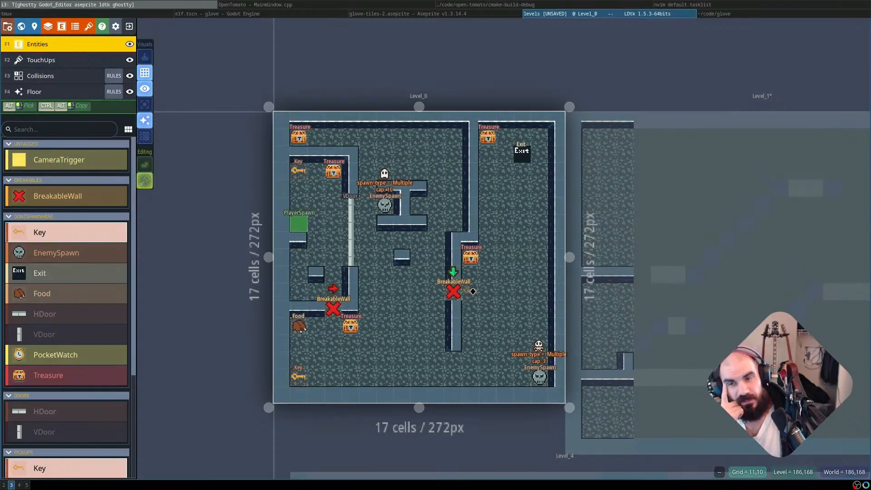
Switch back to Godot, open the Level_1.tscn scene and inspect its layout in an enlarged 2D view
key("super+Left")
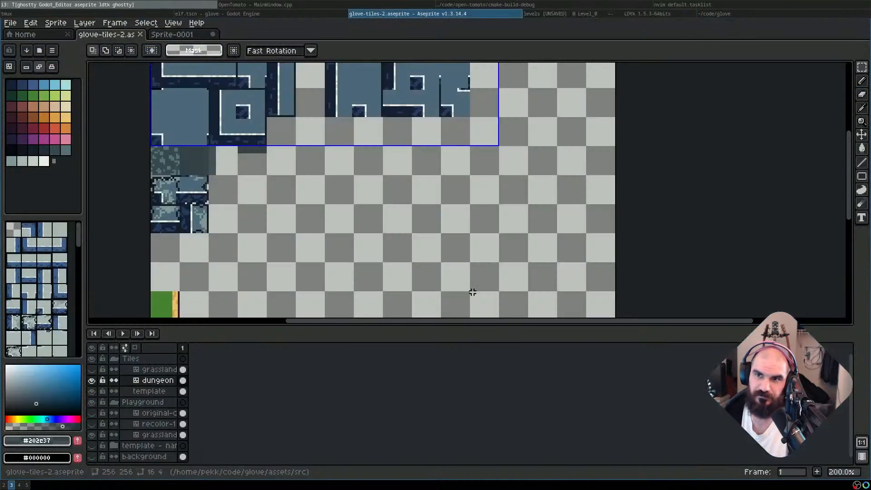
key("super+Left")
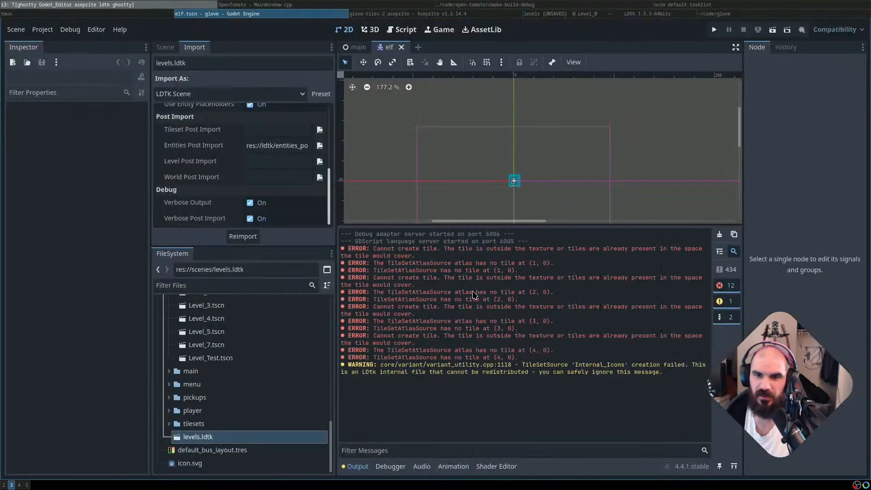
scroll(245, 368, "up", 3)
left_click(238, 366)
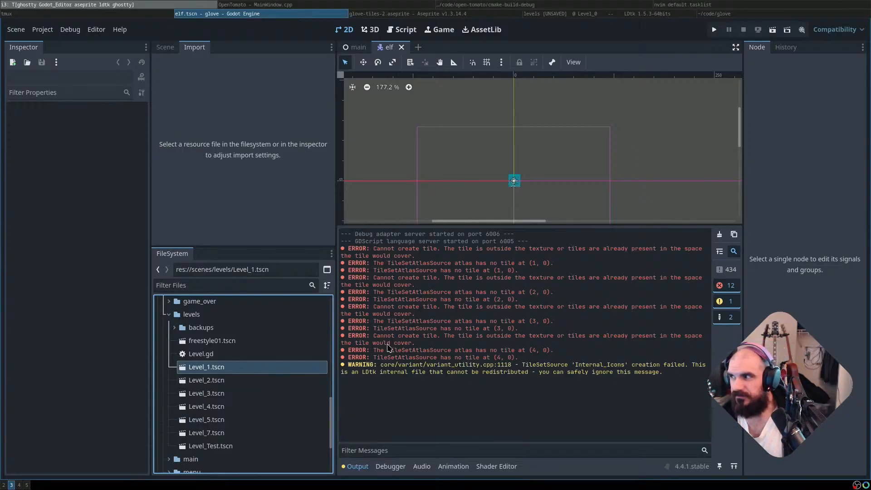
double_click(289, 368)
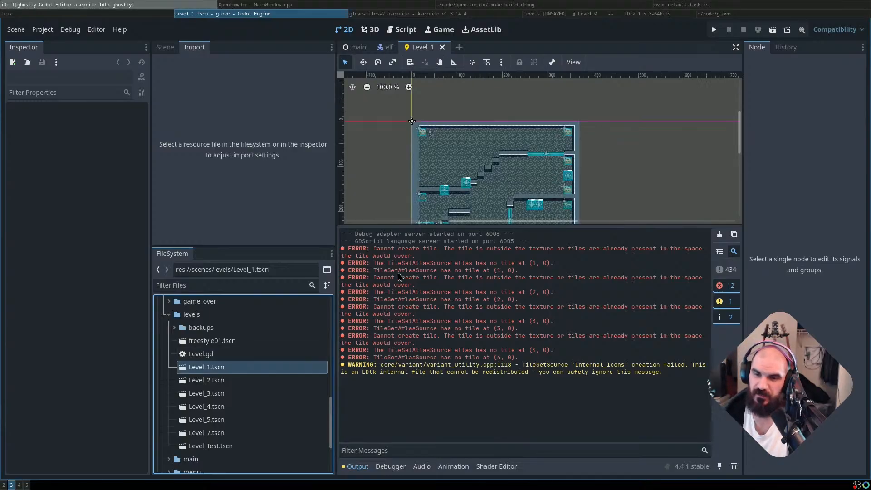
scroll(490, 159, "up", 3)
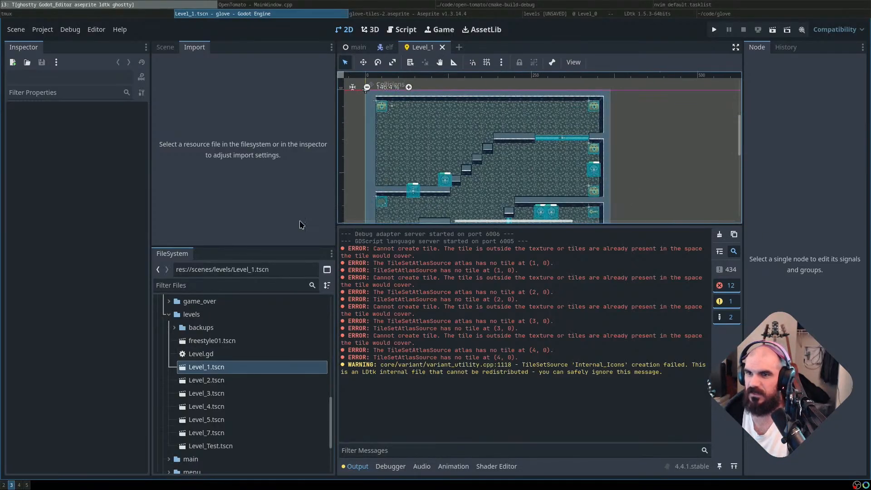
left_click_drag(524, 173, 572, 153)
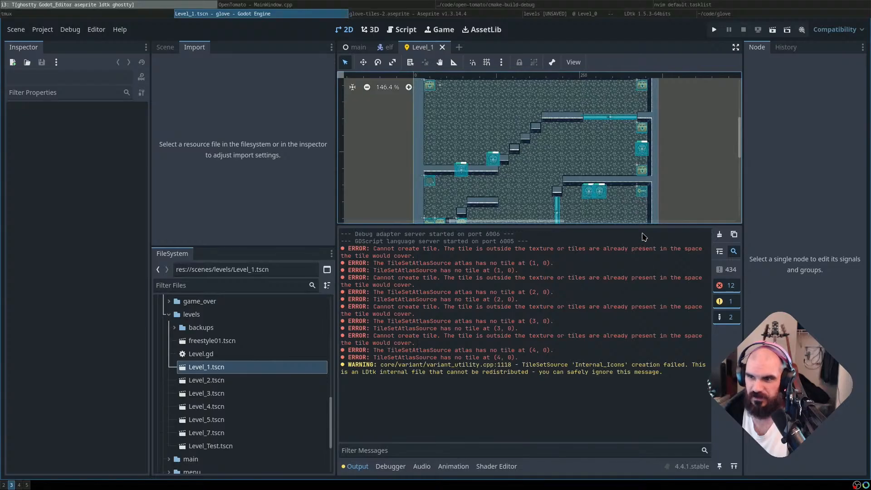
left_click_drag(651, 230, 649, 268)
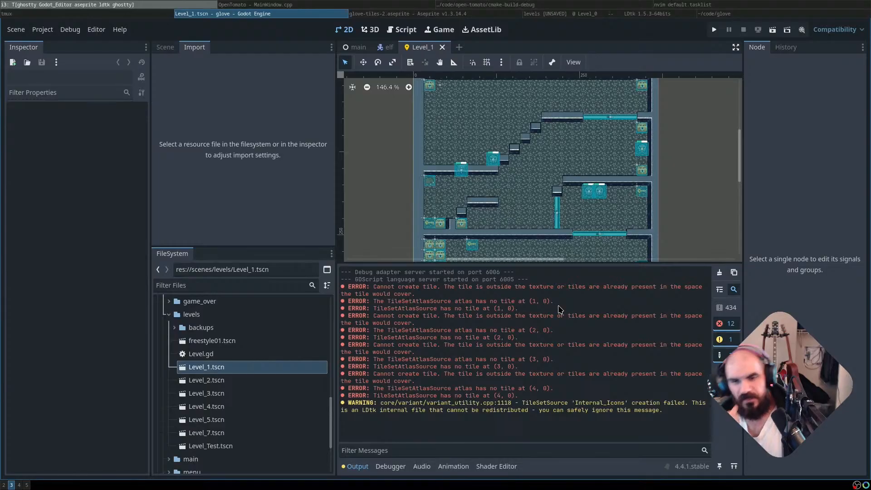
Delete the backups folder inside scenes/levels from the project
scroll(247, 381, "down", 5)
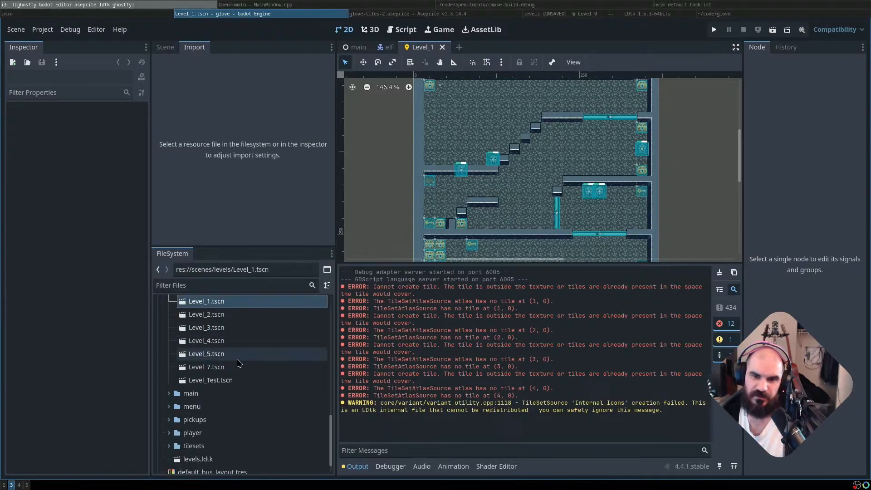
scroll(235, 360, "up", 5)
left_click(205, 332)
left_click(175, 327)
left_click(174, 328)
key("Delete")
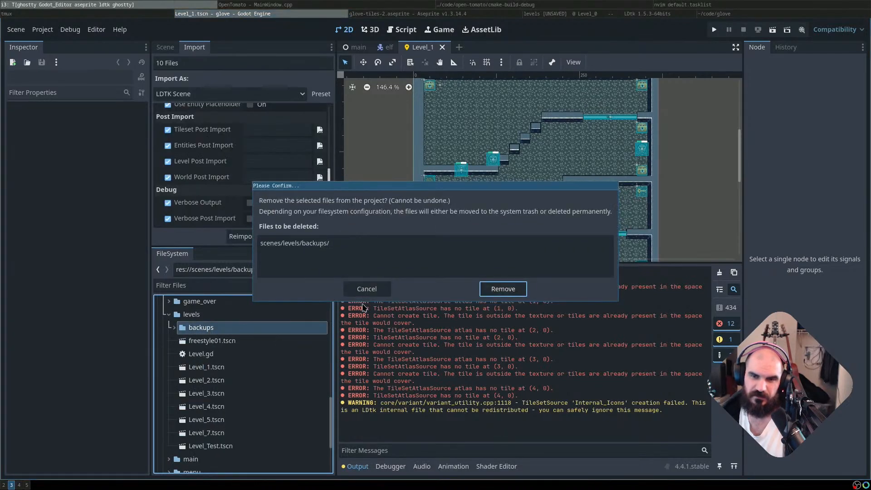
left_click(522, 290)
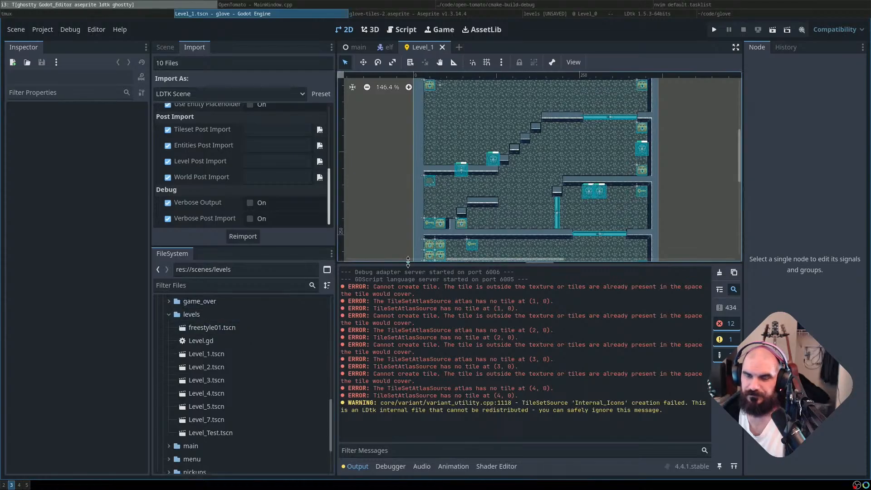
Reimport levels.ldtk and clear the output log
scroll(245, 386, "down", 3)
left_click(198, 446)
left_click(243, 237)
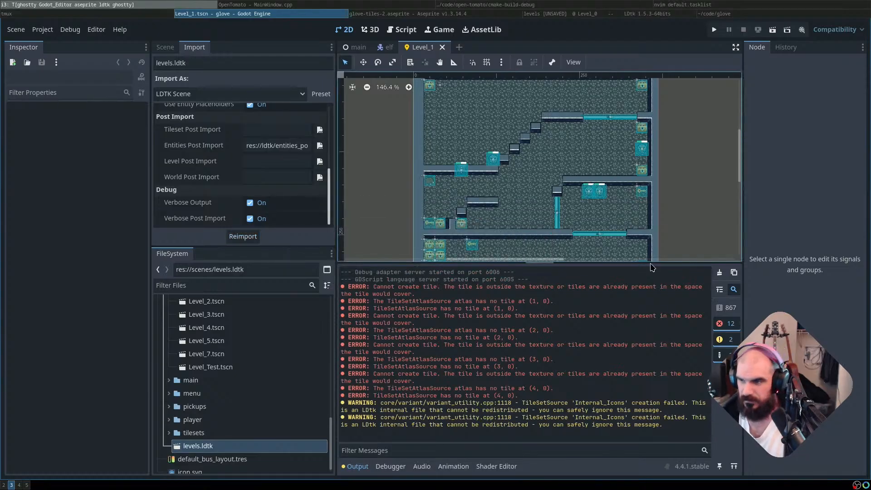
left_click(719, 272)
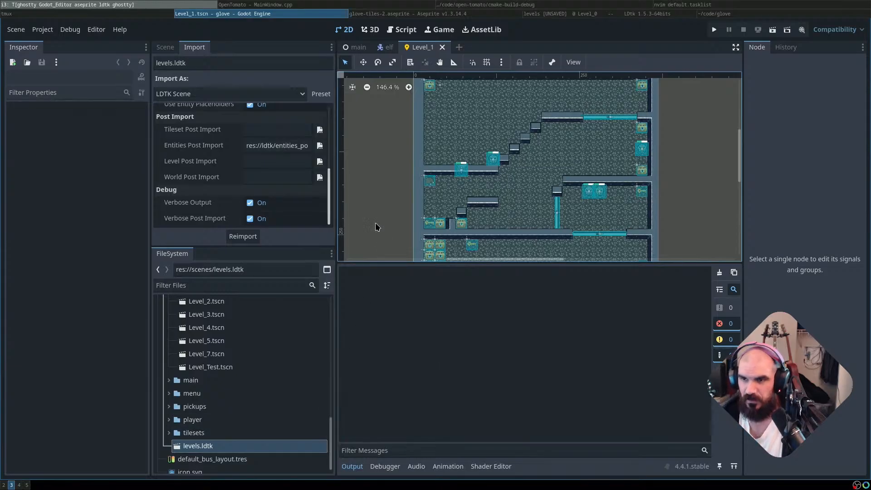
Select the ghost enemy spawner by the staircase in Level_1, run the game with the Elf character, and stop the run
scroll(239, 360, "up", 3)
left_click(493, 164)
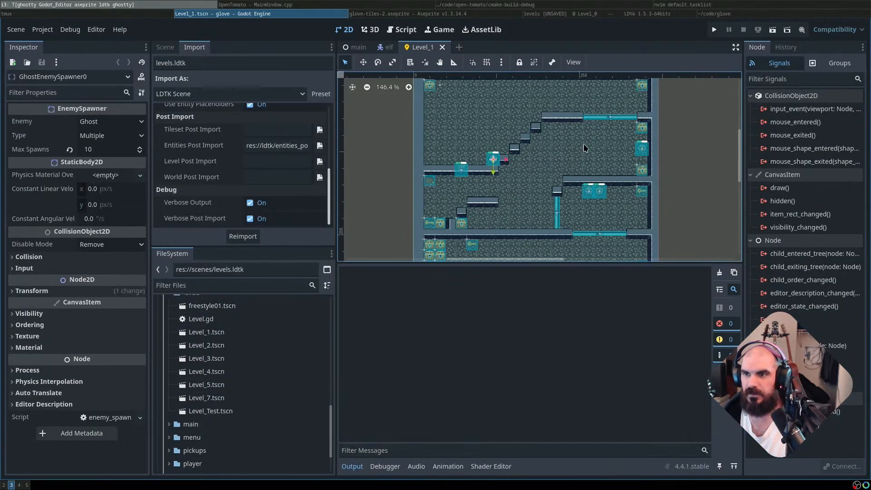
key("F5")
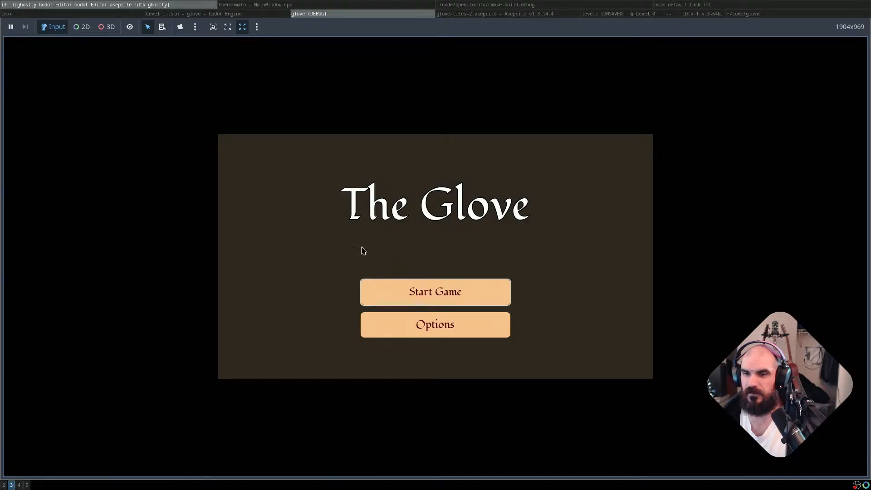
left_click(435, 285)
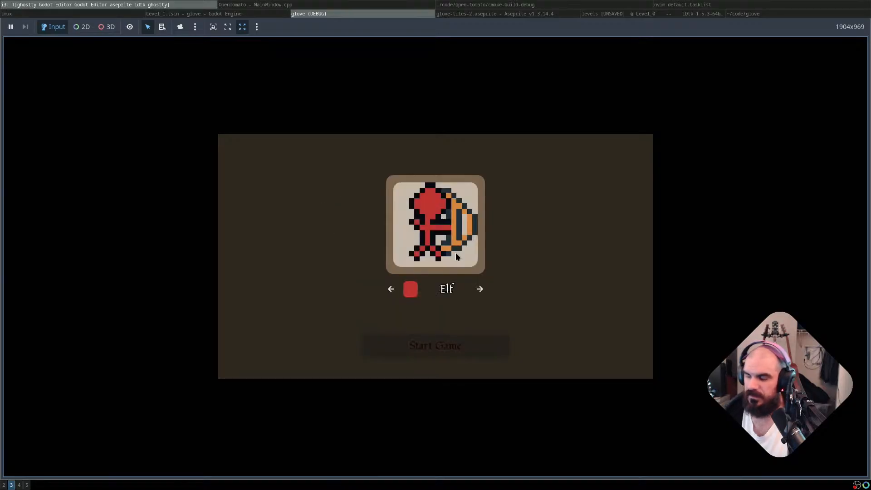
key("Return")
key("Return")
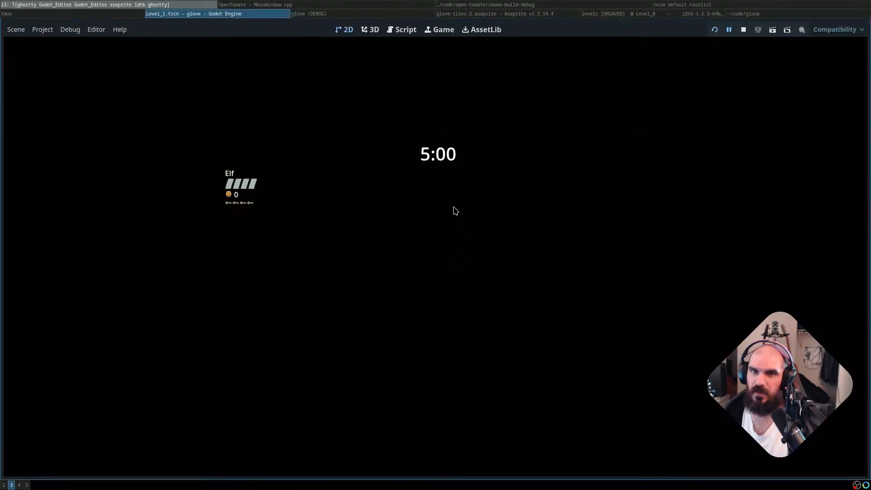
key("F8")
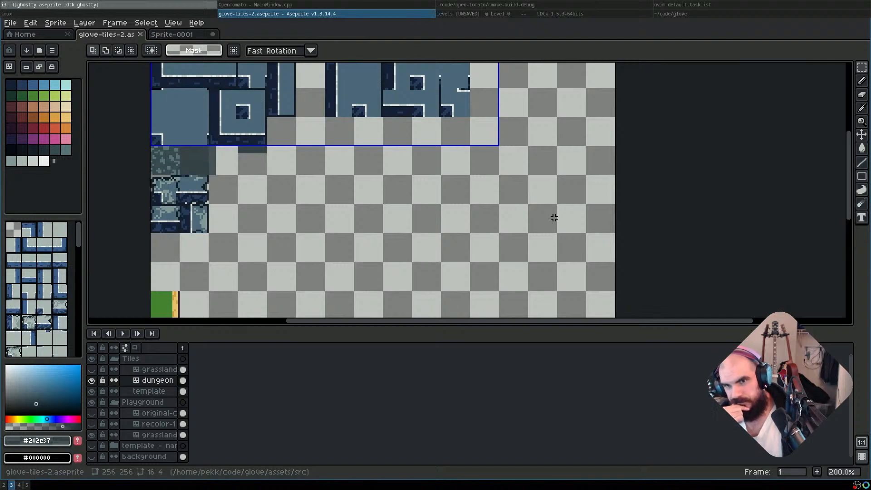
Switch to glove-tiles-2.aseprite, shrink the timeline and bring the whole 256 by 256 tileset into view
scroll(430, 165, "down", 3)
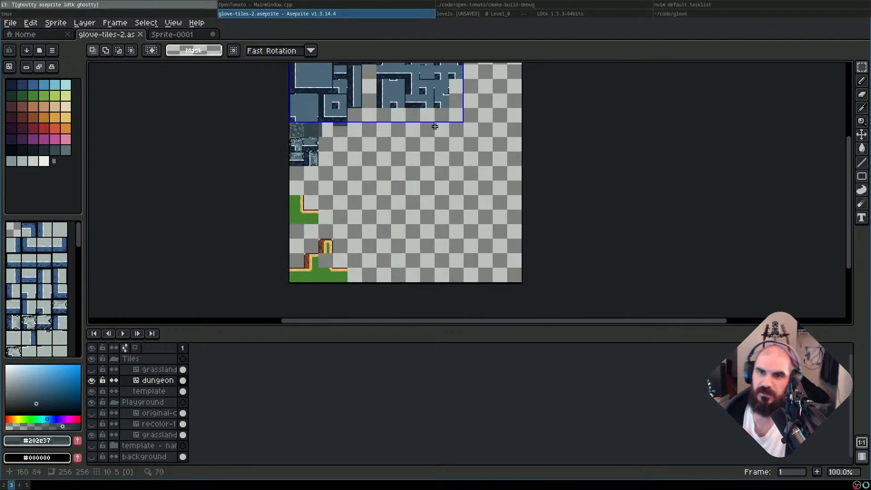
scroll(431, 165, "up", 1)
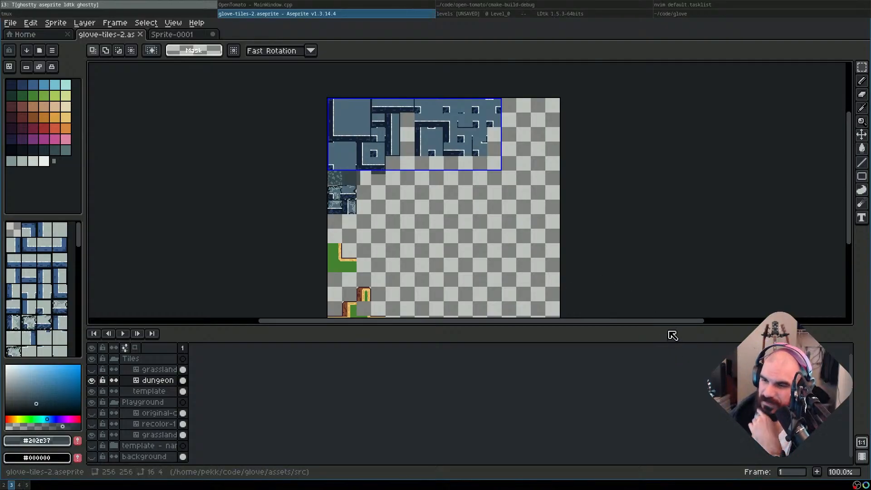
left_click_drag(676, 329, 684, 362)
scroll(571, 299, "down", 1)
scroll(571, 299, "up", 1)
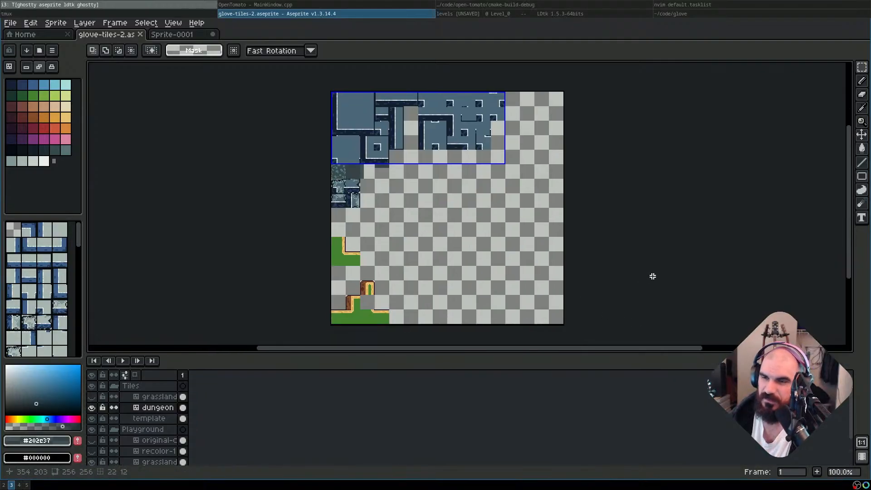
scroll(670, 262, "up", 1)
scroll(669, 262, "down", 1)
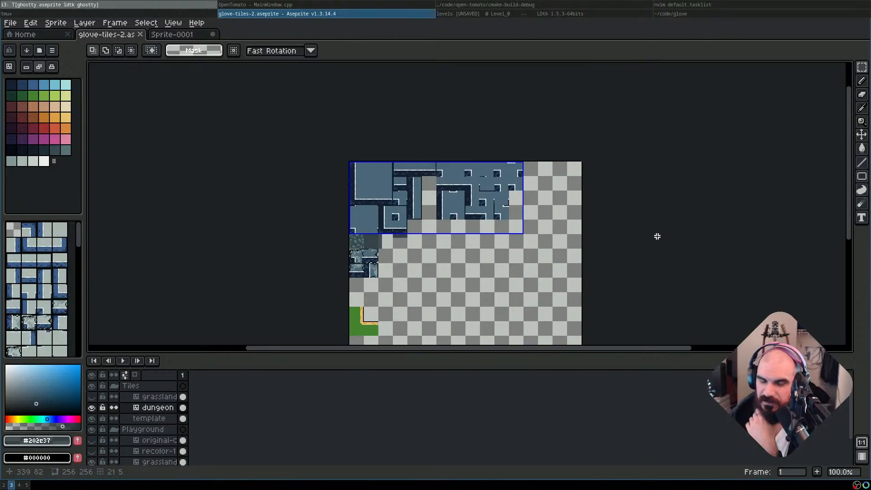
left_click_drag(576, 223, 528, 167)
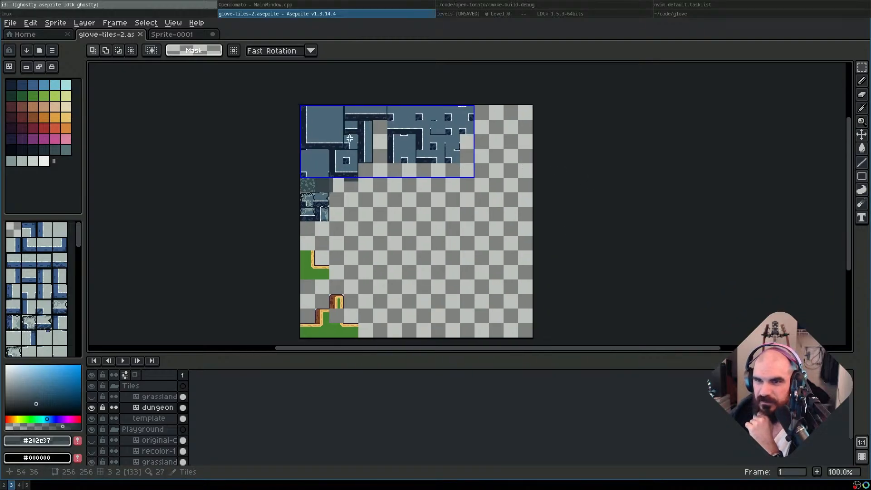
Compare the grassland and dungeon tile layers by toggling their visibility, leaving both hidden so the template layer shows
left_click(93, 407)
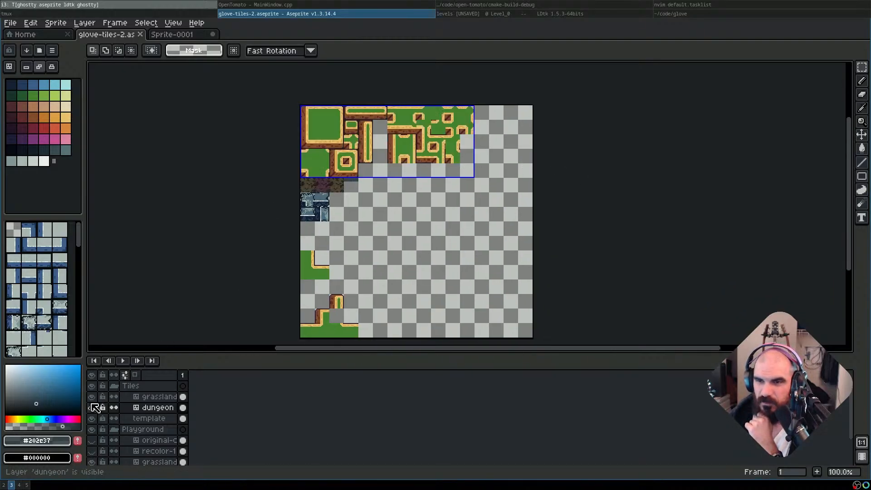
left_click(92, 396)
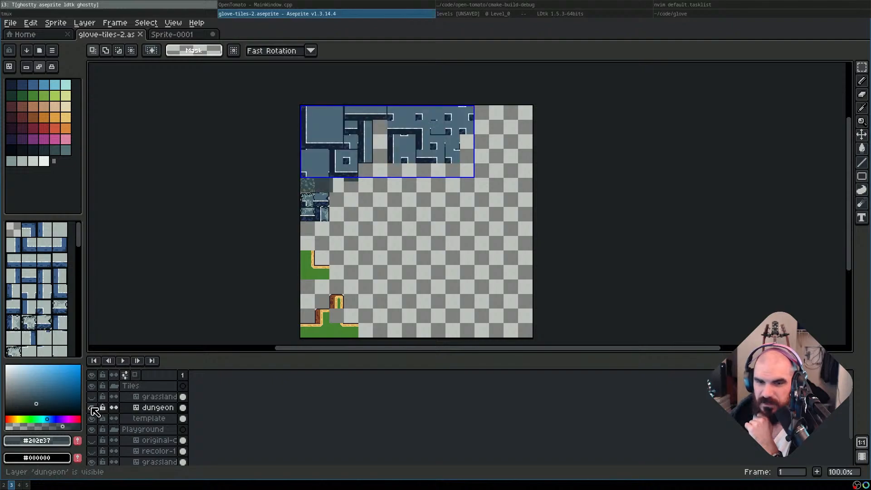
left_click(93, 408)
left_click(92, 408)
left_click(92, 408)
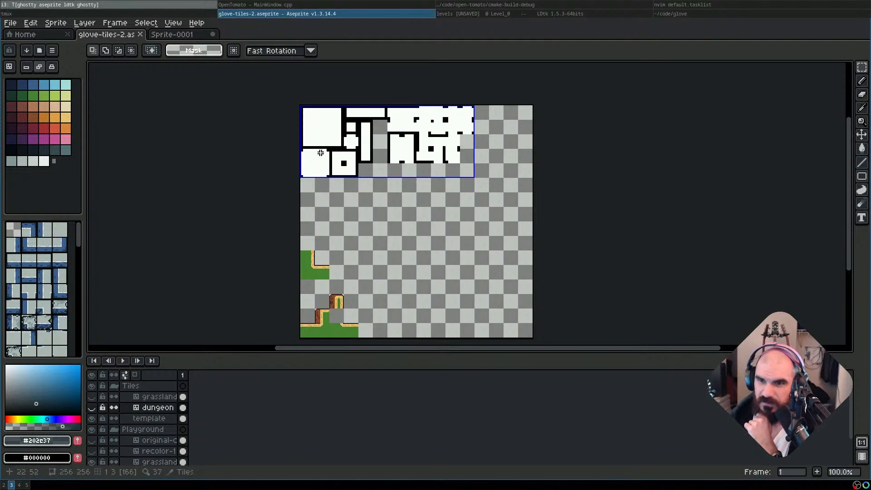
Examine the black-and-white template tiles up close, marking out the whole template block and clearing the selection
scroll(322, 158, "up", 2)
scroll(463, 139, "down", 1)
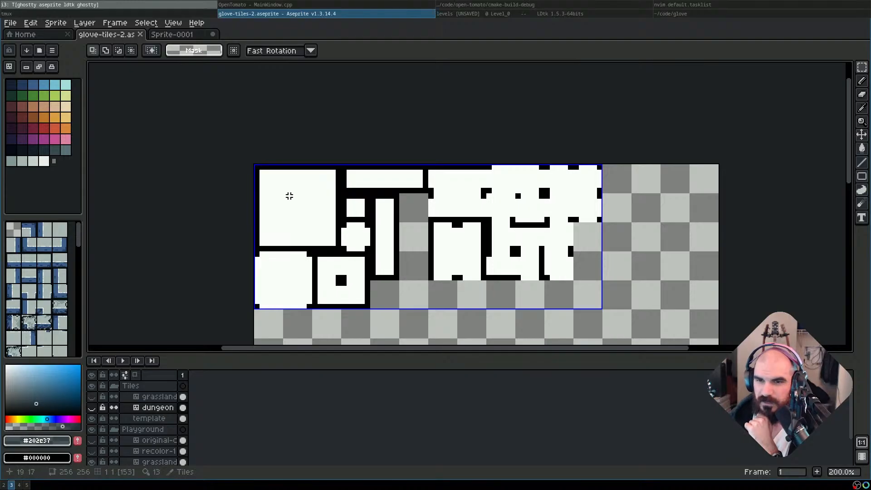
left_click_drag(275, 181, 603, 295)
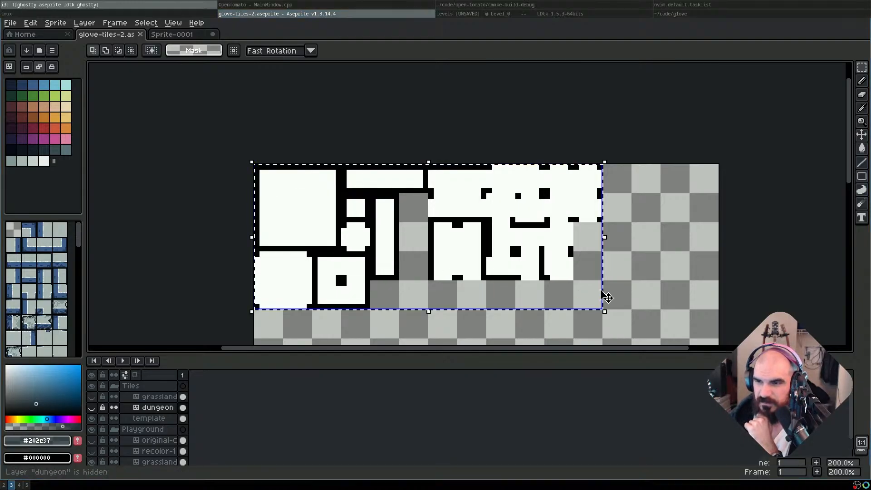
left_click(627, 283)
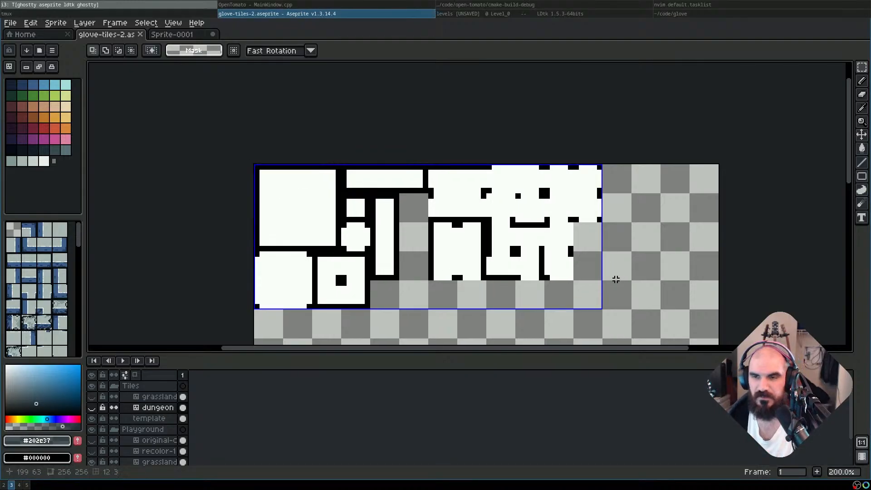
Switch to the LDtk levels project and look over the project layers and the Entities layer settings
key("super+Right")
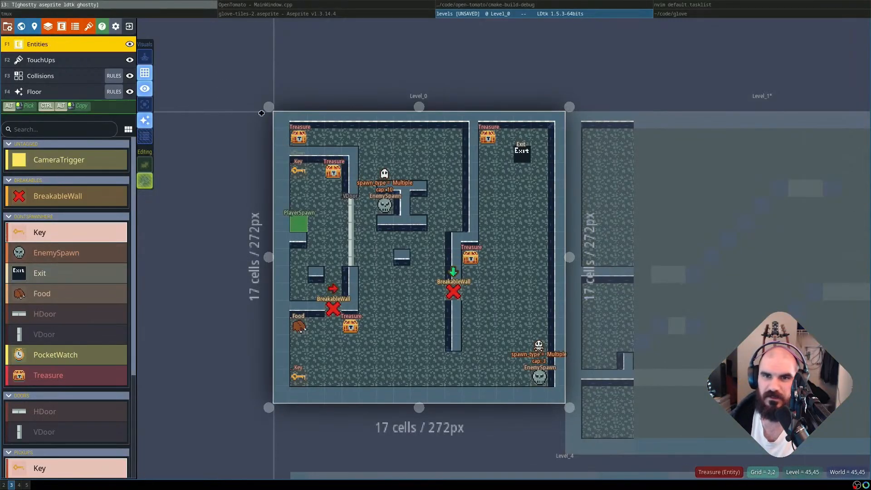
key("l")
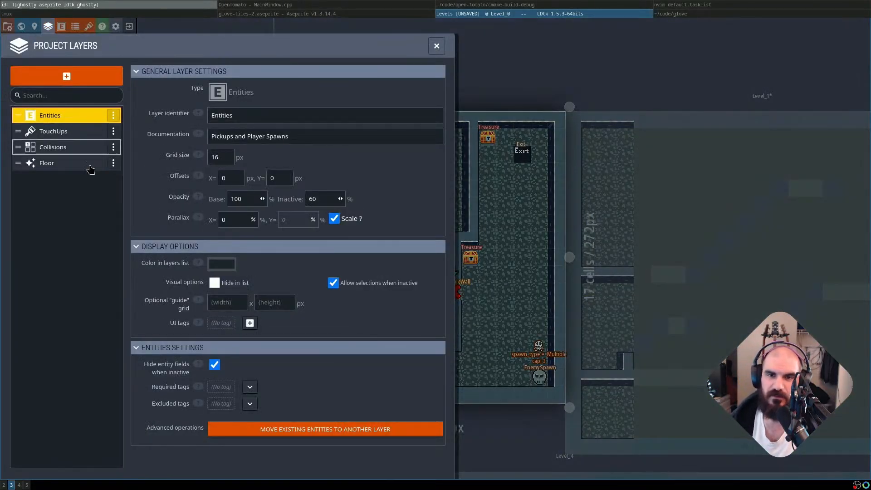
key("Escape")
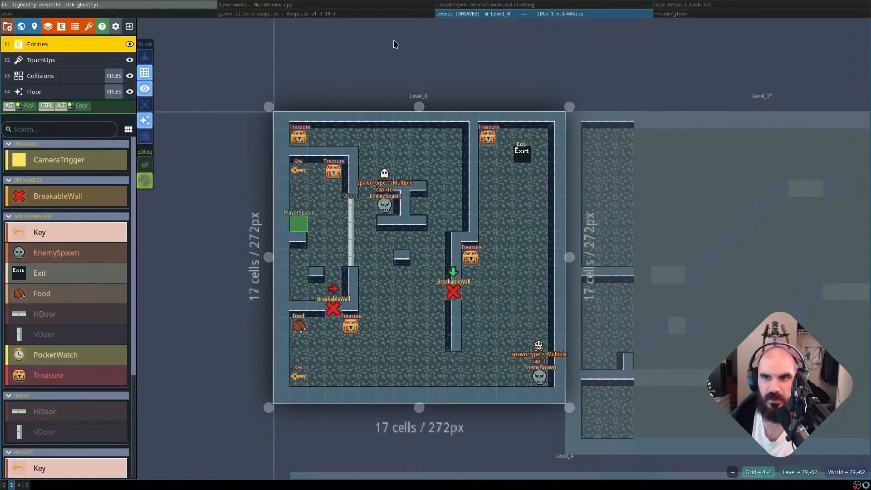
Start a new rule group for the Collisions layer with the rules assistant and bring the grass tiles into view
left_click(114, 76)
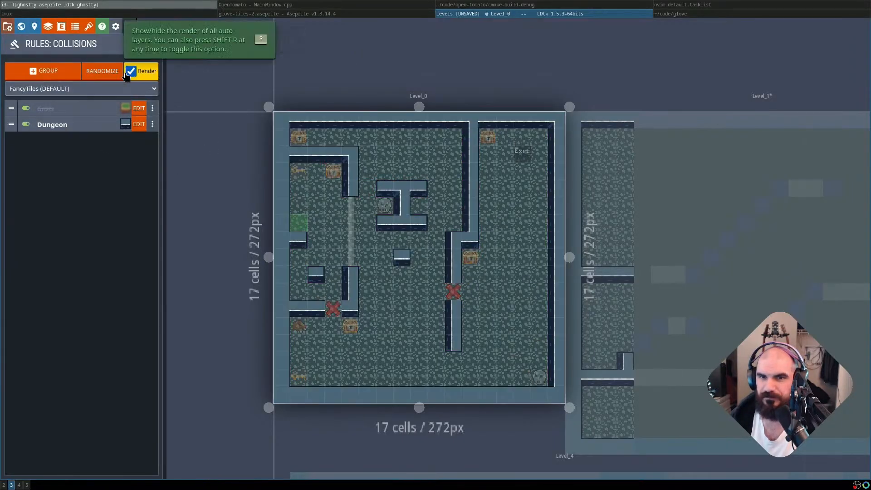
left_click(57, 72)
left_click(73, 91)
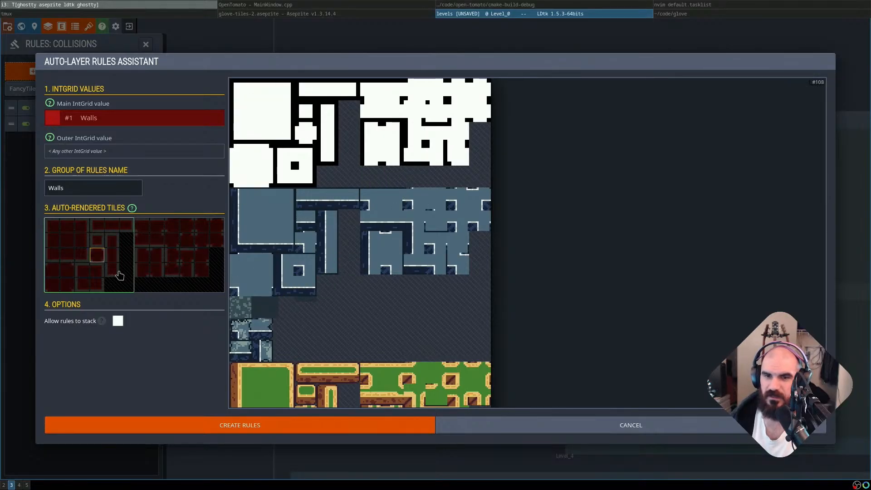
scroll(440, 254, "down", 1)
left_click_drag(440, 253, 460, 165)
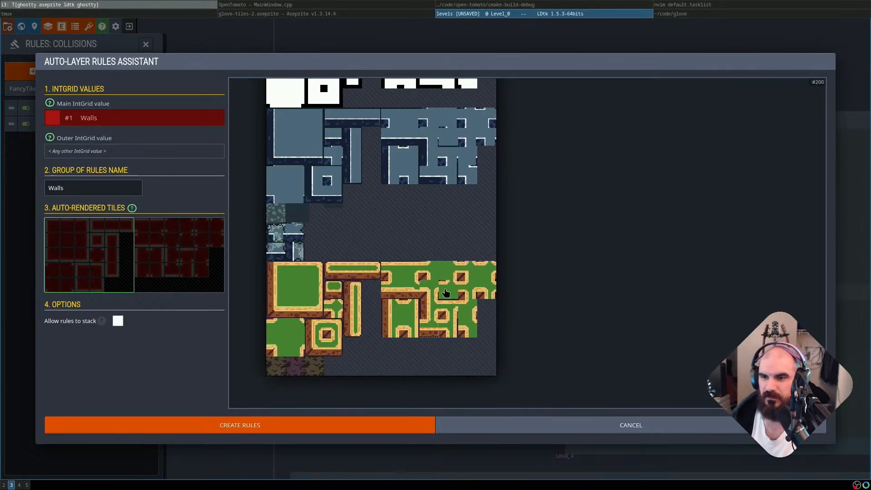
Try assigning the grass block's upper-left corner, left edge and lower-left corner to the Walls rules, cancel the assistant and close the Collisions rules
left_click(271, 269)
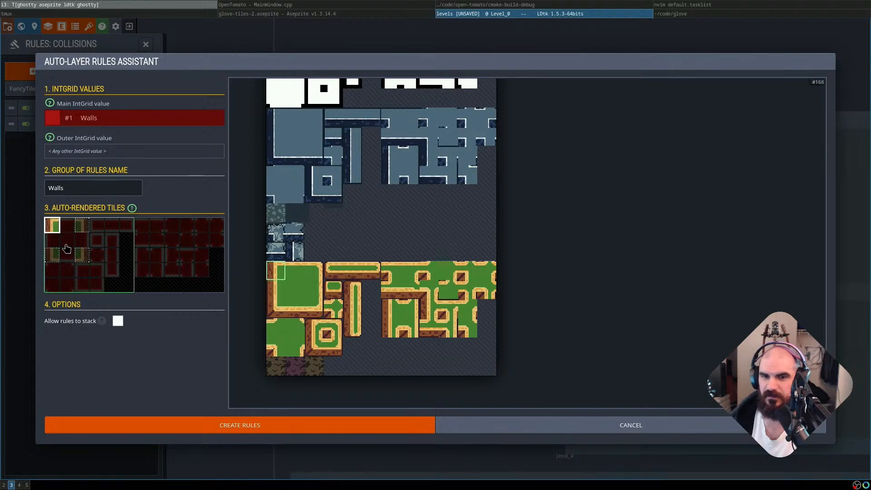
left_click(277, 292)
left_click(275, 308)
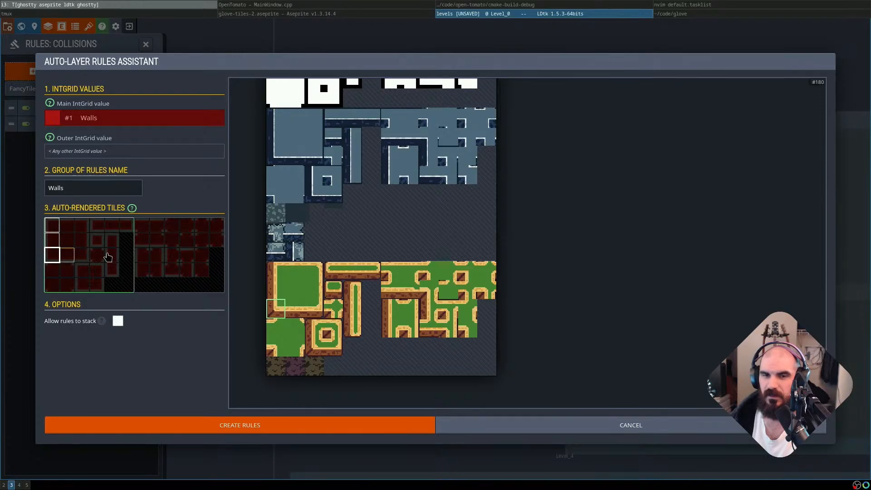
left_click_drag(485, 212, 466, 289)
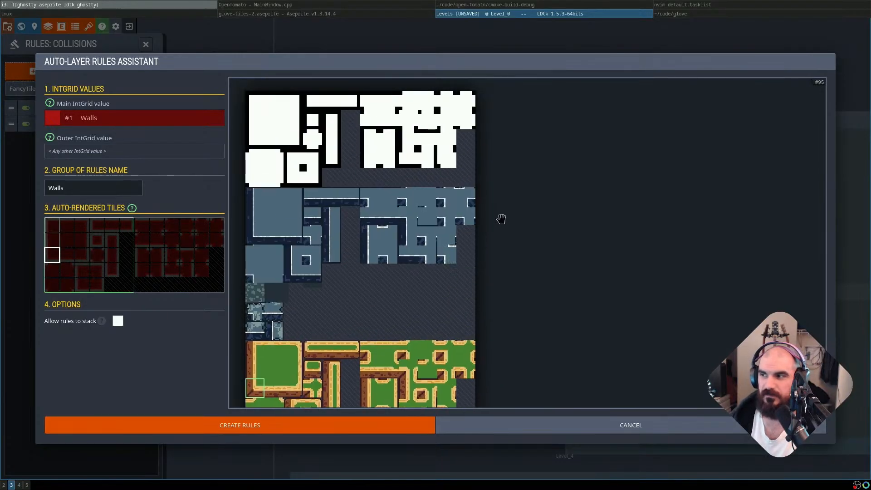
scroll(400, 249, "down", 3)
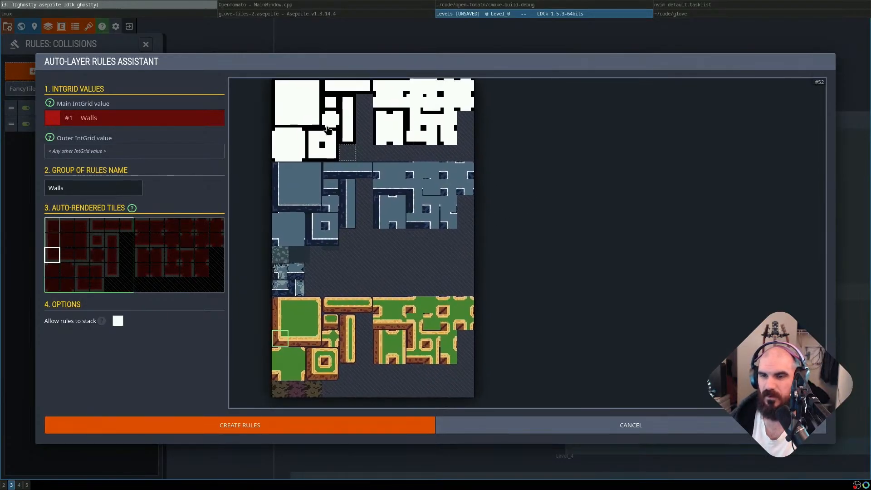
left_click(630, 425)
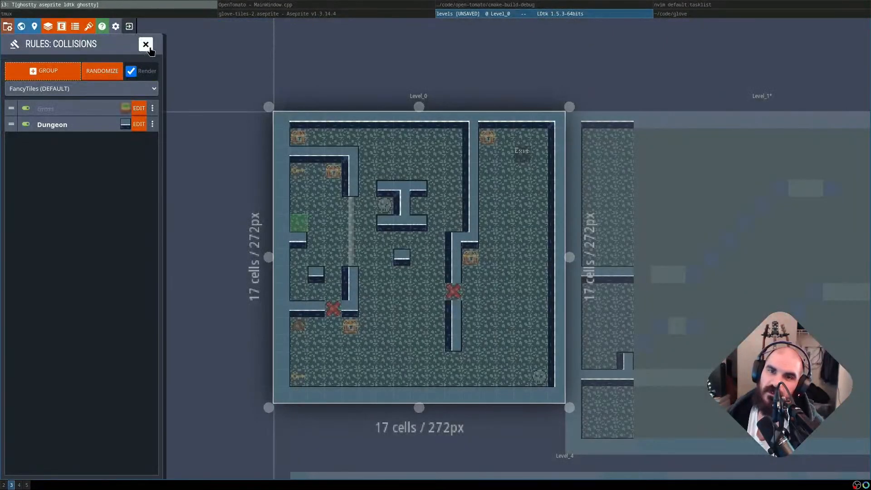
left_click(146, 44)
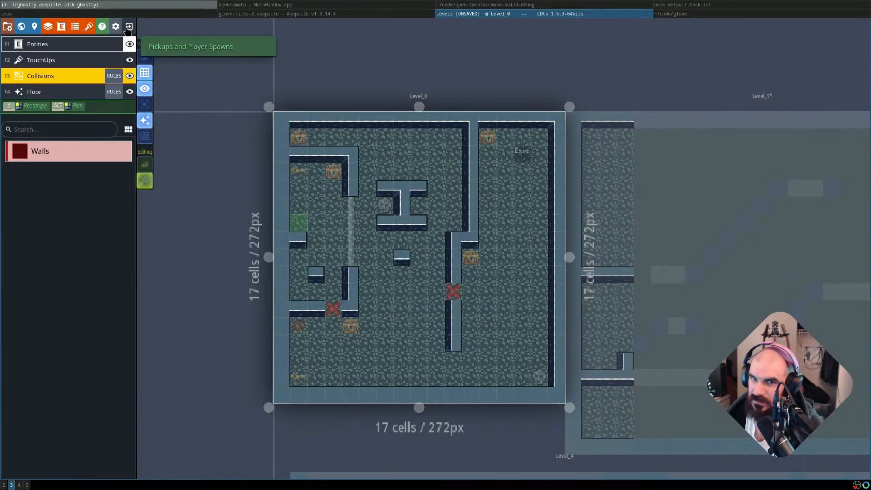
Enable multi-worlds support in the advanced project settings and add a second world to the project
key("w")
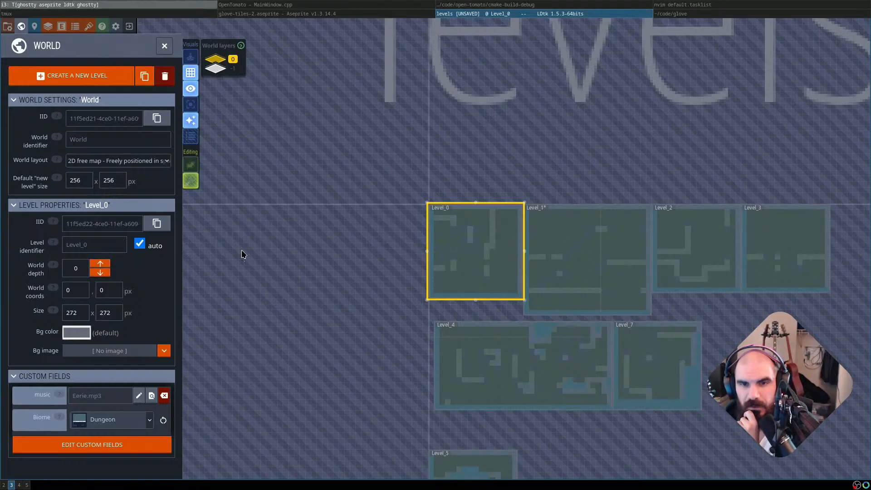
key("p")
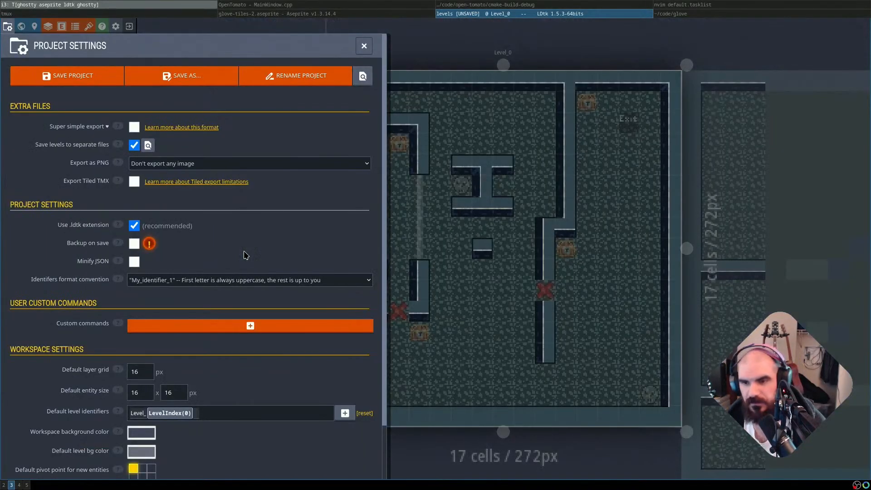
scroll(214, 282, "down", 2)
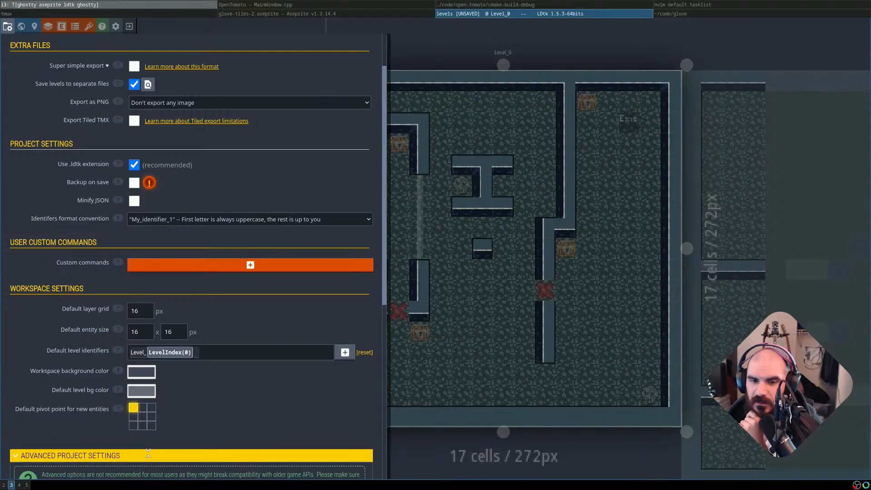
left_click(100, 457)
scroll(101, 408, "down", 5)
left_click(78, 286)
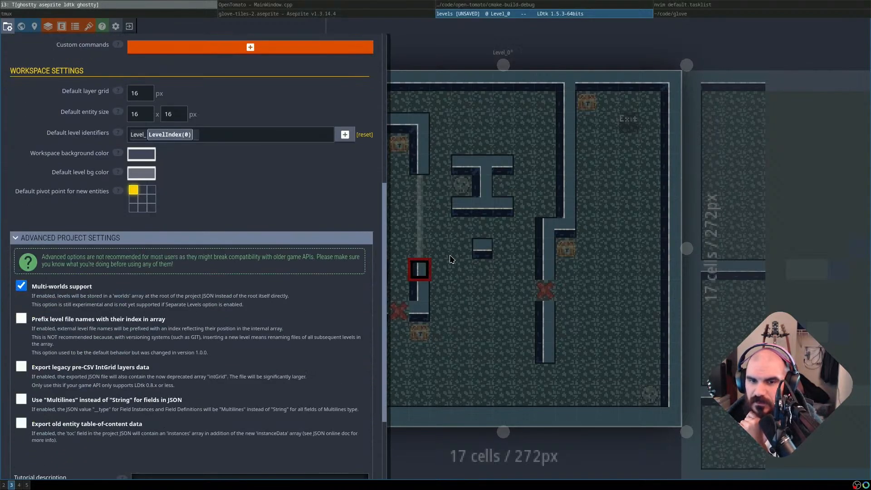
left_click(408, 40)
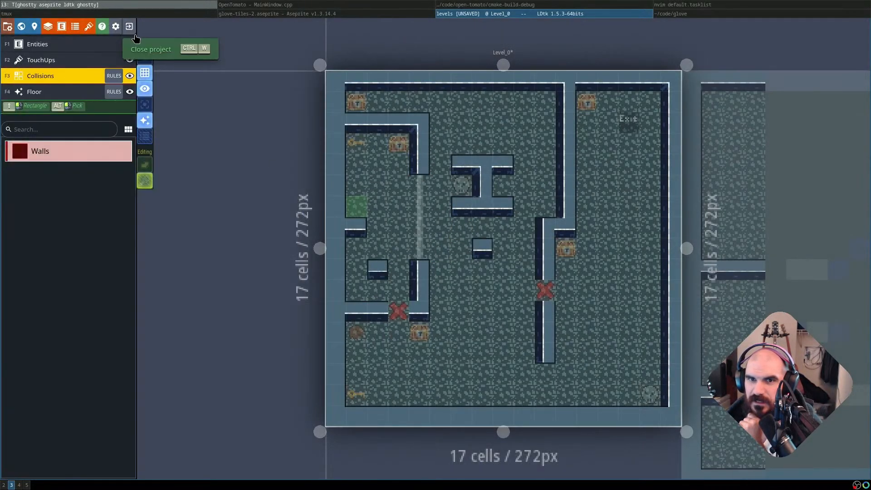
key("w")
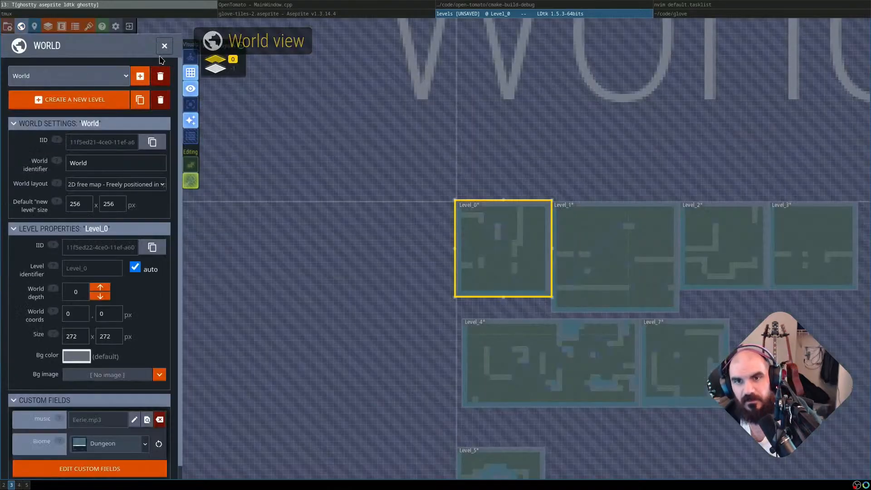
left_click(140, 78)
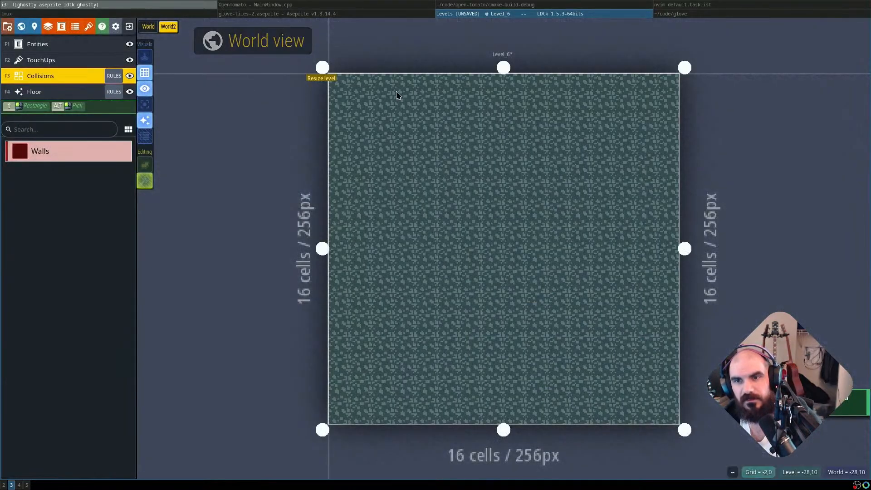
Paint freehand test walls in World2's level, set its Biome to Grasslands and paint an oval ring of walls there
mouse_move(382, 128)
left_mouse_down()
mouse_move(580, 171)
mouse_move(470, 260)
left_mouse_up()
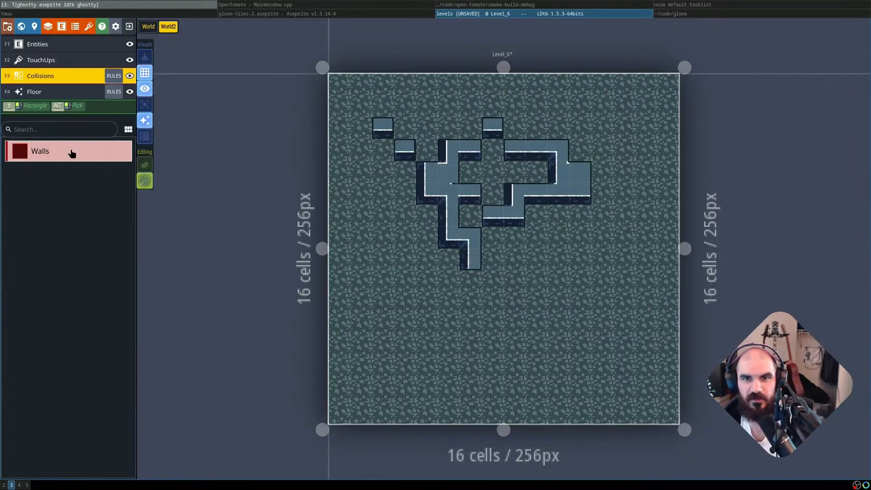
key("w")
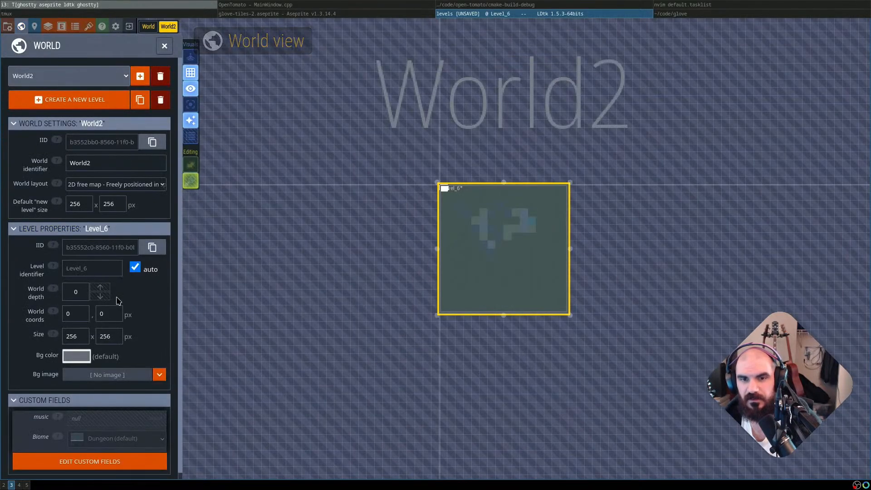
left_click(116, 432)
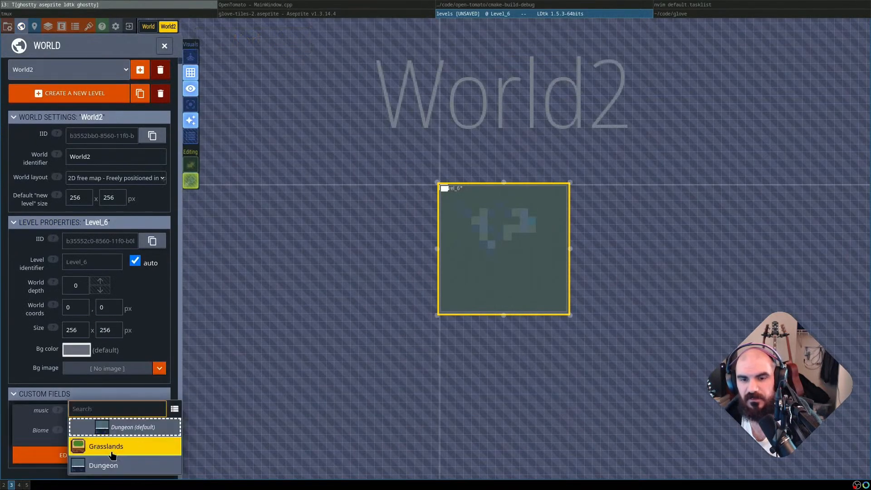
left_click(116, 443)
double_click(518, 267)
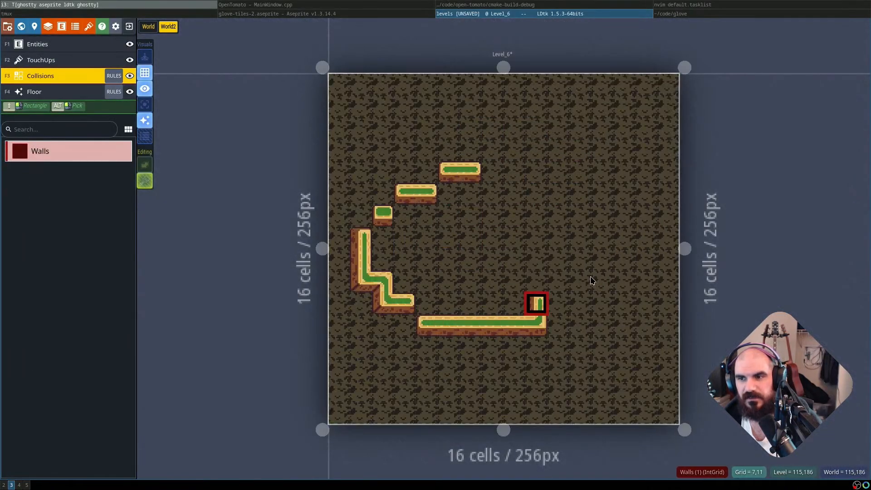
mouse_move(591, 216)
left_mouse_down()
mouse_move(559, 190)
mouse_move(424, 177)
mouse_move(362, 281)
mouse_move(223, 361)
left_mouse_up()
Reset the level's Biome to the default Dungeon and paint more freehand walls through its right and lower areas
key("w")
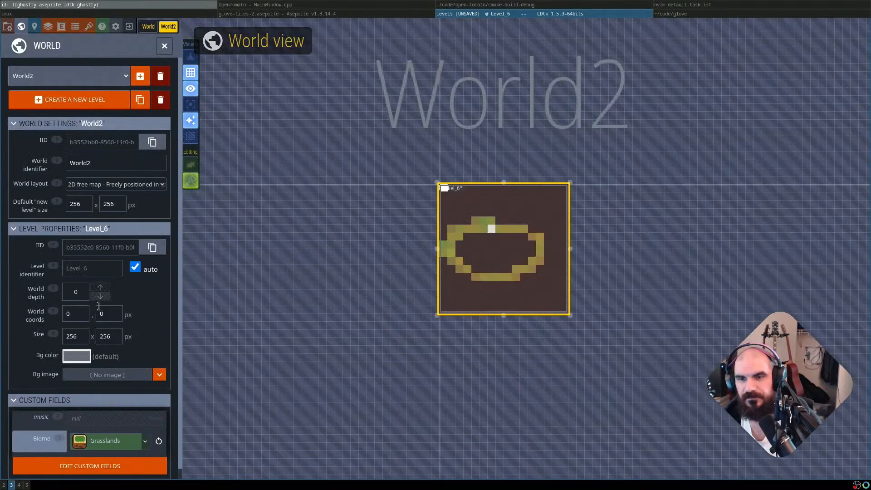
left_click(116, 434)
left_click(120, 430)
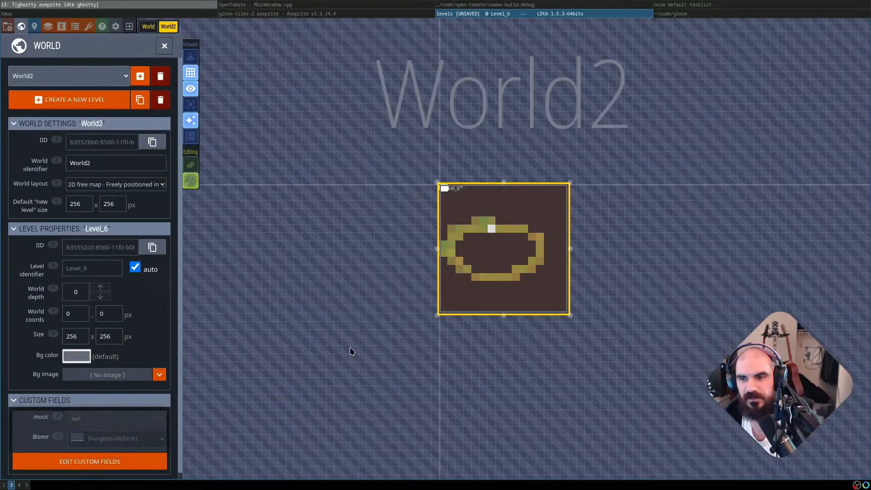
left_click(484, 296)
mouse_move(603, 237)
left_mouse_down()
mouse_move(602, 303)
mouse_move(515, 329)
mouse_move(558, 390)
left_mouse_up()
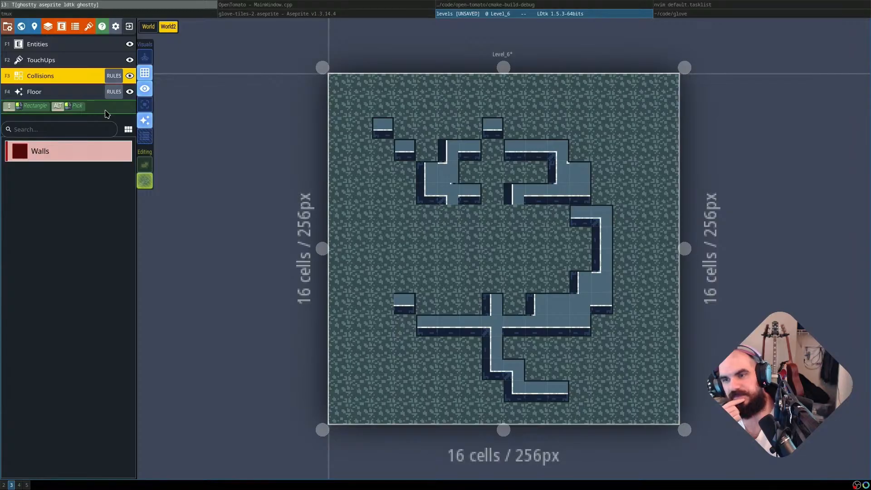
key("F1")
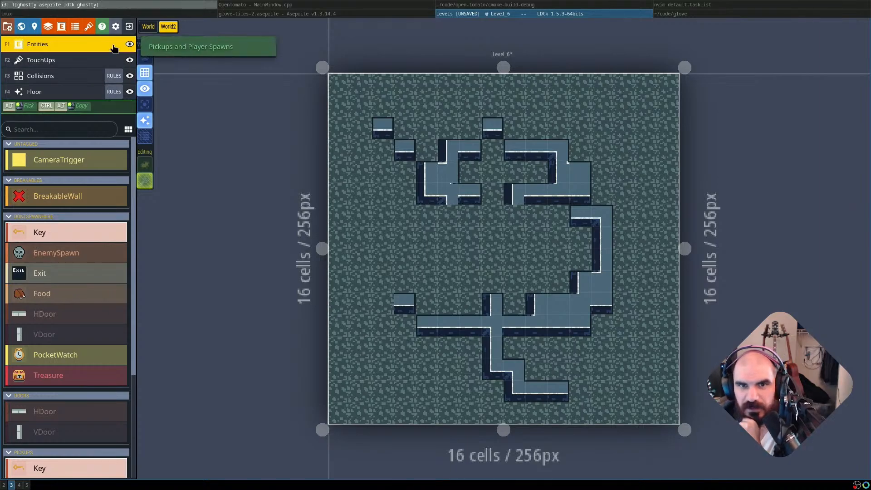
left_click(408, 176)
right_click(408, 177)
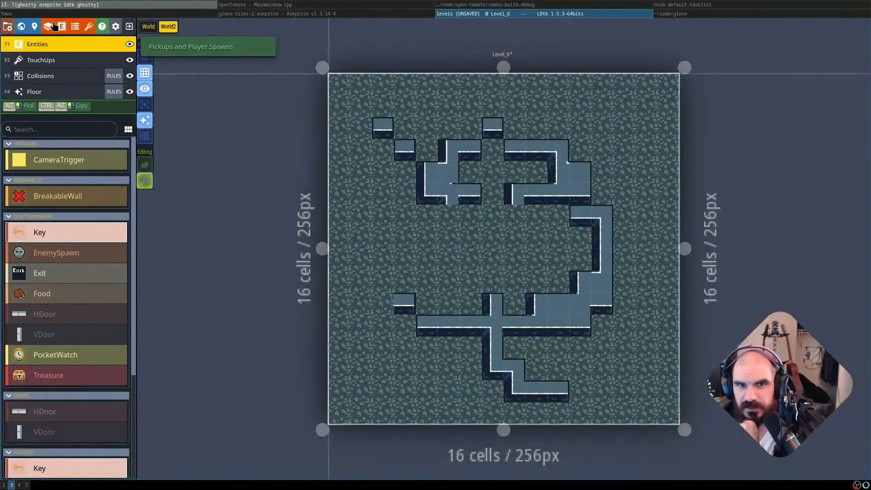
Examine the Dungeon and Grass rule groups of the Collisions layer in the rules assistant, leaving both unchanged
left_click(43, 76)
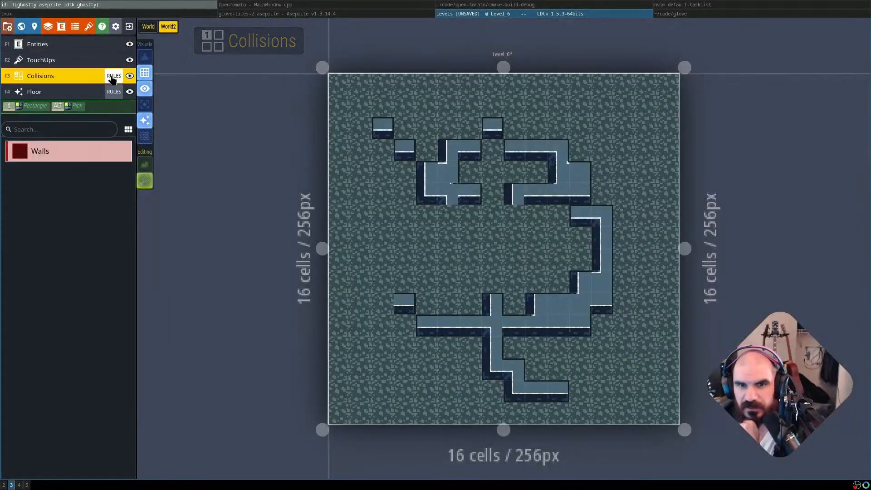
left_click(113, 77)
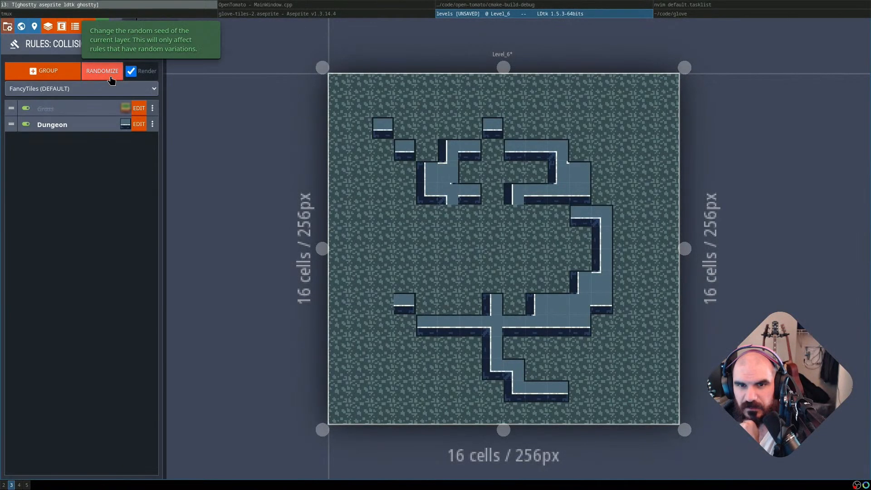
left_click(139, 124)
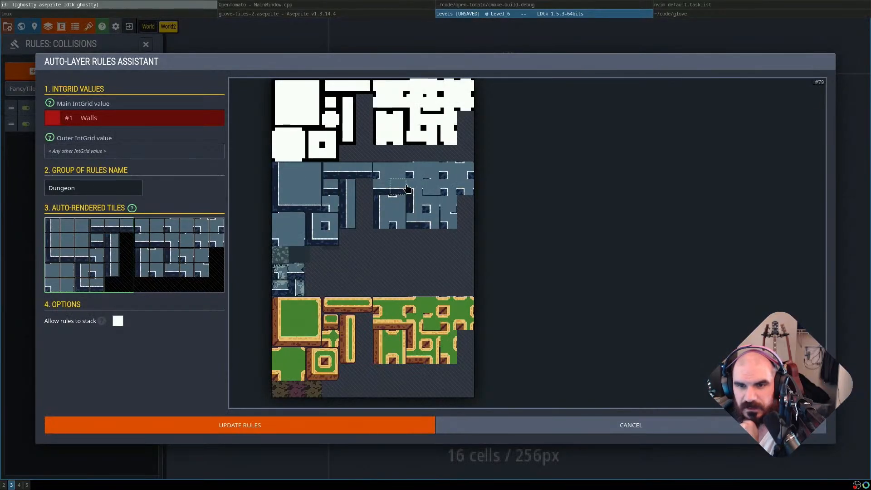
left_click(844, 77)
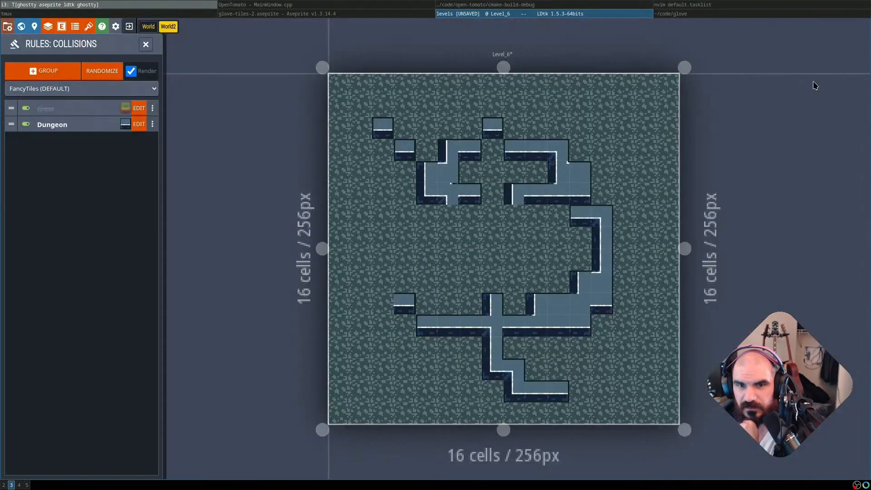
left_click(55, 110)
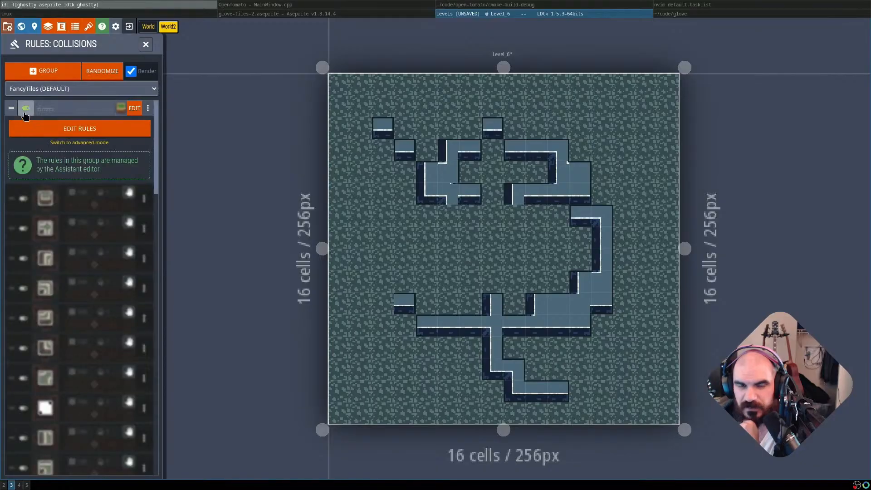
left_click(133, 111)
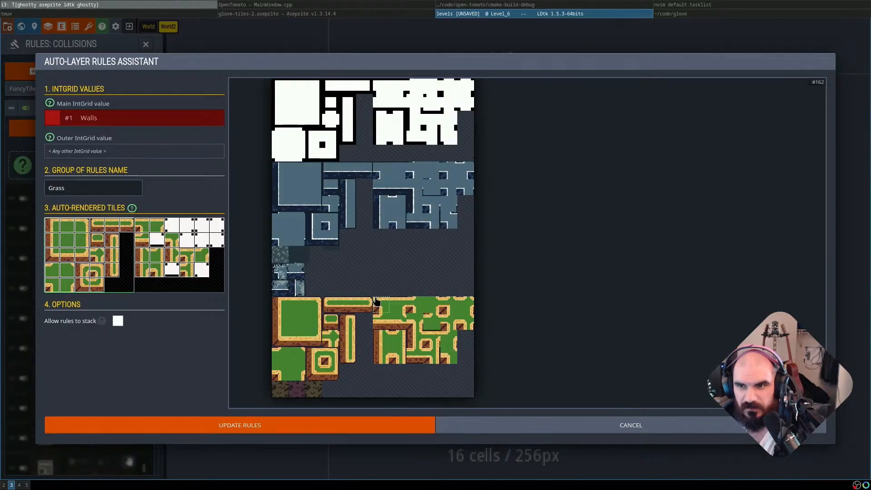
left_click(839, 92)
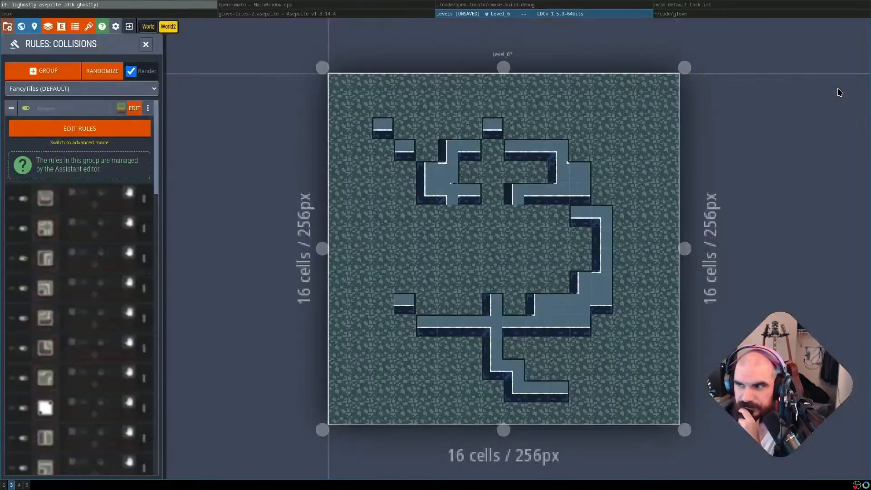
key("Escape")
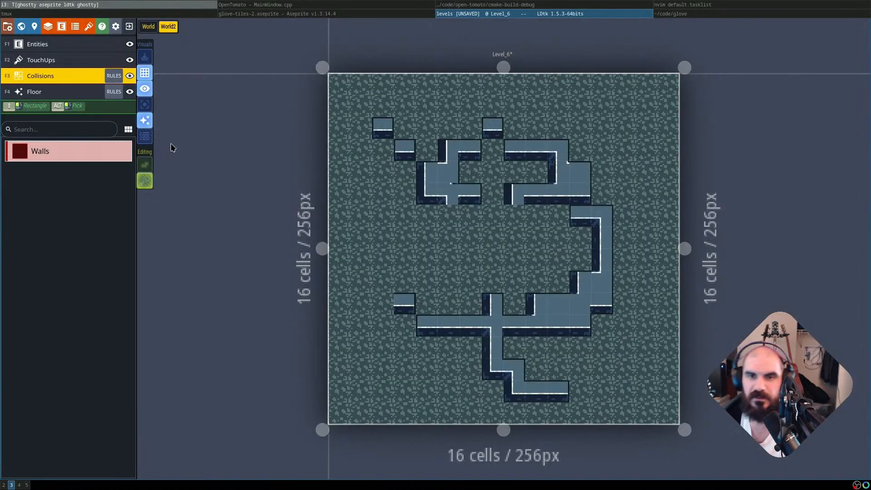
Look over the Collisions layer's IntGrid settings and the tilesets available for its auto-layer, keeping FancyTiles
key("l")
scroll(136, 153, "down", 2)
scroll(136, 153, "down", 1)
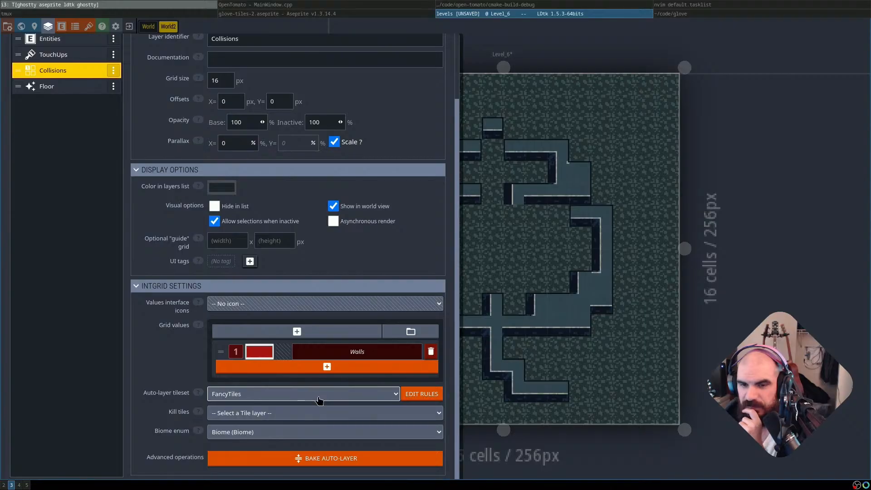
left_click(300, 395)
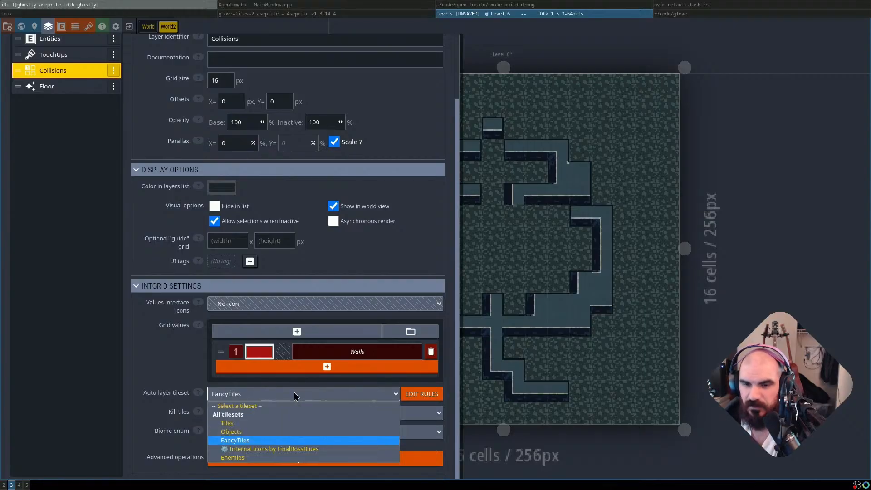
left_click(171, 379)
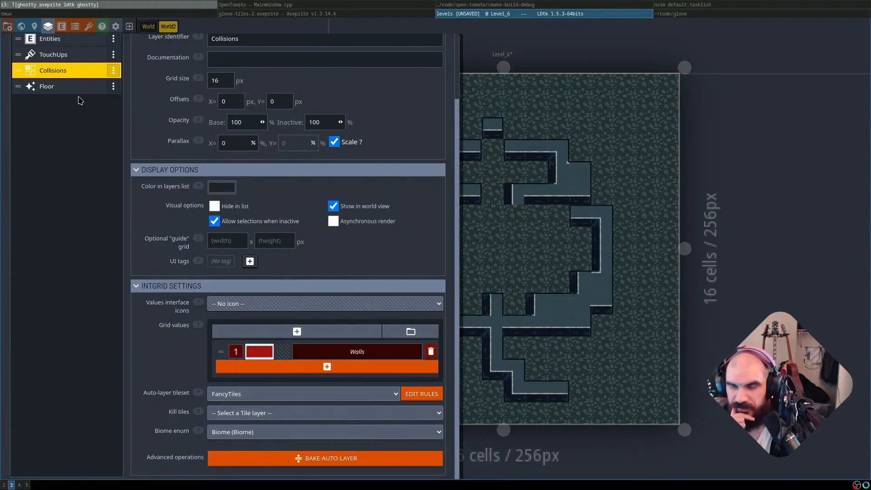
left_click(475, 72)
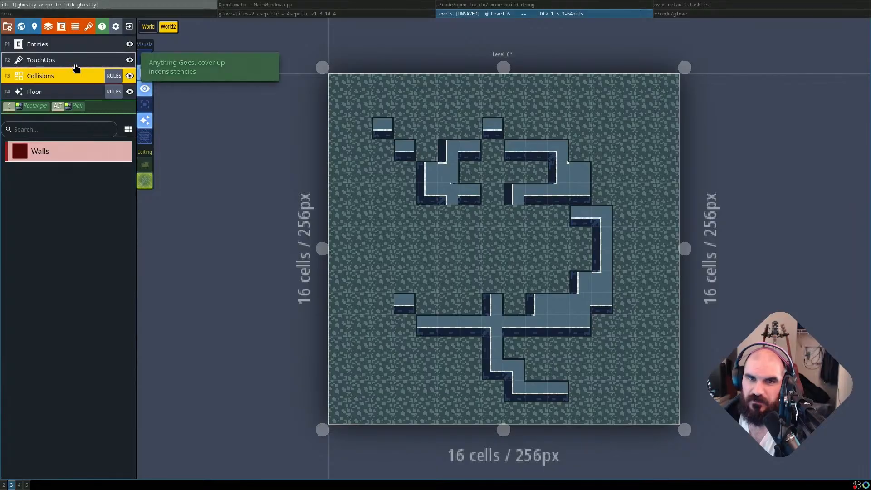
Select the Exit entity on the Entities layer and look through the list of available entities
left_click(82, 44)
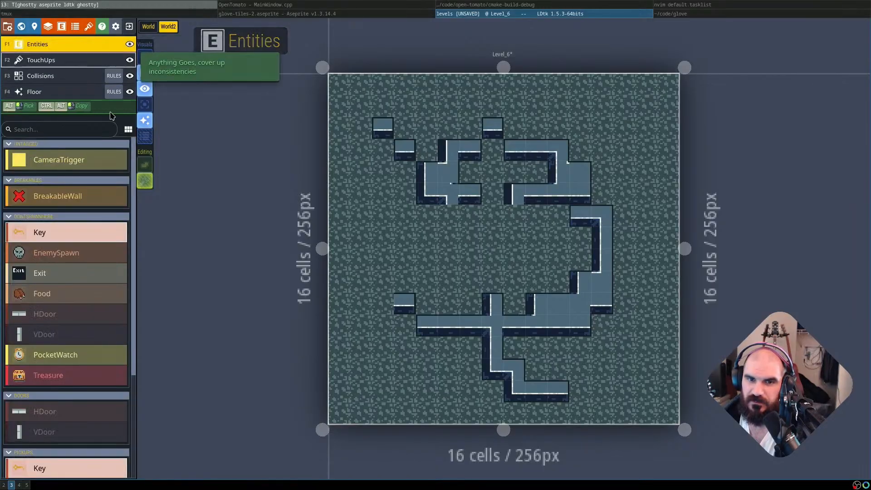
left_click(70, 253)
left_click(70, 273)
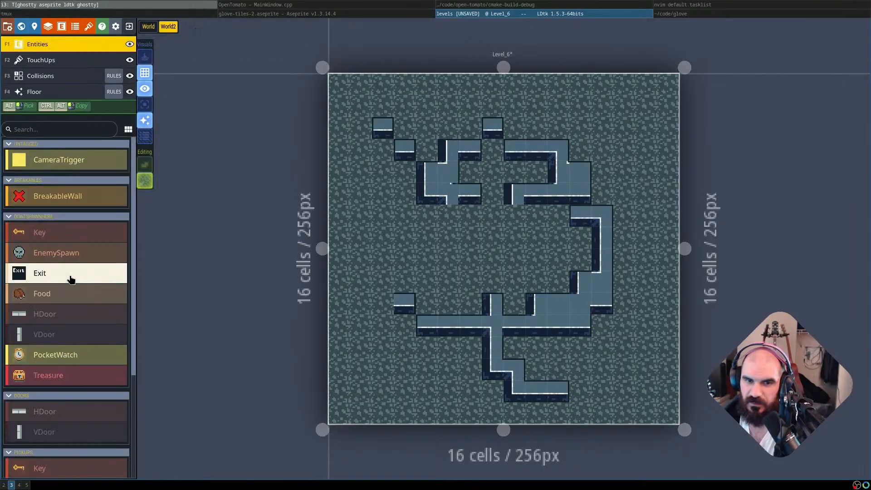
scroll(76, 336, "down", 3)
scroll(68, 295, "up", 3)
scroll(66, 335, "down", 3)
scroll(91, 282, "up", 3)
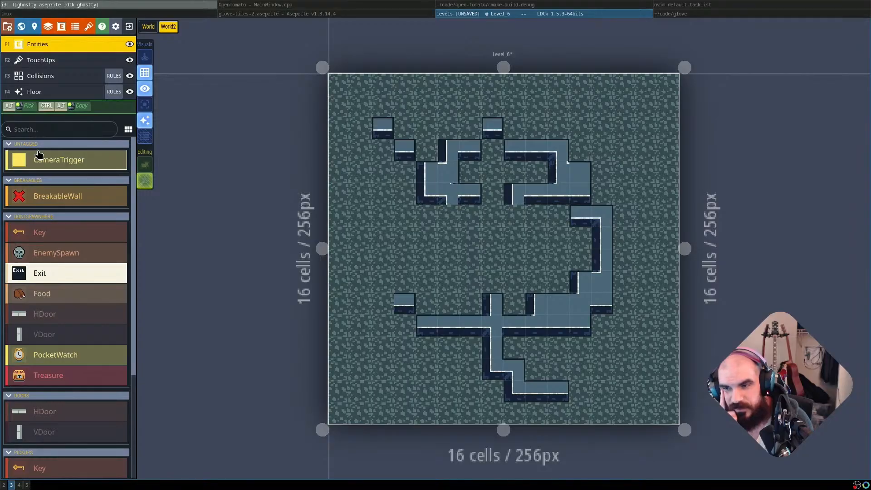
Look over the FancyTiles tileset in the project tilesets and close them
key("t")
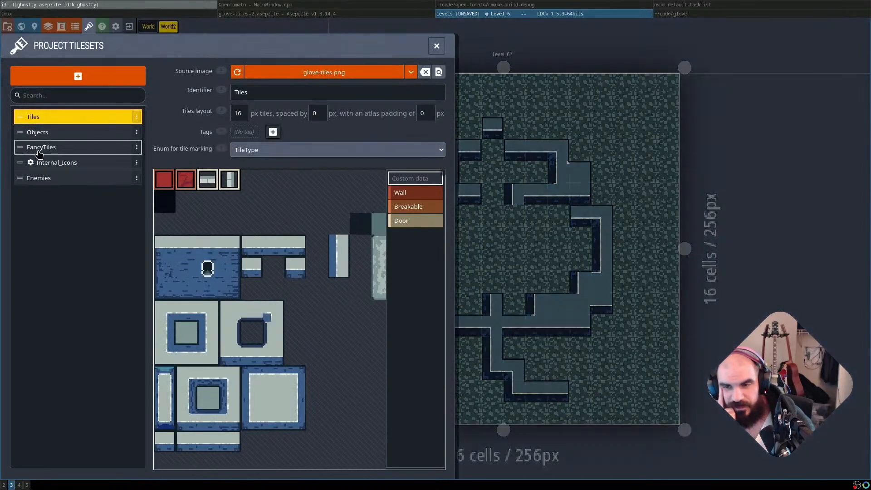
left_click(113, 162)
left_click(109, 147)
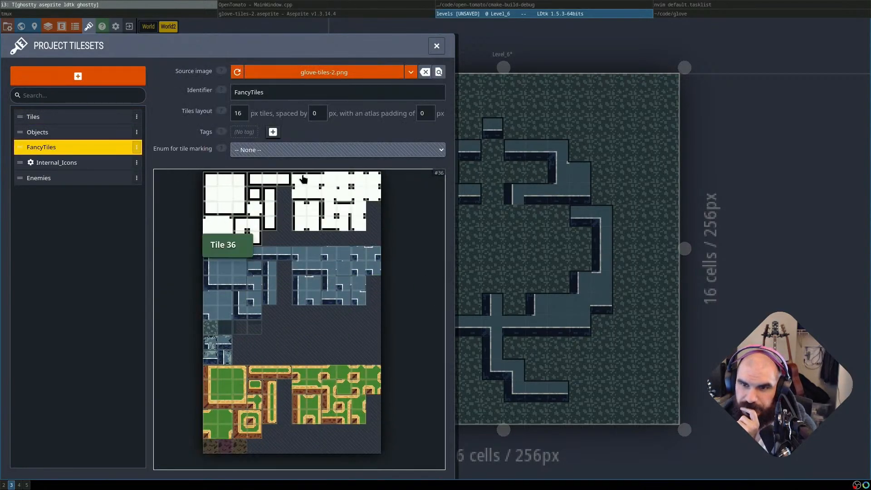
left_click(436, 46)
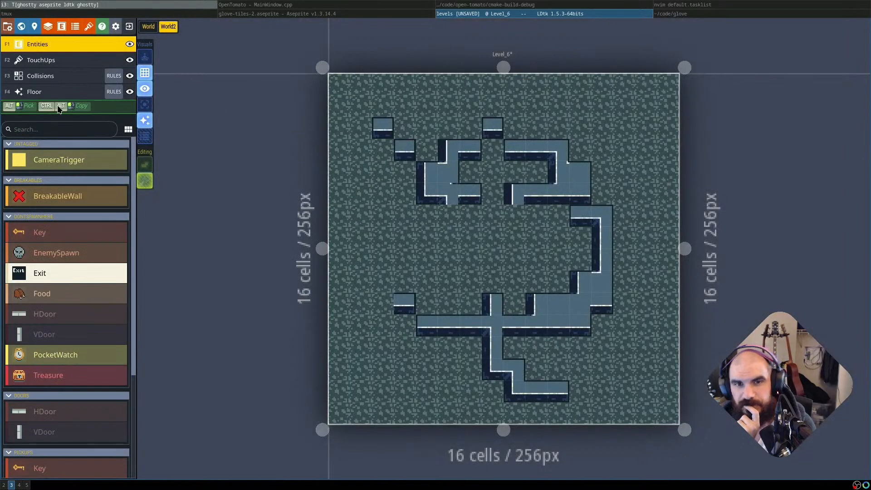
Paint additional Walls on the Collisions layer to join the loose pieces into a loop, and switch back to the first world
left_click(63, 73)
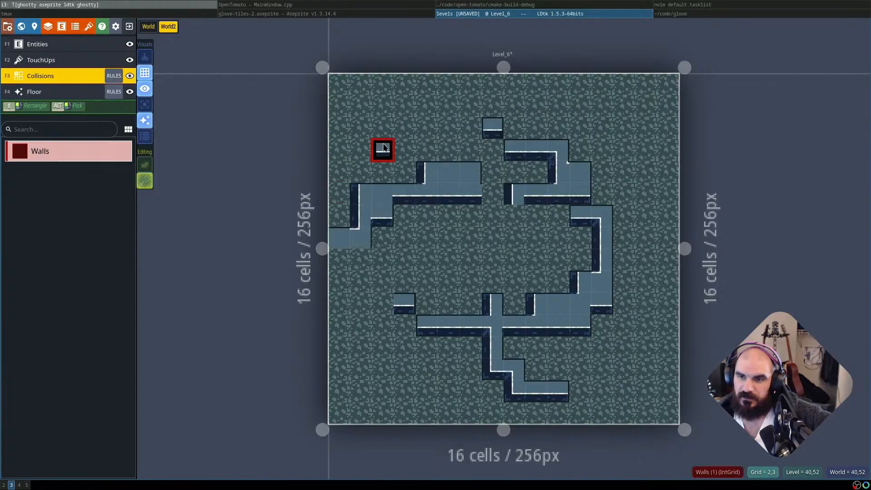
mouse_move(384, 147)
left_mouse_down()
mouse_move(448, 150)
mouse_move(589, 192)
mouse_move(515, 172)
mouse_move(385, 190)
mouse_move(339, 282)
mouse_move(470, 367)
mouse_move(558, 391)
left_mouse_up()
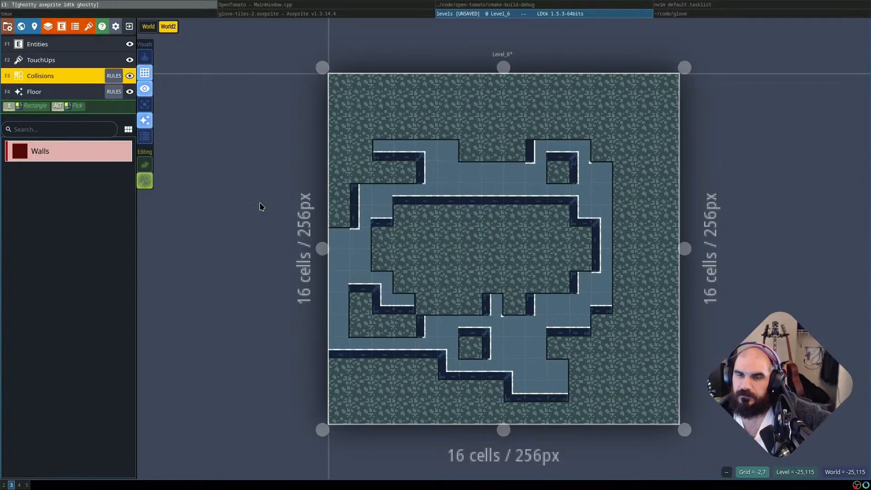
left_click(149, 27)
left_click(168, 29)
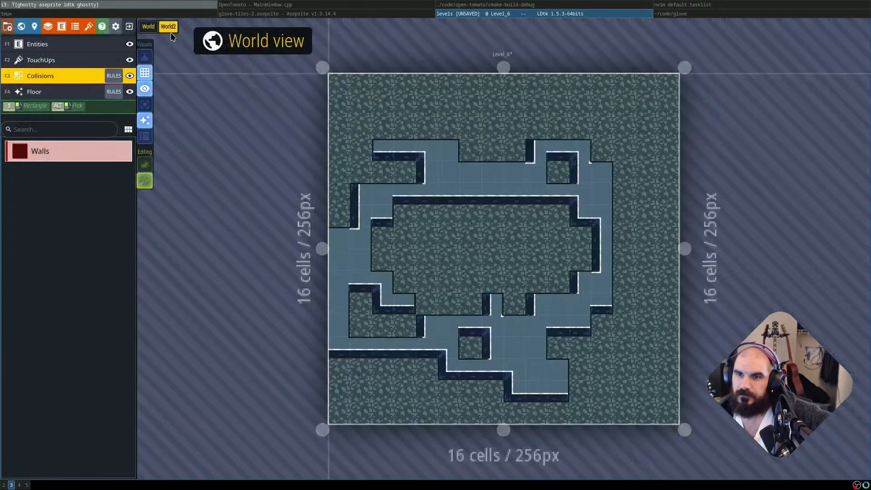
left_click(148, 27)
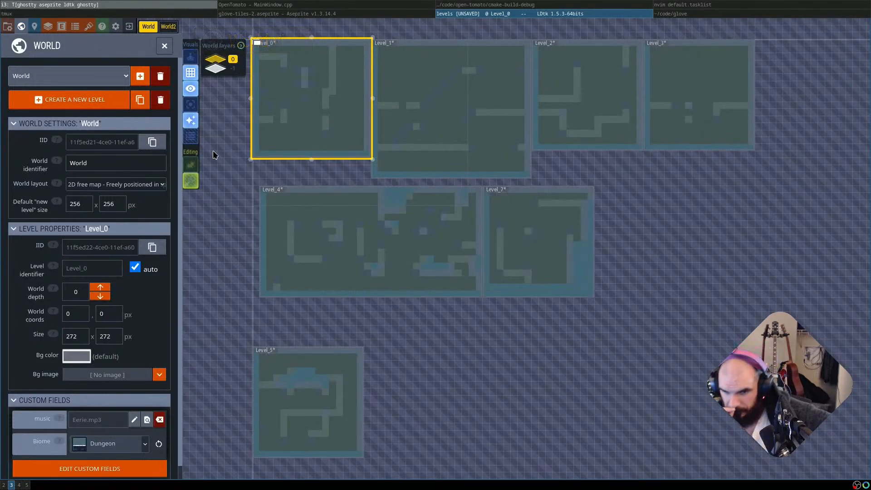